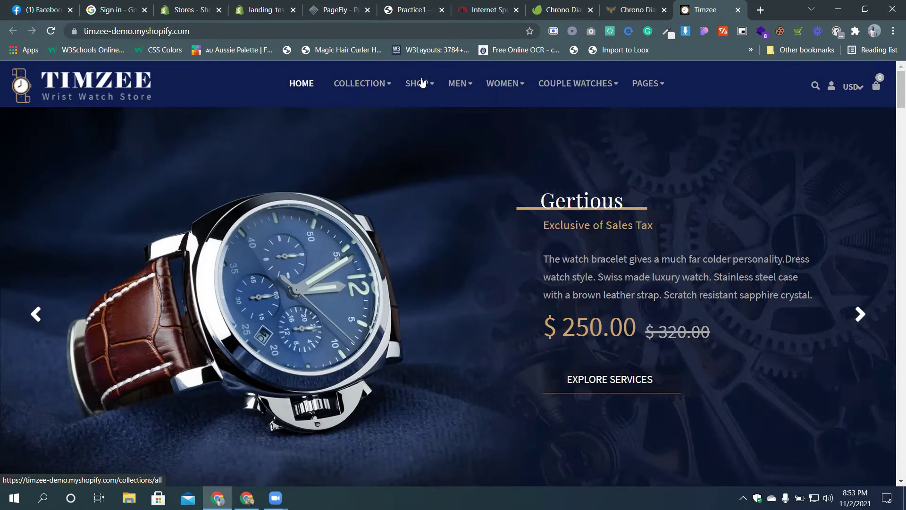
- Examine the Chrono Dial watch theme's preview on its Envato Elements page
{"action": "mouse_move", "coordinate": [382, 72]}
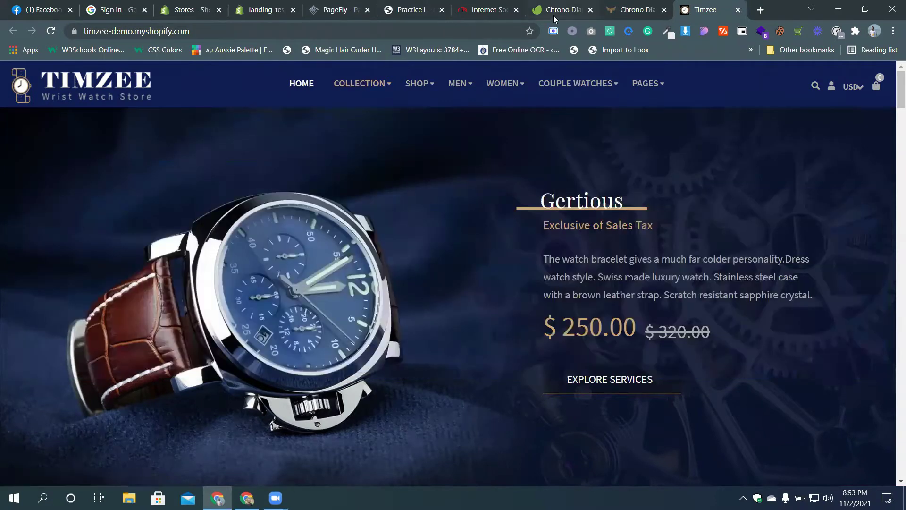
{"action": "left_click", "coordinate": [554, 14]}
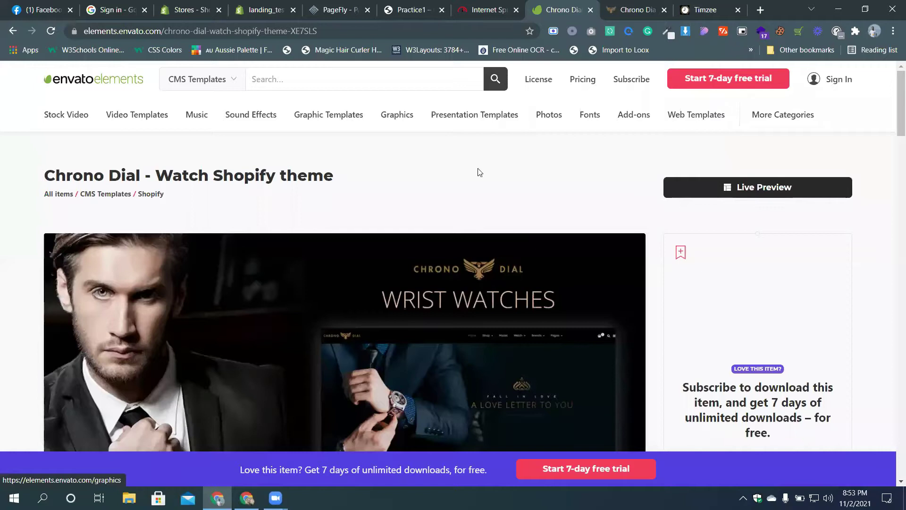
{"action": "scroll", "coordinate": [343, 295], "scroll_direction": "down", "scroll_amount": 3}
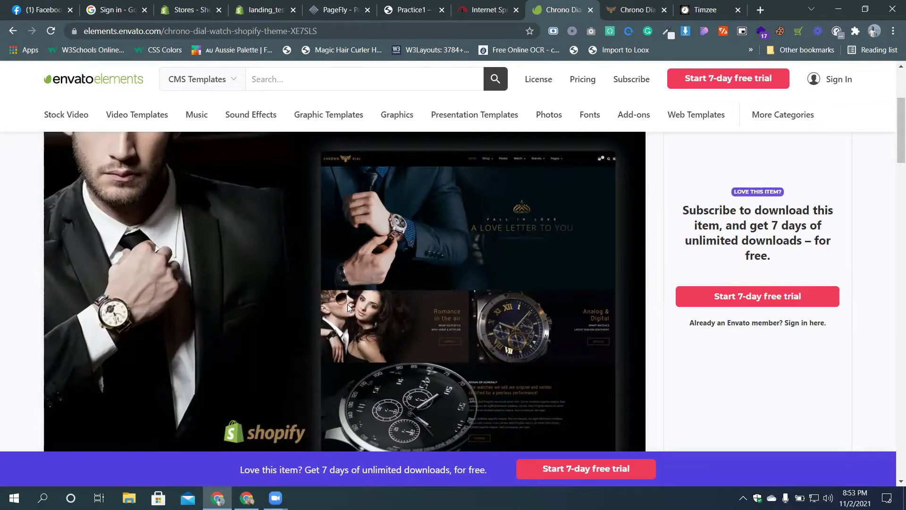
{"action": "scroll", "coordinate": [347, 304], "scroll_direction": "down", "scroll_amount": 5}
{"action": "scroll", "coordinate": [408, 277], "scroll_direction": "up", "scroll_amount": 4}
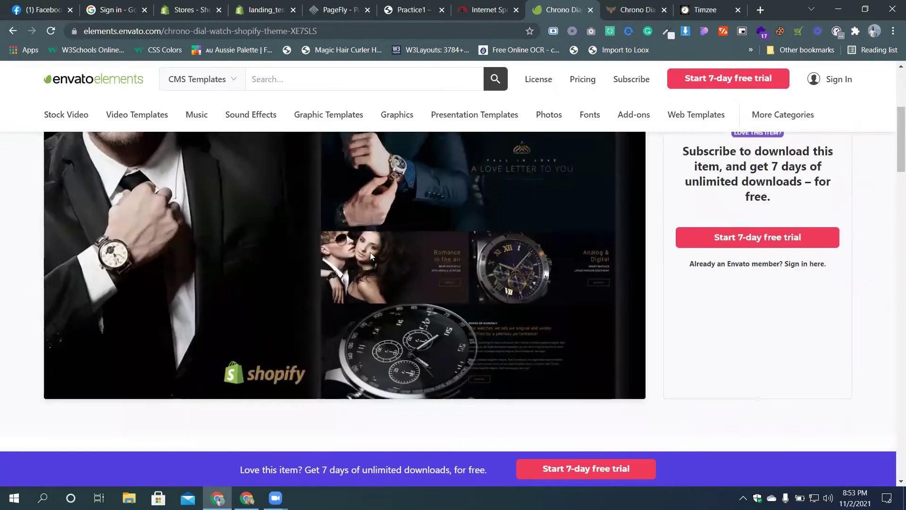
{"action": "scroll", "coordinate": [380, 248], "scroll_direction": "up", "scroll_amount": 2}
{"action": "scroll", "coordinate": [373, 240], "scroll_direction": "up", "scroll_amount": 4}
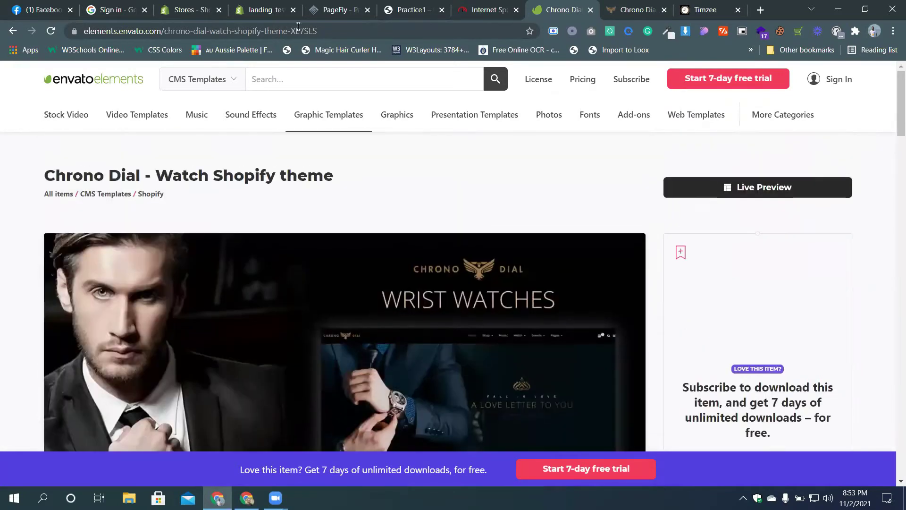
- Switch to PageFly and create a new home page
{"action": "left_click", "coordinate": [336, 9]}
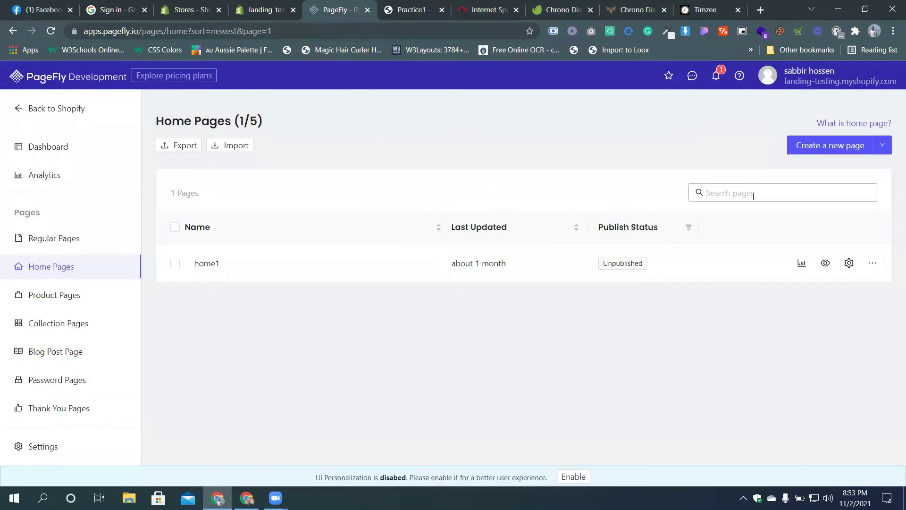
{"action": "left_click", "coordinate": [839, 147]}
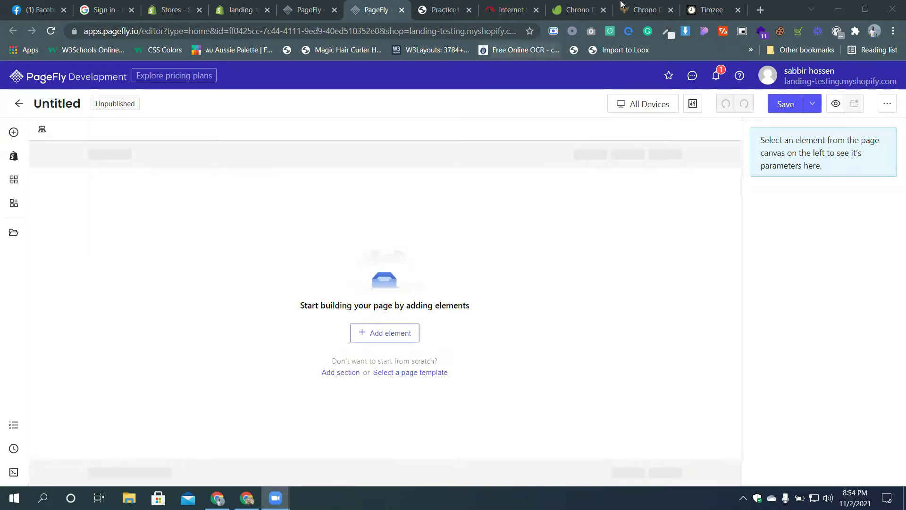
- Bring the Timzee demo store's browser tab closer to the PageFly editor and examine the slides of its hero slider
{"action": "left_click_drag", "start_coordinate": [716, 12], "coordinate": [425, 7]}
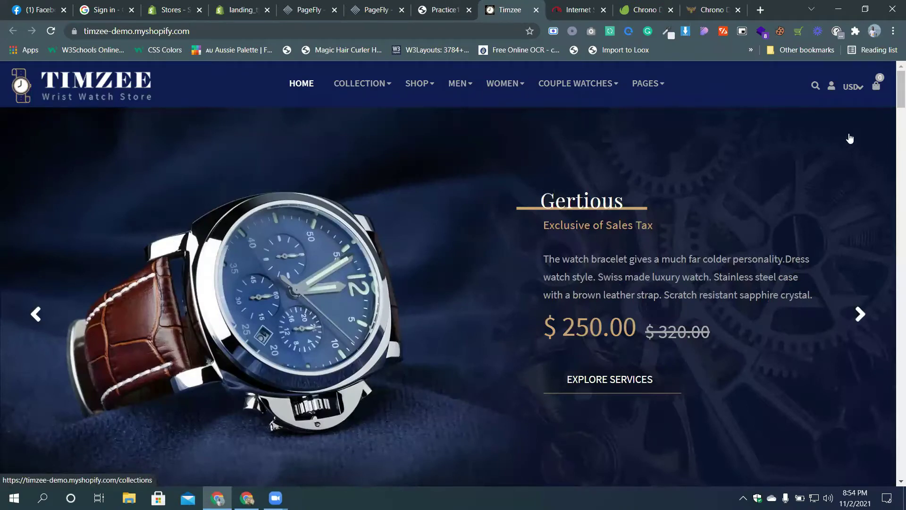
{"action": "scroll", "coordinate": [557, 228], "scroll_direction": "down", "scroll_amount": 3}
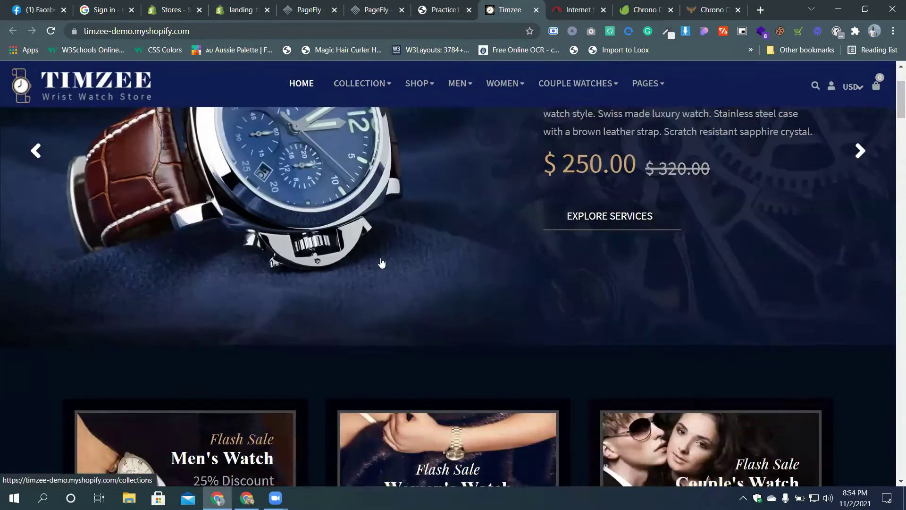
{"action": "scroll", "coordinate": [380, 258], "scroll_direction": "up", "scroll_amount": 3}
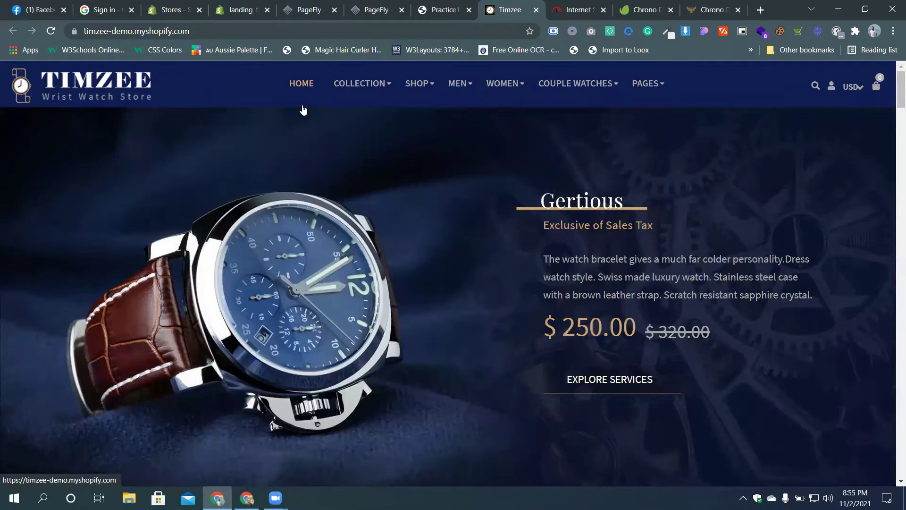
{"action": "left_click", "coordinate": [379, 4]}
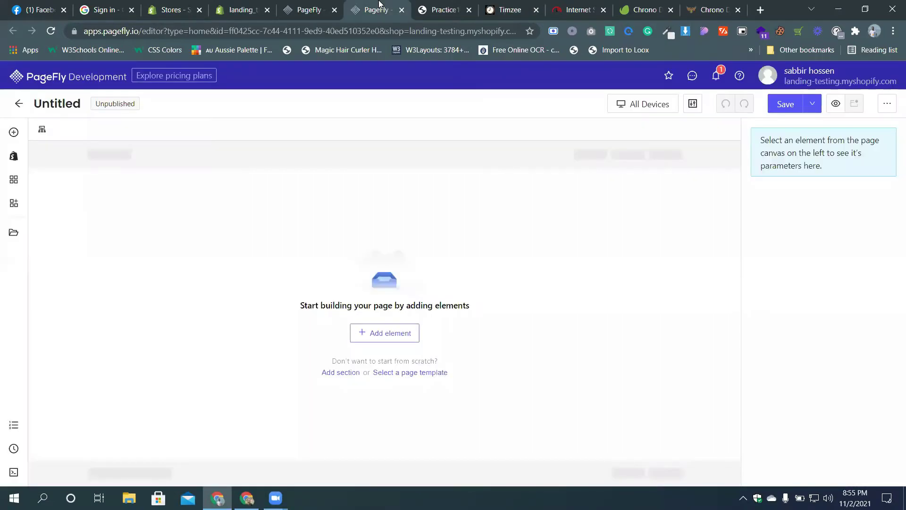
{"action": "left_click", "coordinate": [541, 5]}
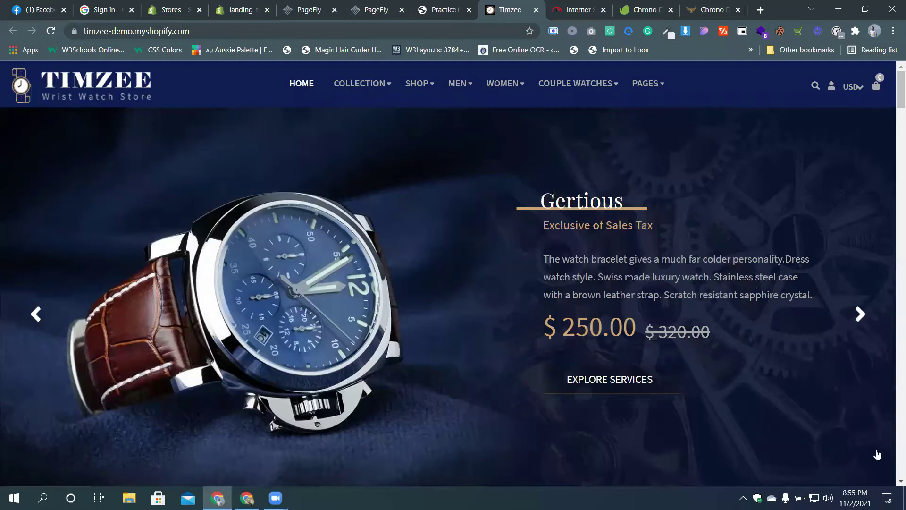
{"action": "left_click", "coordinate": [860, 316]}
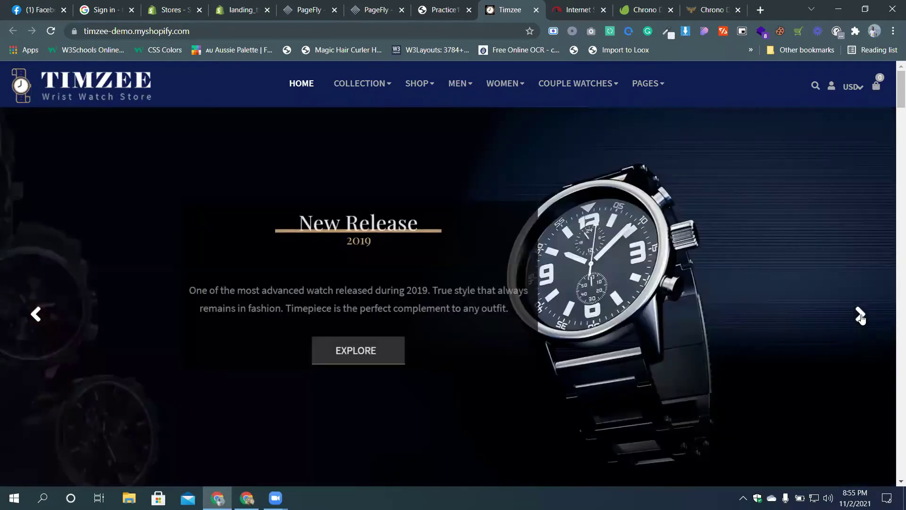
{"action": "left_click", "coordinate": [860, 315]}
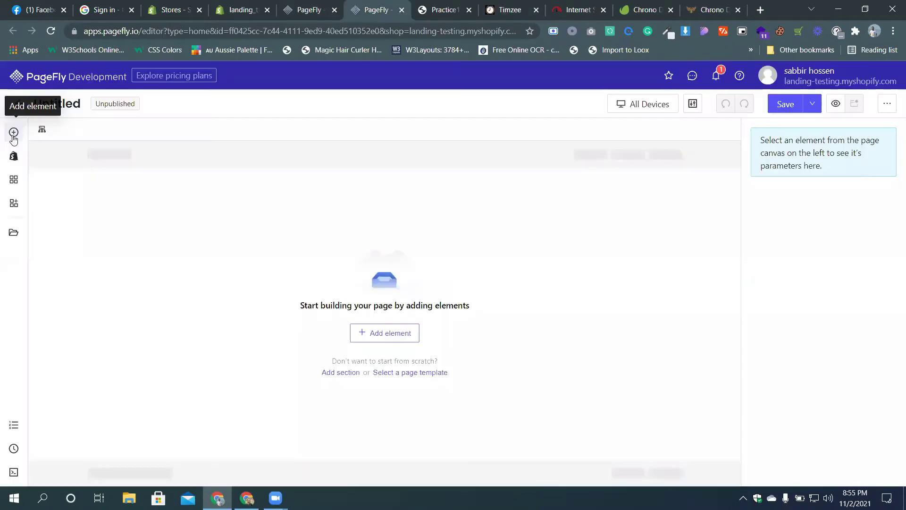
- Add a Slideshow element to the empty PageFly page, using the layout with text overlaid on a full image
{"action": "left_click", "coordinate": [13, 136]}
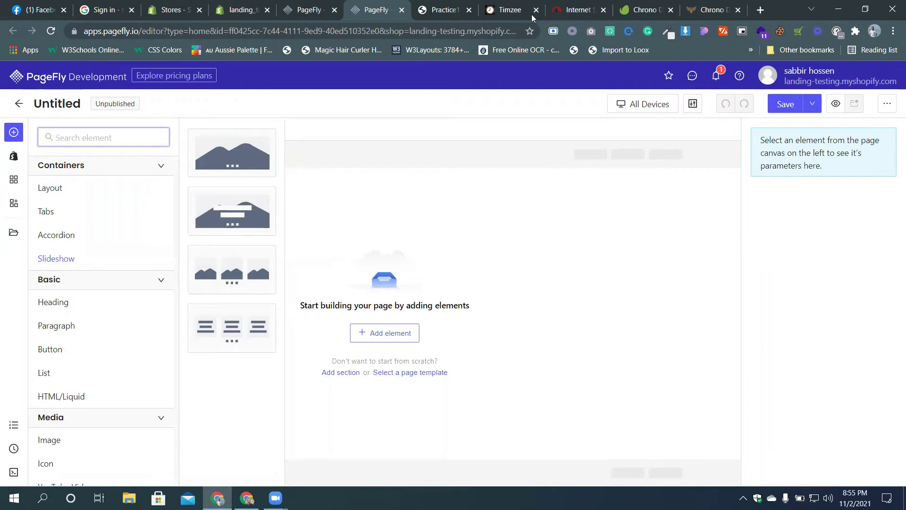
{"action": "left_click", "coordinate": [510, 10]}
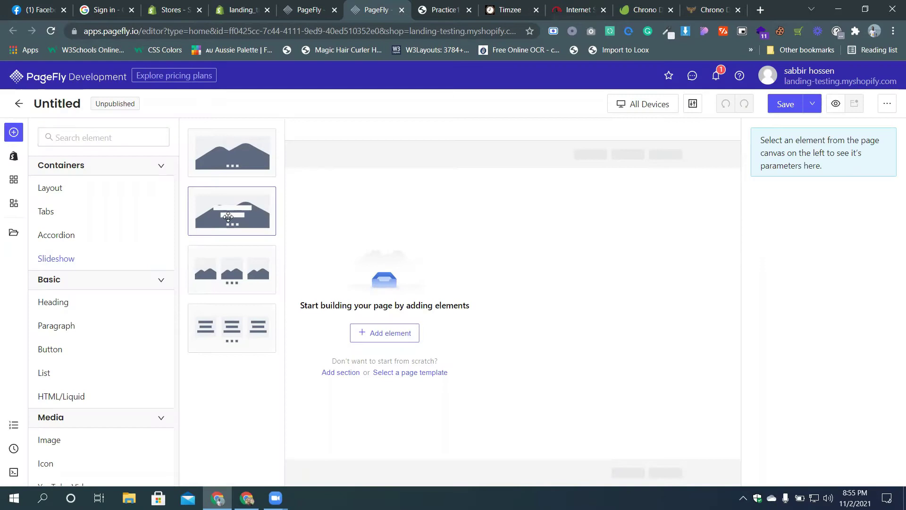
{"action": "left_click_drag", "start_coordinate": [226, 217], "coordinate": [5, 156]}
{"action": "left_click", "coordinate": [14, 132]}
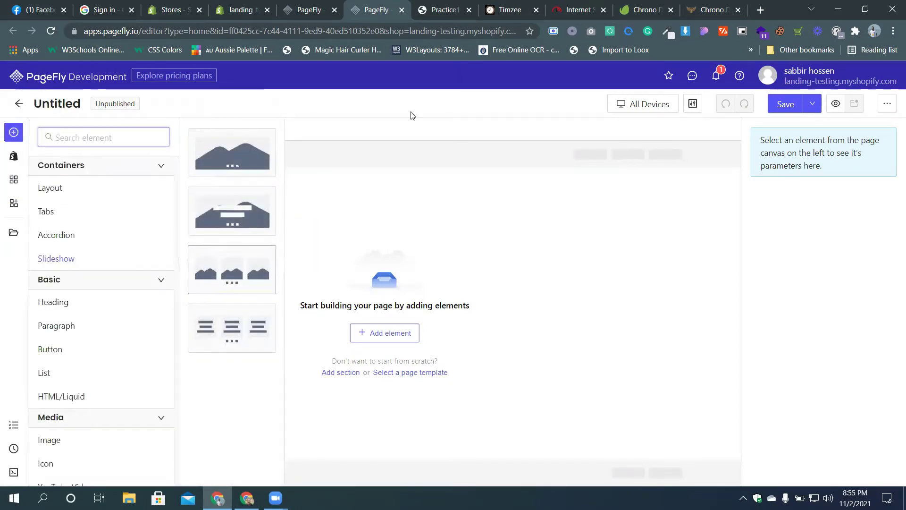
{"action": "left_click", "coordinate": [446, 10]}
{"action": "left_click_drag", "start_coordinate": [517, 9], "coordinate": [448, 9]}
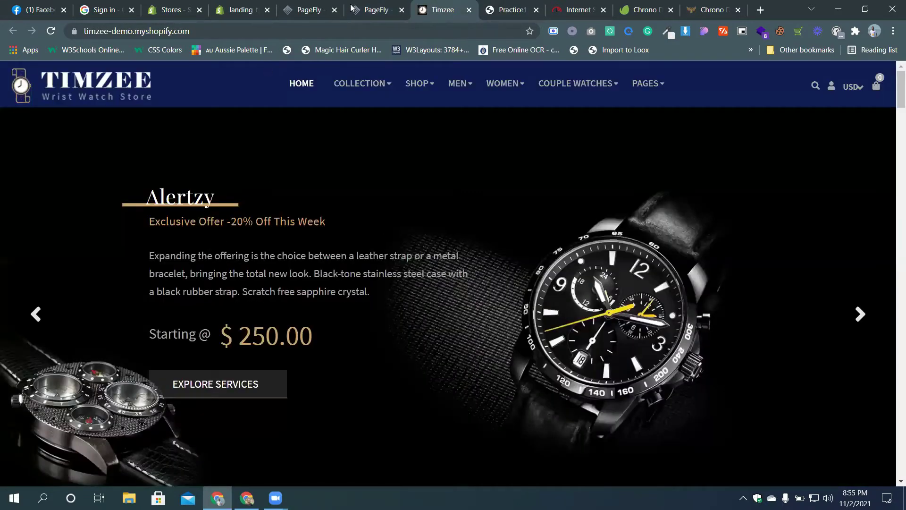
{"action": "left_click", "coordinate": [376, 9]}
{"action": "left_click_drag", "start_coordinate": [229, 207], "coordinate": [356, 218]}
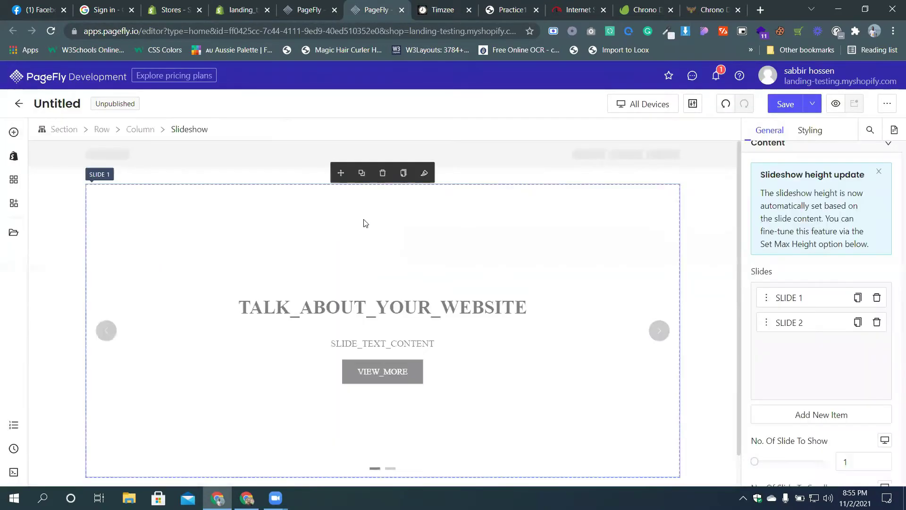
- Compare the width and look of the new slideshow with the Timzee demo's hero slider
{"action": "scroll", "coordinate": [618, 294], "scroll_direction": "down", "scroll_amount": 1}
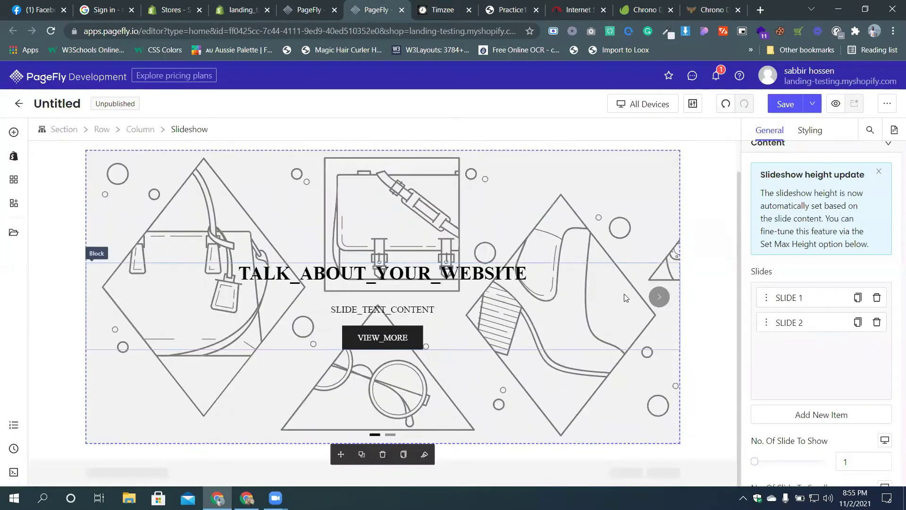
{"action": "scroll", "coordinate": [686, 247], "scroll_direction": "up", "scroll_amount": 1}
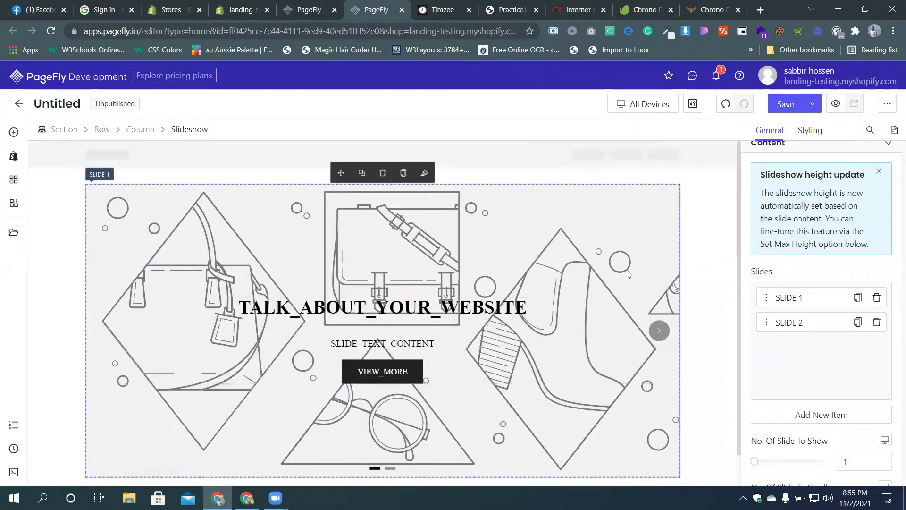
{"action": "left_click", "coordinate": [437, 10]}
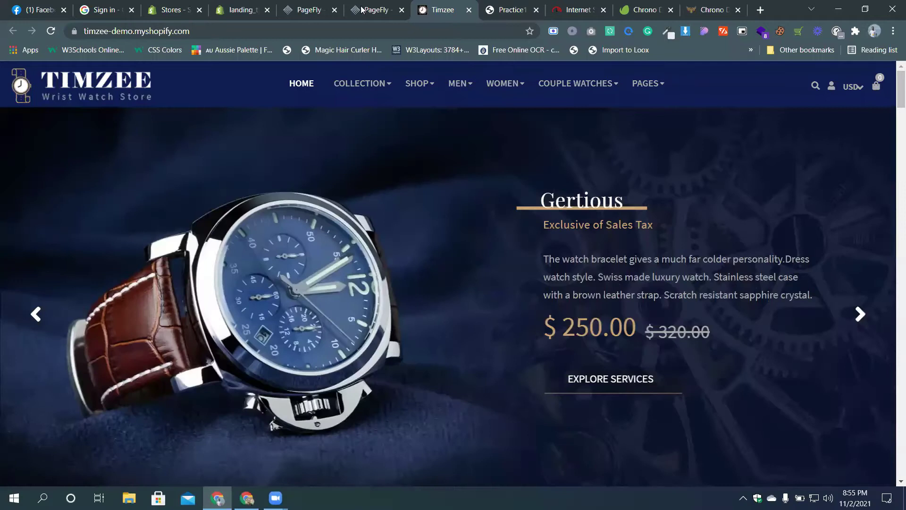
{"action": "key", "text": "ctrl+shift+Tab"}
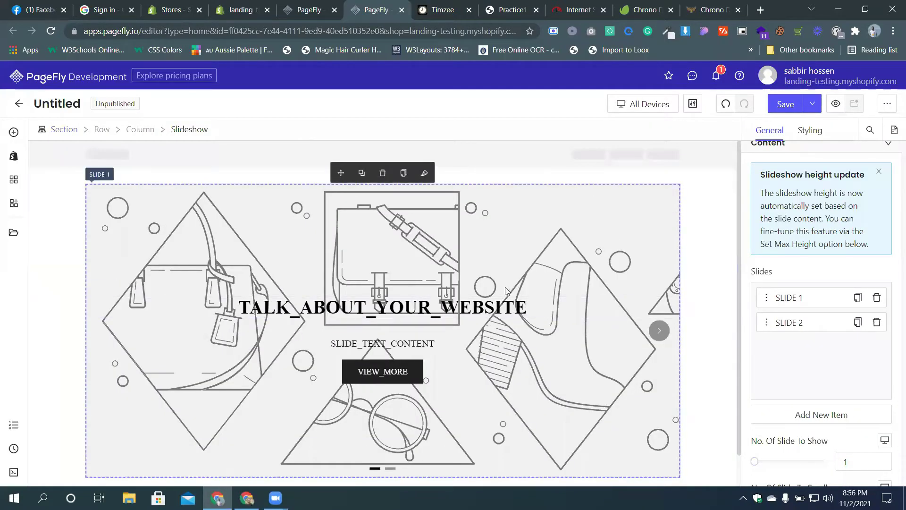
{"action": "scroll", "coordinate": [506, 245], "scroll_direction": "down", "scroll_amount": 1}
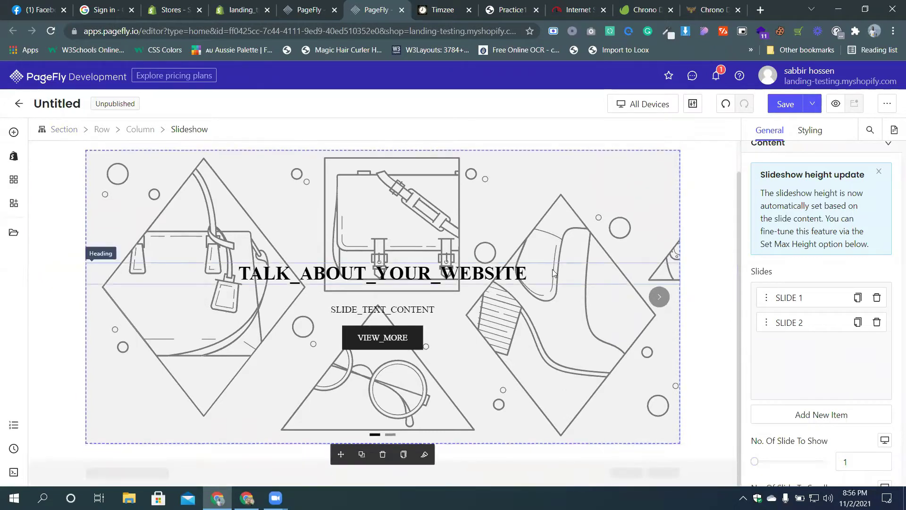
{"action": "scroll", "coordinate": [506, 245], "scroll_direction": "up", "scroll_amount": 1}
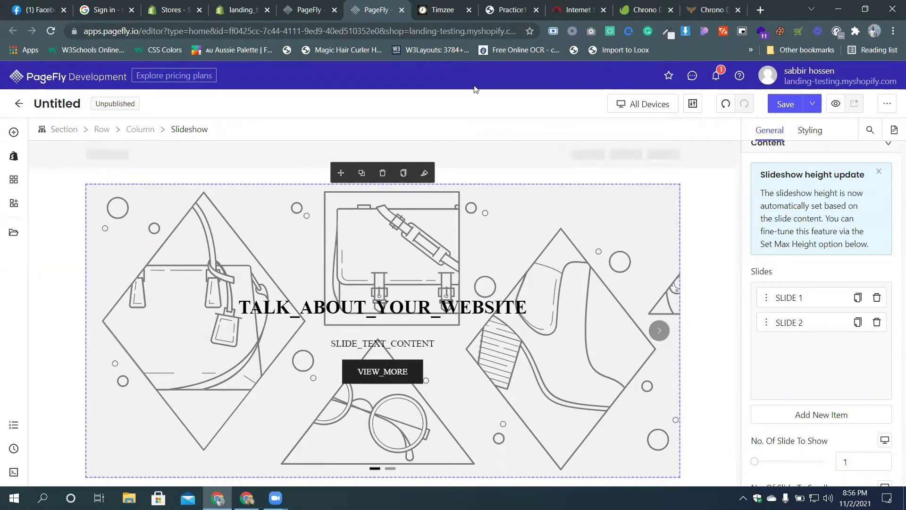
{"action": "left_click", "coordinate": [448, 12]}
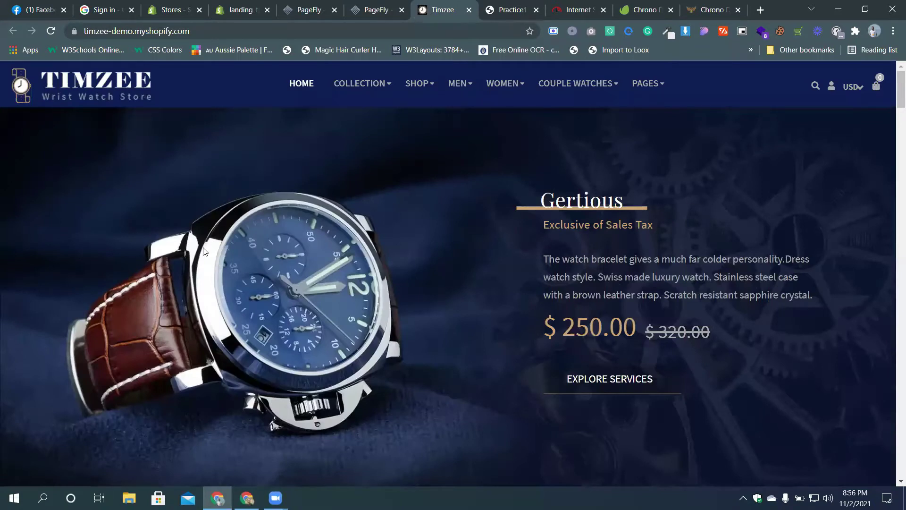
{"action": "key", "text": "ctrl+shift+Tab"}
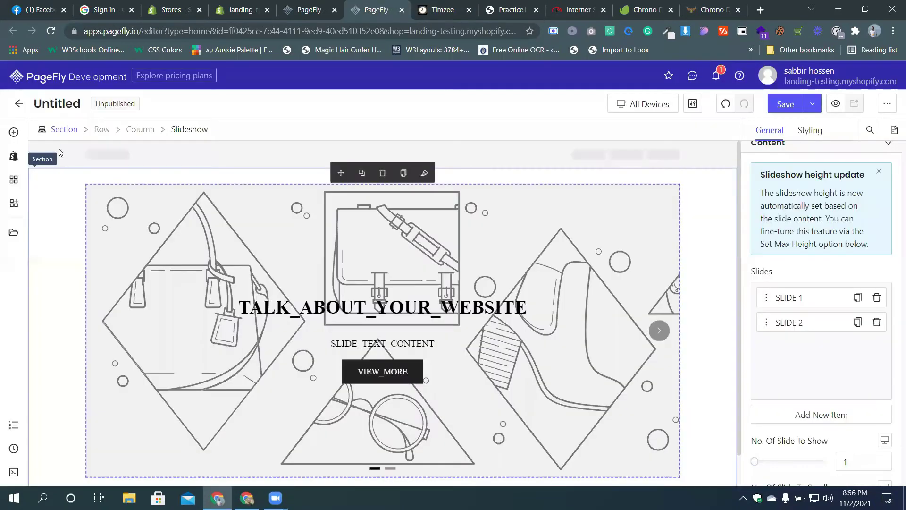
- Try turning off the fixed width of the section holding the slideshow, compare it with the Timzee demo, and undo the change
{"action": "left_click", "coordinate": [64, 134]}
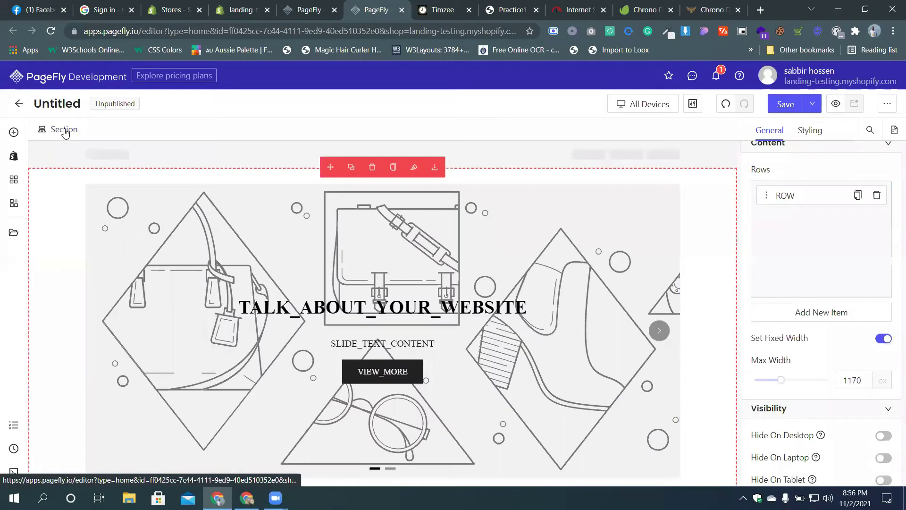
{"action": "left_click", "coordinate": [884, 339]}
{"action": "scroll", "coordinate": [524, 293], "scroll_direction": "down", "scroll_amount": 1}
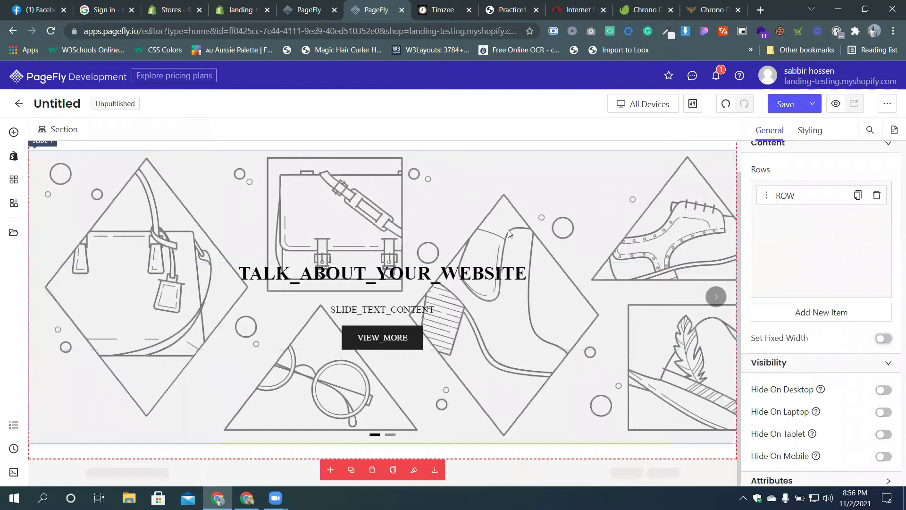
{"action": "scroll", "coordinate": [321, 323], "scroll_direction": "up", "scroll_amount": 1}
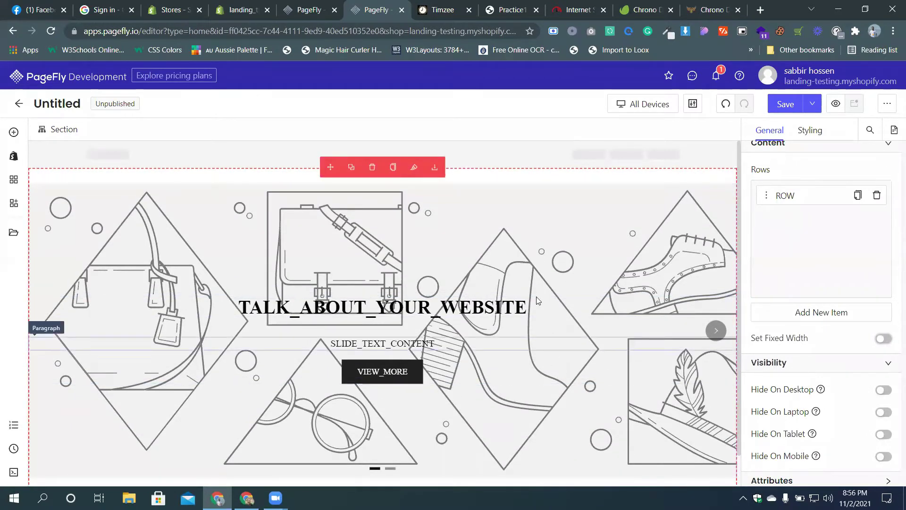
{"action": "left_click", "coordinate": [439, 12]}
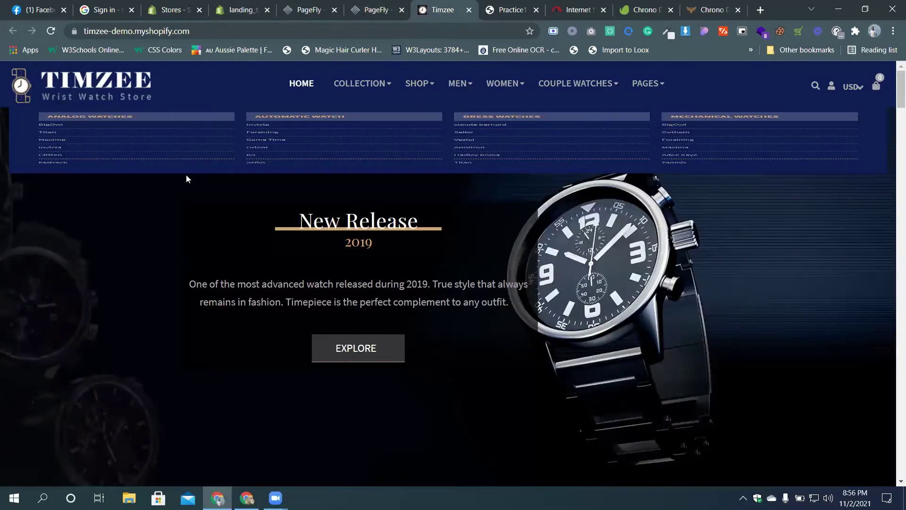
{"action": "key", "text": "ctrl+shift+Tab"}
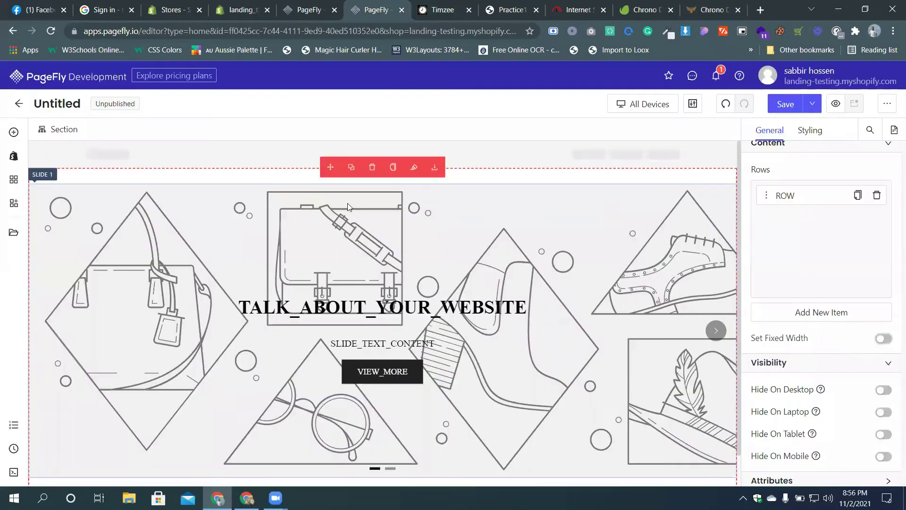
{"action": "left_click", "coordinate": [727, 105]}
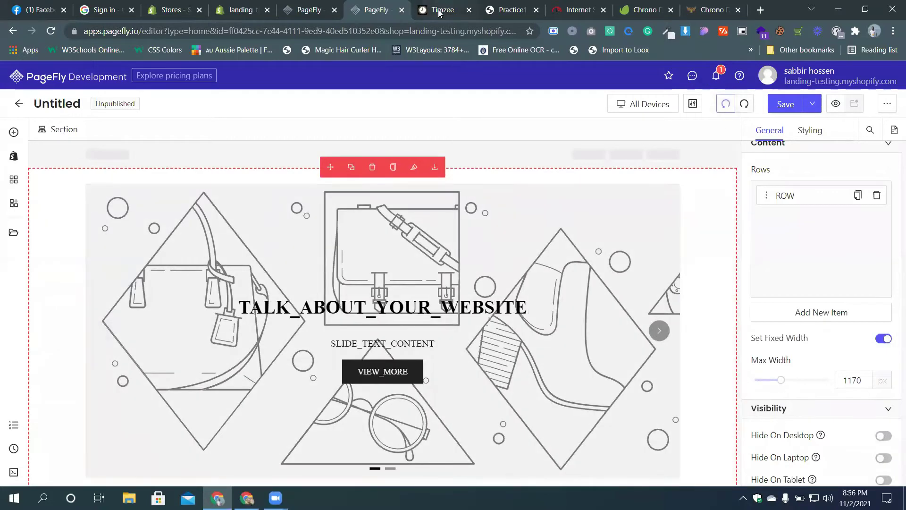
- Capture a screen snip across the full width of the Timzee demo's hero slider and return to the PageFly editor
{"action": "left_click", "coordinate": [439, 11]}
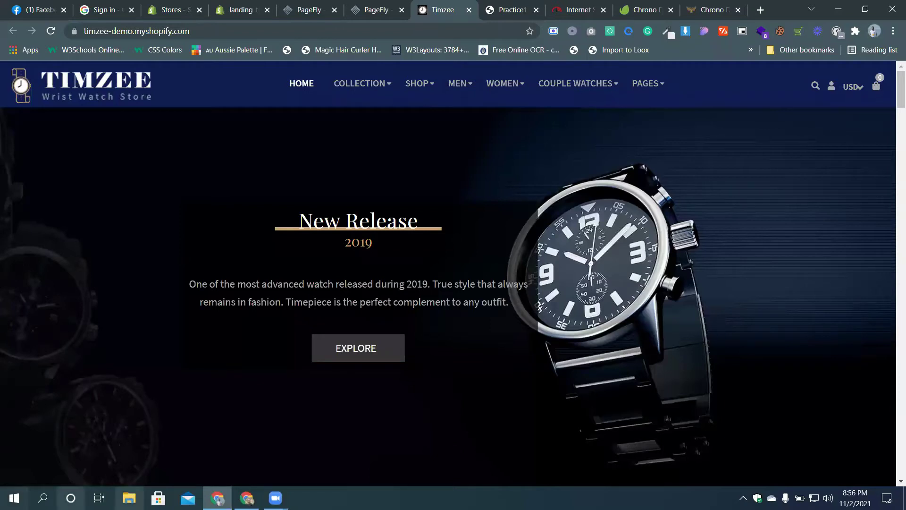
{"action": "scroll", "coordinate": [5, 212], "scroll_direction": "down", "scroll_amount": 2}
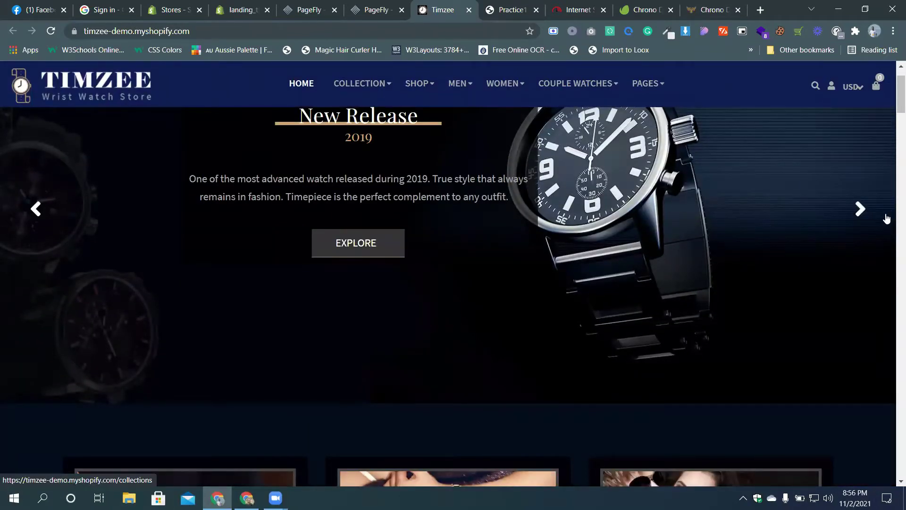
{"action": "key", "text": "super+shift+s"}
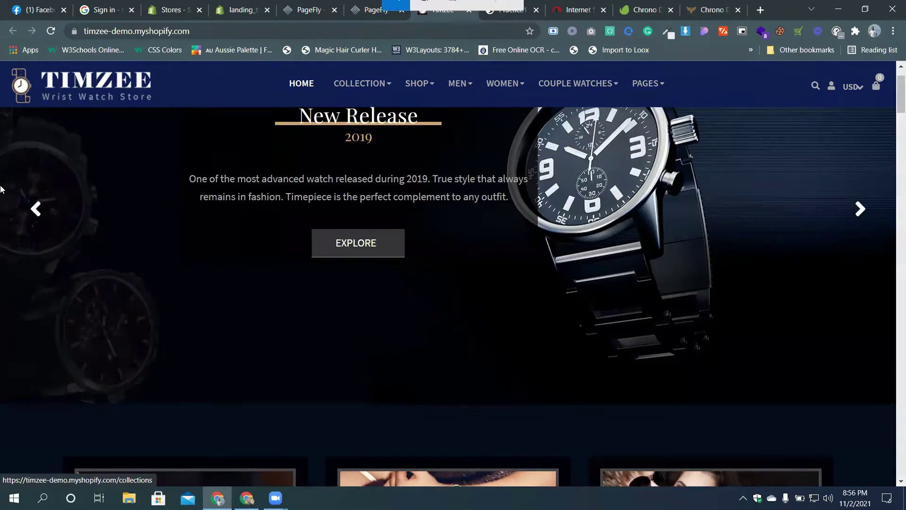
{"action": "mouse_move", "coordinate": [1, 210]}
{"action": "left_mouse_down"}
{"action": "mouse_move", "coordinate": [567, 225]}
{"action": "mouse_move", "coordinate": [824, 243]}
{"action": "mouse_move", "coordinate": [894, 298]}
{"action": "mouse_move", "coordinate": [848, 291]}
{"action": "mouse_move", "coordinate": [893, 293]}
{"action": "left_mouse_up"}
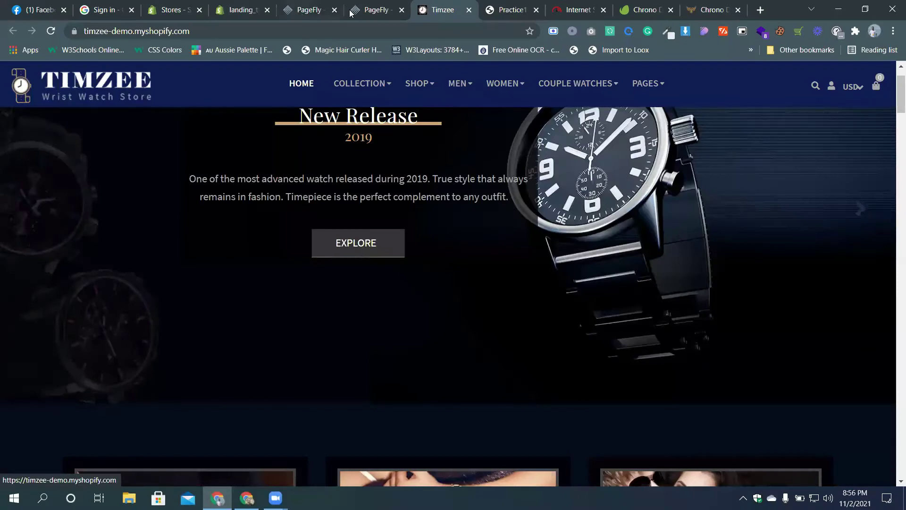
{"action": "left_click", "coordinate": [375, 10]}
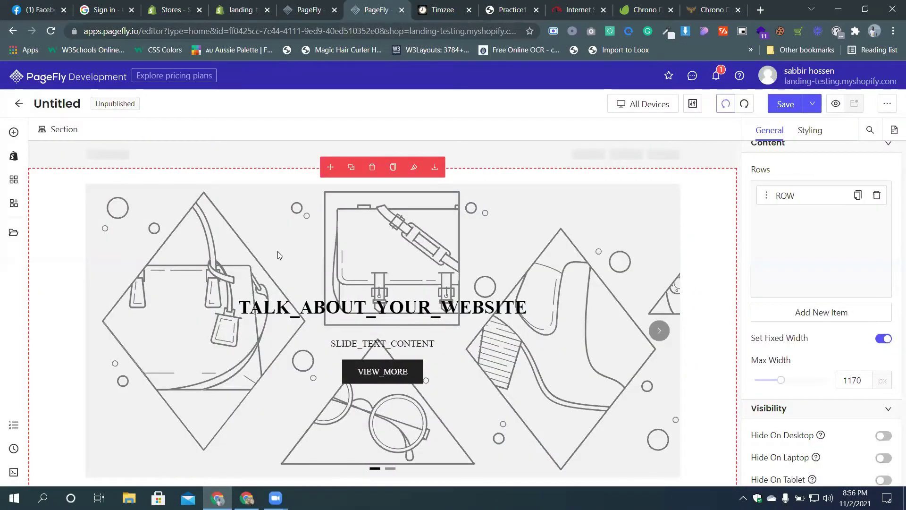
- Examine the general settings of the slideshow and of the column and row that contain it
{"action": "scroll", "coordinate": [165, 294], "scroll_direction": "down", "scroll_amount": 1}
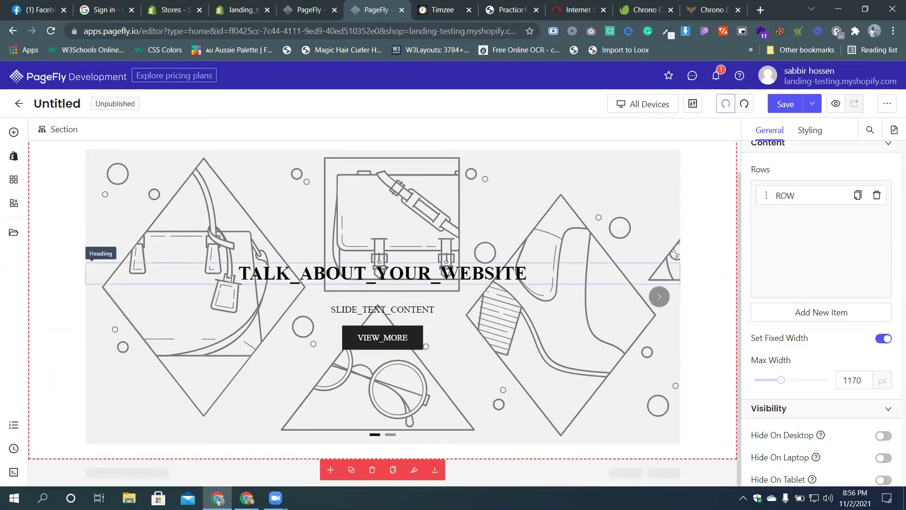
{"action": "left_click", "coordinate": [472, 273]}
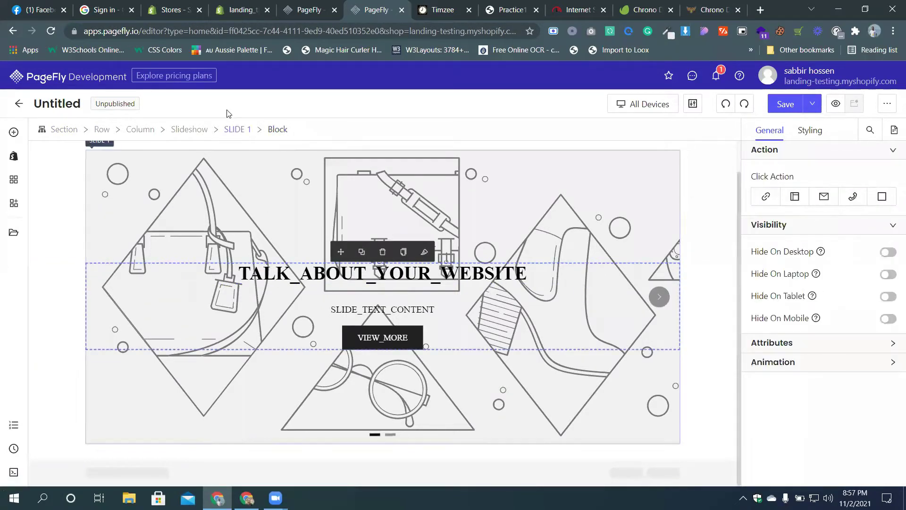
{"action": "left_click", "coordinate": [189, 131]}
{"action": "scroll", "coordinate": [750, 273], "scroll_direction": "down", "scroll_amount": 1}
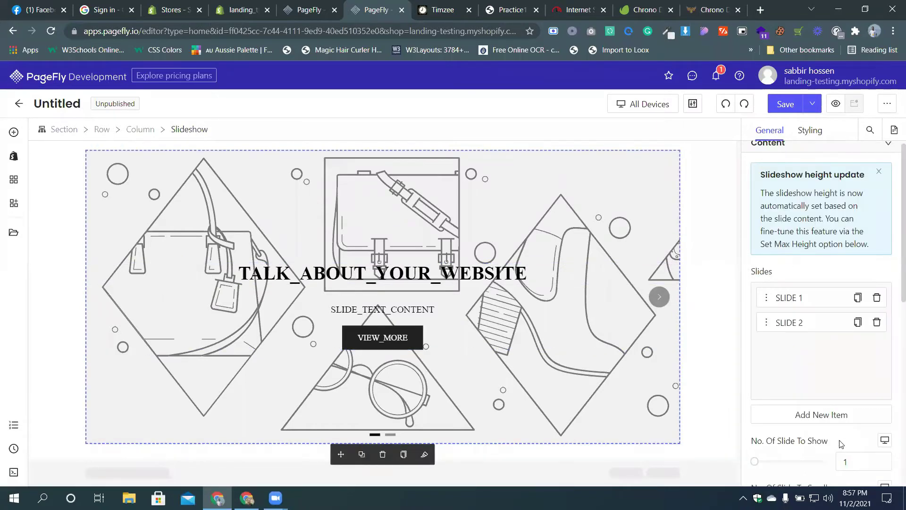
{"action": "left_click", "coordinate": [140, 129]}
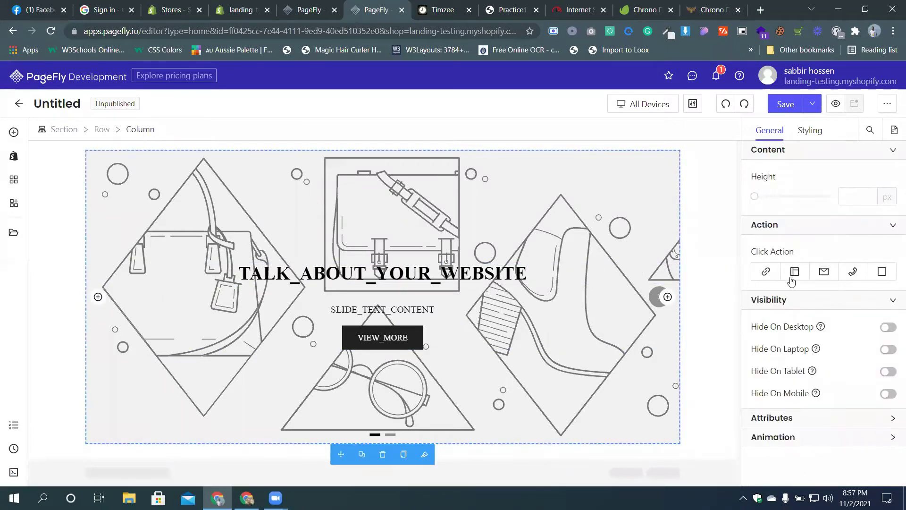
{"action": "left_click", "coordinate": [102, 129]}
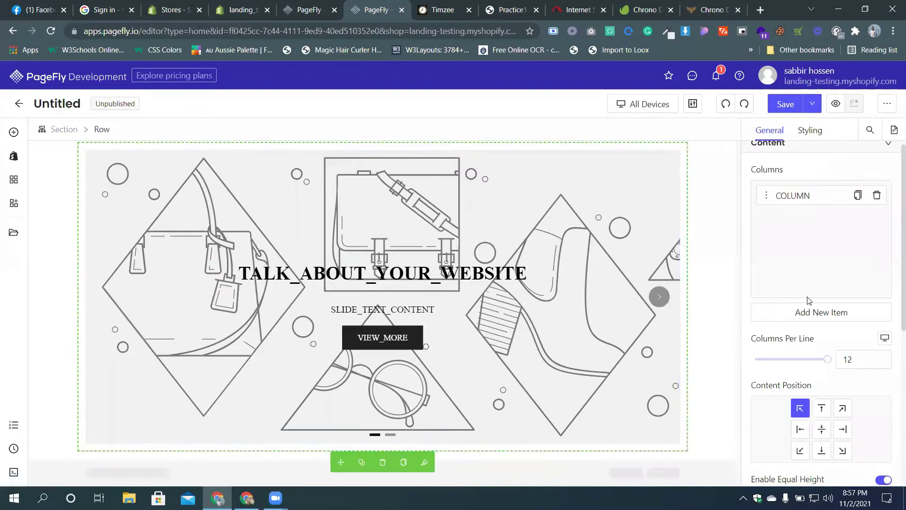
{"action": "scroll", "coordinate": [833, 357], "scroll_direction": "down", "scroll_amount": 3}
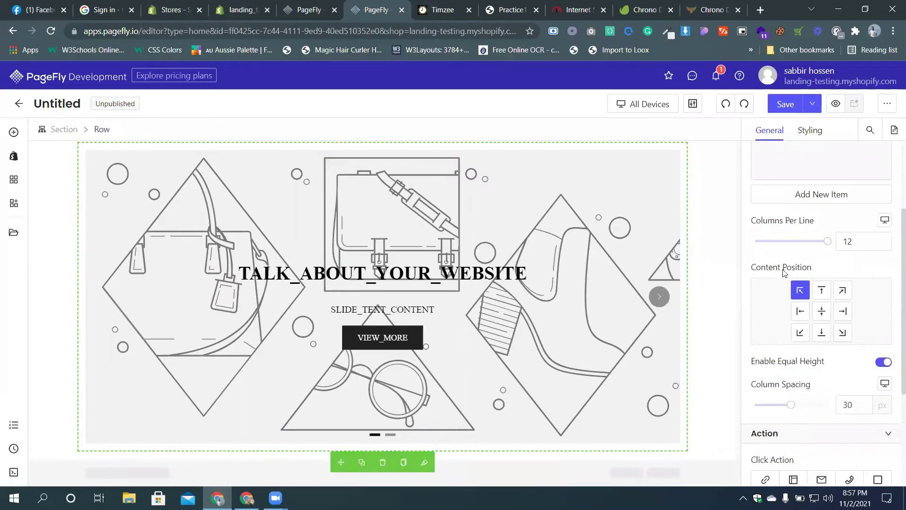
- Turn off the fixed width of the section that holds the slideshow
{"action": "left_click", "coordinate": [62, 129]}
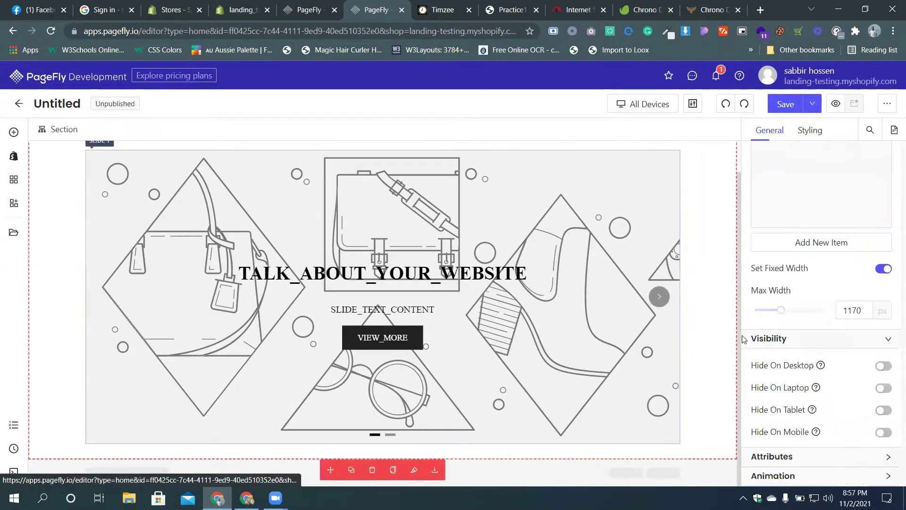
{"action": "left_click", "coordinate": [884, 272]}
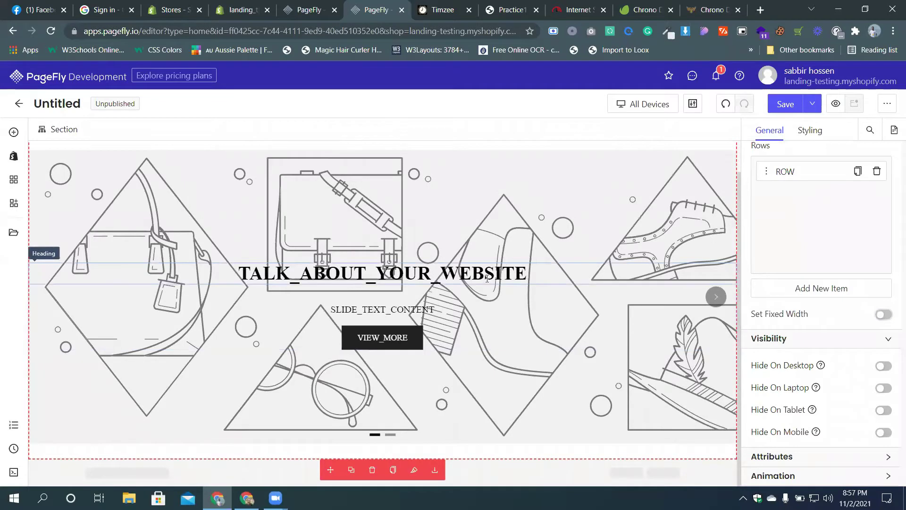
{"action": "scroll", "coordinate": [472, 288], "scroll_direction": "up", "scroll_amount": 1}
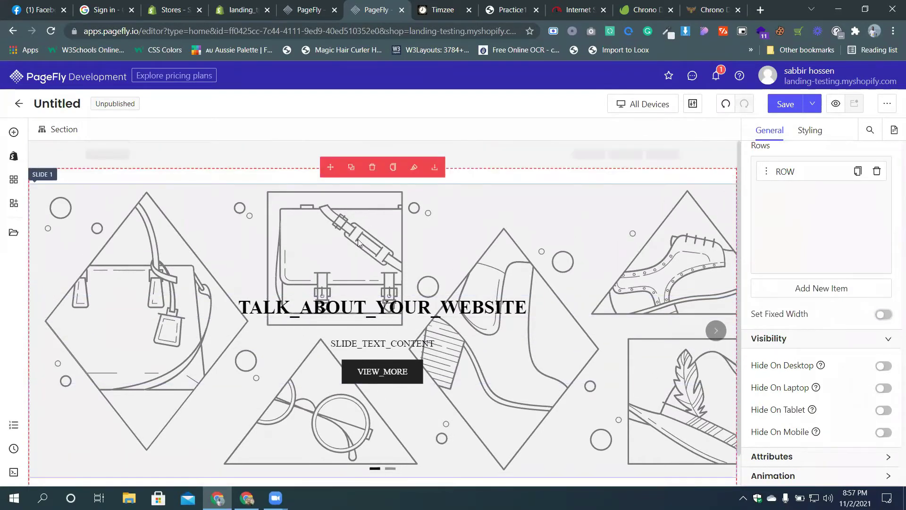
{"action": "left_click", "coordinate": [325, 409]}
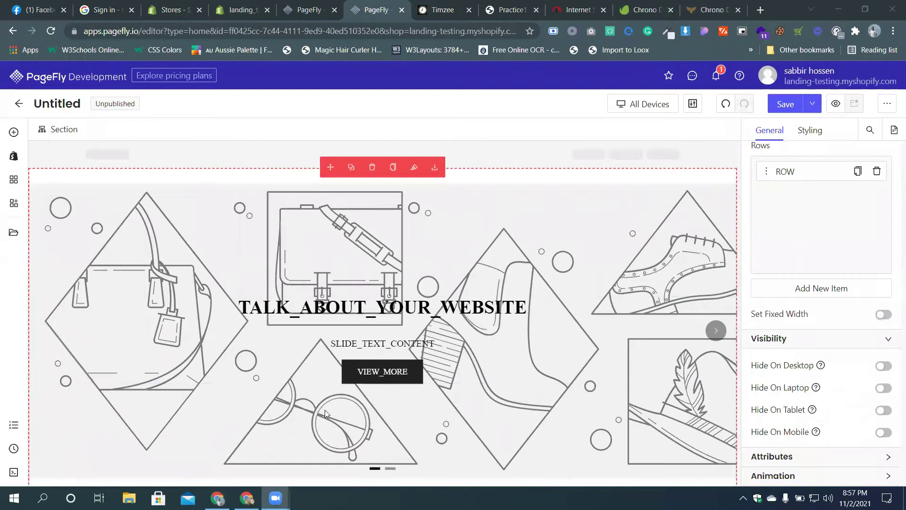
{"action": "scroll", "coordinate": [438, 267], "scroll_direction": "down", "scroll_amount": 1}
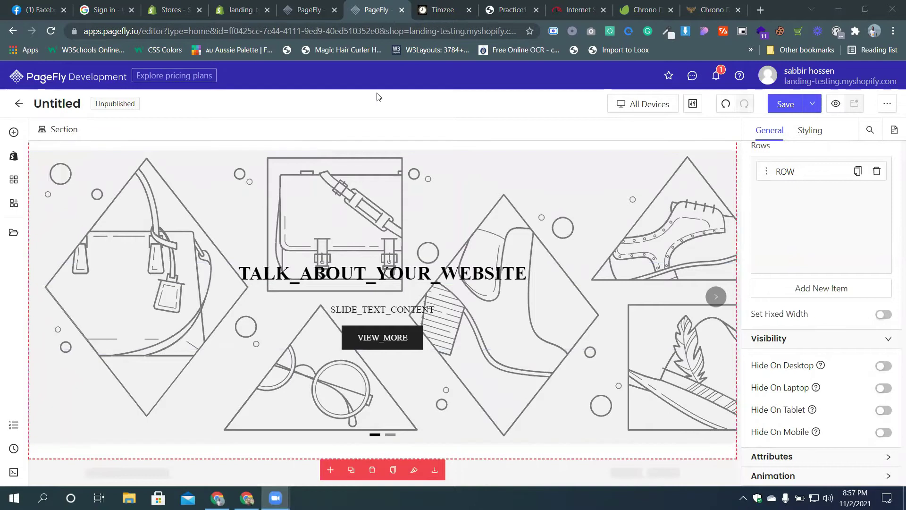
- Compare the full-width slideshow with the Timzee demo's hero slider, go through the demo's slides, and return to the PageFly editor
{"action": "left_click", "coordinate": [439, 10]}
{"action": "scroll", "coordinate": [469, 303], "scroll_direction": "up", "scroll_amount": 2}
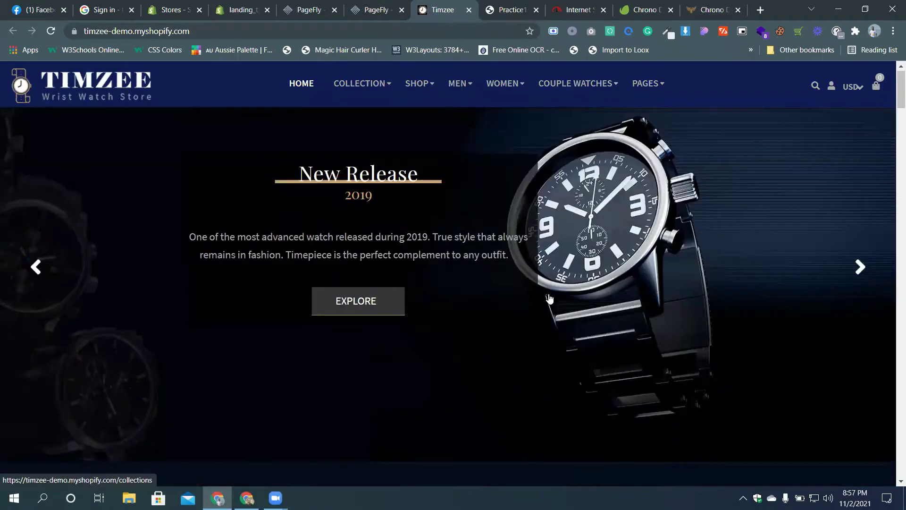
{"action": "left_click", "coordinate": [363, 11]}
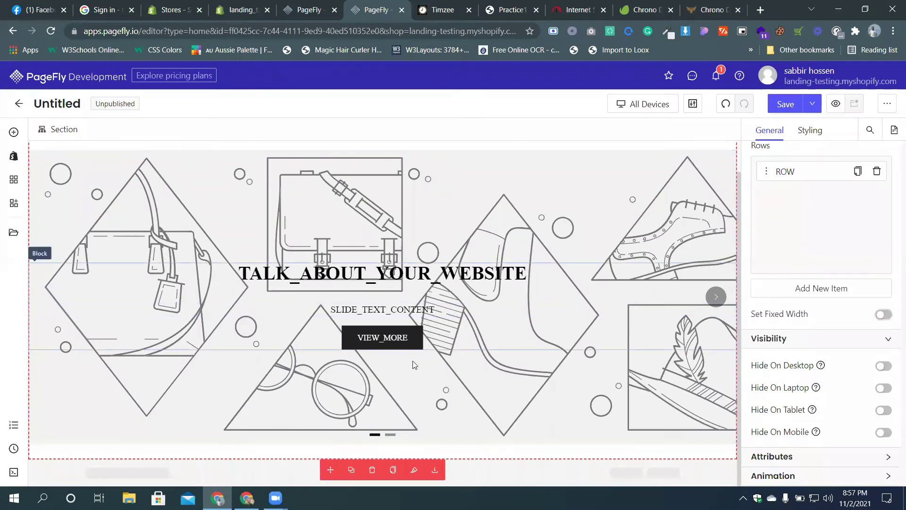
{"action": "key", "text": "ctrl+Tab"}
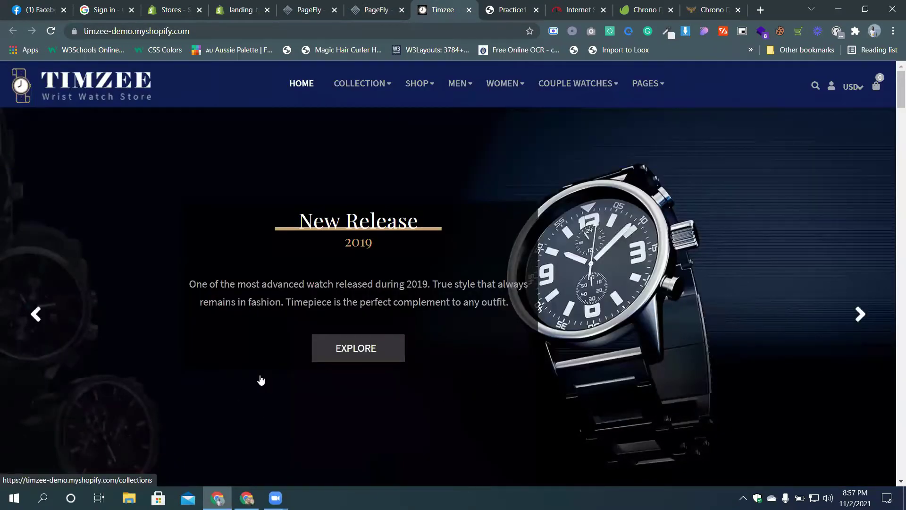
{"action": "left_click", "coordinate": [858, 323]}
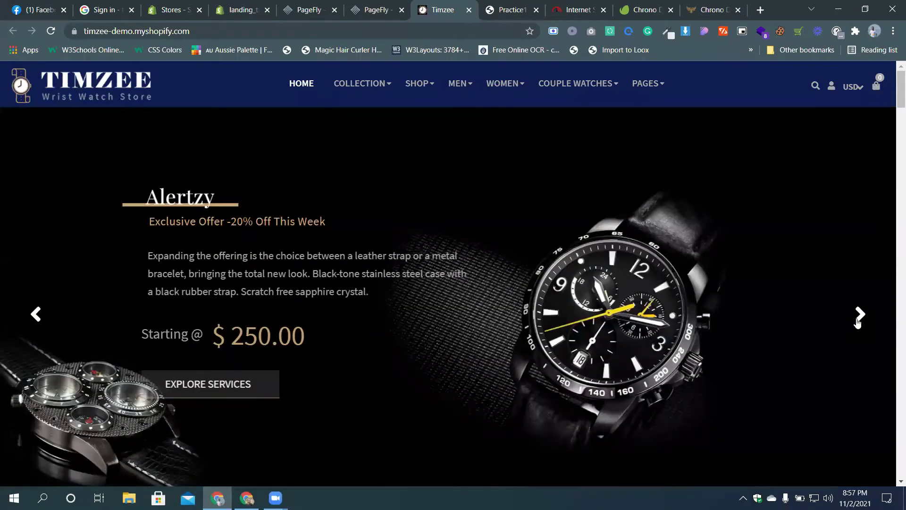
{"action": "left_click", "coordinate": [858, 323]}
{"action": "left_click", "coordinate": [859, 323]}
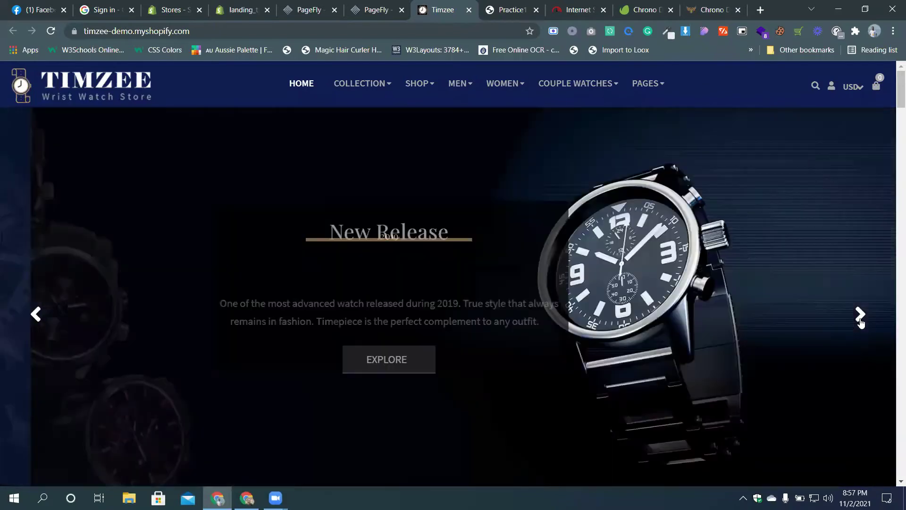
{"action": "left_click", "coordinate": [861, 323]}
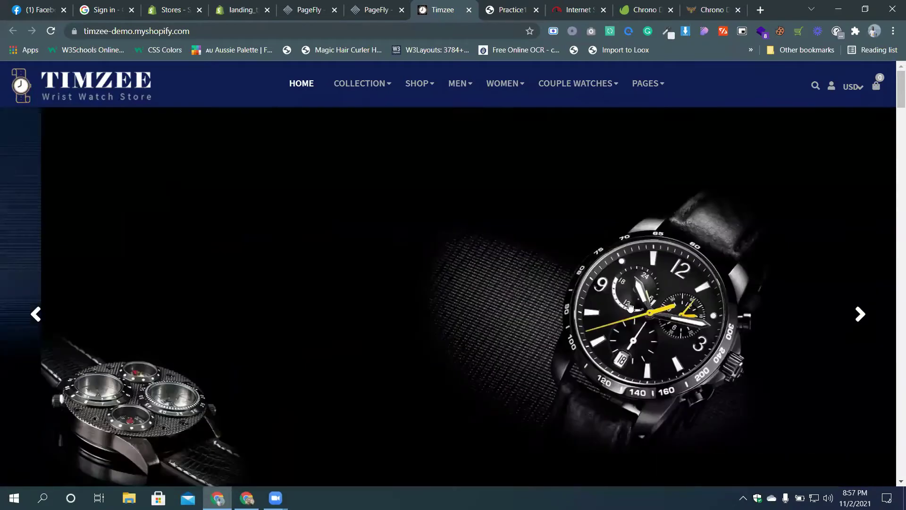
{"action": "left_click", "coordinate": [377, 10]}
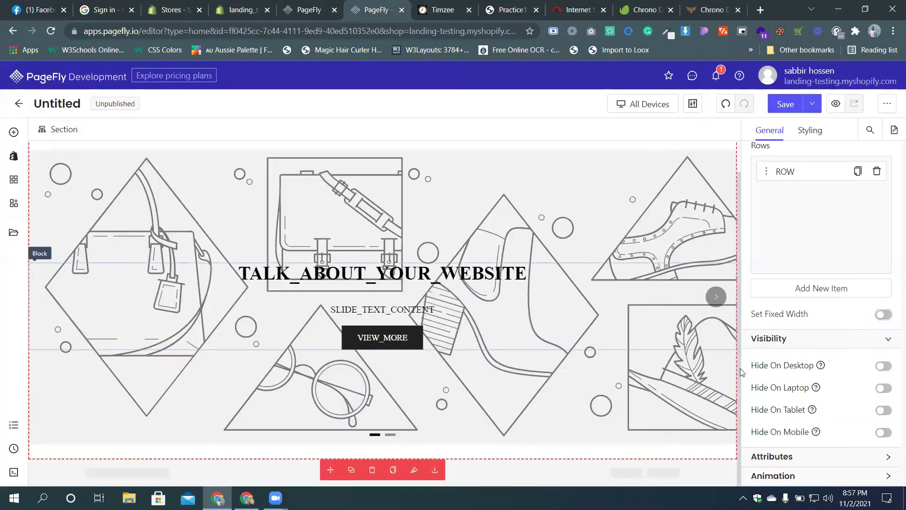
- Try adding a blank third slide to the slideshow, view it on the page, and delete it
{"action": "left_click", "coordinate": [339, 233]}
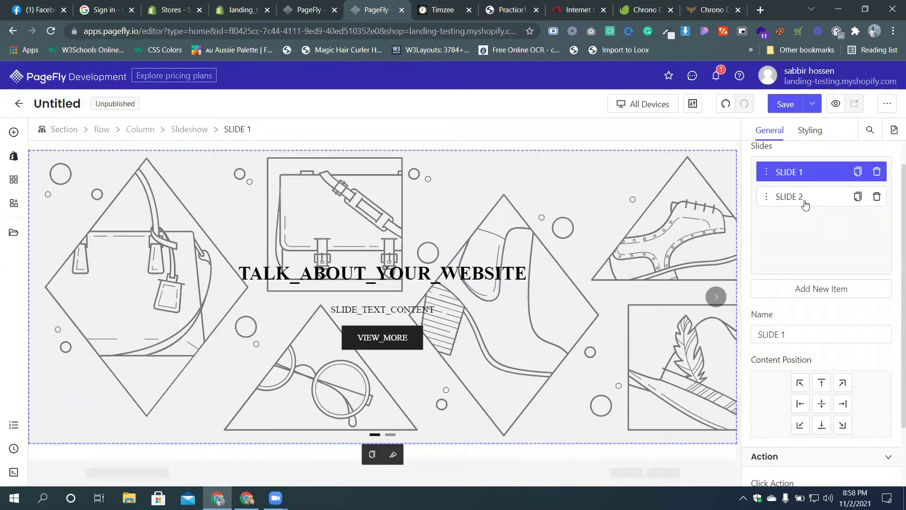
{"action": "left_click", "coordinate": [830, 293]}
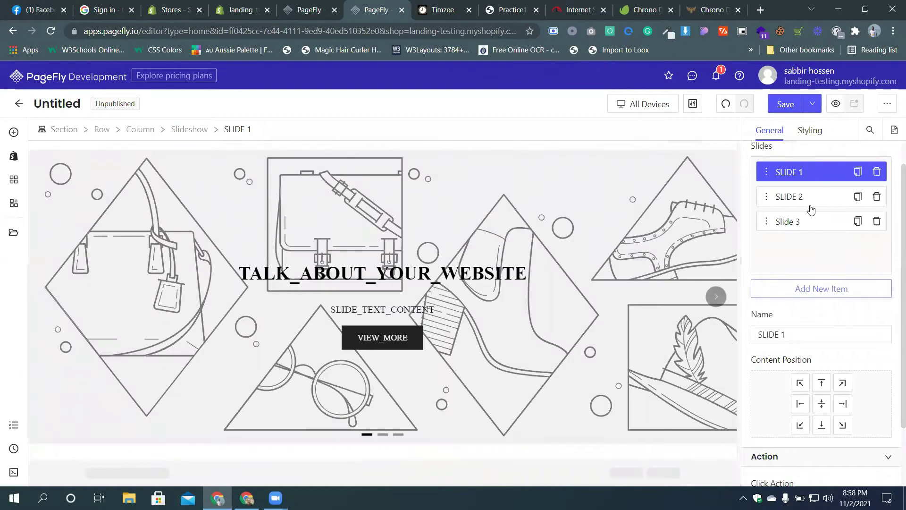
{"action": "left_click", "coordinate": [716, 297]}
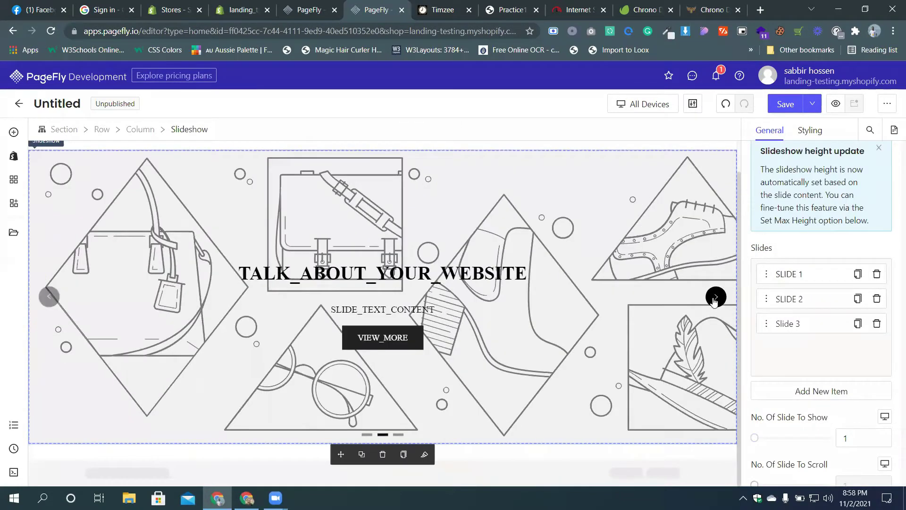
{"action": "left_click", "coordinate": [715, 299]}
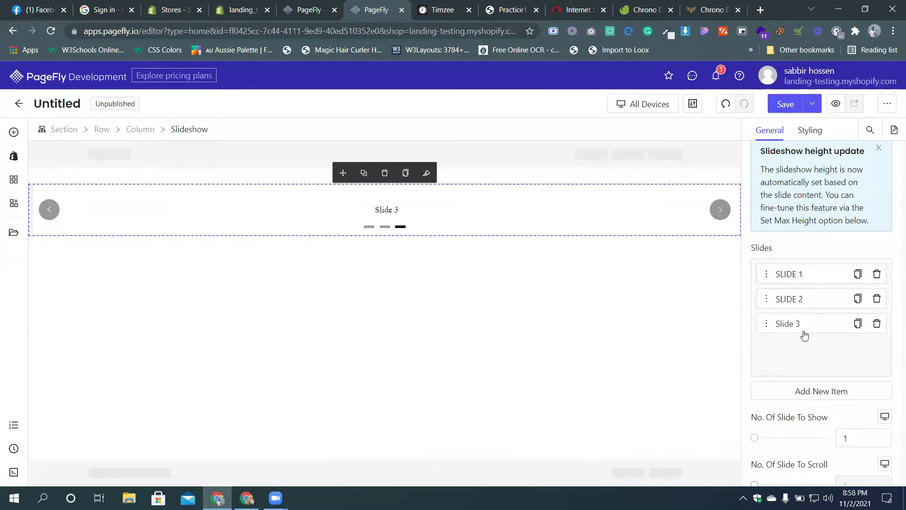
{"action": "left_click", "coordinate": [877, 324]}
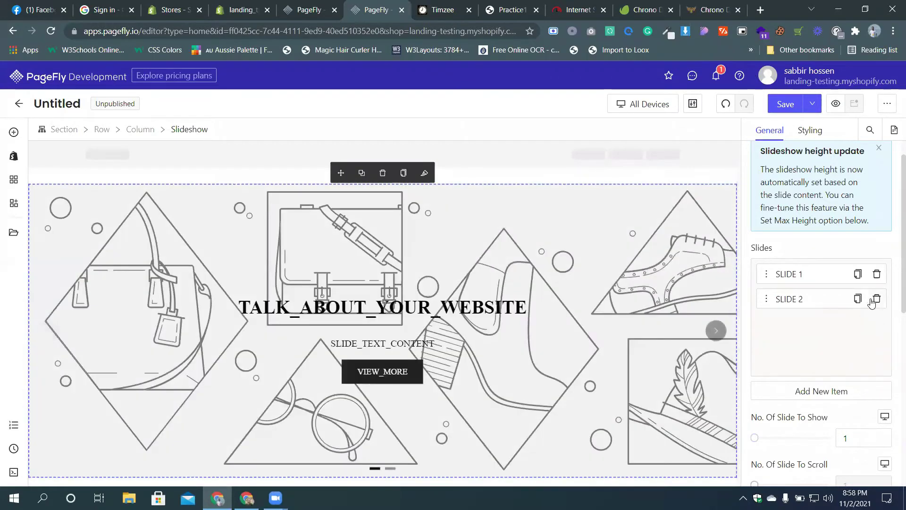
- Duplicate SLIDE 2 as the slideshow's third slide and advance through the slides to check the copy
{"action": "left_click", "coordinate": [858, 299]}
{"action": "left_click", "coordinate": [716, 330]}
{"action": "scroll", "coordinate": [714, 316], "scroll_direction": "down", "scroll_amount": 1}
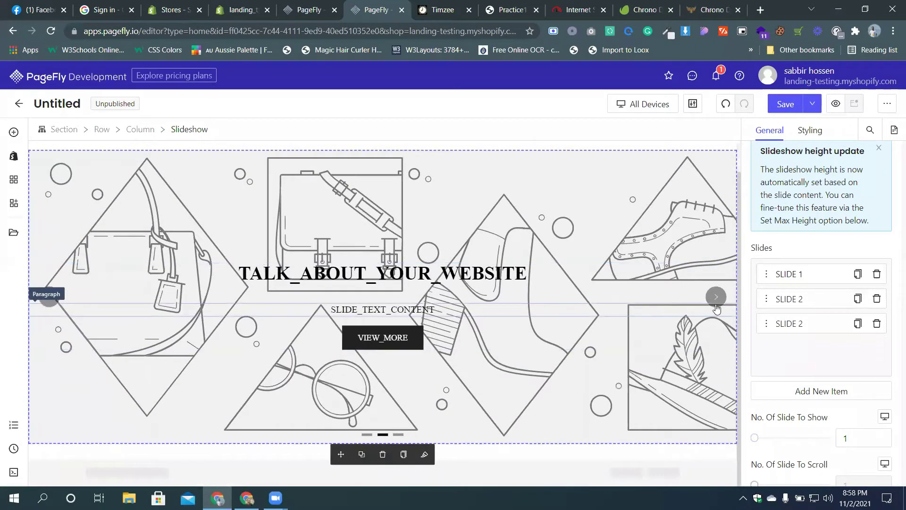
{"action": "left_click", "coordinate": [717, 298]}
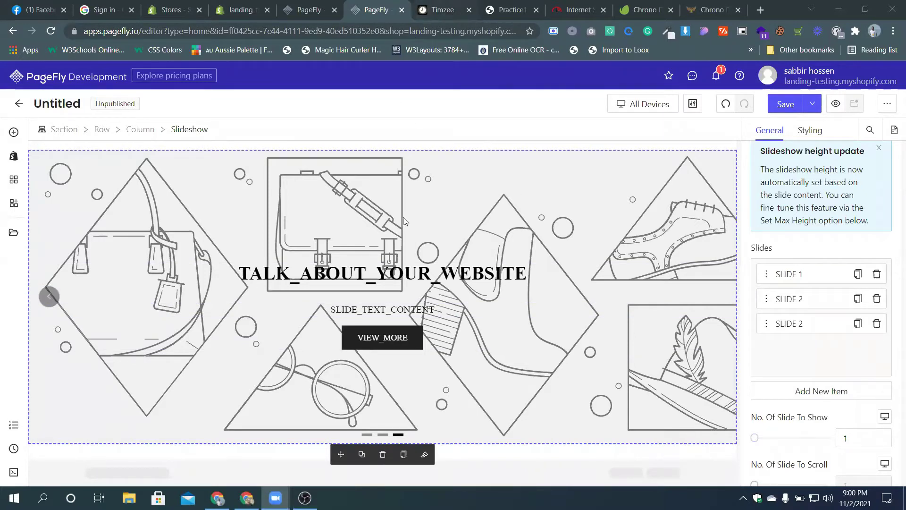
- Switch to the Timzee demo's home page and list its images with the image downloader extension
{"action": "left_click", "coordinate": [425, 13]}
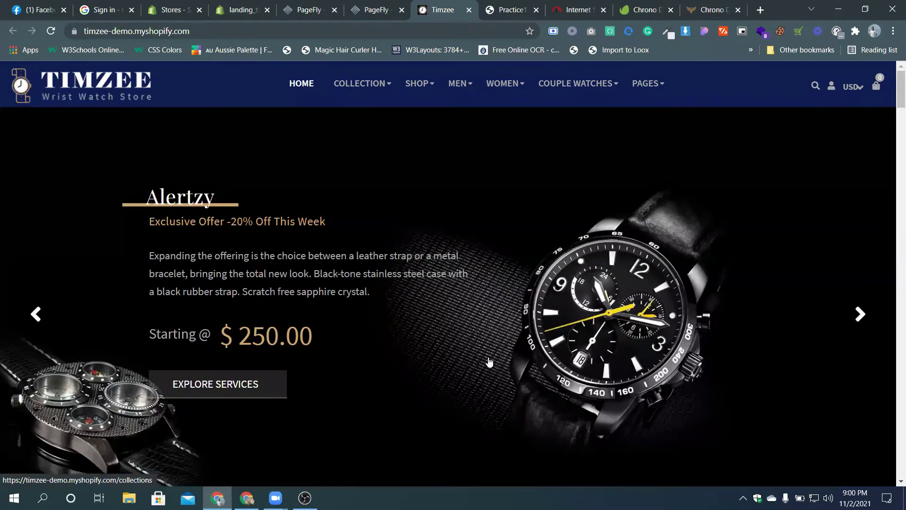
{"action": "left_click", "coordinate": [518, 336]}
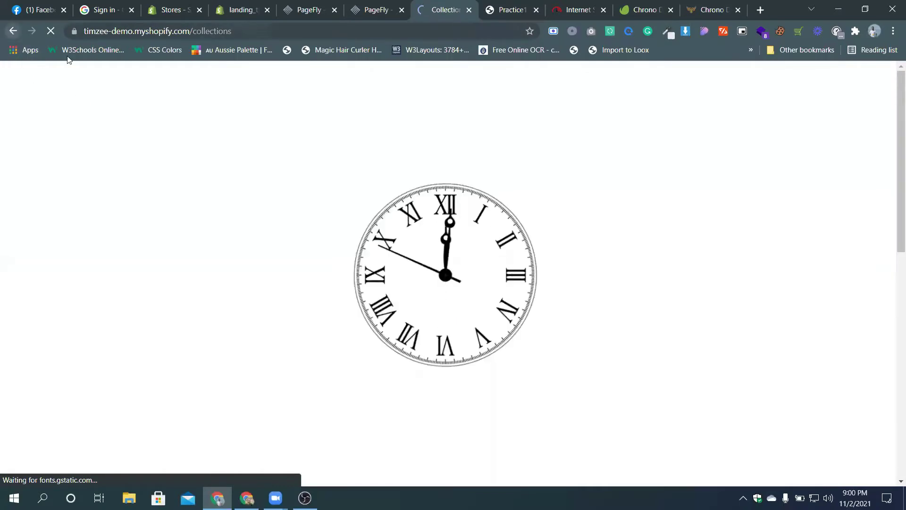
{"action": "key", "text": "alt+Left"}
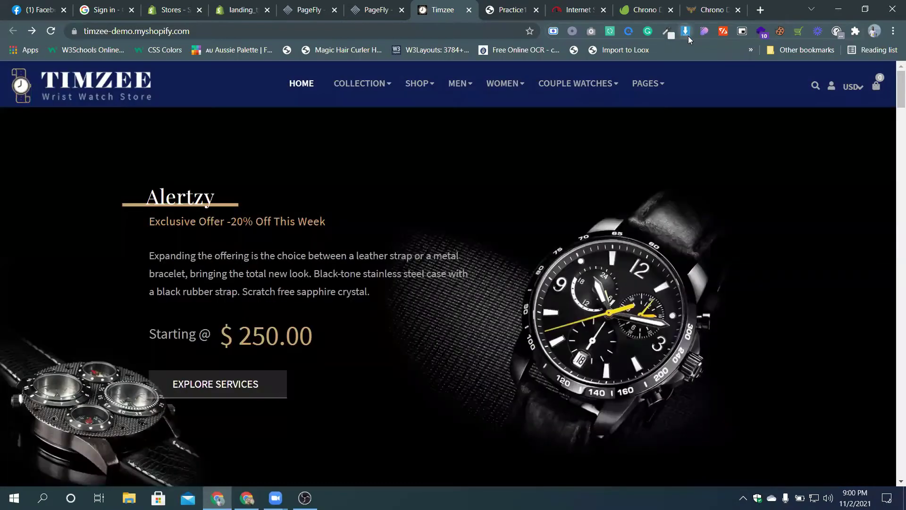
{"action": "left_click", "coordinate": [687, 32]}
{"action": "mouse_move", "coordinate": [614, 198]}
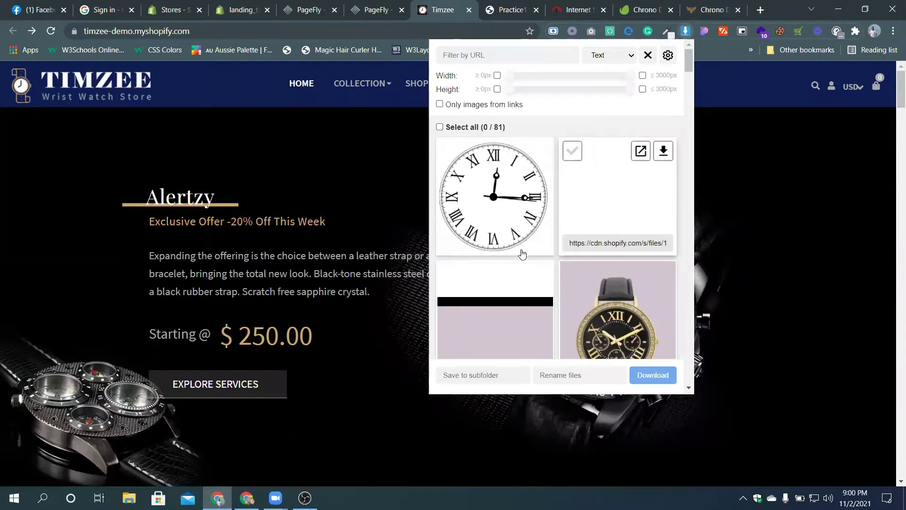
- Select the demo's three full-width hero slider background images in the image downloader and download them
{"action": "scroll", "coordinate": [491, 222], "scroll_direction": "down", "scroll_amount": 2}
{"action": "scroll", "coordinate": [585, 232], "scroll_direction": "up", "scroll_amount": 2}
{"action": "scroll", "coordinate": [584, 233], "scroll_direction": "down", "scroll_amount": 5}
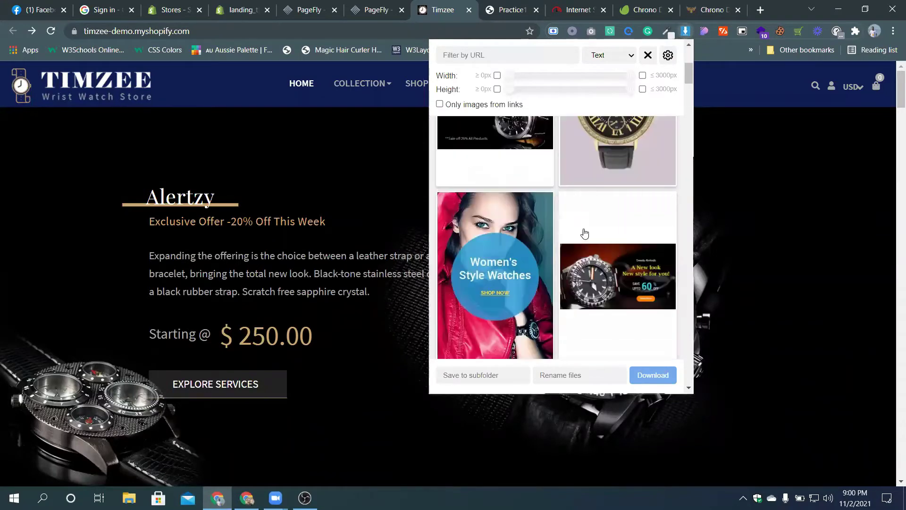
{"action": "scroll", "coordinate": [584, 232], "scroll_direction": "down", "scroll_amount": 5}
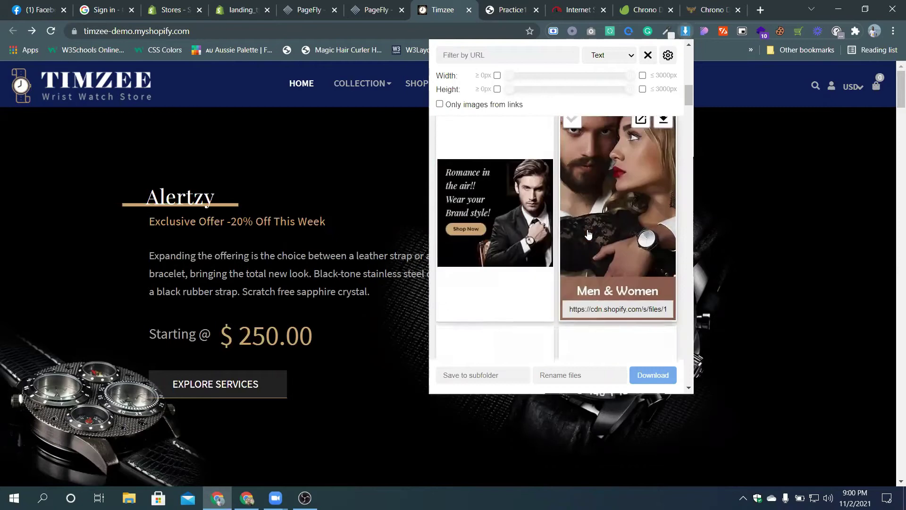
{"action": "left_click", "coordinate": [520, 194]}
{"action": "scroll", "coordinate": [580, 246], "scroll_direction": "up", "scroll_amount": 2}
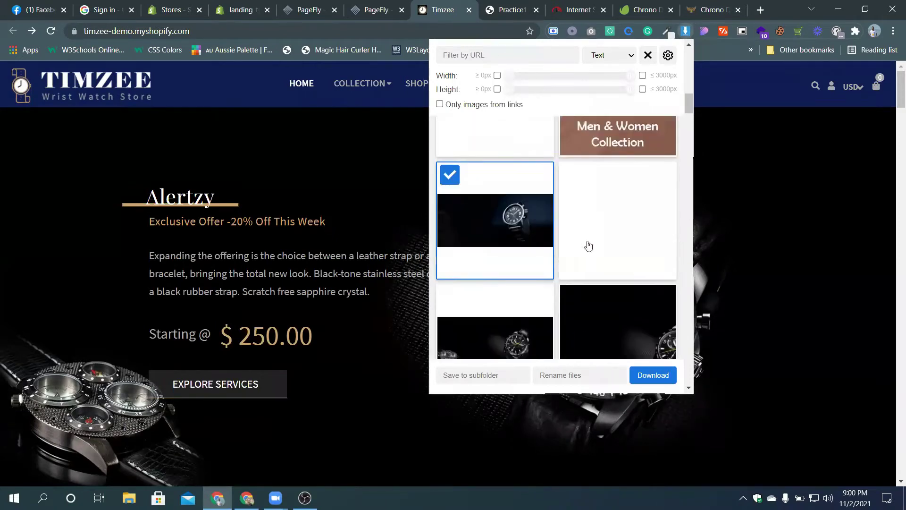
{"action": "scroll", "coordinate": [581, 248], "scroll_direction": "down", "scroll_amount": 1}
{"action": "left_click", "coordinate": [510, 298]}
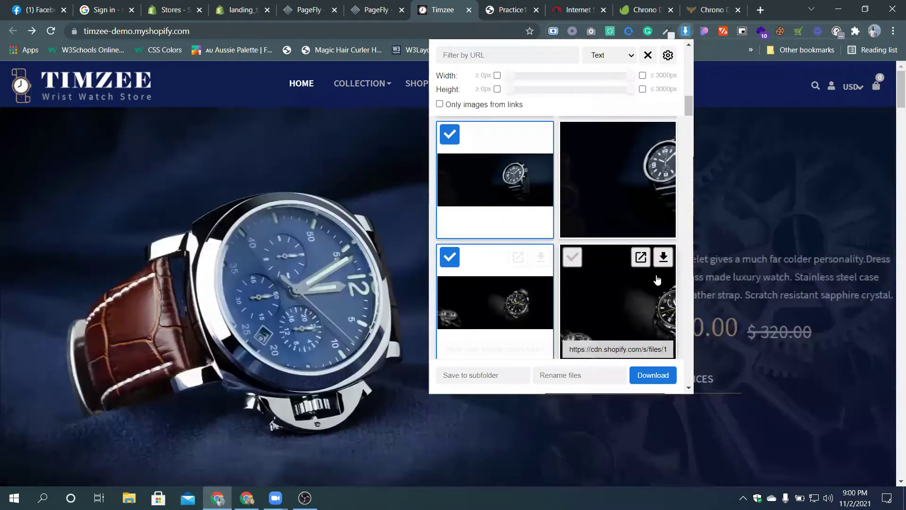
{"action": "scroll", "coordinate": [642, 273], "scroll_direction": "down", "scroll_amount": 3}
{"action": "left_click", "coordinate": [493, 255]}
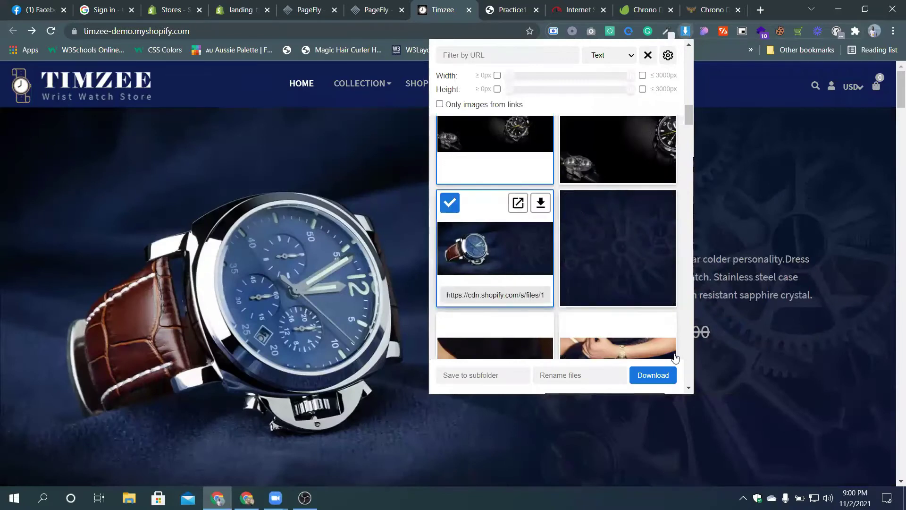
{"action": "left_click", "coordinate": [666, 375]}
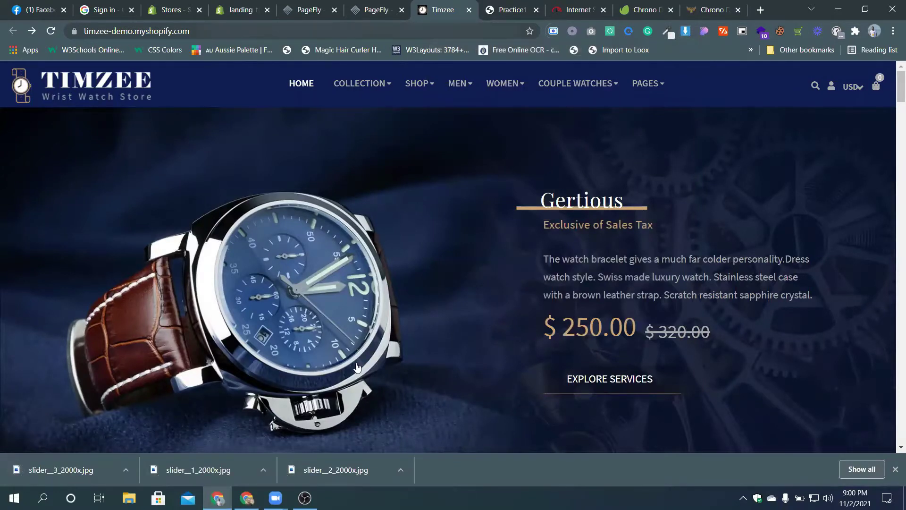
- Return to the PageFly editor and close the Image Manager without choosing an image
{"action": "left_click", "coordinate": [375, 10]}
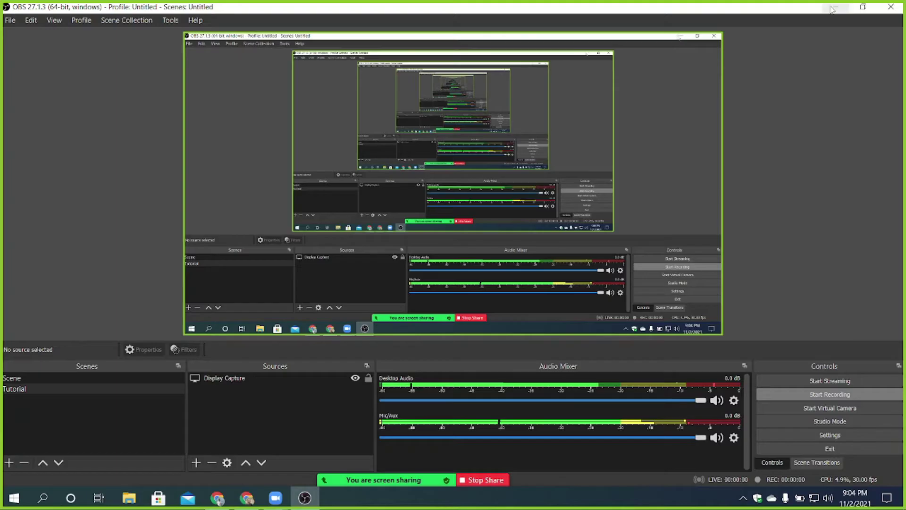
{"action": "left_click", "coordinate": [833, 9]}
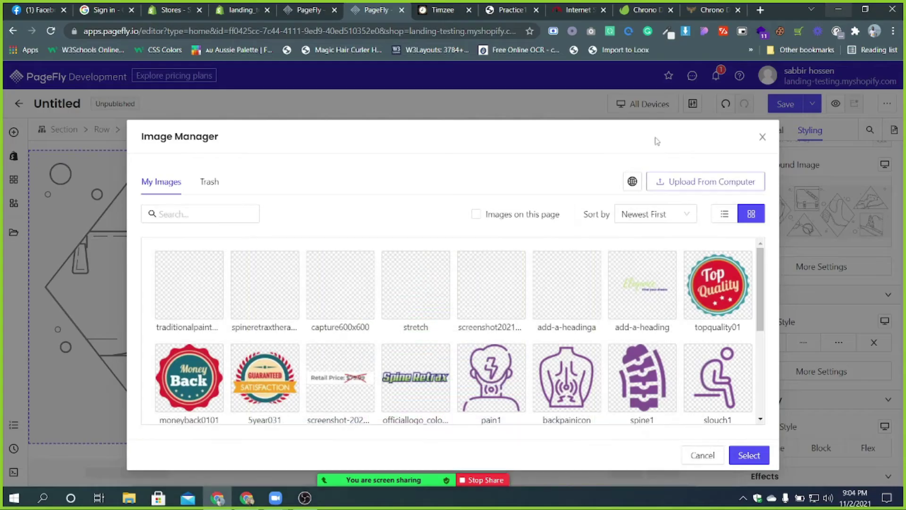
{"action": "left_click", "coordinate": [763, 138]}
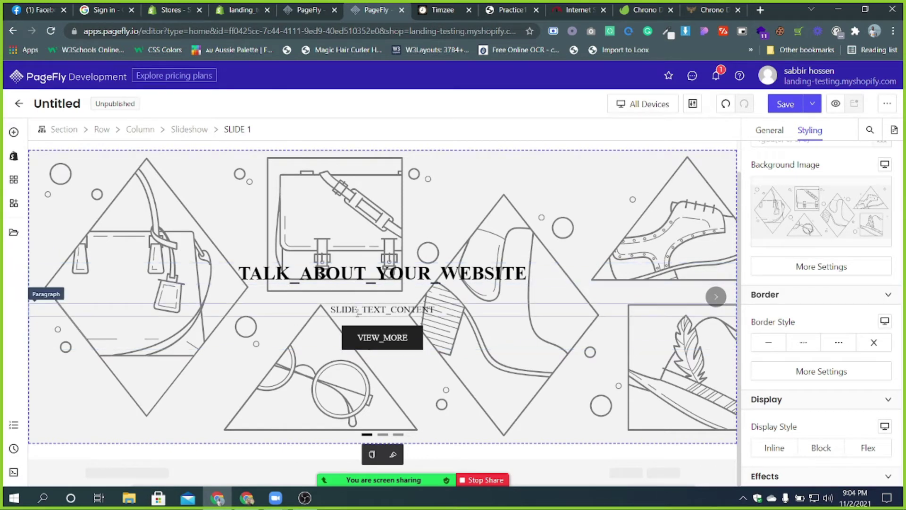
- Review the Timzee demo's image list in the image downloader once more and go back to the PageFly editor
{"action": "left_click", "coordinate": [433, 13]}
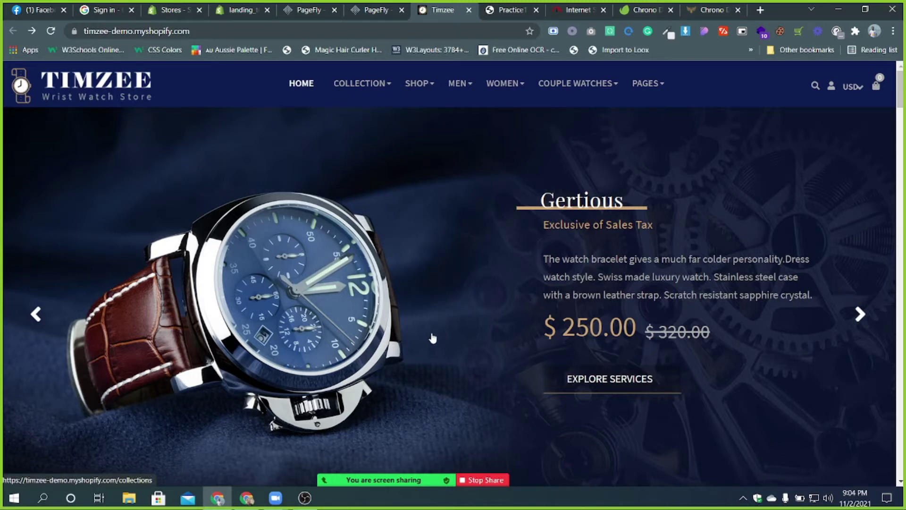
{"action": "left_click", "coordinate": [685, 37]}
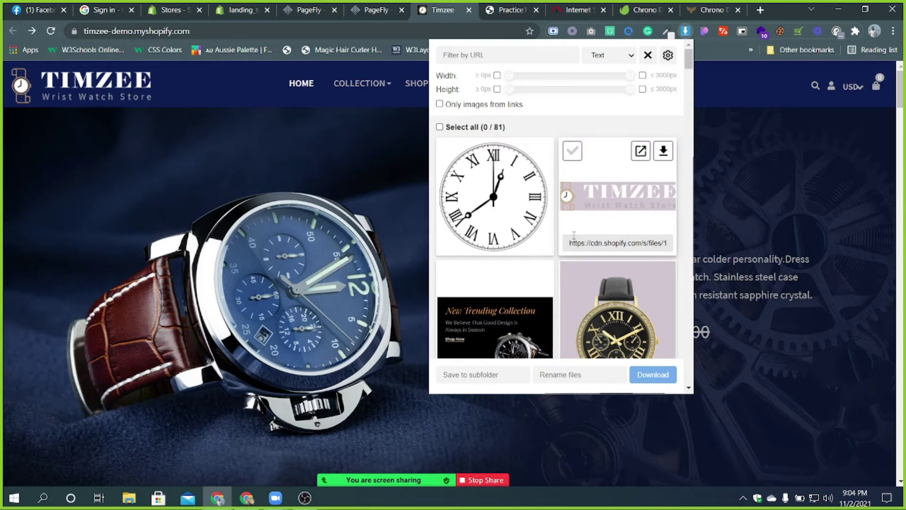
{"action": "scroll", "coordinate": [605, 199], "scroll_direction": "down", "scroll_amount": 1}
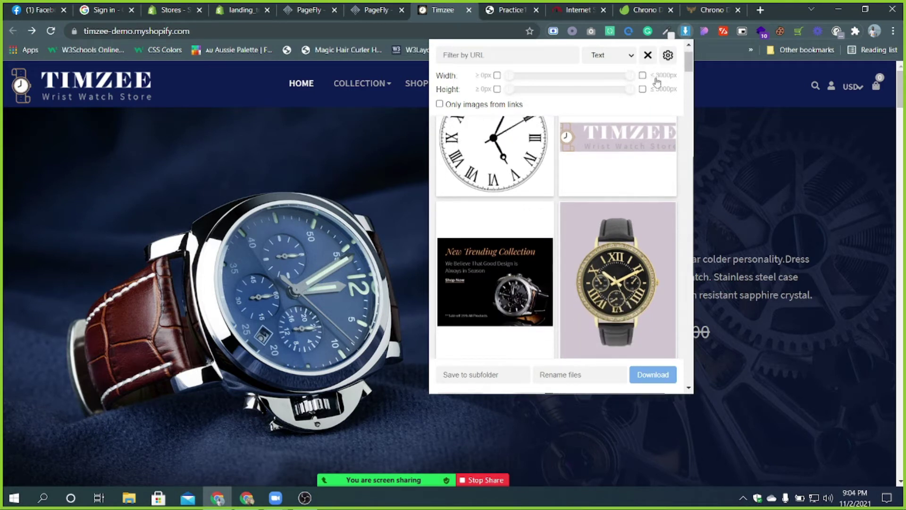
{"action": "left_click", "coordinate": [711, 95]}
{"action": "left_click", "coordinate": [376, 12]}
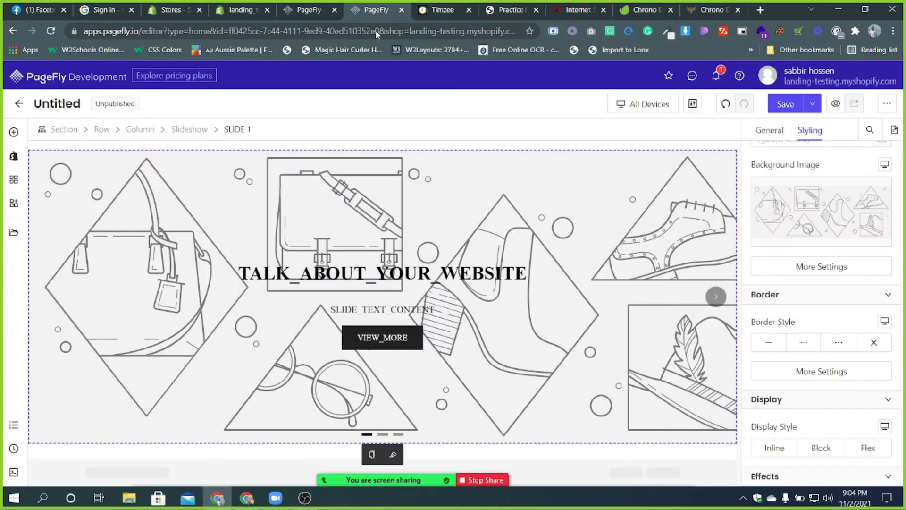
- Upload slider__1_2000x.jpg from the Downloads folder and set it as the background image of SLIDE 1
{"action": "mouse_move", "coordinate": [793, 236]}
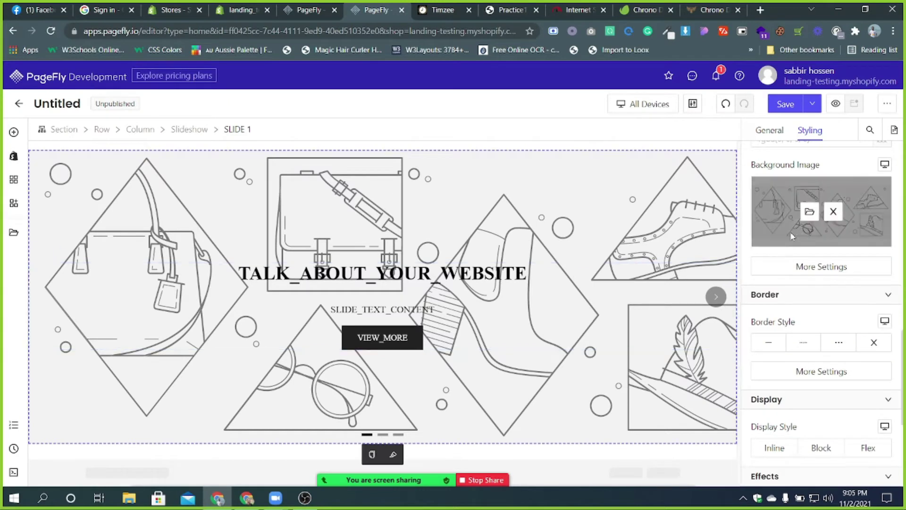
{"action": "left_click", "coordinate": [809, 212]}
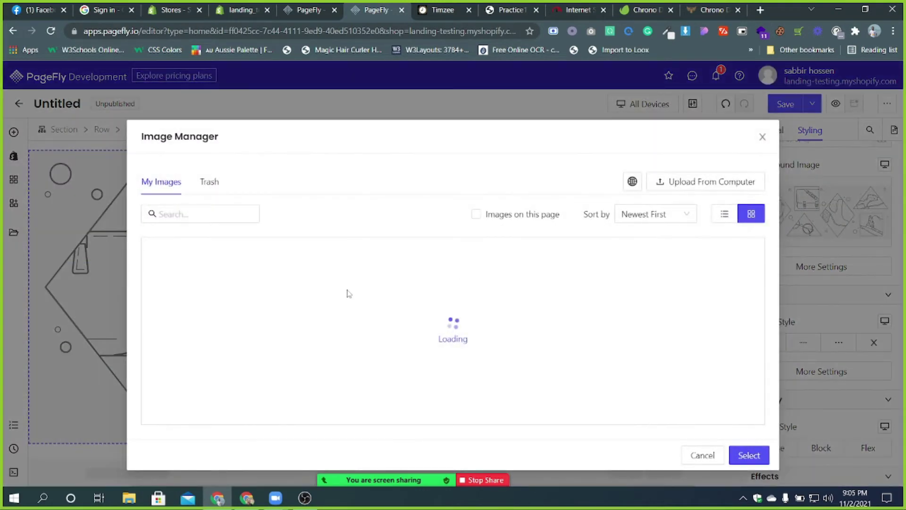
{"action": "left_click", "coordinate": [700, 183]}
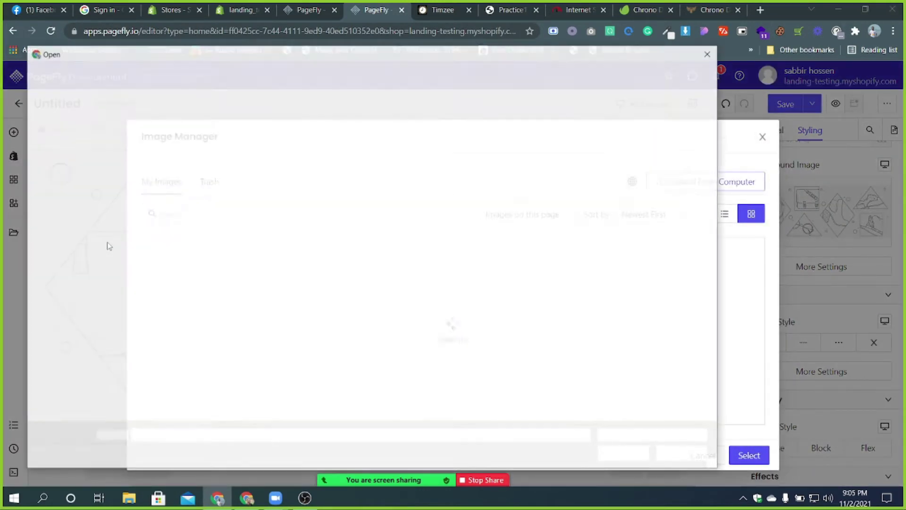
{"action": "left_click", "coordinate": [73, 149]}
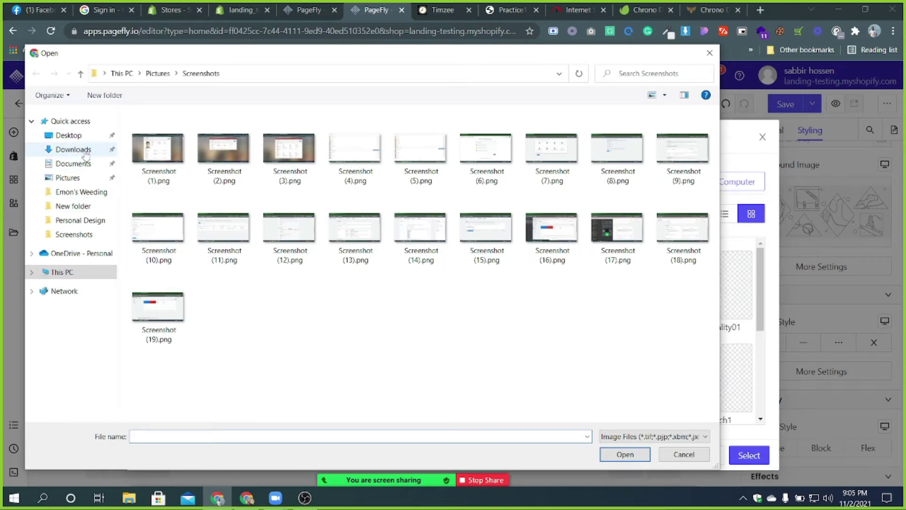
{"action": "left_click", "coordinate": [170, 184]}
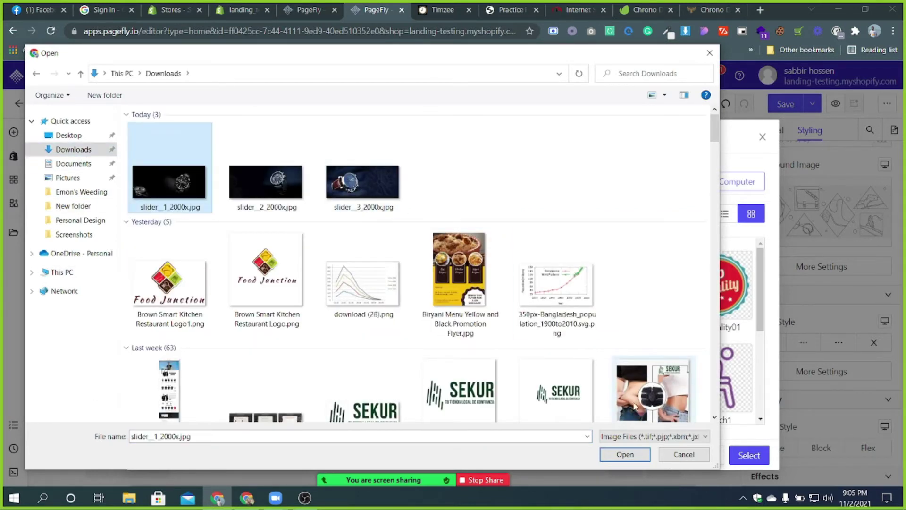
{"action": "left_click", "coordinate": [629, 456]}
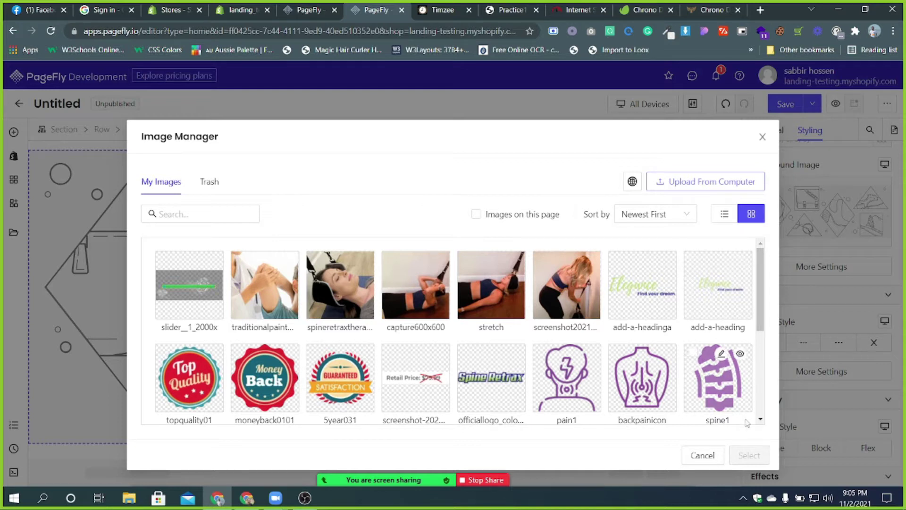
{"action": "left_click", "coordinate": [749, 455]}
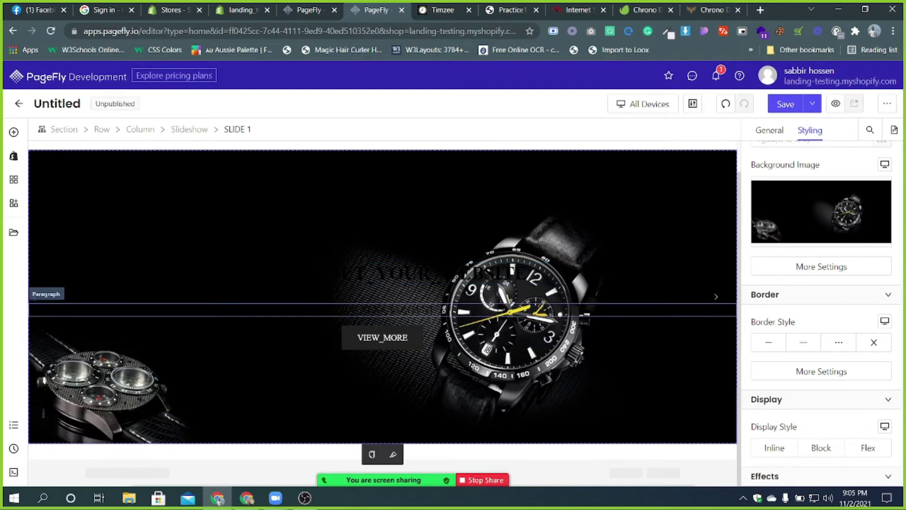
- Advance to the second slide, upload slider__2_2000x.jpg from the Downloads folder and set it as that slide's background image
{"action": "left_click", "coordinate": [715, 299]}
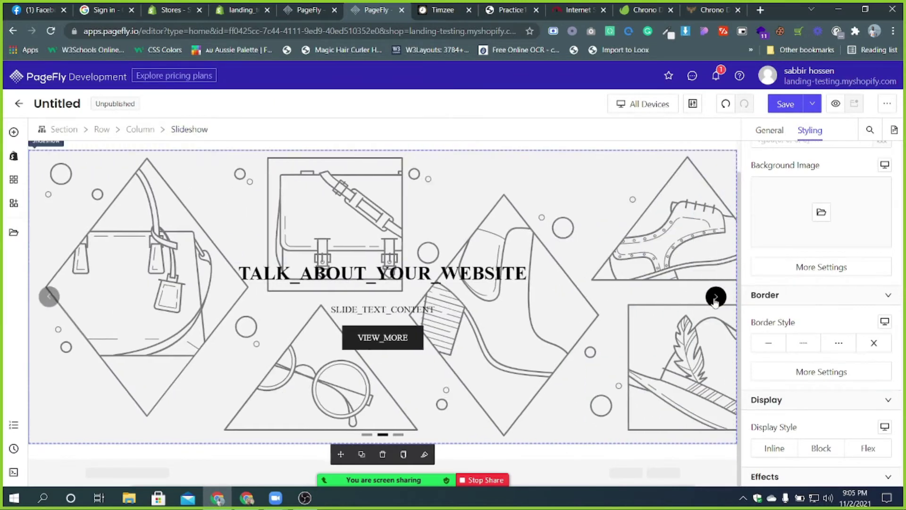
{"action": "left_click", "coordinate": [821, 214]}
{"action": "left_click", "coordinate": [762, 138]}
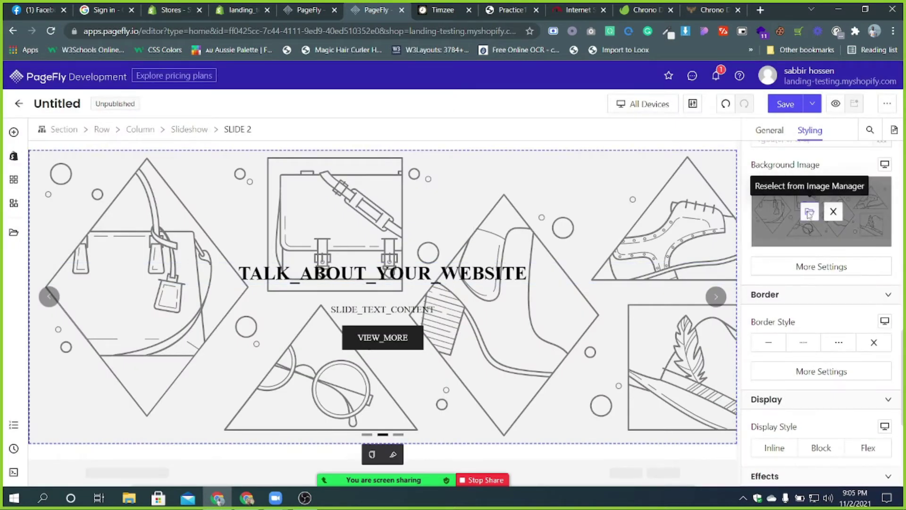
{"action": "left_click", "coordinate": [812, 212]}
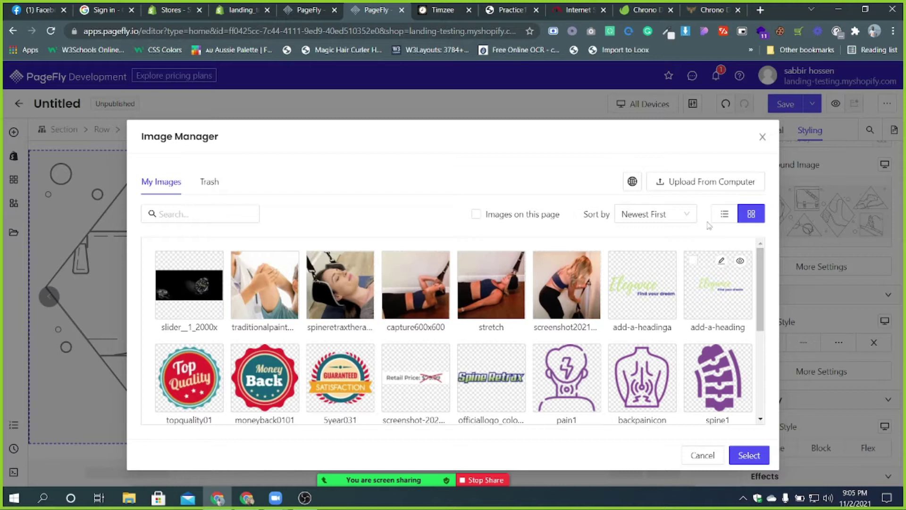
{"action": "left_click", "coordinate": [708, 181]}
{"action": "left_click", "coordinate": [262, 183]}
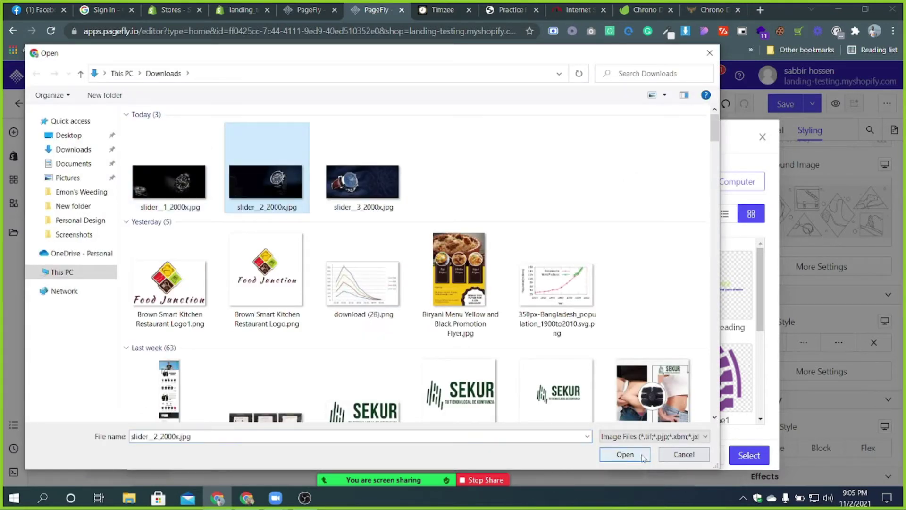
{"action": "left_click", "coordinate": [625, 454]}
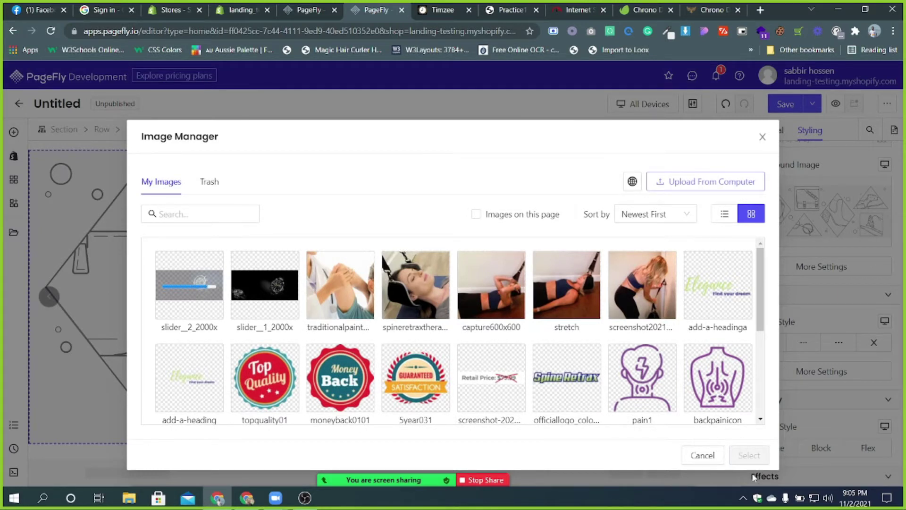
{"action": "left_click", "coordinate": [749, 455]}
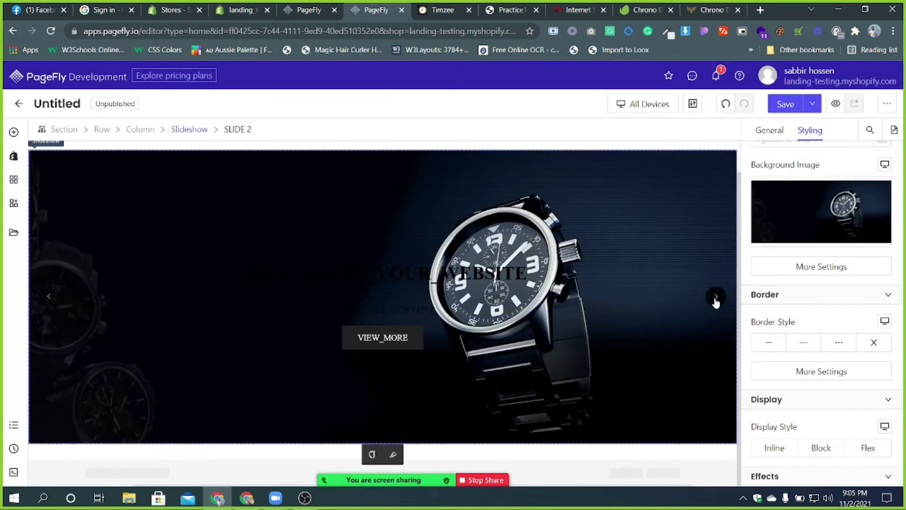
- Advance to the third slide, upload slider__3_2000x from the Downloads folder and set it as that slide's background image
{"action": "left_click", "coordinate": [716, 296]}
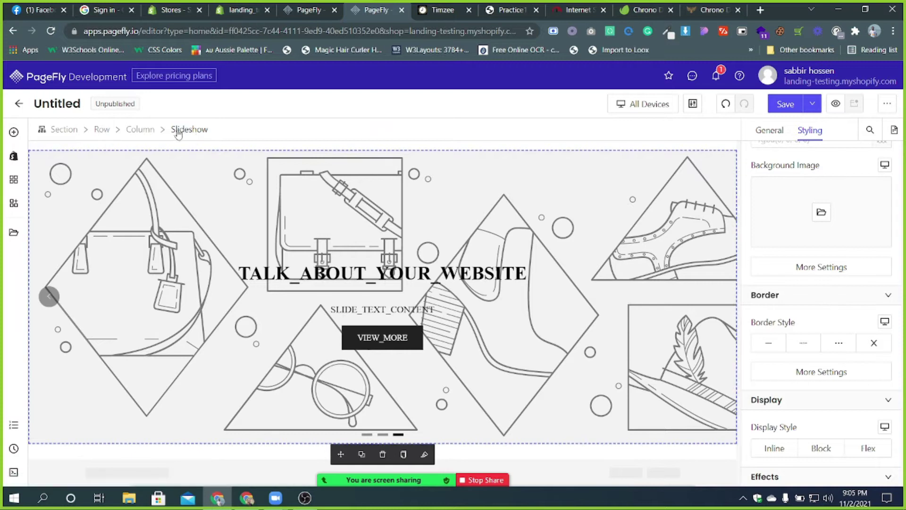
{"action": "left_click", "coordinate": [422, 226]}
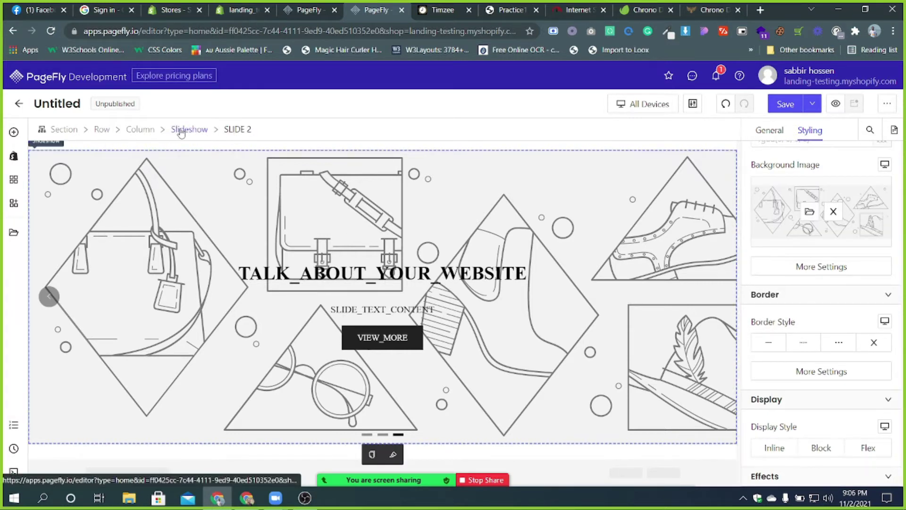
{"action": "left_click", "coordinate": [188, 130]}
{"action": "left_click", "coordinate": [431, 216]}
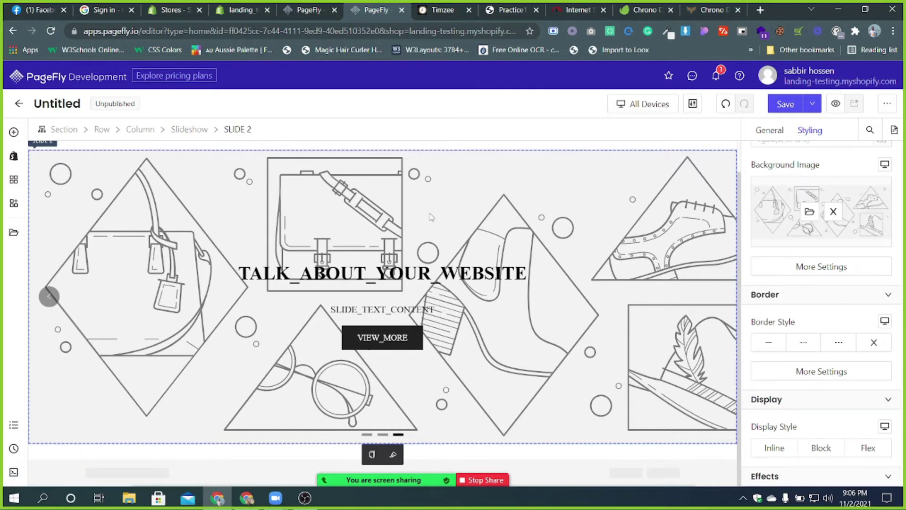
{"action": "left_click", "coordinate": [807, 213]}
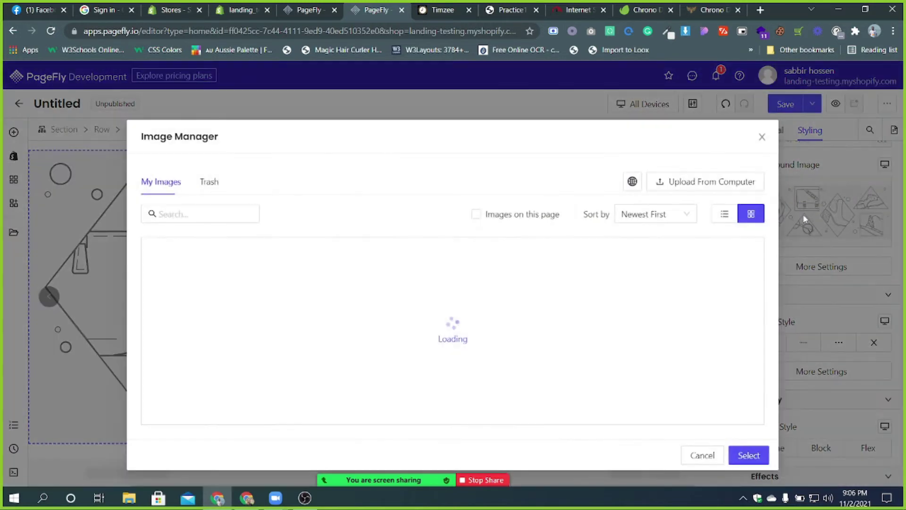
{"action": "left_click", "coordinate": [701, 183]}
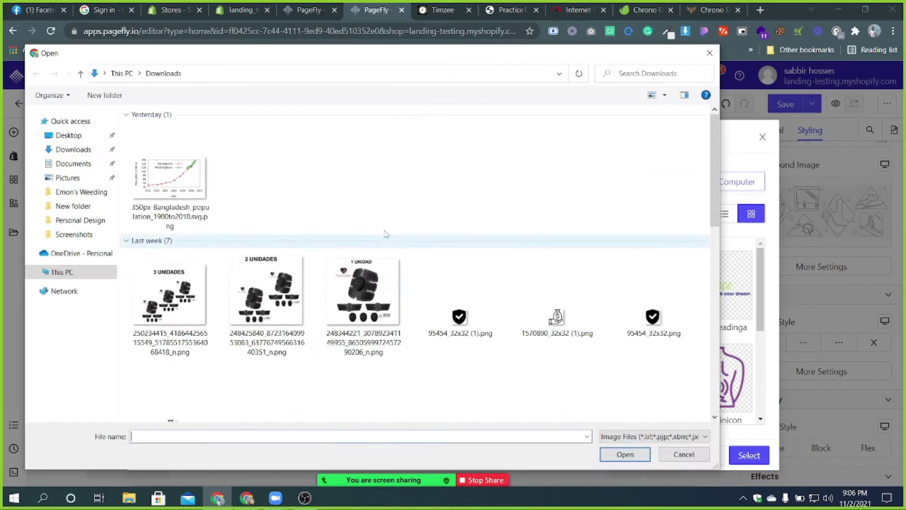
{"action": "left_click", "coordinate": [370, 212]}
{"action": "left_click", "coordinate": [623, 459]}
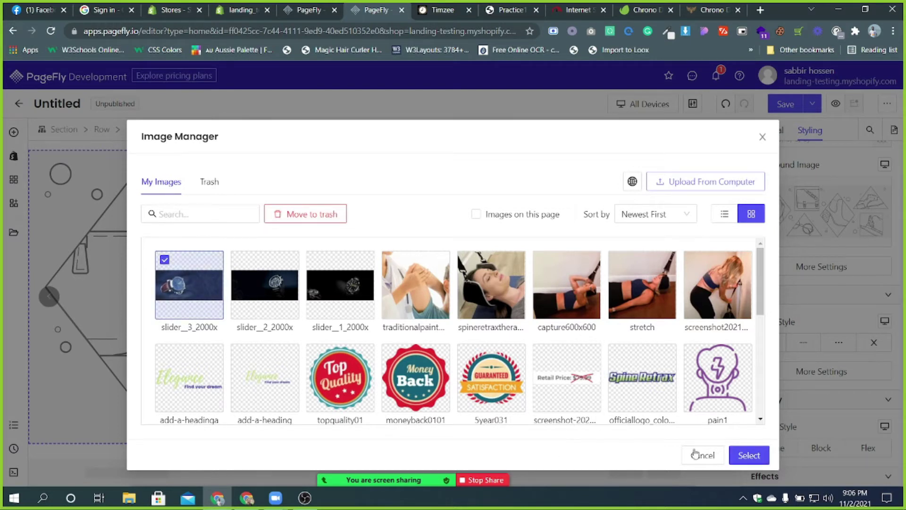
{"action": "left_click", "coordinate": [749, 455]}
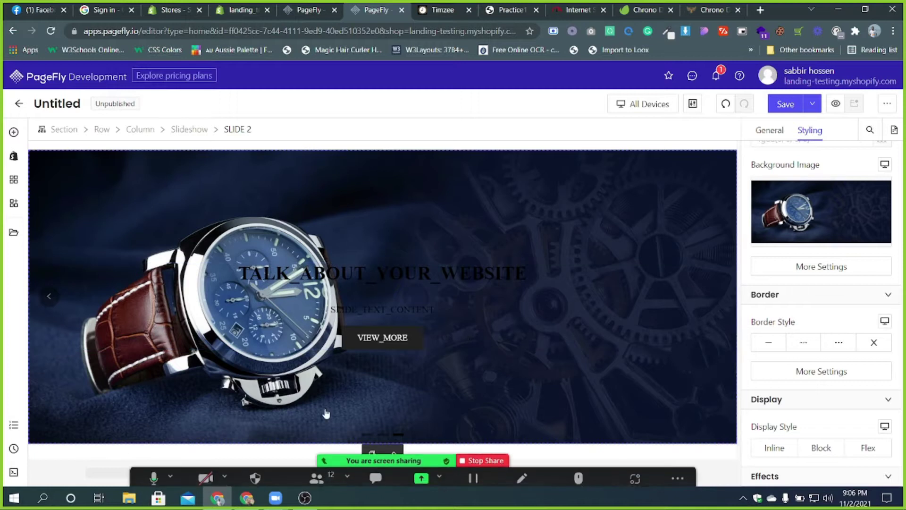
- Compare the result with the hero slides of the Timzee demo and return to the PageFly editor
{"action": "left_click", "coordinate": [434, 9]}
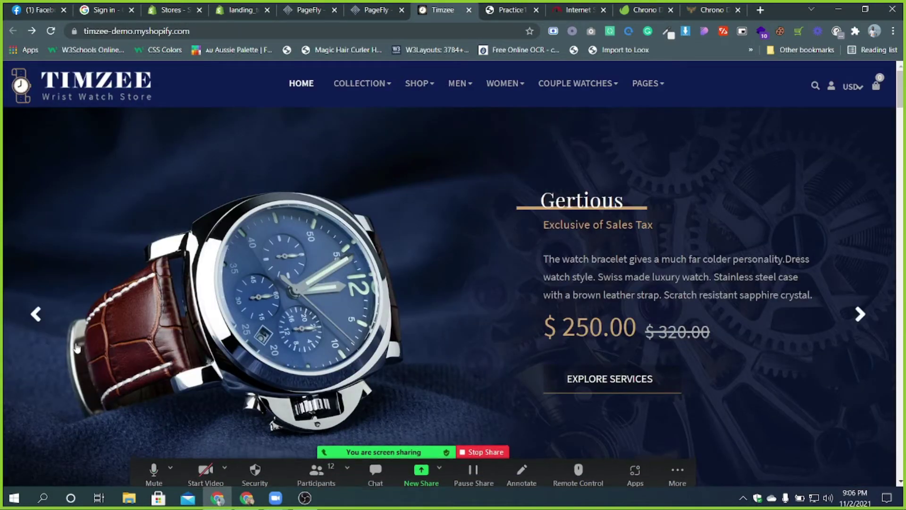
{"action": "left_click", "coordinate": [36, 314]}
{"action": "left_click", "coordinate": [37, 316]}
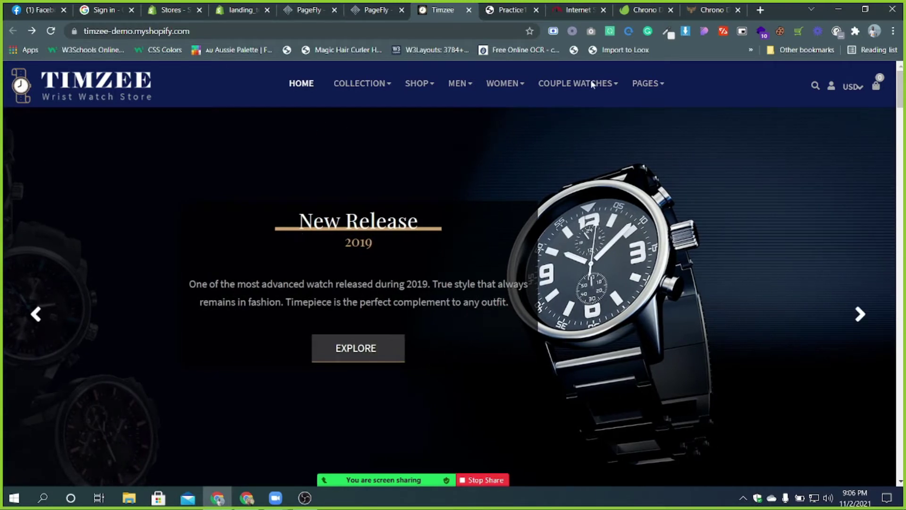
{"action": "left_click", "coordinate": [388, 9]}
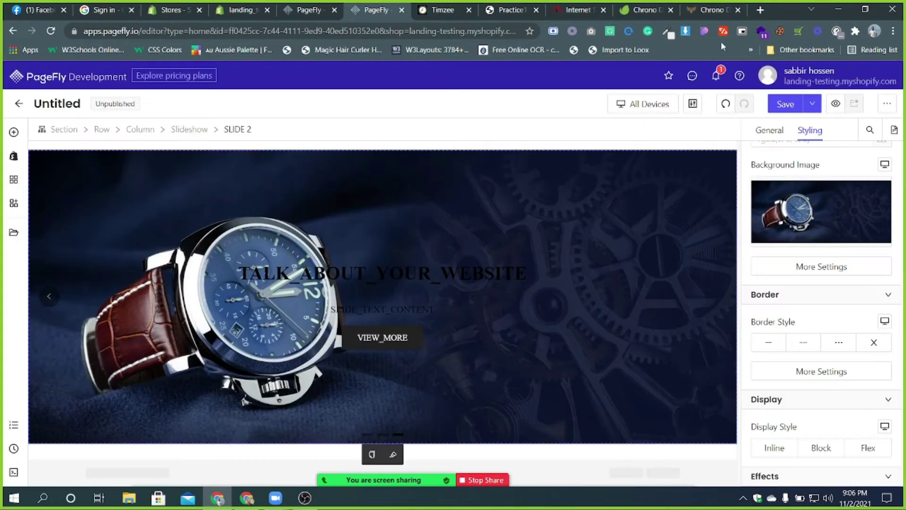
- Select the heading on SLIDE 1, and search for "lorem ipsum" in a new browser tab to open lipsum.com
{"action": "left_click", "coordinate": [49, 296]}
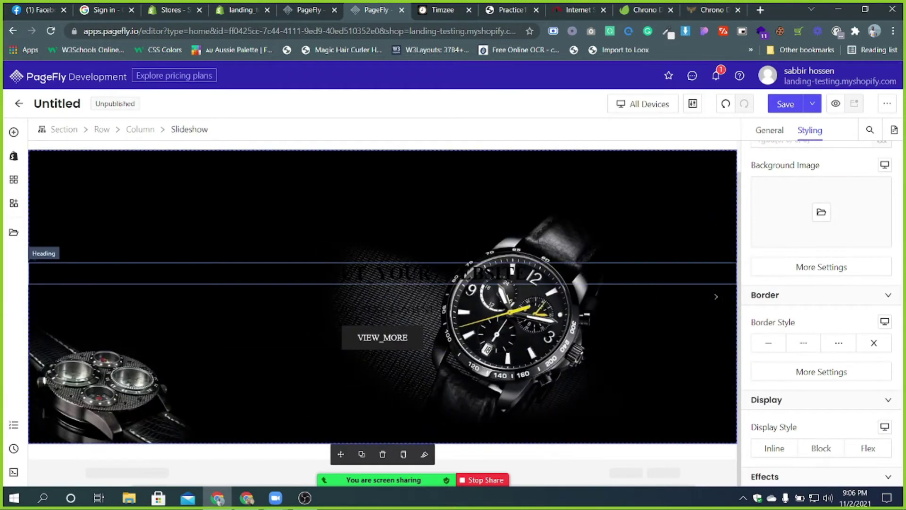
{"action": "left_click", "coordinate": [387, 276]}
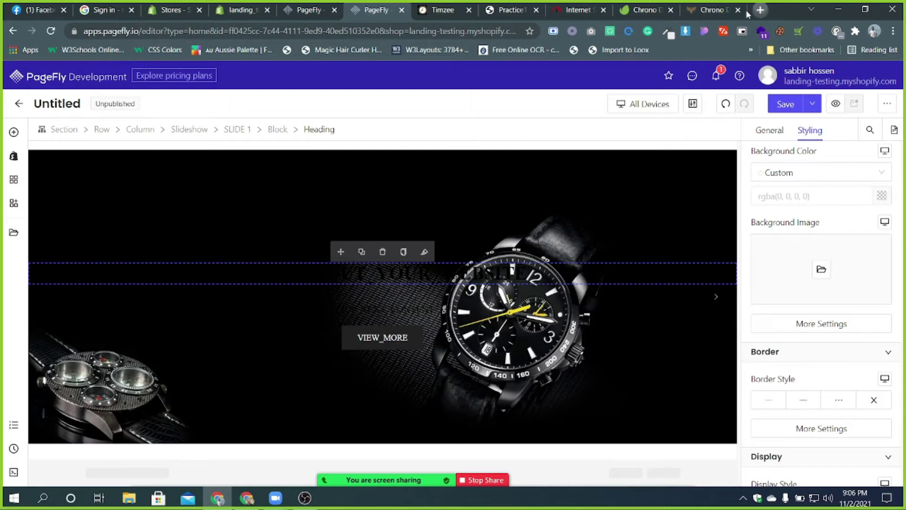
{"action": "left_click", "coordinate": [760, 10]}
{"action": "type", "text": "lorem"}
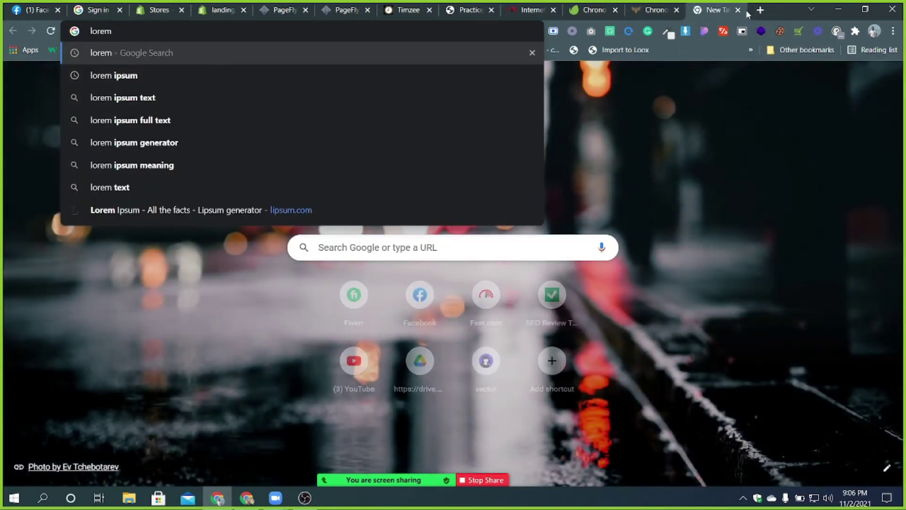
{"action": "key", "text": "Down"}
{"action": "key", "text": "Return"}
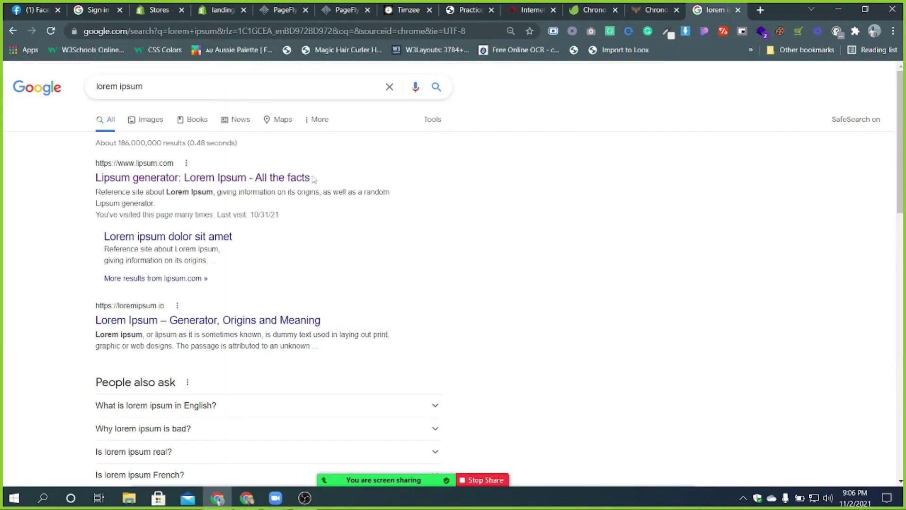
{"action": "left_click", "coordinate": [242, 183]}
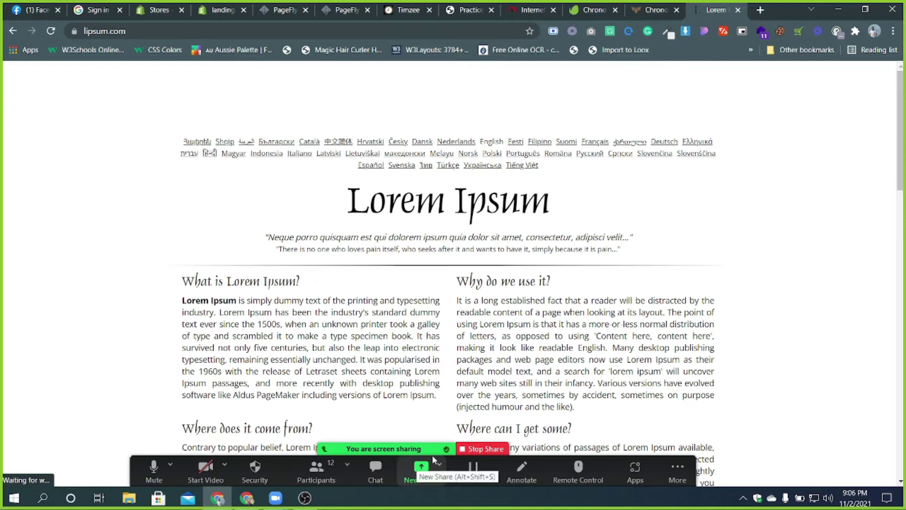
- Copy the heading words "What is Lorem Ipsum" from the lipsum.com page
{"action": "left_click", "coordinate": [335, 8]}
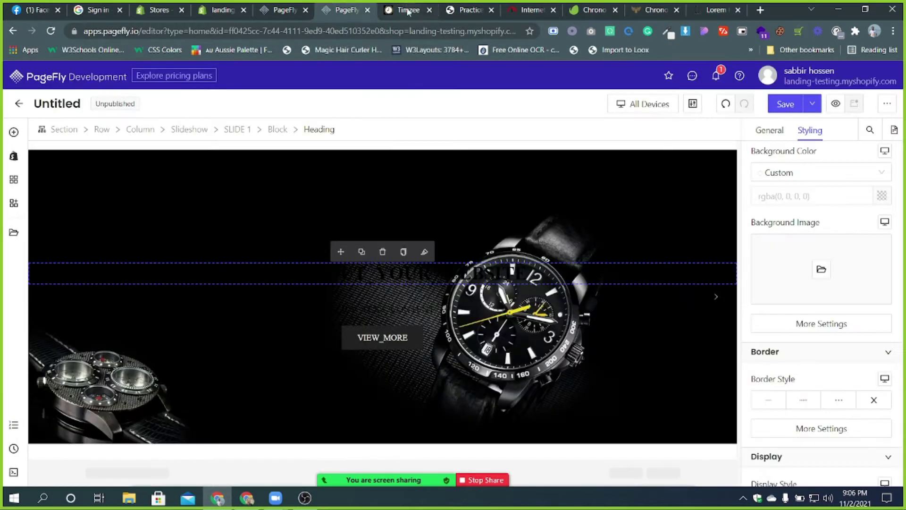
{"action": "left_click", "coordinate": [718, 9]}
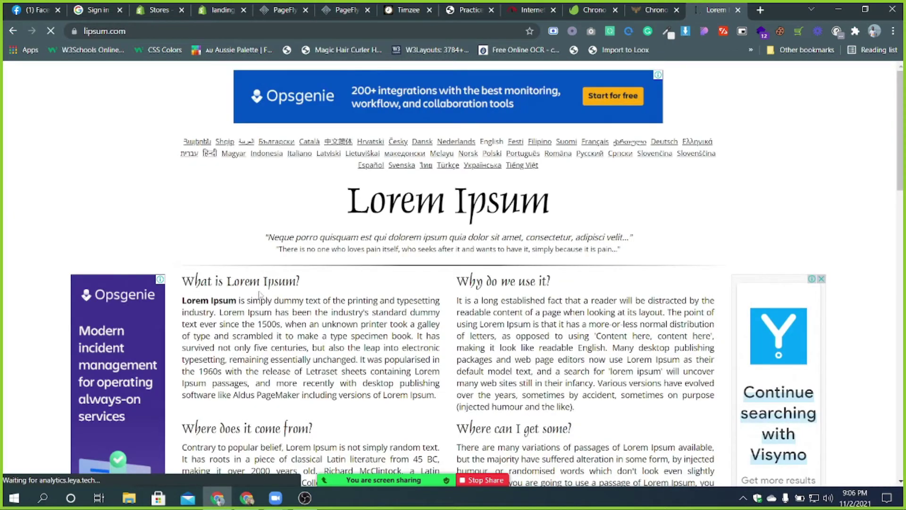
{"action": "left_click_drag", "start_coordinate": [182, 282], "coordinate": [296, 282]}
{"action": "key", "text": "ctrl+c"}
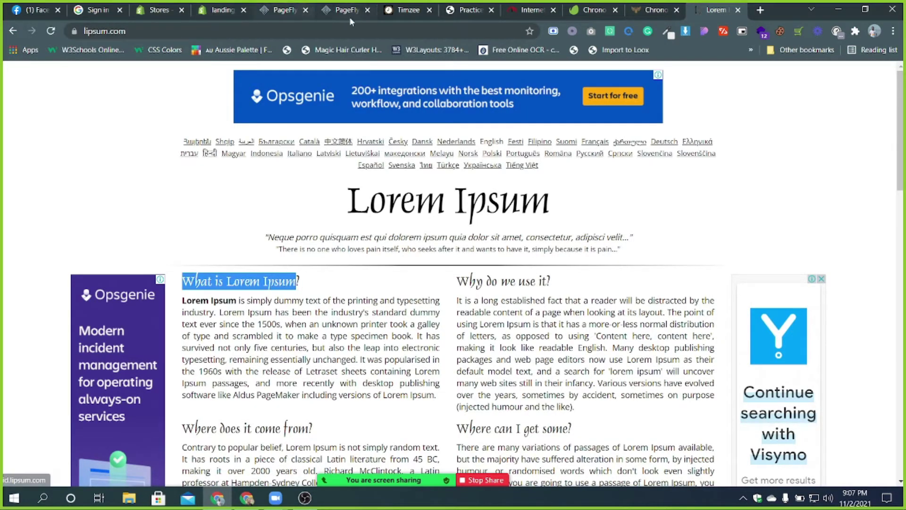
- Return to the PageFly editor and replace the SLIDE 1 heading text with "What is Lorem Ipsum"
{"action": "left_click", "coordinate": [345, 10]}
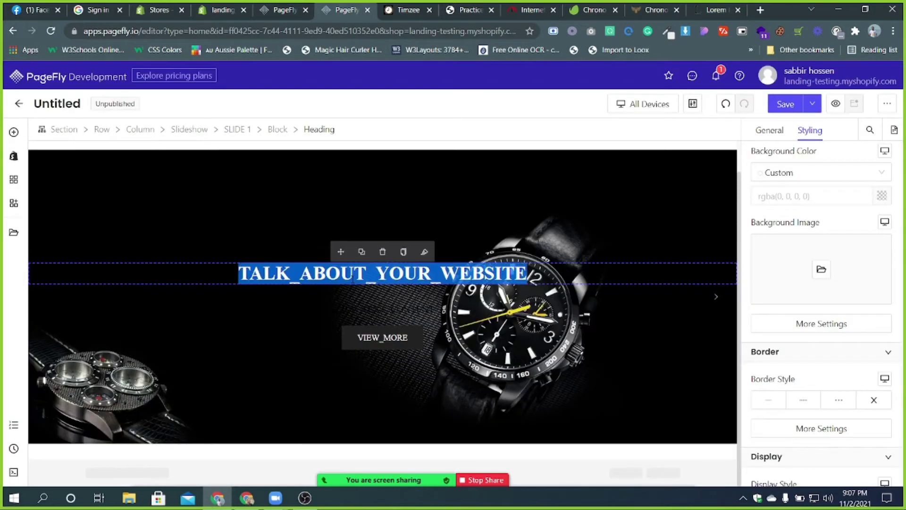
{"action": "left_click", "coordinate": [777, 136]}
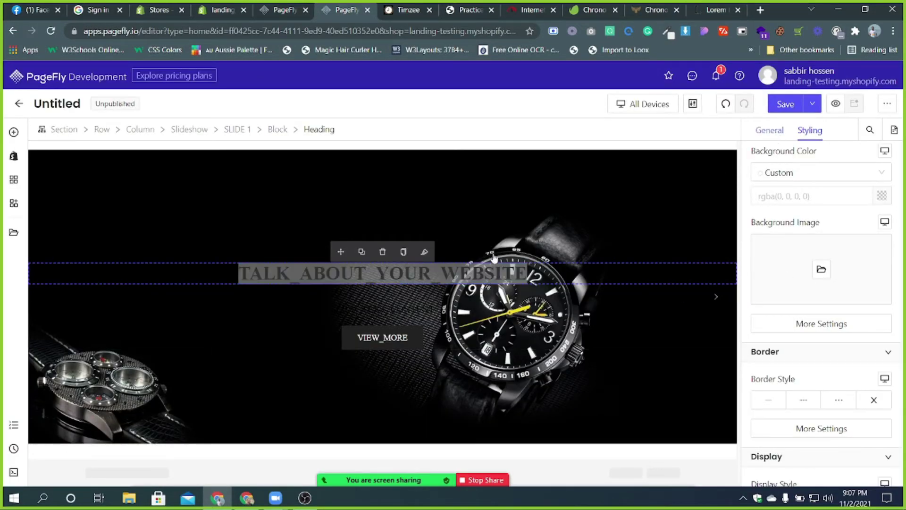
{"action": "left_click", "coordinate": [398, 278]}
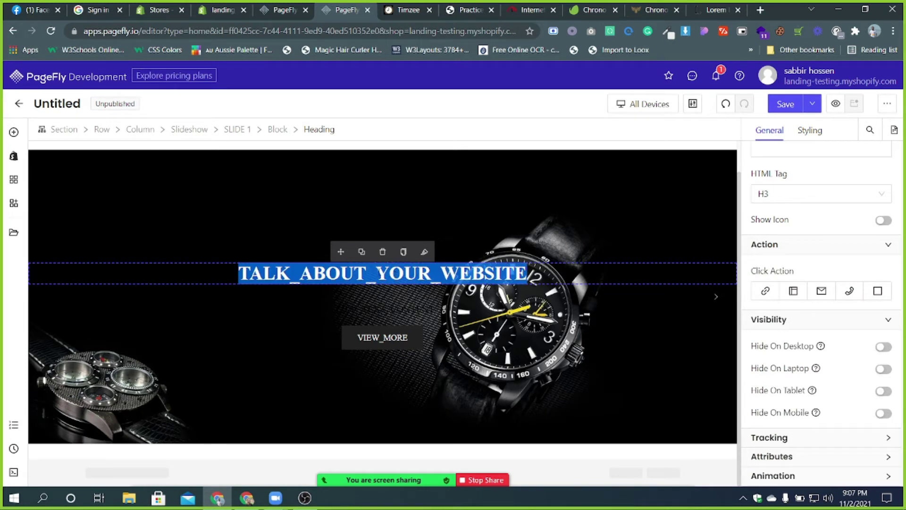
{"action": "scroll", "coordinate": [789, 246], "scroll_direction": "up", "scroll_amount": 4}
{"action": "triple_click", "coordinate": [789, 248]}
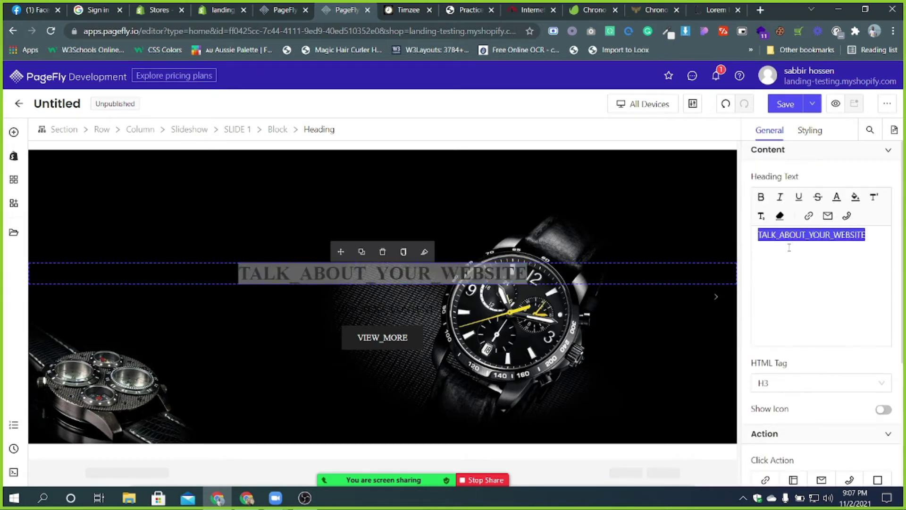
{"action": "key", "text": "ctrl+v"}
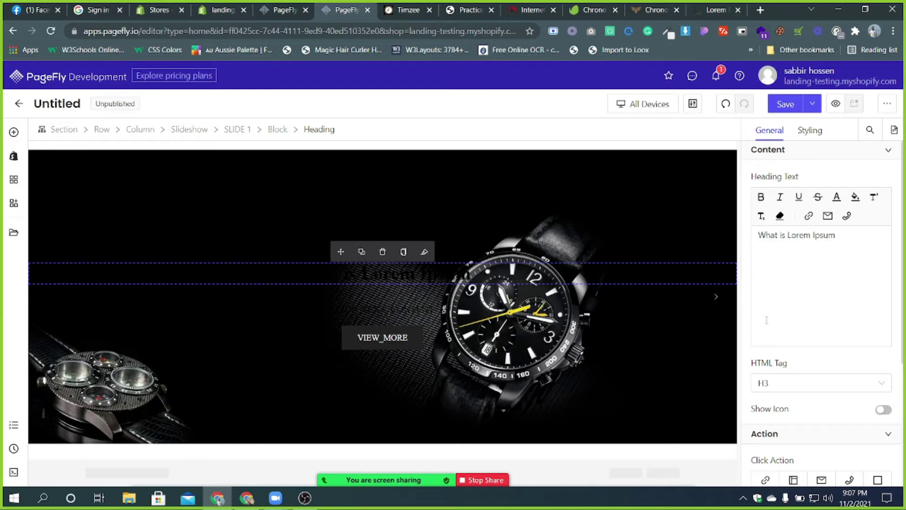
- Set the SLIDE 1 heading's content color to white, rgb(255, 255, 255)
{"action": "left_click", "coordinate": [810, 131]}
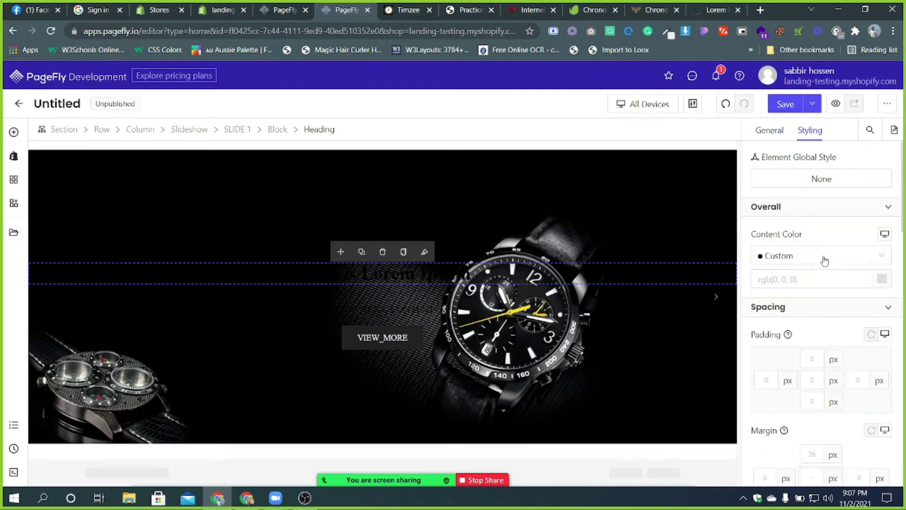
{"action": "left_click", "coordinate": [793, 281]}
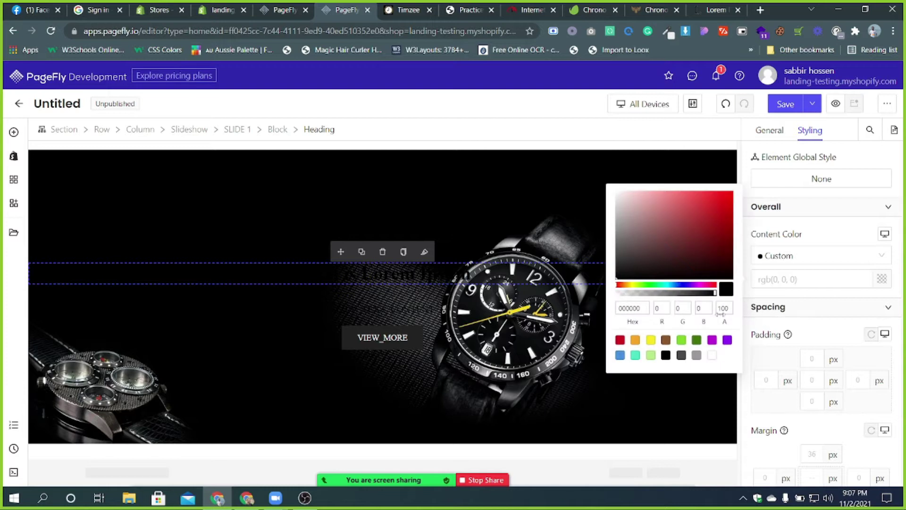
{"action": "left_click", "coordinate": [712, 357]}
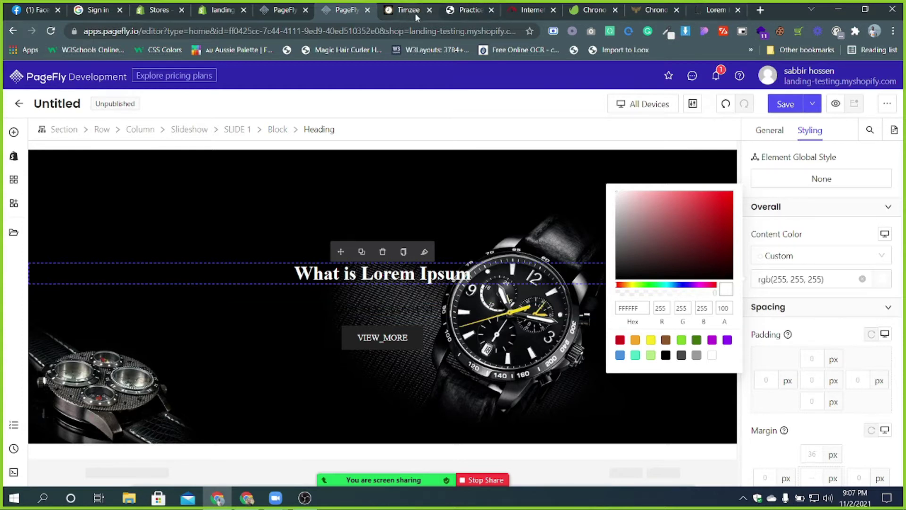
- Review the text layout of the Timzee demo's hero slides and switch to the lipsum.com page
{"action": "left_click", "coordinate": [405, 7]}
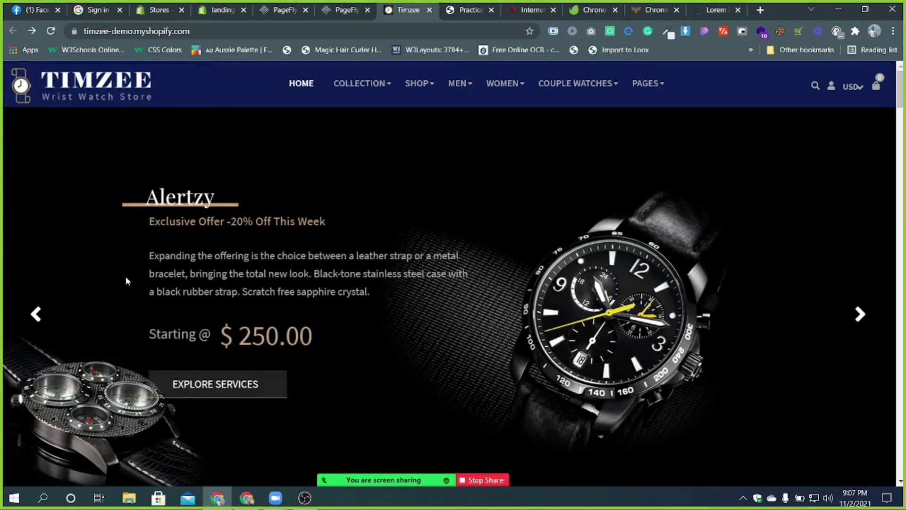
{"action": "left_click", "coordinate": [37, 313]}
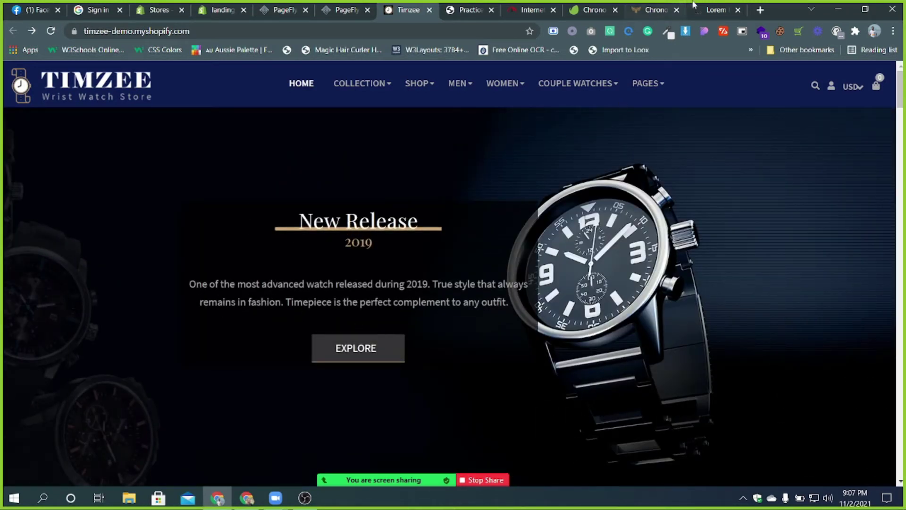
{"action": "left_click", "coordinate": [716, 9]}
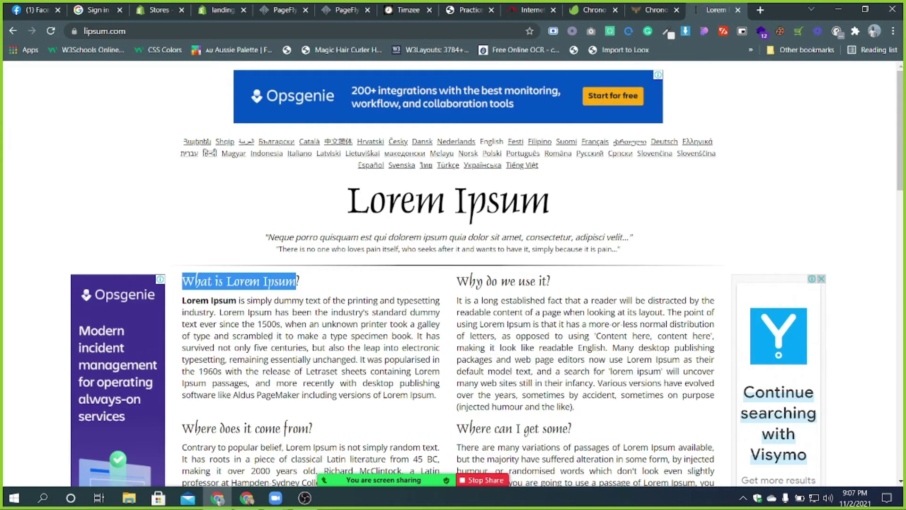
- Look through the Zoom meeting's participant list and close it
{"action": "mouse_move", "coordinate": [348, 475]}
{"action": "left_click", "coordinate": [316, 472]}
{"action": "mouse_move", "coordinate": [515, 242]}
{"action": "scroll", "coordinate": [508, 206], "scroll_direction": "down", "scroll_amount": 5}
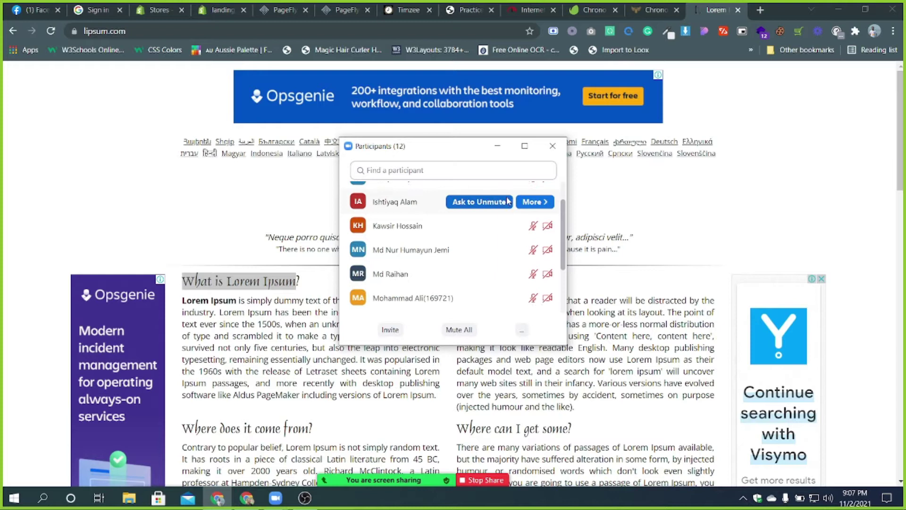
{"action": "scroll", "coordinate": [533, 302], "scroll_direction": "up", "scroll_amount": 5}
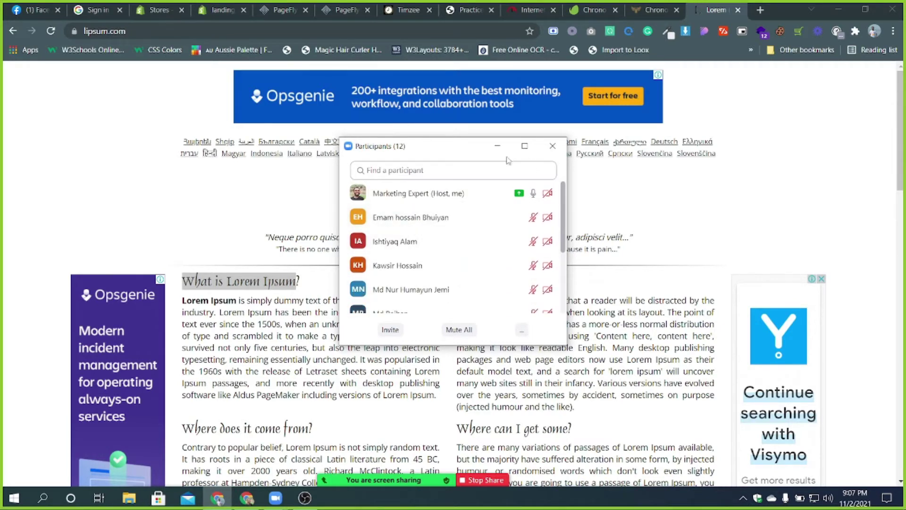
{"action": "left_click", "coordinate": [551, 149]}
- Copy the sentence "Lorem Ipsum is simply dummy text of the printing and typesetting industry." from lipsum.com
{"action": "left_click", "coordinate": [192, 304]}
{"action": "left_click_drag", "start_coordinate": [182, 302], "coordinate": [216, 313]}
{"action": "key", "text": "ctrl+c"}
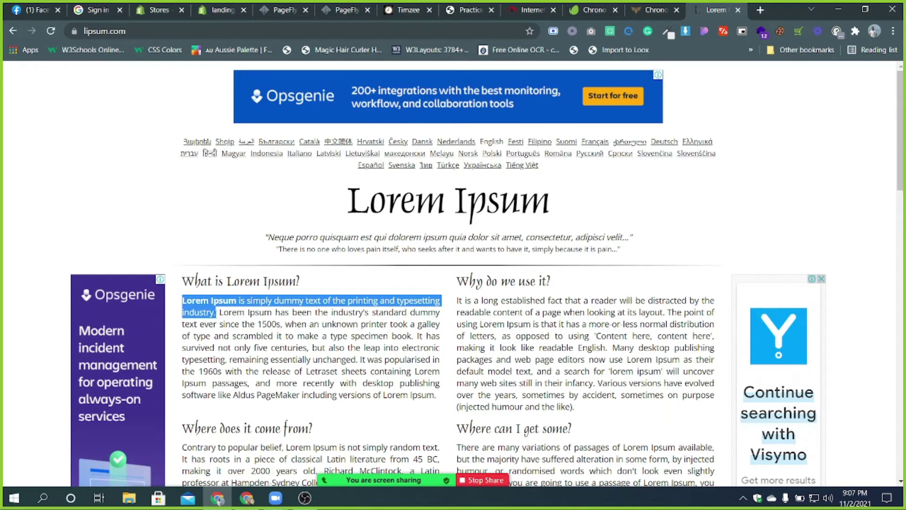
- In the PageFly editor, replace the SLIDE 1 paragraph text with "Lorem Ipsum is simply dummy text of the printing and typesetting industry."
{"action": "left_click", "coordinate": [337, 7]}
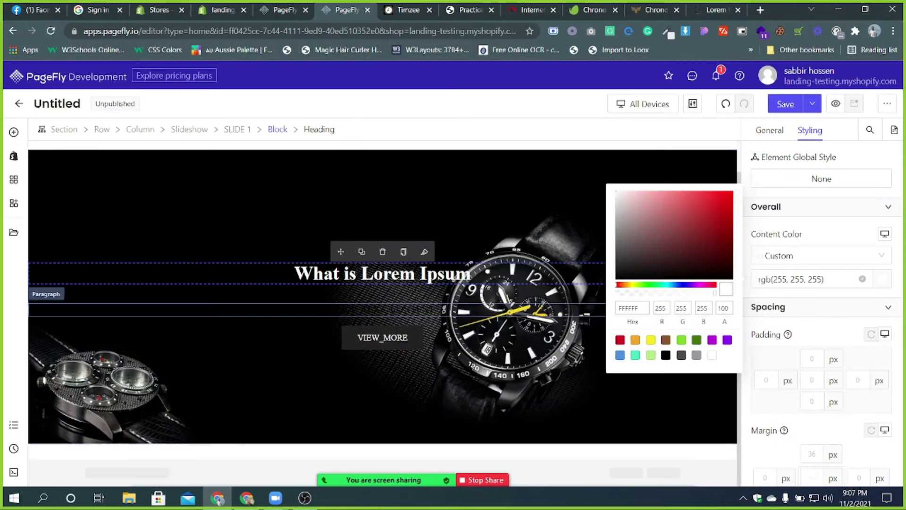
{"action": "left_click", "coordinate": [382, 310]}
{"action": "left_click", "coordinate": [770, 136]}
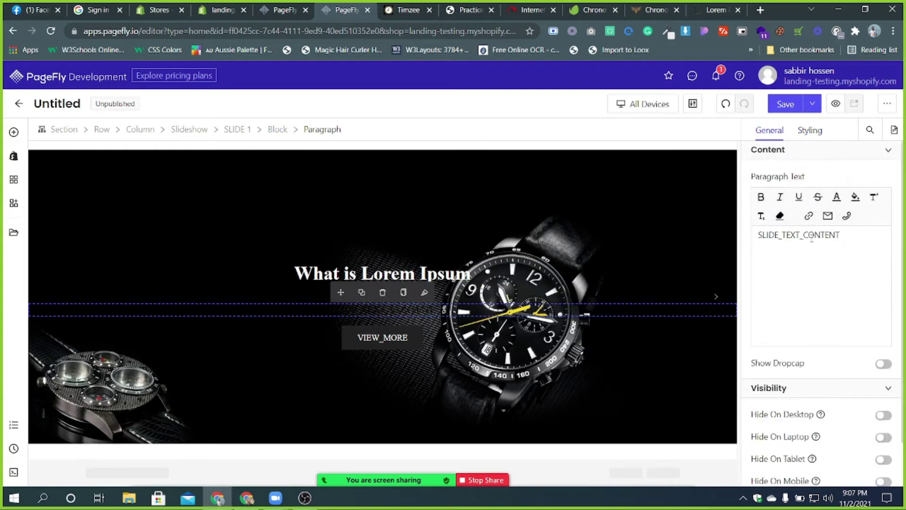
{"action": "key", "text": "ctrl+a"}
{"action": "key", "text": "ctrl+v"}
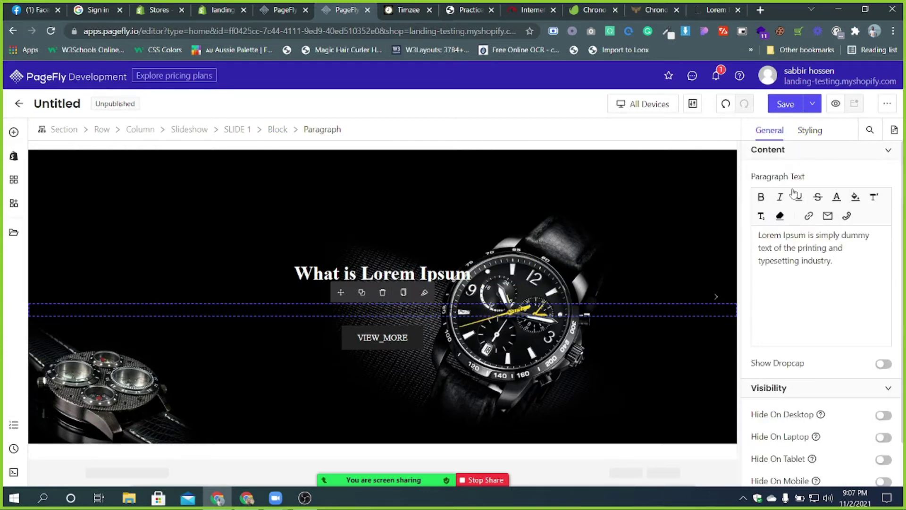
- Set the SLIDE 1 paragraph's content color to white, rgb(255, 255, 255)
{"action": "left_click", "coordinate": [810, 130]}
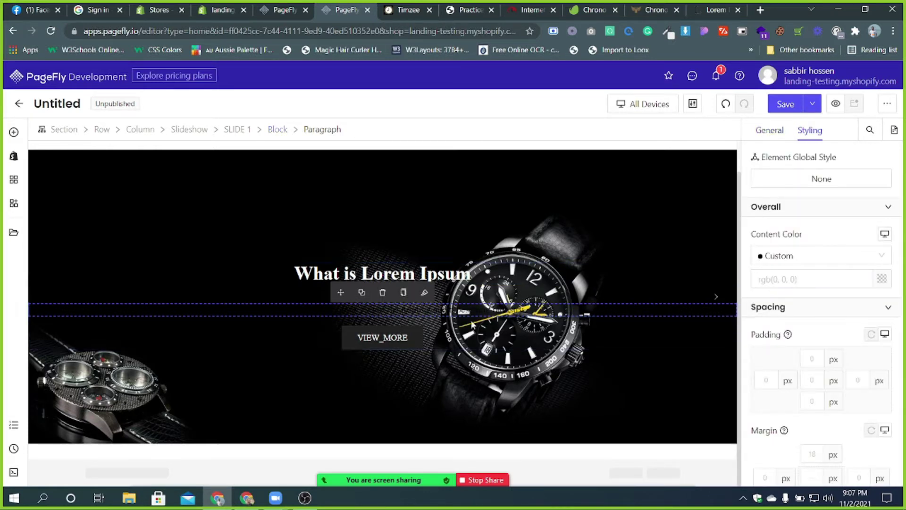
{"action": "left_click", "coordinate": [881, 280]}
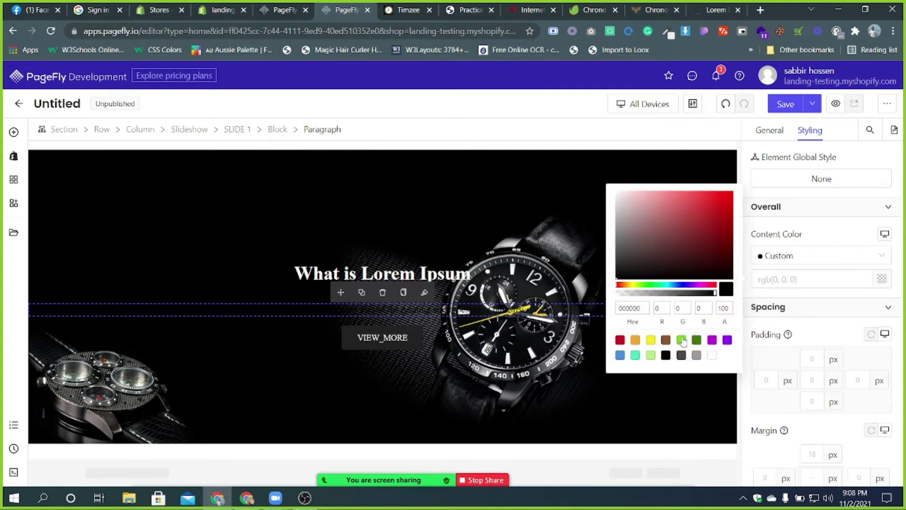
{"action": "left_click", "coordinate": [712, 355]}
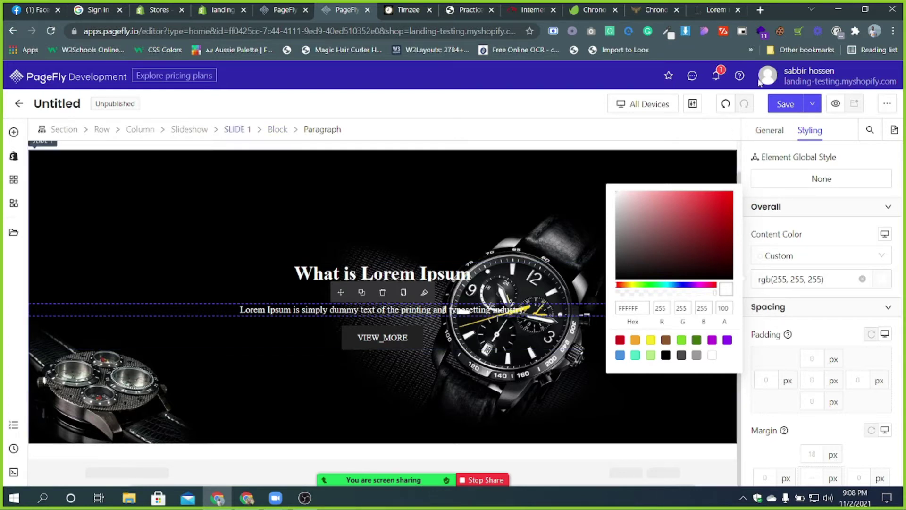
- Give the SLIDE 1 paragraph text a white highlight and set its content color to black, rgb(0, 0, 0)
{"action": "left_click", "coordinate": [771, 130]}
{"action": "left_click_drag", "start_coordinate": [833, 261], "coordinate": [758, 235]}
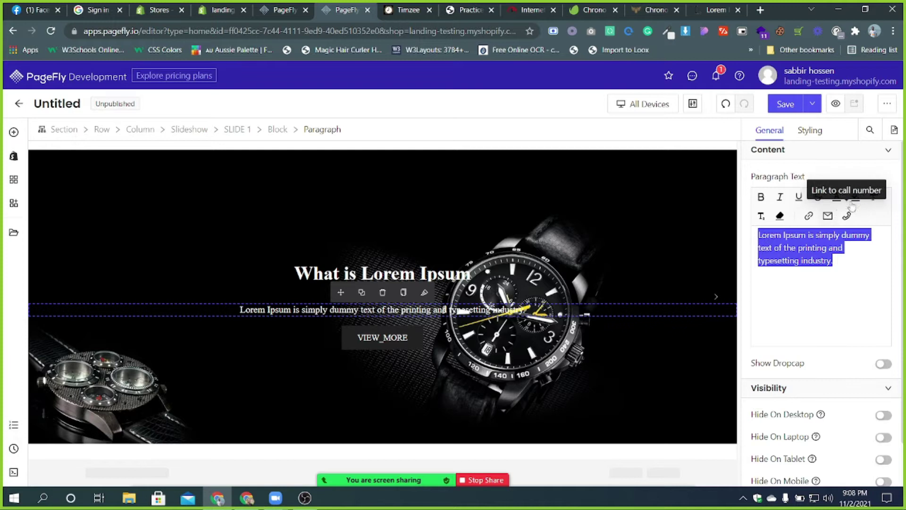
{"action": "left_click", "coordinate": [836, 196]}
{"action": "left_click", "coordinate": [736, 178]}
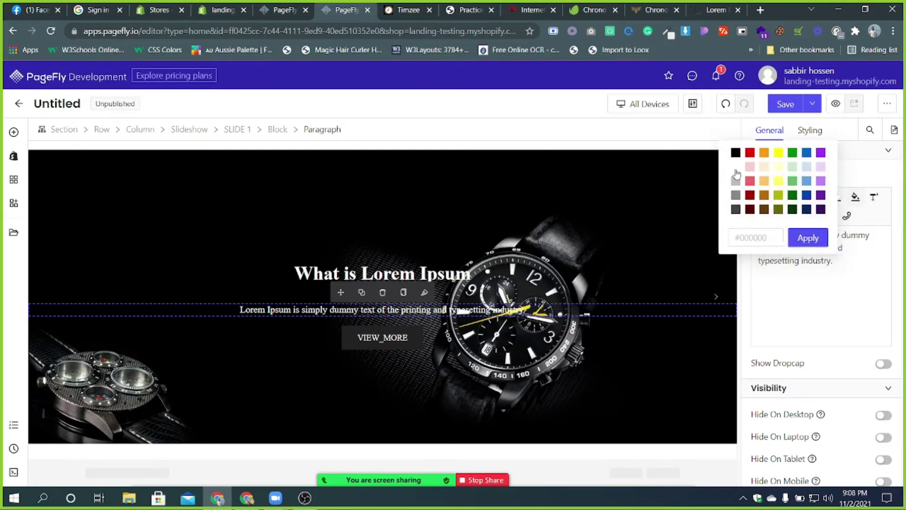
{"action": "left_click", "coordinate": [810, 132]}
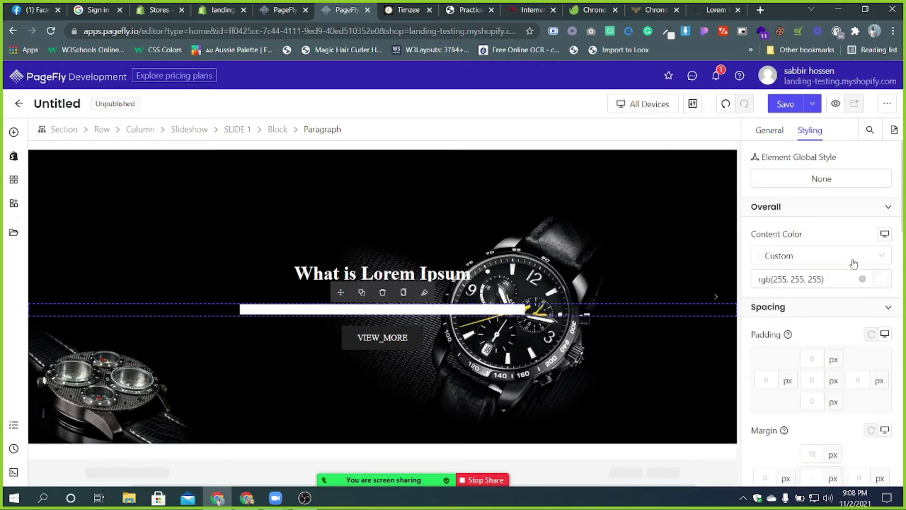
{"action": "left_click", "coordinate": [881, 280]}
{"action": "left_click", "coordinate": [666, 355]}
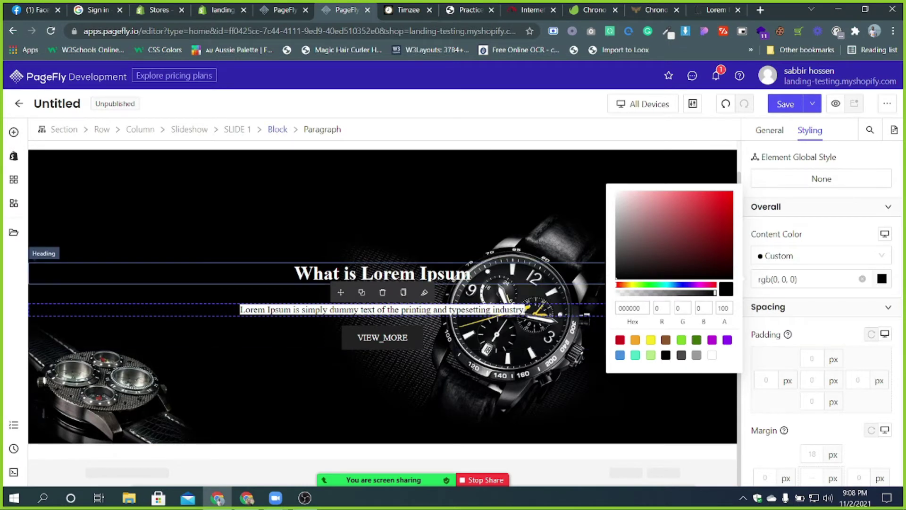
- Try applying white to the "What is Lorem Ipsum" heading's text through the text color option
{"action": "left_click", "coordinate": [382, 274]}
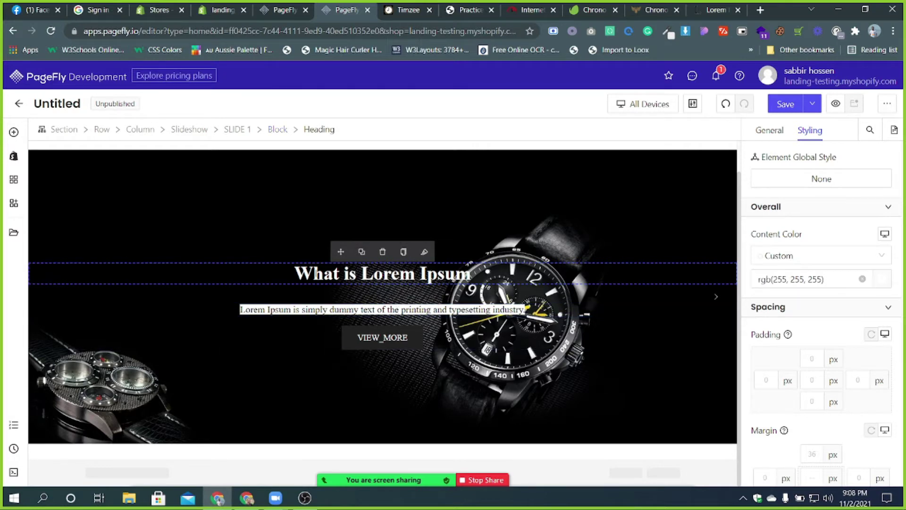
{"action": "left_click", "coordinate": [766, 130]}
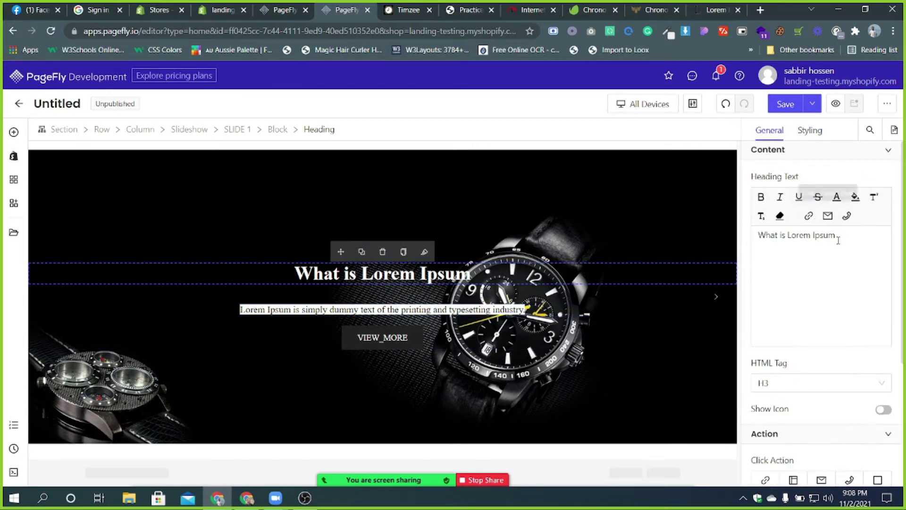
{"action": "left_click_drag", "start_coordinate": [838, 241], "coordinate": [752, 238]}
{"action": "left_click", "coordinate": [837, 197]}
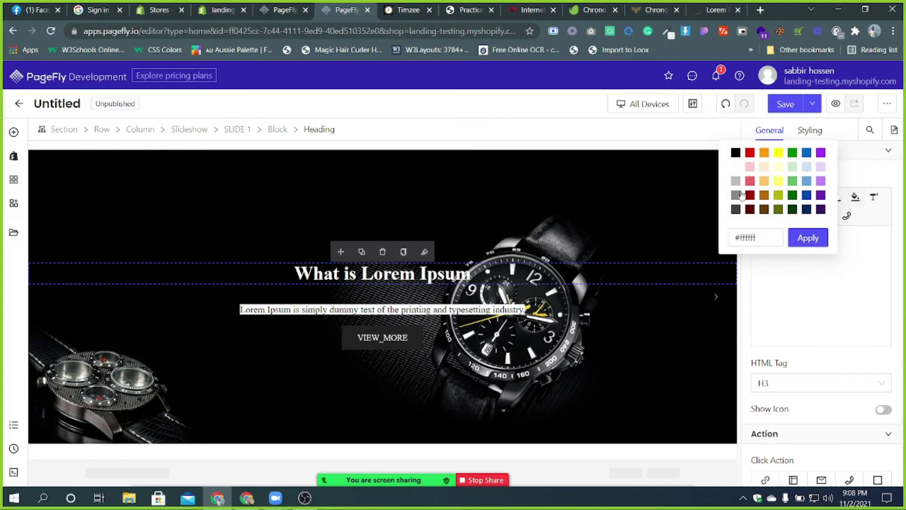
{"action": "left_click", "coordinate": [736, 169]}
{"action": "left_click_drag", "start_coordinate": [840, 236], "coordinate": [753, 239]}
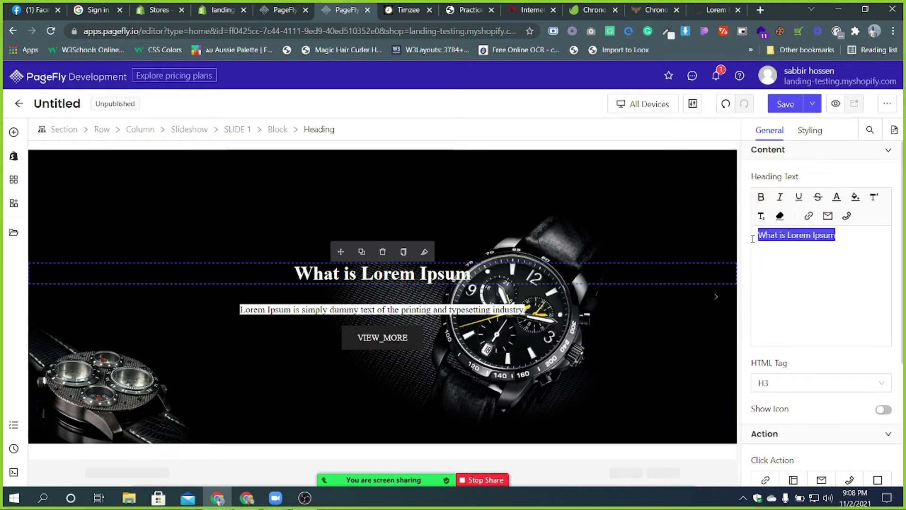
{"action": "left_click", "coordinate": [837, 197]}
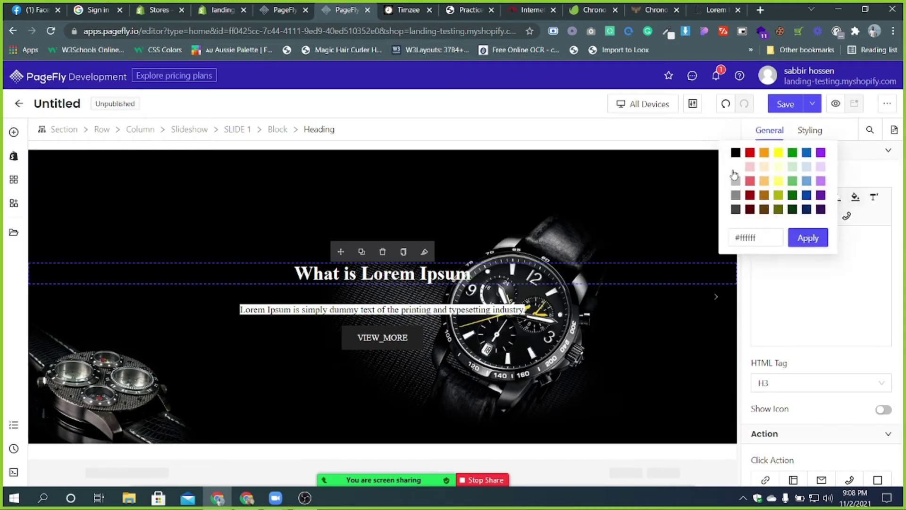
{"action": "left_click", "coordinate": [735, 169]}
- Give the whole "What is Lorem Ipsum" heading text in SLIDE 1 a white highlight
{"action": "triple_click", "coordinate": [821, 236]}
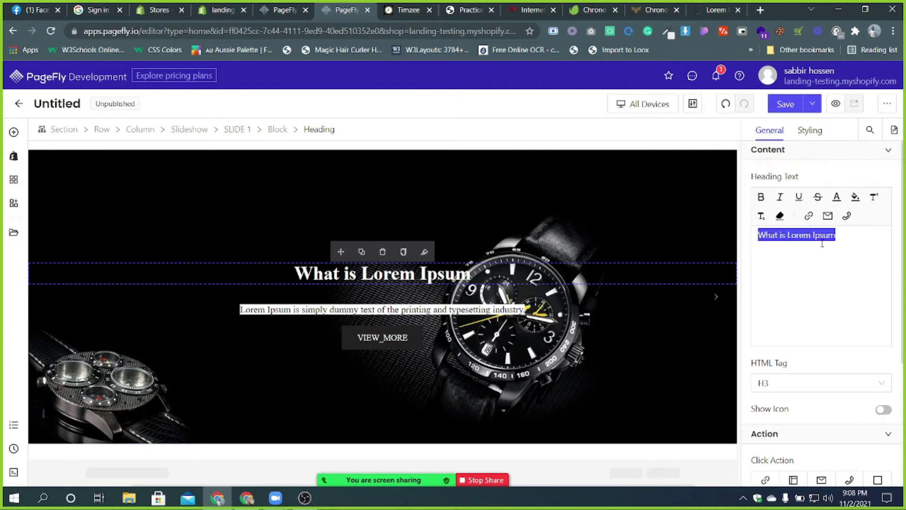
{"action": "left_click", "coordinate": [855, 198]}
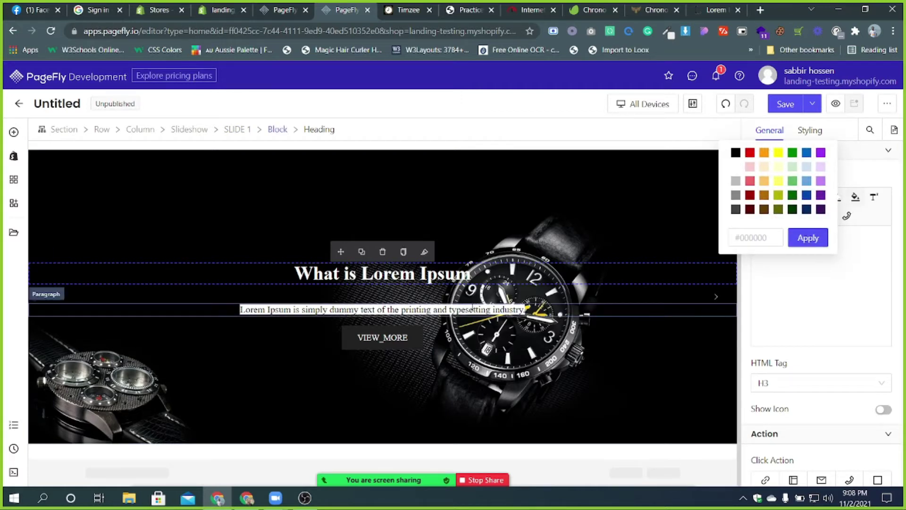
{"action": "triple_click", "coordinate": [438, 274]}
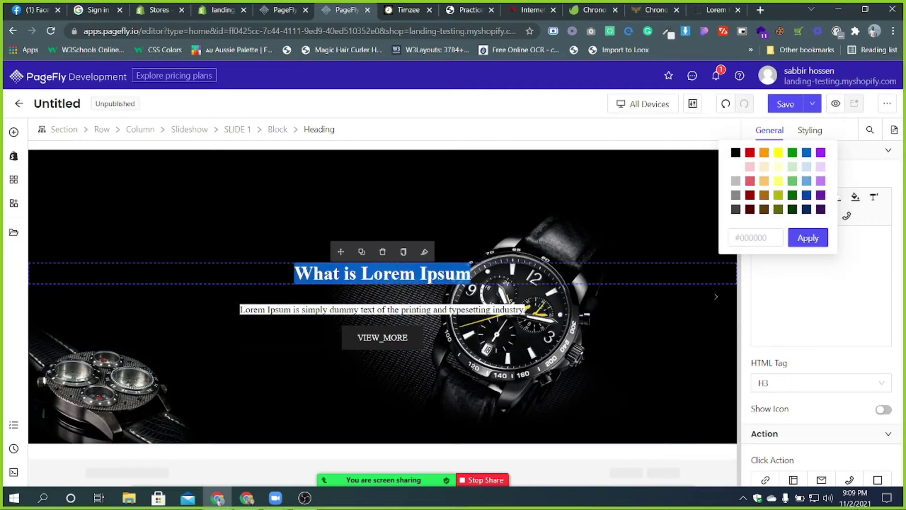
{"action": "left_click", "coordinate": [762, 309]}
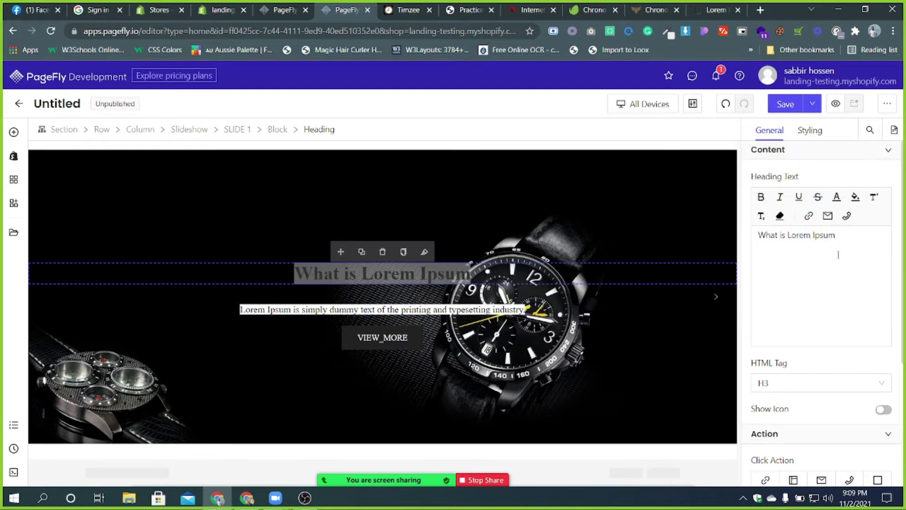
{"action": "key", "text": "ctrl+a"}
{"action": "left_click", "coordinate": [855, 198]}
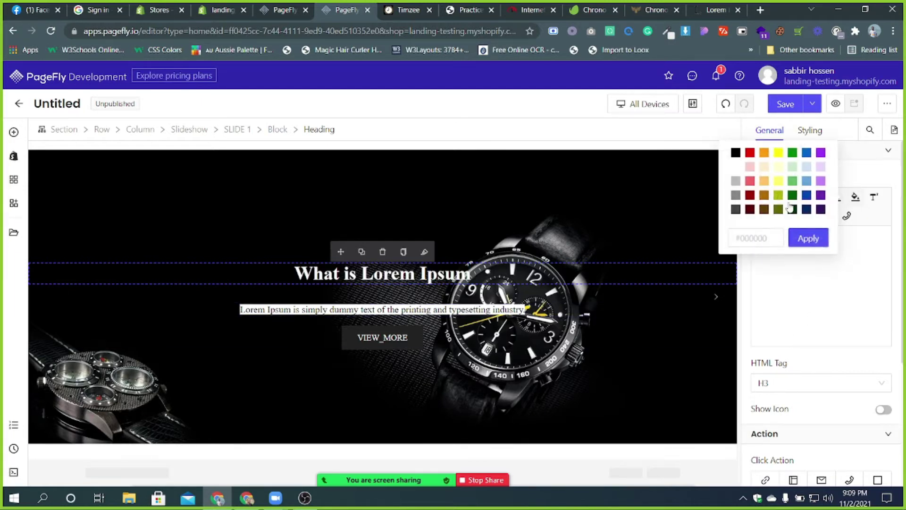
{"action": "left_click", "coordinate": [736, 169]}
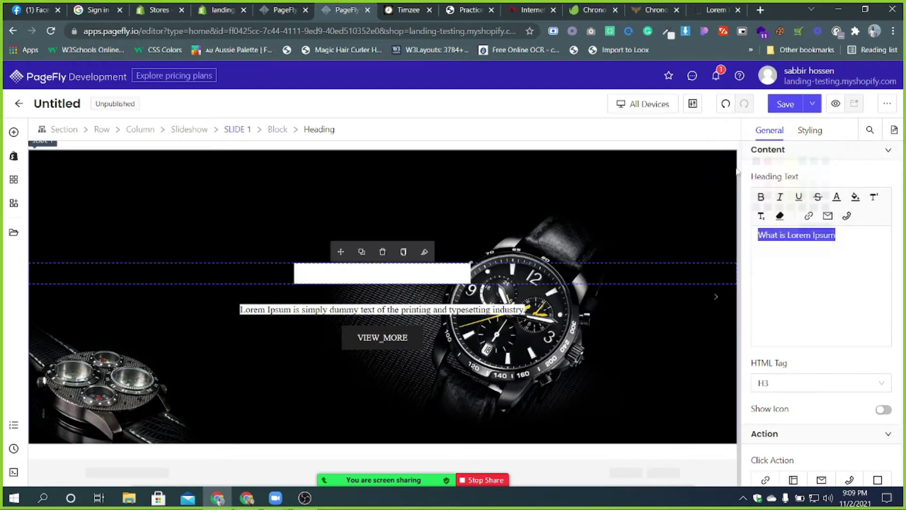
- Set the content color of the "What is Lorem Ipsum" heading in SLIDE 1 to black
{"action": "left_click", "coordinate": [810, 131]}
{"action": "left_click", "coordinate": [881, 280]}
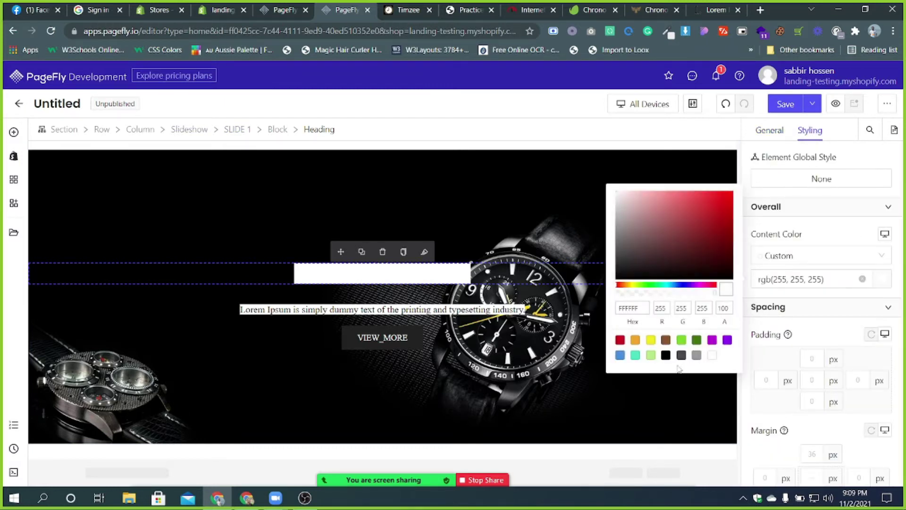
{"action": "left_click", "coordinate": [666, 355]}
{"action": "left_click", "coordinate": [302, 310]}
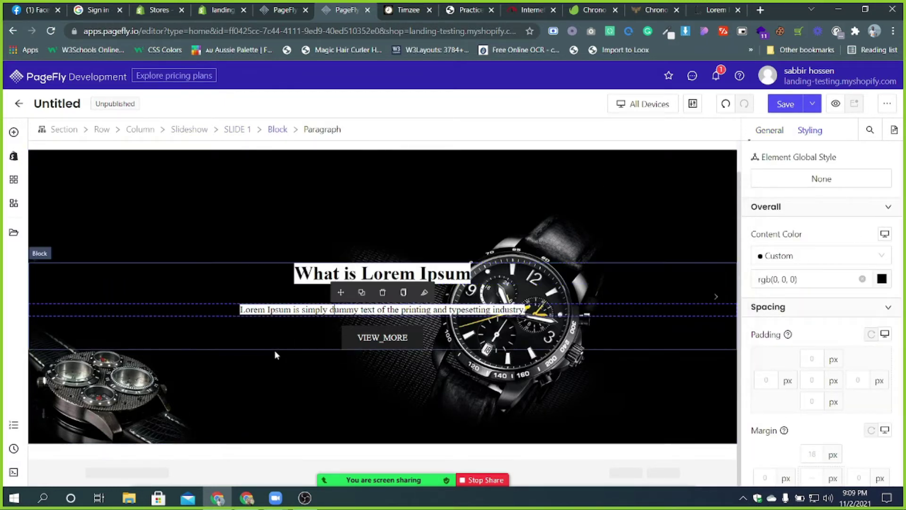
{"action": "scroll", "coordinate": [426, 371], "scroll_direction": "up", "scroll_amount": 1}
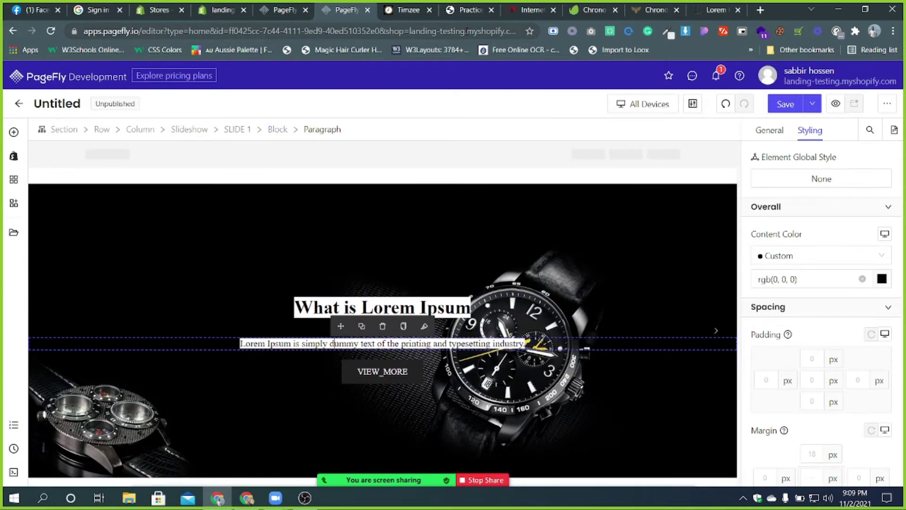
{"action": "scroll", "coordinate": [605, 243], "scroll_direction": "down", "scroll_amount": 1}
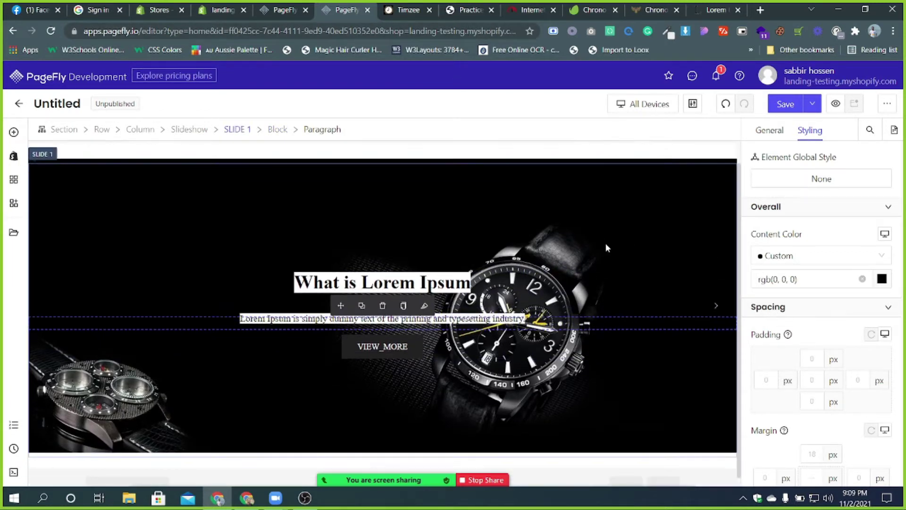
- Check the hero button on the Timzee demo site, then replace the SLIDE 1 button text in PageFly with "SHOP NOW"
{"action": "left_click", "coordinate": [409, 9]}
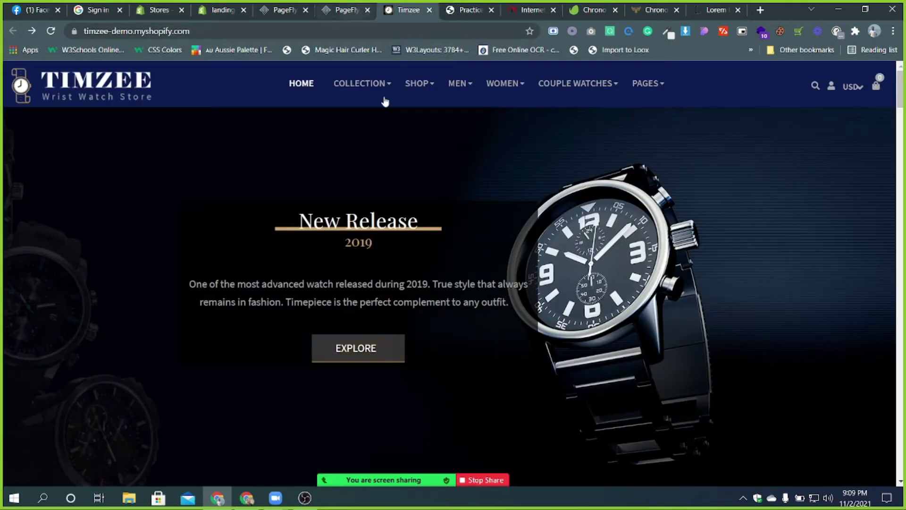
{"action": "left_click", "coordinate": [347, 10]}
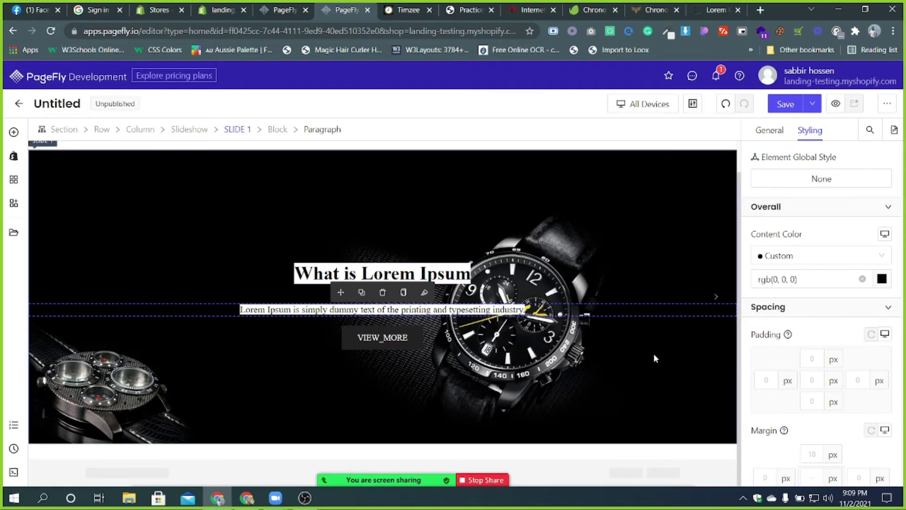
{"action": "scroll", "coordinate": [650, 364], "scroll_direction": "up", "scroll_amount": 1}
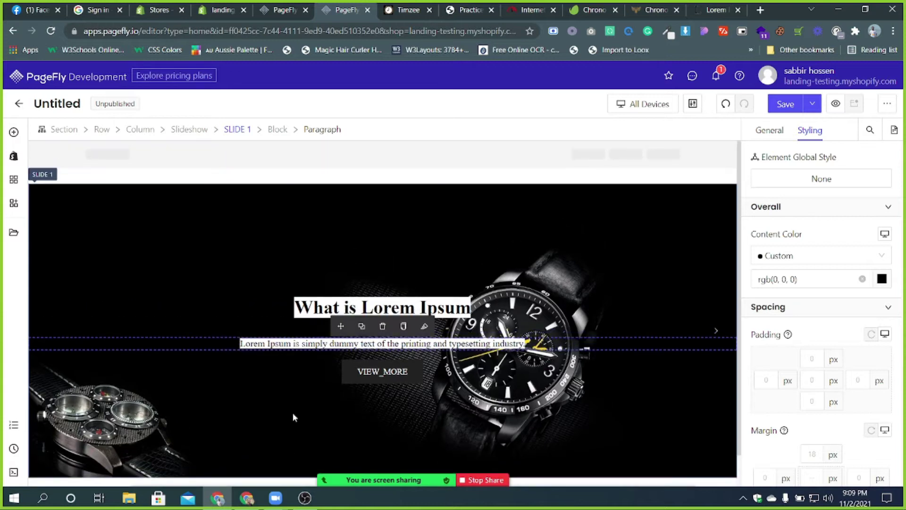
{"action": "left_click", "coordinate": [365, 372]}
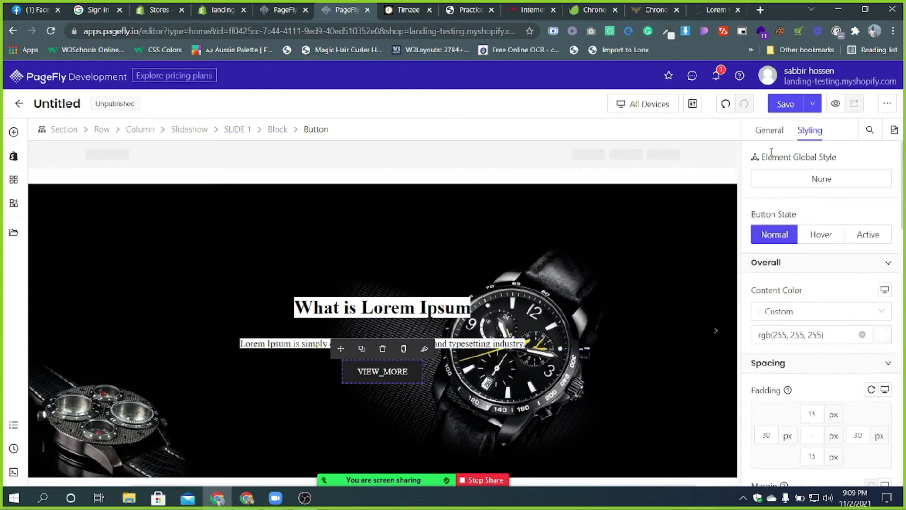
{"action": "left_click", "coordinate": [770, 130]}
{"action": "left_click_drag", "start_coordinate": [829, 230], "coordinate": [739, 238]}
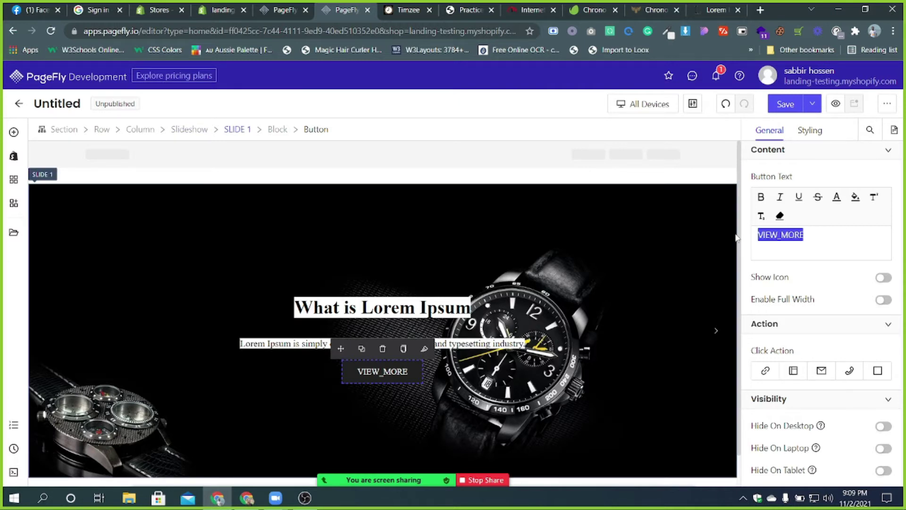
{"action": "type", "text": "SHOP NOW"}
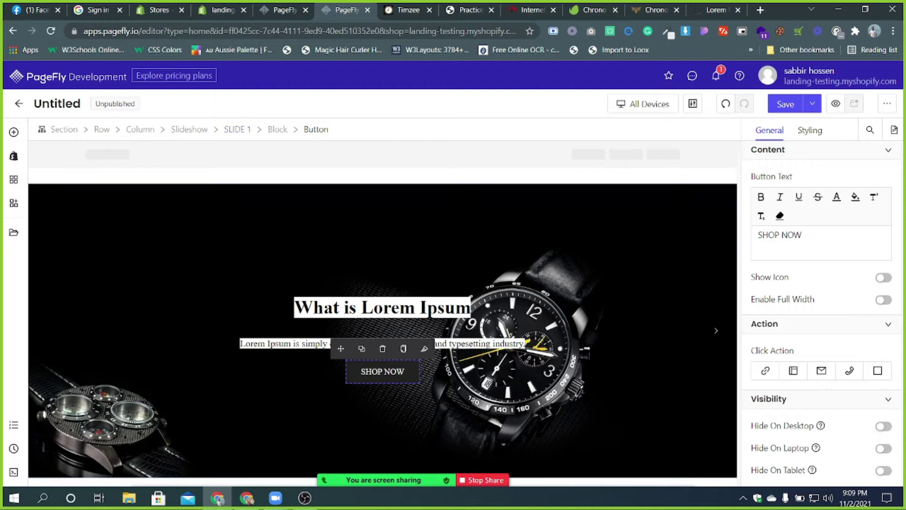
- Compare the Timzee demo's hero text area with SLIDE 1 in PageFly and inspect its heading and enclosing block
{"action": "left_click", "coordinate": [409, 10]}
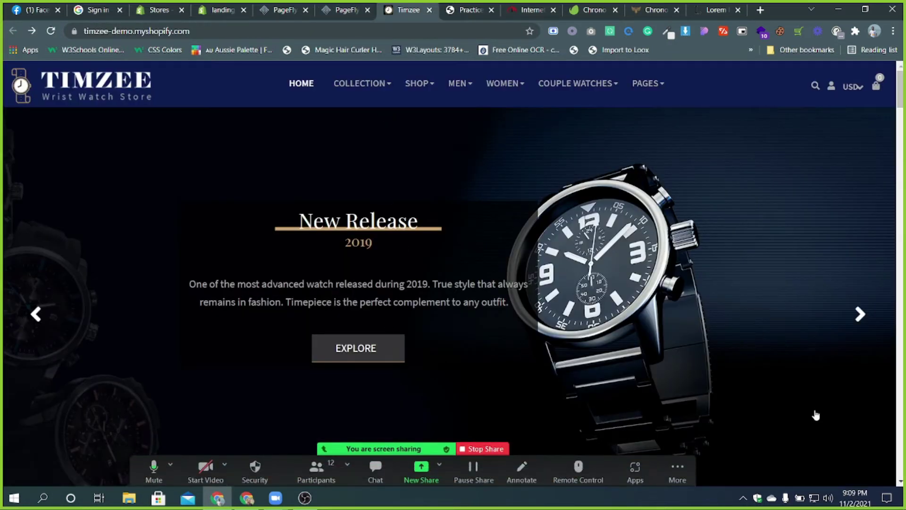
{"action": "left_click", "coordinate": [343, 10]}
{"action": "left_click", "coordinate": [533, 414]}
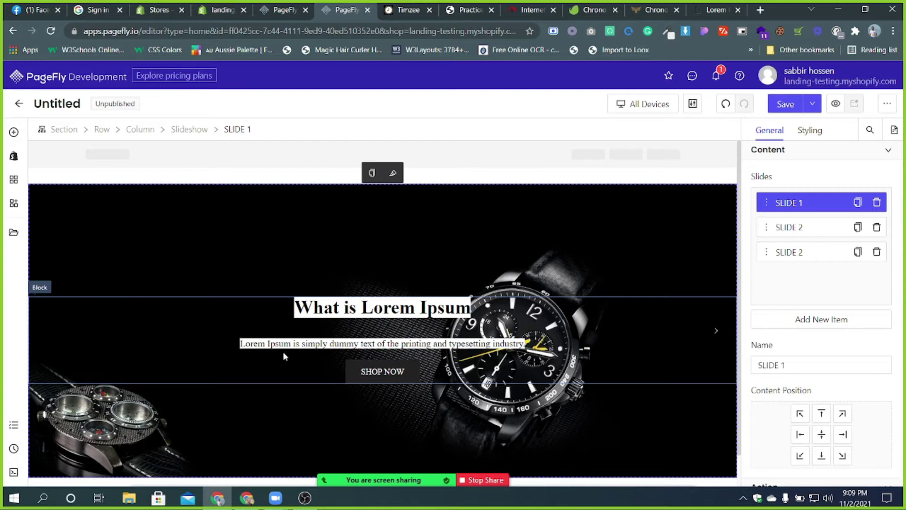
{"action": "left_click", "coordinate": [358, 309]}
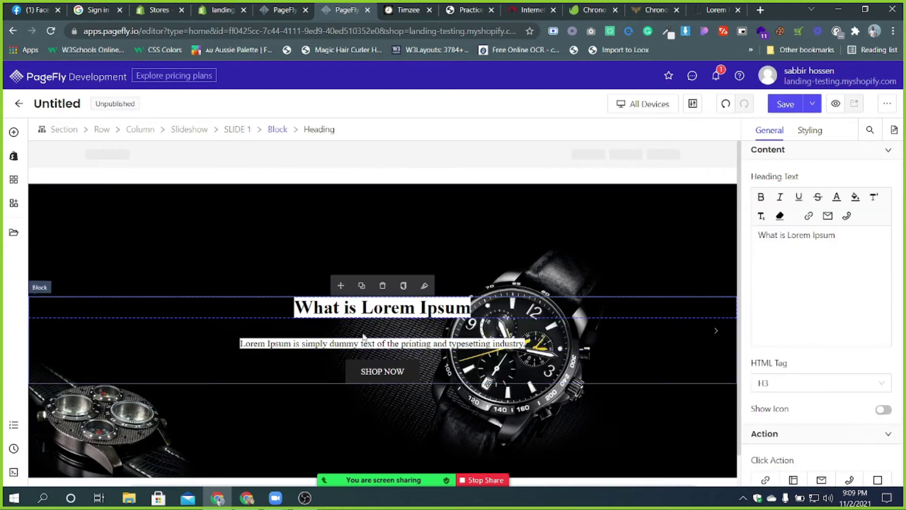
{"action": "left_click", "coordinate": [282, 128]}
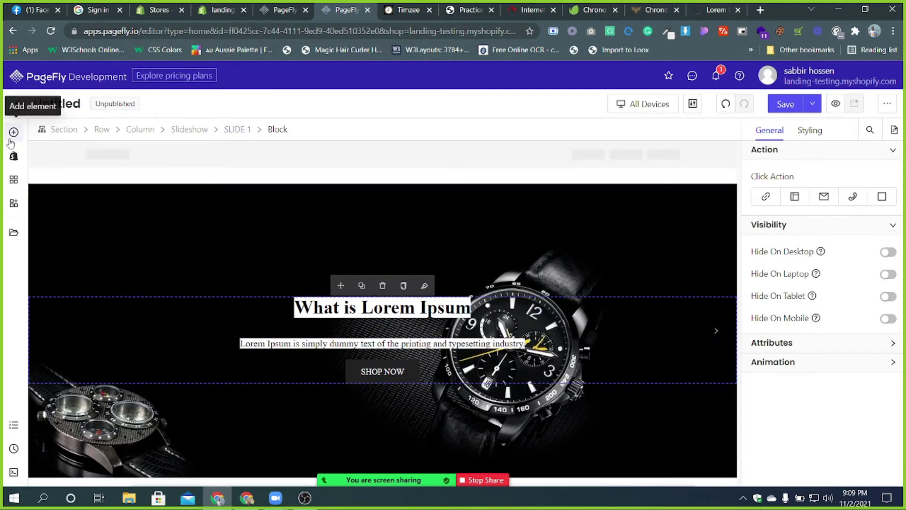
- Try adding a Block layout container below the SHOP NOW button in SLIDE 1, and delete that new block
{"action": "left_click", "coordinate": [13, 132]}
{"action": "left_click", "coordinate": [52, 189]}
{"action": "scroll", "coordinate": [228, 236], "scroll_direction": "down", "scroll_amount": 5}
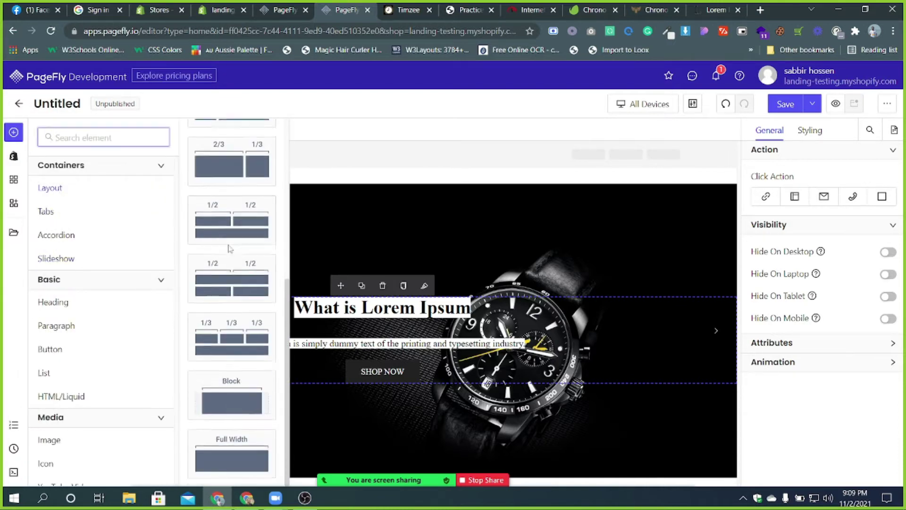
{"action": "left_click_drag", "start_coordinate": [232, 404], "coordinate": [362, 412]}
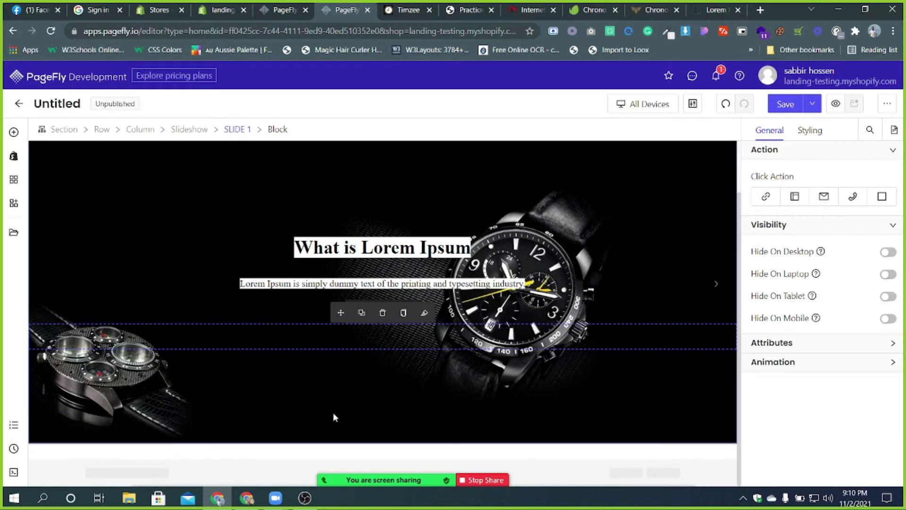
{"action": "left_click", "coordinate": [382, 313]}
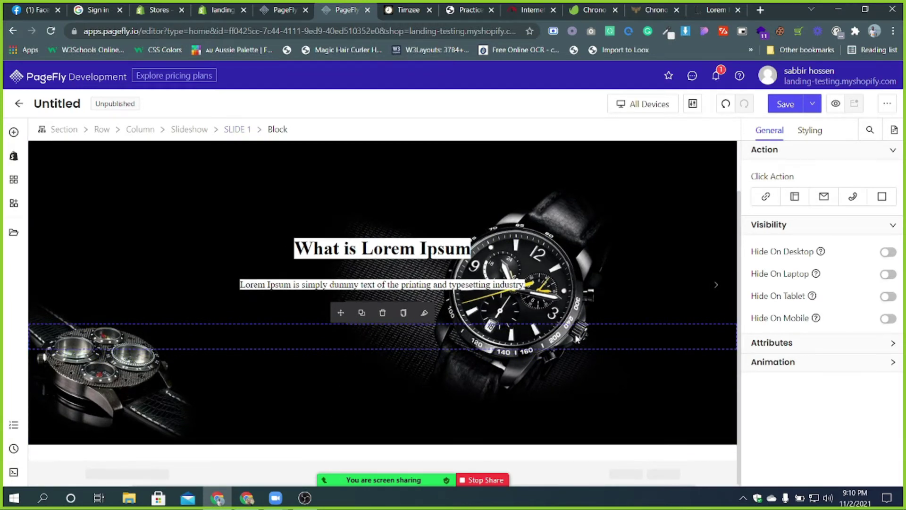
- Select the text block around the SHOP NOW button in SLIDE 1, and remove the extra empty block beneath it
{"action": "left_click", "coordinate": [438, 311]}
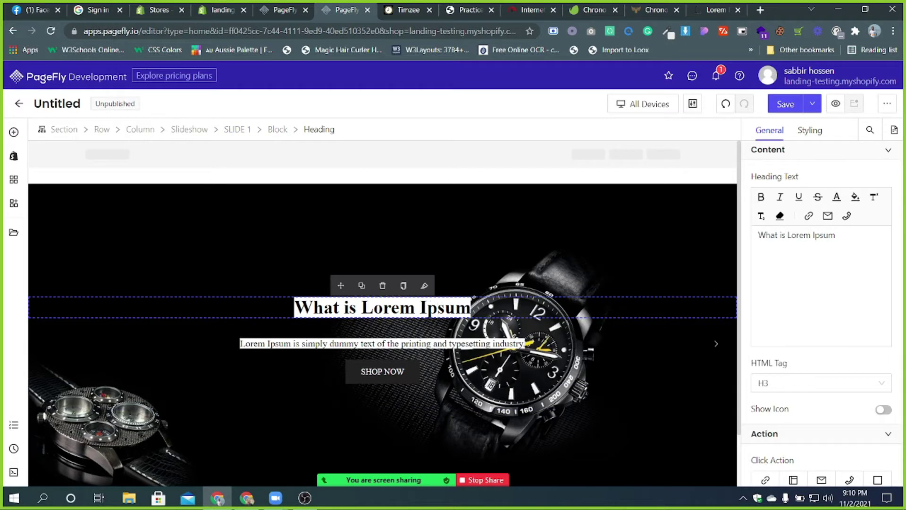
{"action": "left_click", "coordinate": [177, 369]}
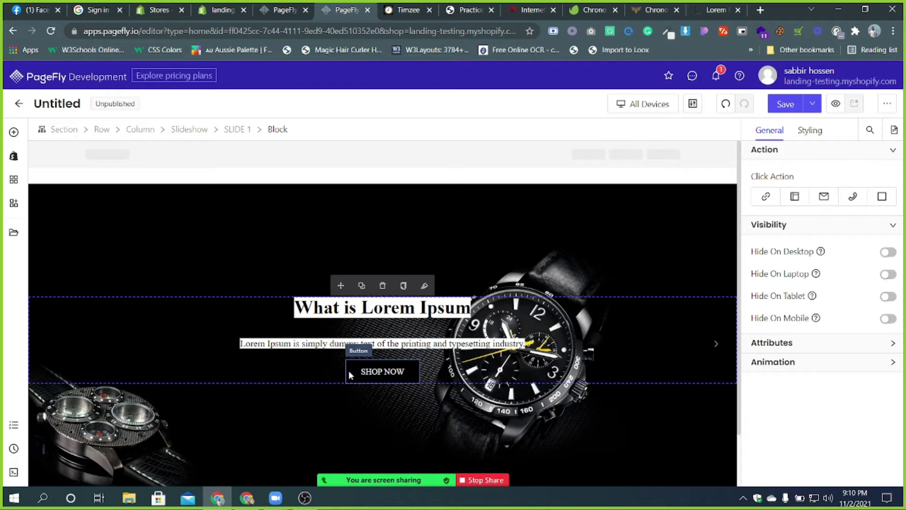
{"action": "left_click_drag", "start_coordinate": [350, 375], "coordinate": [312, 398]}
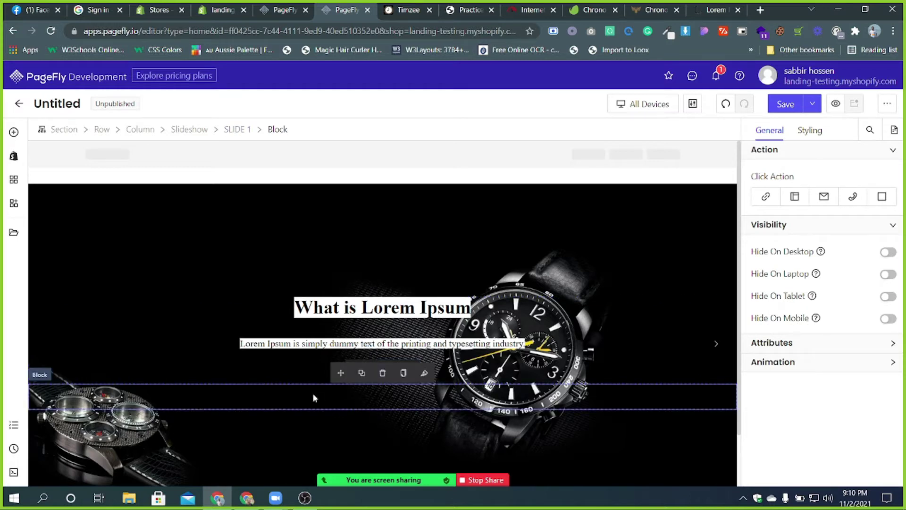
{"action": "left_click", "coordinate": [383, 373]}
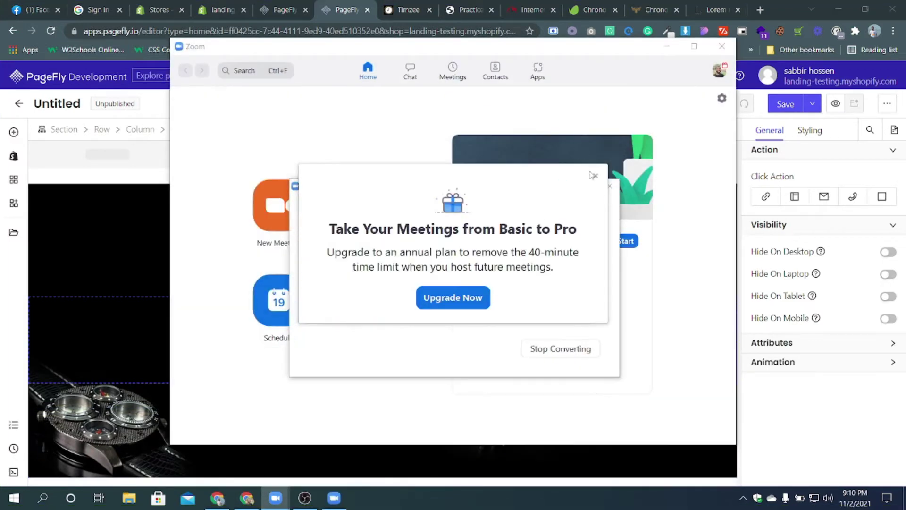
{"action": "left_click", "coordinate": [595, 176]}
{"action": "left_click", "coordinate": [609, 186]}
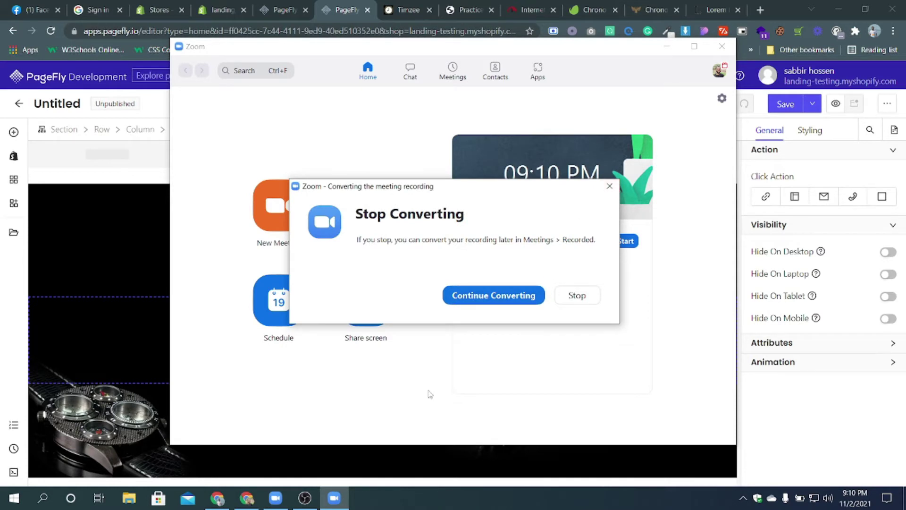
{"action": "left_click", "coordinate": [305, 498]}
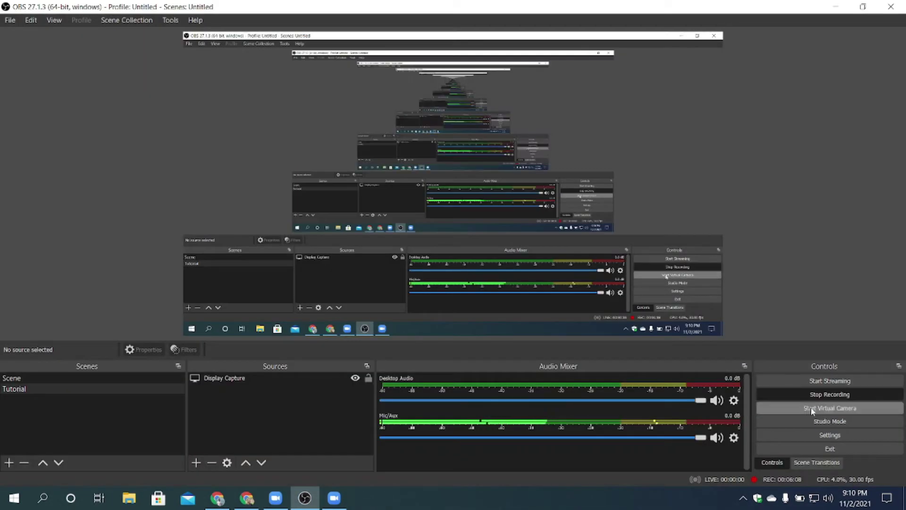
{"action": "left_click", "coordinate": [807, 395]}
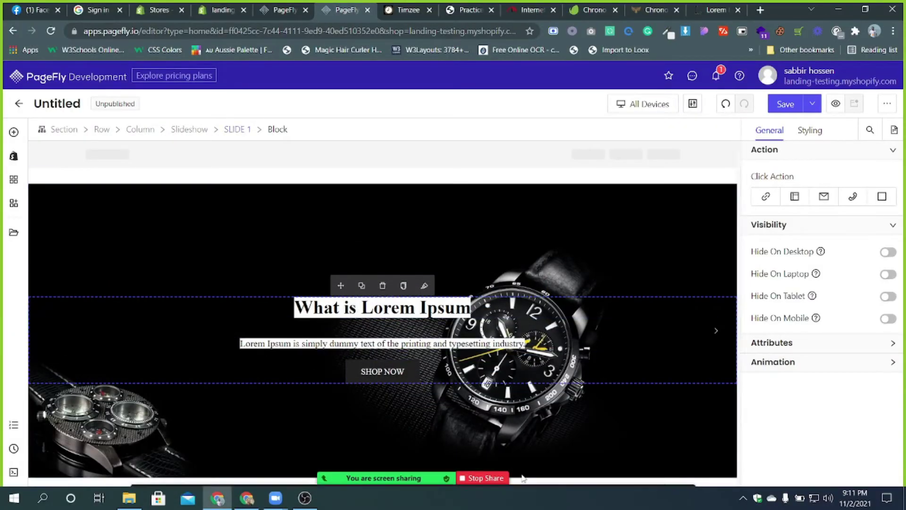
- Add a basic Heading element to SLIDE 1 below the SHOP NOW button
{"action": "scroll", "coordinate": [419, 271], "scroll_direction": "down", "scroll_amount": 1}
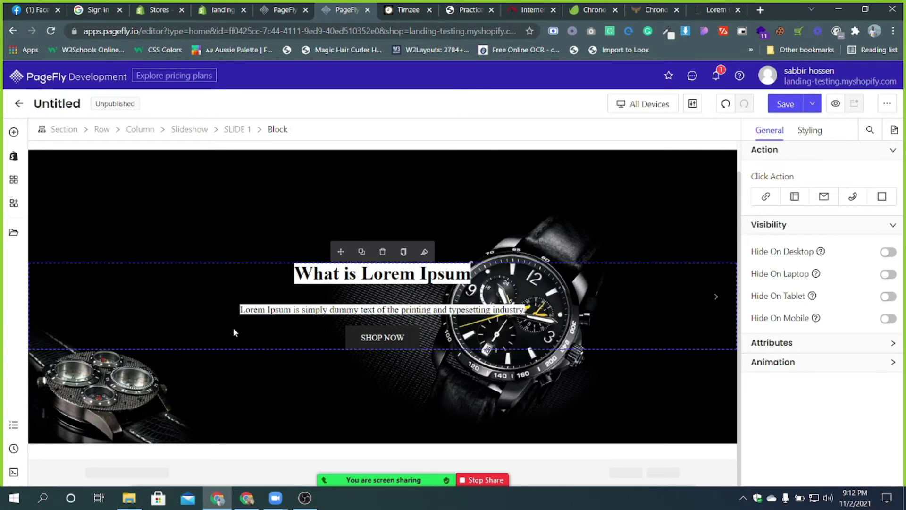
{"action": "left_click", "coordinate": [16, 133]}
{"action": "left_click", "coordinate": [67, 305]}
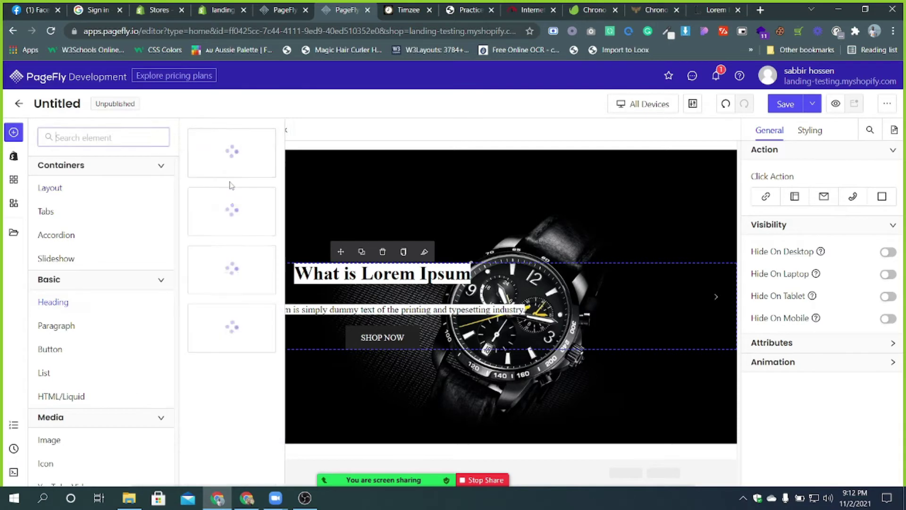
{"action": "left_click_drag", "start_coordinate": [232, 153], "coordinate": [414, 203]}
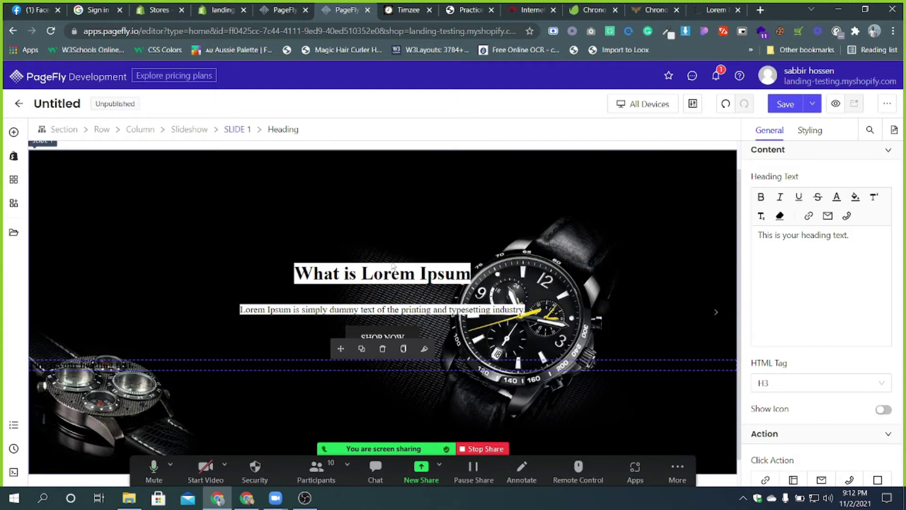
{"action": "left_click", "coordinate": [378, 409]}
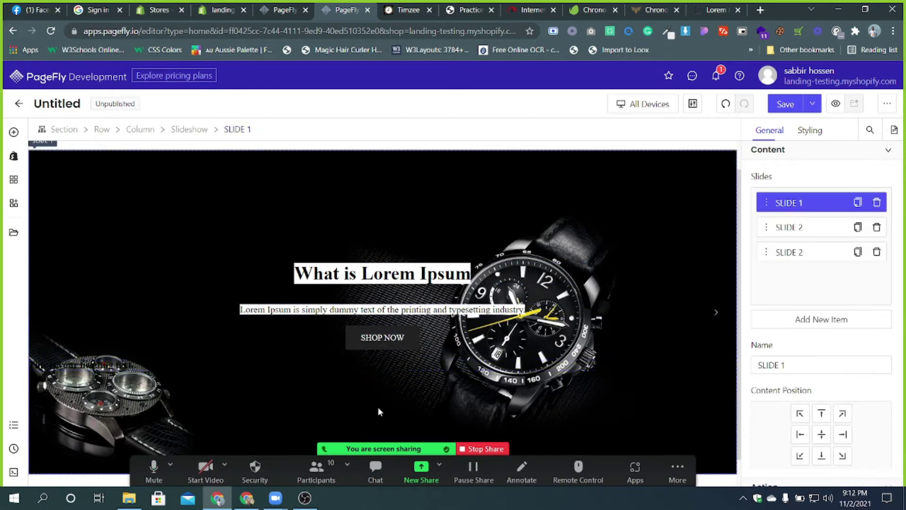
- Set the content color of the new heading below the SHOP NOW button to white, rgb(255, 255, 255)
{"action": "left_click", "coordinate": [387, 369]}
{"action": "double_click", "coordinate": [97, 365]}
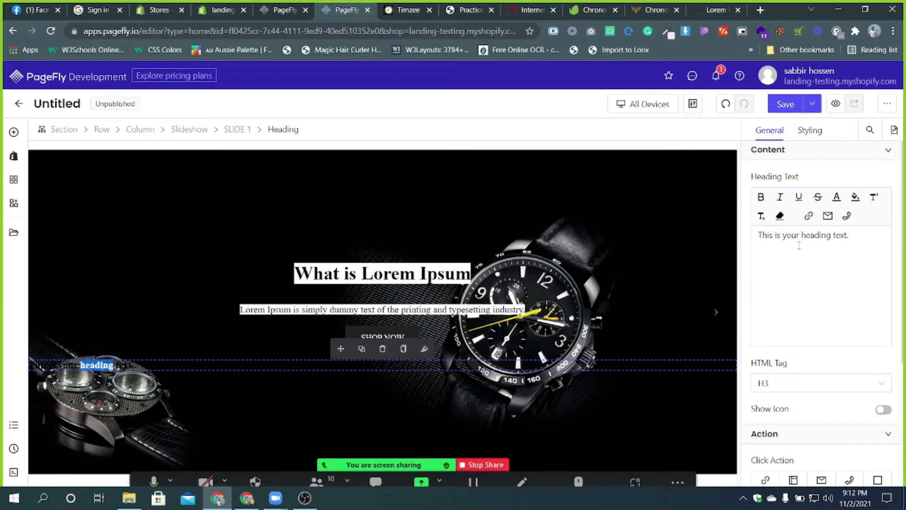
{"action": "left_click", "coordinate": [819, 130]}
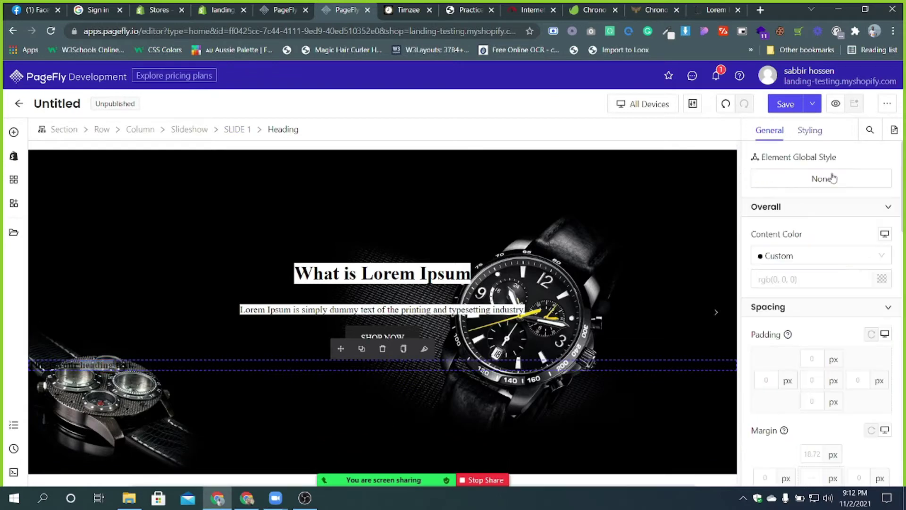
{"action": "left_click", "coordinate": [882, 279]}
{"action": "left_click", "coordinate": [713, 356]}
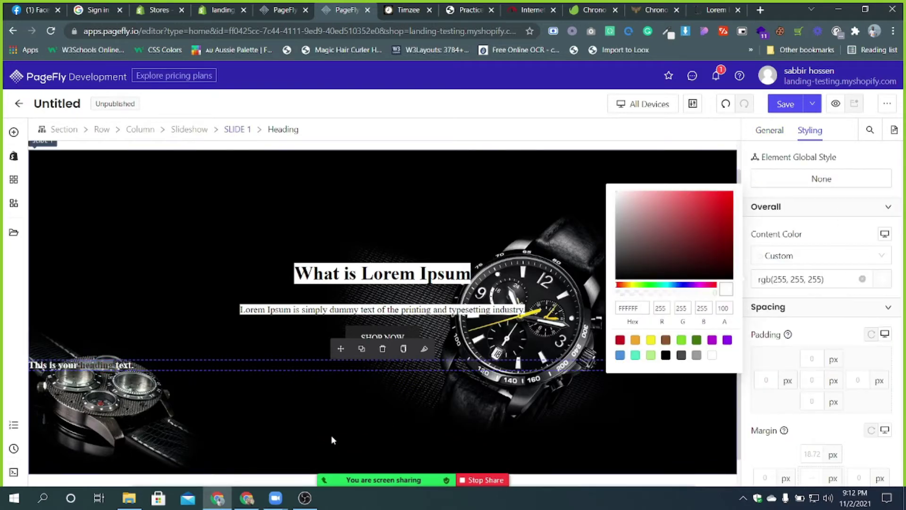
{"action": "left_click", "coordinate": [295, 428]}
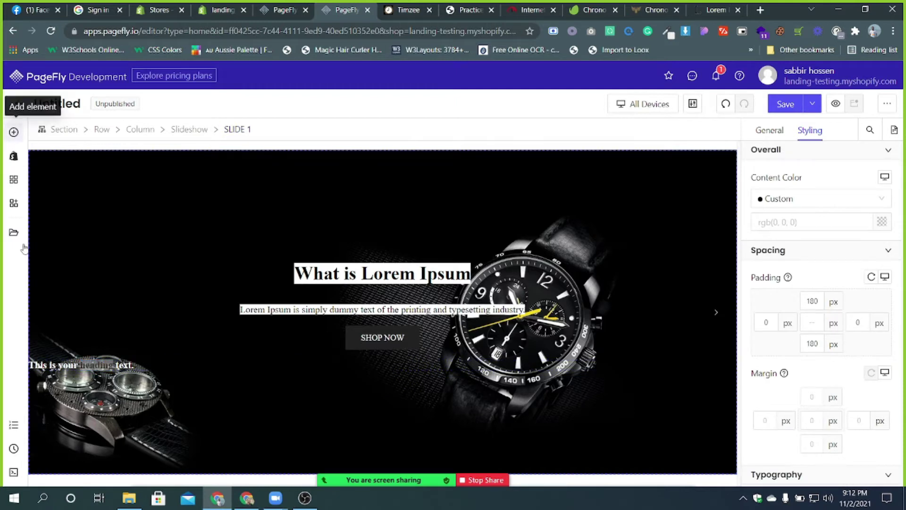
- Add a plain Paragraph element below the new heading in SLIDE 1 and set its content color to white, rgb(255, 255, 255)
{"action": "left_click", "coordinate": [14, 132]}
{"action": "mouse_move", "coordinate": [71, 323]}
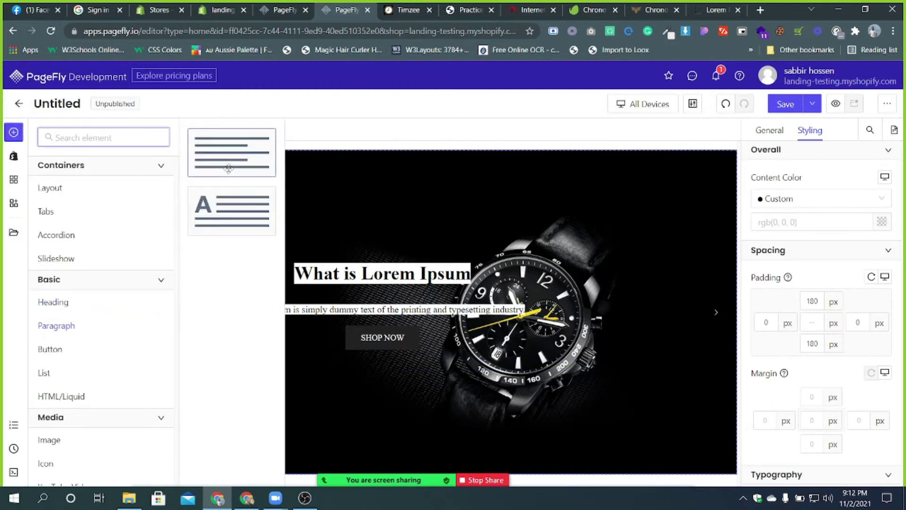
{"action": "left_click_drag", "start_coordinate": [230, 156], "coordinate": [246, 393]}
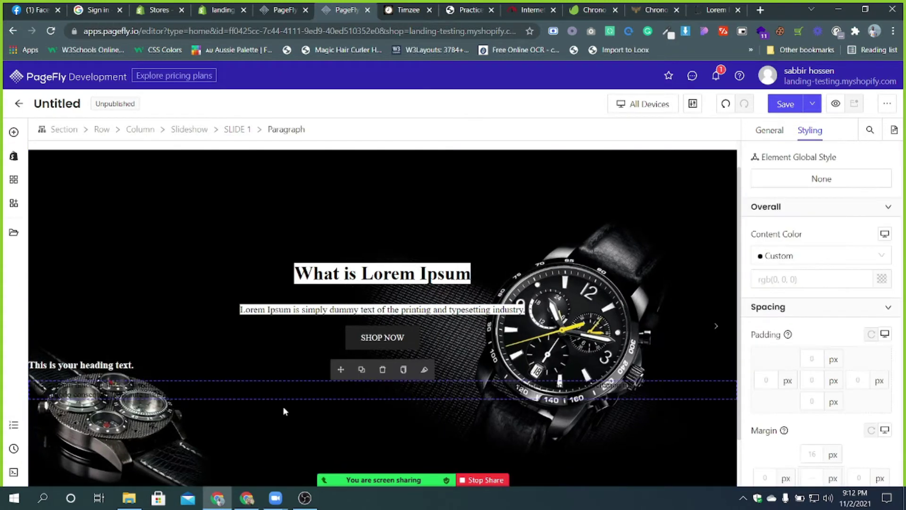
{"action": "left_click", "coordinate": [880, 279]}
{"action": "left_click", "coordinate": [713, 355]}
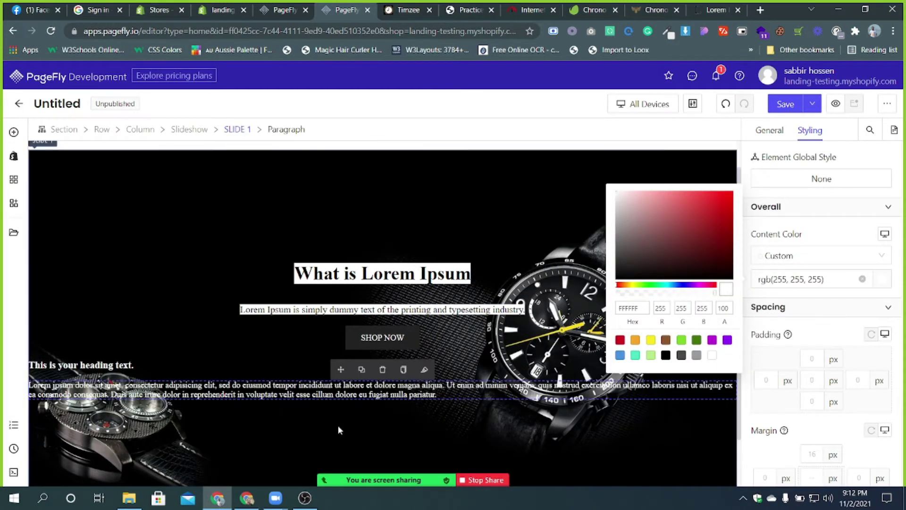
- Center-align the text of the new heading and the new paragraph at the bottom of SLIDE 1
{"action": "left_click", "coordinate": [118, 365]}
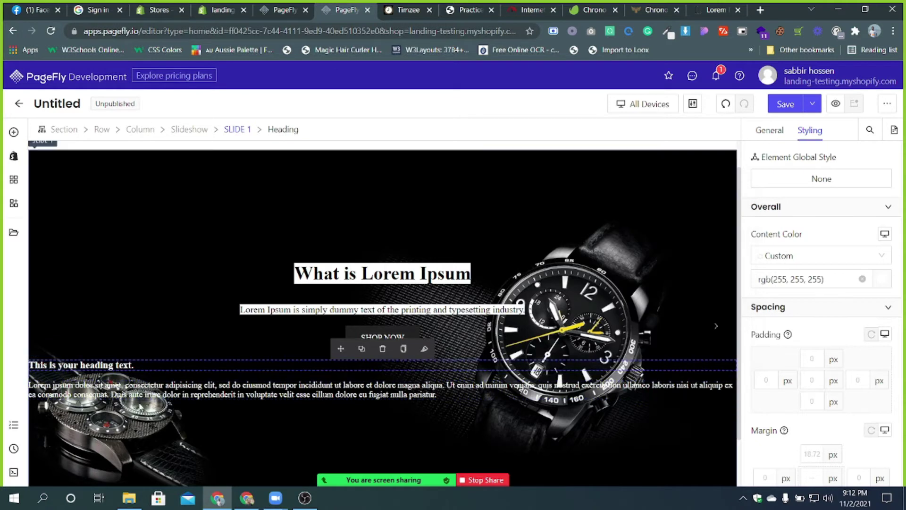
{"action": "scroll", "coordinate": [792, 381], "scroll_direction": "down", "scroll_amount": 7}
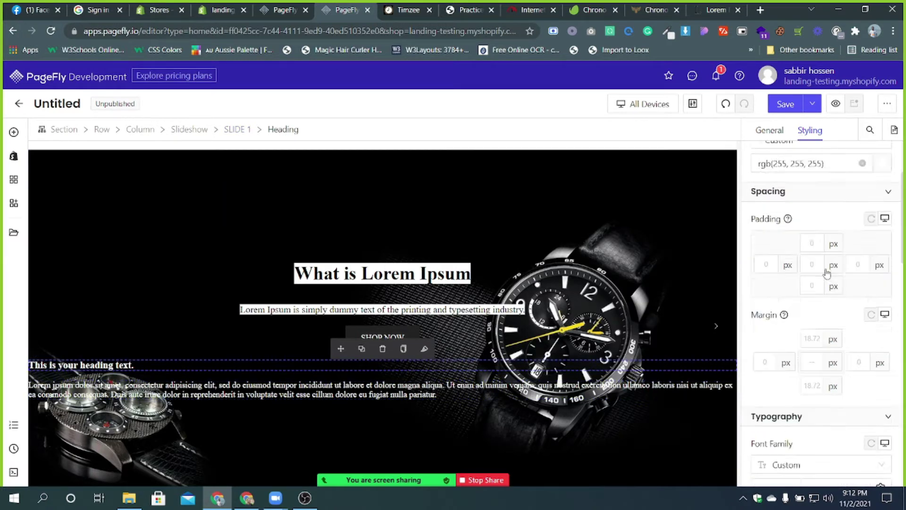
{"action": "left_click", "coordinate": [804, 286]}
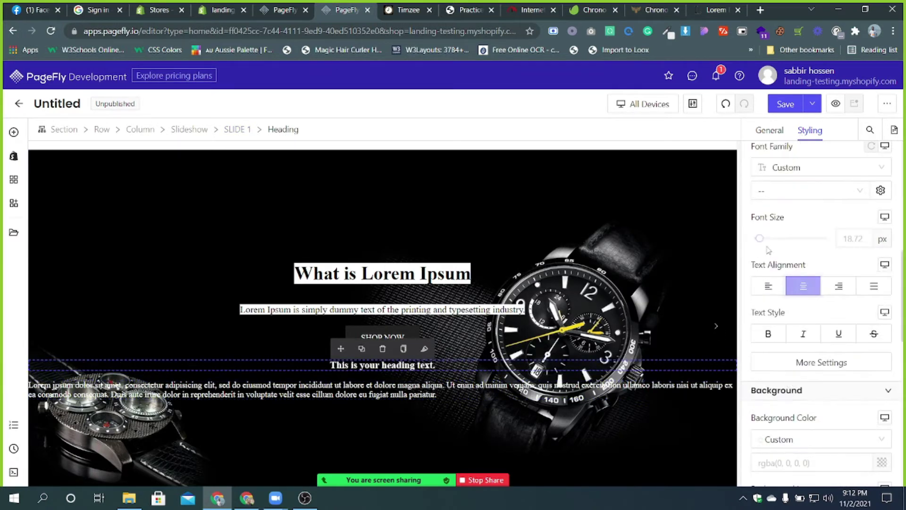
{"action": "left_click", "coordinate": [414, 395]}
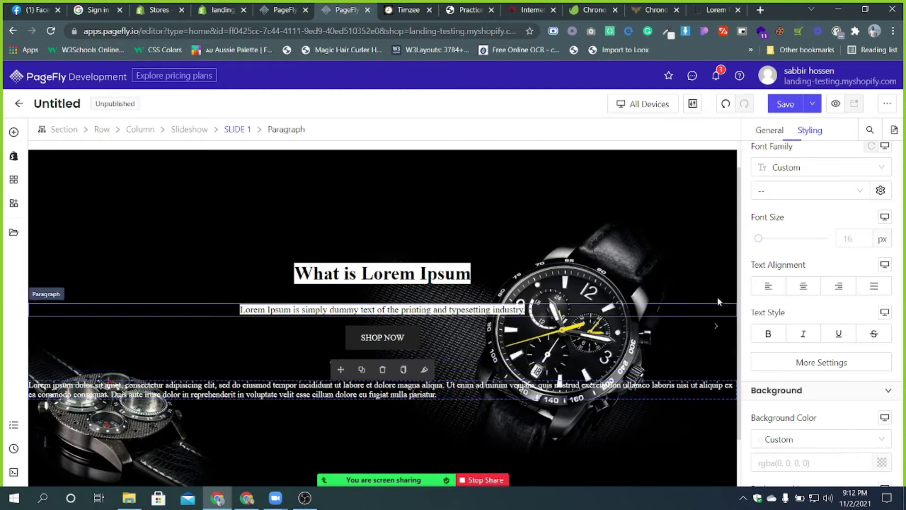
{"action": "left_click", "coordinate": [803, 288]}
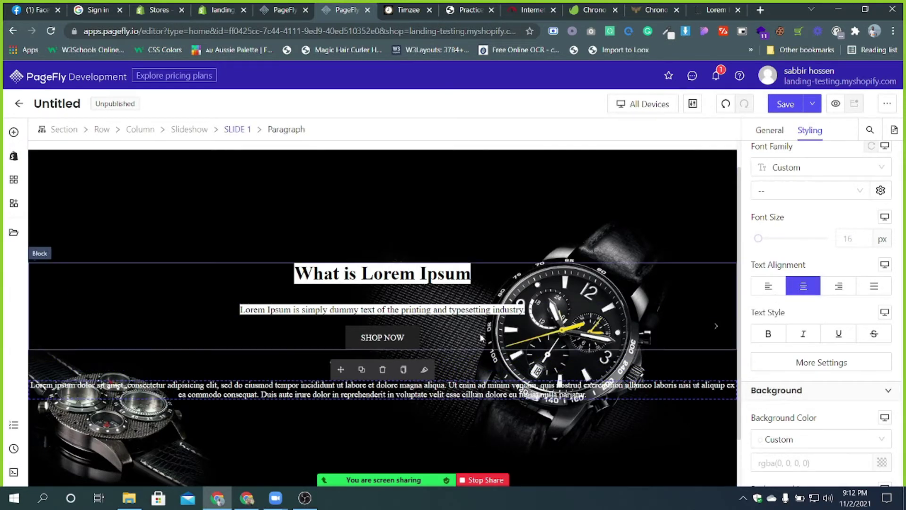
- Try a left padding of 505 px on the block enclosing the SHOP NOW button in SLIDE 1, and clear it
{"action": "left_click", "coordinate": [486, 310]}
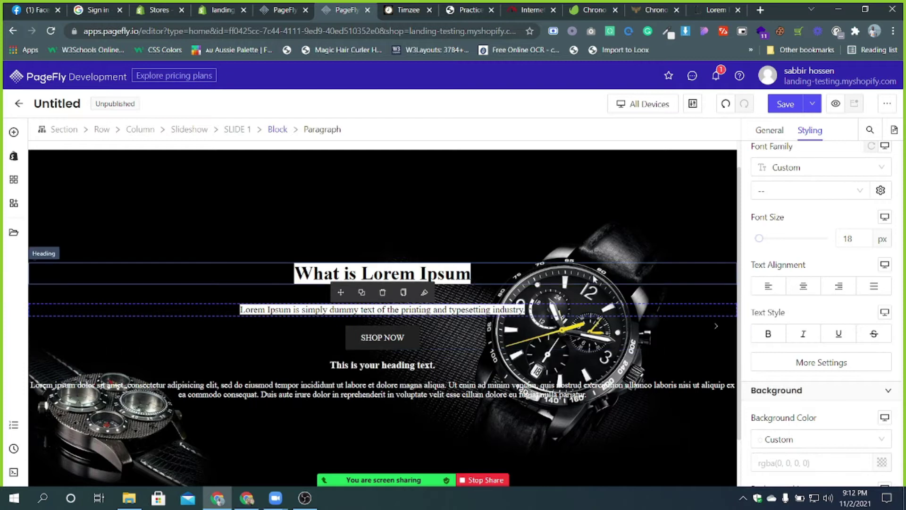
{"action": "left_click", "coordinate": [198, 187]}
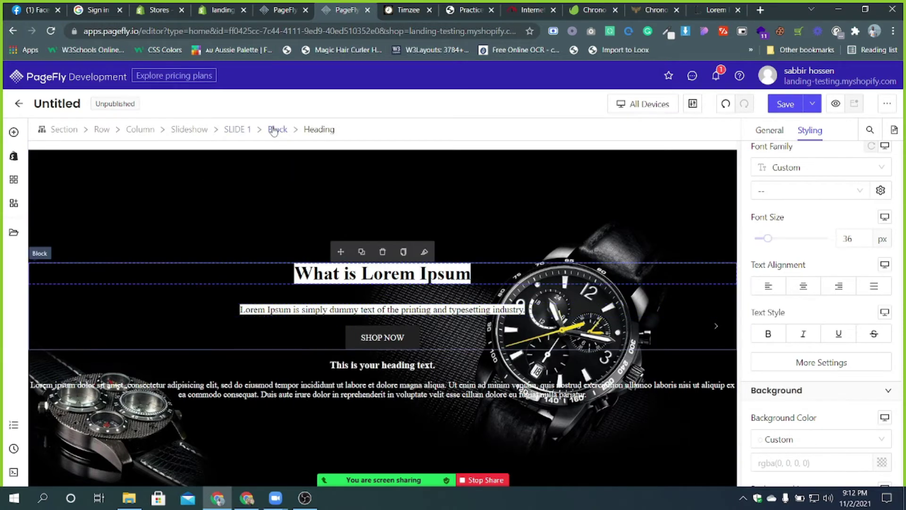
{"action": "scroll", "coordinate": [809, 250], "scroll_direction": "up", "scroll_amount": 6}
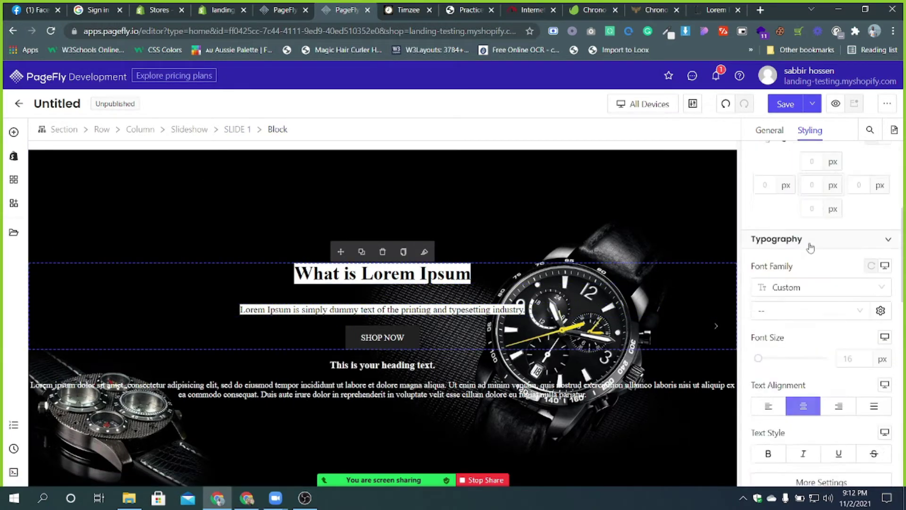
{"action": "type", "text": "50"}
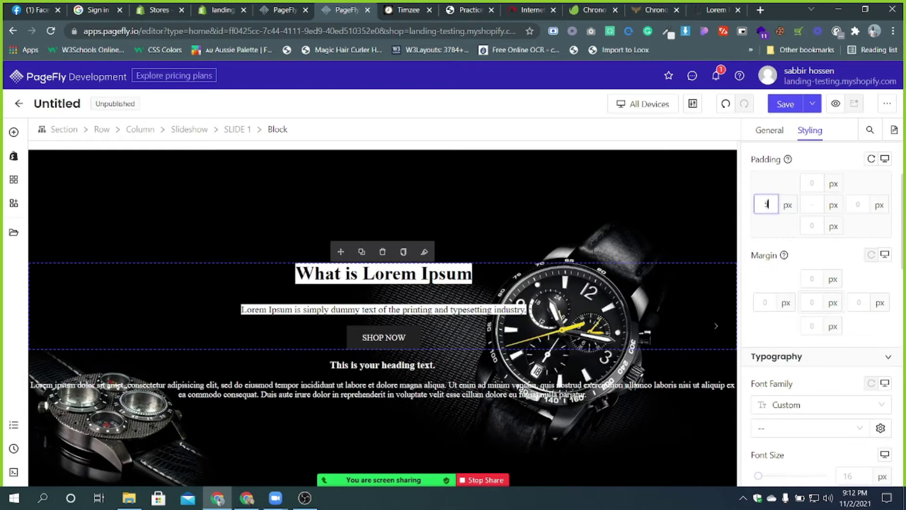
{"action": "type", "text": "5"}
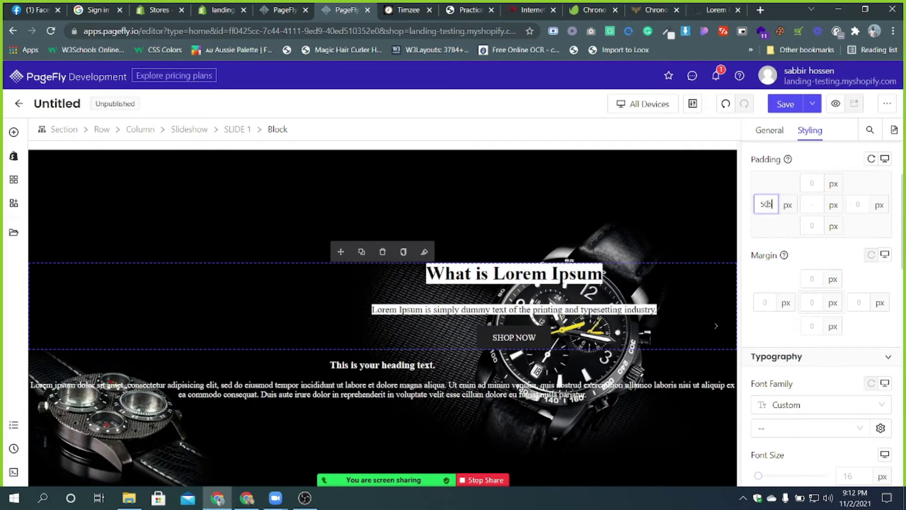
{"action": "key", "text": "BackSpace"}
{"action": "key", "text": "BackSpace"}
{"action": "key", "text": "BackSpace"}
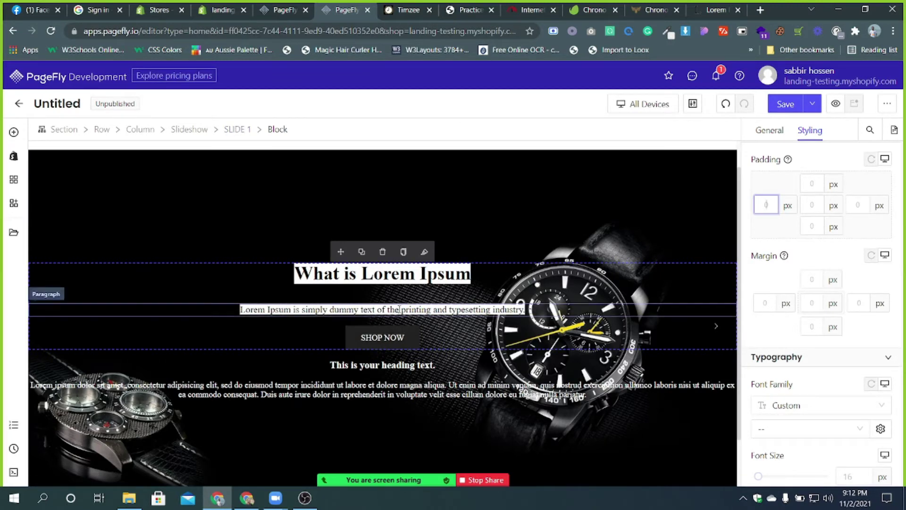
- Try a left padding of 500 px on the "What is Lorem Ipsum" heading in SLIDE 1, and clear it
{"action": "left_click", "coordinate": [409, 276]}
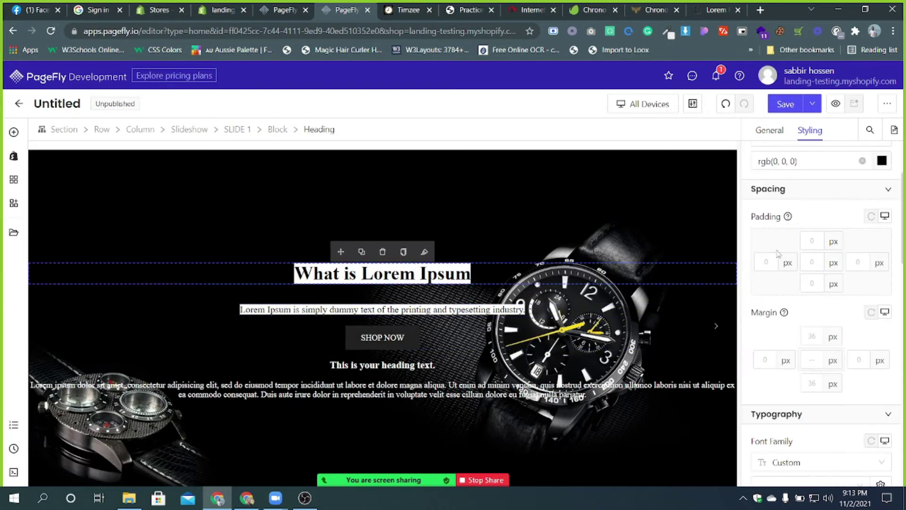
{"action": "left_click", "coordinate": [767, 262]}
{"action": "type", "text": "500"}
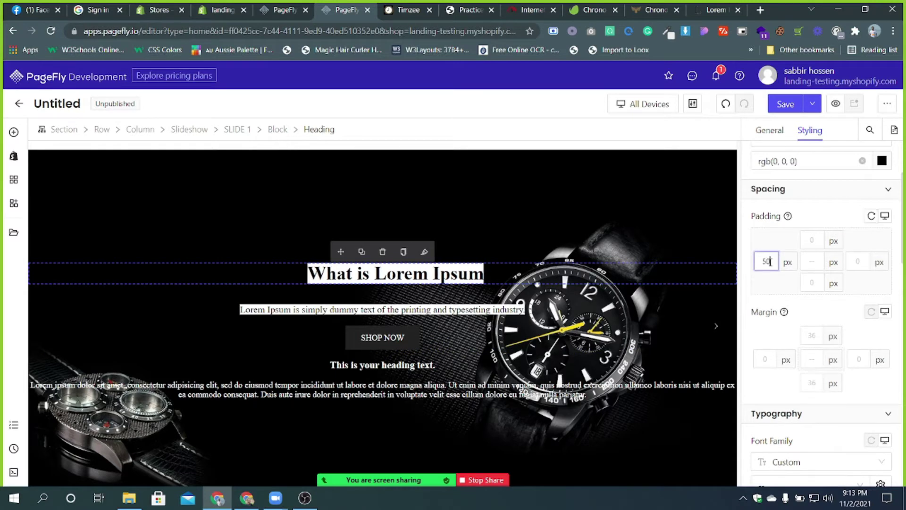
{"action": "key", "text": "BackSpace"}
{"action": "key", "text": "BackSpace"}
{"action": "key", "text": "BackSpace"}
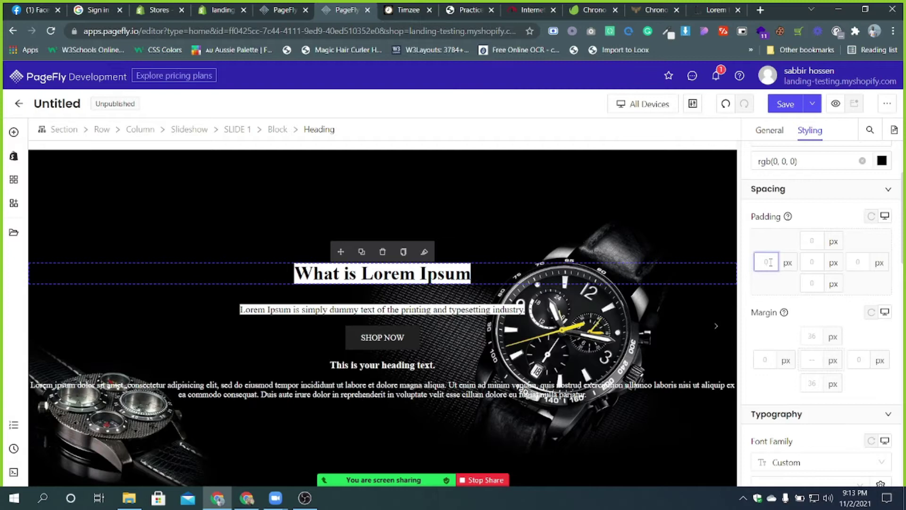
{"action": "left_click", "coordinate": [334, 364]}
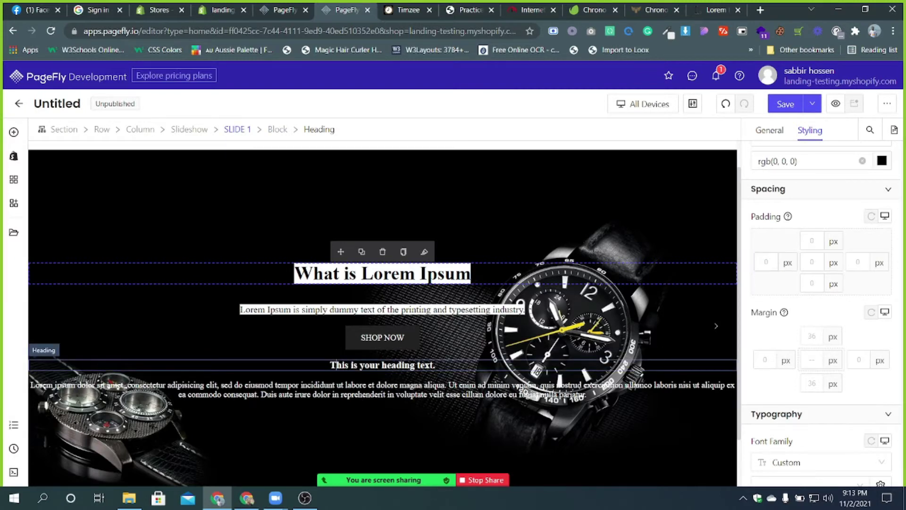
{"action": "type", "text": "50"}
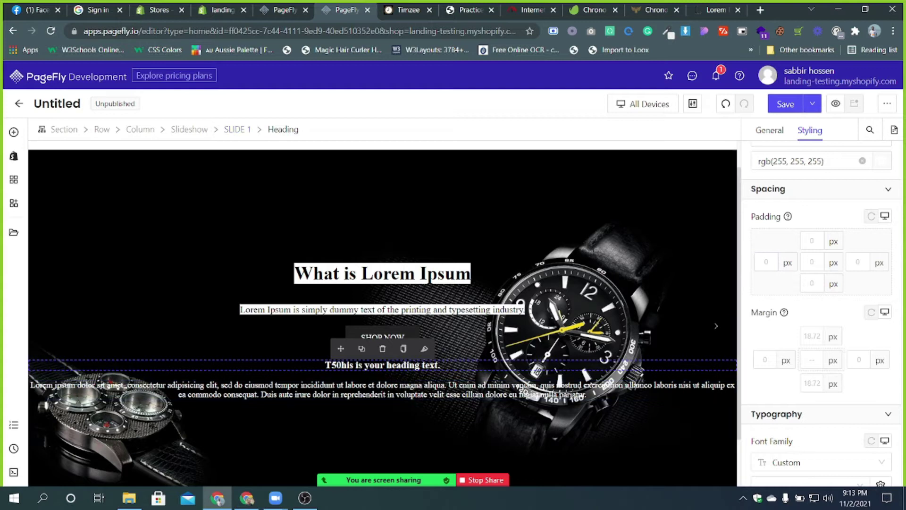
{"action": "key", "text": "BackSpace"}
{"action": "key", "text": "BackSpace"}
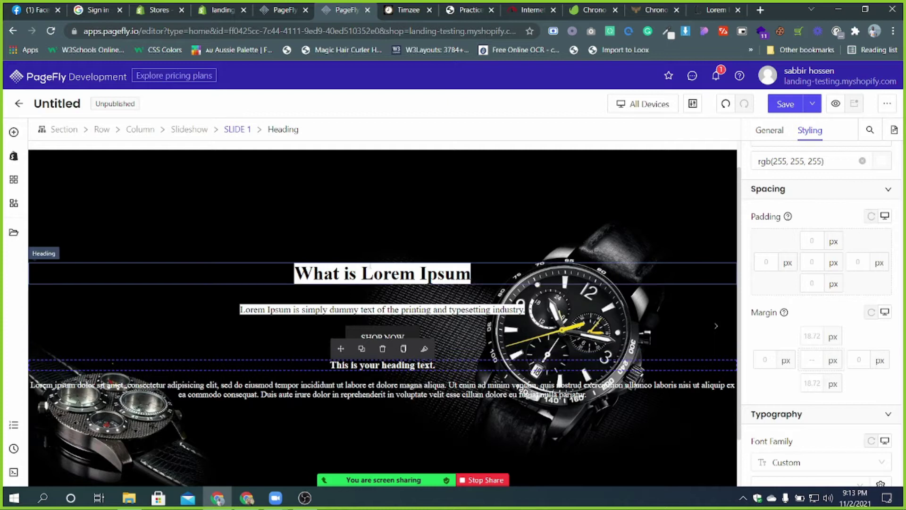
- Delete the extra heading and paragraph below the SHOP NOW button in SLIDE 1
{"action": "left_click", "coordinate": [383, 350]}
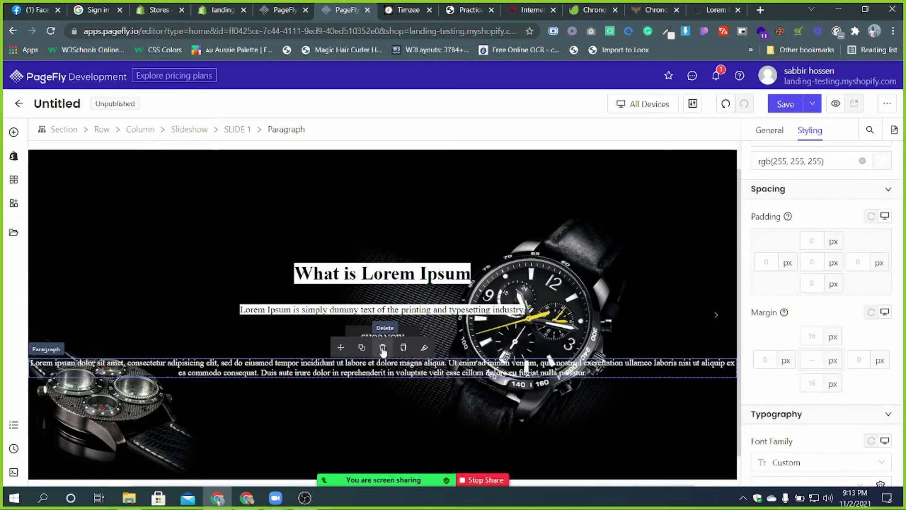
{"action": "key", "text": "Delete"}
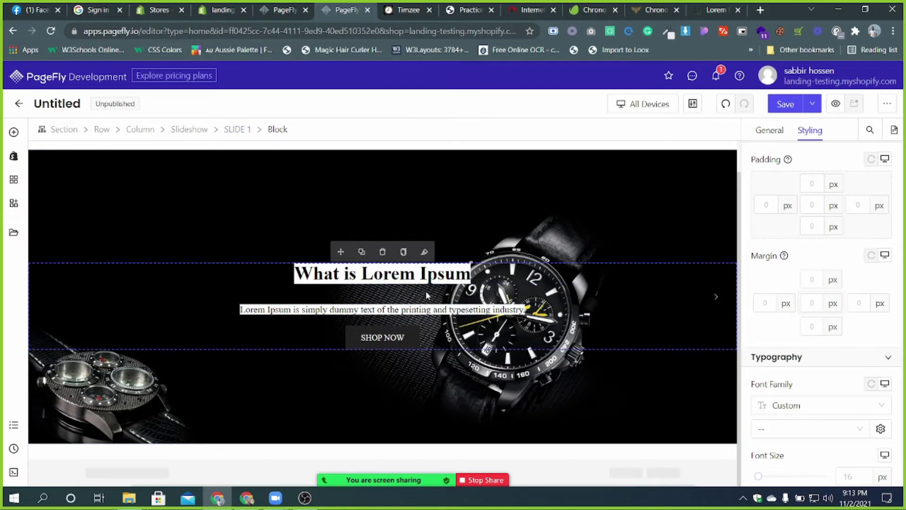
{"action": "left_click", "coordinate": [653, 397]}
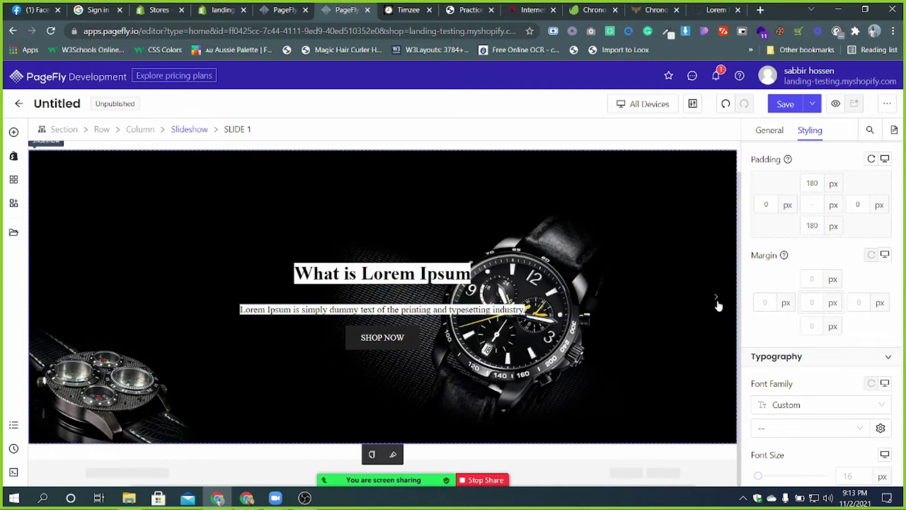
{"action": "left_click", "coordinate": [716, 298]}
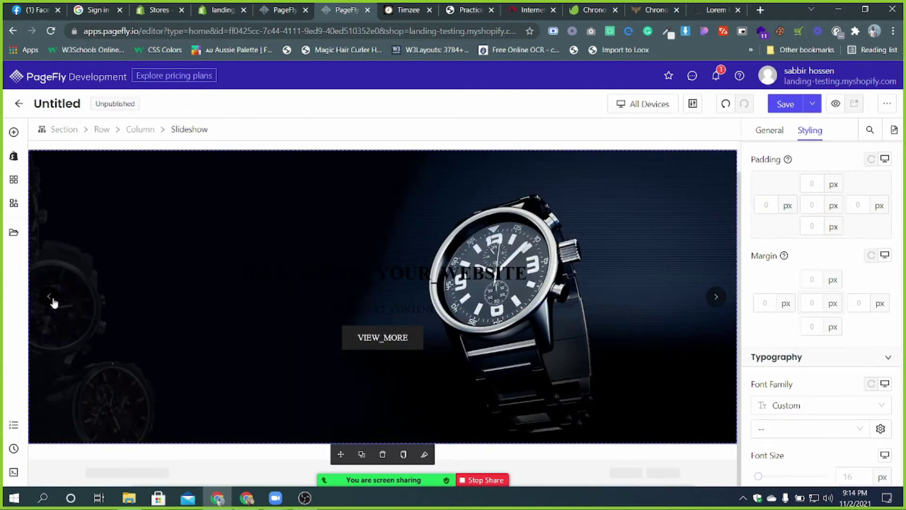
{"action": "left_click", "coordinate": [51, 299]}
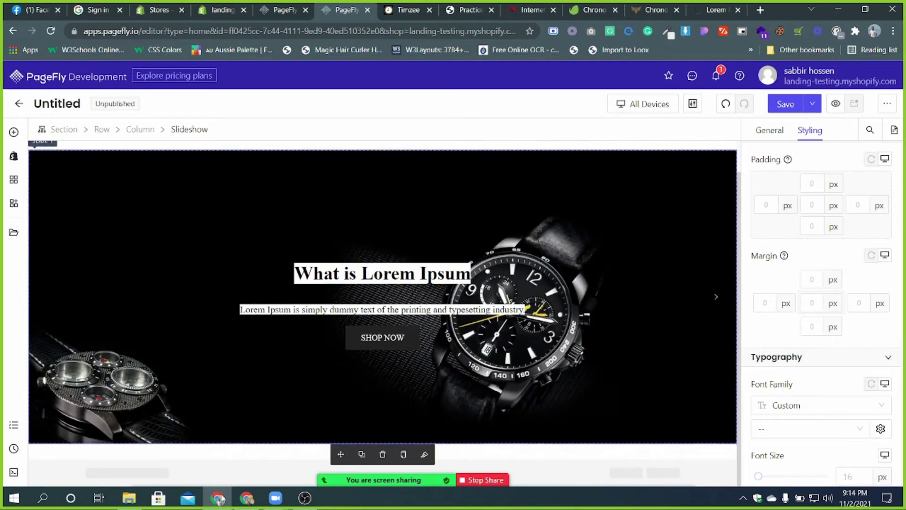
- Add a second Slideshow element with placeholder images below the existing hero slideshow
{"action": "left_click", "coordinate": [14, 132]}
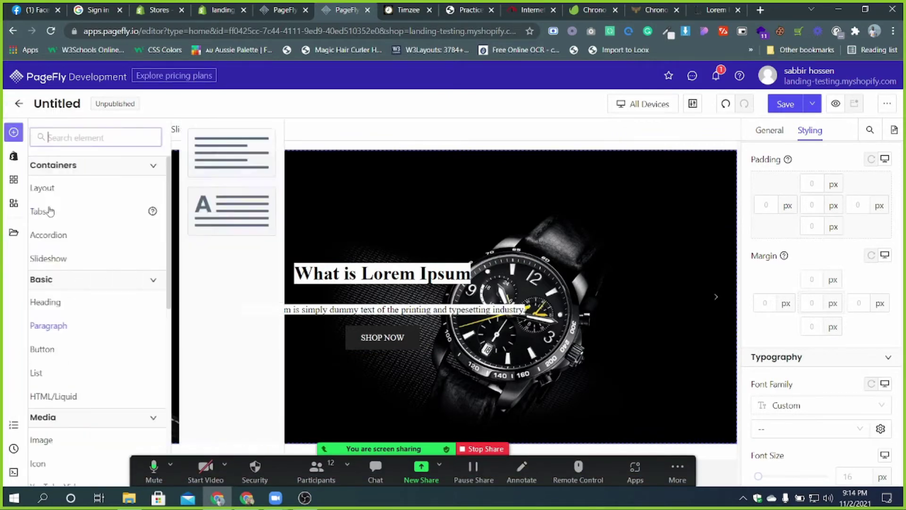
{"action": "mouse_move", "coordinate": [78, 266]}
{"action": "left_click_drag", "start_coordinate": [231, 151], "coordinate": [614, 448]}
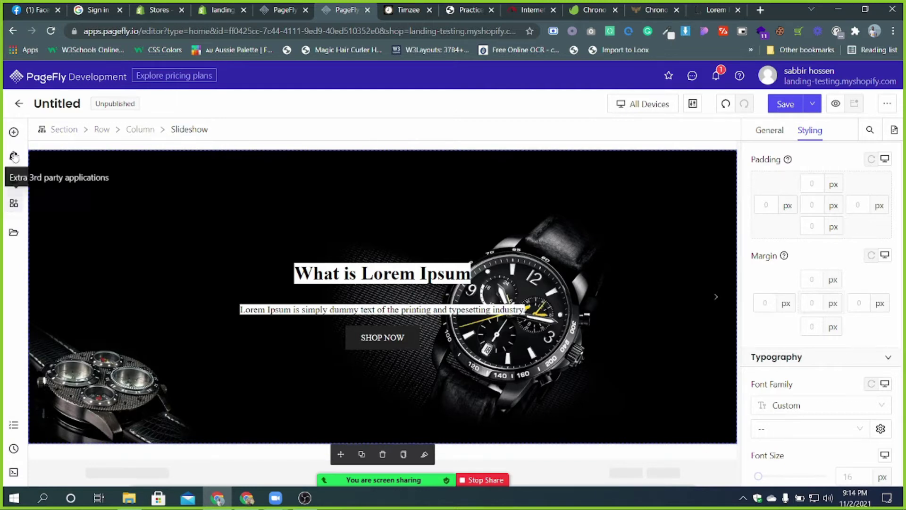
{"action": "left_click", "coordinate": [14, 132]}
{"action": "left_click_drag", "start_coordinate": [219, 170], "coordinate": [581, 460]}
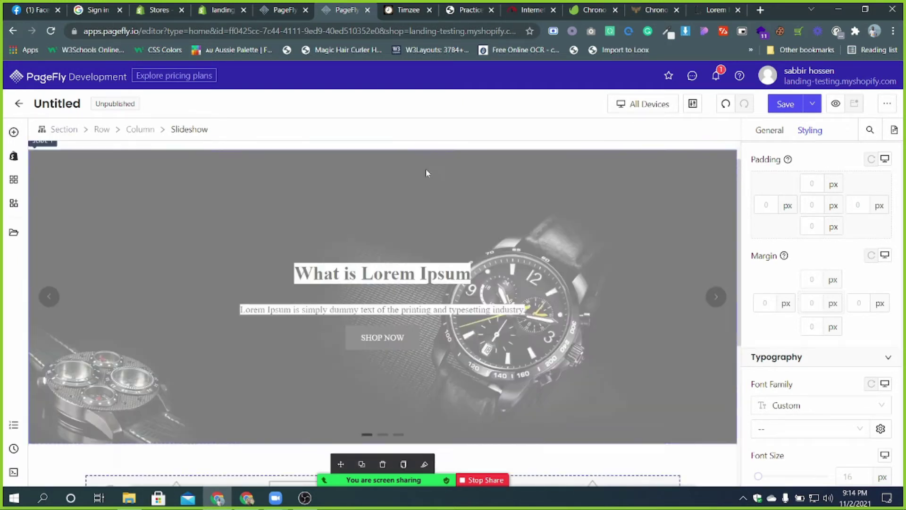
{"action": "scroll", "coordinate": [321, 263], "scroll_direction": "down", "scroll_amount": 5}
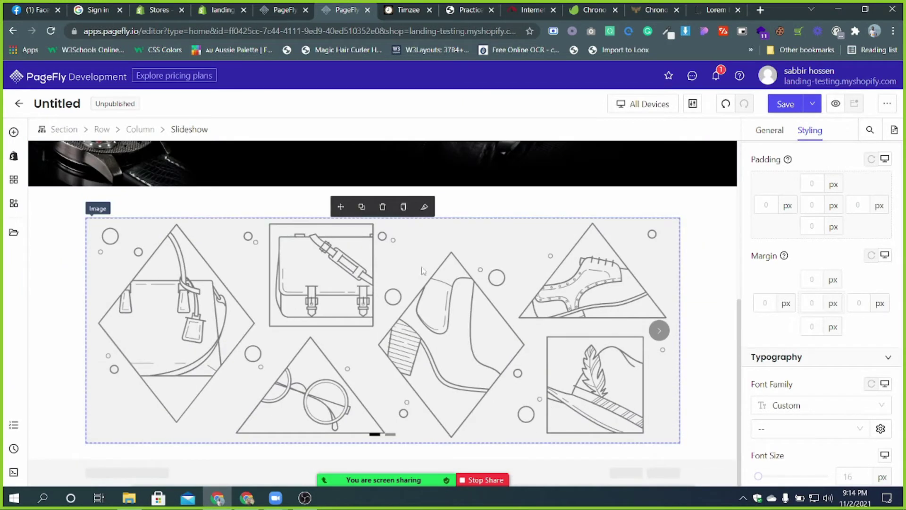
- Turn off the fixed width of the section containing the second slideshow
{"action": "left_click", "coordinate": [66, 298]}
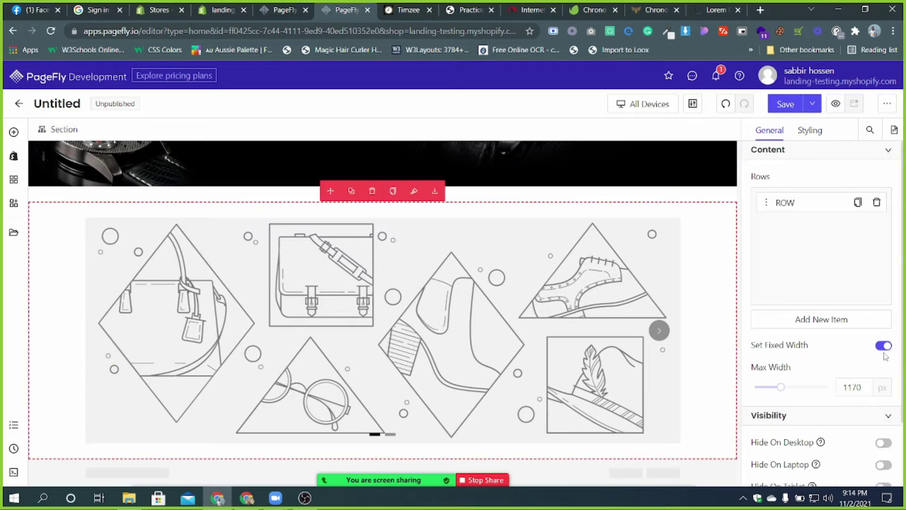
{"action": "left_click", "coordinate": [886, 350]}
{"action": "scroll", "coordinate": [283, 302], "scroll_direction": "down", "scroll_amount": 1}
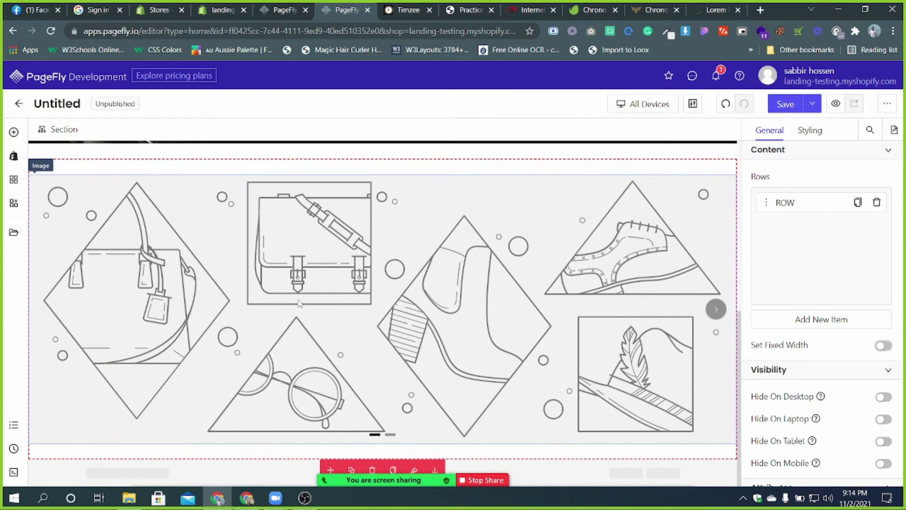
- Replace the placeholder image in SLIDE 1 of the second slideshow with slider__2_2000x from My Images
{"action": "left_click", "coordinate": [278, 303]}
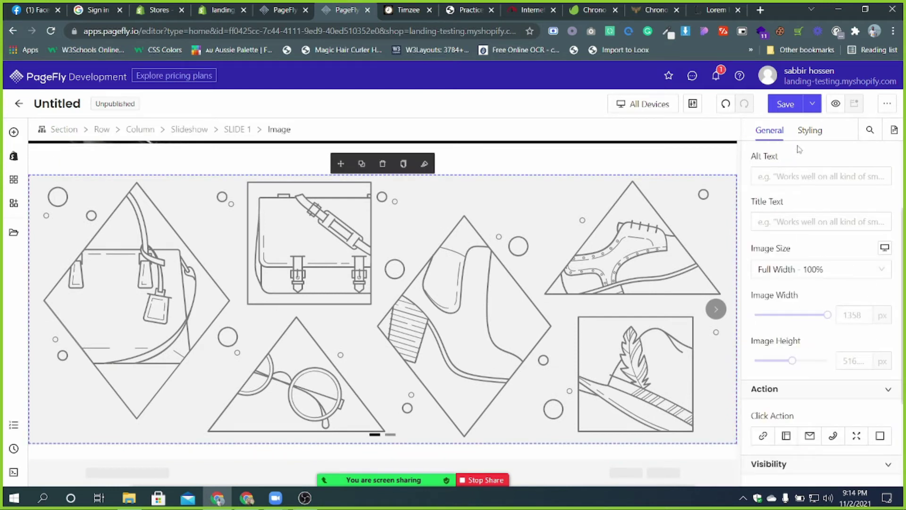
{"action": "left_click", "coordinate": [811, 137]}
{"action": "left_click", "coordinate": [769, 132]}
{"action": "scroll", "coordinate": [856, 289], "scroll_direction": "down", "scroll_amount": 3}
{"action": "scroll", "coordinate": [855, 313], "scroll_direction": "up", "scroll_amount": 6}
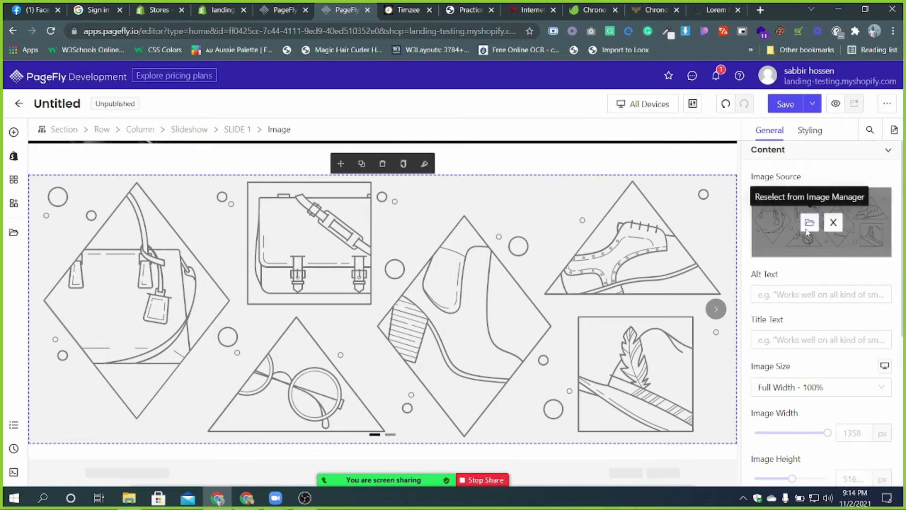
{"action": "left_click", "coordinate": [809, 222]}
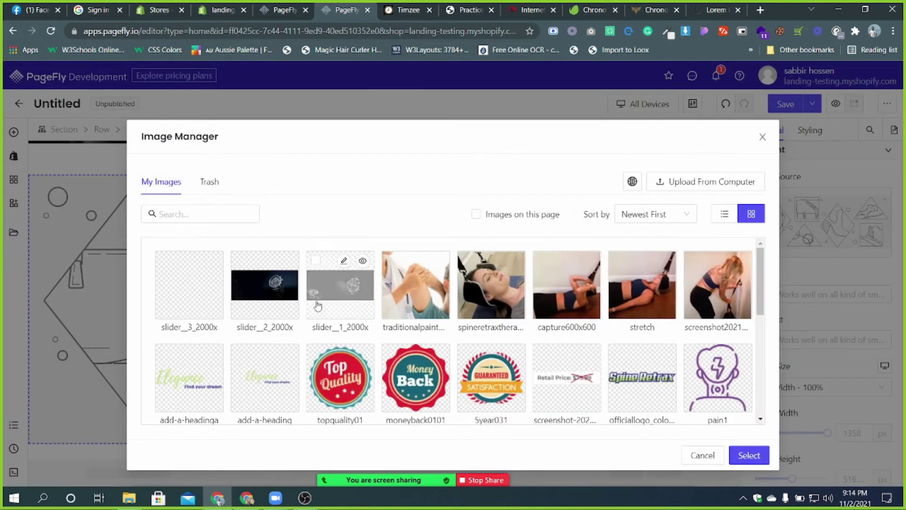
{"action": "left_click", "coordinate": [271, 302]}
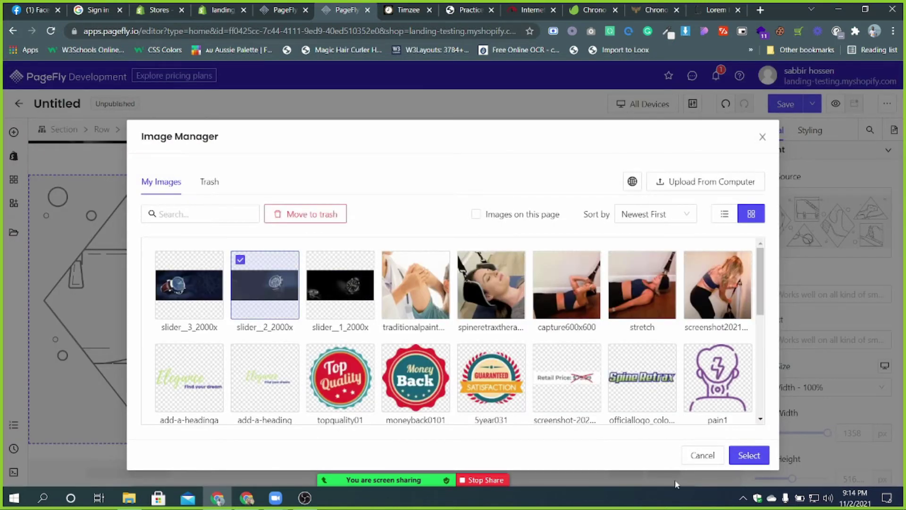
{"action": "left_click", "coordinate": [748, 455]}
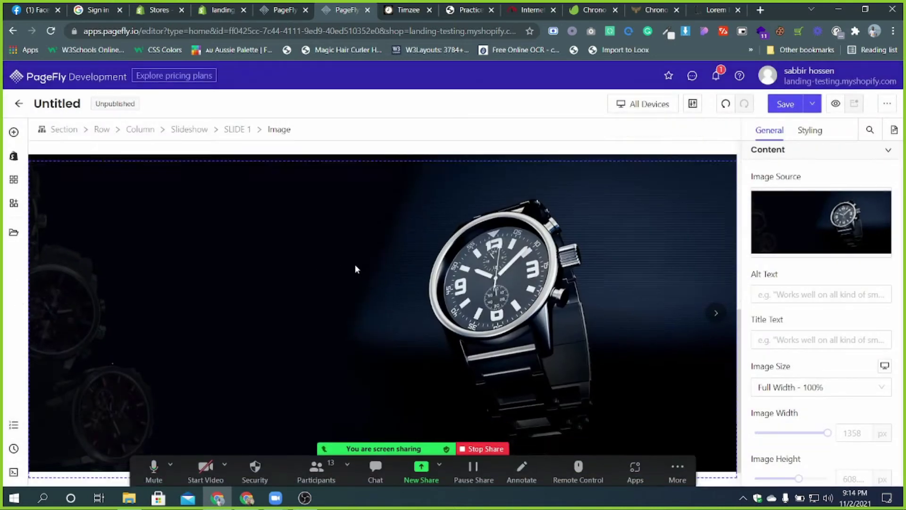
- Try to place a Block layout element over the watch image in SLIDE 1 of the second slideshow
{"action": "scroll", "coordinate": [274, 304], "scroll_direction": "up", "scroll_amount": 3}
{"action": "left_click", "coordinate": [13, 131]}
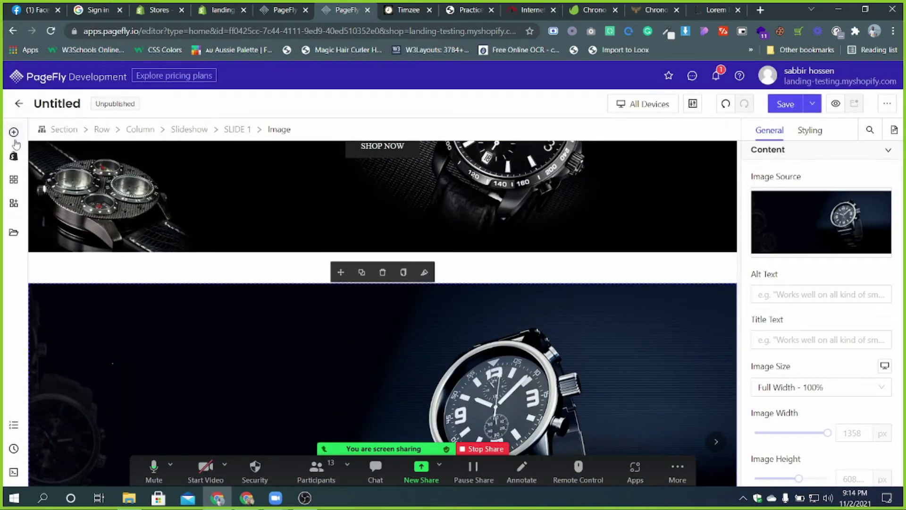
{"action": "left_click", "coordinate": [74, 198]}
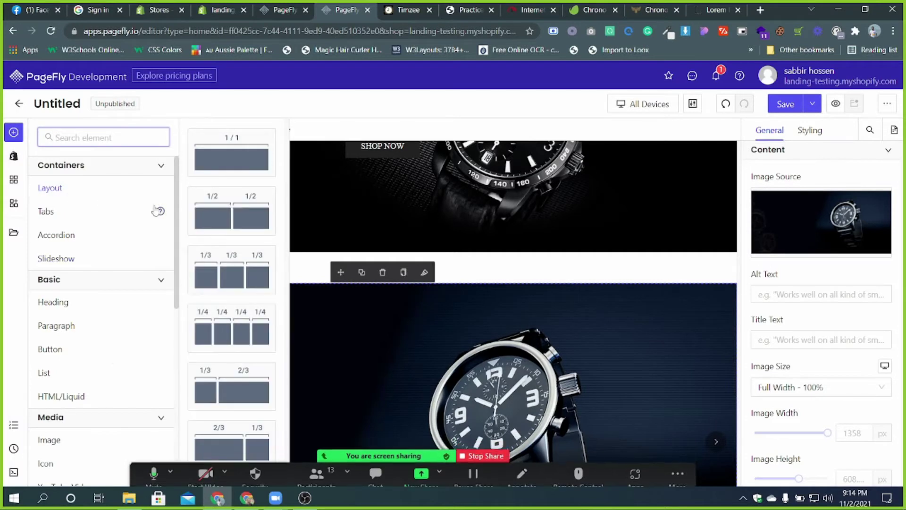
{"action": "scroll", "coordinate": [214, 243], "scroll_direction": "down", "scroll_amount": 3}
{"action": "scroll", "coordinate": [214, 258], "scroll_direction": "down", "scroll_amount": 2}
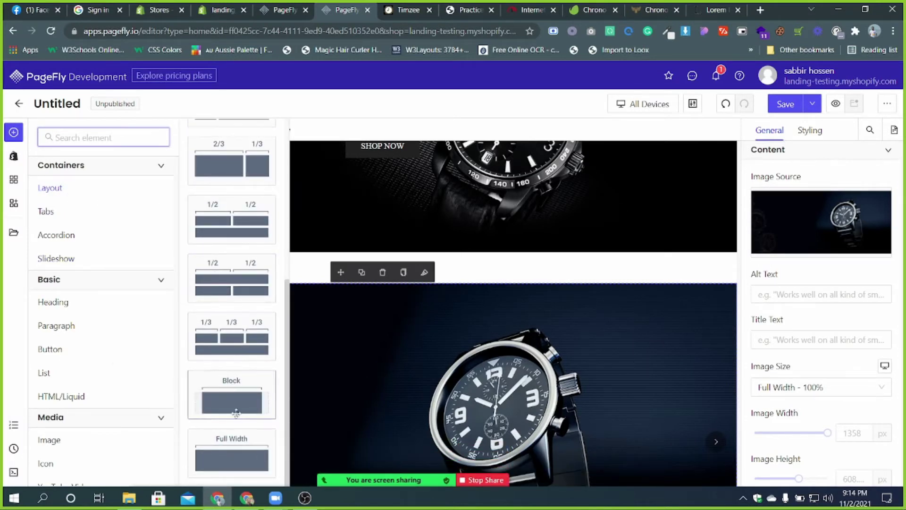
{"action": "left_click_drag", "start_coordinate": [233, 406], "coordinate": [403, 393]}
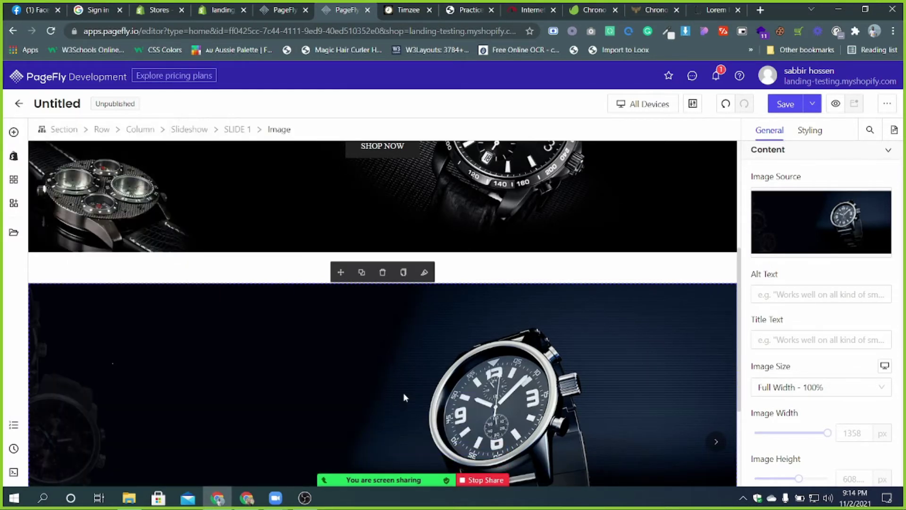
{"action": "scroll", "coordinate": [467, 338], "scroll_direction": "down", "scroll_amount": 3}
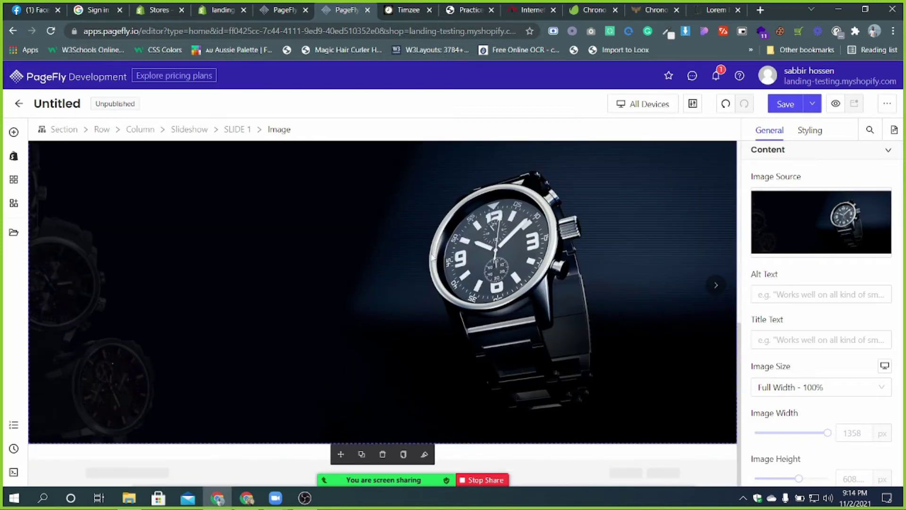
{"action": "left_click", "coordinate": [14, 132]}
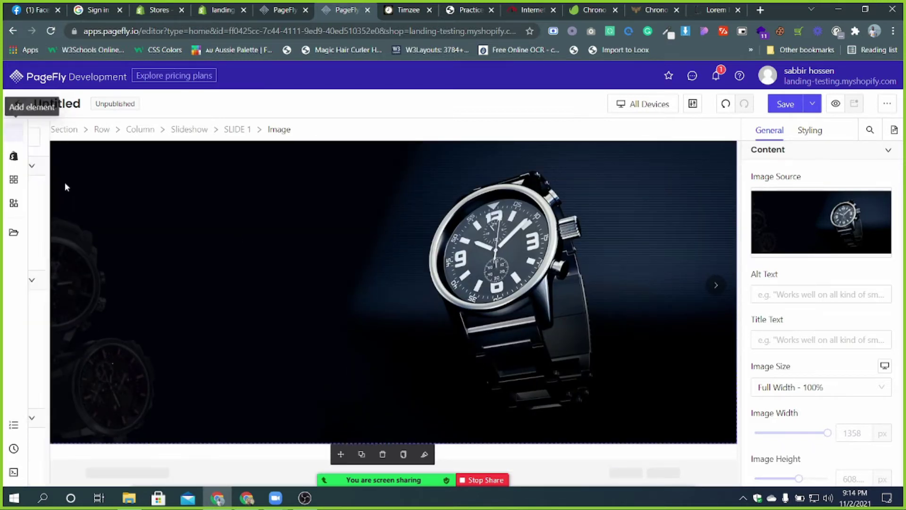
{"action": "scroll", "coordinate": [193, 317], "scroll_direction": "down", "scroll_amount": 6}
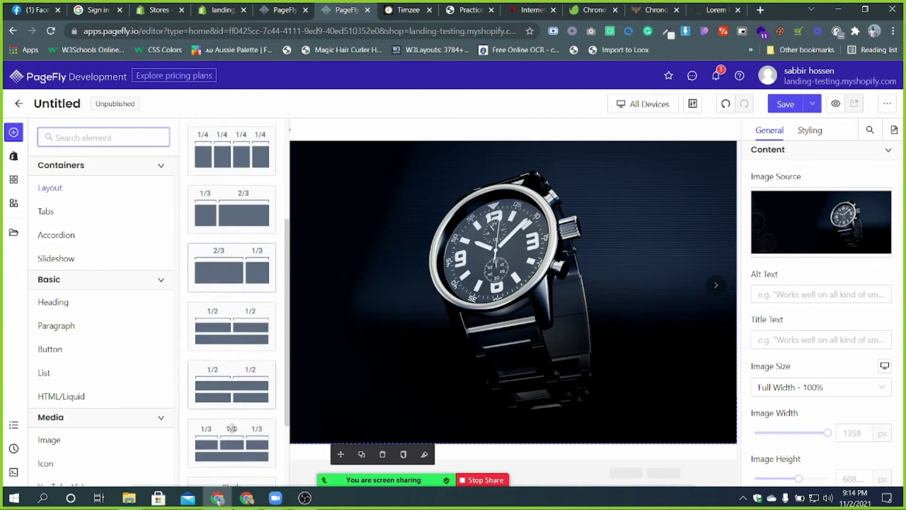
{"action": "left_click_drag", "start_coordinate": [274, 396], "coordinate": [405, 247]}
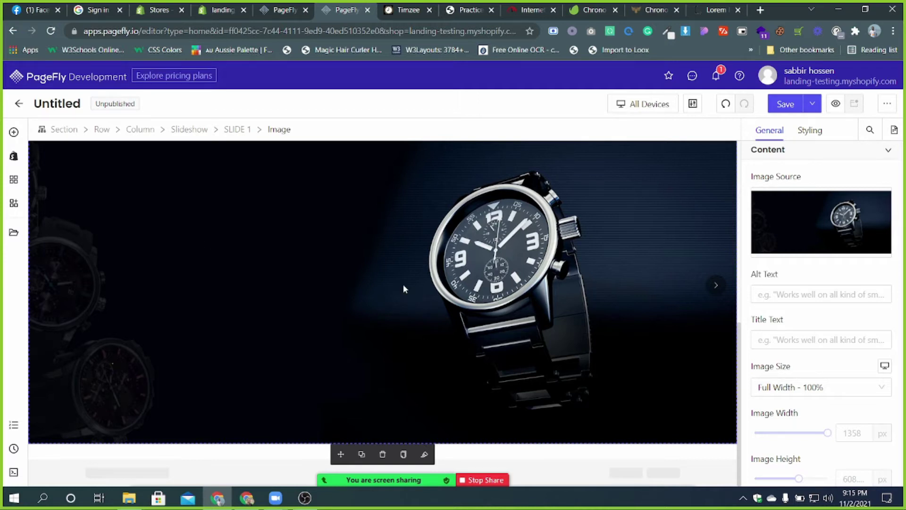
- Undo the image replacement in SLIDE 1 of the second slideshow
{"action": "scroll", "coordinate": [403, 289], "scroll_direction": "up", "scroll_amount": 3}
{"action": "left_click", "coordinate": [236, 129]}
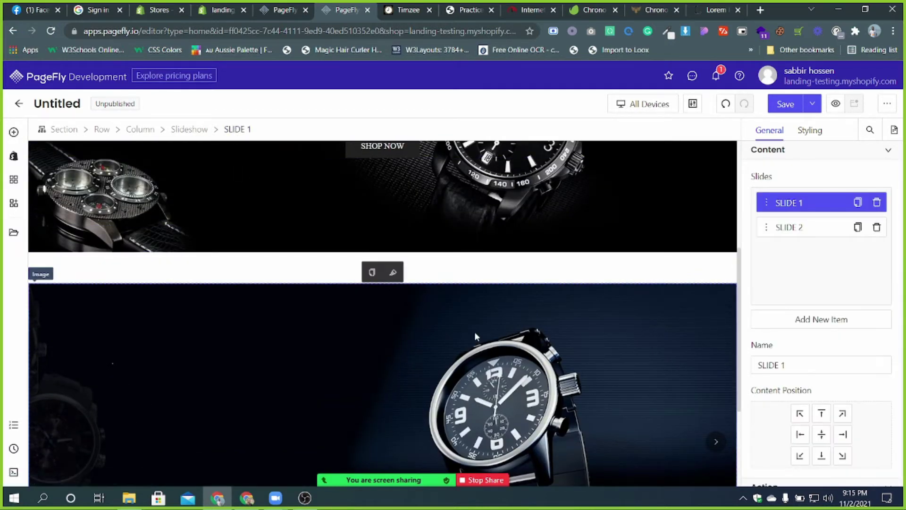
{"action": "scroll", "coordinate": [475, 334], "scroll_direction": "down", "scroll_amount": 2}
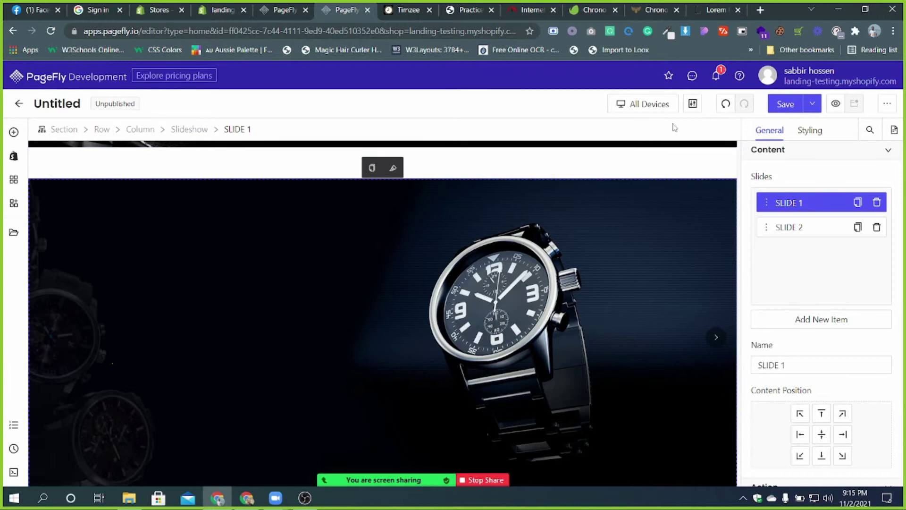
{"action": "left_click", "coordinate": [726, 103]}
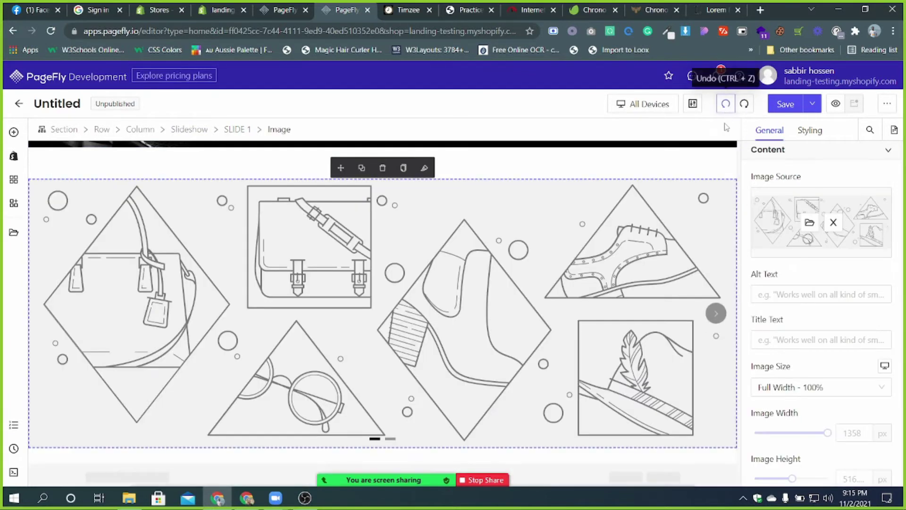
- Try slider__3_2000x as the background image of SLIDE 1 in the second slideshow, and undo it
{"action": "left_click", "coordinate": [239, 131]}
{"action": "left_click", "coordinate": [810, 132]}
{"action": "scroll", "coordinate": [821, 273], "scroll_direction": "down", "scroll_amount": 7}
{"action": "left_click", "coordinate": [820, 244]}
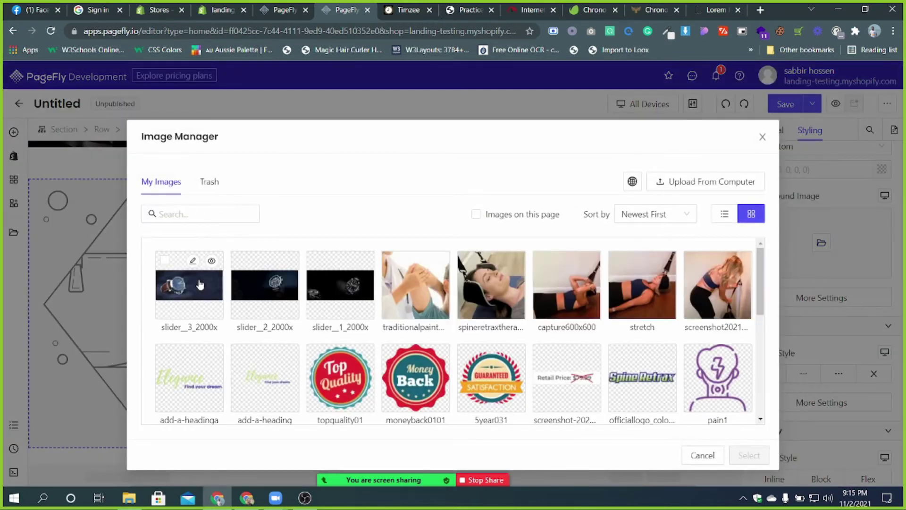
{"action": "left_click", "coordinate": [198, 284]}
{"action": "left_click", "coordinate": [749, 456]}
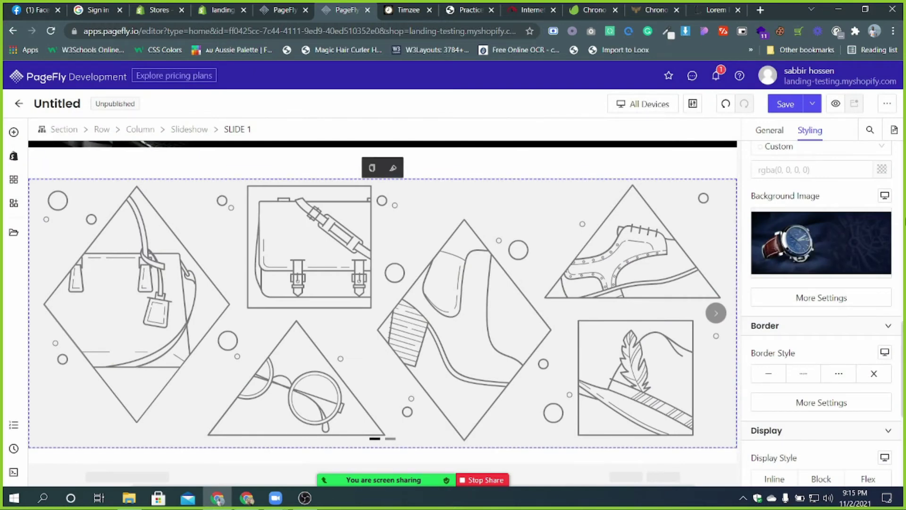
{"action": "left_click", "coordinate": [728, 107]}
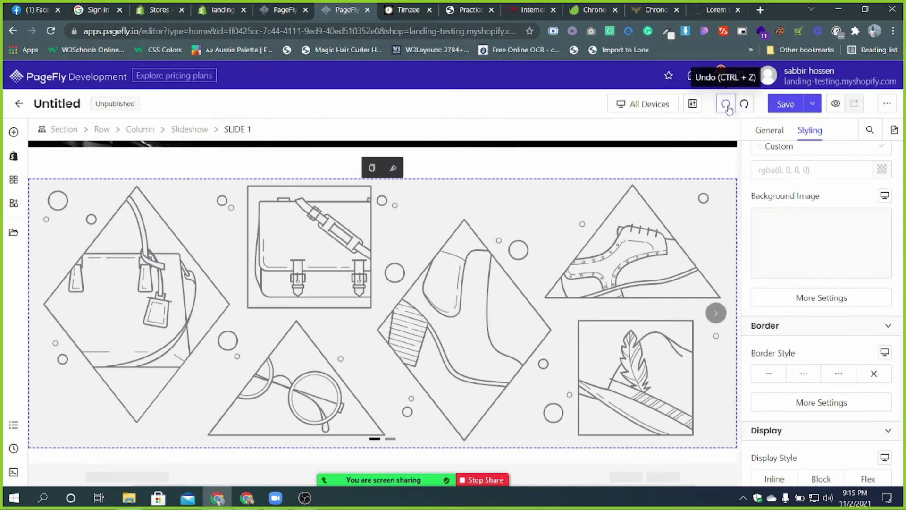
- Replace the placeholder image in SLIDE 1 of the second slideshow with slider__3_2000x from My Images
{"action": "scroll", "coordinate": [840, 250], "scroll_direction": "up", "scroll_amount": 6}
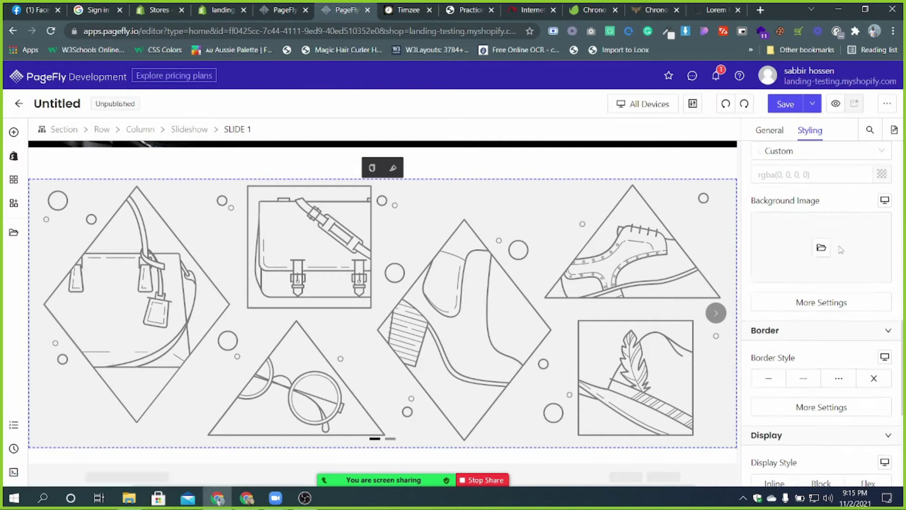
{"action": "left_click", "coordinate": [769, 130]}
{"action": "left_click", "coordinate": [332, 309]}
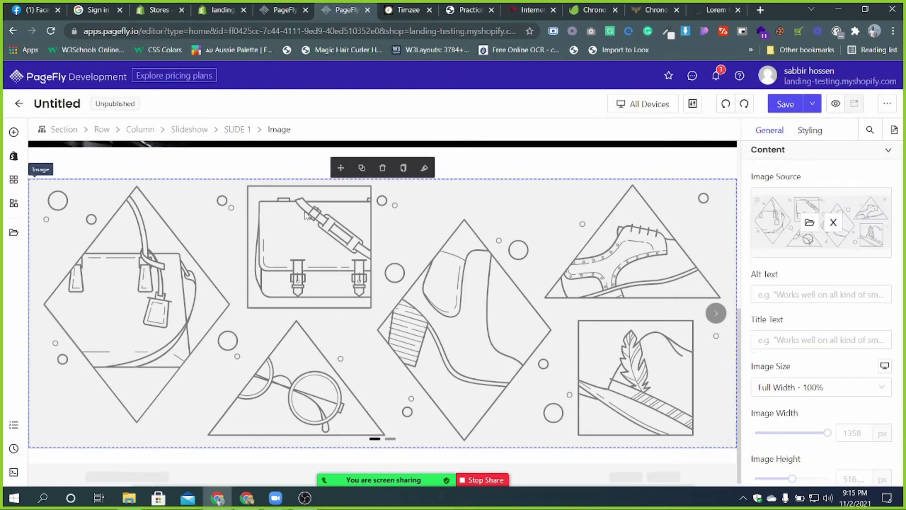
{"action": "left_click", "coordinate": [810, 222]}
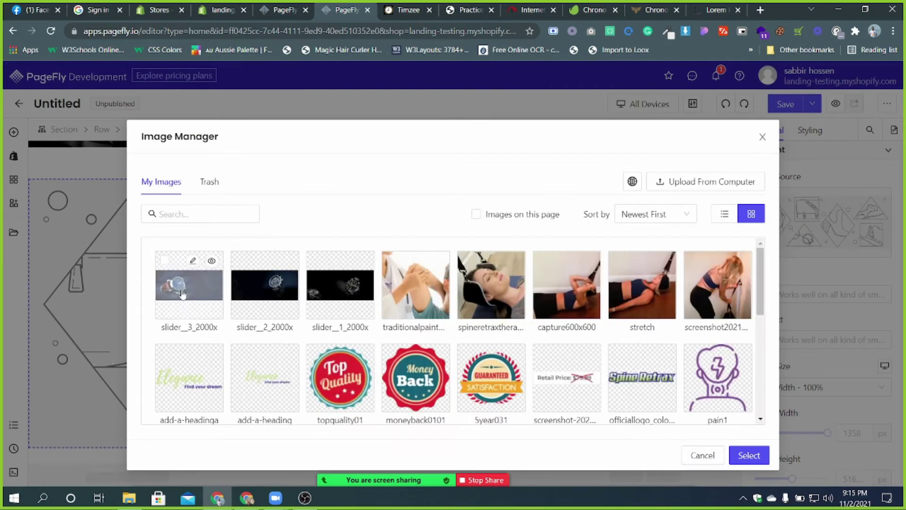
{"action": "left_click", "coordinate": [745, 456]}
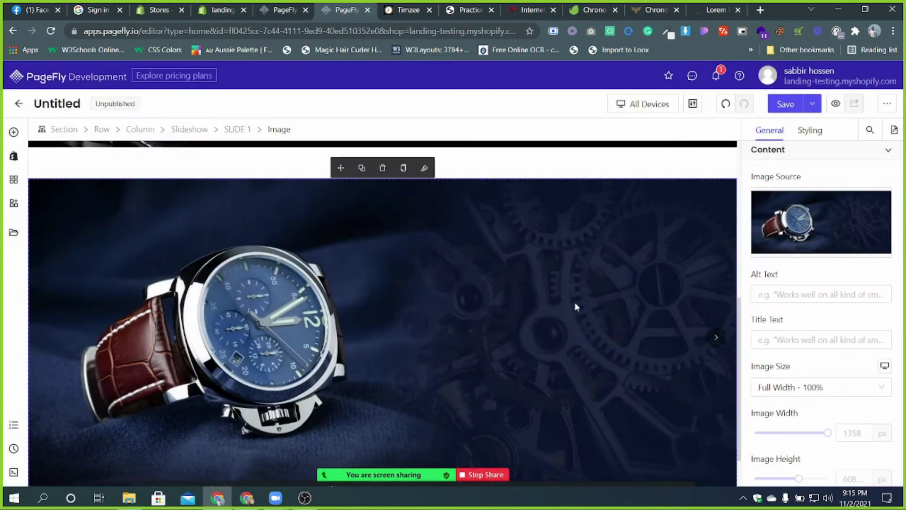
- Try to place a Block layout element over the gear area of the watch image in SLIDE 1 of the second slideshow
{"action": "left_click", "coordinate": [14, 132]}
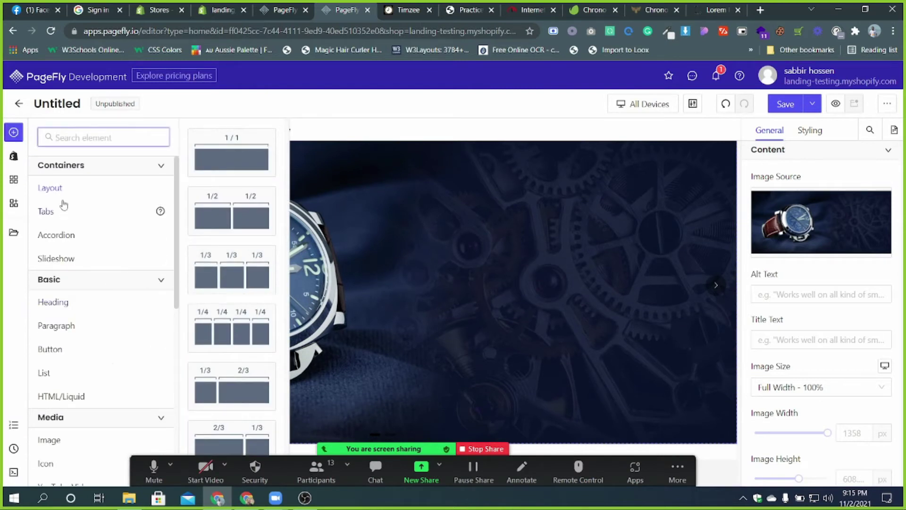
{"action": "scroll", "coordinate": [238, 290], "scroll_direction": "down", "scroll_amount": 2}
{"action": "left_click_drag", "start_coordinate": [400, 386], "coordinate": [498, 245]}
{"action": "scroll", "coordinate": [511, 276], "scroll_direction": "down", "scroll_amount": 3}
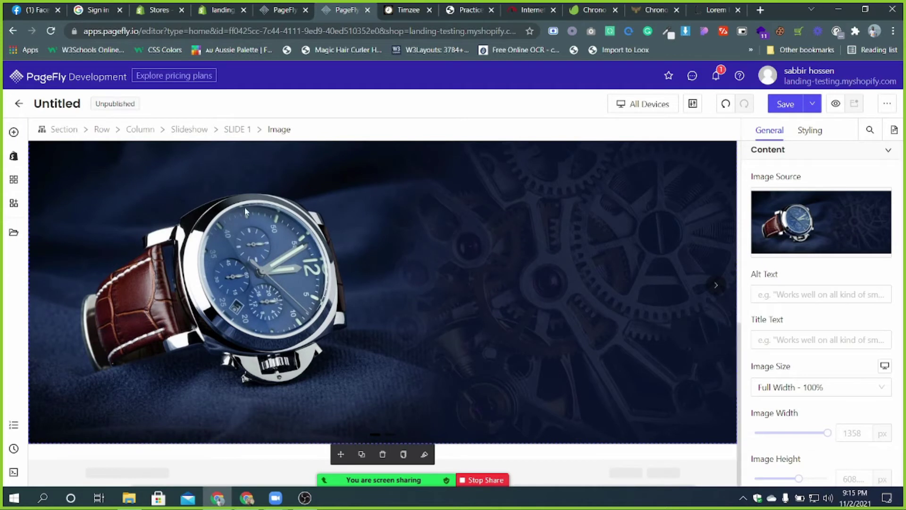
{"action": "left_click", "coordinate": [14, 132]}
{"action": "scroll", "coordinate": [232, 406], "scroll_direction": "down", "scroll_amount": 3}
{"action": "left_click_drag", "start_coordinate": [246, 398], "coordinate": [550, 315]}
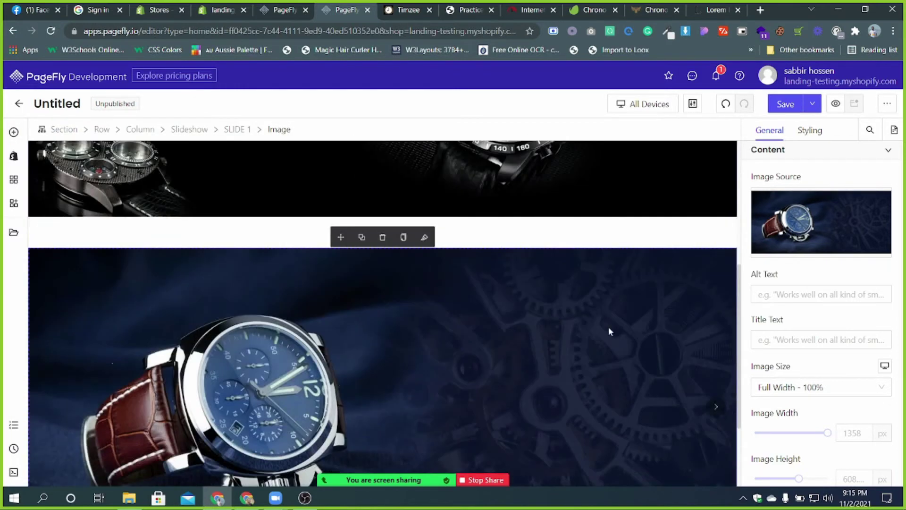
- View SLIDE 2 of the second slideshow and return to SLIDE 1
{"action": "left_click", "coordinate": [713, 405]}
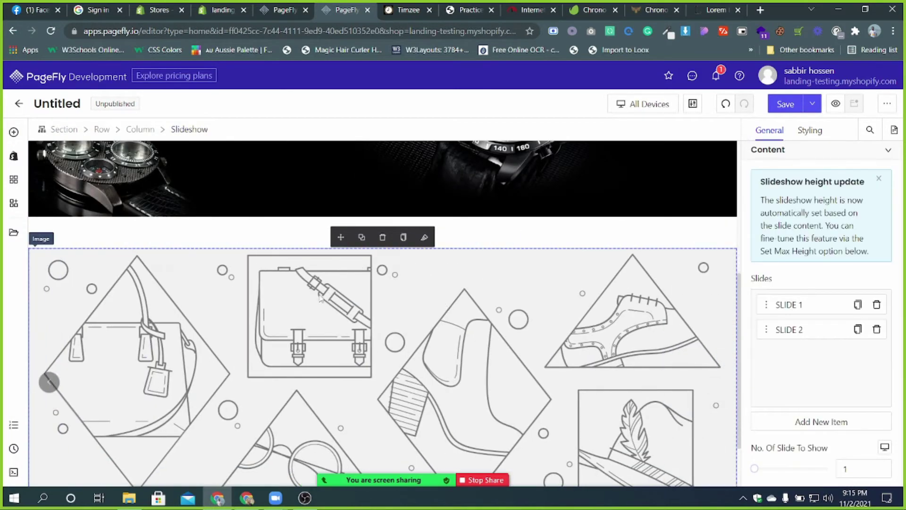
{"action": "left_click", "coordinate": [320, 296]}
{"action": "left_click", "coordinate": [199, 129]}
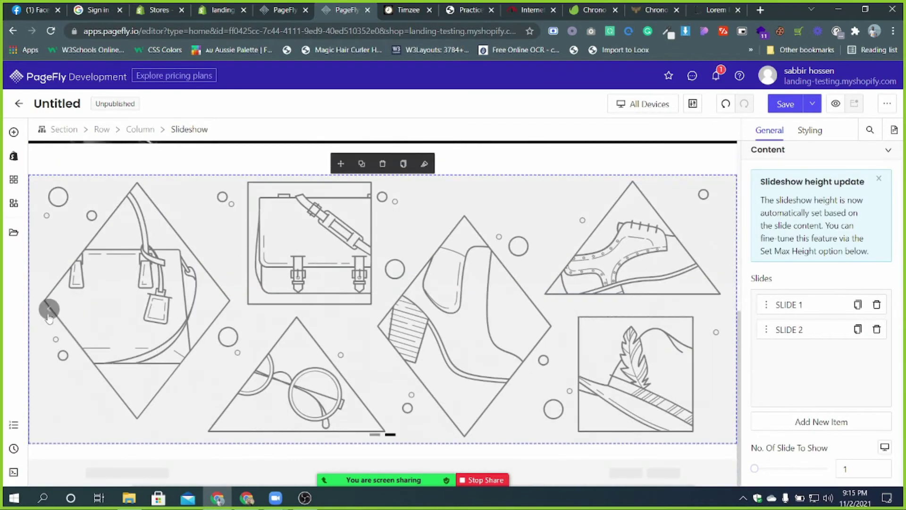
{"action": "left_click", "coordinate": [49, 309]}
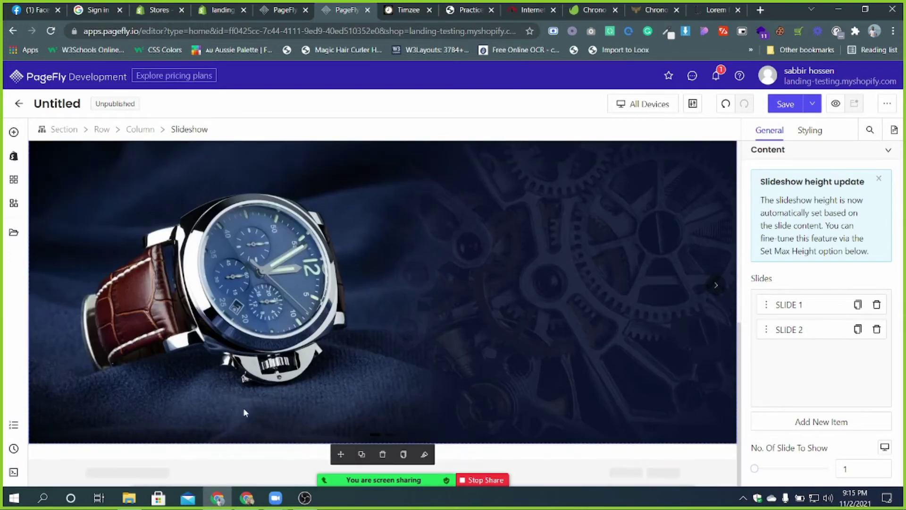
{"action": "left_click", "coordinate": [13, 131]}
{"action": "scroll", "coordinate": [253, 321], "scroll_direction": "down", "scroll_amount": 6}
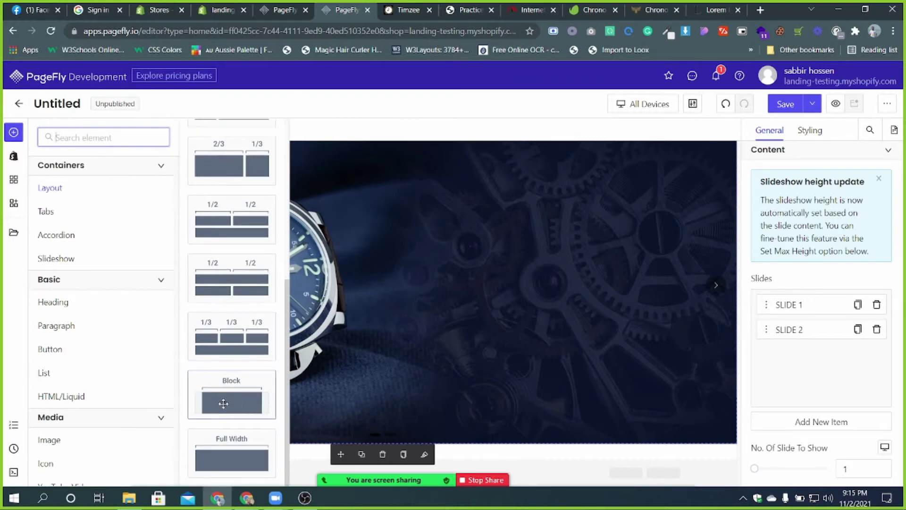
{"action": "left_click", "coordinate": [715, 288]}
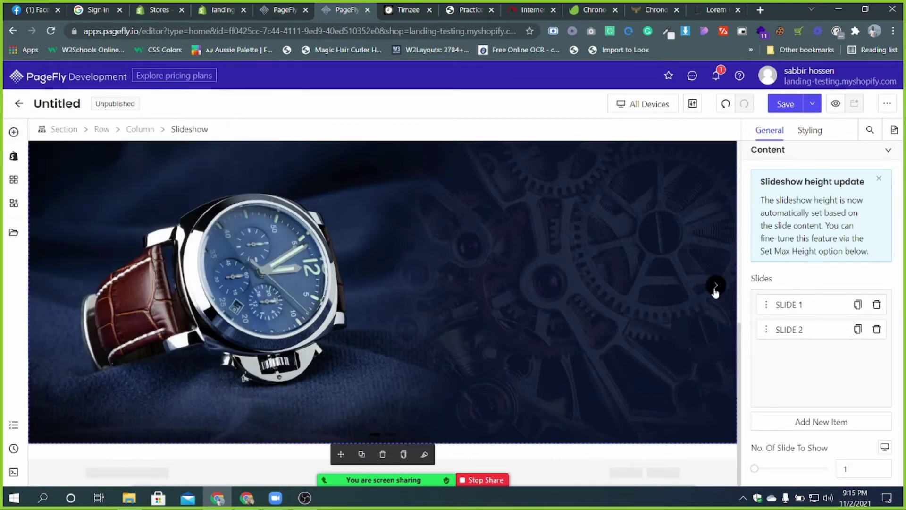
{"action": "scroll", "coordinate": [680, 334], "scroll_direction": "up", "scroll_amount": 1}
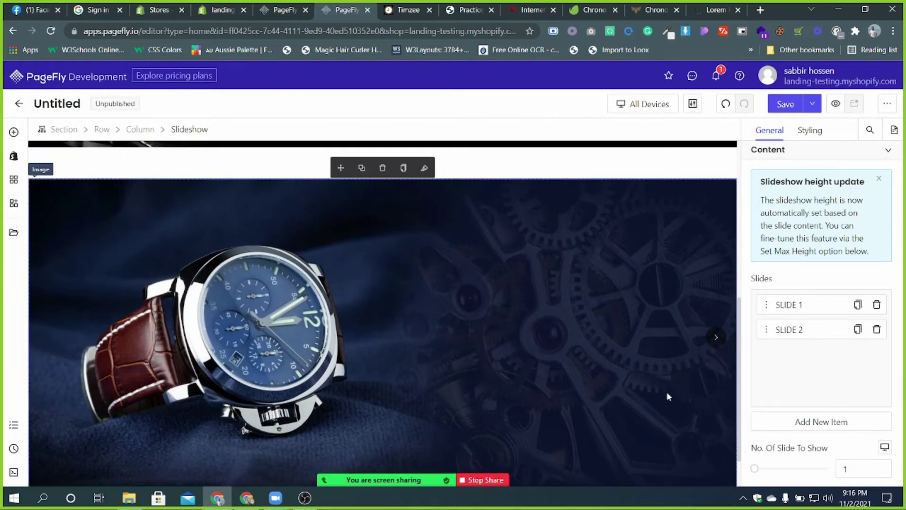
{"action": "left_click", "coordinate": [304, 498]}
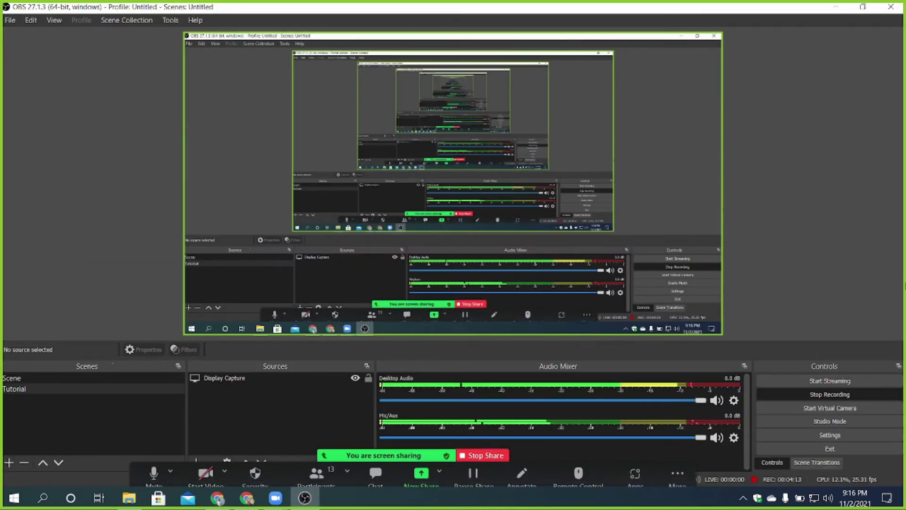
{"action": "left_click", "coordinate": [808, 394]}
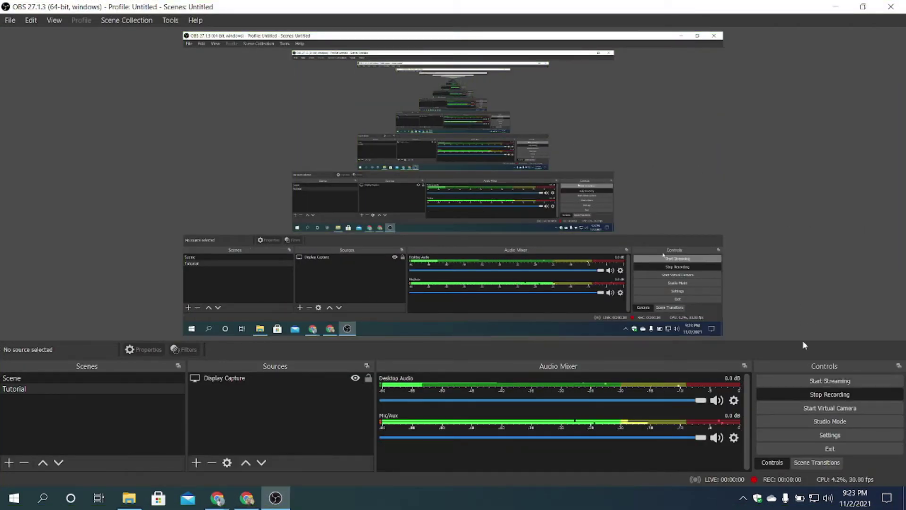
{"action": "left_click", "coordinate": [831, 11]}
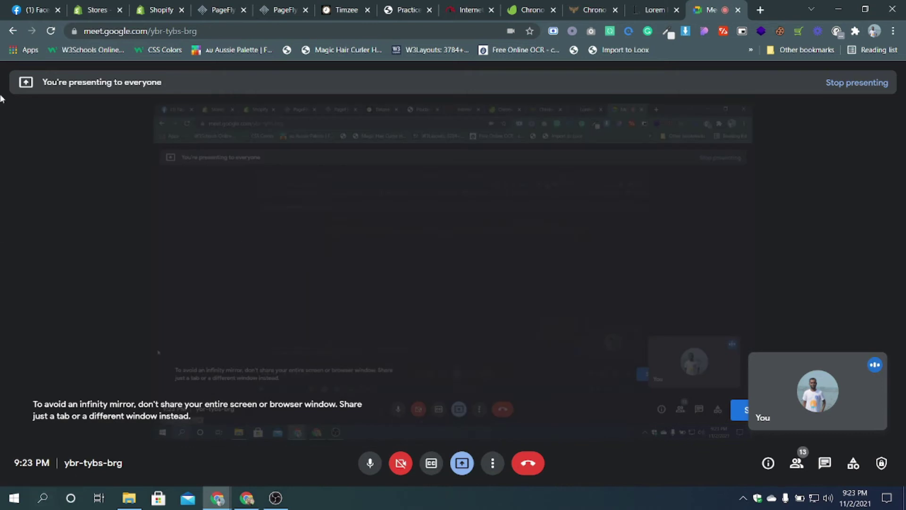
- Switch to the PageFly editor and bring SLIDE 2 of the hero slideshow into view
{"action": "left_click", "coordinate": [282, 11]}
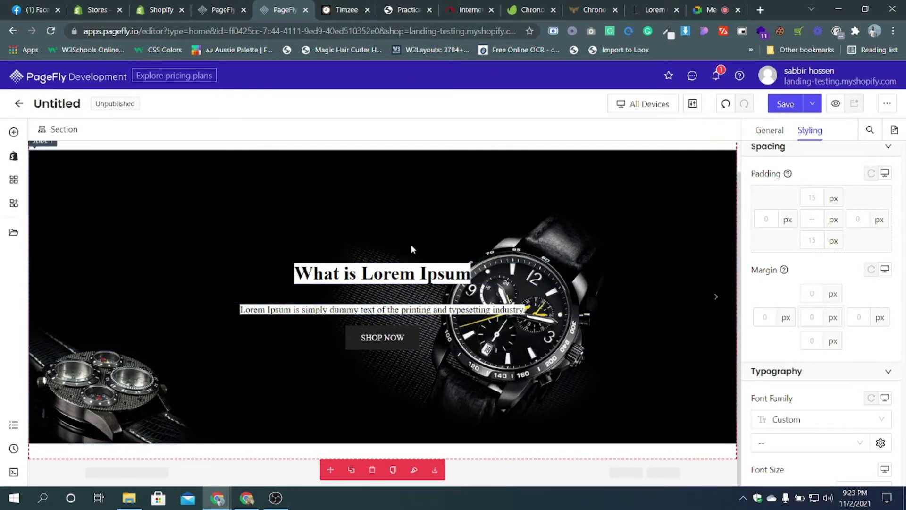
{"action": "left_click", "coordinate": [498, 336]}
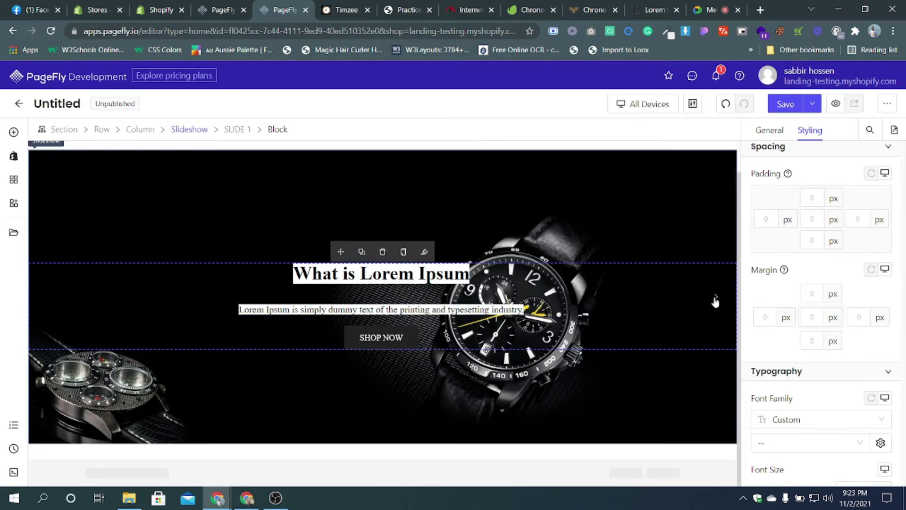
{"action": "left_click", "coordinate": [715, 300]}
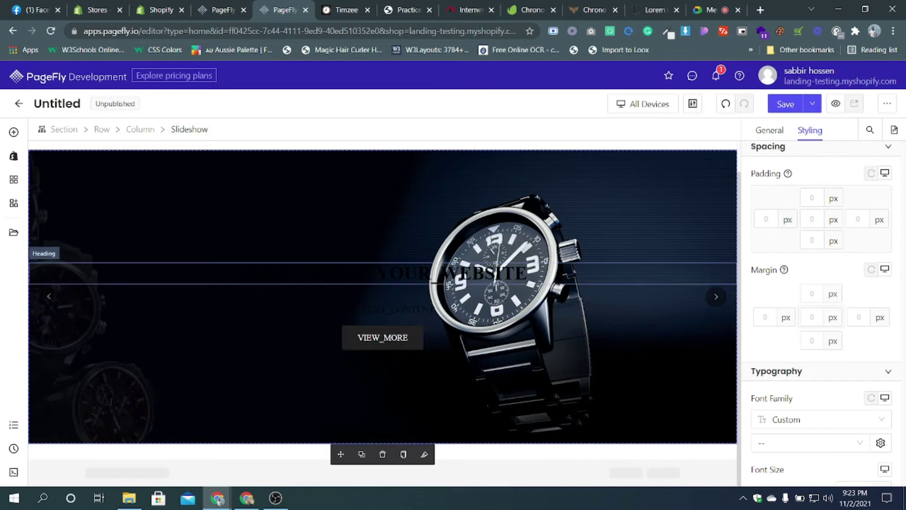
- Admit the waiting participant to the Google Meet call and return to the PageFly editor
{"action": "left_click", "coordinate": [708, 13]}
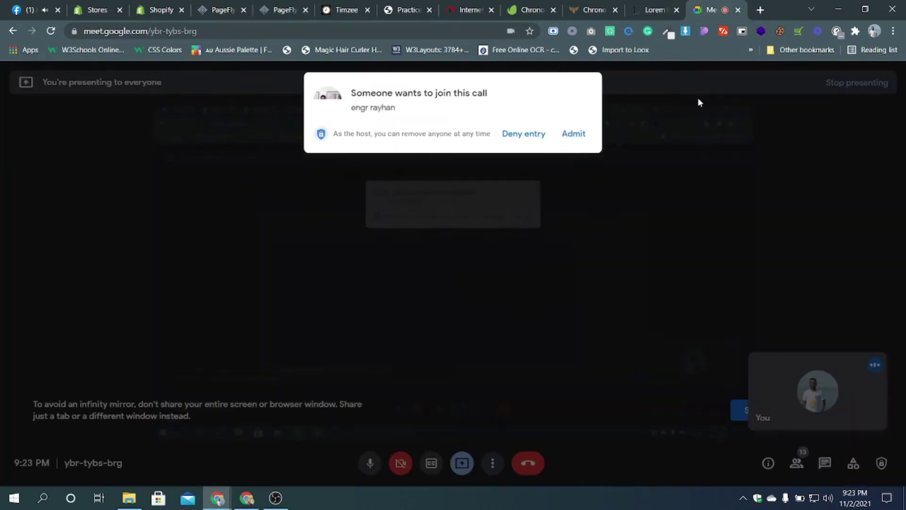
{"action": "left_click", "coordinate": [575, 133]}
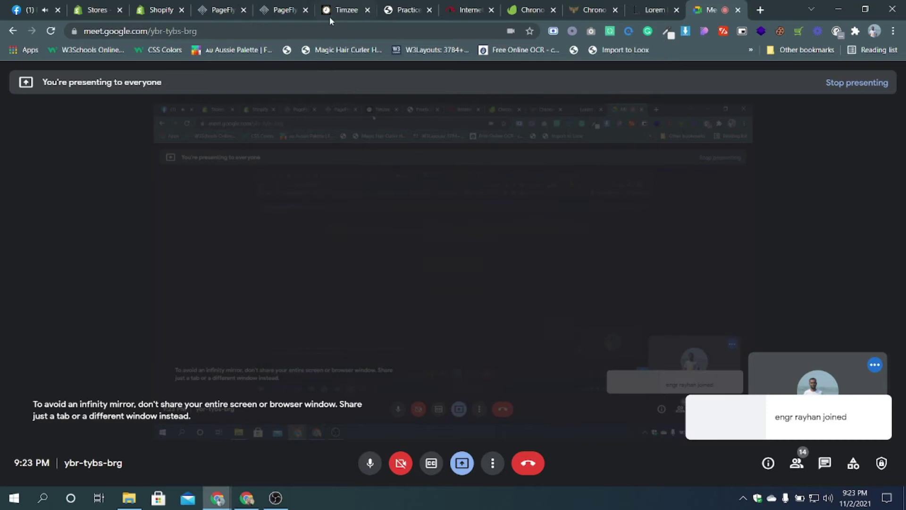
{"action": "left_click", "coordinate": [283, 10]}
- Copy the title "Why do we use it?" from lipsum.com and replace SLIDE 2's heading text with it
{"action": "left_click", "coordinate": [656, 10]}
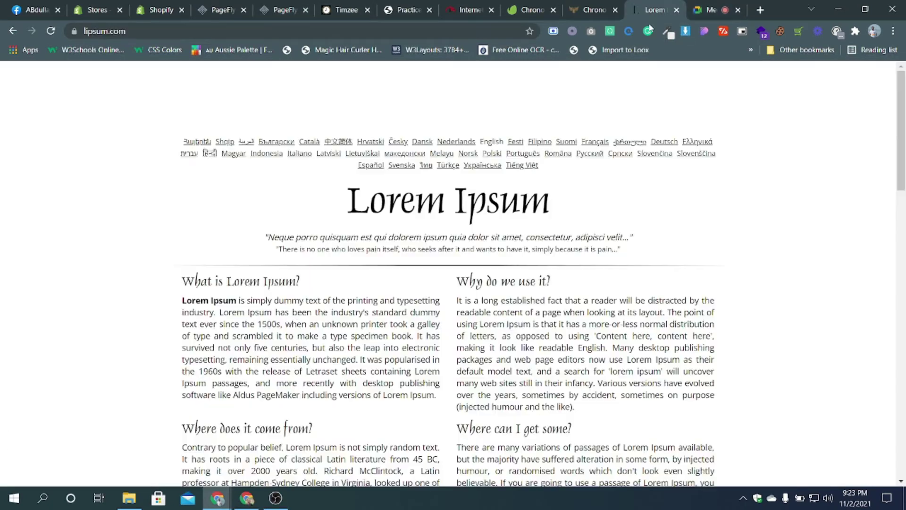
{"action": "double_click", "coordinate": [475, 312]}
{"action": "left_click_drag", "start_coordinate": [457, 281], "coordinate": [536, 285]}
{"action": "key", "text": "ctrl+c"}
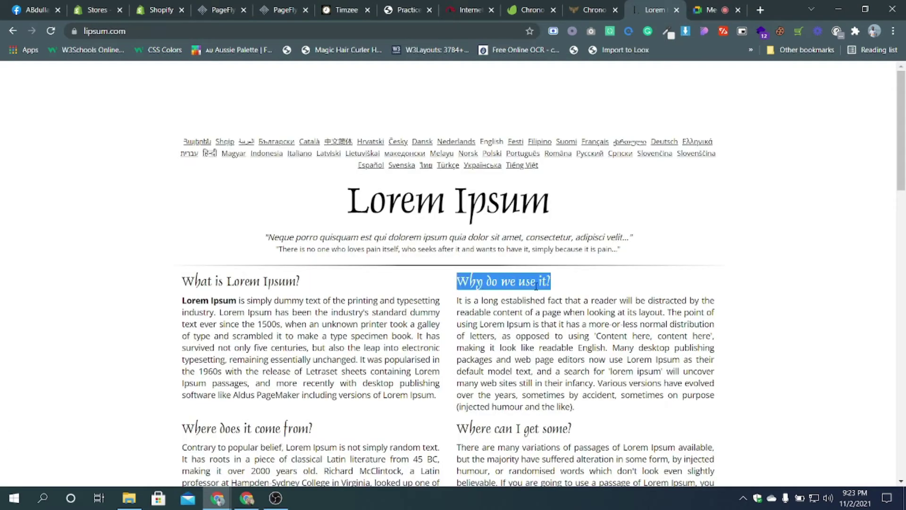
{"action": "left_click", "coordinate": [278, 15]}
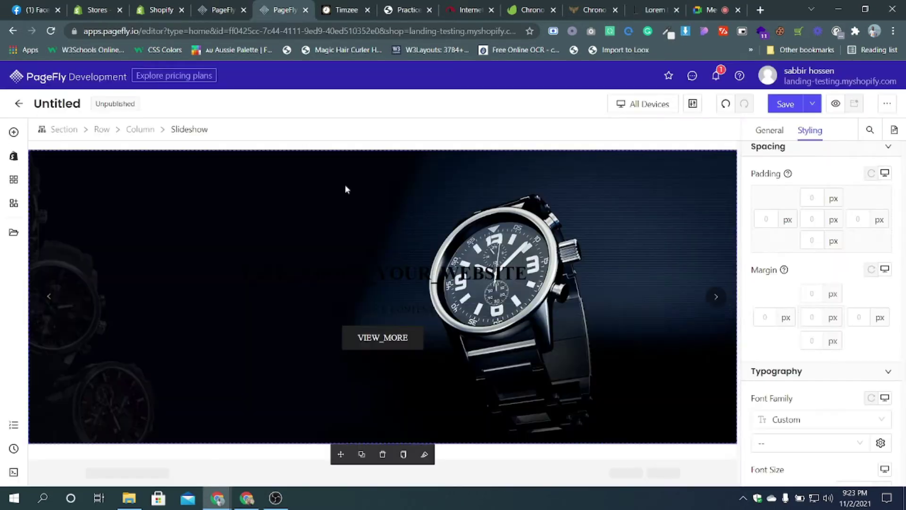
{"action": "left_click", "coordinate": [382, 273]}
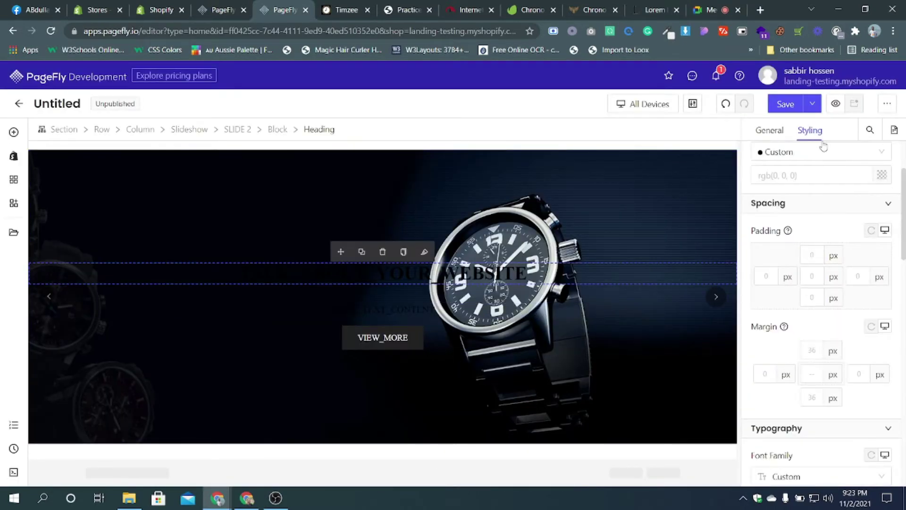
{"action": "left_click", "coordinate": [770, 130]}
{"action": "key", "text": "ctrl+a"}
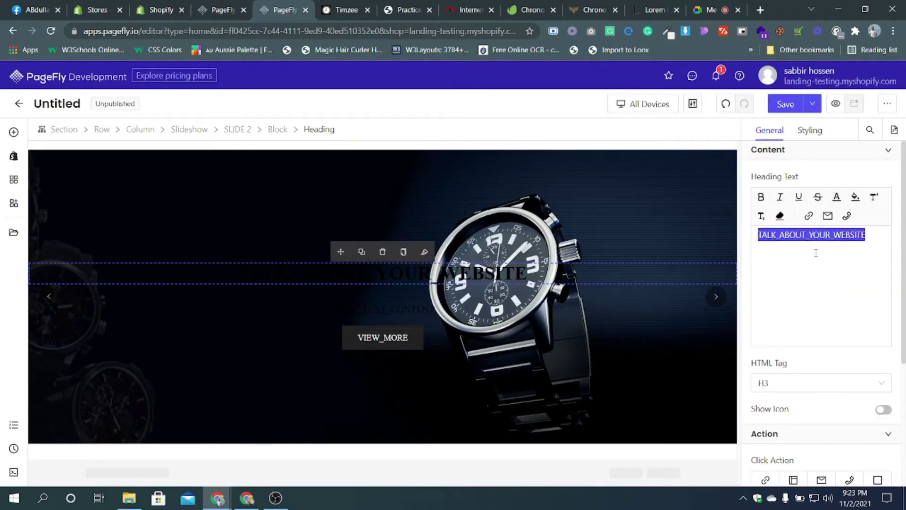
{"action": "key", "text": "ctrl+v"}
- Replace SLIDE 2's paragraph text with the lipsum.com passage running from "is a long established fact" to "as opposed to usin"
{"action": "left_click", "coordinate": [653, 10]}
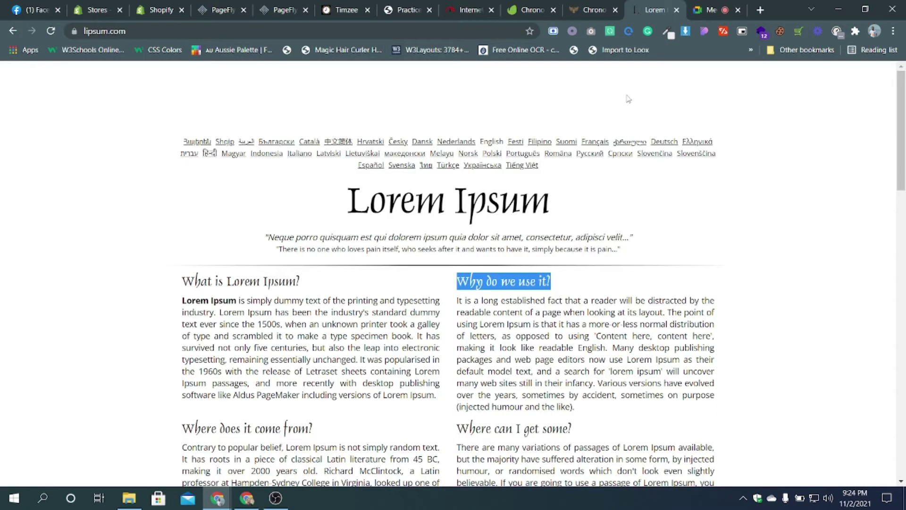
{"action": "left_click", "coordinate": [516, 325]}
{"action": "left_click_drag", "start_coordinate": [468, 300], "coordinate": [588, 335]}
{"action": "key", "text": "ctrl+c"}
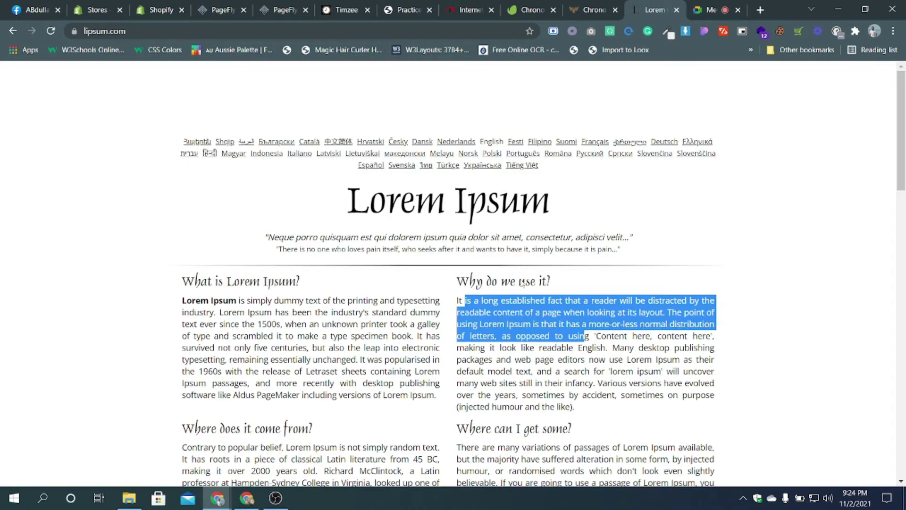
{"action": "left_click", "coordinate": [280, 9]}
{"action": "left_click", "coordinate": [389, 311]}
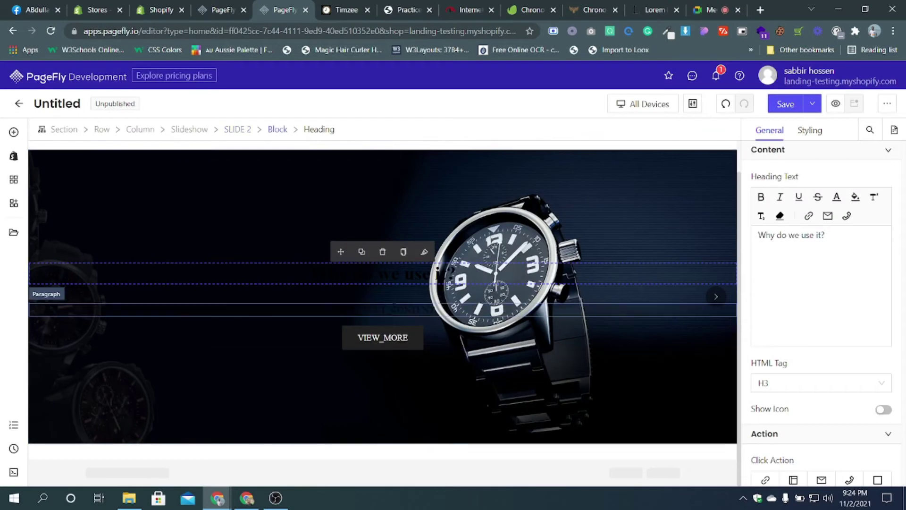
{"action": "triple_click", "coordinate": [794, 251]}
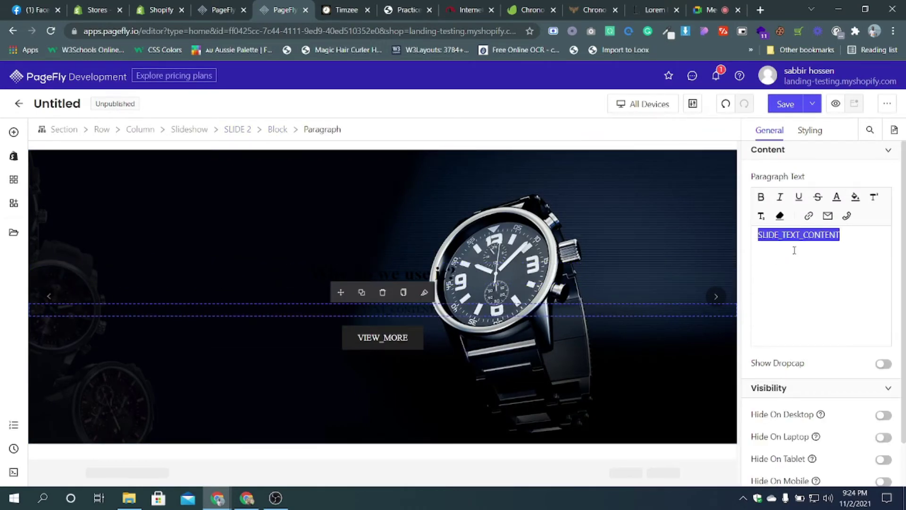
{"action": "key", "text": "ctrl+v"}
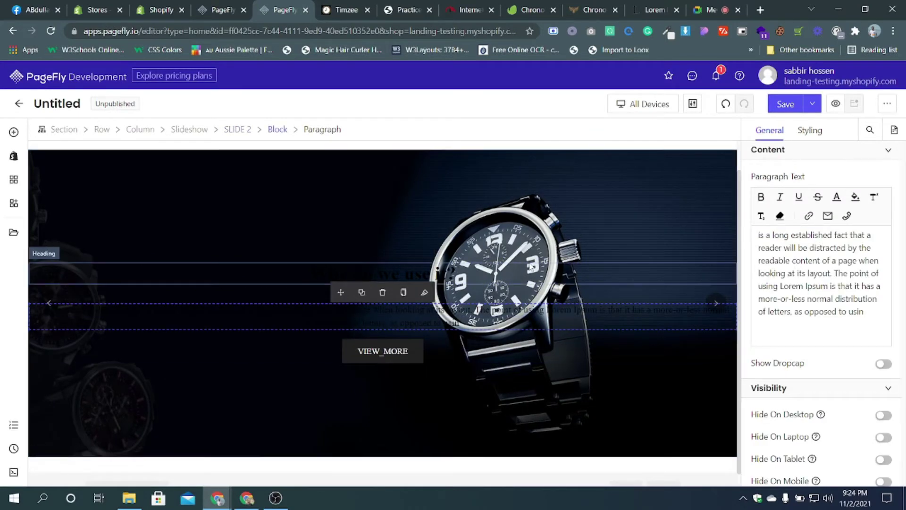
{"action": "left_click", "coordinate": [277, 131]}
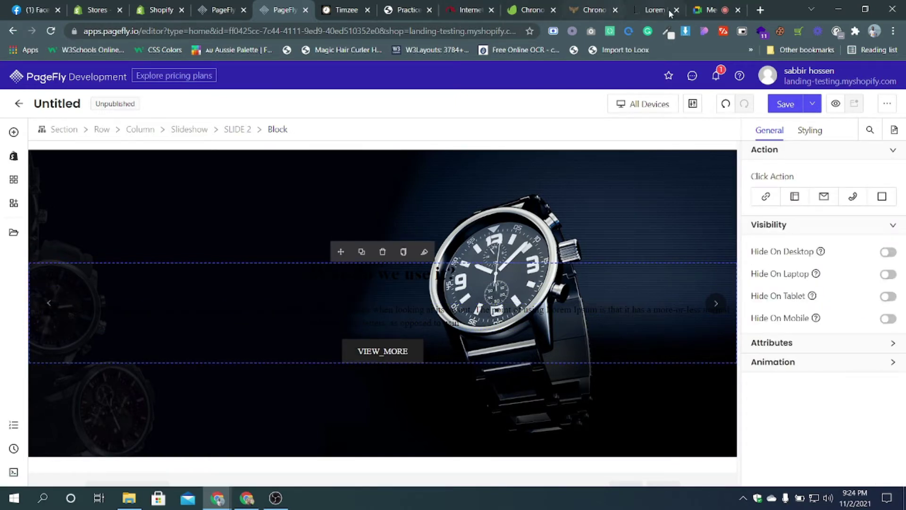
{"action": "left_click", "coordinate": [708, 10]}
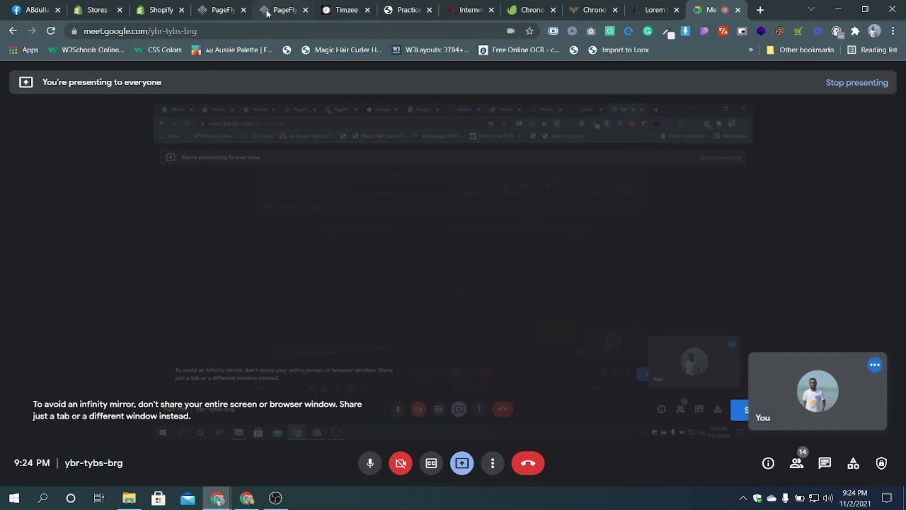
{"action": "left_click", "coordinate": [281, 9]}
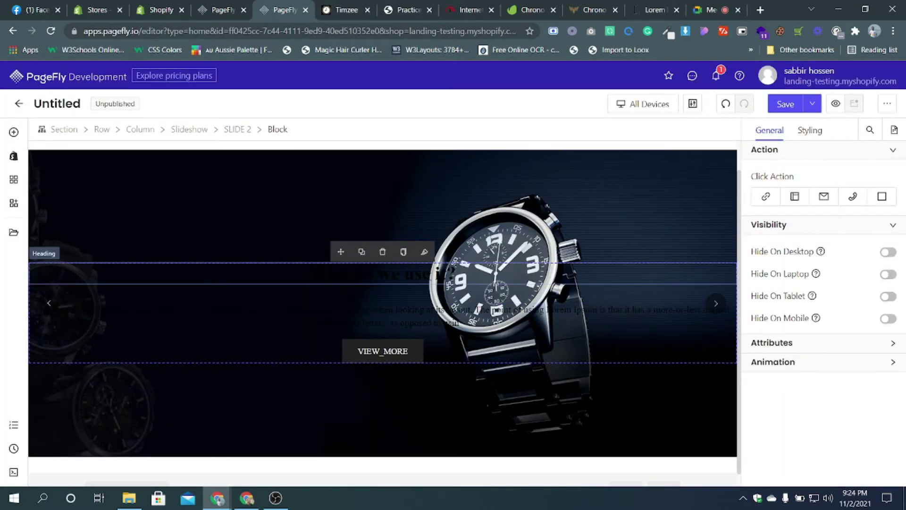
- Set the content color of SLIDE 2's heading and paragraph to white, rgb(255, 255, 255)
{"action": "left_click", "coordinate": [430, 278]}
{"action": "left_click", "coordinate": [810, 131]}
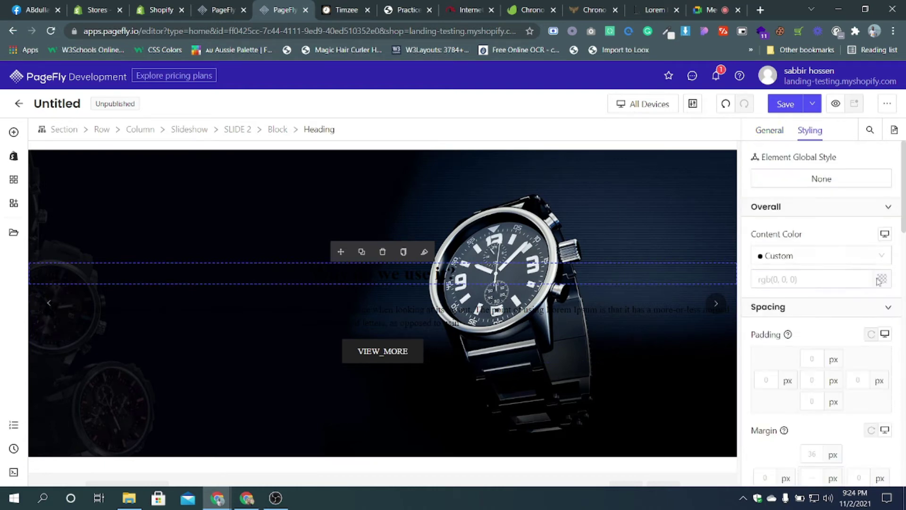
{"action": "left_click", "coordinate": [881, 278]}
{"action": "left_click", "coordinate": [713, 355]}
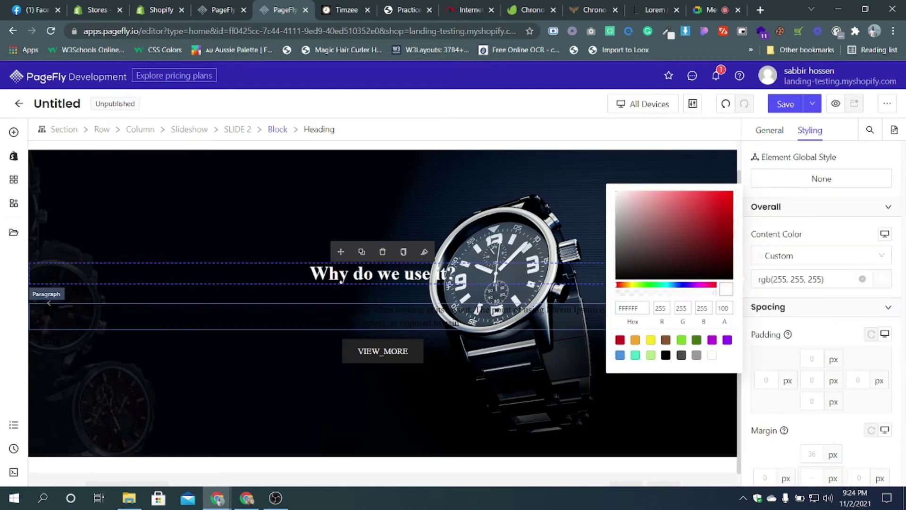
{"action": "left_click", "coordinate": [882, 282]}
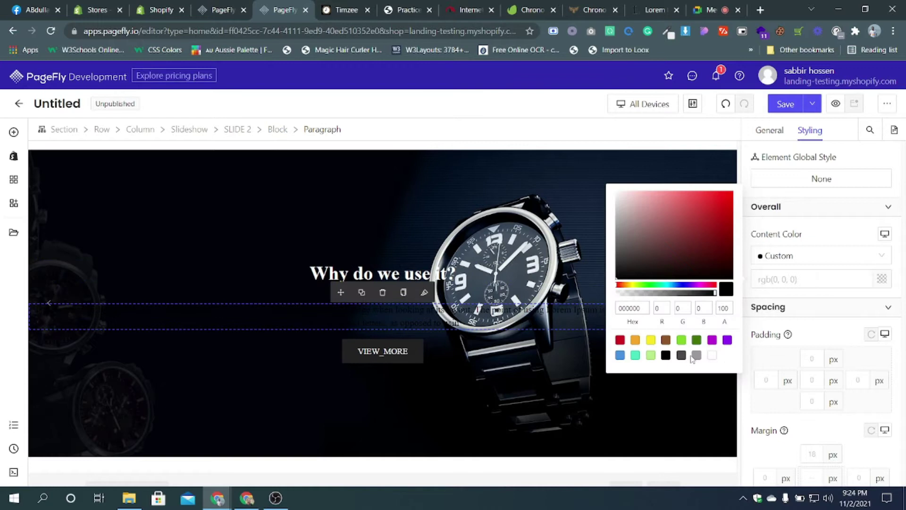
{"action": "left_click", "coordinate": [716, 355]}
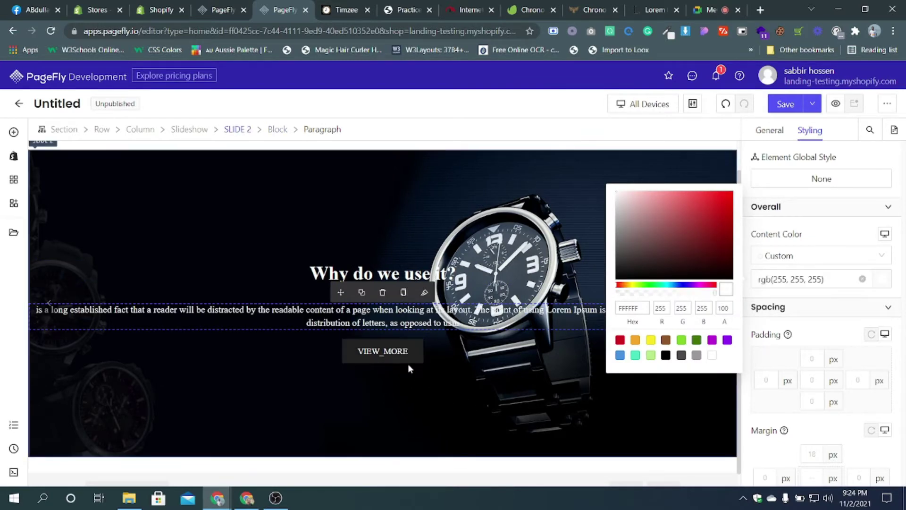
- Replace SLIDE 2's button text with "SHOW NOW"
{"action": "left_click", "coordinate": [390, 358]}
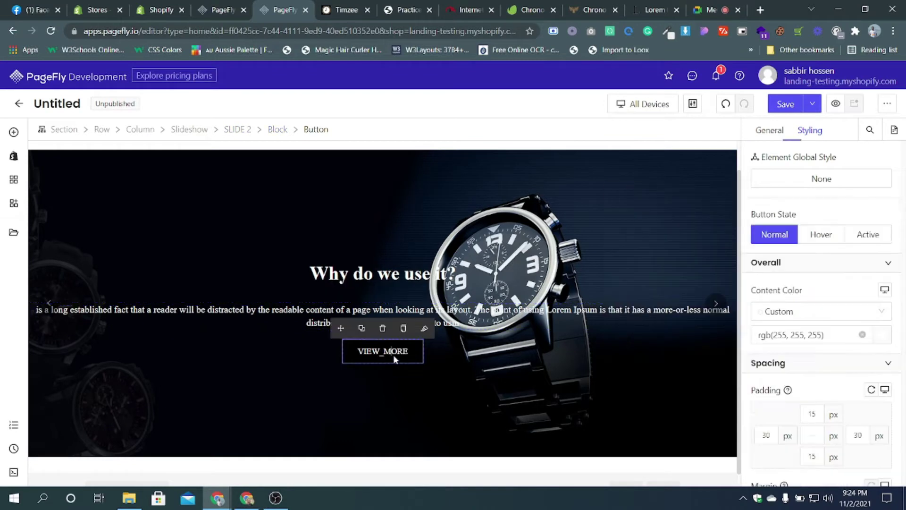
{"action": "left_click", "coordinate": [770, 130]}
{"action": "left_click_drag", "start_coordinate": [804, 235], "coordinate": [787, 235]}
{"action": "key", "text": "ctrl+a"}
{"action": "key", "text": "BackSpace"}
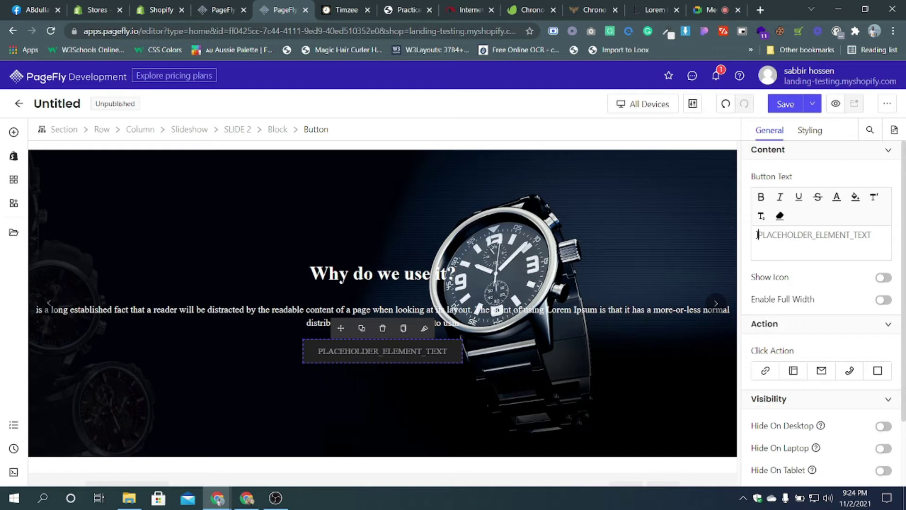
{"action": "type", "text": "SHOW NOW"}
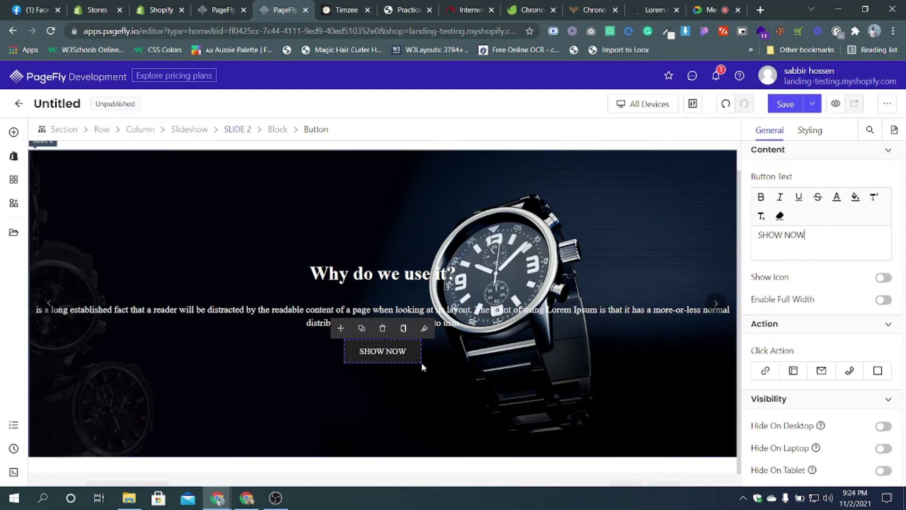
{"action": "left_click", "coordinate": [447, 387]}
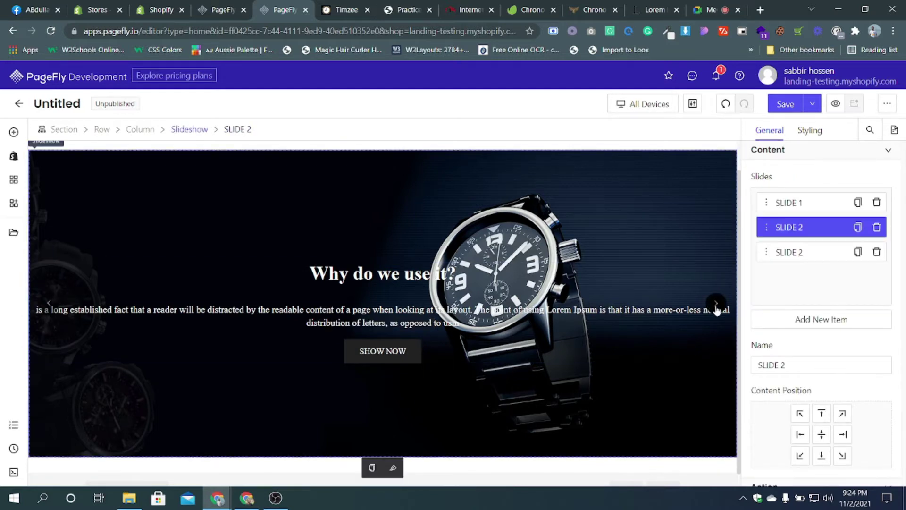
- Page through the slideshow to view the third slide and return to SLIDE 1
{"action": "left_click", "coordinate": [716, 306]}
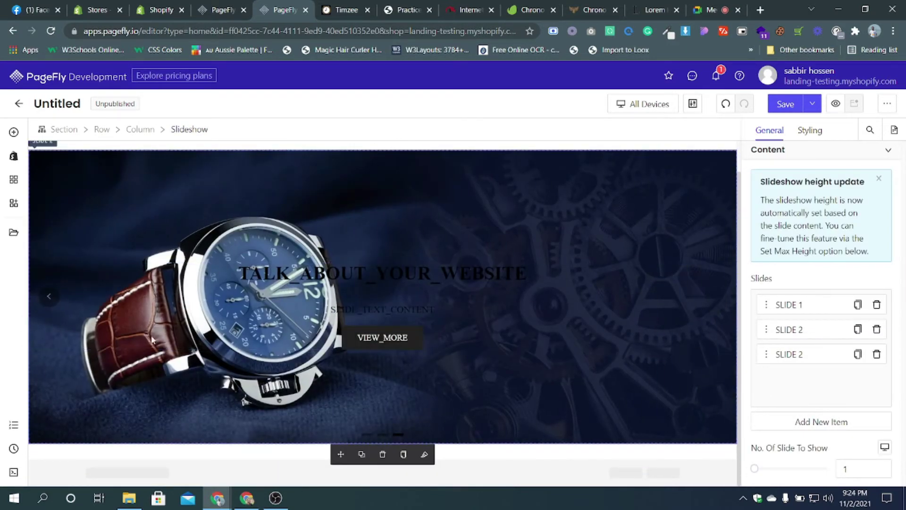
{"action": "left_click", "coordinate": [48, 297]}
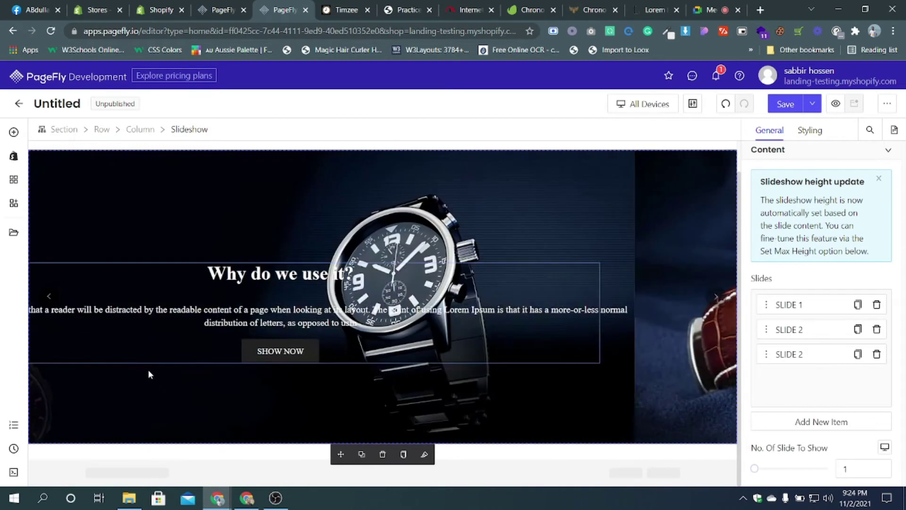
{"action": "left_click", "coordinate": [51, 306]}
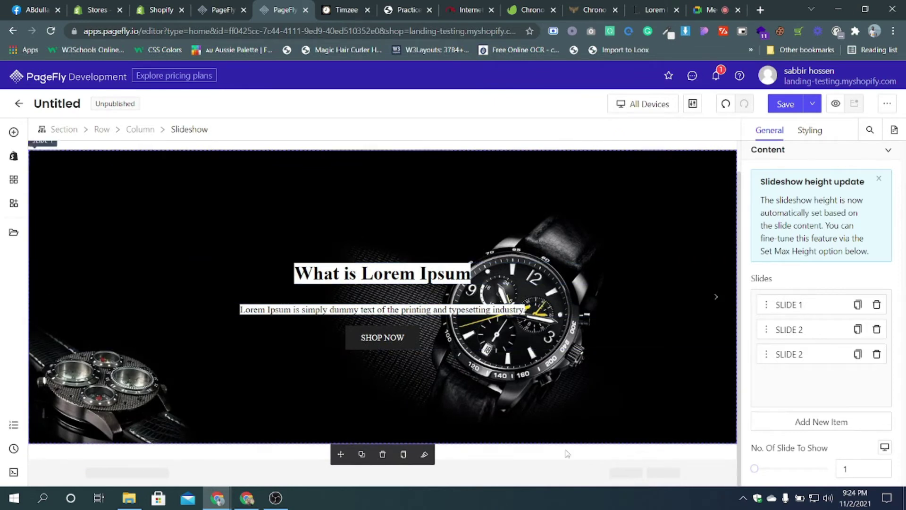
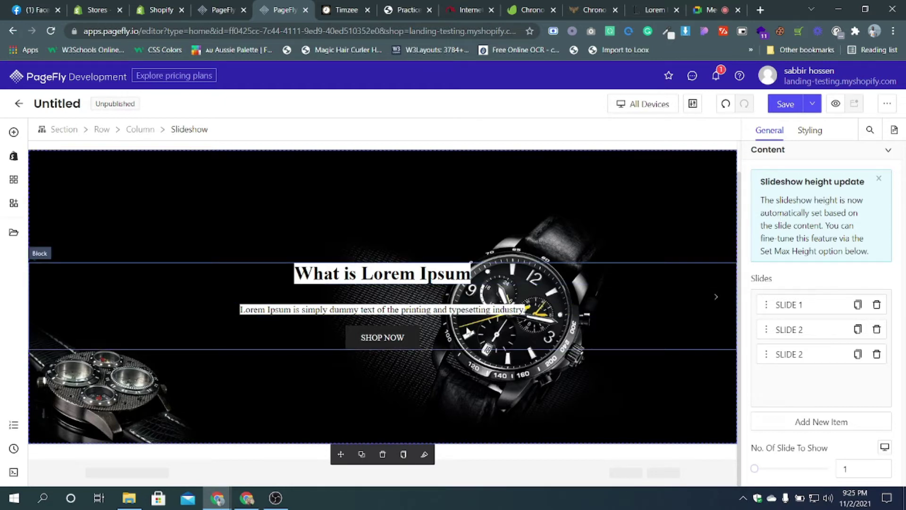
- Try top margins of -50, -70 and -80 px on SLIDE 1's content block and clear the value
{"action": "left_click", "coordinate": [466, 330]}
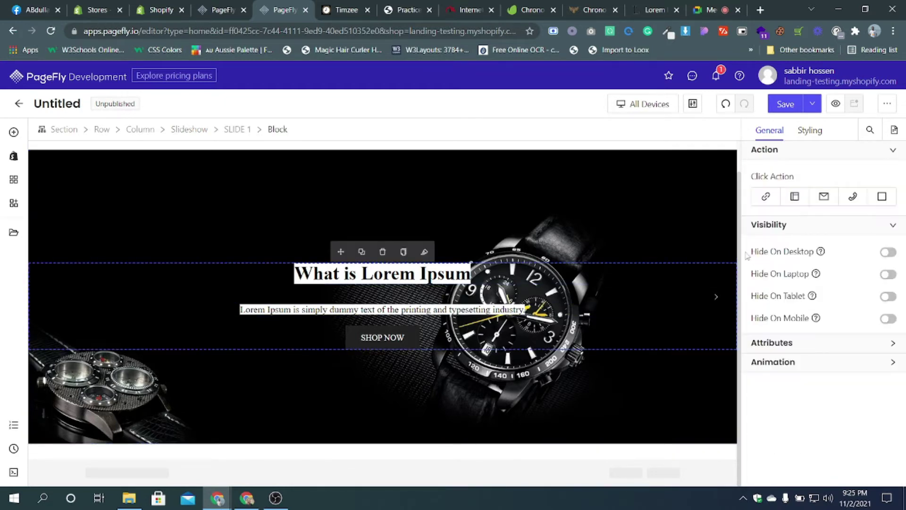
{"action": "left_click", "coordinate": [816, 130]}
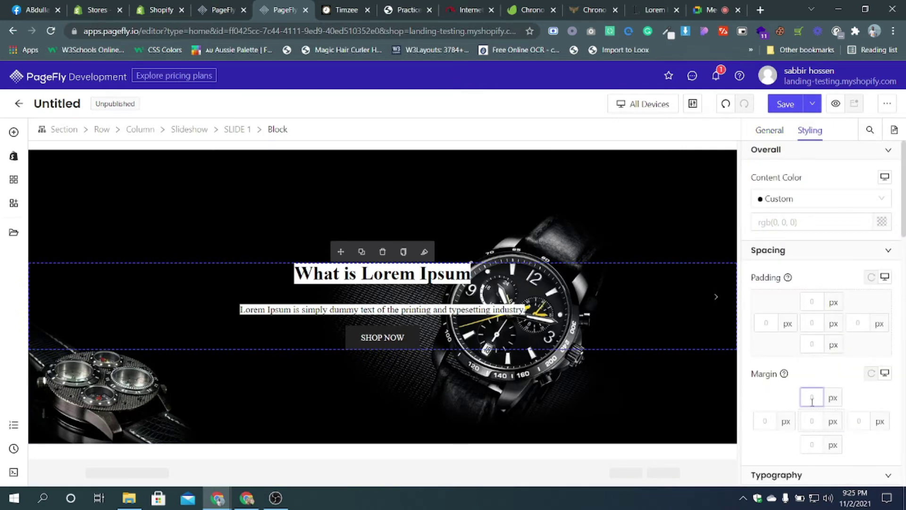
{"action": "type", "text": "-50"}
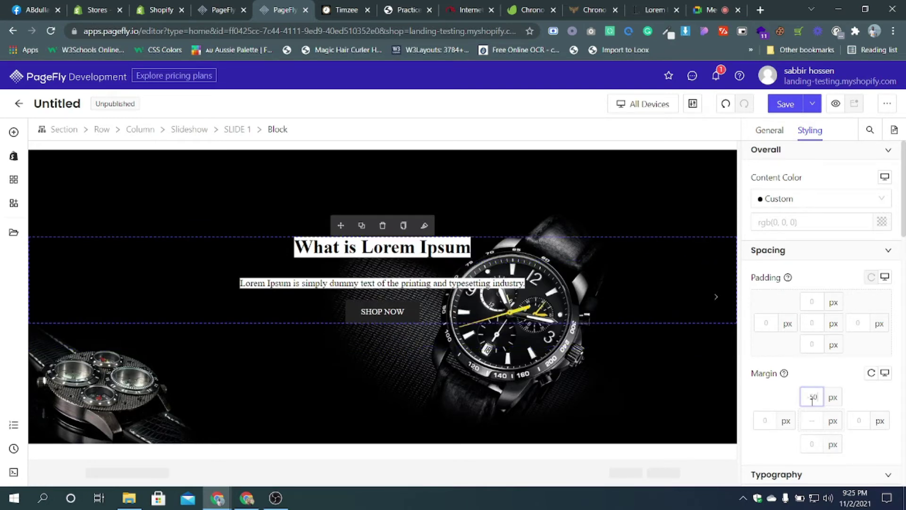
{"action": "key", "text": "BackSpace"}
{"action": "key", "text": "BackSpace"}
{"action": "type", "text": "70"}
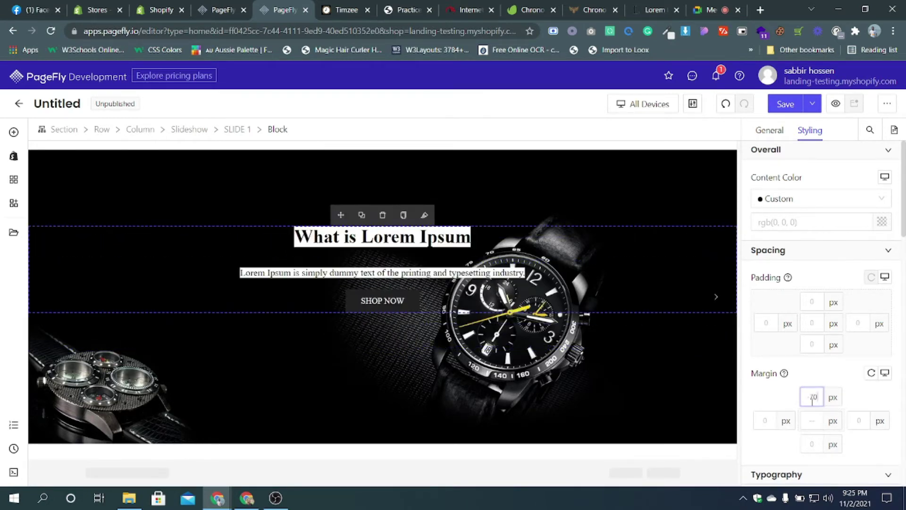
{"action": "key", "text": "BackSpace"}
{"action": "key", "text": "BackSpace"}
{"action": "type", "text": "80"}
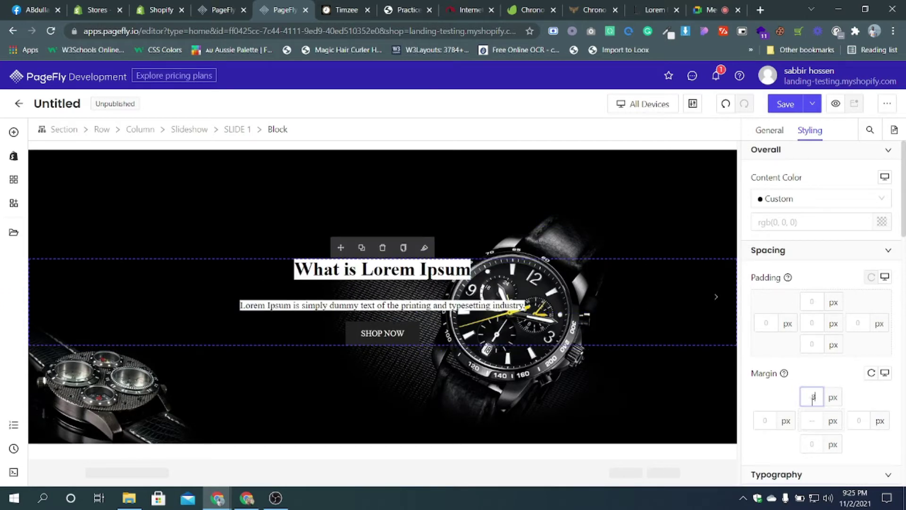
{"action": "key", "text": "BackSpace"}
{"action": "key", "text": "BackSpace"}
{"action": "key", "text": "BackSpace"}
- Try left and right text alignment on SLIDE 1's content block and return it to centre
{"action": "scroll", "coordinate": [825, 349], "scroll_direction": "down", "scroll_amount": 4}
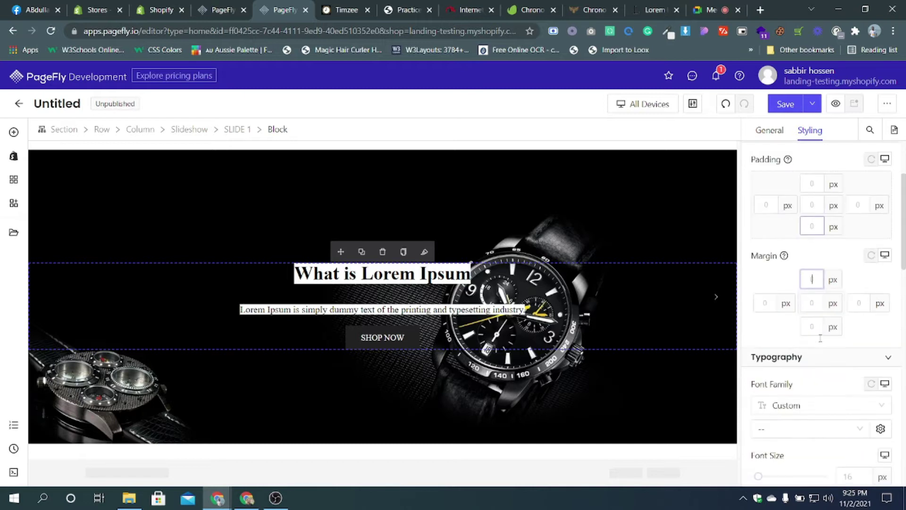
{"action": "scroll", "coordinate": [826, 347], "scroll_direction": "up", "scroll_amount": 1}
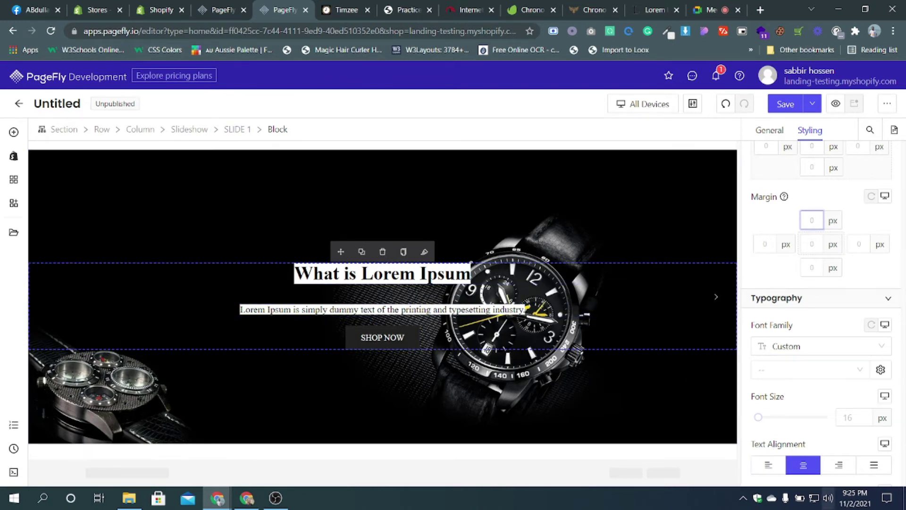
{"action": "left_click", "coordinate": [779, 468]}
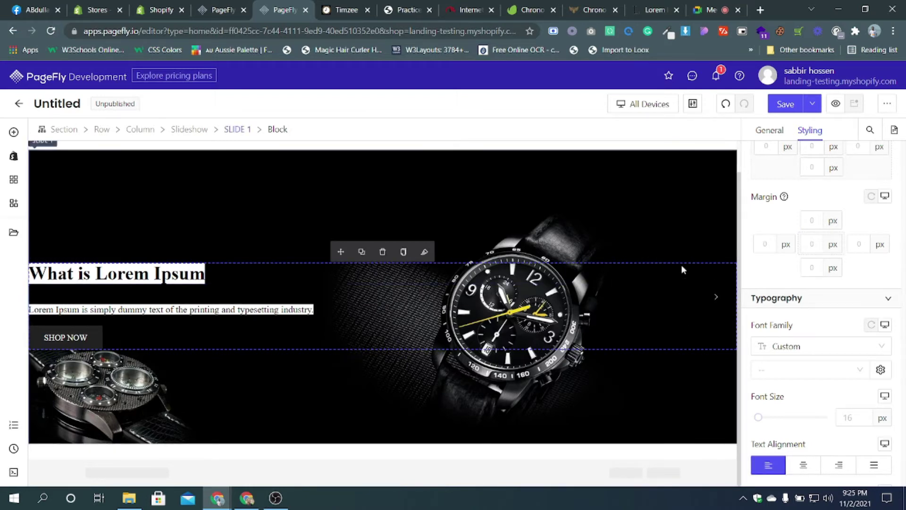
{"action": "left_click", "coordinate": [838, 466]}
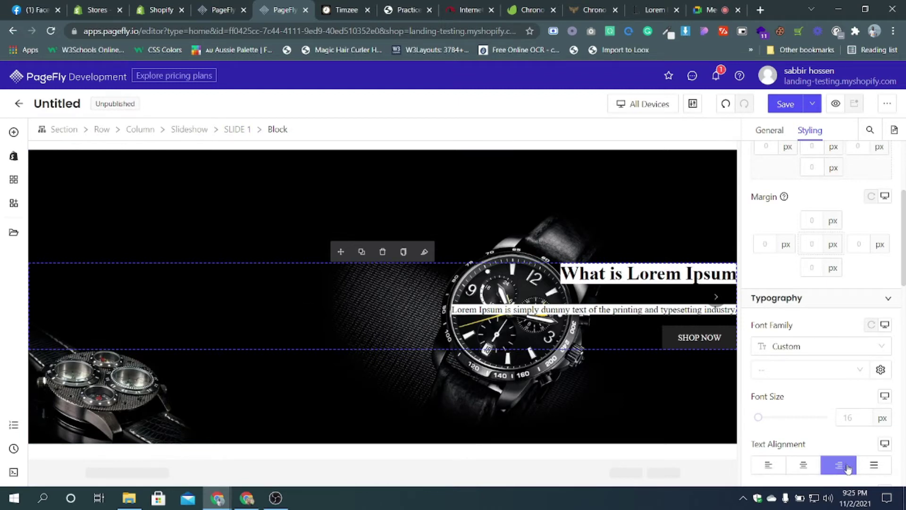
{"action": "left_click", "coordinate": [804, 465]}
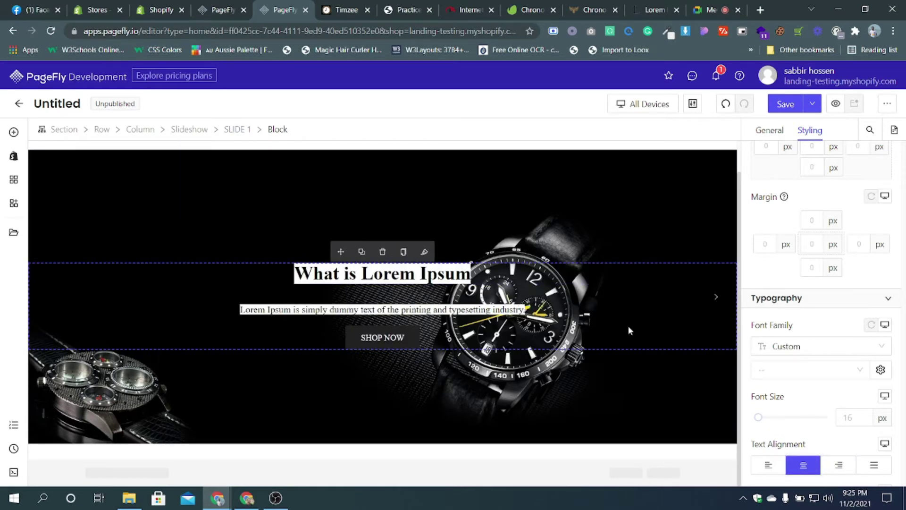
- Switch to Google Meet, admit the person waiting to join the call, and return to the PageFly editor
{"action": "left_click", "coordinate": [714, 11]}
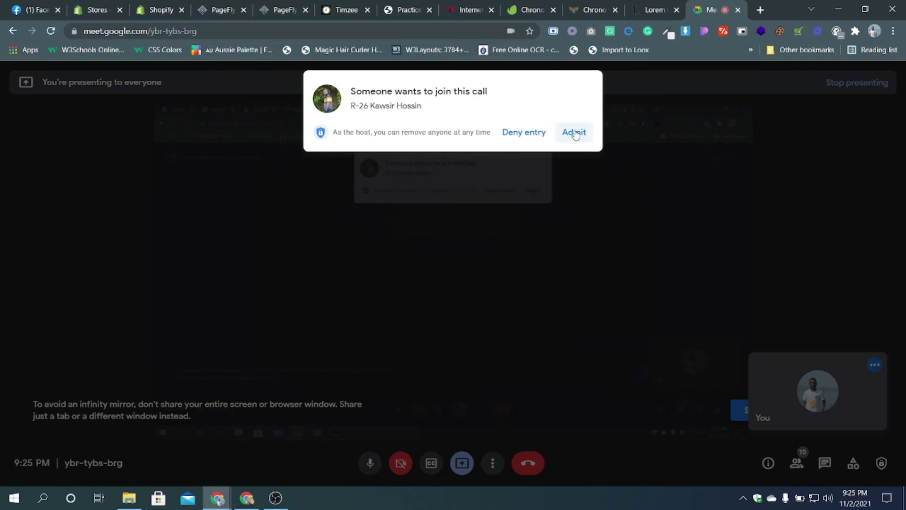
{"action": "left_click", "coordinate": [574, 132]}
{"action": "left_click", "coordinate": [289, 9]}
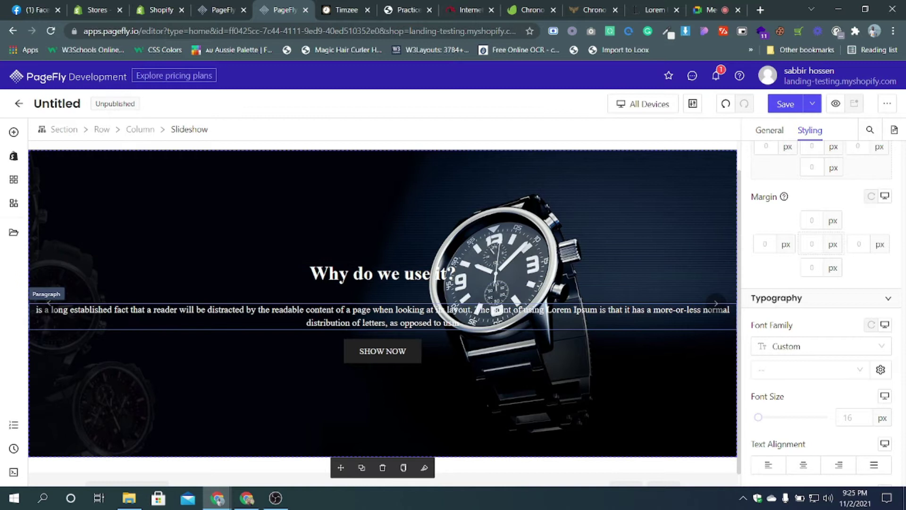
- Try right and left text alignment on SLIDE 2's heading and set it back to centre
{"action": "left_click", "coordinate": [362, 323]}
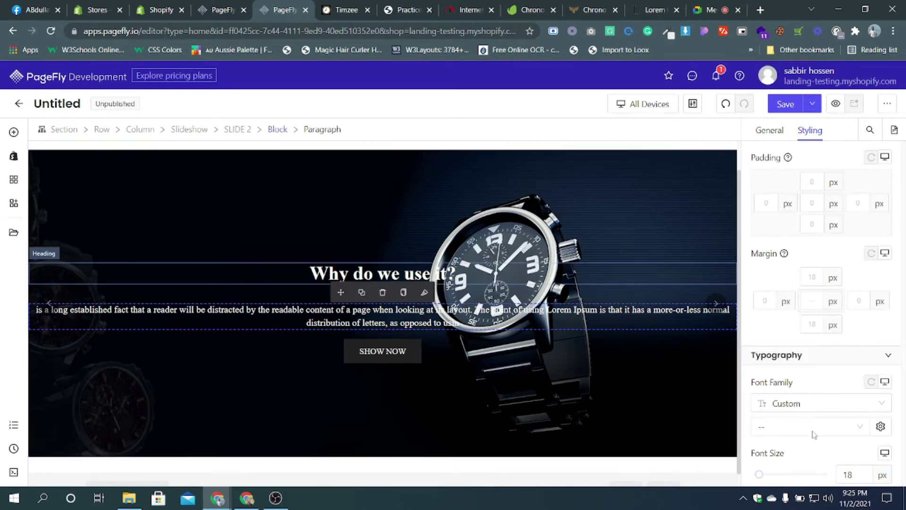
{"action": "scroll", "coordinate": [795, 286], "scroll_direction": "down", "scroll_amount": 5}
{"action": "left_click", "coordinate": [805, 229]}
{"action": "left_click", "coordinate": [845, 229]}
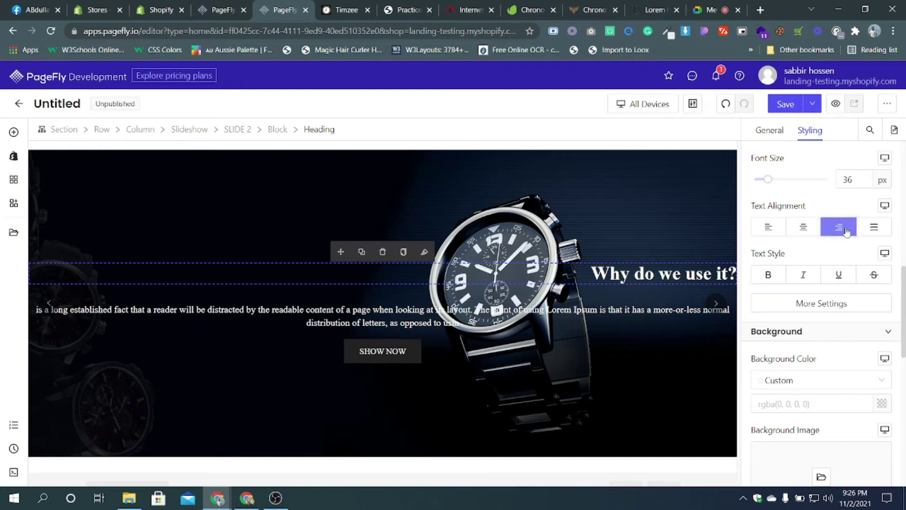
{"action": "left_click", "coordinate": [768, 228]}
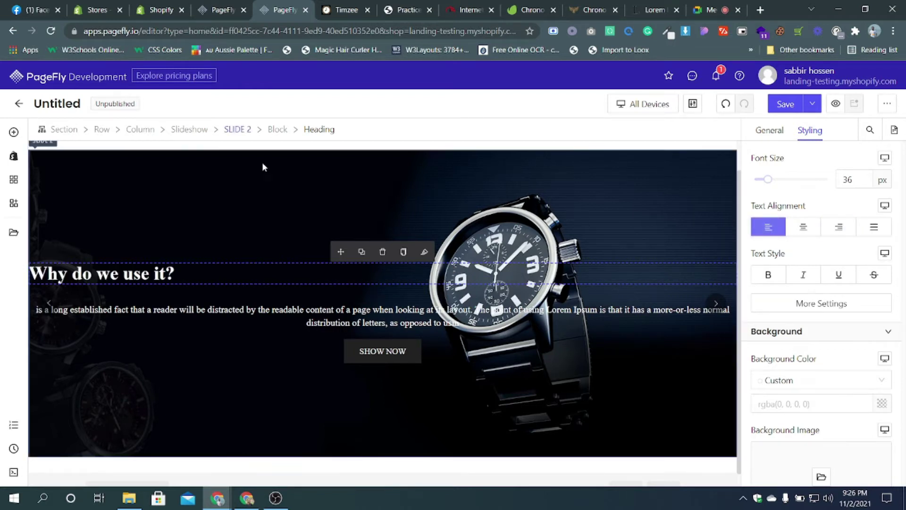
{"action": "left_click", "coordinate": [805, 228]}
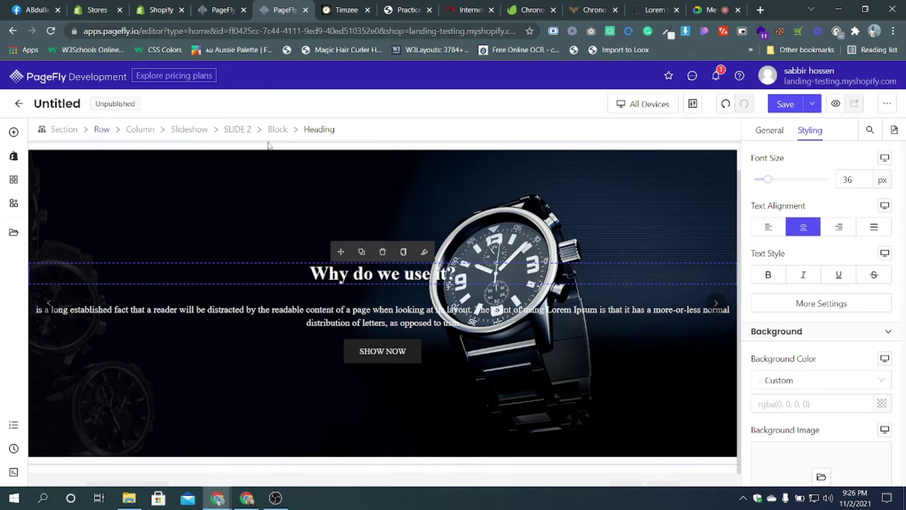
- Try right and centre text alignment on SLIDE 2's content block and set it to left
{"action": "left_click", "coordinate": [278, 129]}
{"action": "left_click", "coordinate": [839, 171]}
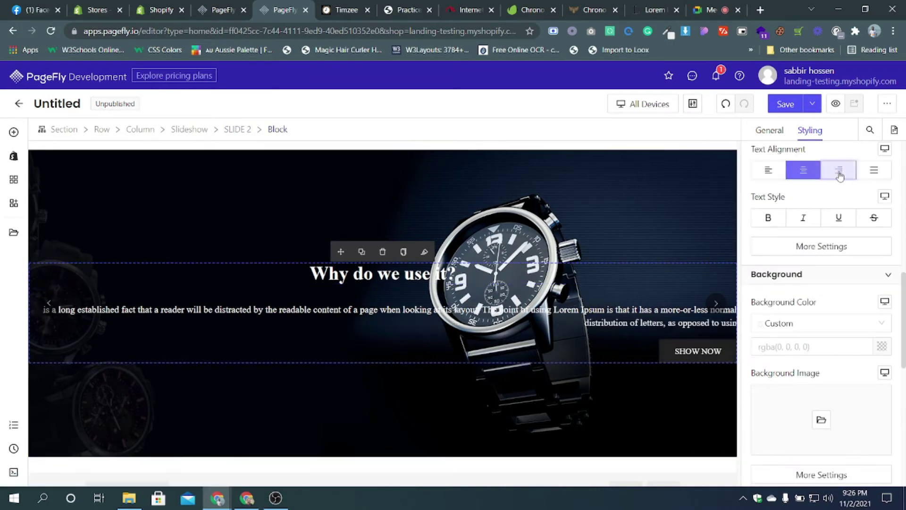
{"action": "left_click", "coordinate": [806, 171]}
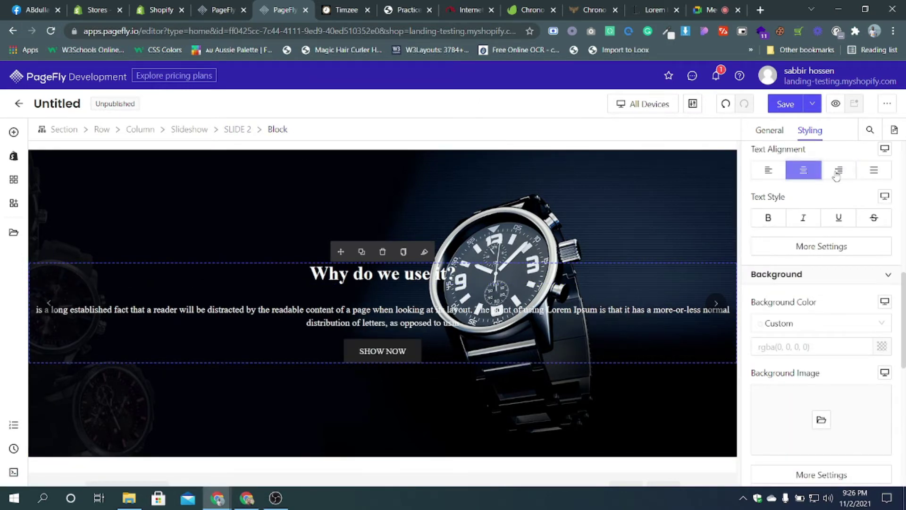
{"action": "left_click", "coordinate": [768, 173]}
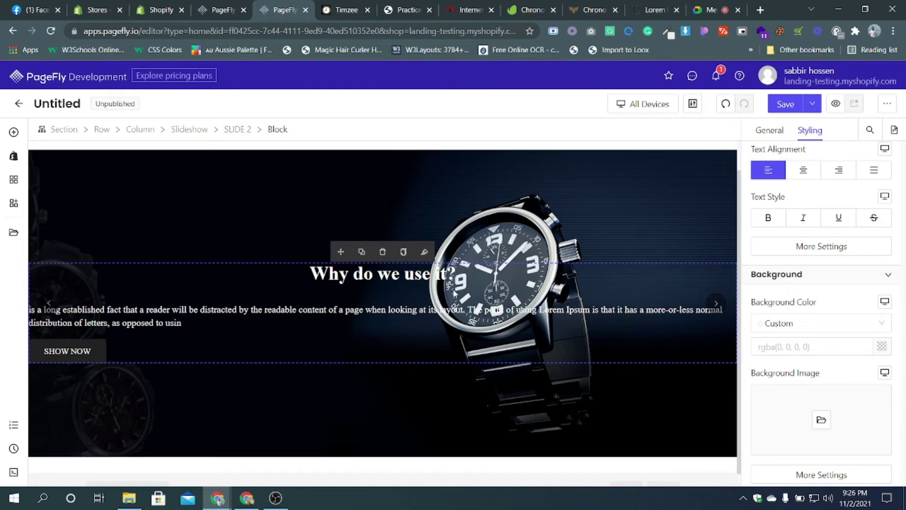
- Try left alignment on the "Why do we use it?" heading in slide 2
{"action": "left_click", "coordinate": [456, 271]}
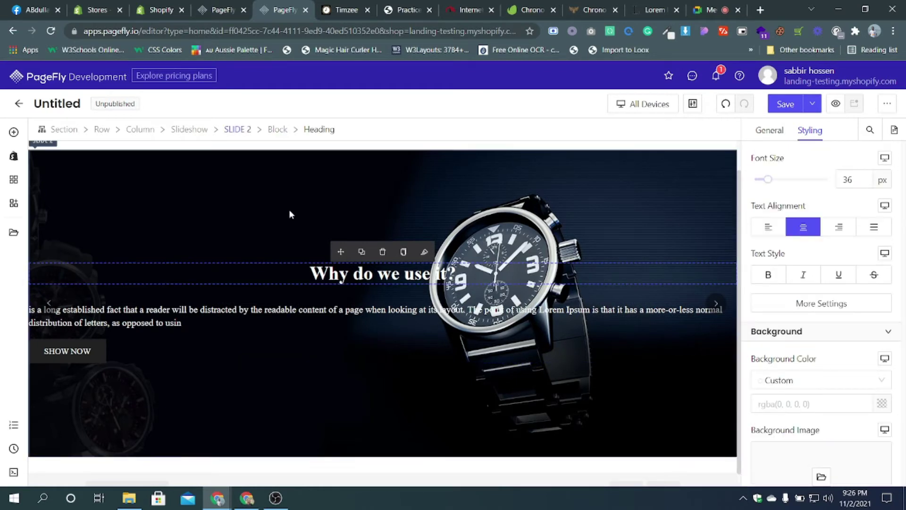
{"action": "left_click", "coordinate": [774, 230]}
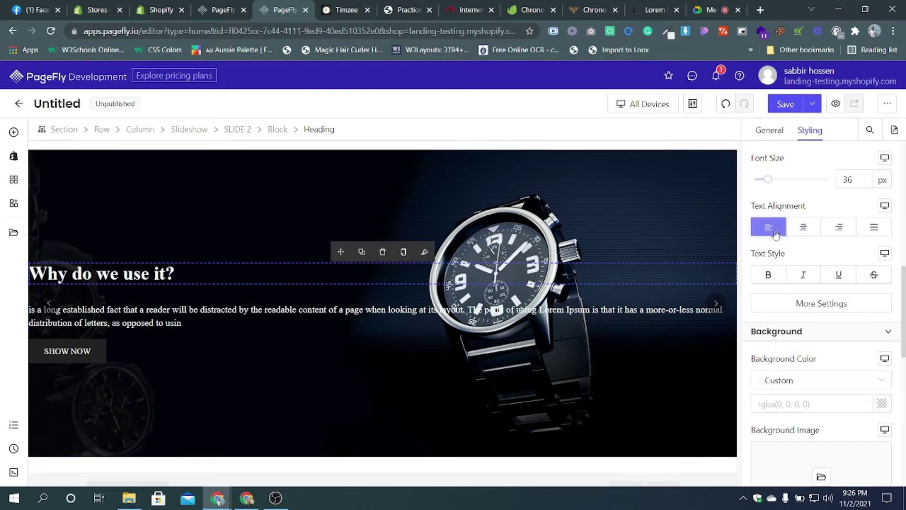
{"action": "scroll", "coordinate": [334, 354], "scroll_direction": "down", "scroll_amount": 1}
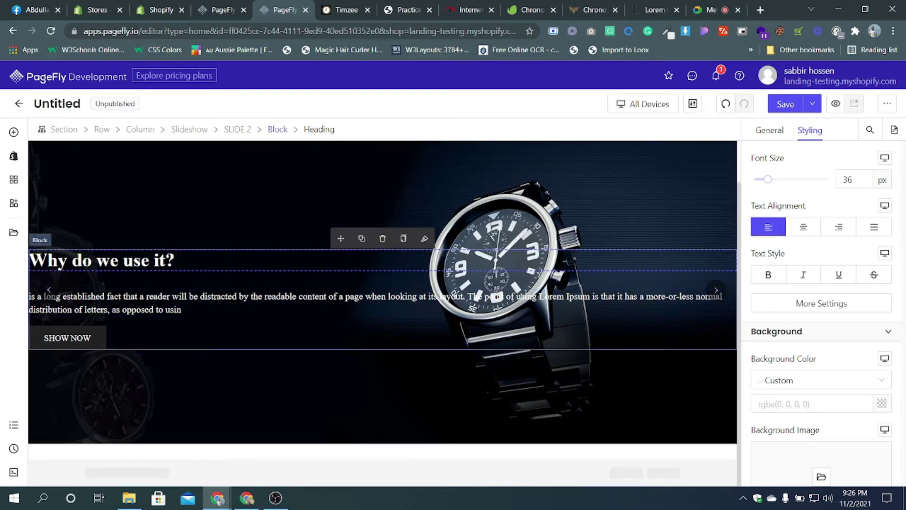
{"action": "left_click", "coordinate": [803, 227]}
- Centre the text alignment of the whole content block in slide 2 and return the slideshow to its first slide
{"action": "left_click", "coordinate": [404, 296]}
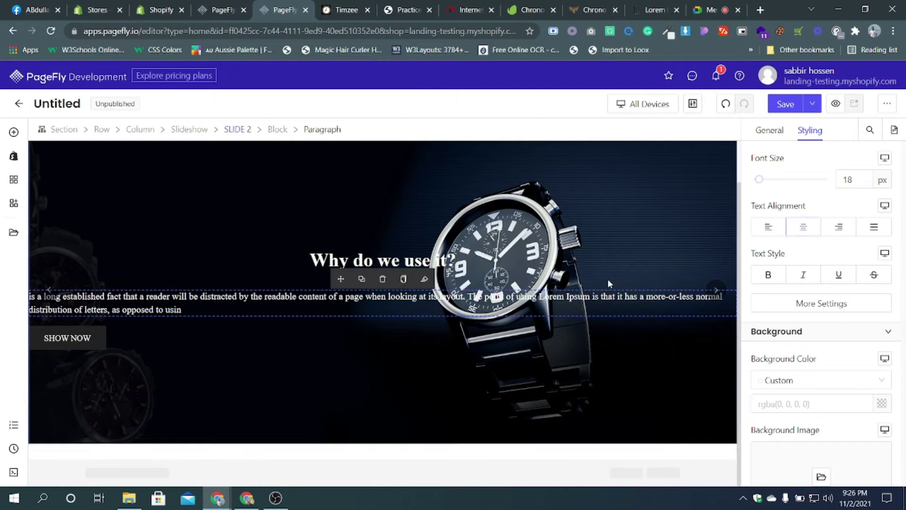
{"action": "left_click", "coordinate": [227, 267]}
{"action": "left_click", "coordinate": [277, 131]}
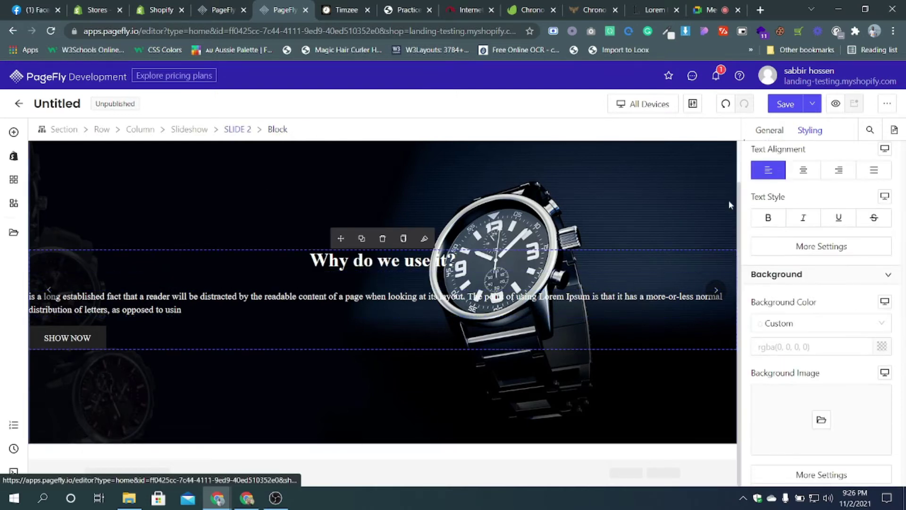
{"action": "left_click", "coordinate": [803, 171]}
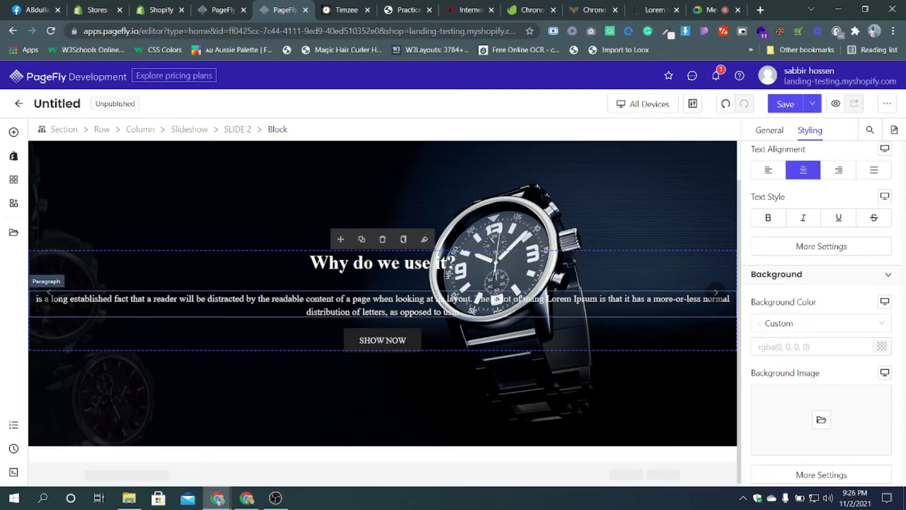
{"action": "scroll", "coordinate": [51, 338], "scroll_direction": "up", "scroll_amount": 1}
{"action": "left_click", "coordinate": [50, 337]}
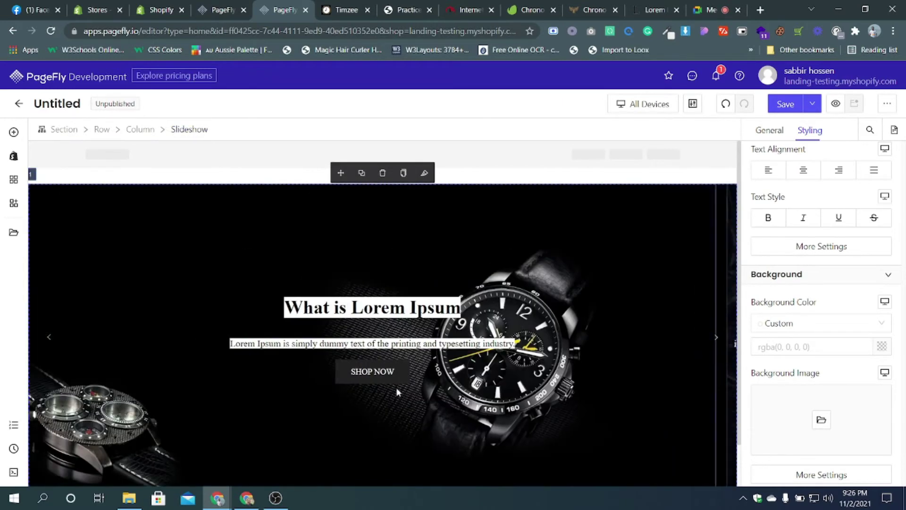
- Switch to the Timzee demo store and examine the layout of the Flash Sale banner row below the hero slider
{"action": "scroll", "coordinate": [408, 261], "scroll_direction": "down", "scroll_amount": 1}
{"action": "left_click", "coordinate": [347, 9]}
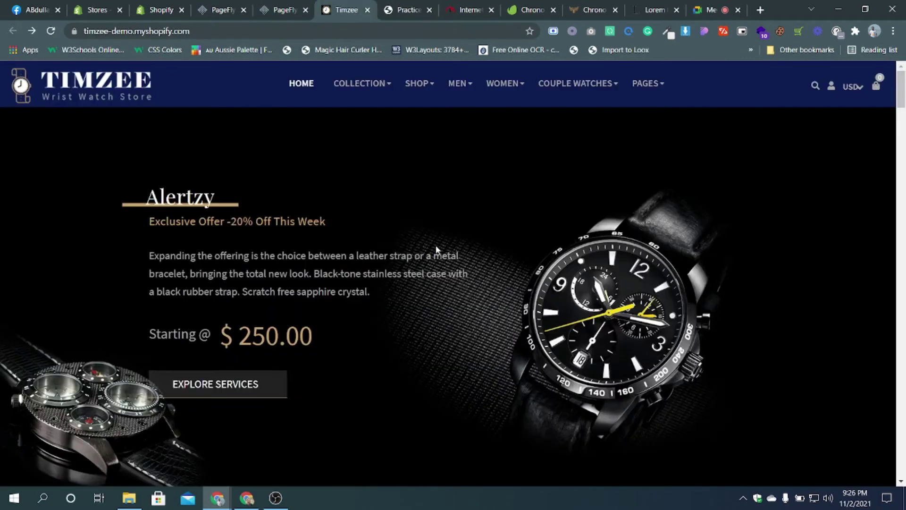
{"action": "scroll", "coordinate": [286, 254], "scroll_direction": "down", "scroll_amount": 5}
{"action": "scroll", "coordinate": [411, 251], "scroll_direction": "down", "scroll_amount": 3}
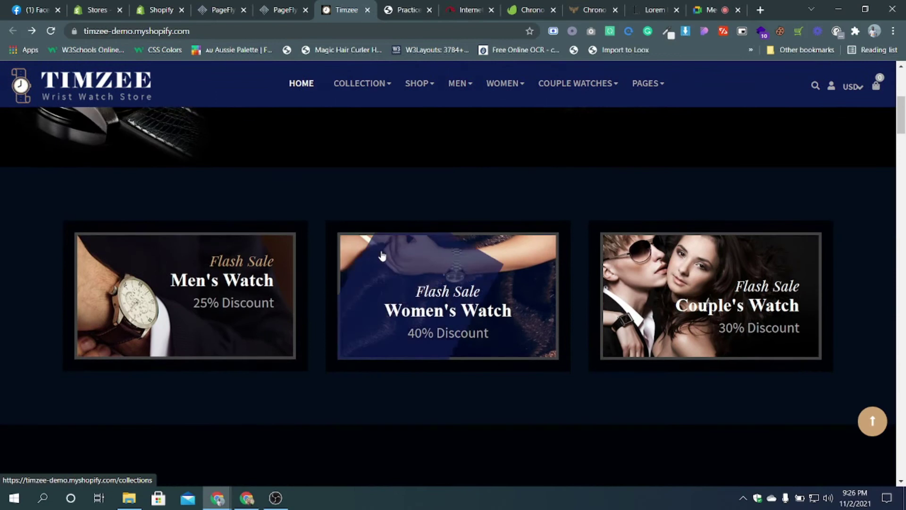
{"action": "scroll", "coordinate": [285, 295], "scroll_direction": "up", "scroll_amount": 4}
{"action": "scroll", "coordinate": [285, 296], "scroll_direction": "down", "scroll_amount": 1}
{"action": "scroll", "coordinate": [548, 263], "scroll_direction": "down", "scroll_amount": 1}
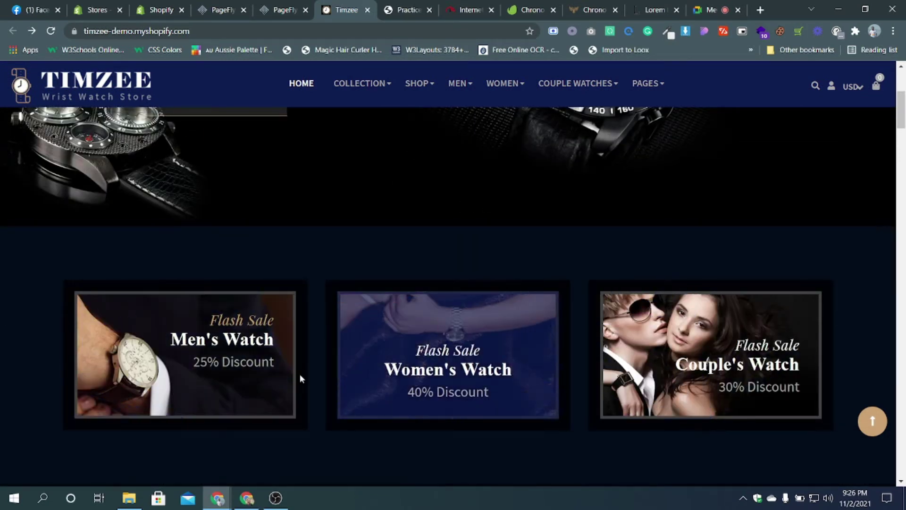
{"action": "scroll", "coordinate": [354, 373], "scroll_direction": "down", "scroll_amount": 1}
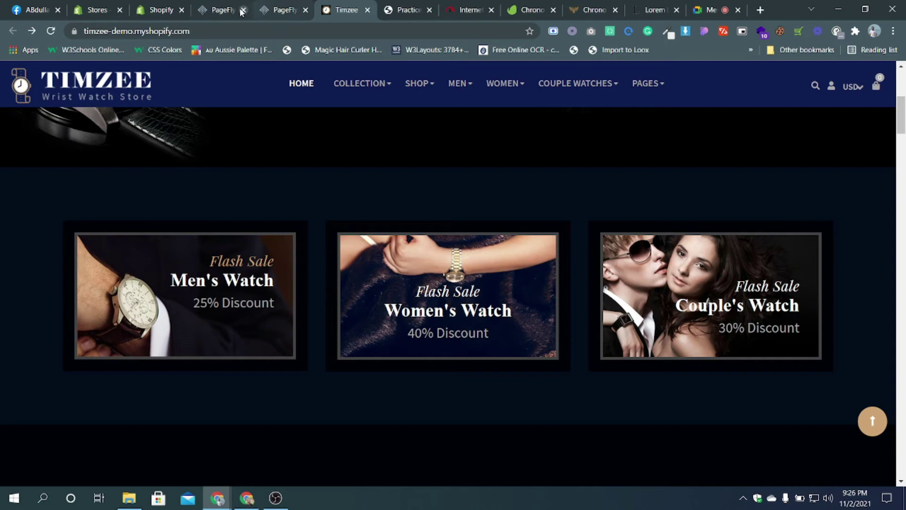
- Return to the PageFly editor and insert a row of three equal columns (1/3, 1/3, 1/3) below the slideshow
{"action": "left_click", "coordinate": [274, 10]}
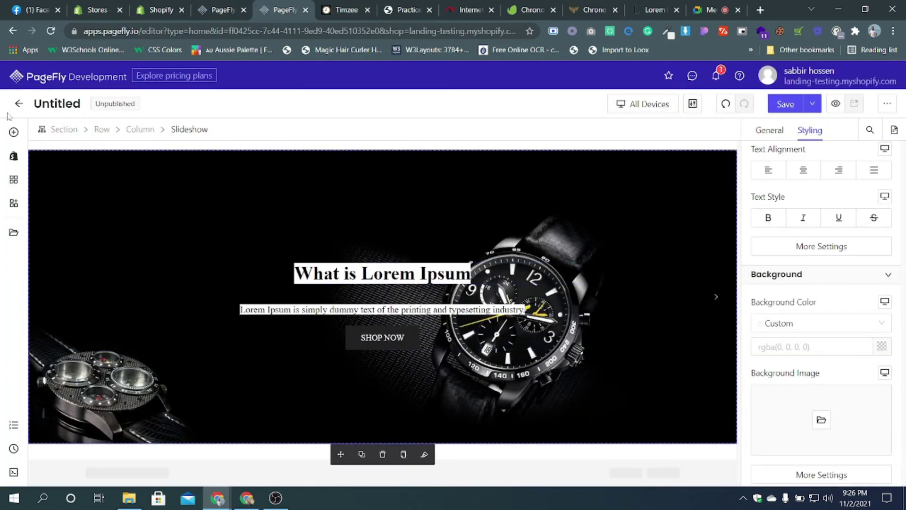
{"action": "left_click", "coordinate": [15, 135]}
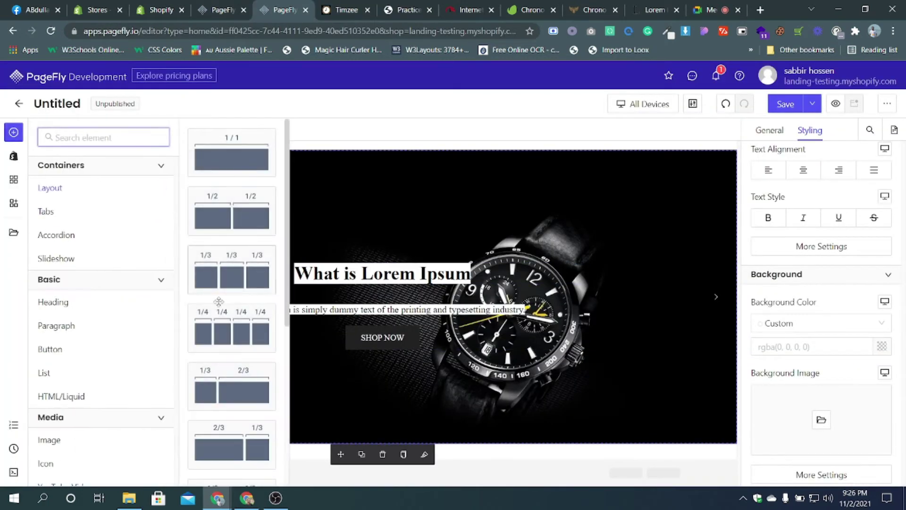
{"action": "left_click", "coordinate": [343, 14]}
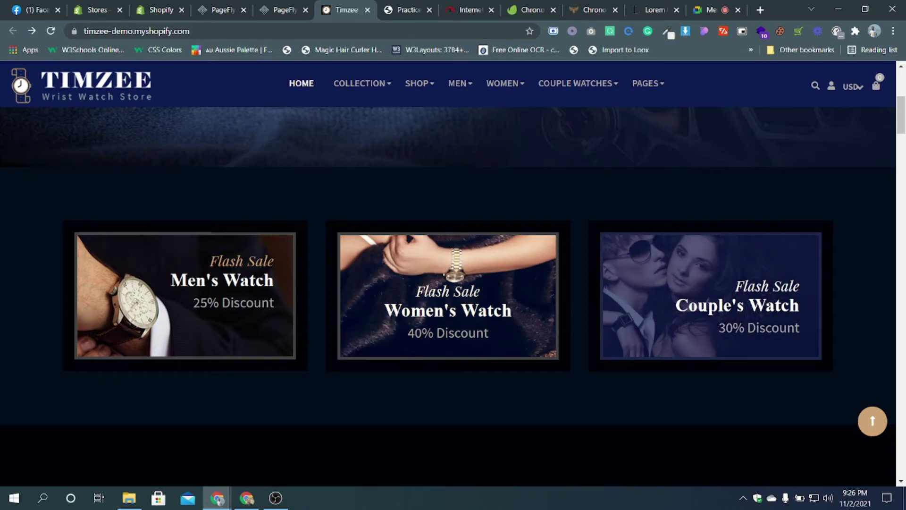
{"action": "left_click", "coordinate": [283, 10]}
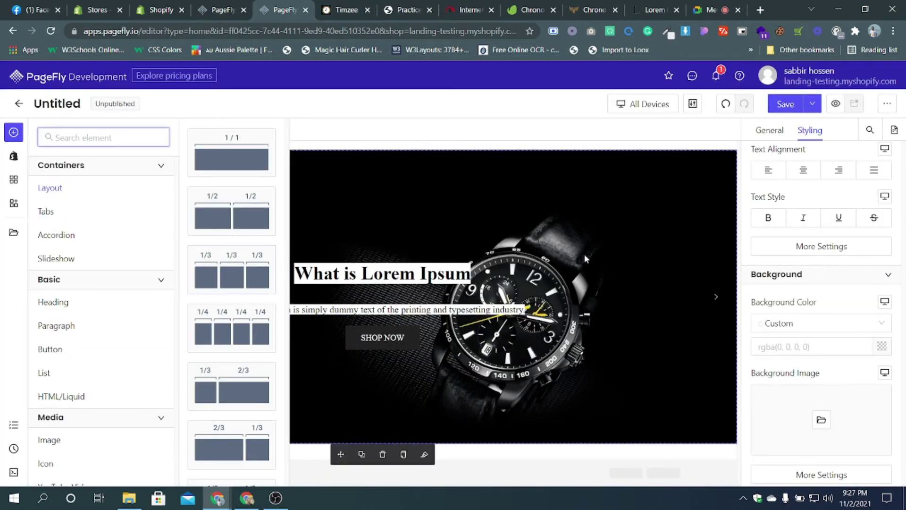
{"action": "left_click_drag", "start_coordinate": [203, 273], "coordinate": [449, 456]}
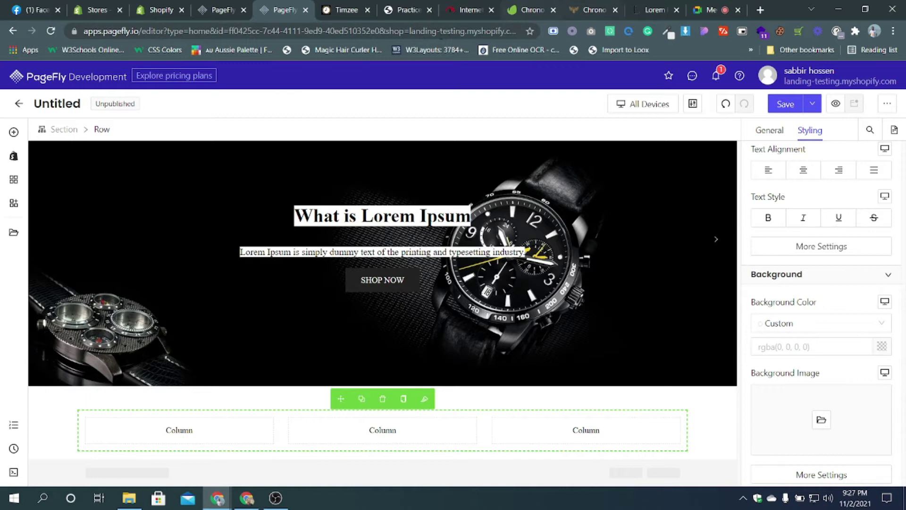
- Pick the dark navy background colour #030D1D behind the banner row on the Timzee demo store
{"action": "left_click", "coordinate": [345, 10]}
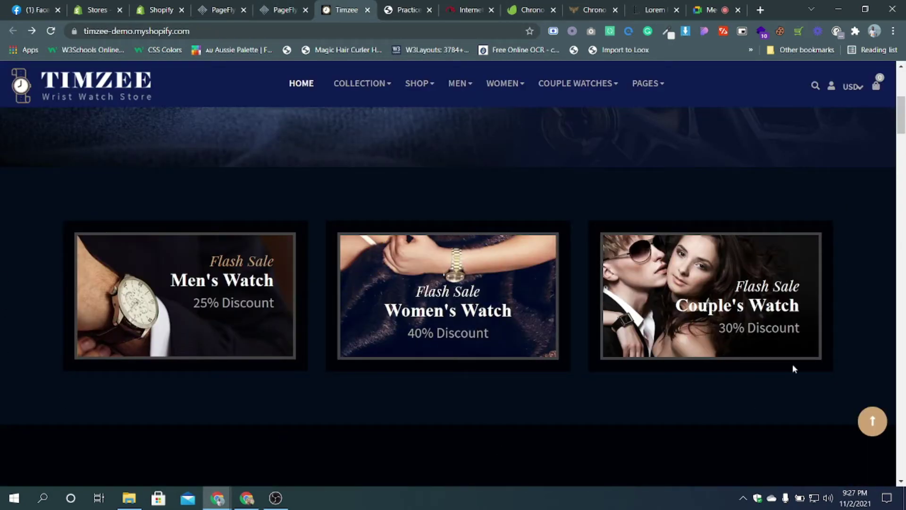
{"action": "left_click", "coordinate": [667, 32]}
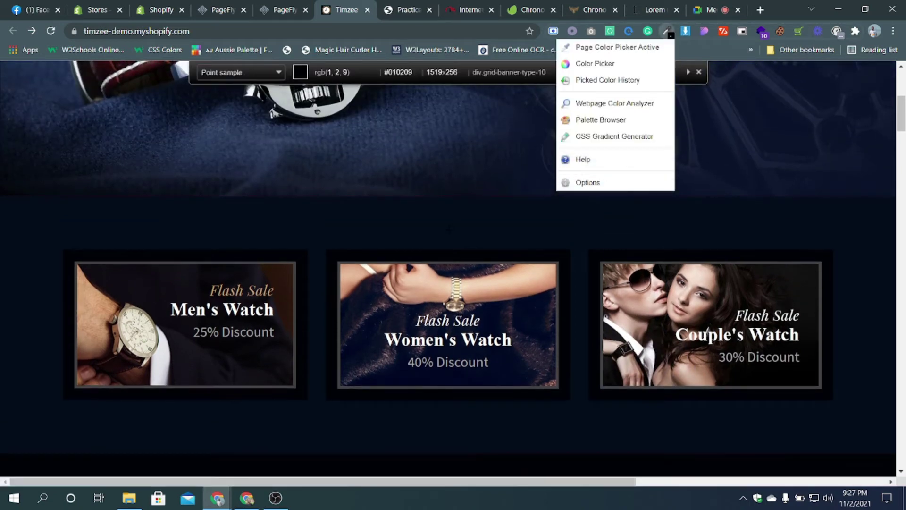
{"action": "left_click", "coordinate": [568, 244]}
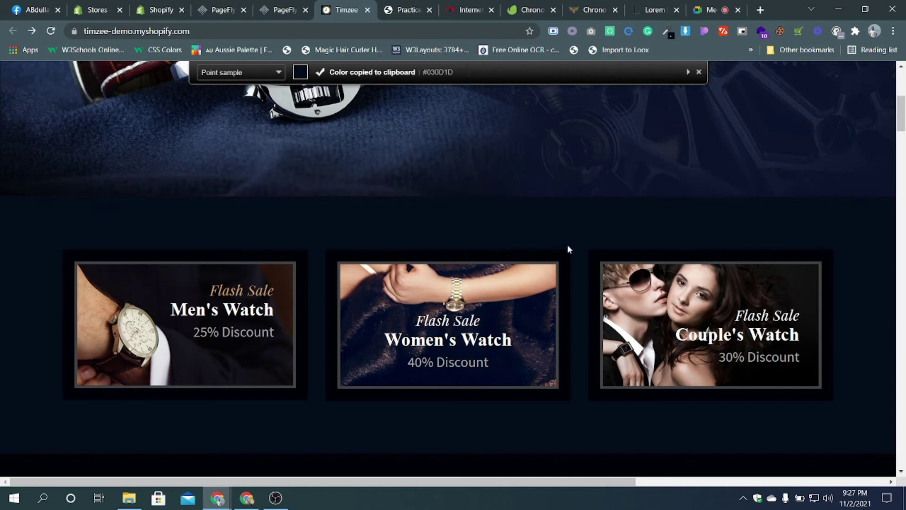
- Set the background colour of the new three-column section in PageFly to #030D1D
{"action": "left_click", "coordinate": [291, 12]}
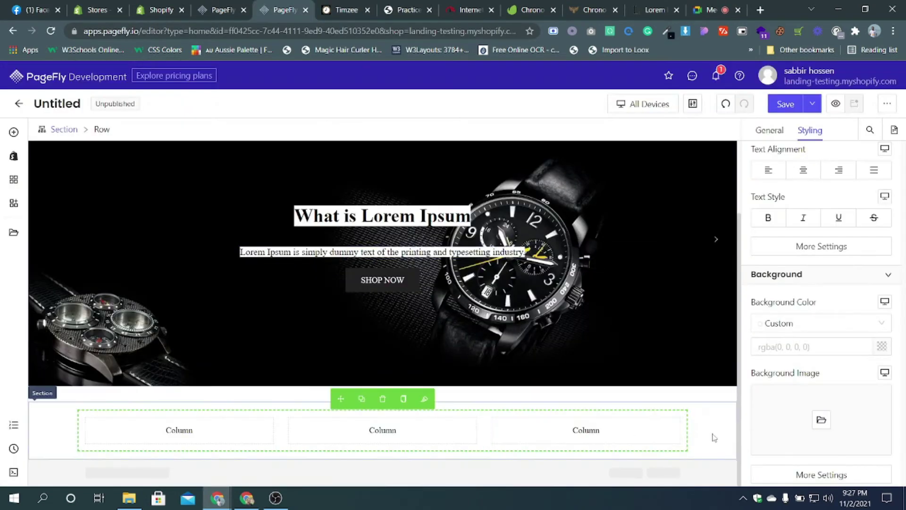
{"action": "left_click", "coordinate": [65, 134]}
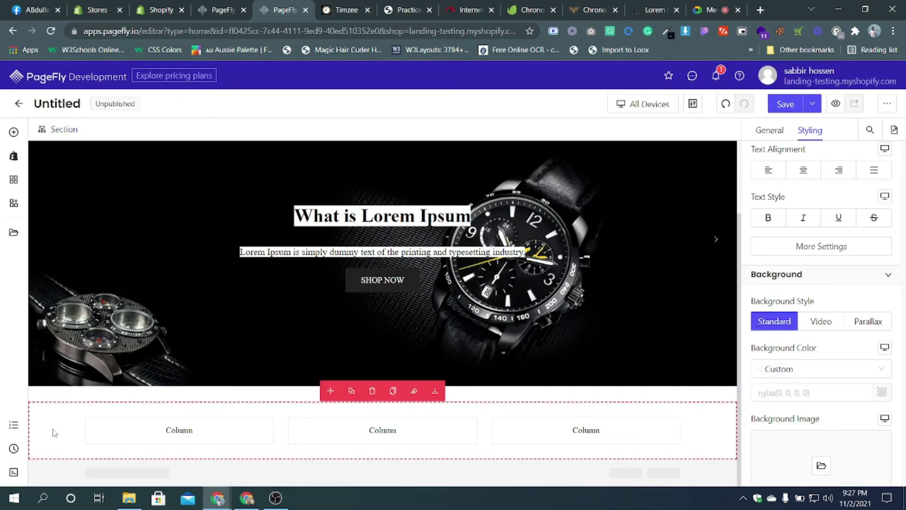
{"action": "left_click", "coordinate": [881, 395]}
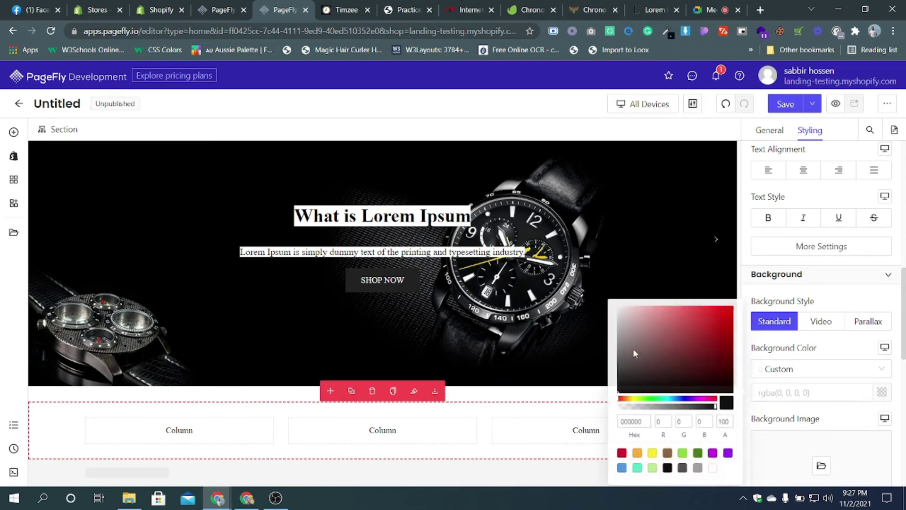
{"action": "left_click_drag", "start_coordinate": [641, 422], "coordinate": [610, 426]}
{"action": "key", "text": "ctrl+v"}
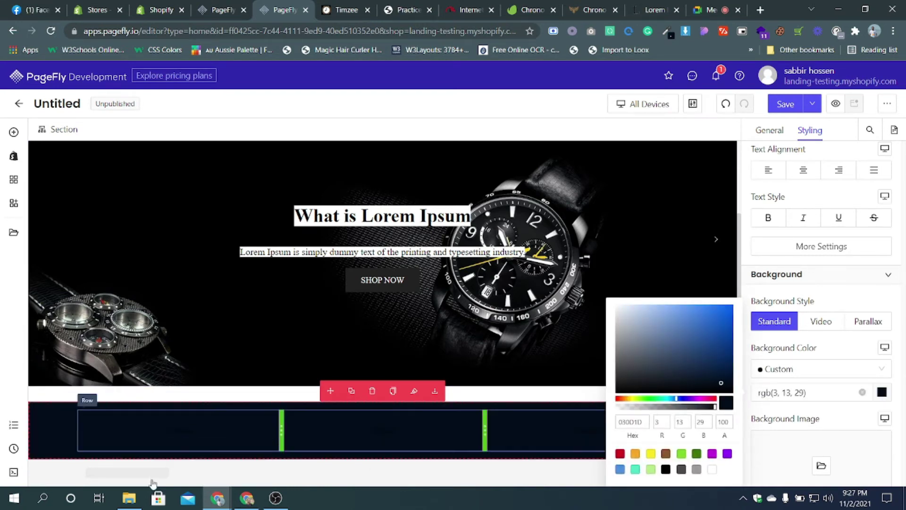
{"action": "left_click", "coordinate": [349, 11]}
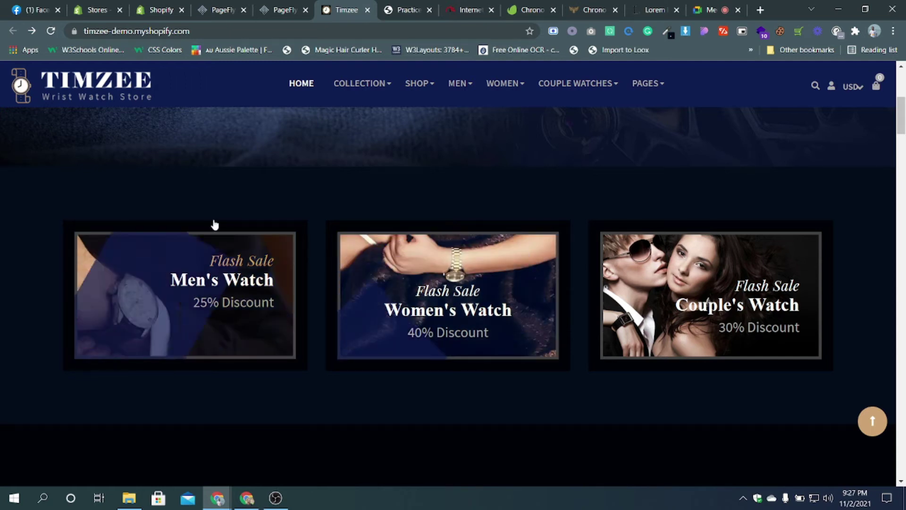
{"action": "left_click", "coordinate": [276, 16]}
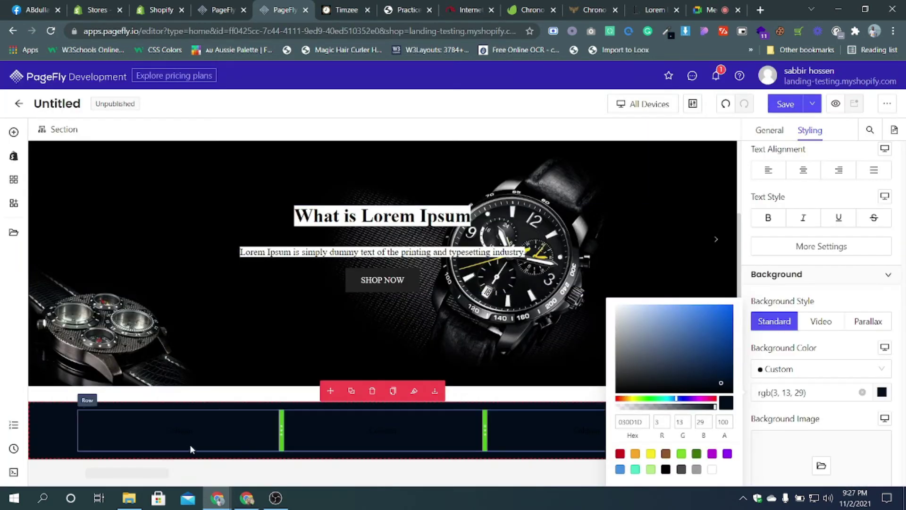
{"action": "left_click", "coordinate": [209, 437]}
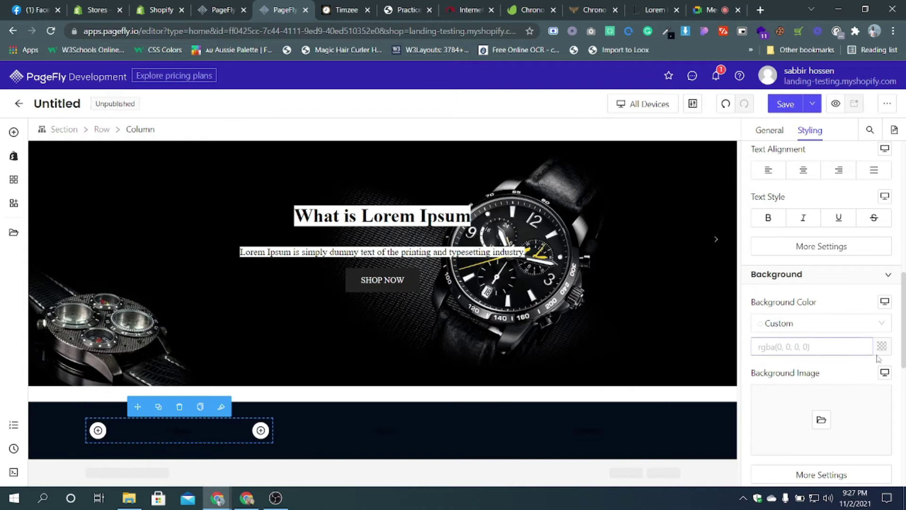
{"action": "left_click", "coordinate": [347, 9]}
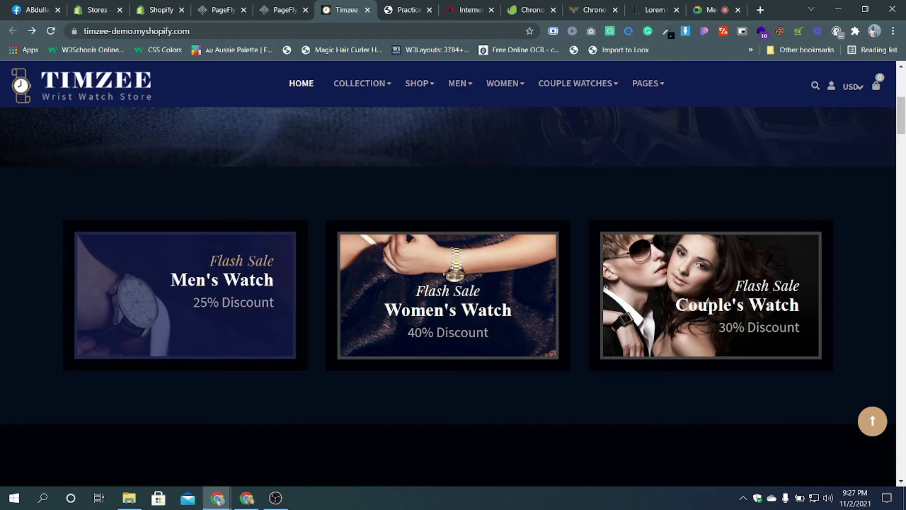
{"action": "left_click_drag", "start_coordinate": [209, 262], "coordinate": [275, 263]}
{"action": "left_click", "coordinate": [276, 265]}
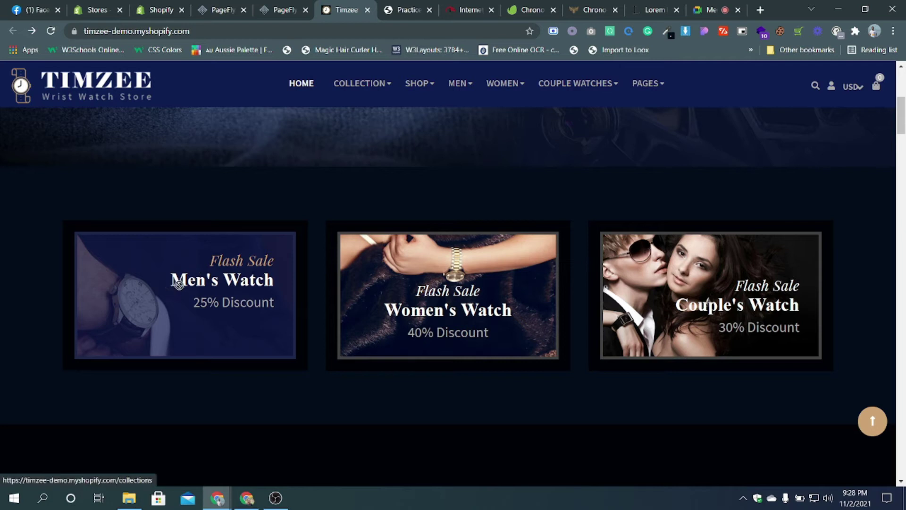
{"action": "left_click_drag", "start_coordinate": [275, 260], "coordinate": [209, 261]}
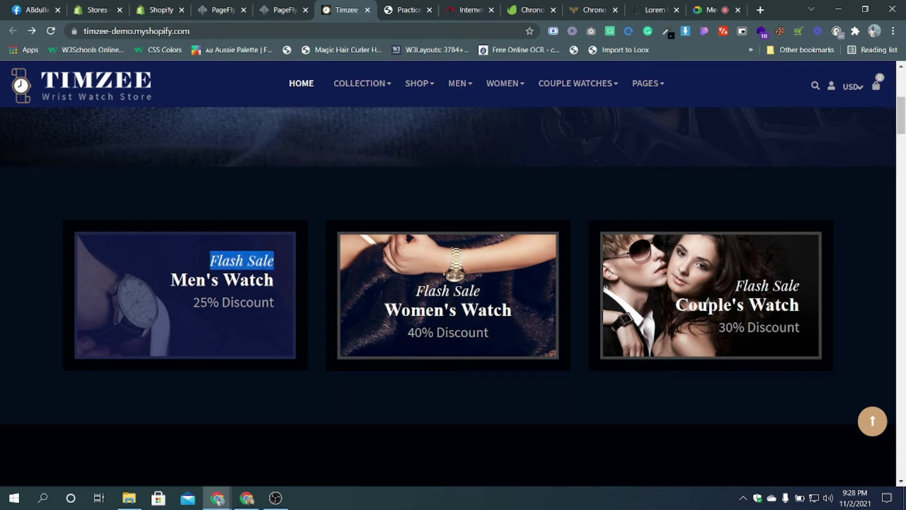
{"action": "key", "text": "ctrl+shift+Tab"}
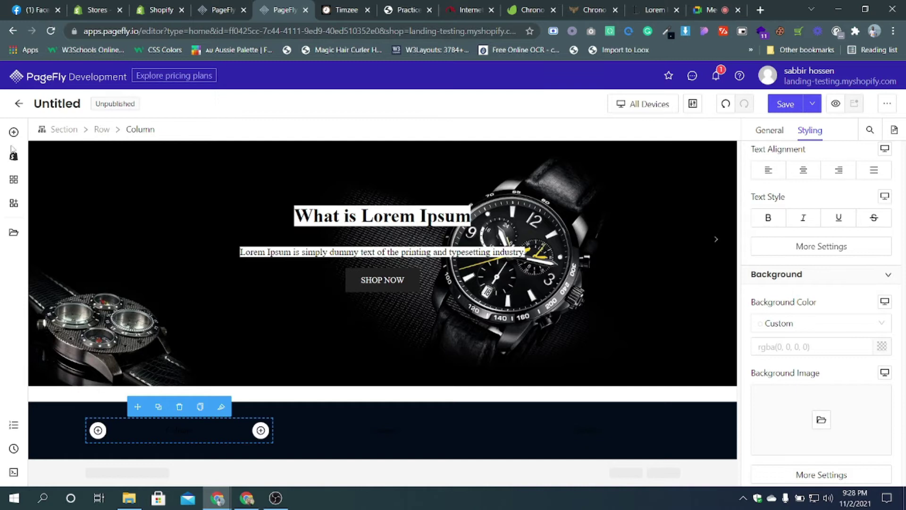
- Add a plain paragraph element to the first column of the three-column section
{"action": "left_click", "coordinate": [13, 132]}
{"action": "left_click", "coordinate": [68, 327]}
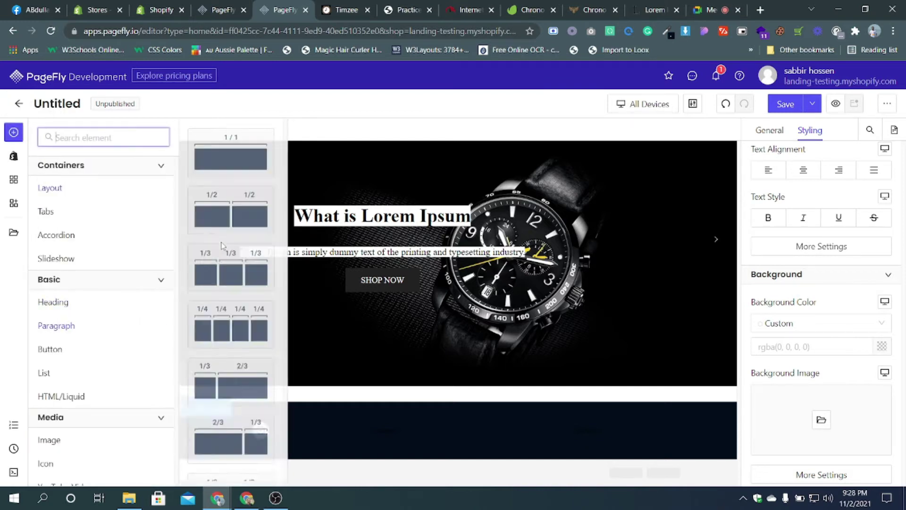
{"action": "left_click", "coordinate": [339, 6]}
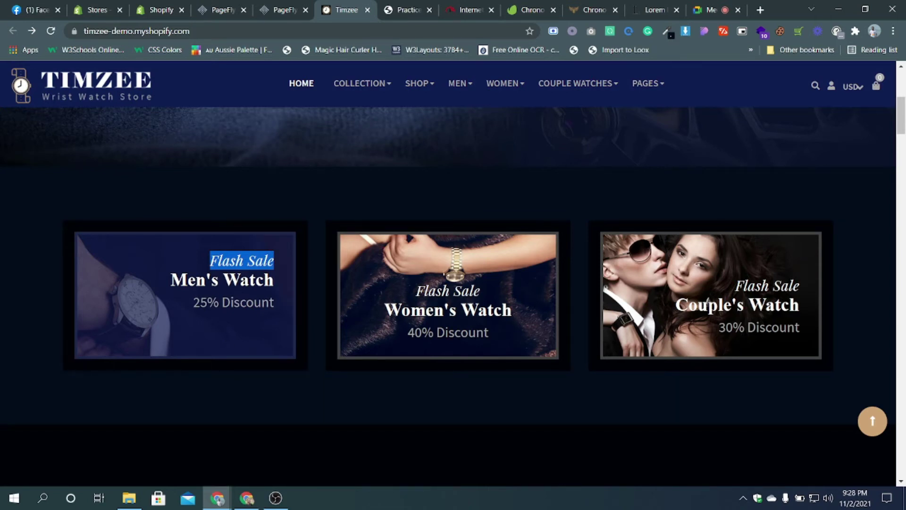
{"action": "left_click", "coordinate": [284, 9]}
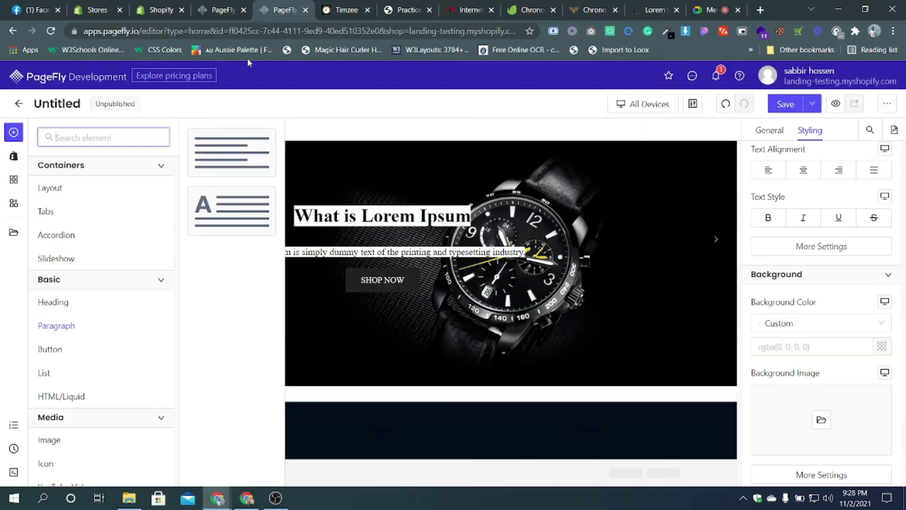
{"action": "left_click", "coordinate": [78, 306]}
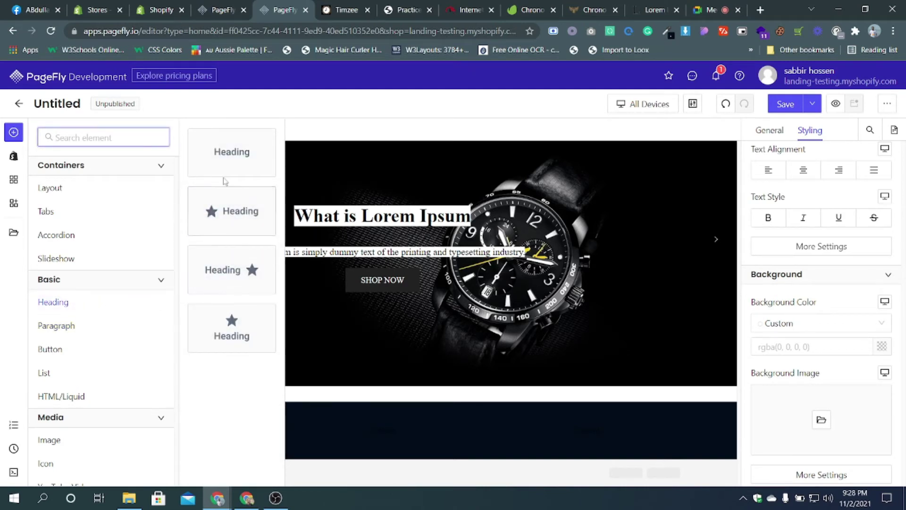
{"action": "left_click", "coordinate": [74, 327]}
{"action": "left_click_drag", "start_coordinate": [231, 151], "coordinate": [172, 432]}
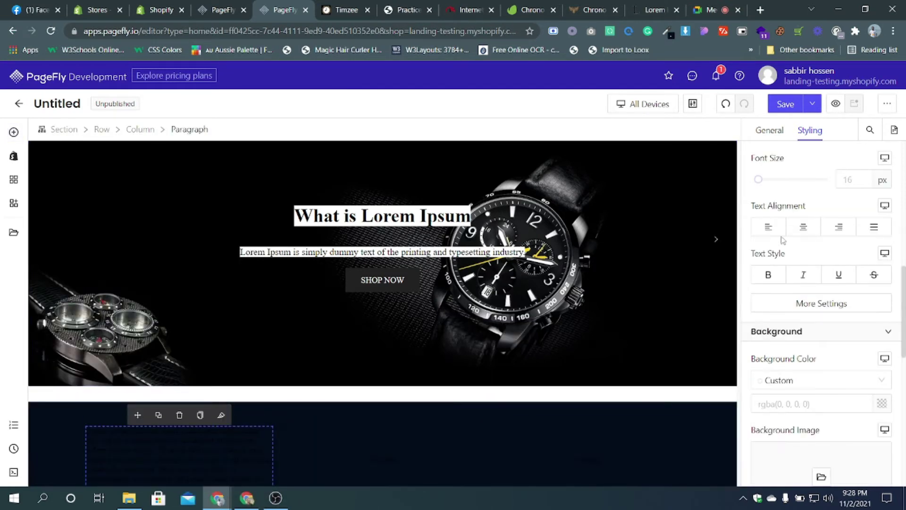
- Replace the new paragraph's placeholder text with "Flash Sale"
{"action": "left_click", "coordinate": [777, 134]}
{"action": "key", "text": "ctrl+a"}
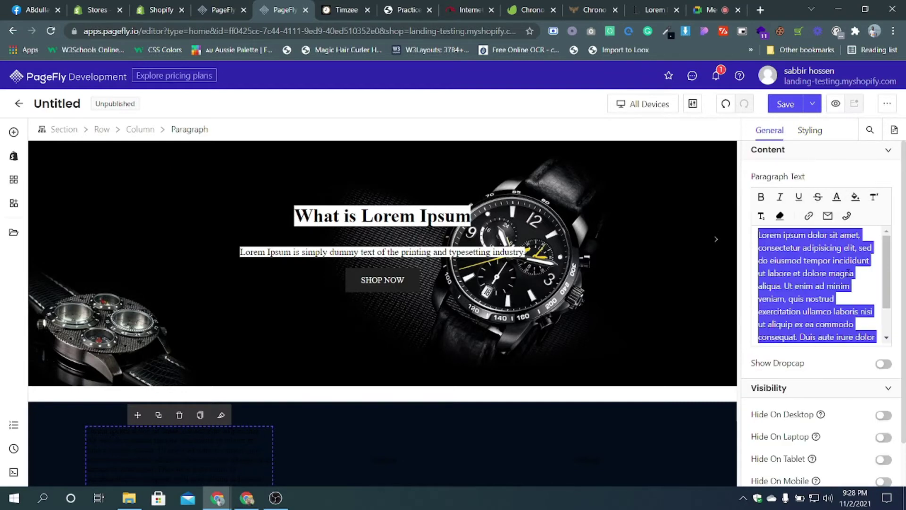
{"action": "type", "text": "Flash Sale"}
{"action": "left_click", "coordinate": [336, 12]}
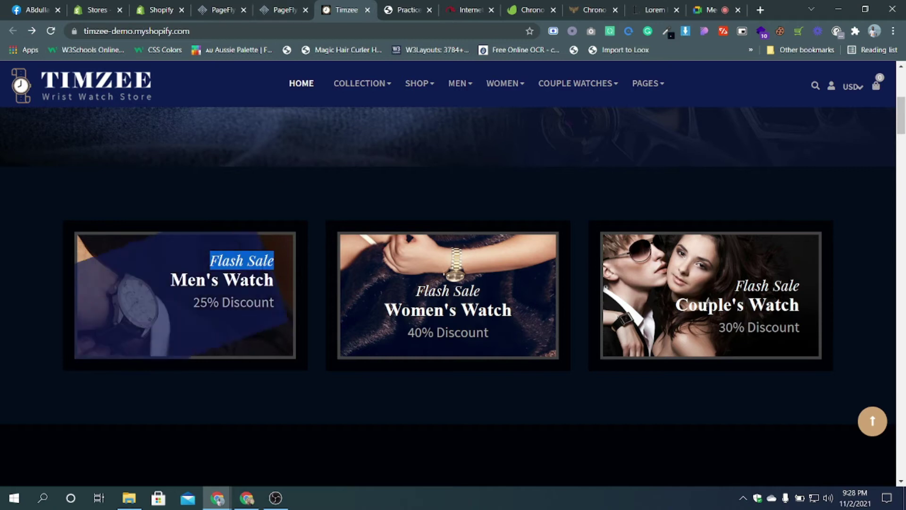
{"action": "double_click", "coordinate": [246, 283]}
{"action": "left_click_drag", "start_coordinate": [246, 282], "coordinate": [173, 280]}
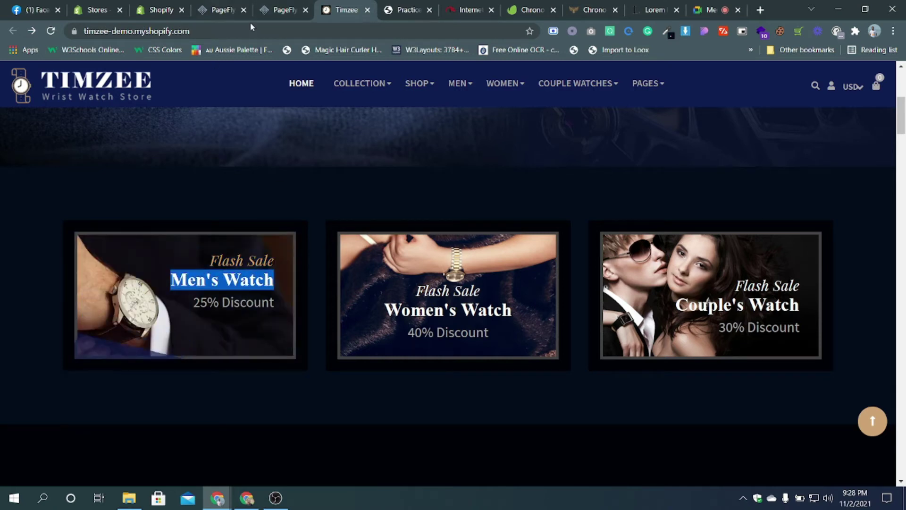
{"action": "left_click", "coordinate": [279, 10]}
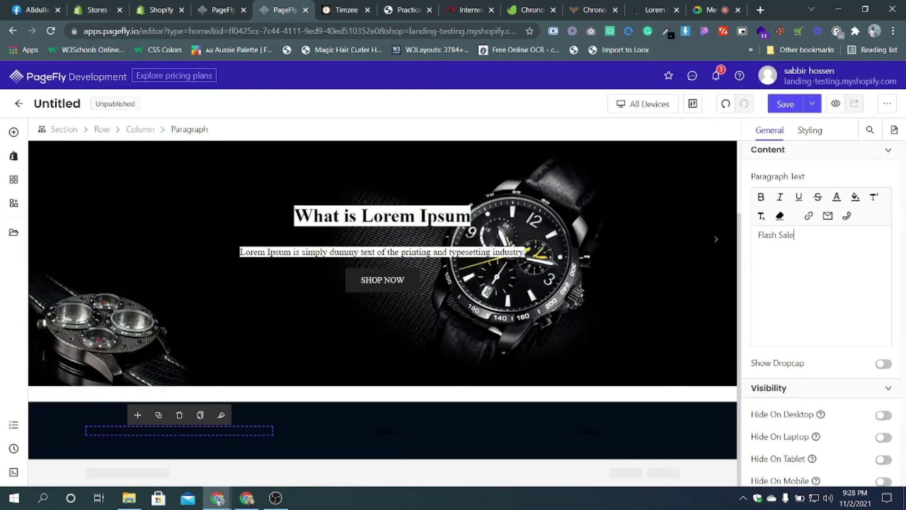
- Set the content colour of the "Flash Sale" paragraph to white, rgb(255, 255, 255)
{"action": "left_click", "coordinate": [810, 131]}
{"action": "scroll", "coordinate": [850, 284], "scroll_direction": "up", "scroll_amount": 5}
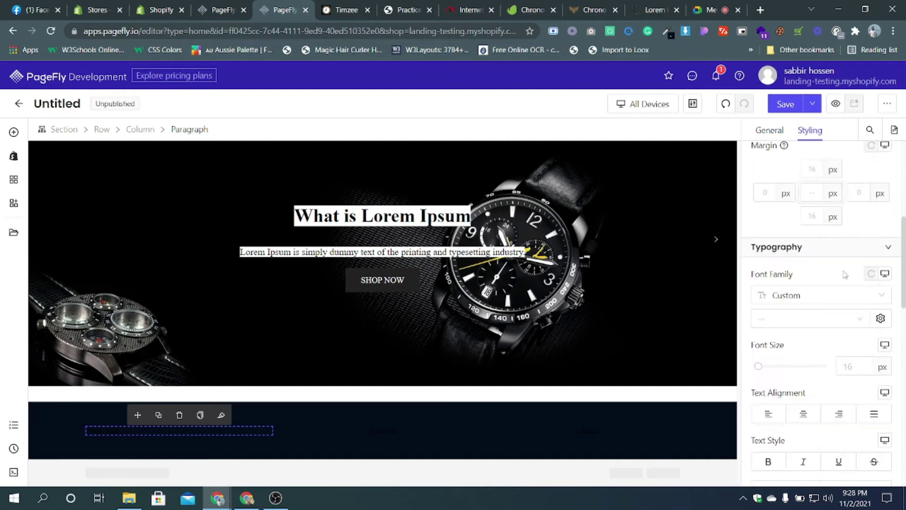
{"action": "left_click", "coordinate": [882, 279]}
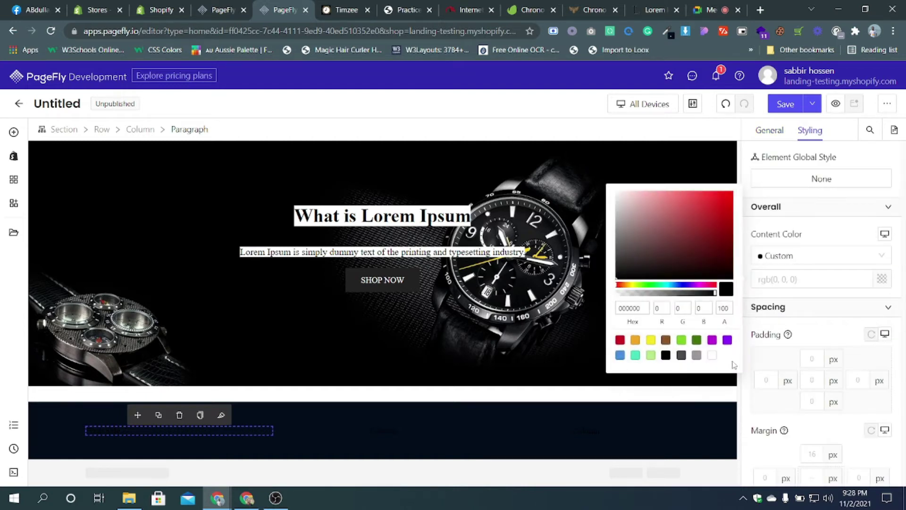
{"action": "left_click", "coordinate": [713, 356]}
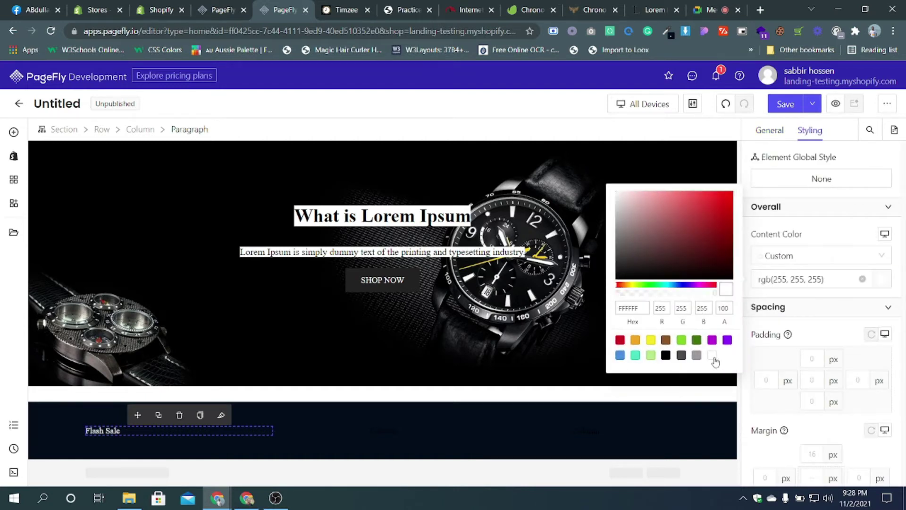
{"action": "left_click", "coordinate": [14, 132]}
{"action": "mouse_move", "coordinate": [54, 300]}
{"action": "left_click_drag", "start_coordinate": [231, 152], "coordinate": [184, 440]}
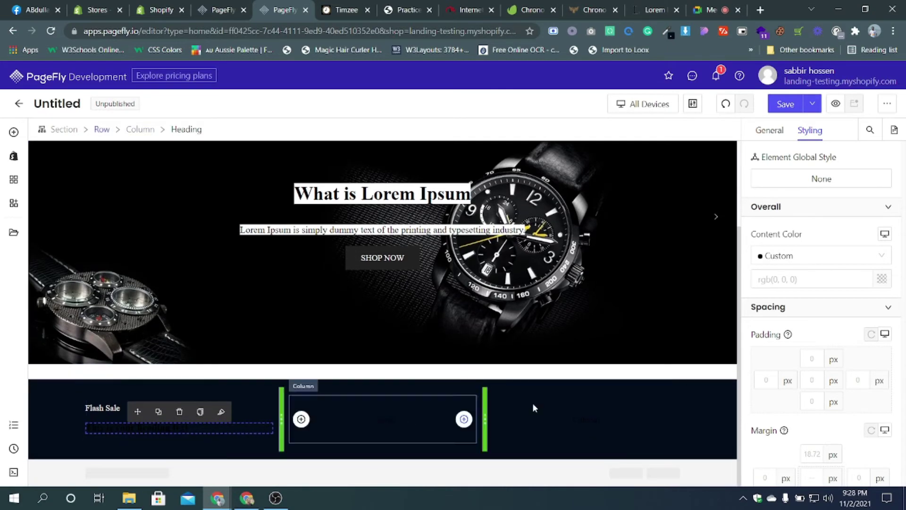
{"action": "triple_click", "coordinate": [806, 236]}
{"action": "type", "text": "Men's Watch"}
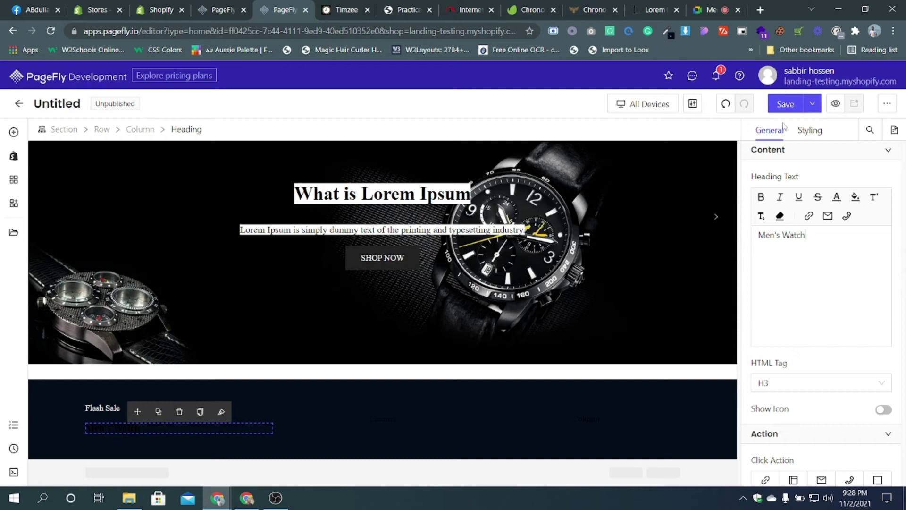
{"action": "left_click", "coordinate": [810, 130]}
{"action": "left_click", "coordinate": [803, 279]}
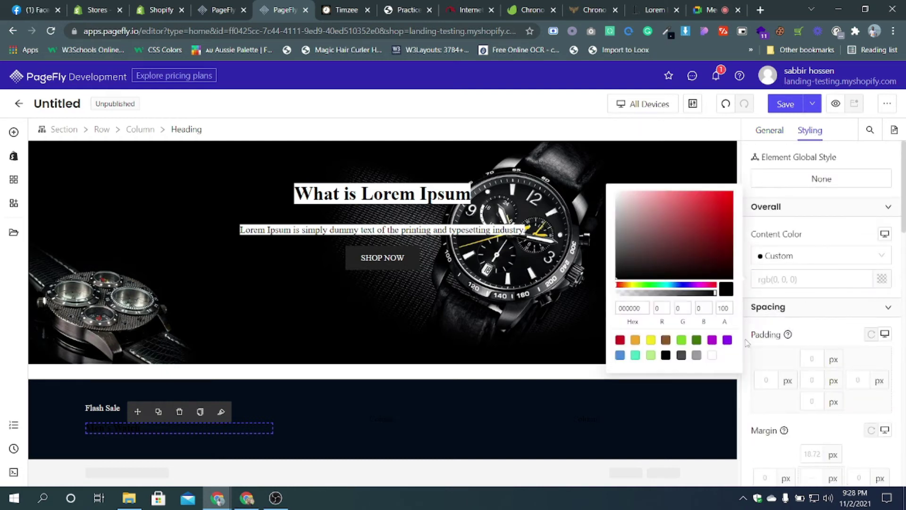
{"action": "left_click", "coordinate": [711, 357]}
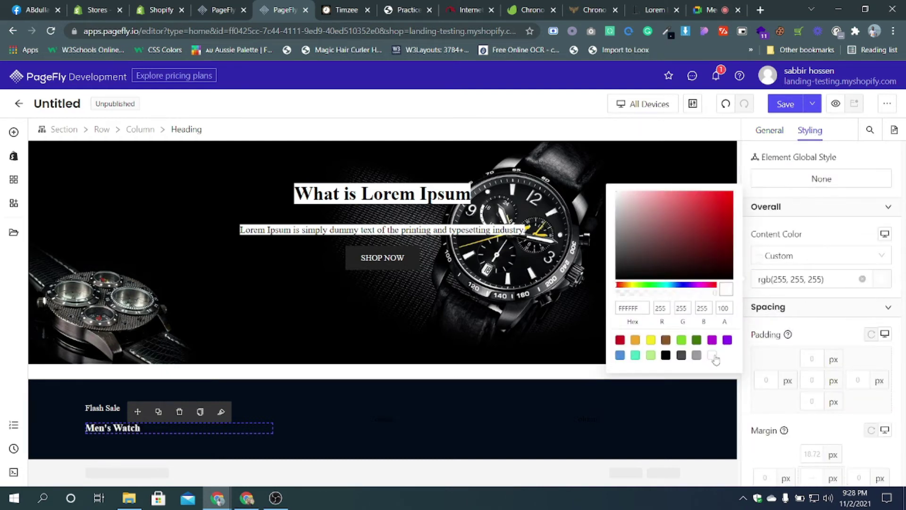
{"action": "left_click", "coordinate": [127, 443]}
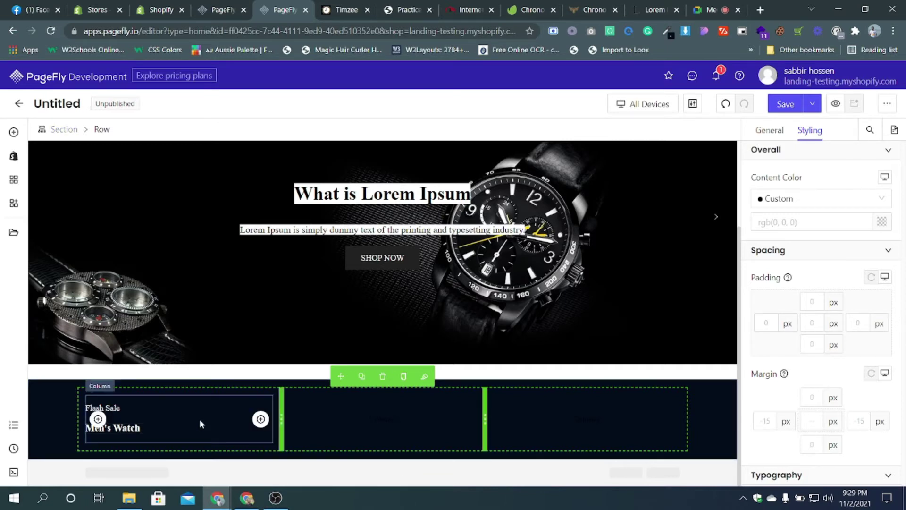
{"action": "scroll", "coordinate": [331, 373], "scroll_direction": "up", "scroll_amount": 2}
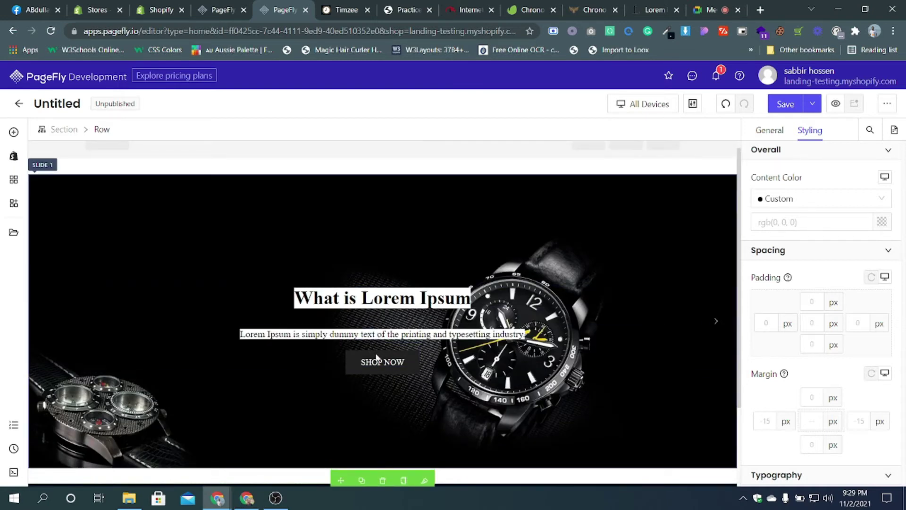
{"action": "scroll", "coordinate": [380, 339], "scroll_direction": "down", "scroll_amount": 2}
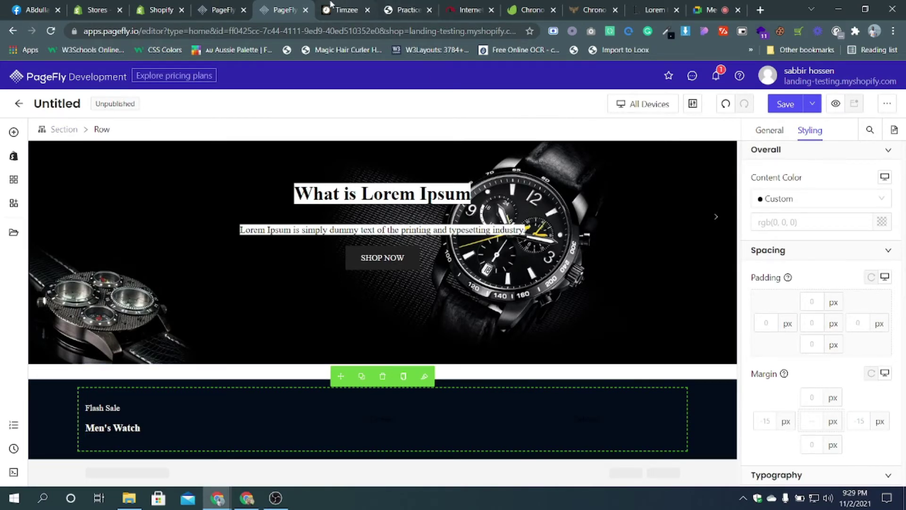
{"action": "left_click", "coordinate": [347, 10]}
{"action": "left_click_drag", "start_coordinate": [277, 302], "coordinate": [191, 302]}
{"action": "key", "text": "ctrl+c"}
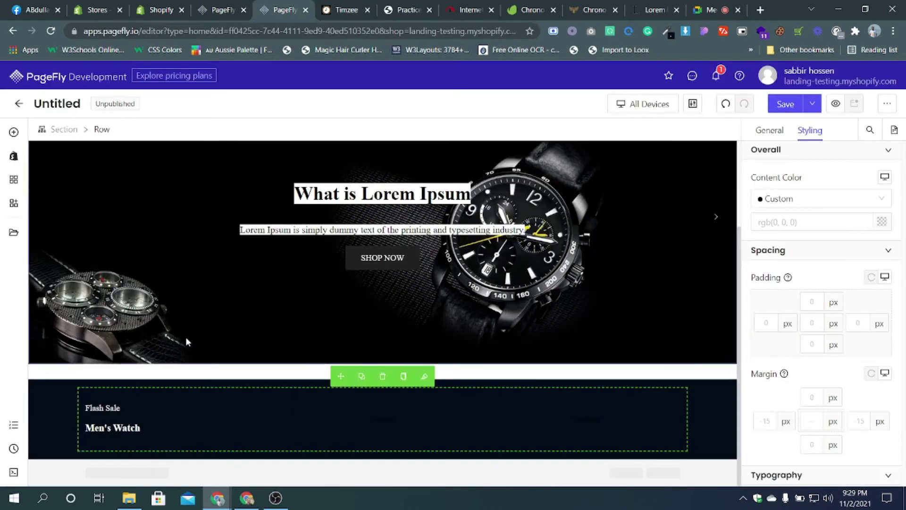
{"action": "left_click", "coordinate": [283, 10]}
{"action": "left_click", "coordinate": [14, 132]}
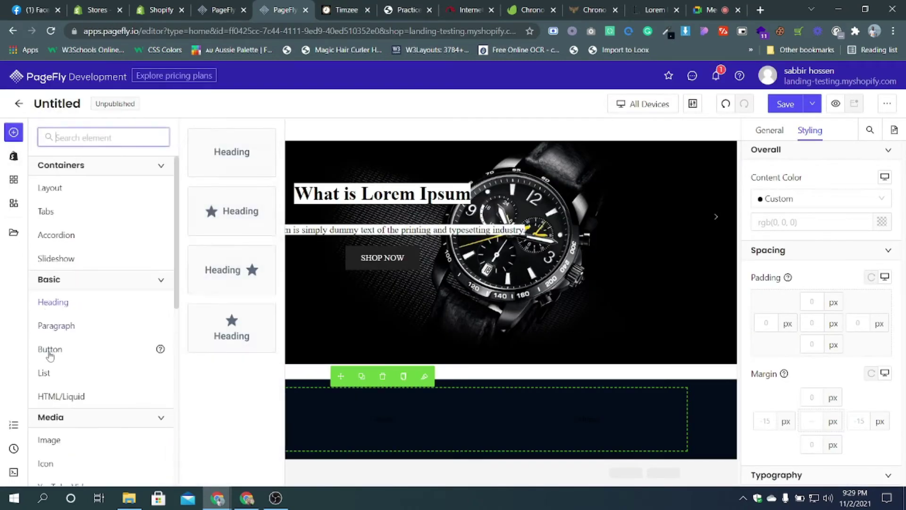
{"action": "left_click_drag", "start_coordinate": [89, 311], "coordinate": [112, 443]}
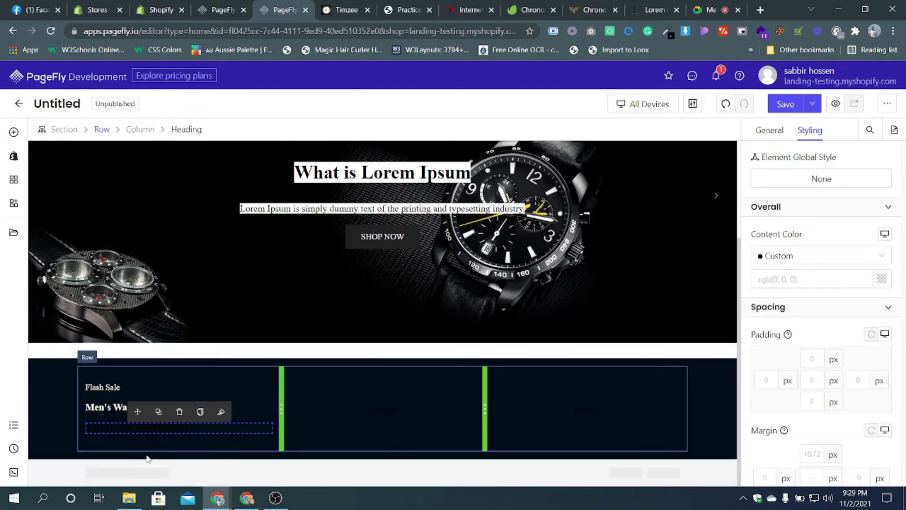
{"action": "left_click", "coordinate": [782, 133]}
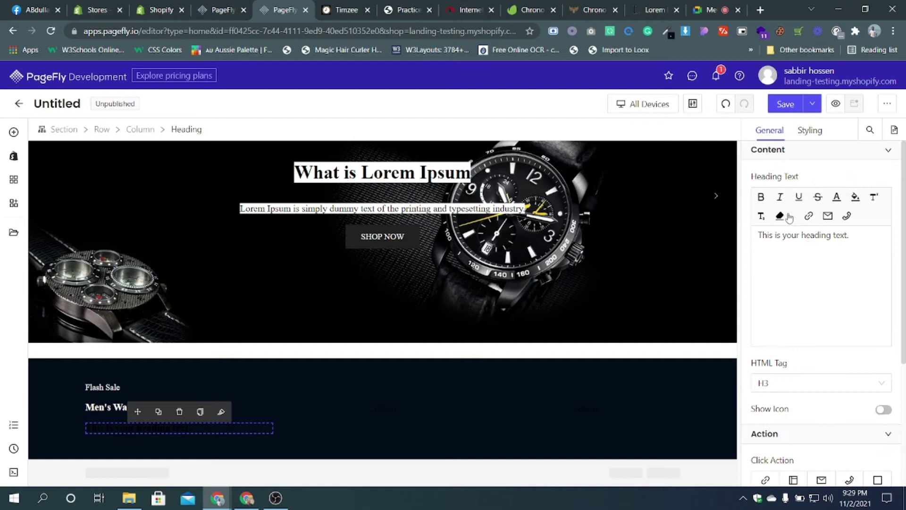
{"action": "key", "text": "ctrl+a"}
{"action": "key", "text": "ctrl+v"}
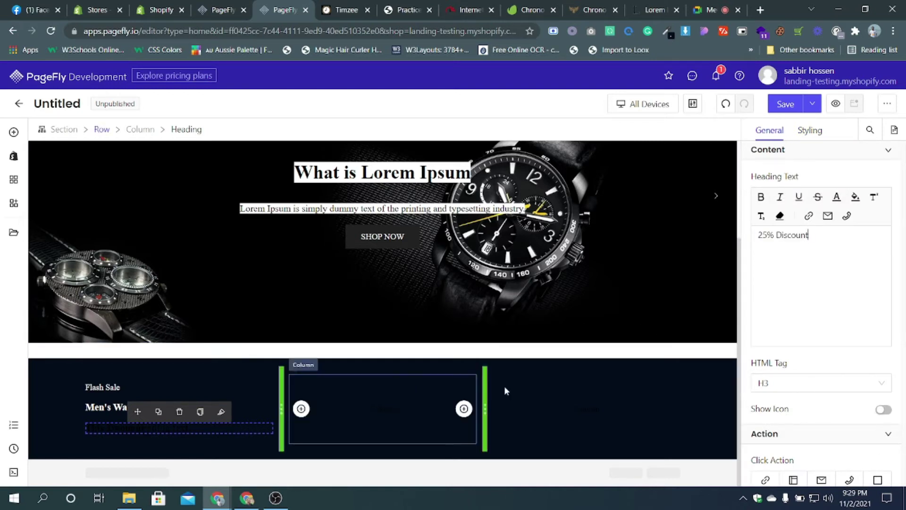
- Set the content colour of the "25% Discount" heading to white, rgb(255, 255, 255)
{"action": "left_click", "coordinate": [808, 132]}
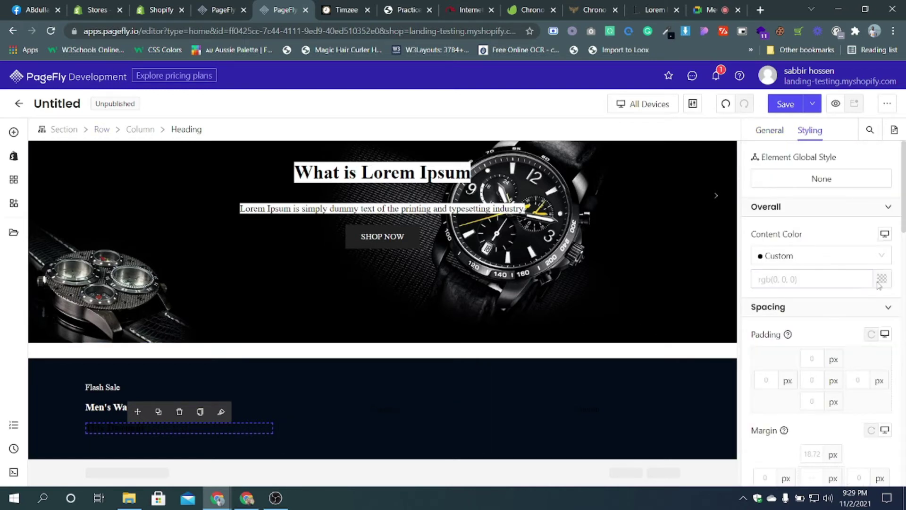
{"action": "left_click", "coordinate": [881, 280]}
{"action": "left_click", "coordinate": [712, 355]}
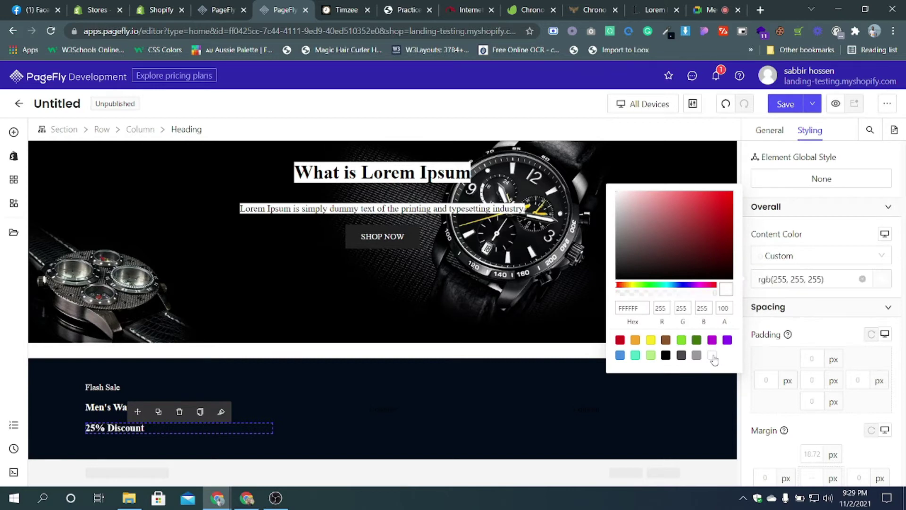
{"action": "left_click", "coordinate": [343, 10]}
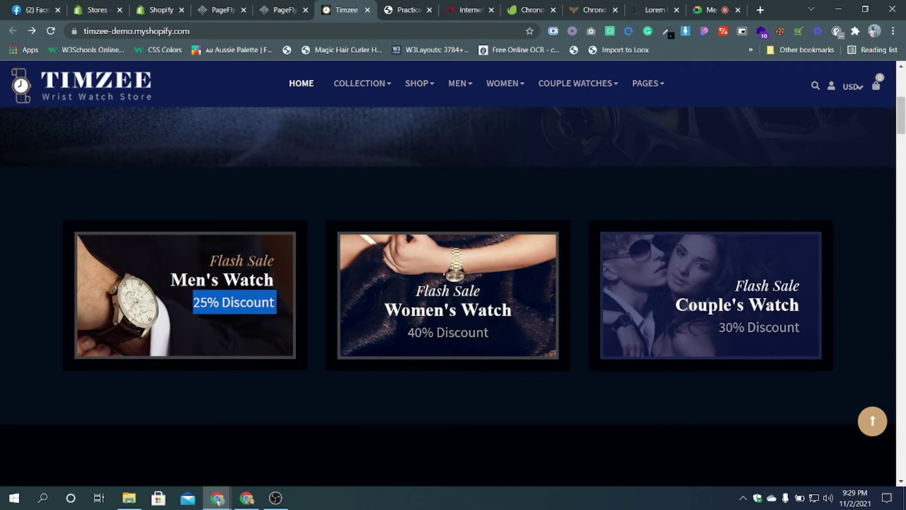
{"action": "left_click", "coordinate": [276, 10]}
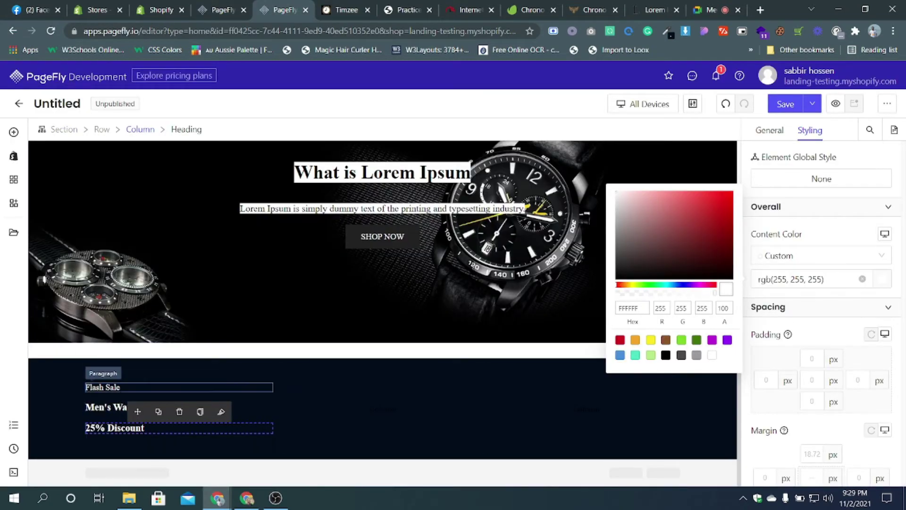
{"action": "left_click", "coordinate": [125, 405]}
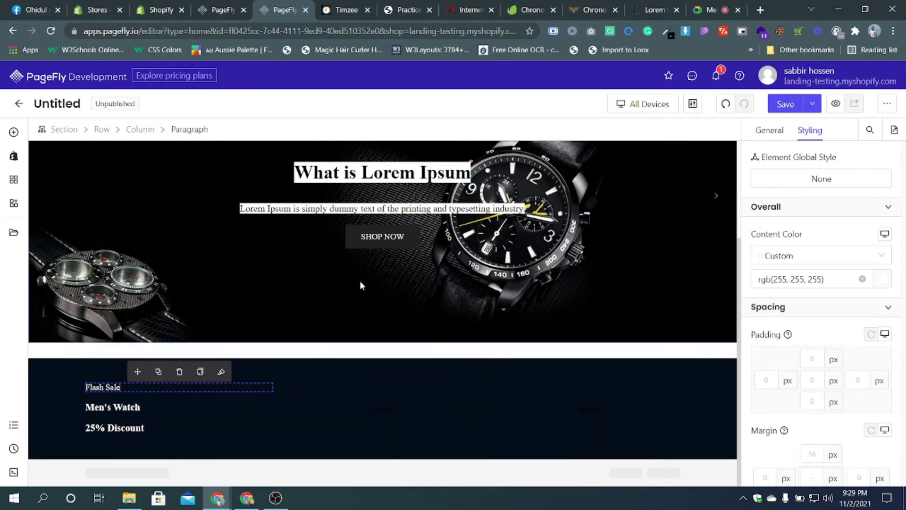
{"action": "scroll", "coordinate": [406, 301], "scroll_direction": "up", "scroll_amount": 3}
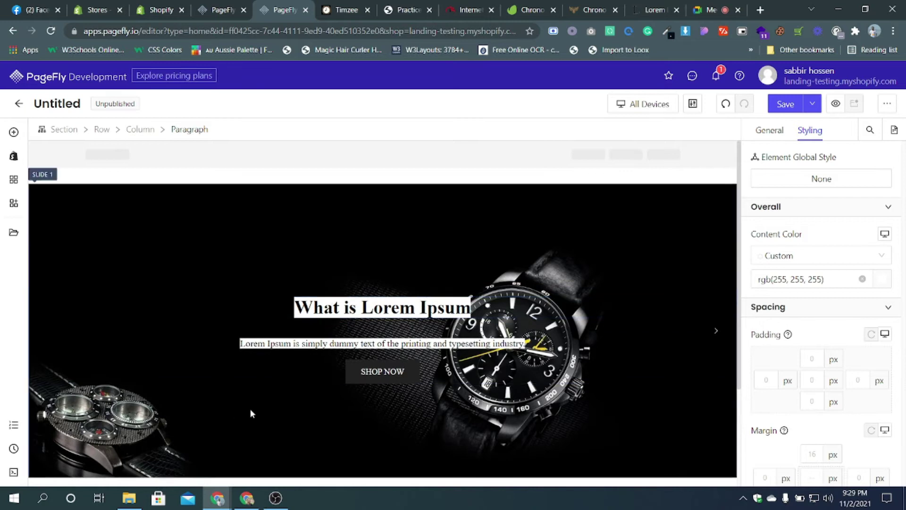
{"action": "scroll", "coordinate": [236, 397], "scroll_direction": "down", "scroll_amount": 3}
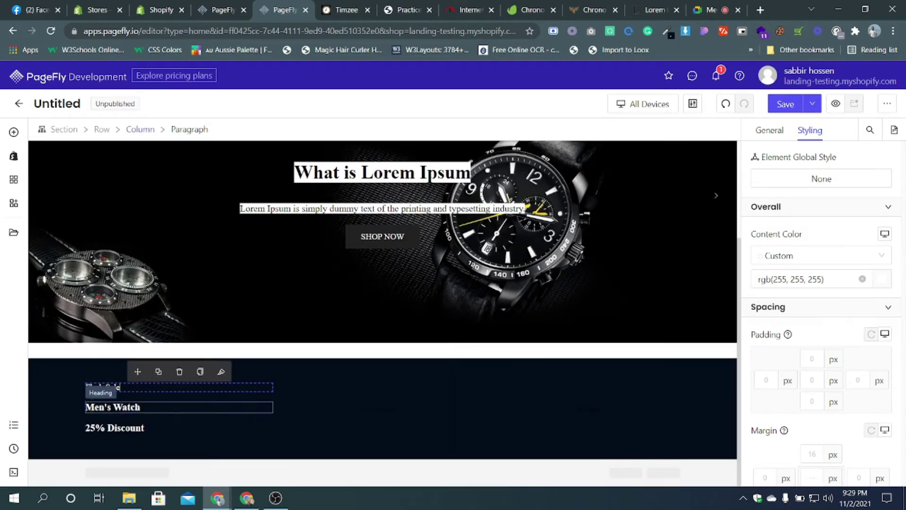
{"action": "left_click", "coordinate": [169, 405]}
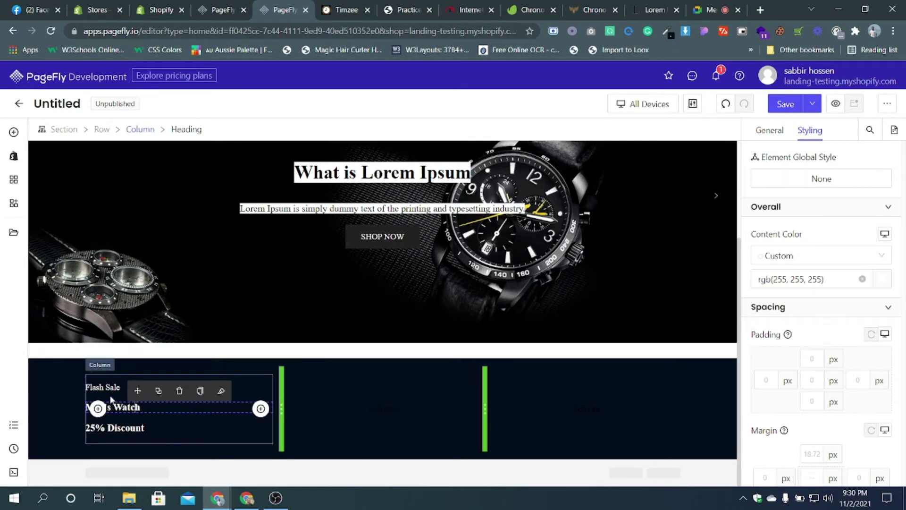
- Duplicate the "Flash Sale" paragraph and move one copy into the second column
{"action": "left_click", "coordinate": [152, 385]}
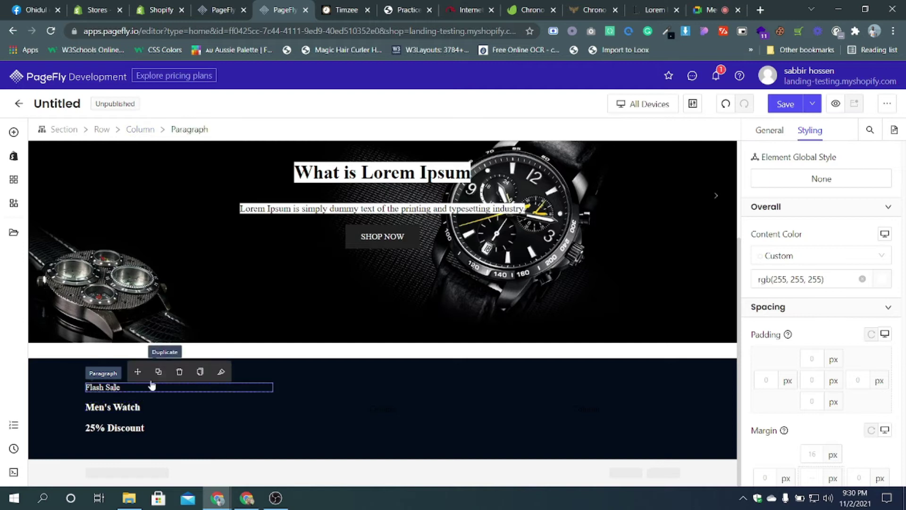
{"action": "left_click_drag", "start_coordinate": [152, 383], "coordinate": [158, 376]}
{"action": "left_click_drag", "start_coordinate": [133, 415], "coordinate": [339, 398]}
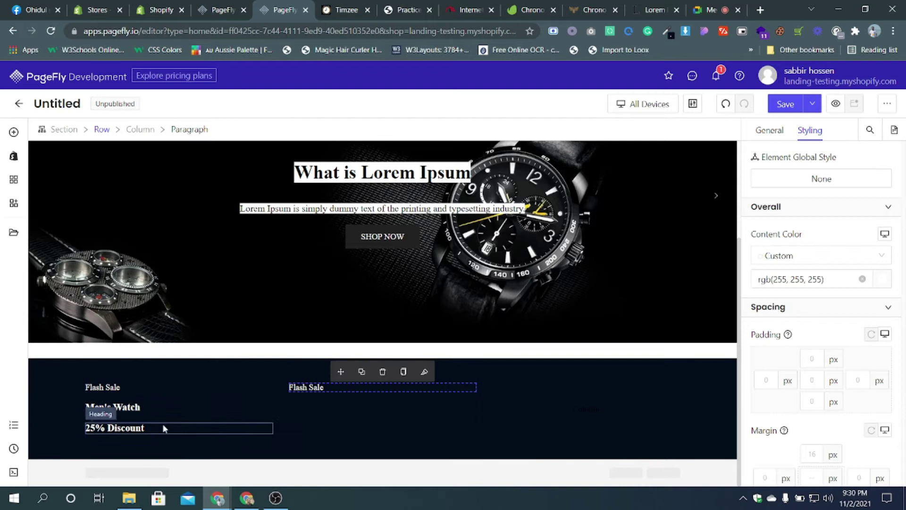
{"action": "left_click", "coordinate": [161, 406]}
{"action": "left_click", "coordinate": [160, 398]}
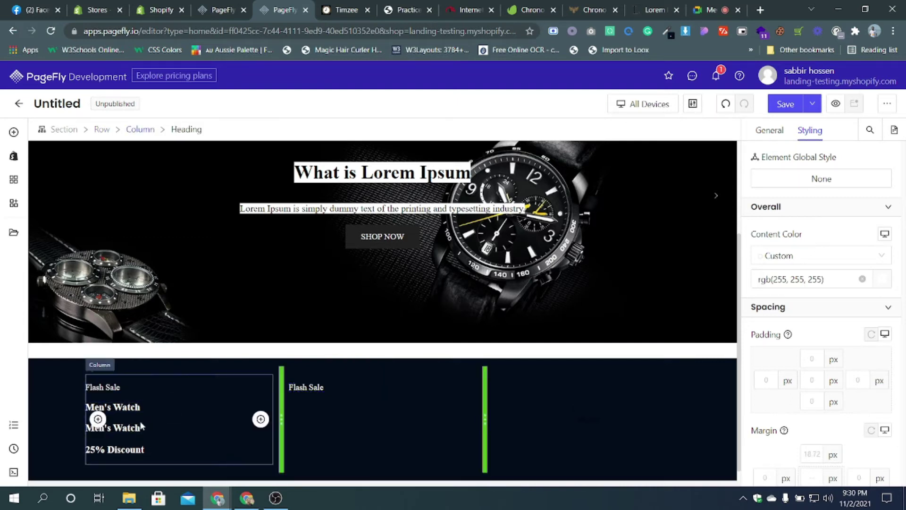
{"action": "left_click_drag", "start_coordinate": [147, 411], "coordinate": [335, 406]}
{"action": "left_click", "coordinate": [115, 427]}
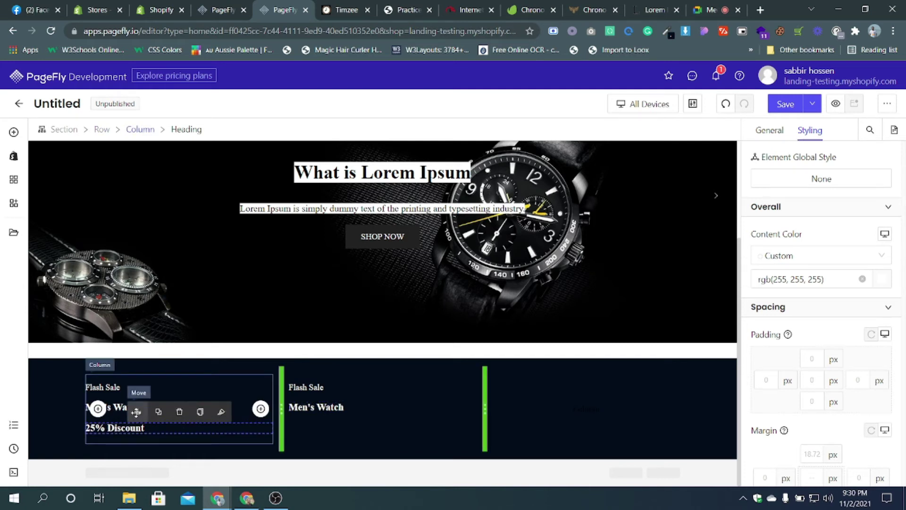
{"action": "left_click", "coordinate": [158, 412]}
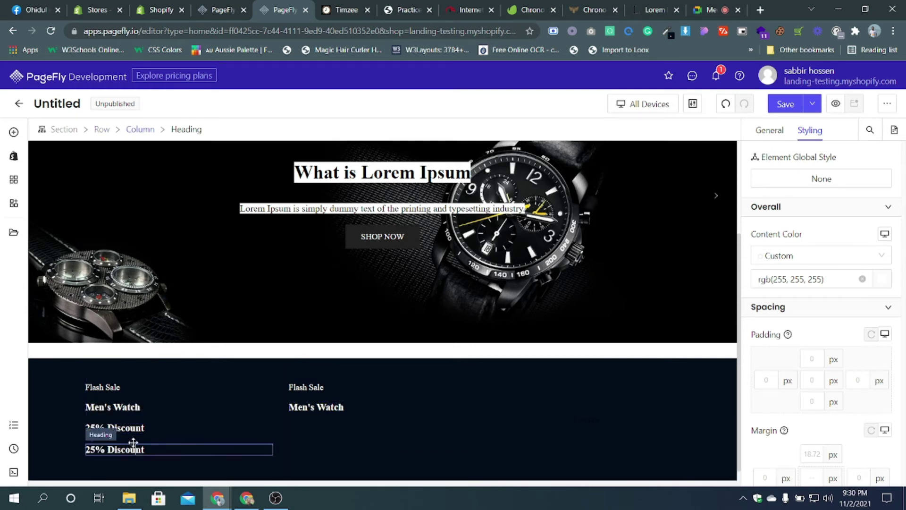
{"action": "left_click_drag", "start_coordinate": [134, 431], "coordinate": [315, 428]}
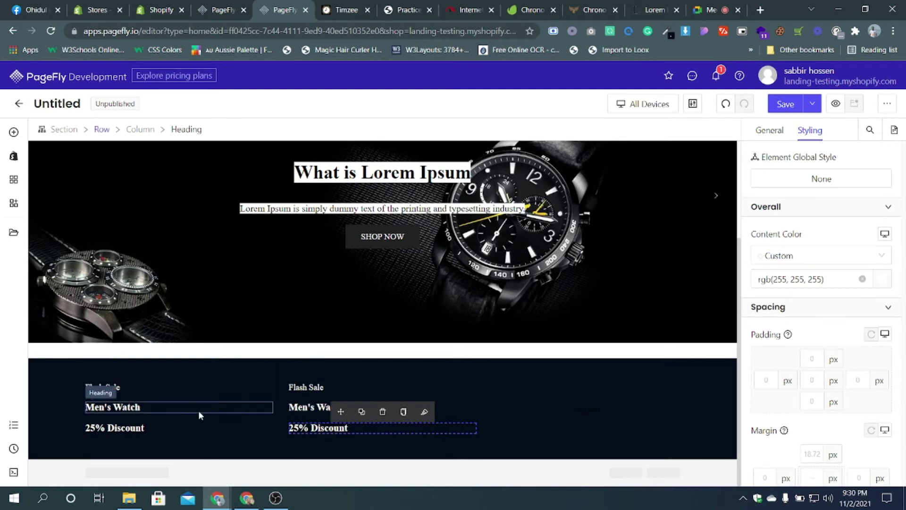
- Select the whole first column of the flash sale row and duplicate it
{"action": "left_click", "coordinate": [137, 407]}
{"action": "left_click", "coordinate": [140, 129]}
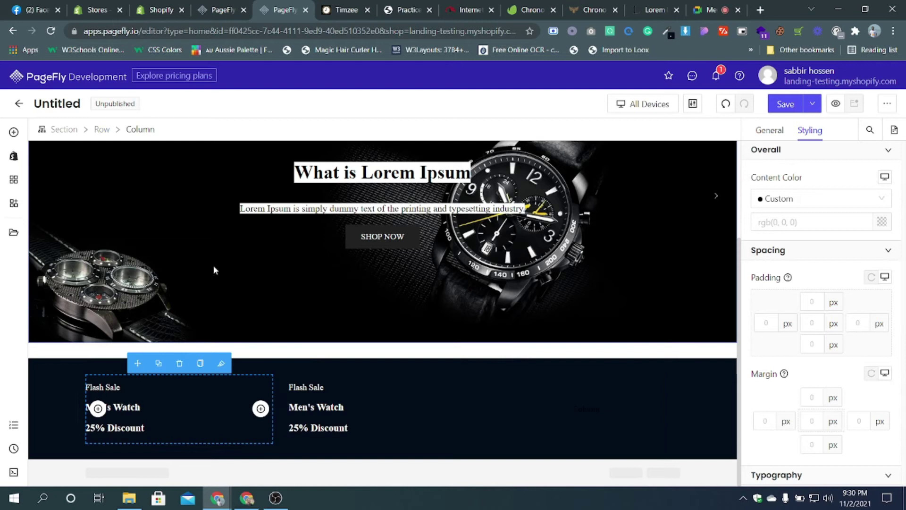
{"action": "left_click", "coordinate": [158, 363]}
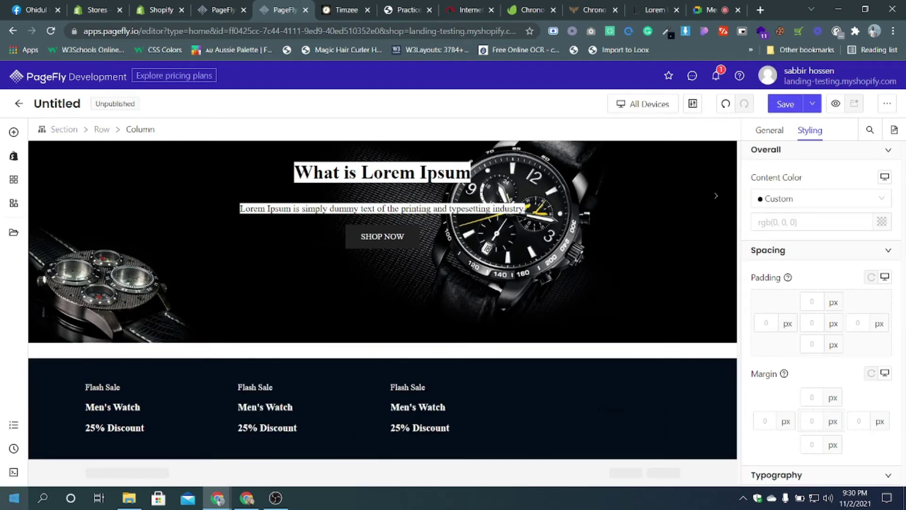
- Delete the empty fourth column from the flash sale row and select each of the three remaining columns in turn
{"action": "left_click", "coordinate": [644, 382]}
{"action": "left_click", "coordinate": [613, 362]}
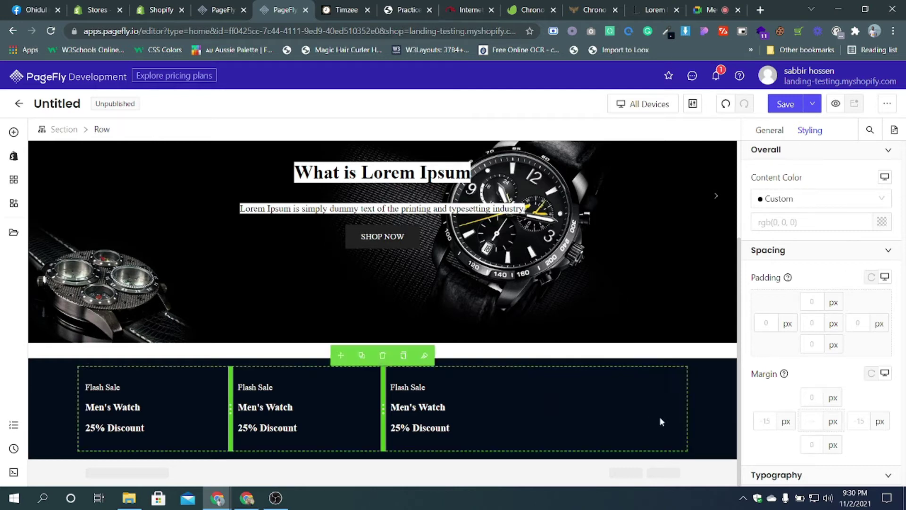
{"action": "left_click", "coordinate": [659, 416]}
{"action": "left_click", "coordinate": [178, 395]}
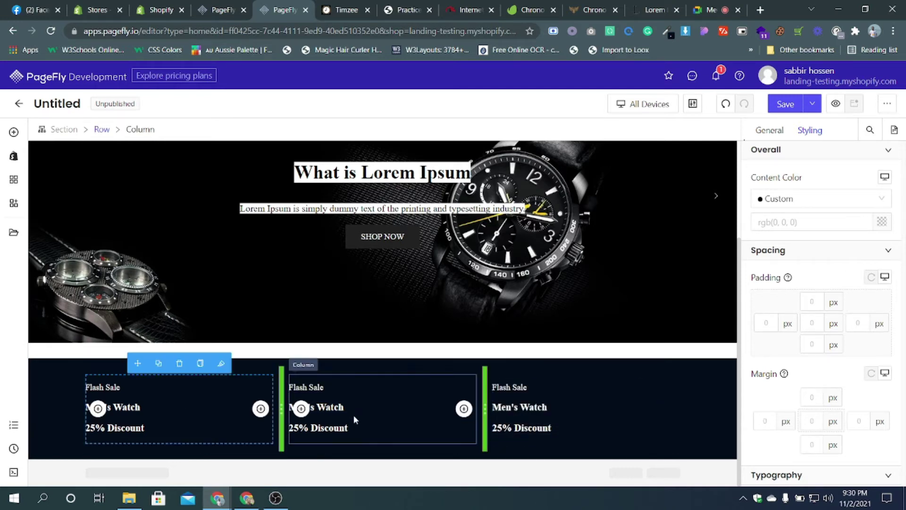
{"action": "left_click", "coordinate": [416, 422]}
{"action": "left_click", "coordinate": [526, 414]}
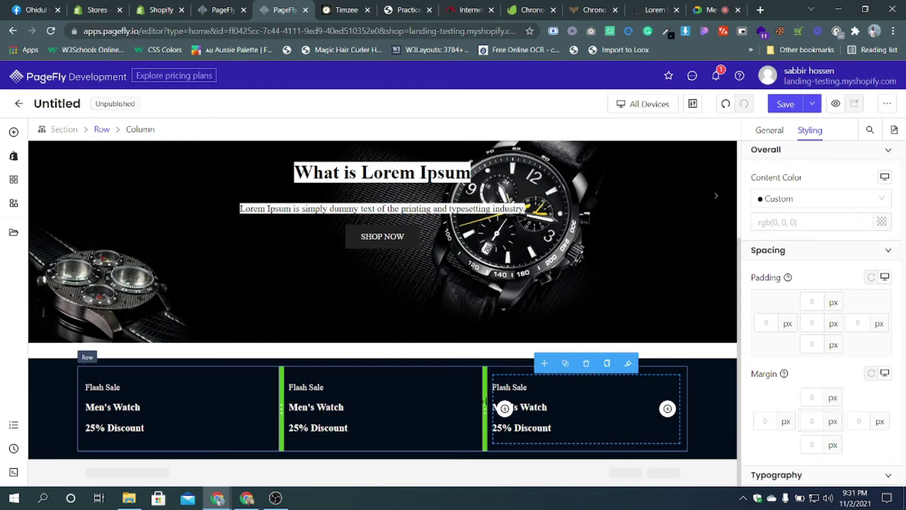
{"action": "left_click", "coordinate": [342, 10]}
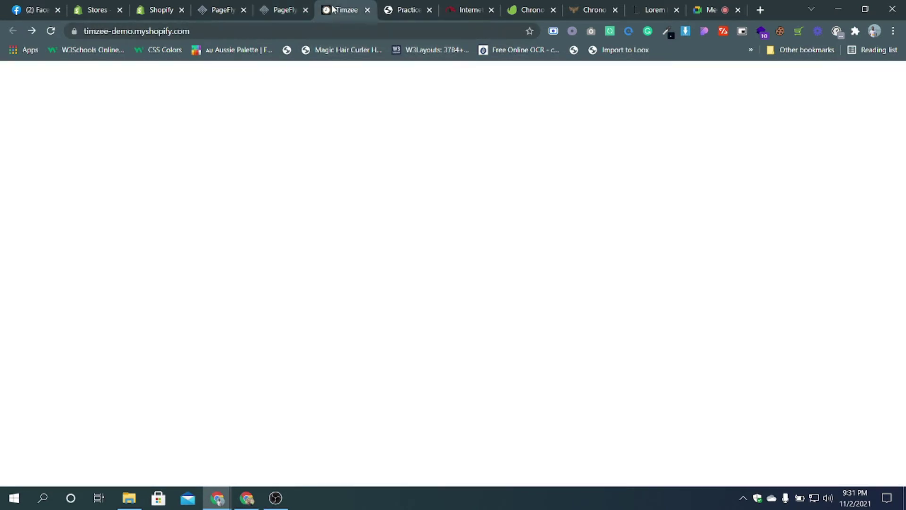
{"action": "left_click_drag", "start_coordinate": [417, 291], "coordinate": [481, 292]}
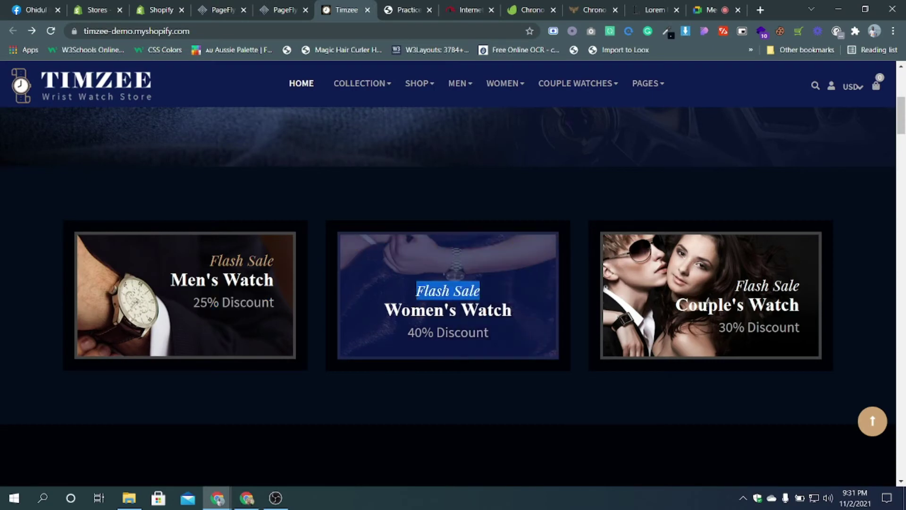
{"action": "left_click", "coordinate": [308, 5]}
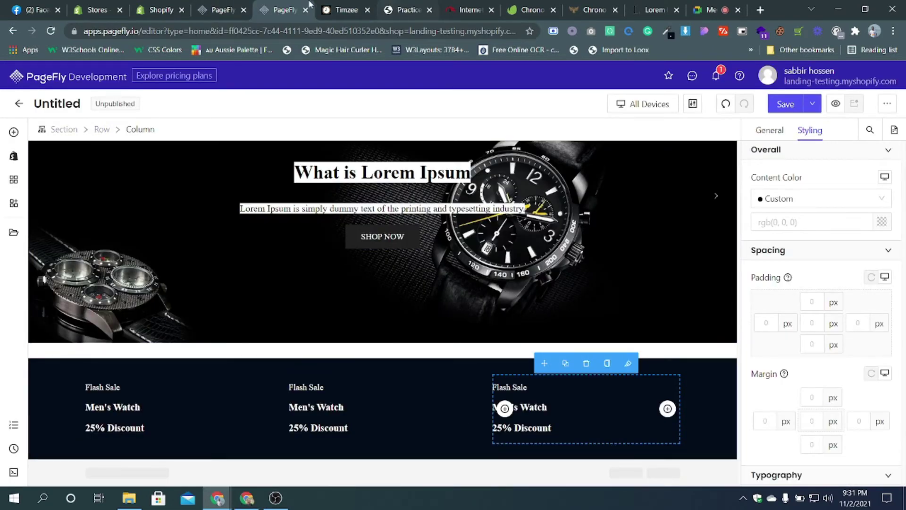
{"action": "left_click", "coordinate": [342, 10]}
{"action": "left_click_drag", "start_coordinate": [384, 311], "coordinate": [512, 310]}
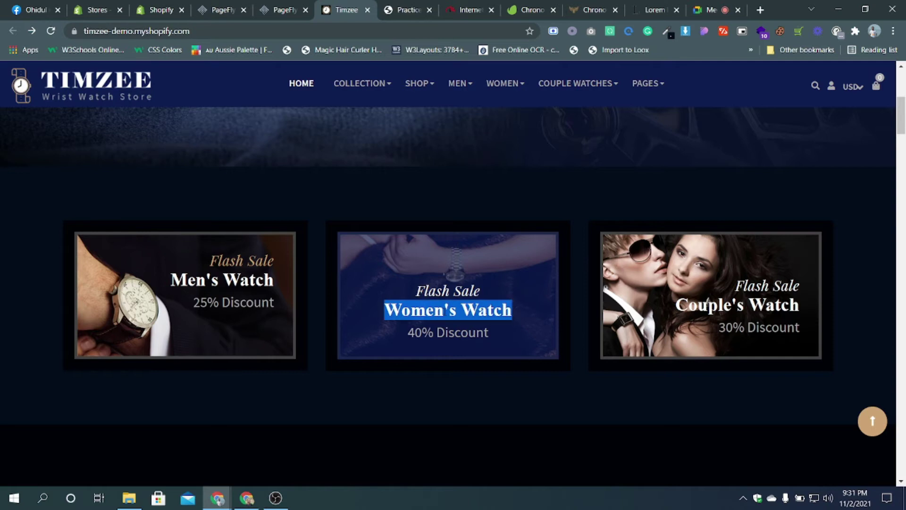
{"action": "left_click", "coordinate": [282, 10]}
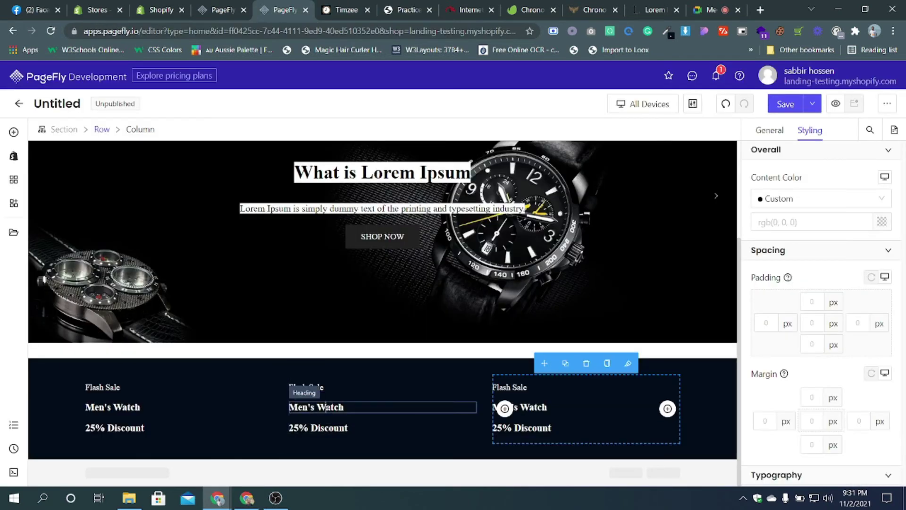
{"action": "left_click", "coordinate": [325, 407]}
{"action": "left_click", "coordinate": [770, 130]}
{"action": "key", "text": "ctrl+a"}
{"action": "type", "text": "Women's Watch"}
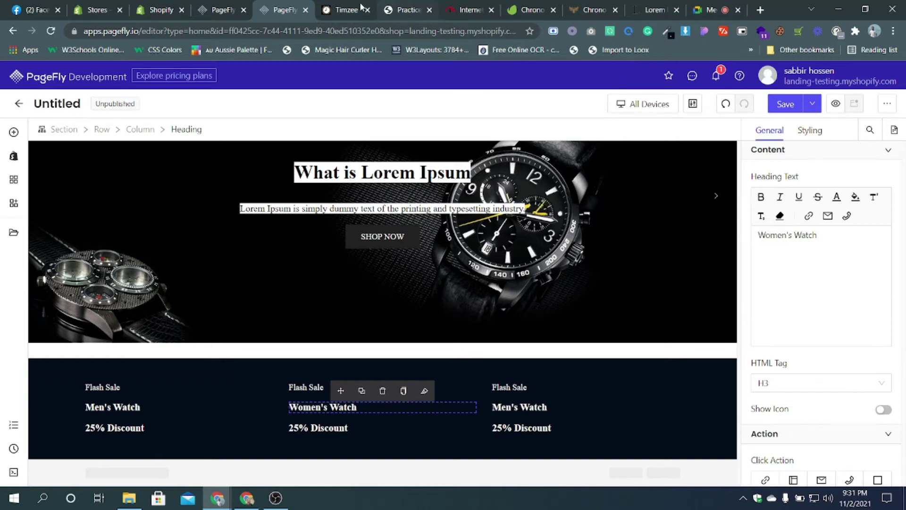
- Change the second column's discount heading to "40% Discount", using the text from the Timzee demo page
{"action": "left_click", "coordinate": [361, 8]}
{"action": "triple_click", "coordinate": [463, 332]}
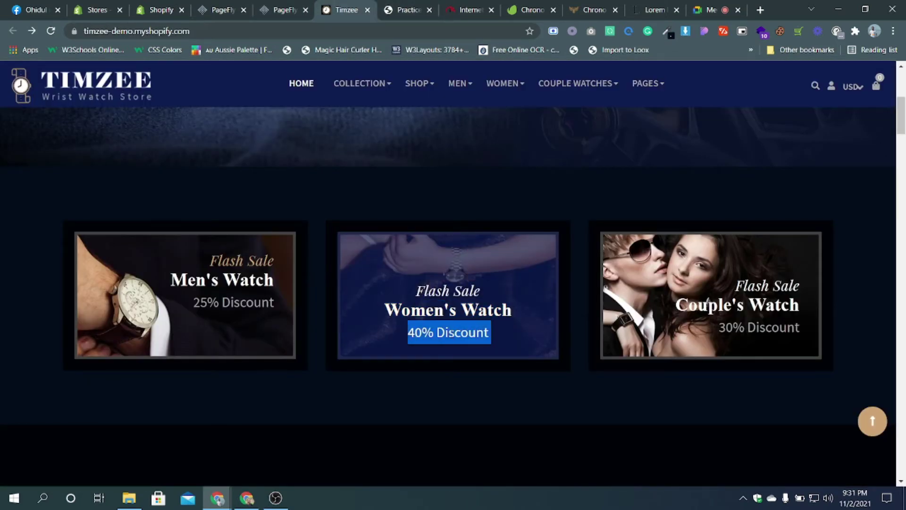
{"action": "left_click", "coordinate": [282, 9]}
{"action": "left_click", "coordinate": [382, 430]}
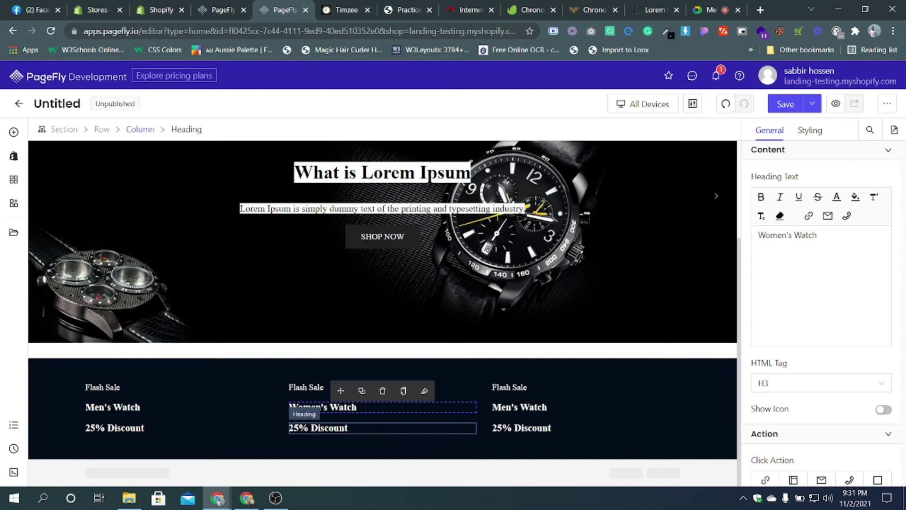
{"action": "key", "text": "ctrl+a"}
{"action": "type", "text": "40% Discount"}
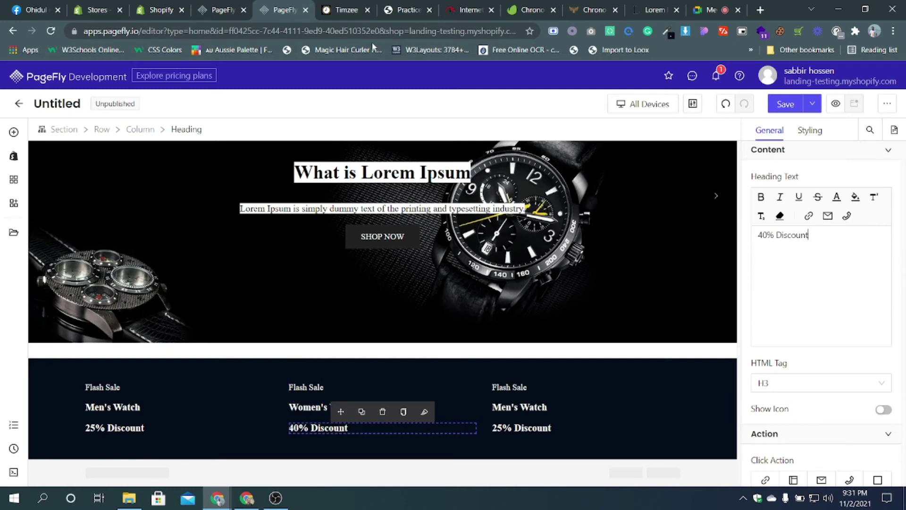
{"action": "left_click", "coordinate": [332, 12]}
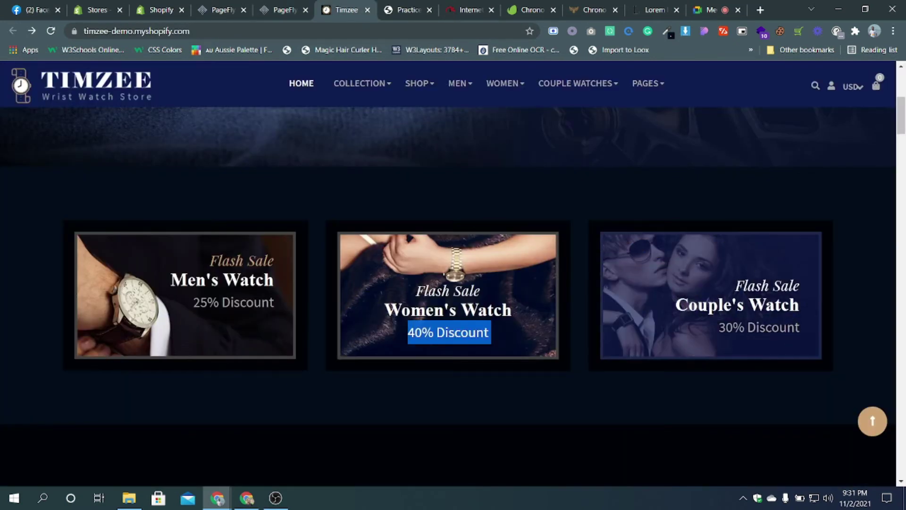
{"action": "triple_click", "coordinate": [736, 305]}
{"action": "key", "text": "ctrl+c"}
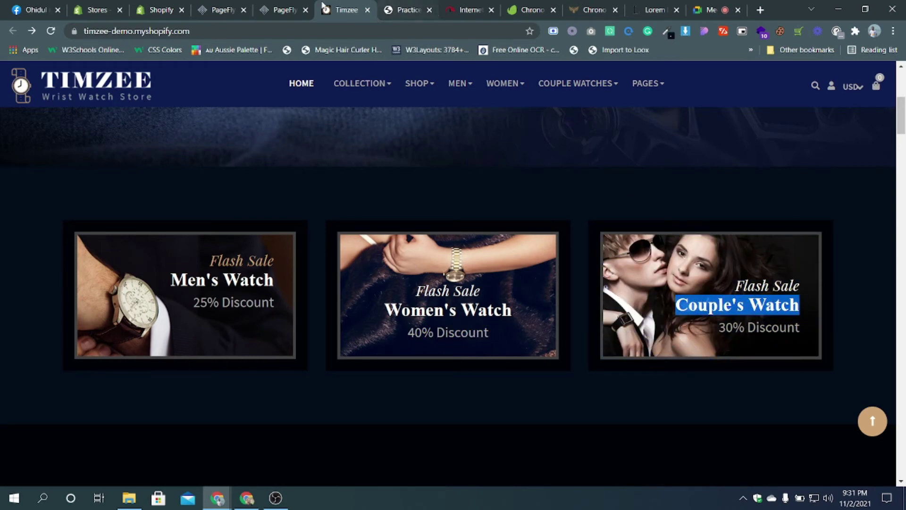
{"action": "left_click", "coordinate": [282, 9]}
{"action": "left_click", "coordinate": [547, 407]}
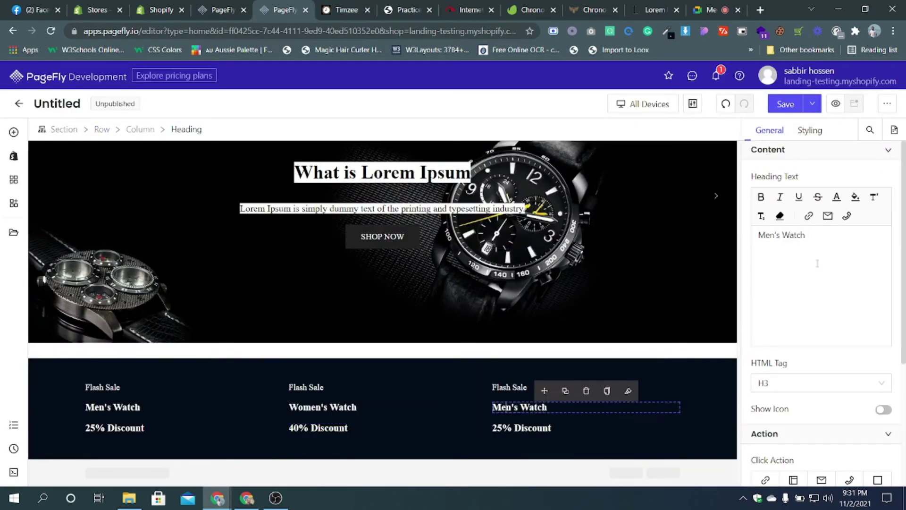
{"action": "key", "text": "ctrl+a"}
{"action": "key", "text": "ctrl+v"}
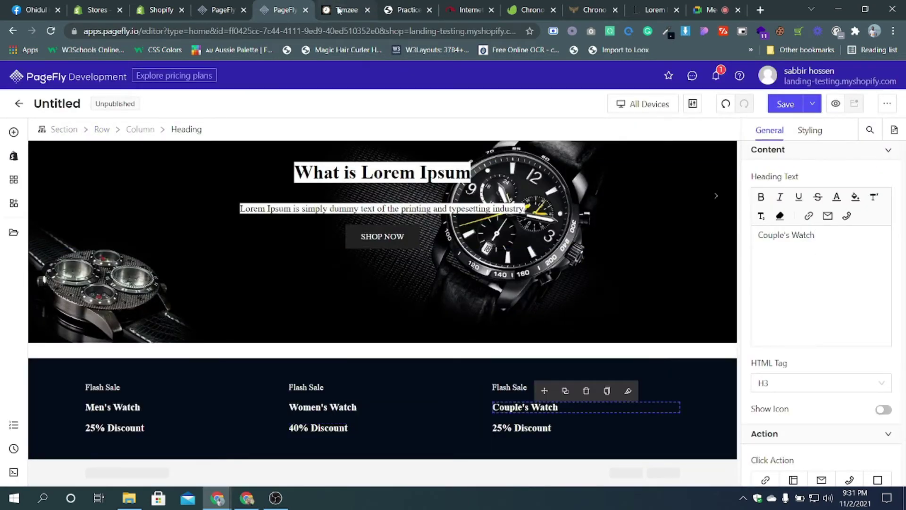
- Change the third column's discount heading to "30% Discount", copied from the Timzee demo page
{"action": "left_click", "coordinate": [340, 9]}
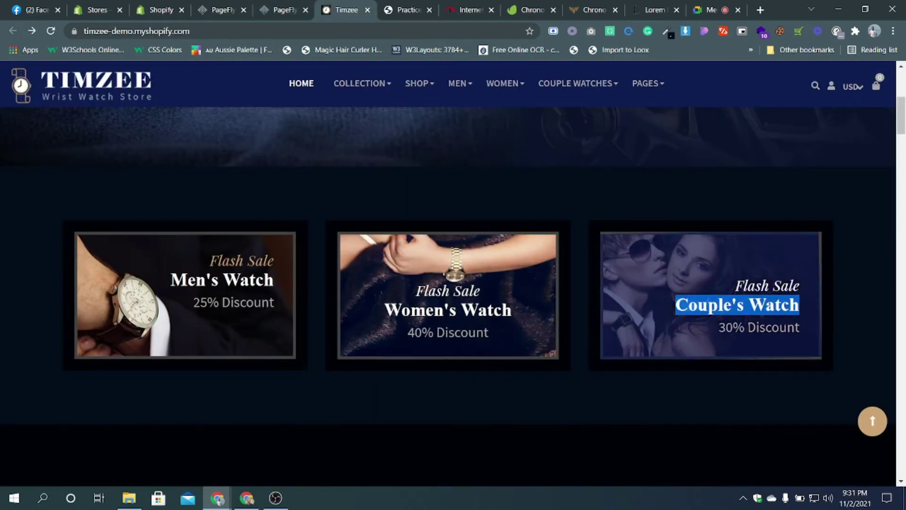
{"action": "triple_click", "coordinate": [759, 327]}
{"action": "key", "text": "ctrl+c"}
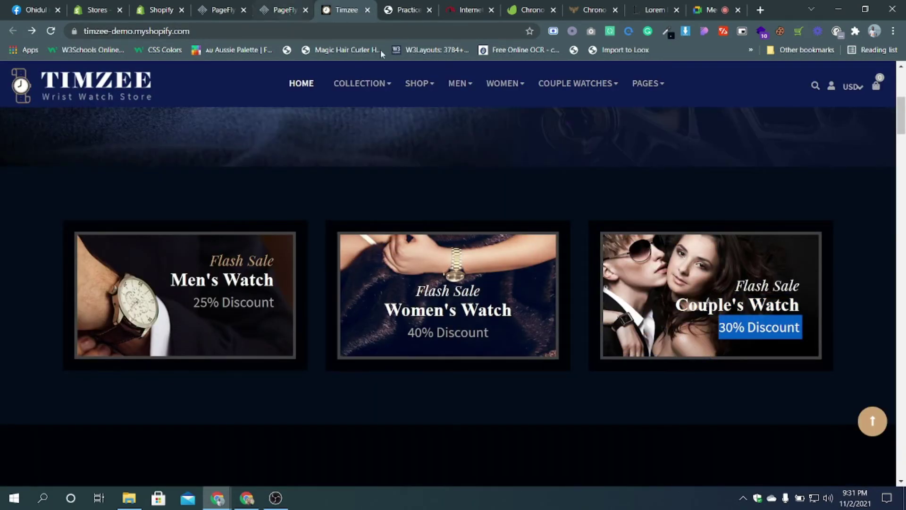
{"action": "left_click", "coordinate": [281, 10]}
{"action": "left_click", "coordinate": [543, 427]}
{"action": "triple_click", "coordinate": [783, 234]}
{"action": "key", "text": "ctrl+v"}
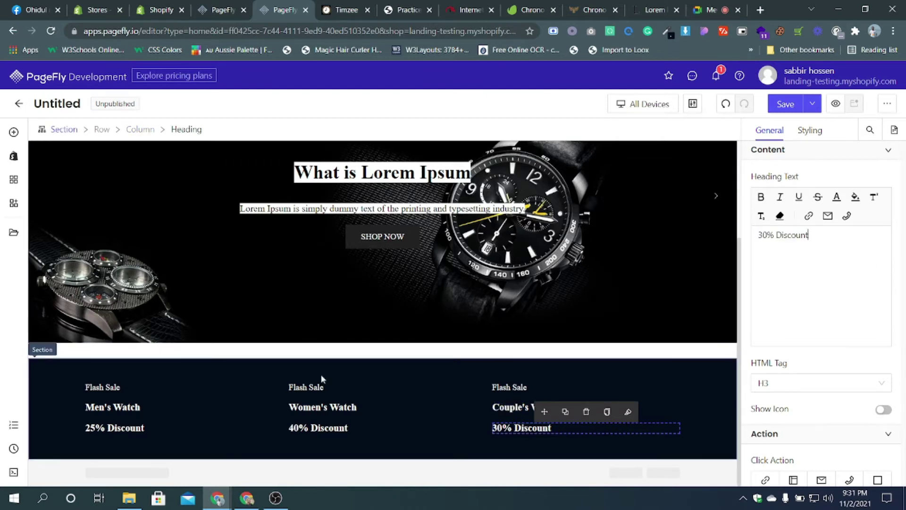
- Download the men's, women's and couple's flash sale banner images from the Timzee demo page with the image downloader extension
{"action": "left_click", "coordinate": [347, 10]}
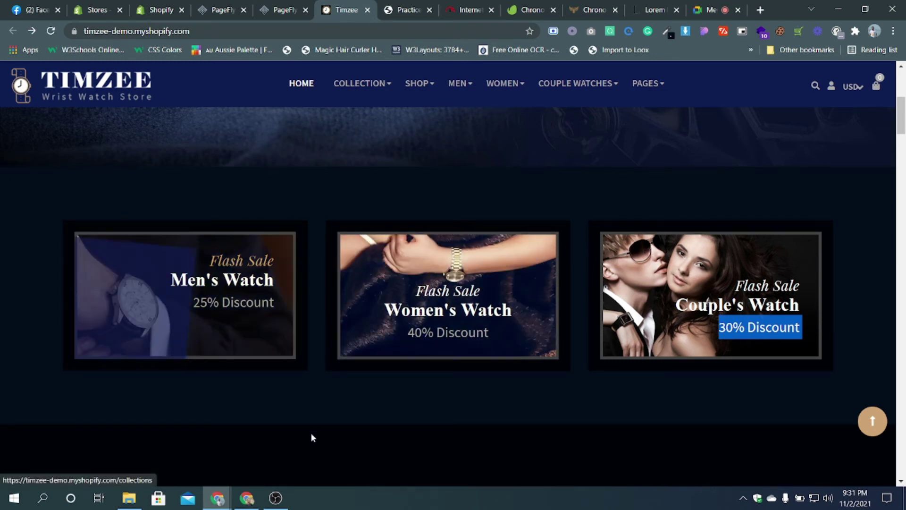
{"action": "left_click", "coordinate": [686, 31]}
{"action": "scroll", "coordinate": [631, 222], "scroll_direction": "down", "scroll_amount": 8}
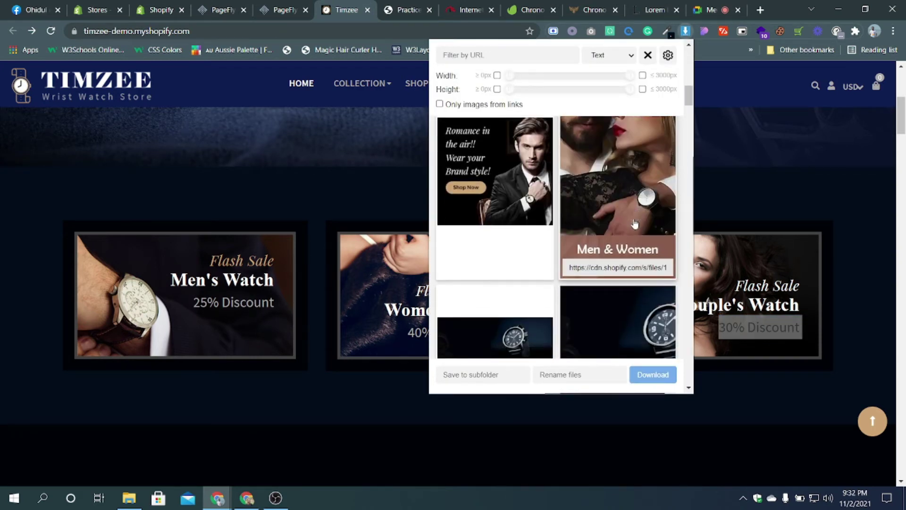
{"action": "scroll", "coordinate": [632, 224], "scroll_direction": "down", "scroll_amount": 10}
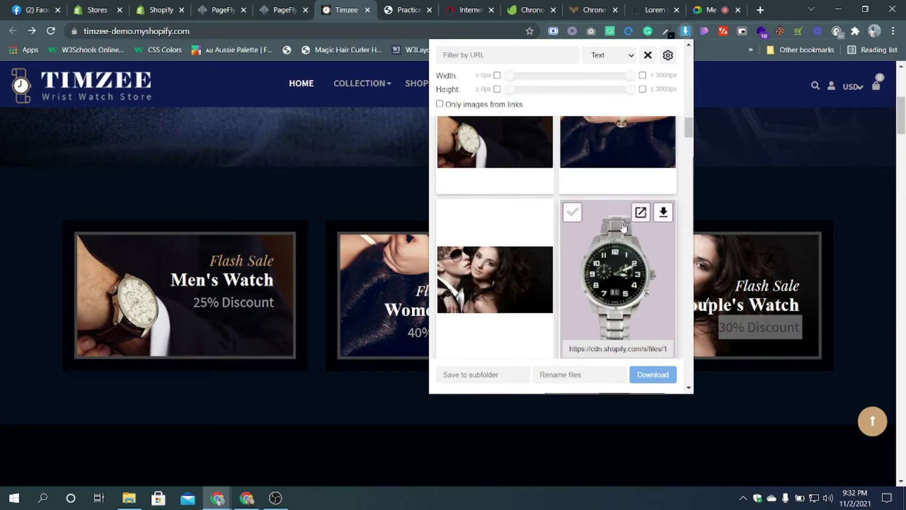
{"action": "left_click", "coordinate": [492, 153]}
{"action": "scroll", "coordinate": [568, 241], "scroll_direction": "up", "scroll_amount": 1}
{"action": "scroll", "coordinate": [519, 236], "scroll_direction": "down", "scroll_amount": 2}
{"action": "left_click", "coordinate": [450, 212]}
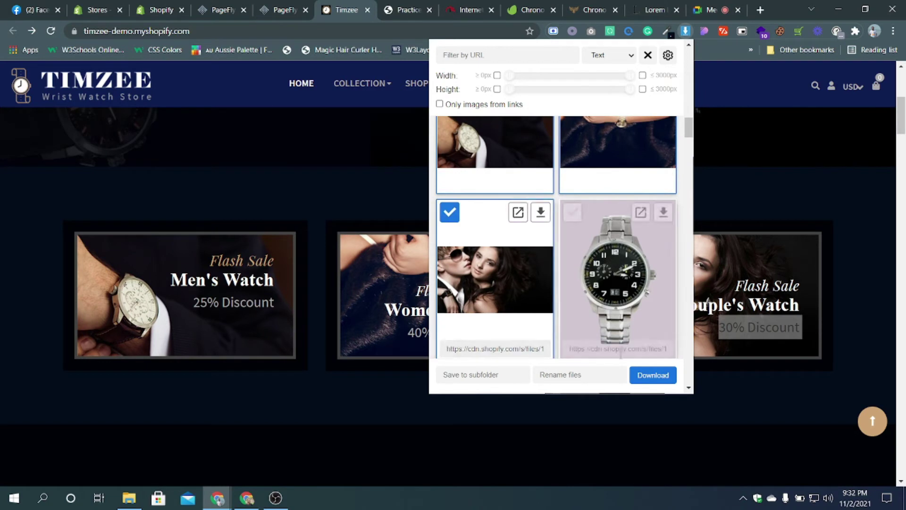
{"action": "left_click", "coordinate": [652, 375]}
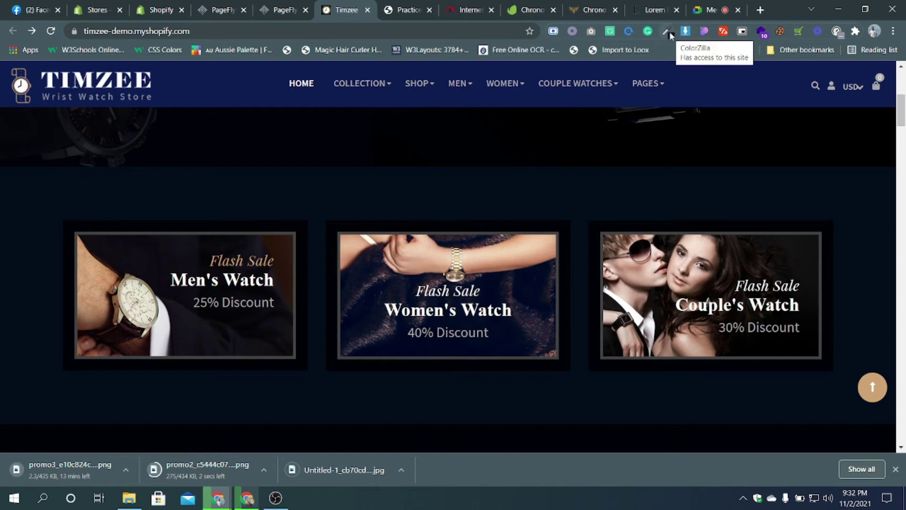
{"action": "left_click", "coordinate": [671, 37]}
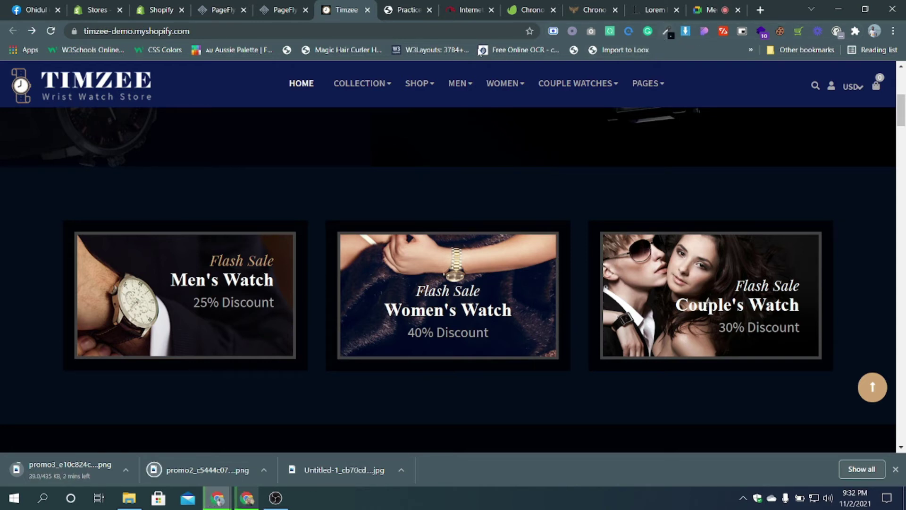
- In PageFly, upload the downloaded Untitled-1 men's watch image and set it as the first flash sale column's background image
{"action": "left_click", "coordinate": [282, 11]}
{"action": "scroll", "coordinate": [296, 318], "scroll_direction": "down", "scroll_amount": 1}
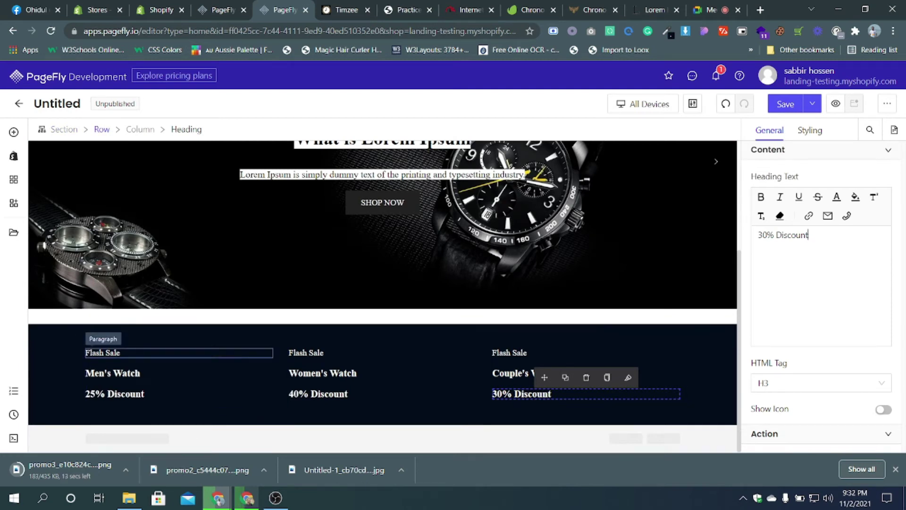
{"action": "left_click", "coordinate": [182, 376]}
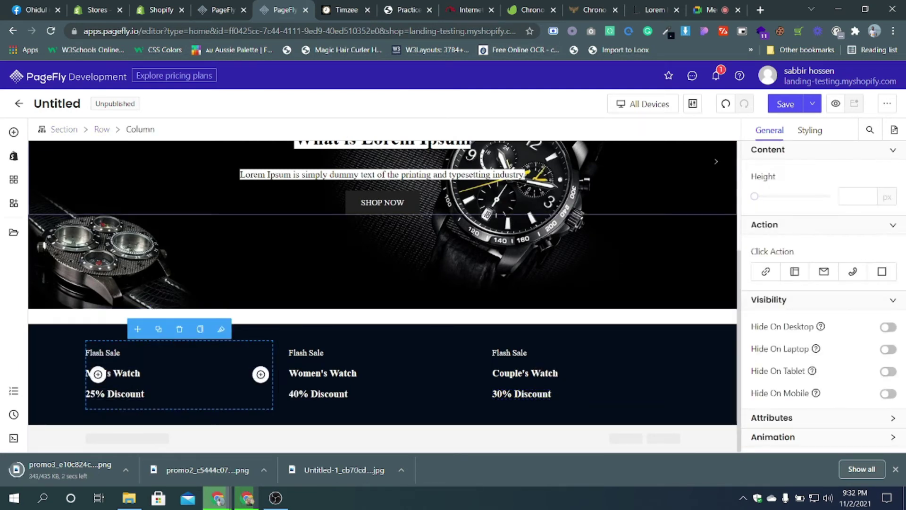
{"action": "left_click", "coordinate": [810, 130]}
{"action": "scroll", "coordinate": [821, 273], "scroll_direction": "down", "scroll_amount": 10}
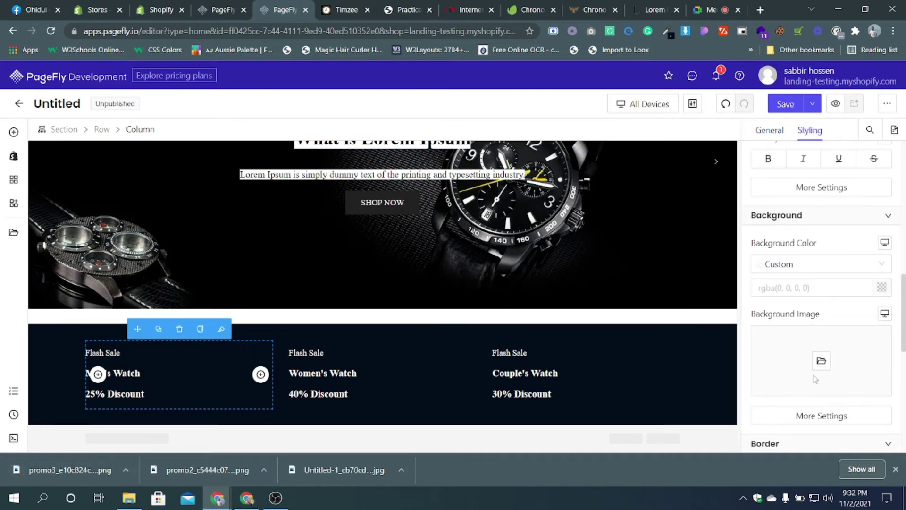
{"action": "left_click", "coordinate": [822, 363]}
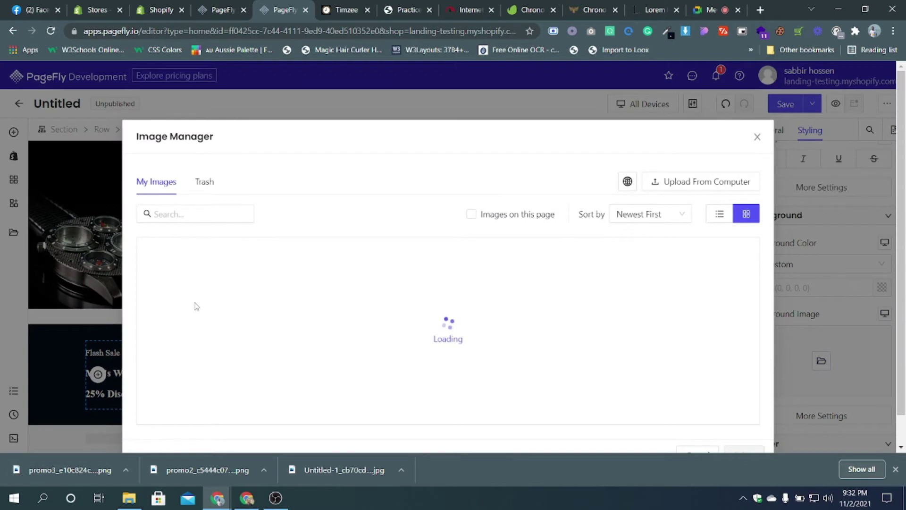
{"action": "left_click", "coordinate": [707, 183]}
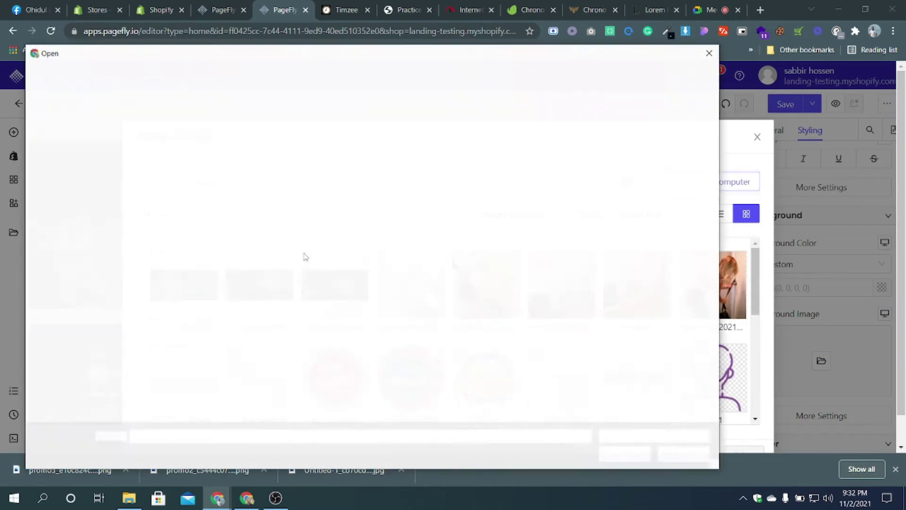
{"action": "left_click", "coordinate": [360, 197]}
{"action": "left_click", "coordinate": [625, 454]}
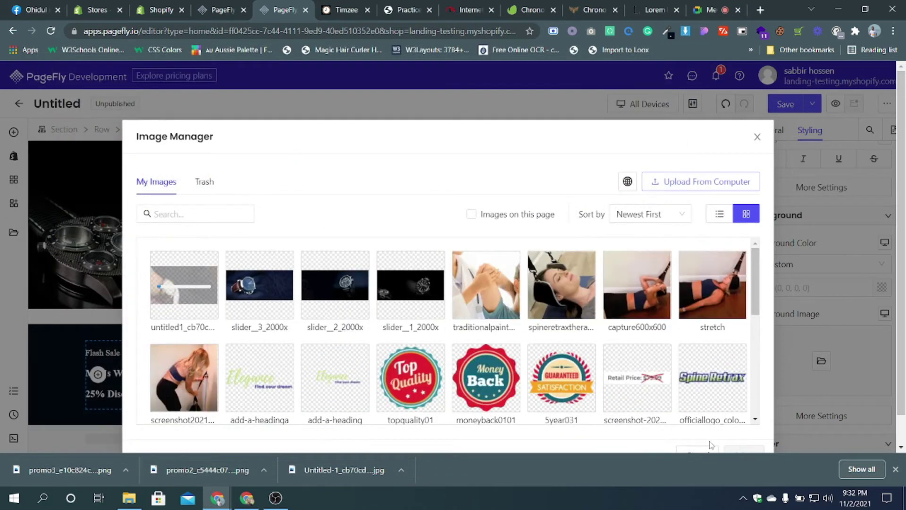
{"action": "left_click", "coordinate": [896, 469]}
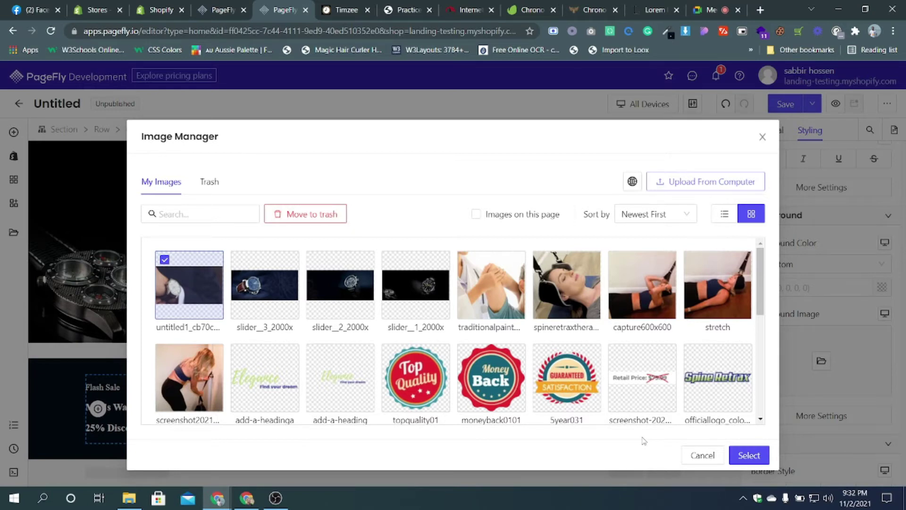
{"action": "left_click", "coordinate": [750, 455]}
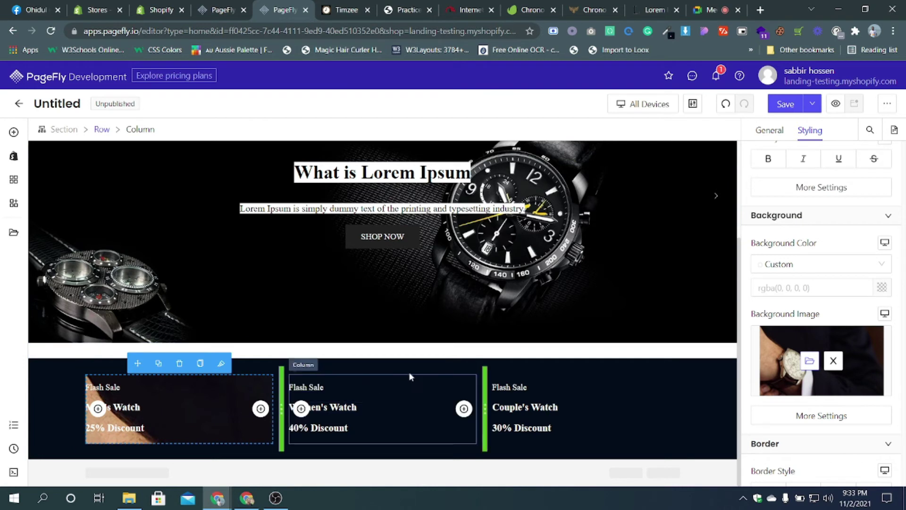
- Remove the first flash sale column's background image and reapply the uploaded men's watch image from the image library
{"action": "left_click", "coordinate": [833, 361]}
{"action": "left_click", "coordinate": [821, 360]}
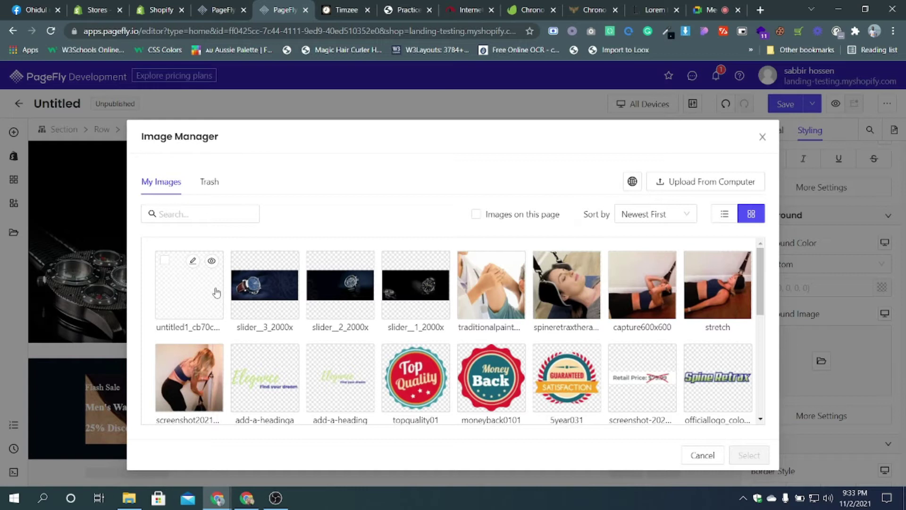
{"action": "left_click", "coordinate": [215, 291]}
{"action": "left_click", "coordinate": [749, 455]}
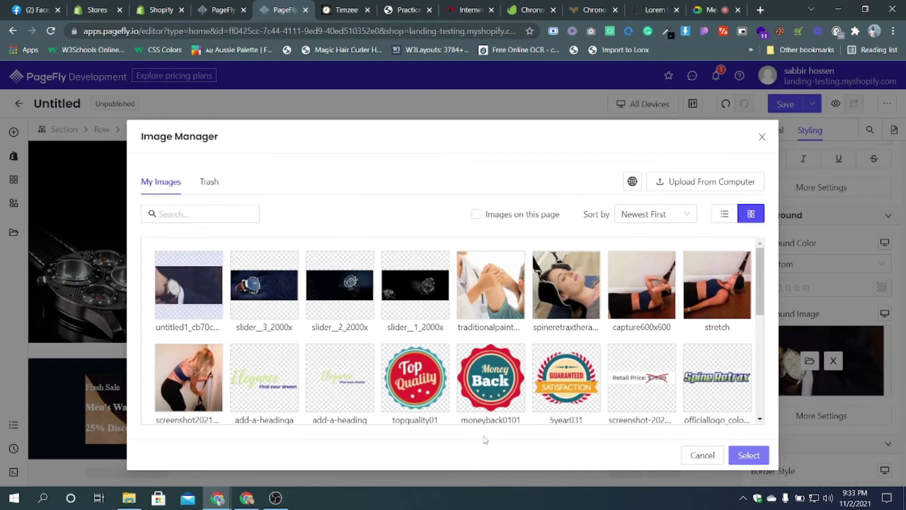
{"action": "left_click", "coordinate": [613, 395]}
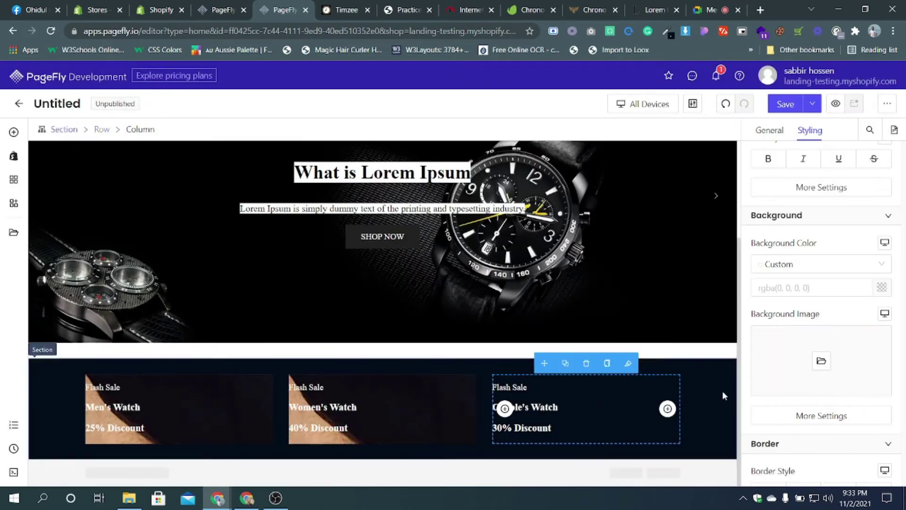
{"action": "left_click", "coordinate": [821, 361]}
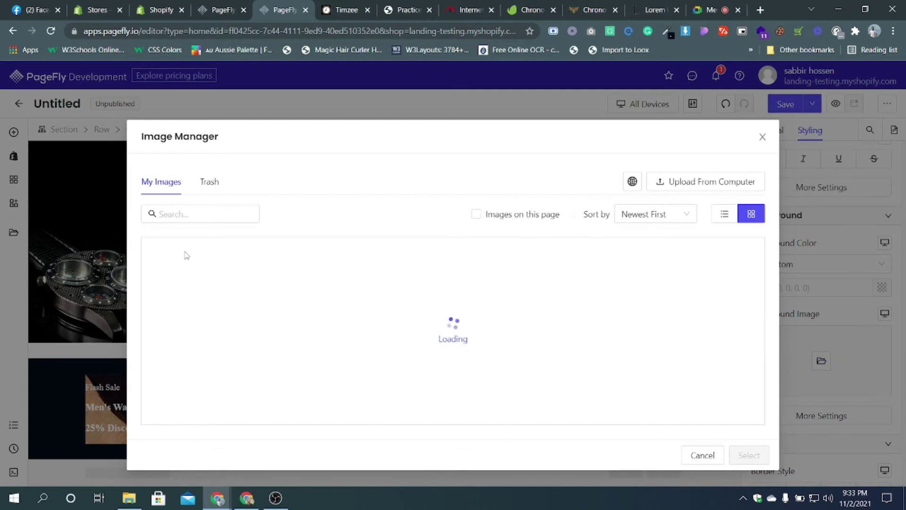
{"action": "left_click", "coordinate": [185, 272]}
{"action": "left_click", "coordinate": [751, 456]}
{"action": "scroll", "coordinate": [756, 425], "scroll_direction": "down", "scroll_amount": 6}
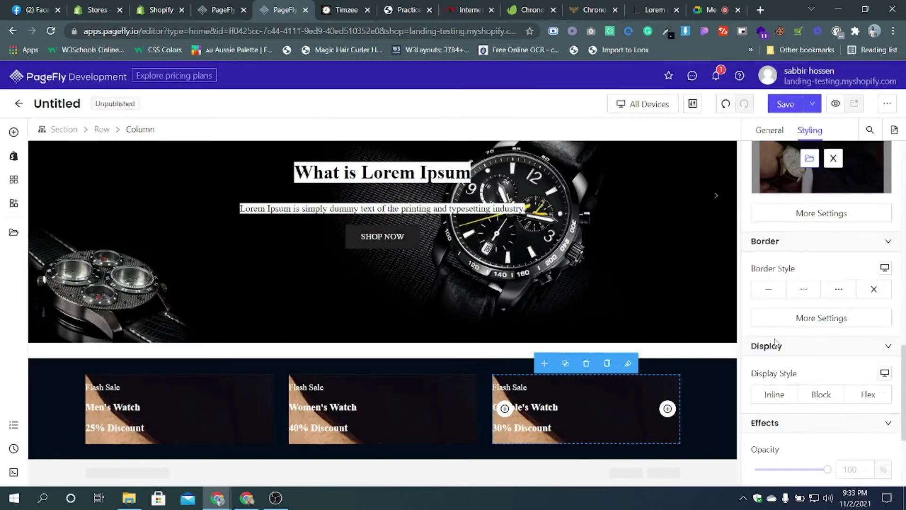
{"action": "scroll", "coordinate": [310, 409], "scroll_direction": "up", "scroll_amount": 1}
{"action": "scroll", "coordinate": [310, 409], "scroll_direction": "down", "scroll_amount": 1}
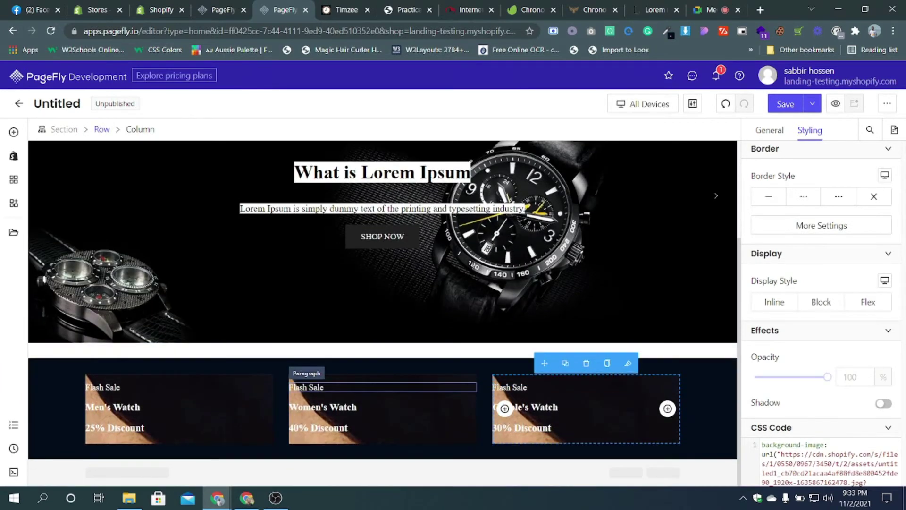
{"action": "key", "text": "ctrl+Tab"}
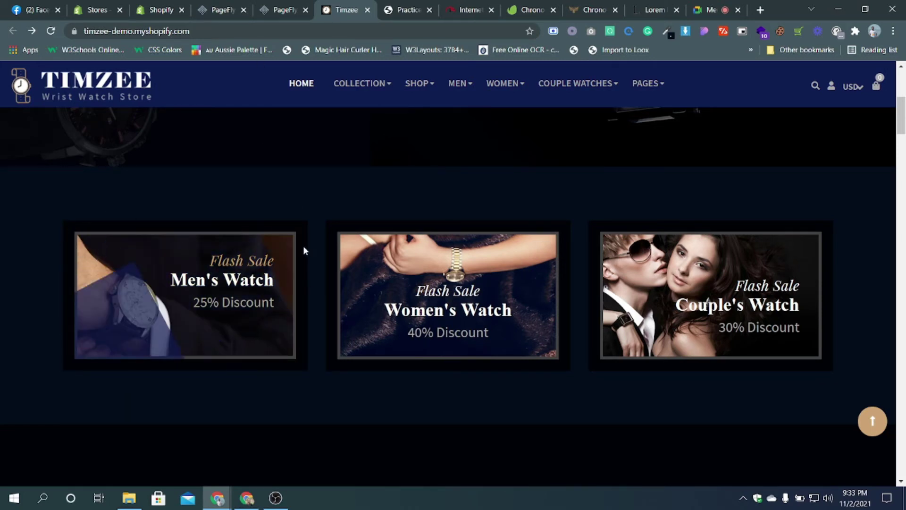
{"action": "left_click", "coordinate": [287, 11]}
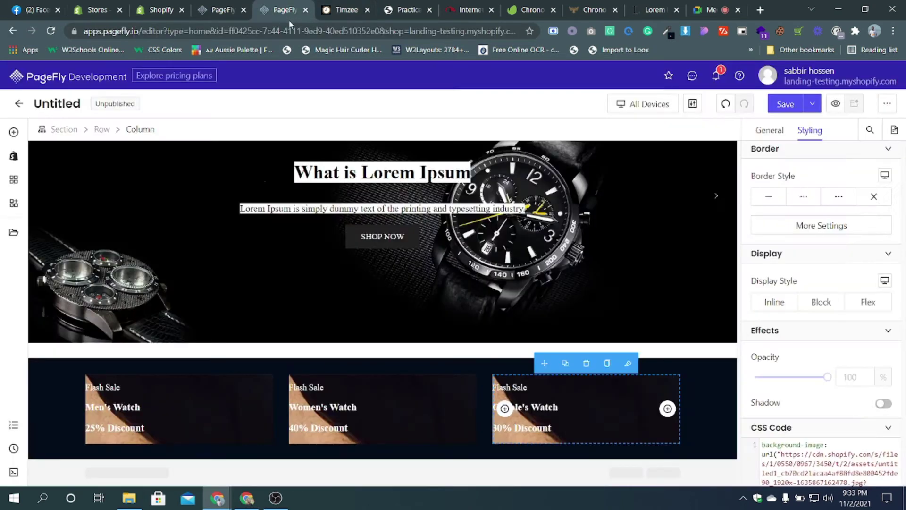
{"action": "left_click", "coordinate": [183, 378]}
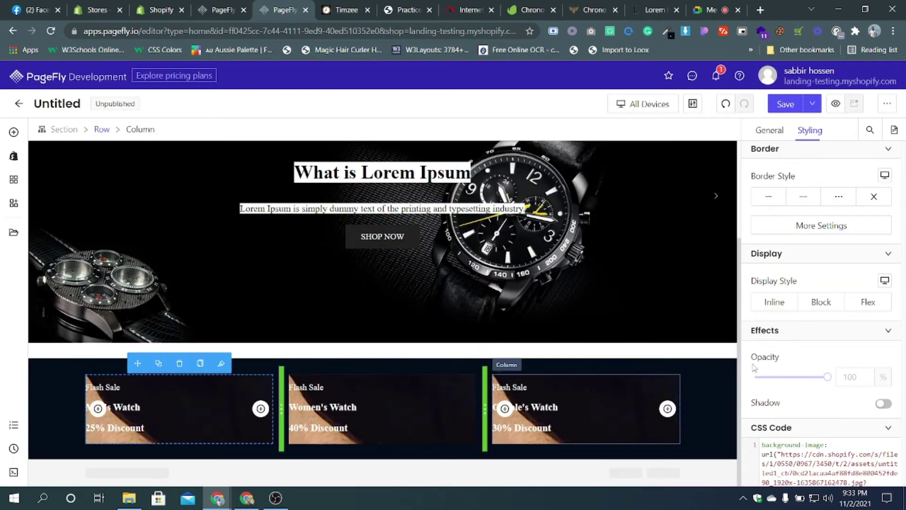
{"action": "left_click", "coordinate": [815, 344]}
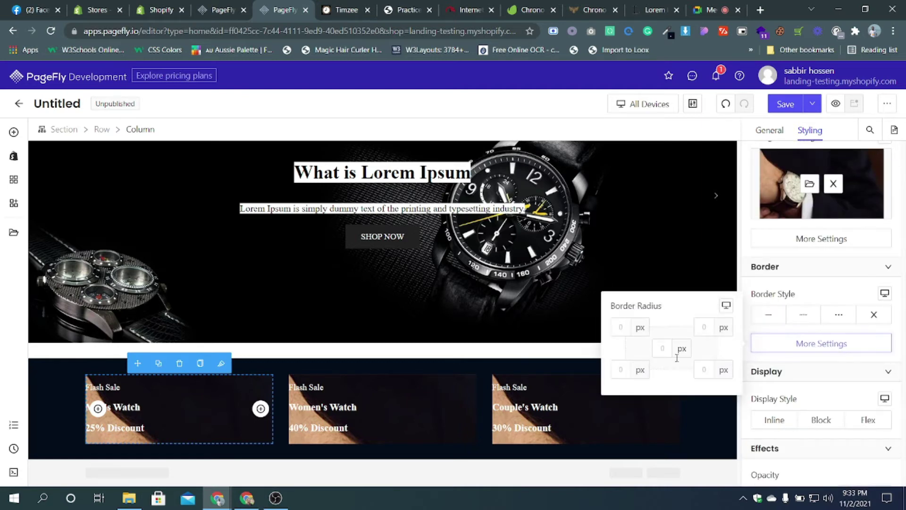
{"action": "left_click", "coordinate": [664, 348]}
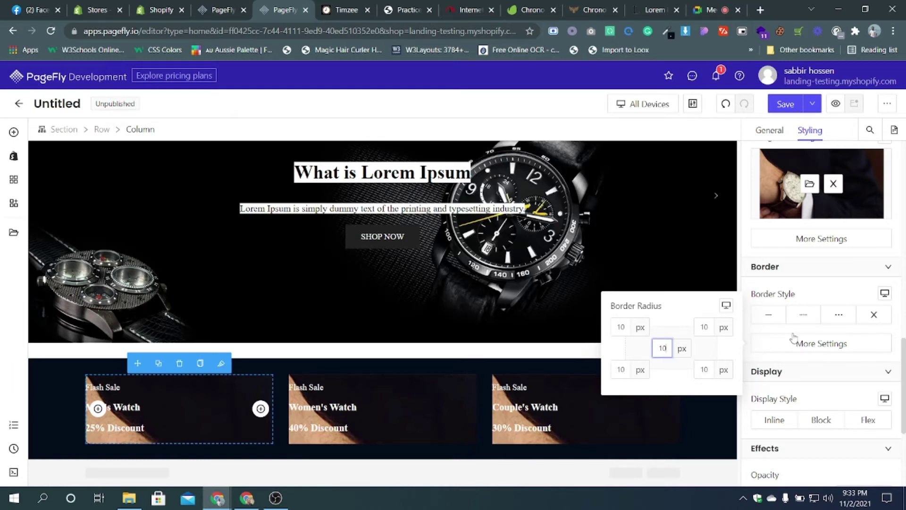
{"action": "left_click", "coordinate": [776, 324]}
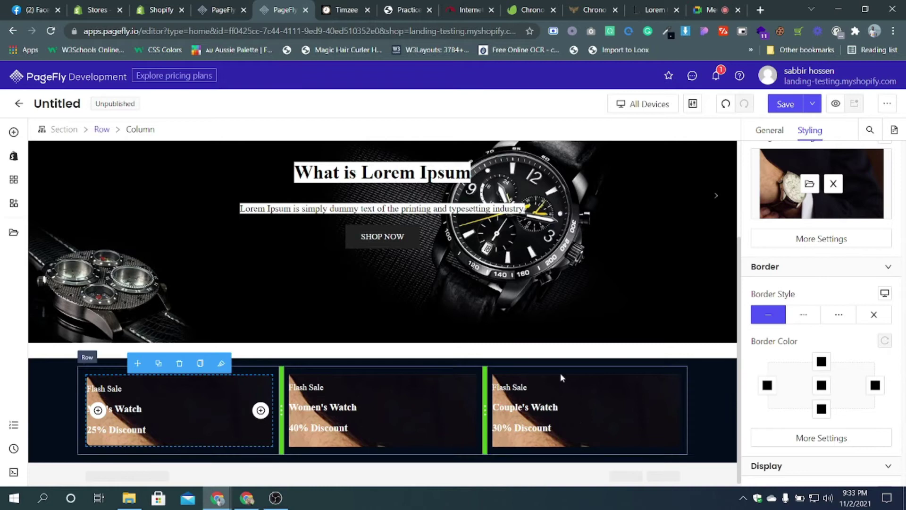
{"action": "left_click", "coordinate": [427, 437]}
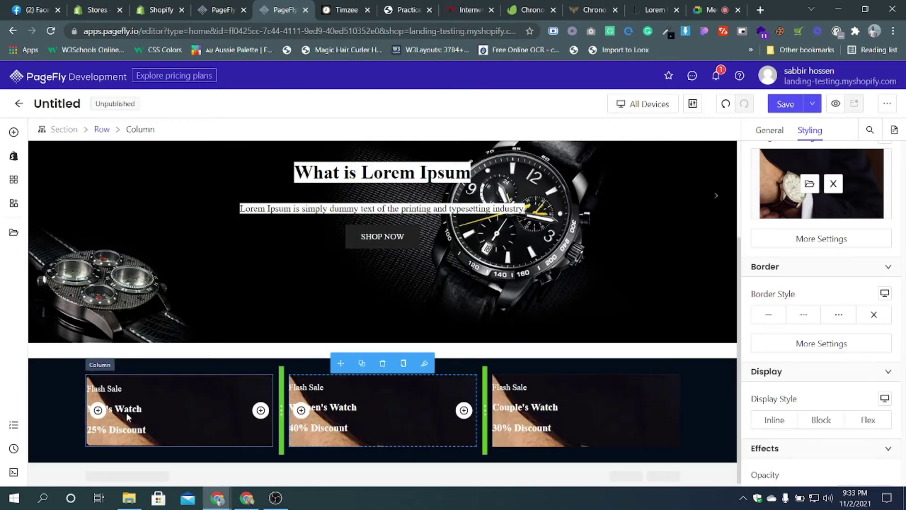
{"action": "left_click", "coordinate": [202, 380]}
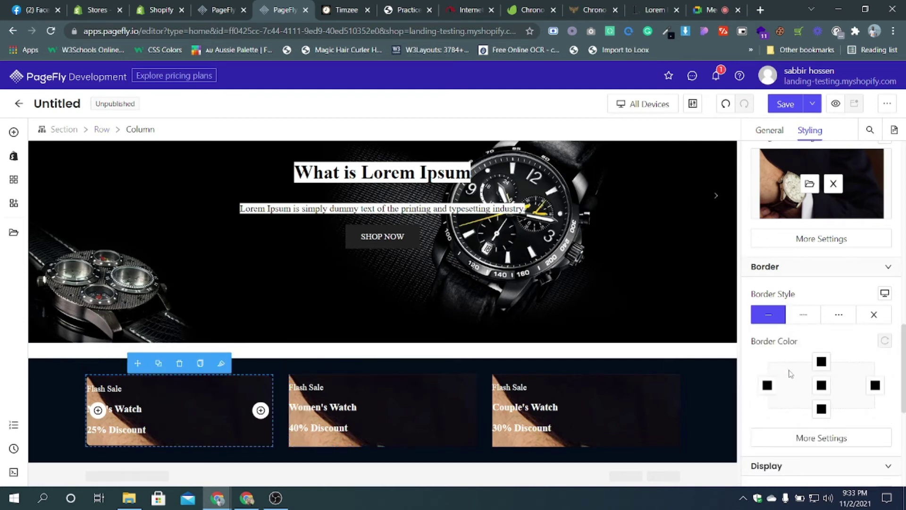
{"action": "left_click", "coordinate": [814, 440]}
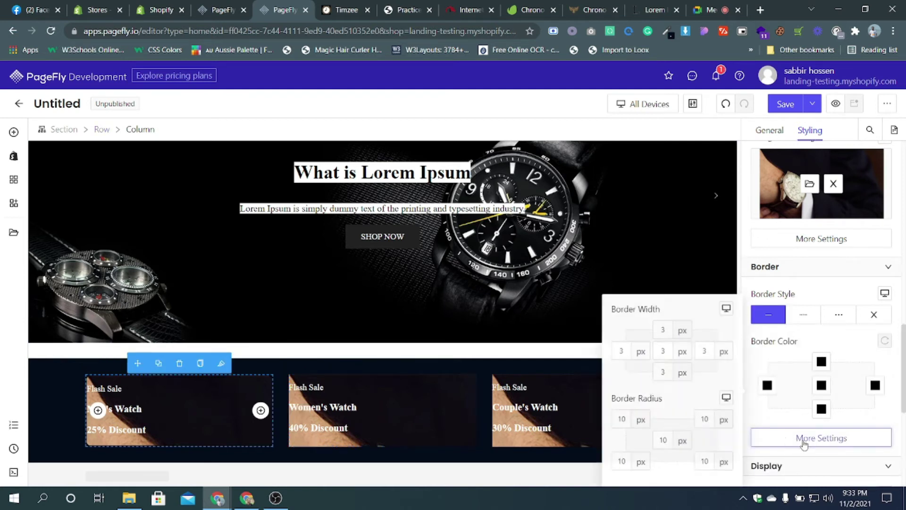
{"action": "double_click", "coordinate": [661, 440]}
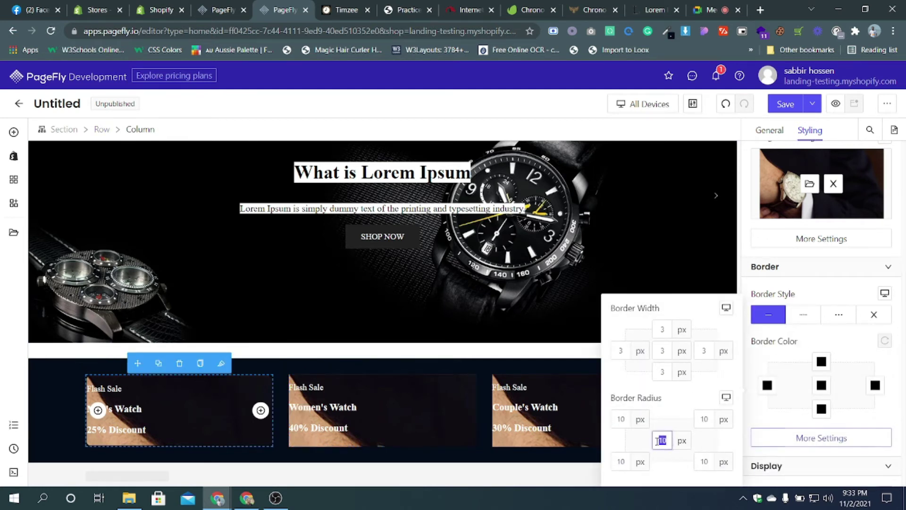
{"action": "double_click", "coordinate": [656, 352]}
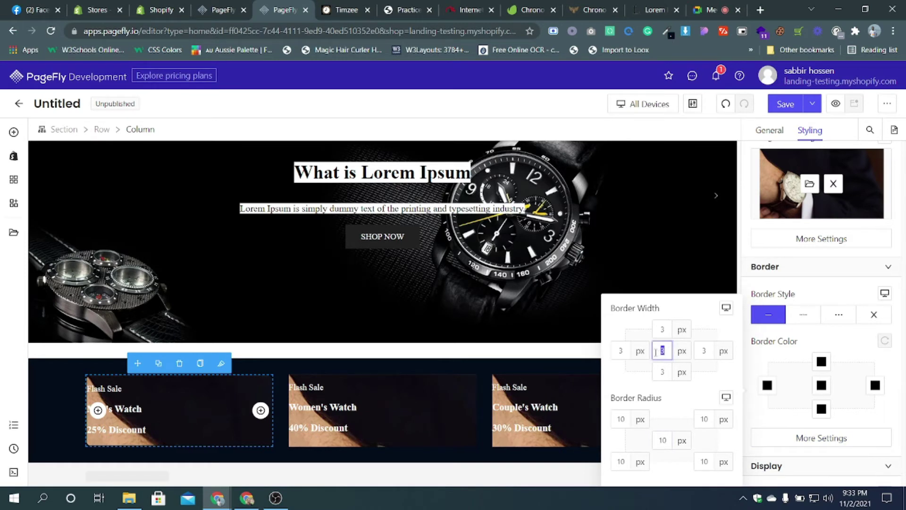
{"action": "type", "text": "10"}
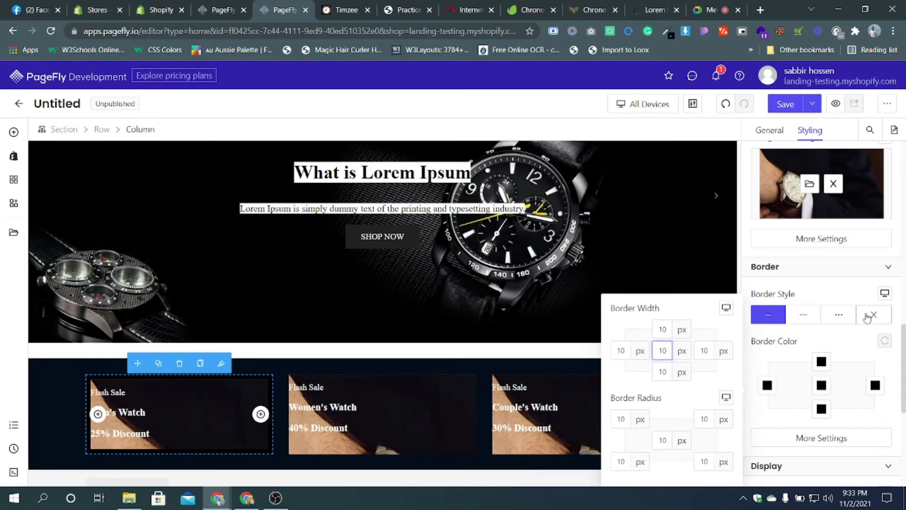
{"action": "left_click", "coordinate": [807, 341]}
{"action": "left_click", "coordinate": [802, 438]}
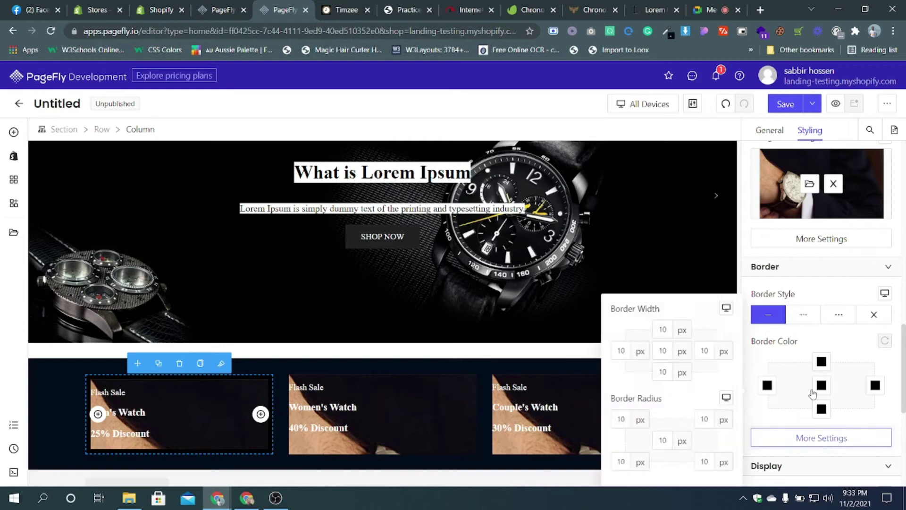
{"action": "scroll", "coordinate": [803, 392], "scroll_direction": "down", "scroll_amount": 3}
{"action": "scroll", "coordinate": [794, 381], "scroll_direction": "up", "scroll_amount": 3}
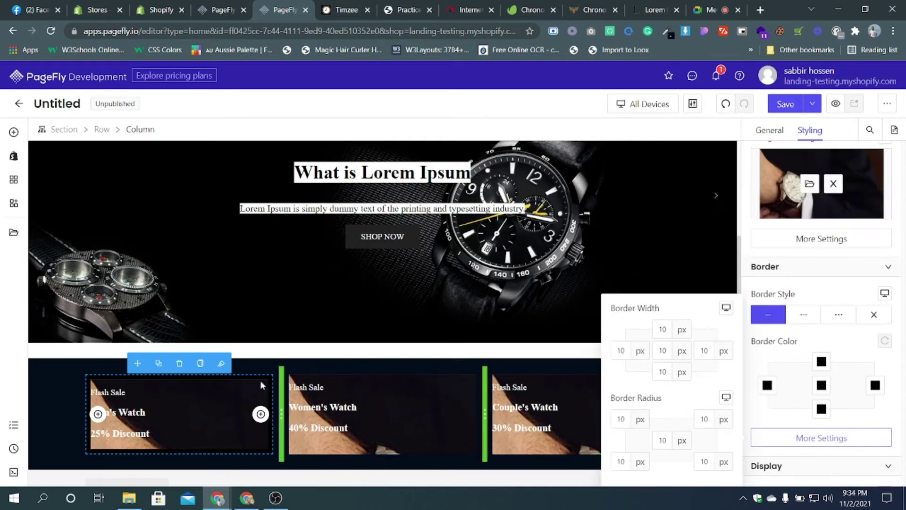
{"action": "left_click", "coordinate": [821, 291]}
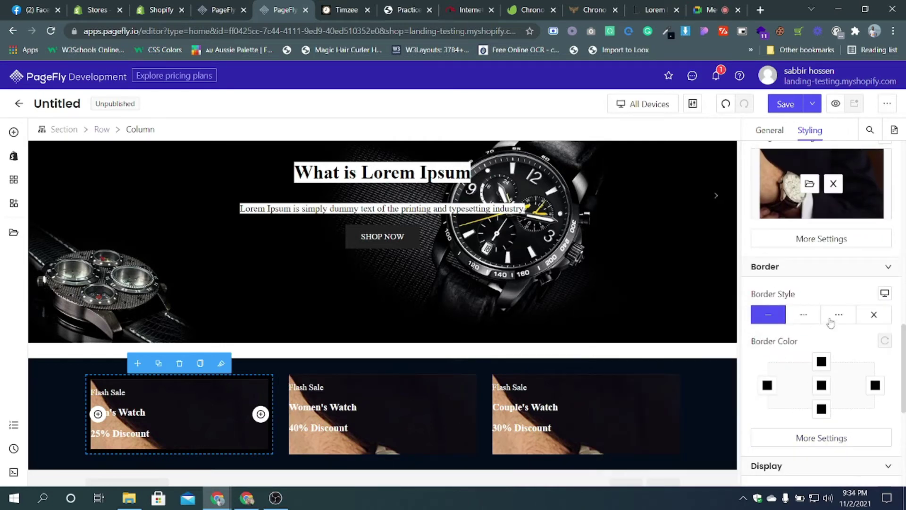
{"action": "scroll", "coordinate": [791, 351], "scroll_direction": "up", "scroll_amount": 3}
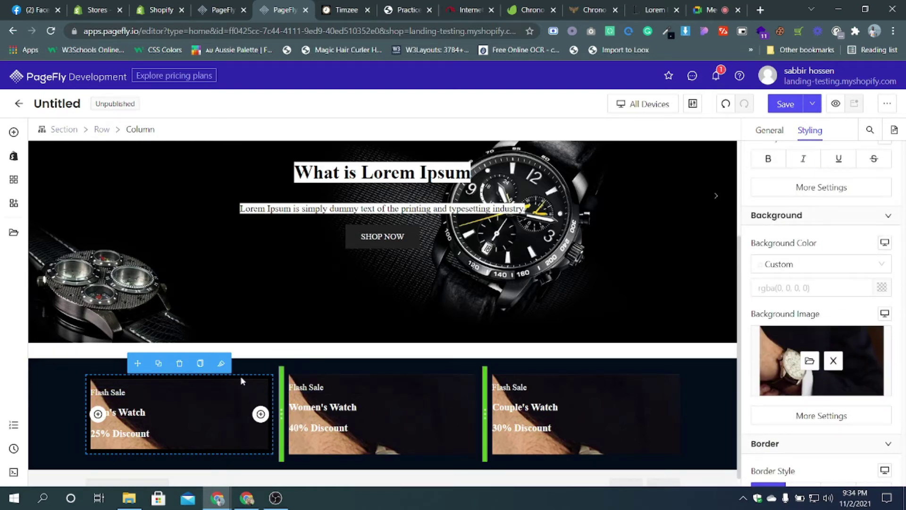
{"action": "left_click", "coordinate": [200, 363]}
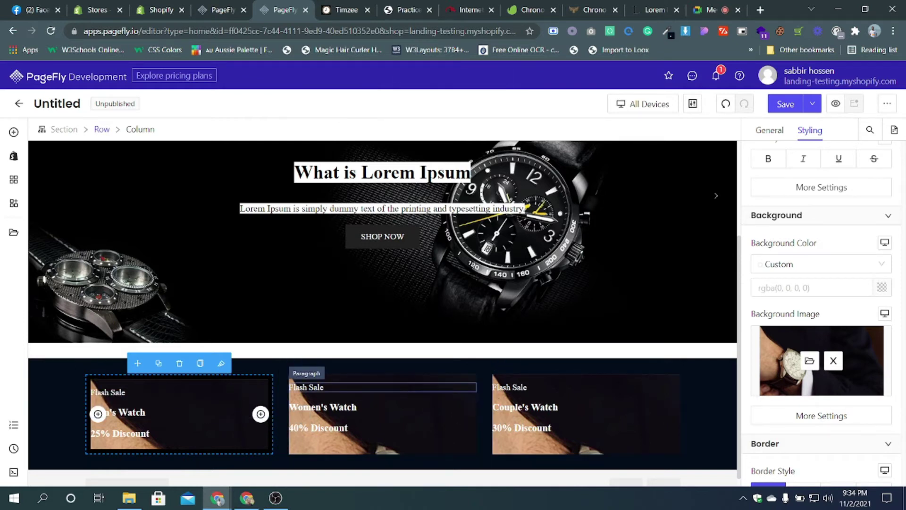
{"action": "left_click", "coordinate": [197, 371]}
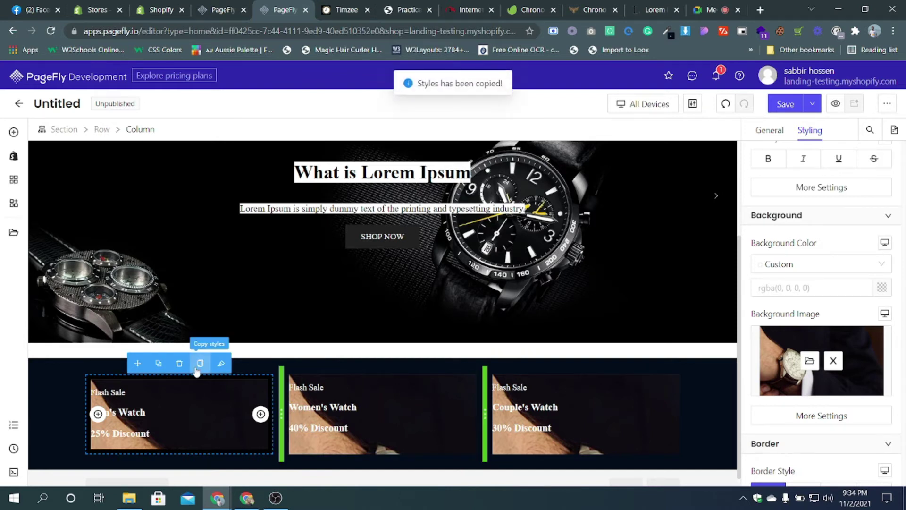
{"action": "left_click", "coordinate": [391, 407]}
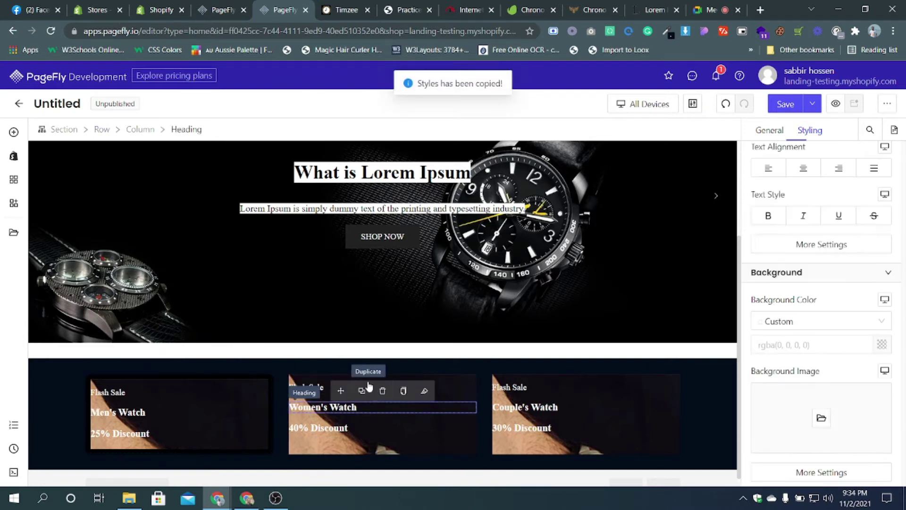
{"action": "left_click", "coordinate": [319, 384]}
{"action": "left_click", "coordinate": [424, 363]}
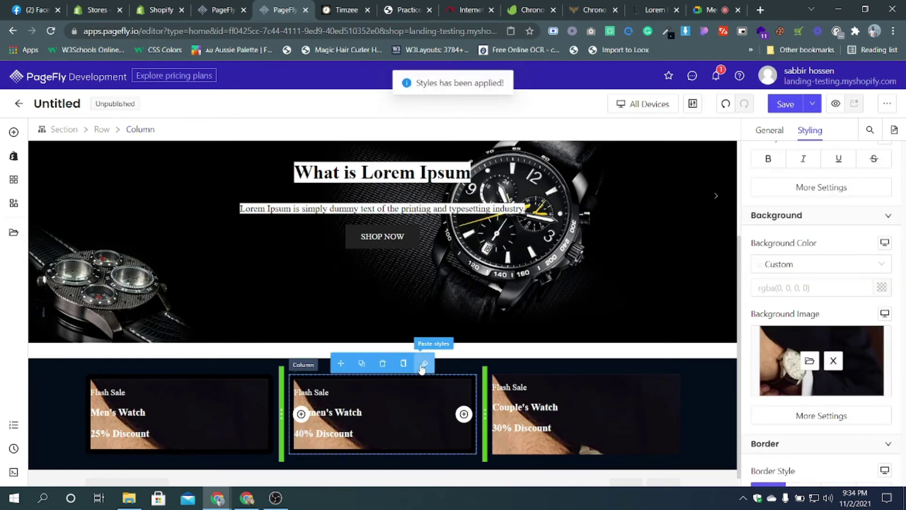
{"action": "left_click", "coordinate": [519, 387]}
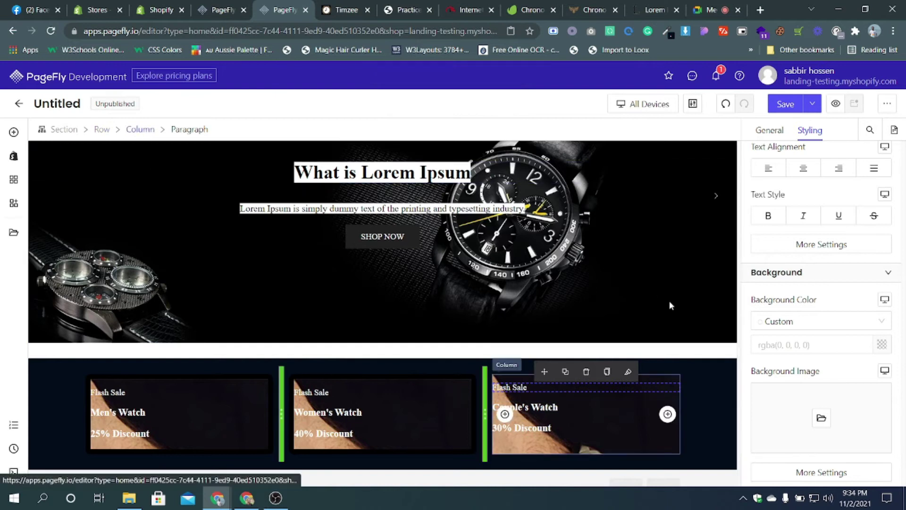
{"action": "left_click", "coordinate": [670, 395]}
{"action": "left_click", "coordinate": [627, 363]}
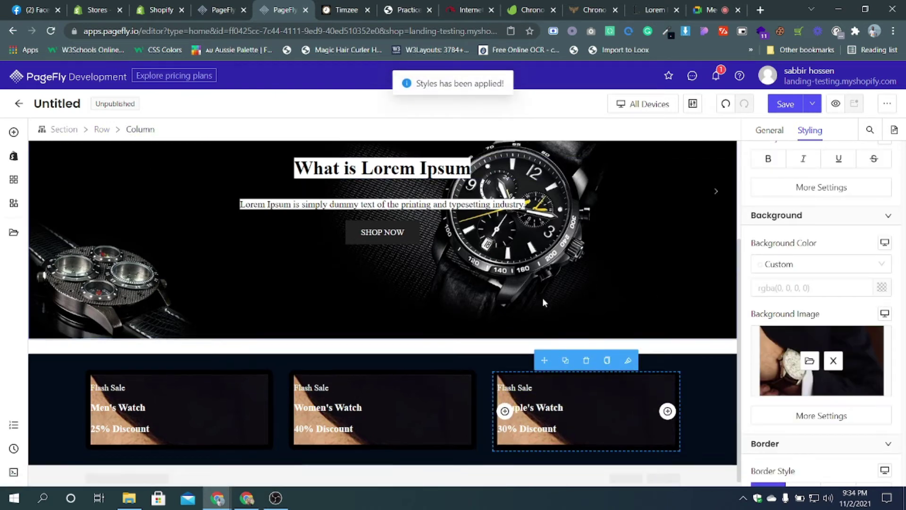
{"action": "scroll", "coordinate": [542, 297], "scroll_direction": "down", "scroll_amount": 1}
{"action": "left_click", "coordinate": [49, 415]}
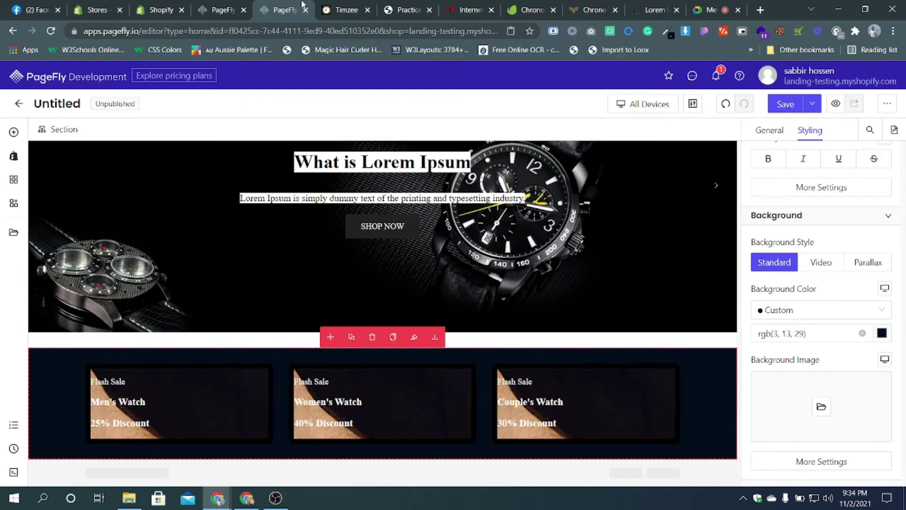
{"action": "left_click", "coordinate": [341, 10]}
{"action": "left_click_drag", "start_coordinate": [210, 260], "coordinate": [275, 261]}
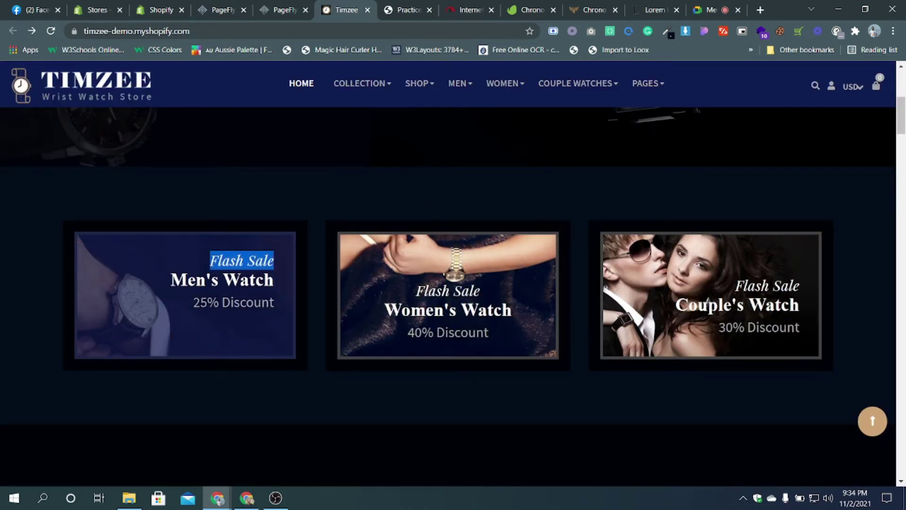
{"action": "left_click", "coordinate": [282, 6]}
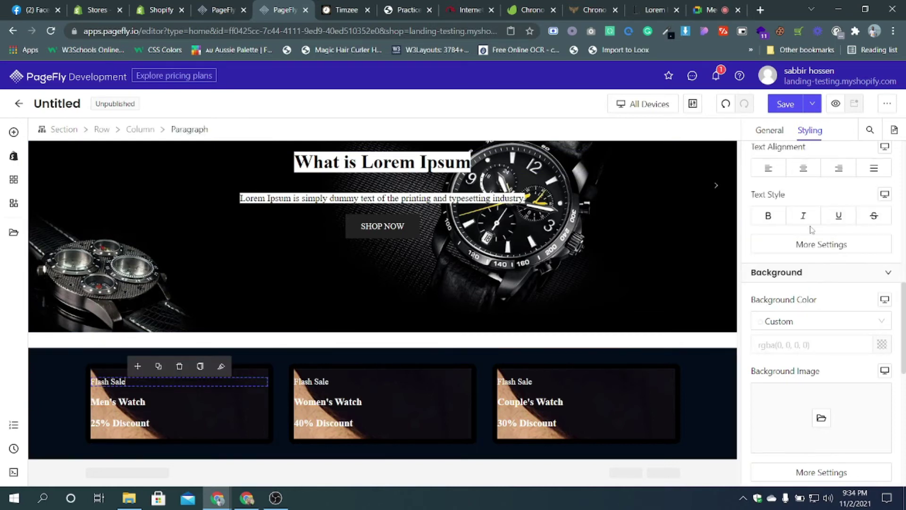
{"action": "left_click", "coordinate": [839, 168]}
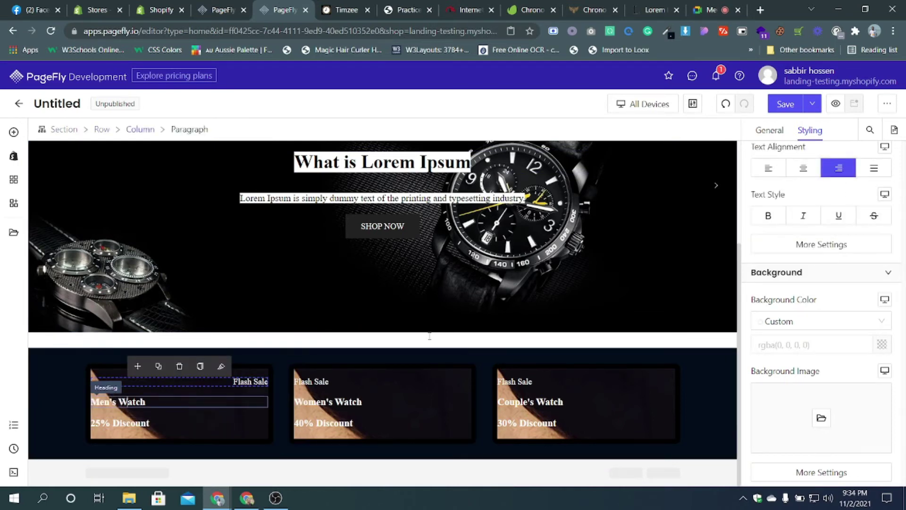
{"action": "left_click", "coordinate": [836, 171]}
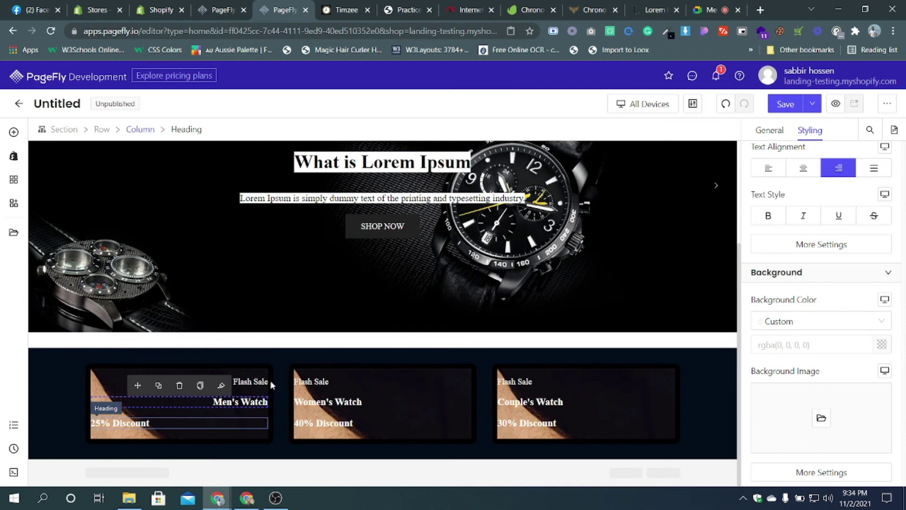
{"action": "left_click", "coordinate": [227, 422]}
{"action": "left_click", "coordinate": [839, 168]}
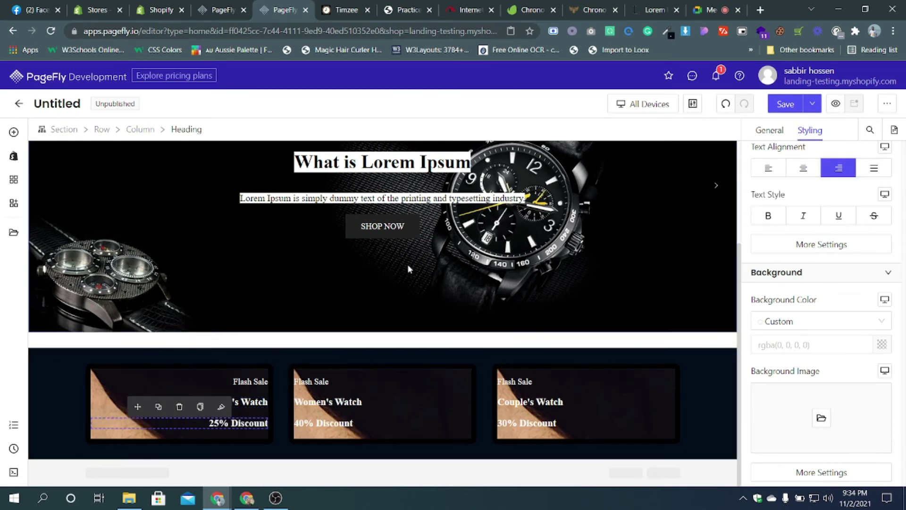
{"action": "left_click", "coordinate": [324, 10]}
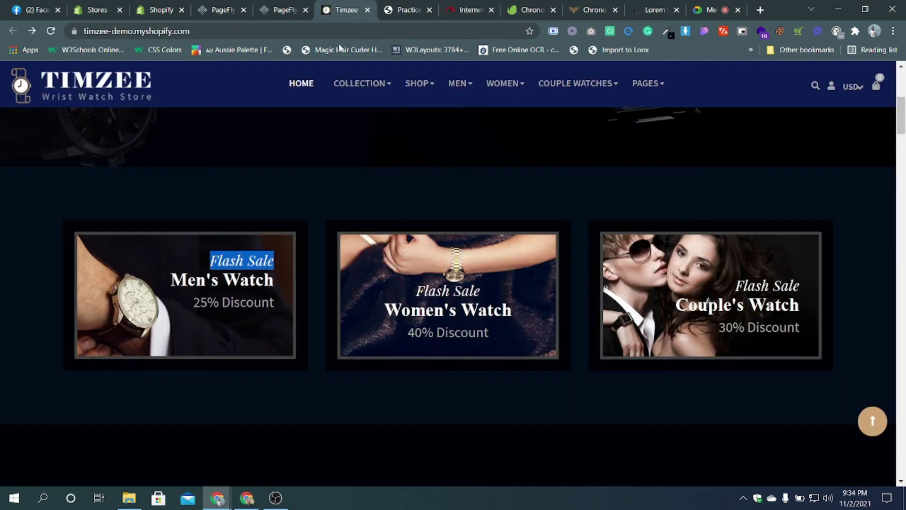
{"action": "left_click", "coordinate": [319, 245]}
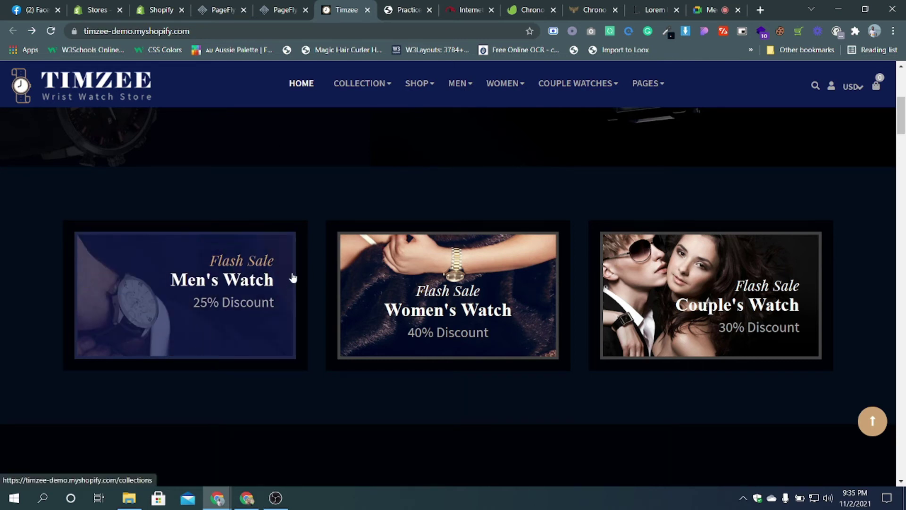
{"action": "left_click", "coordinate": [284, 9]}
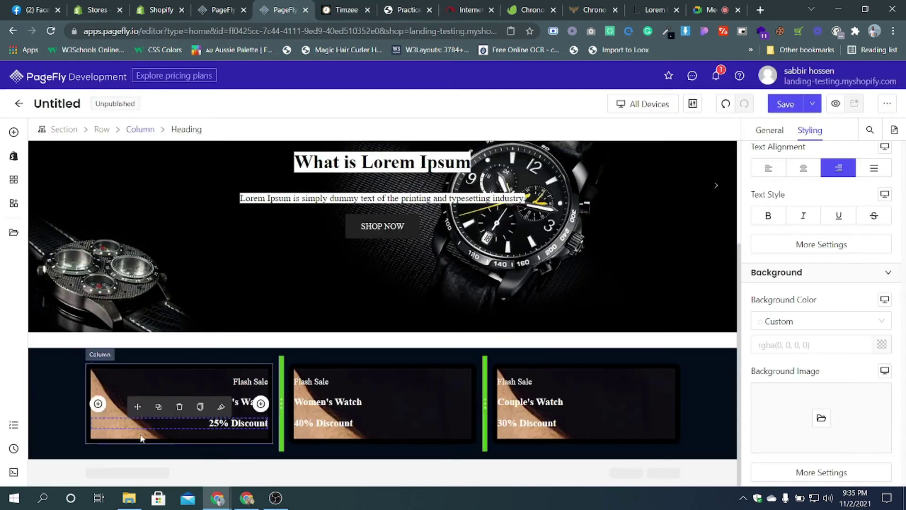
{"action": "left_click", "coordinate": [239, 383]}
{"action": "scroll", "coordinate": [840, 304], "scroll_direction": "up", "scroll_amount": 1}
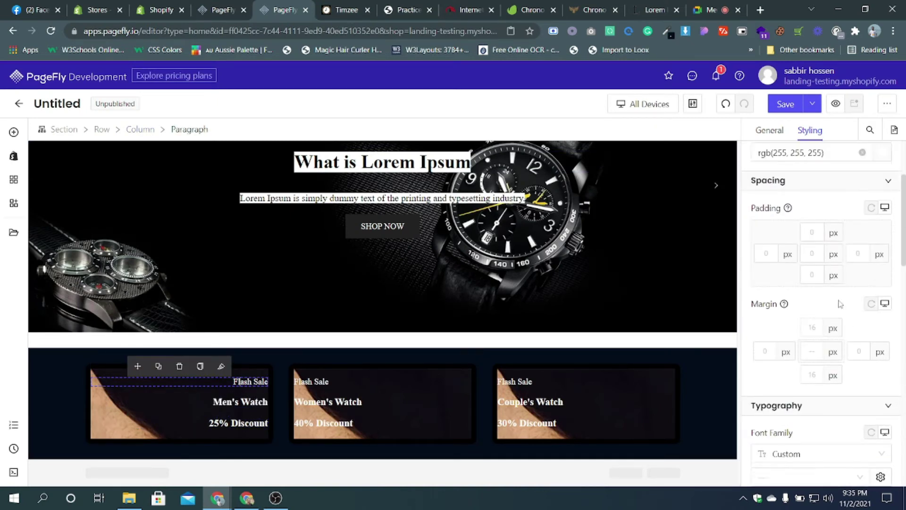
{"action": "left_click", "coordinate": [866, 361]}
{"action": "type", "text": "20"}
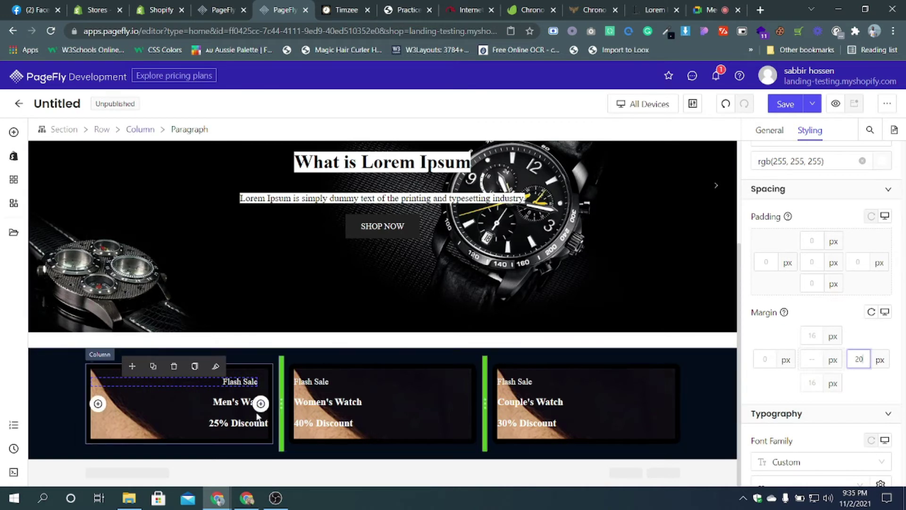
{"action": "left_click", "coordinate": [201, 372]}
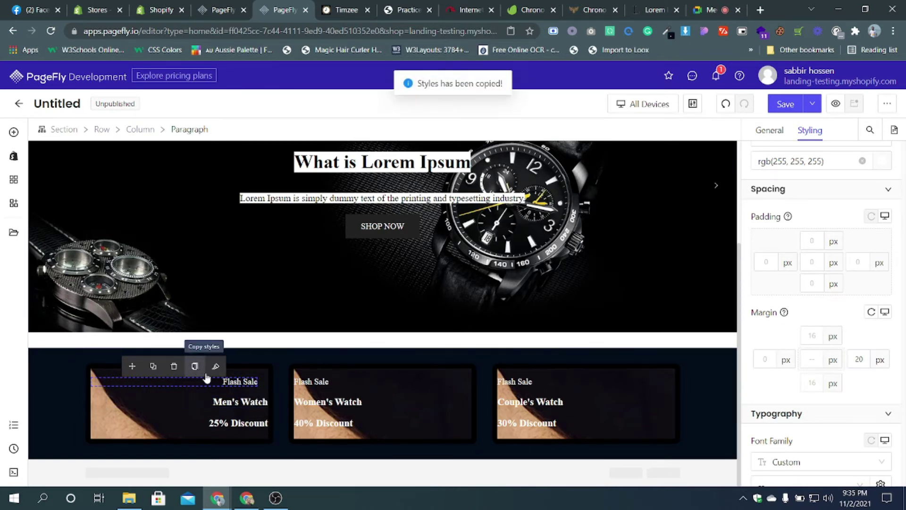
{"action": "left_click", "coordinate": [239, 402]}
{"action": "left_click", "coordinate": [859, 359]}
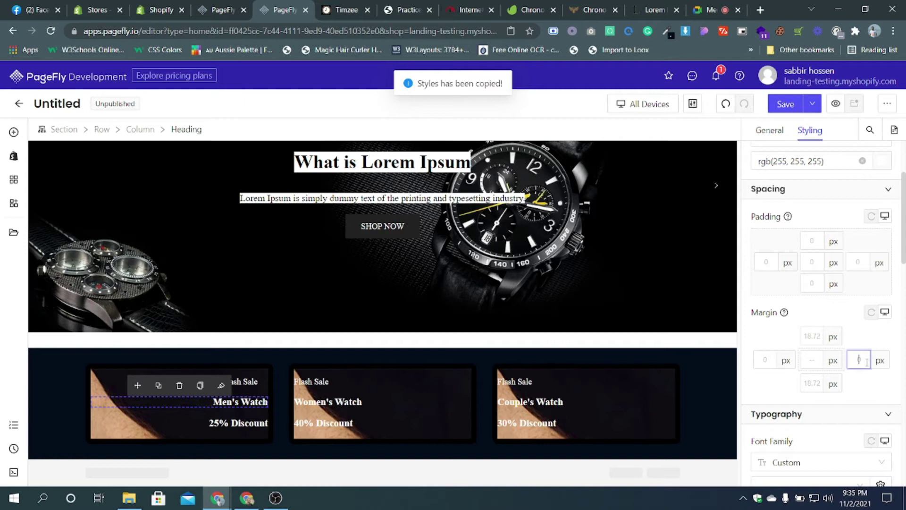
{"action": "type", "text": "20"}
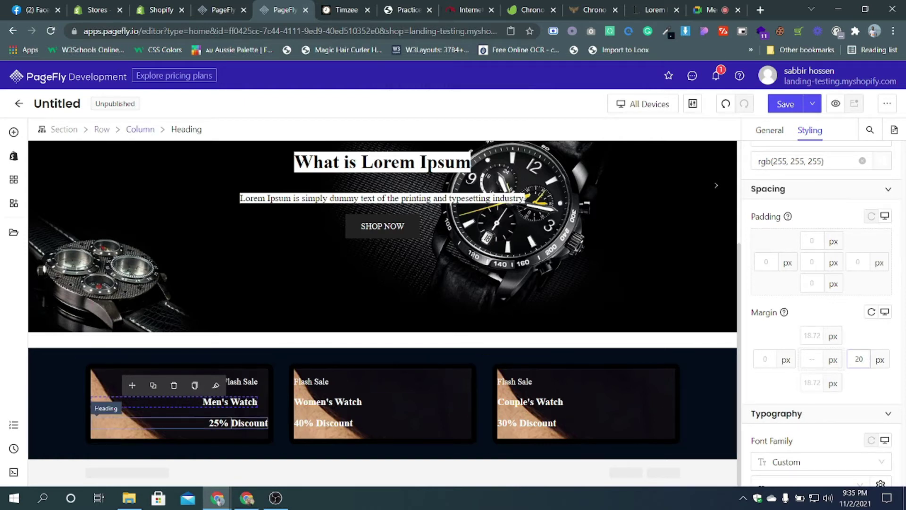
{"action": "left_click", "coordinate": [257, 423]}
{"action": "left_click", "coordinate": [866, 361]}
{"action": "type", "text": "20"}
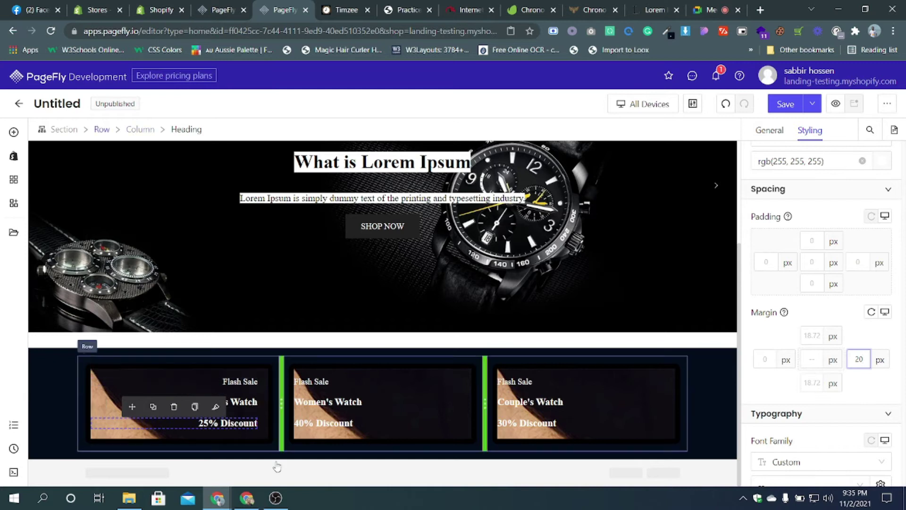
{"action": "left_click", "coordinate": [345, 9]}
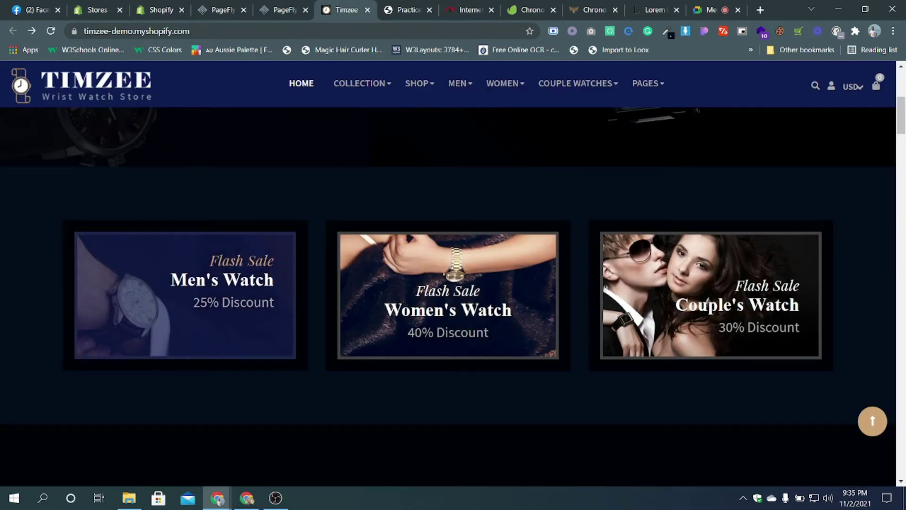
{"action": "left_click", "coordinate": [298, 9]}
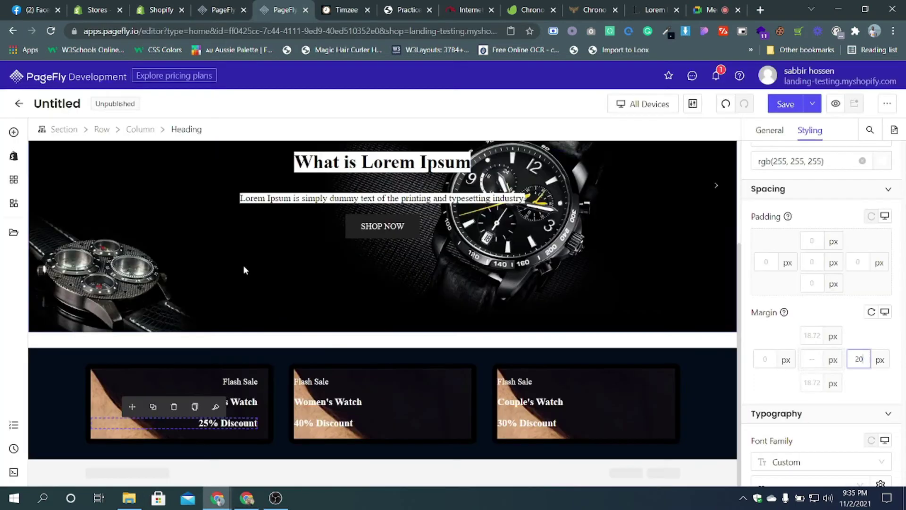
{"action": "left_click", "coordinate": [188, 370]}
{"action": "left_click", "coordinate": [812, 188]}
{"action": "type", "text": "10"}
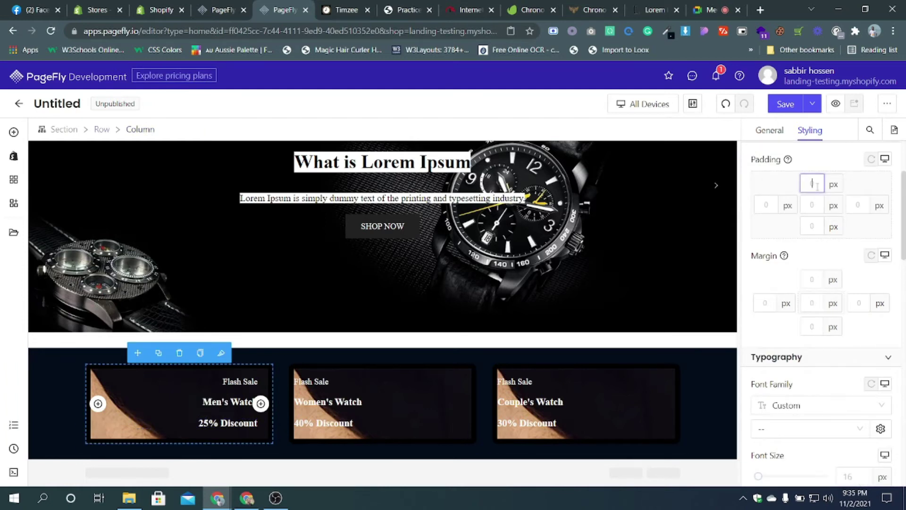
{"action": "key", "text": "BackSpace"}
{"action": "key", "text": "BackSpace"}
{"action": "type", "text": "20"}
{"action": "left_click", "coordinate": [812, 226]}
{"action": "type", "text": "20"}
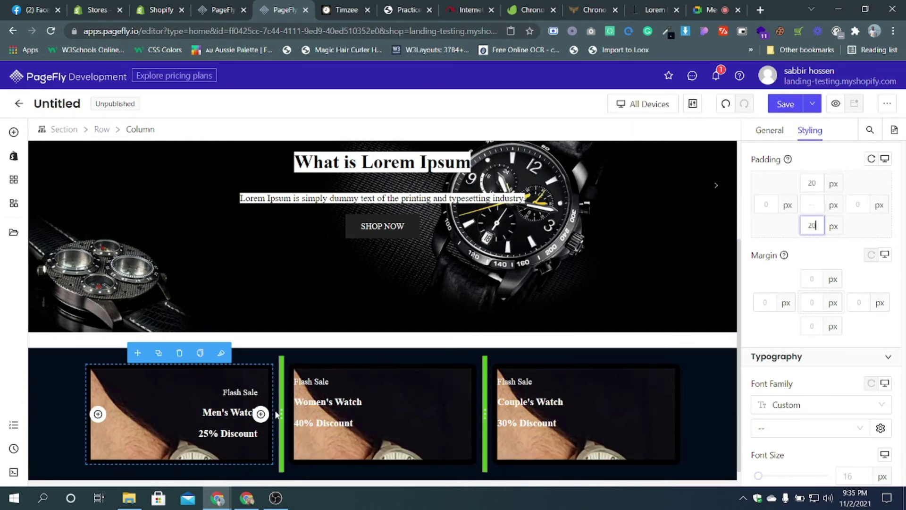
{"action": "left_click", "coordinate": [307, 368]}
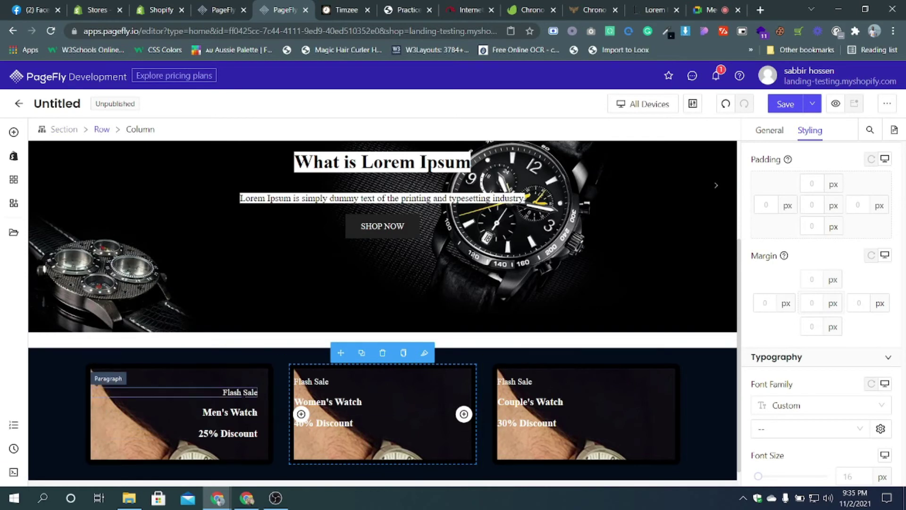
{"action": "left_click", "coordinate": [339, 12]}
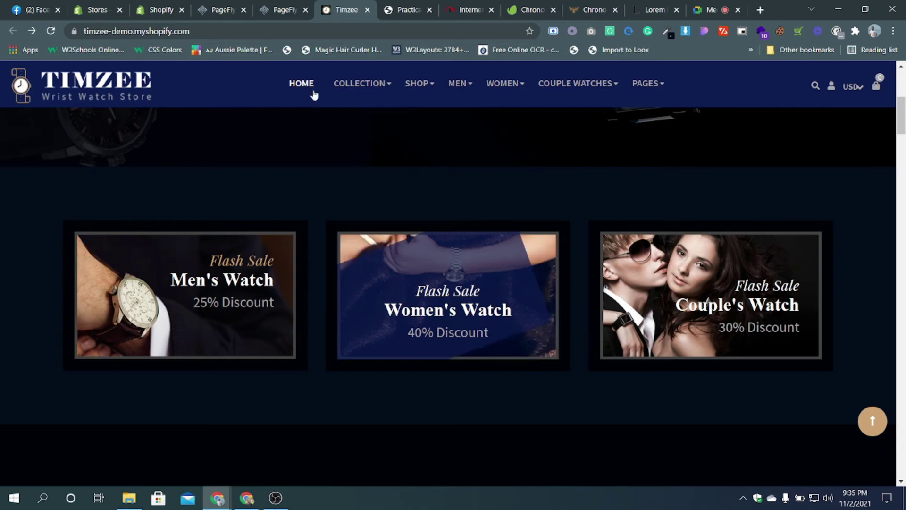
{"action": "left_click", "coordinate": [287, 10]}
{"action": "left_click", "coordinate": [330, 382]}
{"action": "scroll", "coordinate": [832, 328], "scroll_direction": "down", "scroll_amount": 5}
{"action": "left_click", "coordinate": [803, 405]}
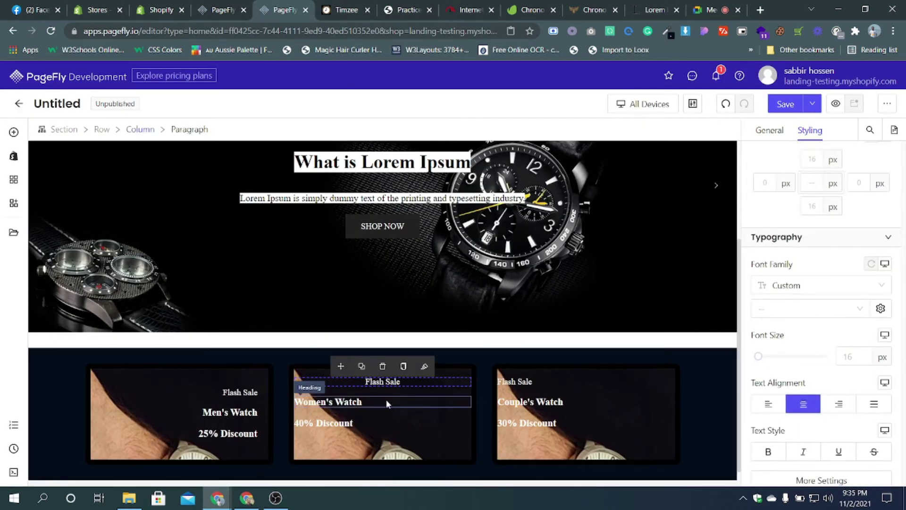
{"action": "left_click", "coordinate": [349, 401]}
{"action": "left_click", "coordinate": [803, 404]}
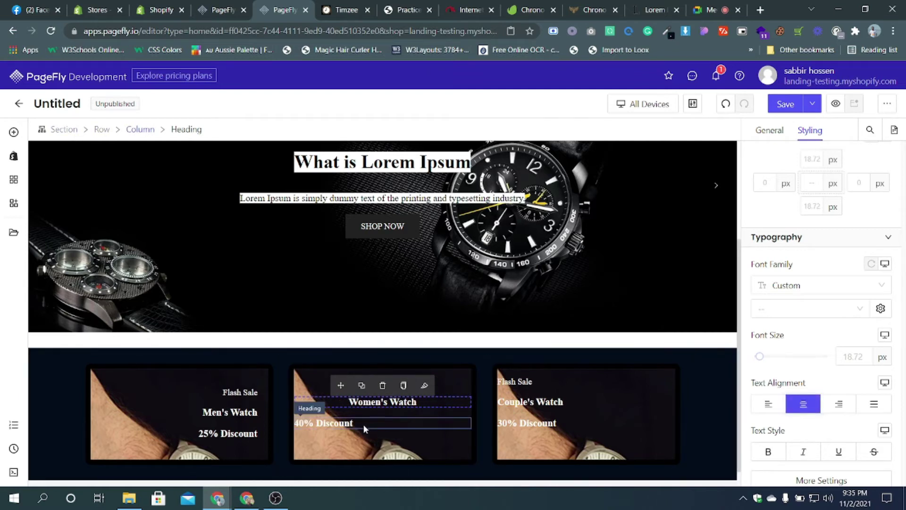
{"action": "left_click", "coordinate": [344, 423]}
{"action": "left_click", "coordinate": [803, 404]}
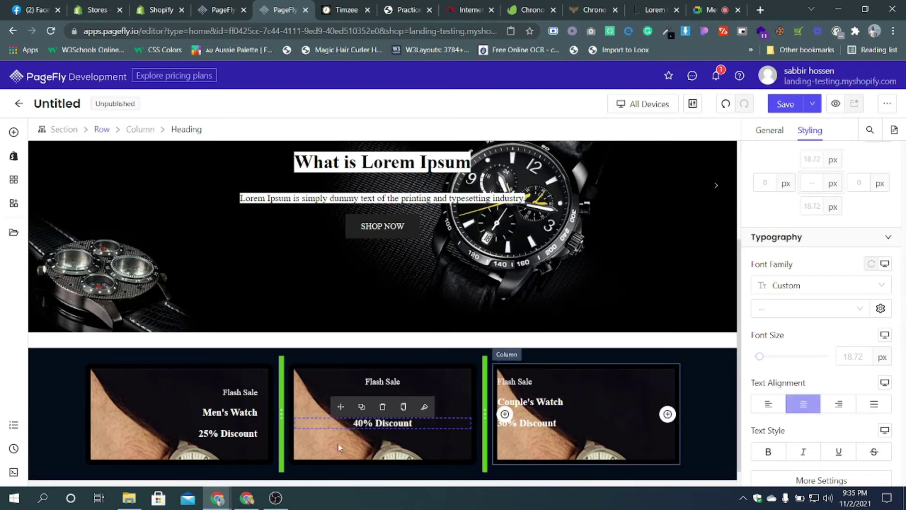
{"action": "scroll", "coordinate": [817, 330], "scroll_direction": "up", "scroll_amount": 6}
{"action": "left_click", "coordinate": [812, 359]}
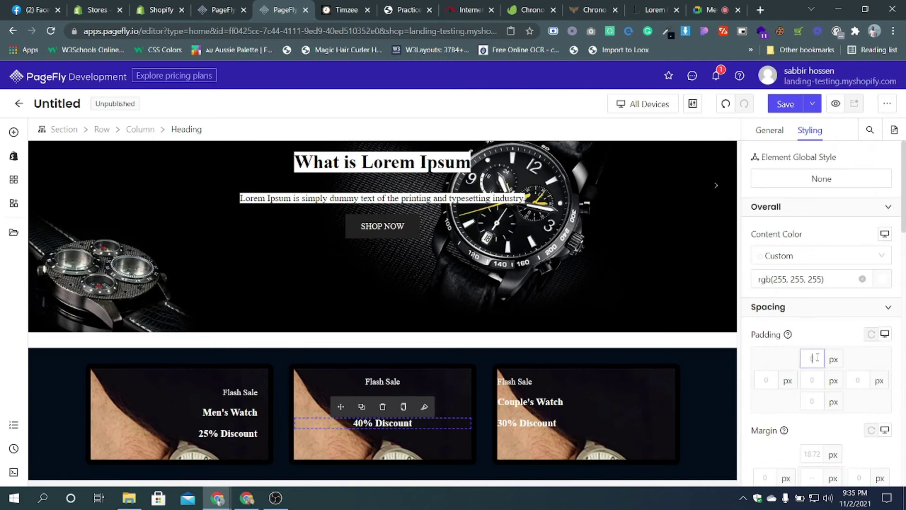
{"action": "type", "text": "50"}
{"action": "key", "text": "BackSpace"}
{"action": "key", "text": "BackSpace"}
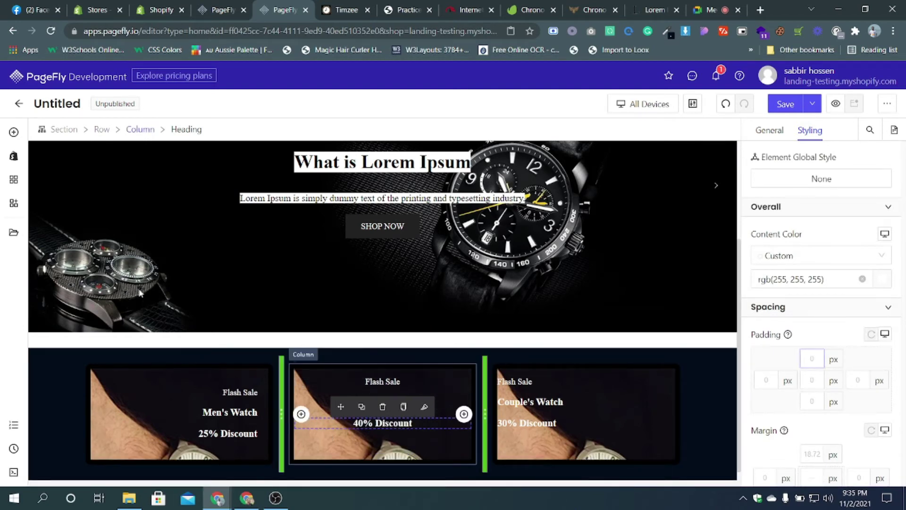
{"action": "left_click", "coordinate": [139, 134]}
{"action": "left_click", "coordinate": [822, 299]}
{"action": "type", "text": "50"}
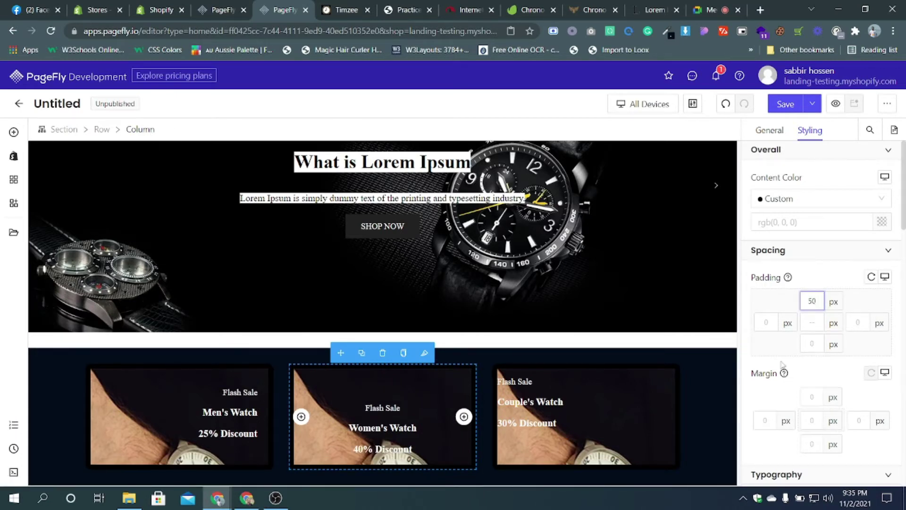
{"action": "scroll", "coordinate": [413, 412], "scroll_direction": "down", "scroll_amount": 1}
{"action": "left_click", "coordinate": [819, 344]}
{"action": "type", "text": "10"}
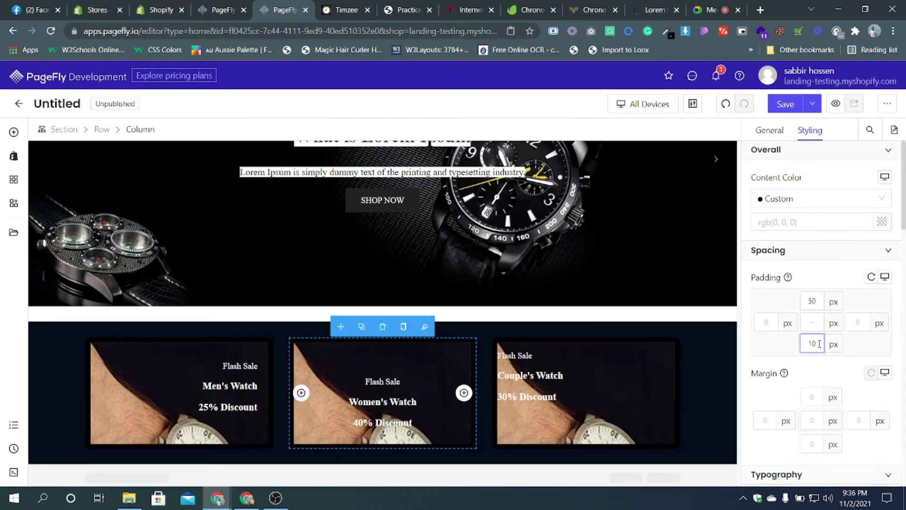
{"action": "left_click", "coordinate": [348, 9]}
{"action": "left_click", "coordinate": [278, 9]}
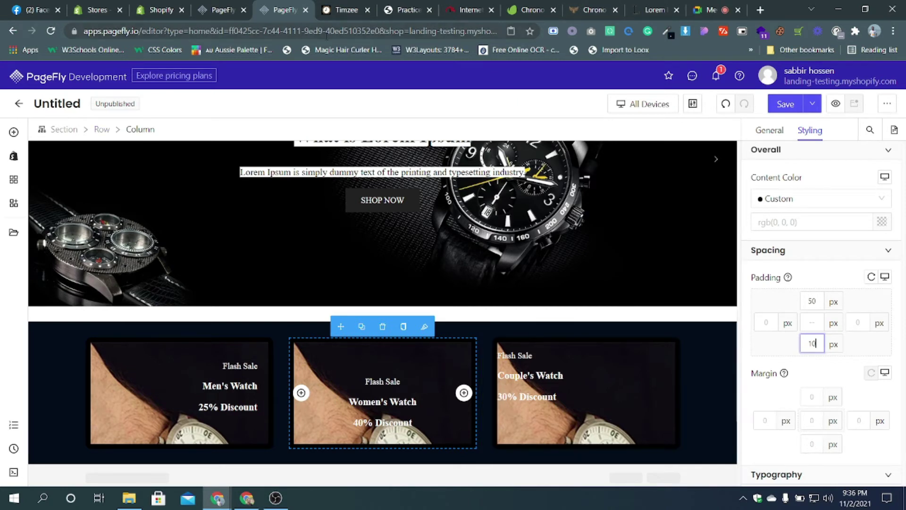
{"action": "left_click", "coordinate": [347, 9]}
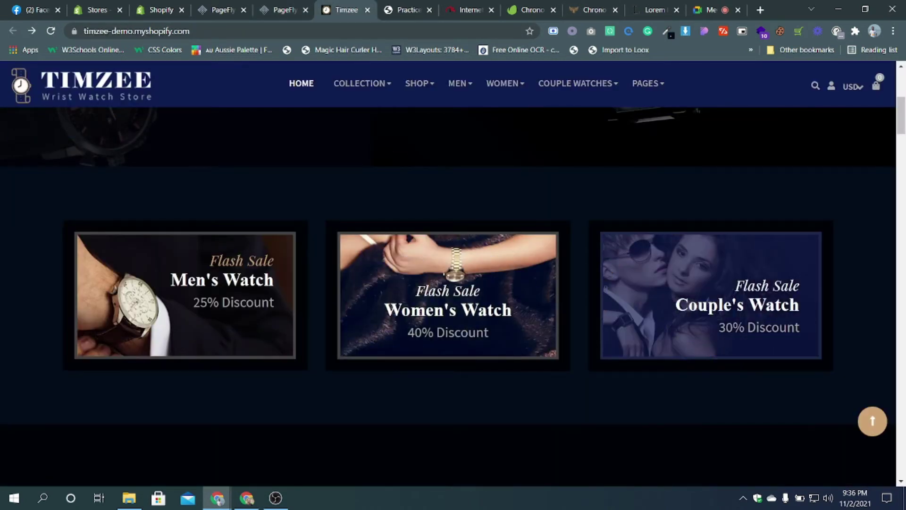
{"action": "left_click", "coordinate": [289, 12]}
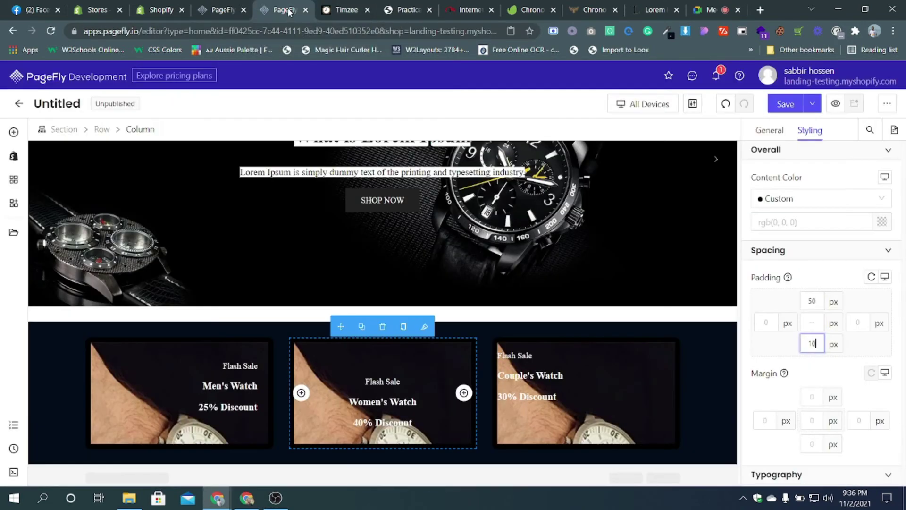
{"action": "left_click", "coordinate": [347, 10]}
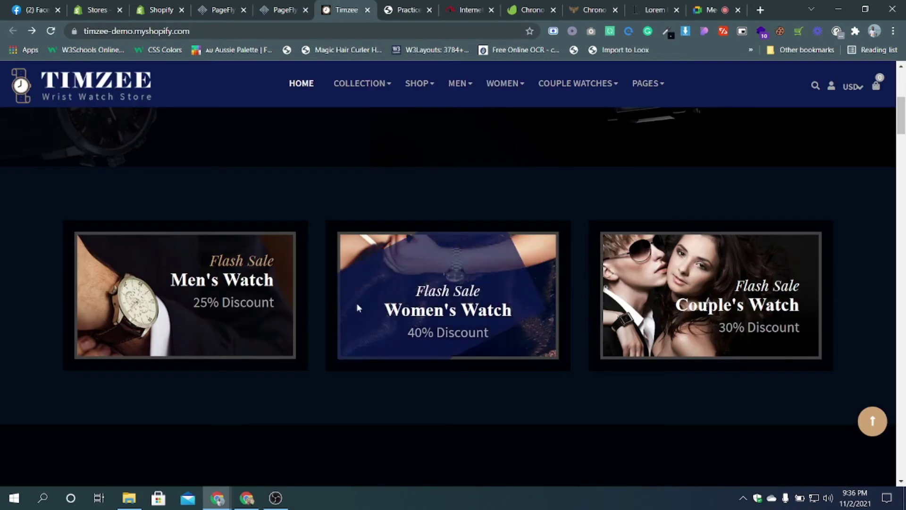
{"action": "left_click", "coordinate": [273, 12]}
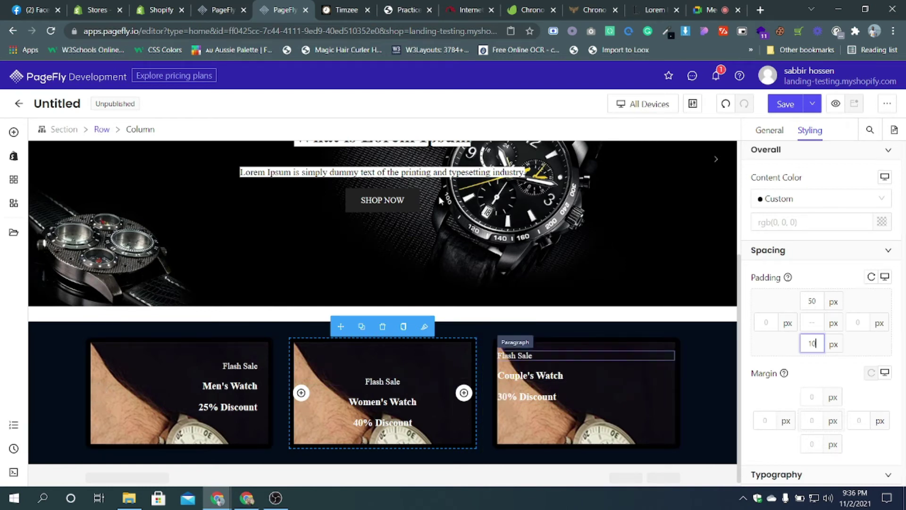
{"action": "left_click", "coordinate": [370, 364]}
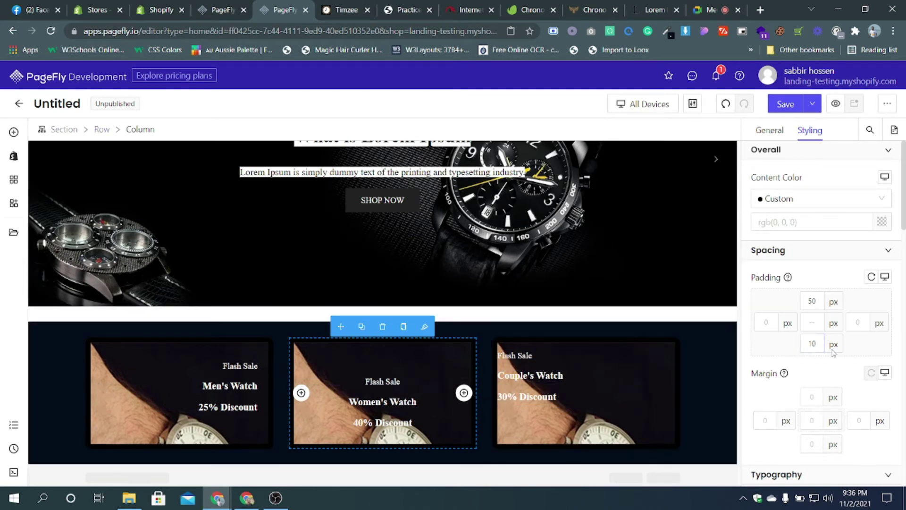
{"action": "scroll", "coordinate": [848, 317], "scroll_direction": "down", "scroll_amount": 10}
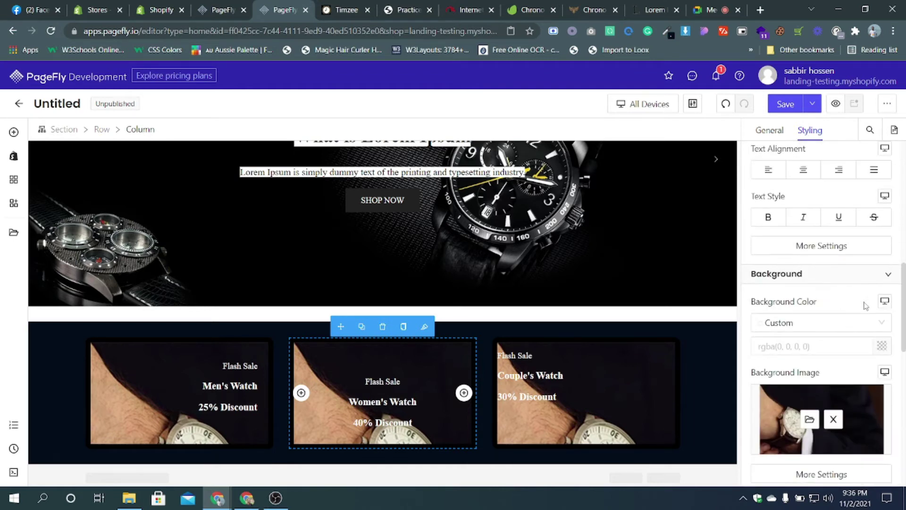
{"action": "left_click", "coordinate": [843, 357]}
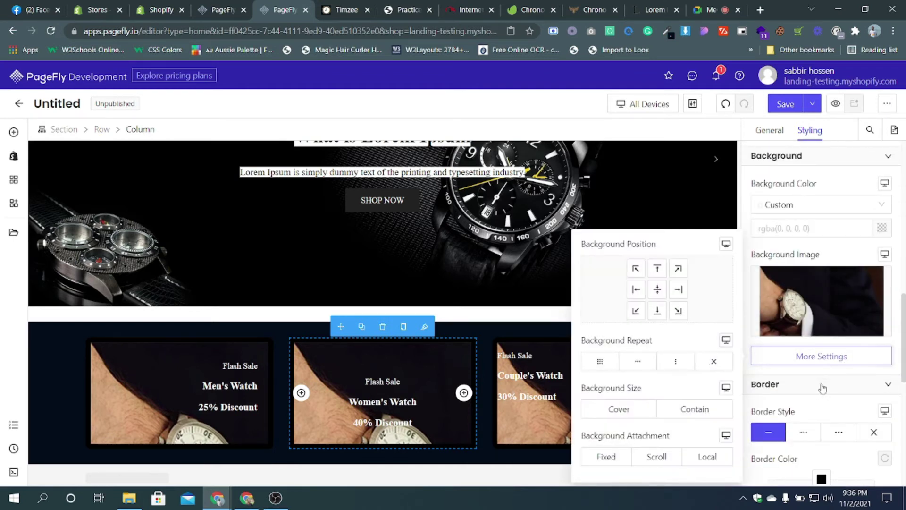
{"action": "left_click", "coordinate": [611, 367]}
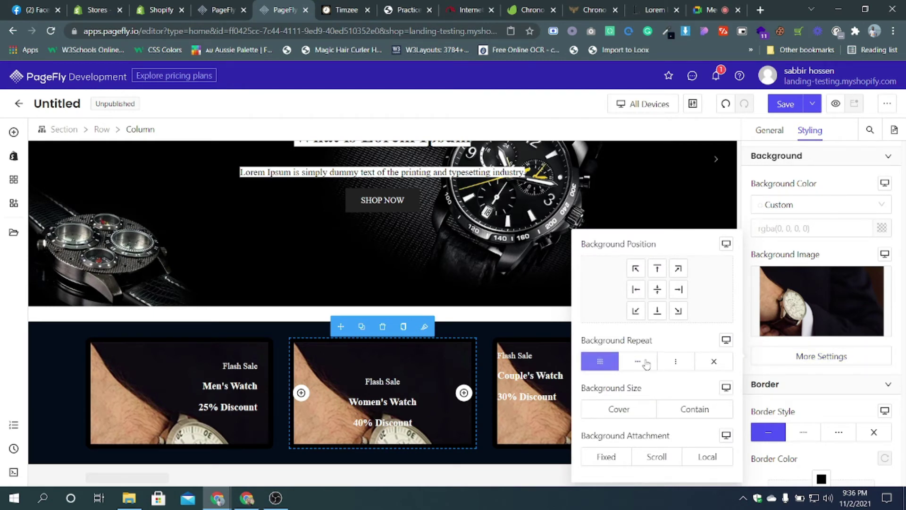
{"action": "left_click", "coordinate": [714, 362]}
{"action": "left_click", "coordinate": [618, 410]}
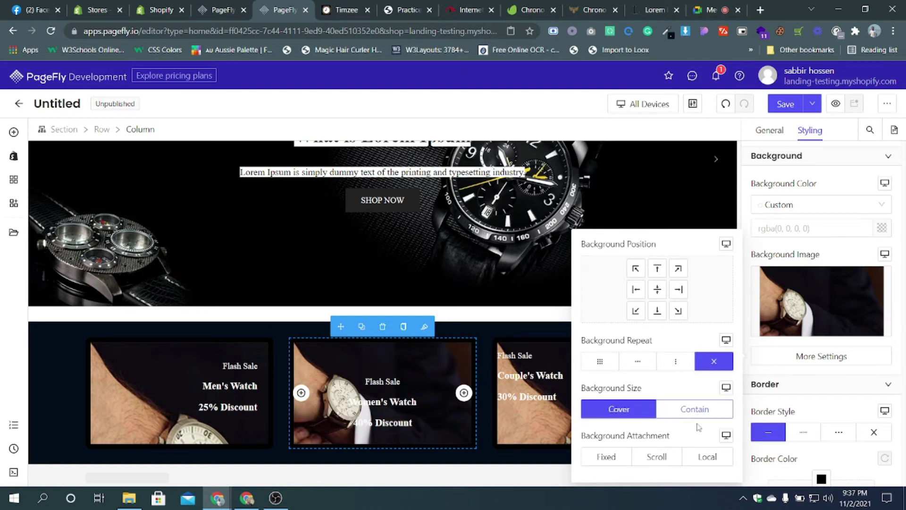
{"action": "left_click", "coordinate": [711, 363]}
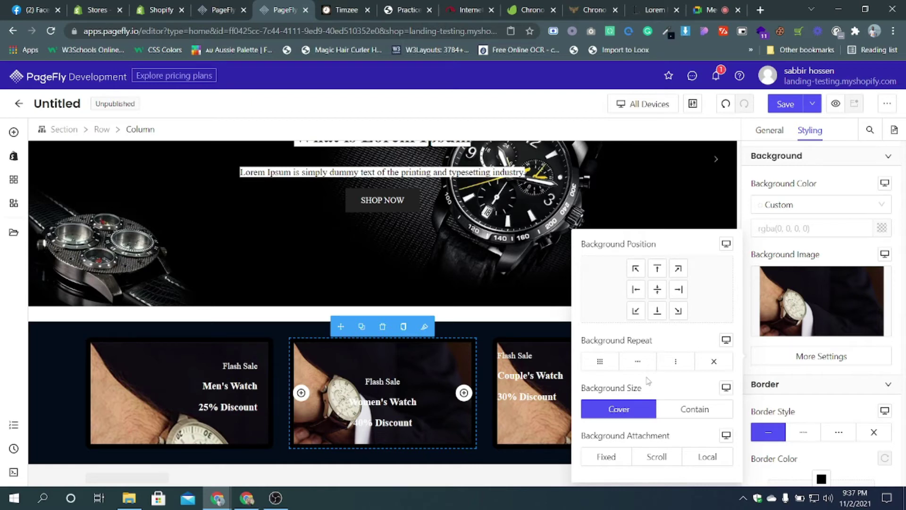
{"action": "left_click", "coordinate": [713, 362]}
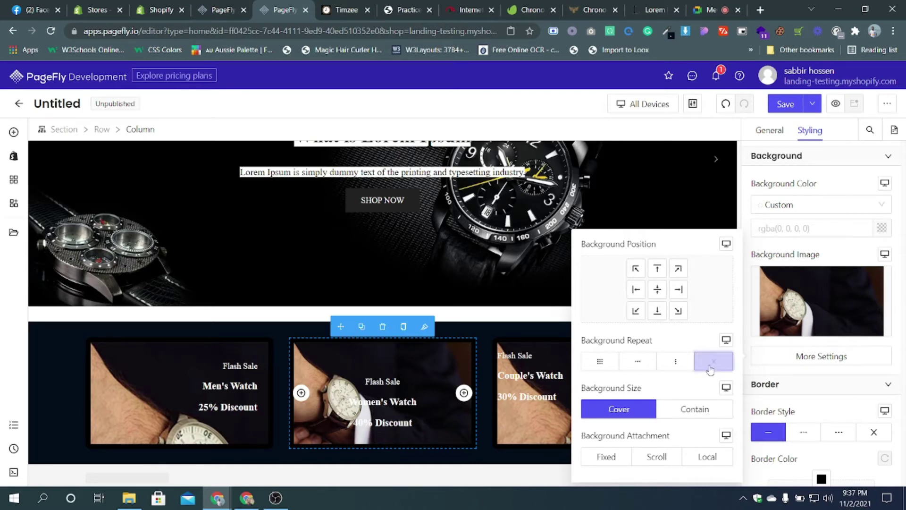
{"action": "left_click", "coordinate": [657, 290]}
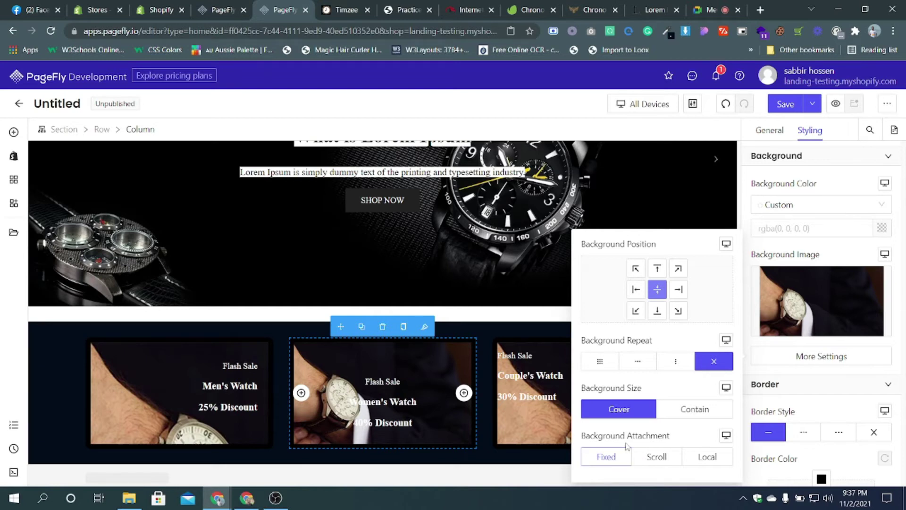
- Review the three flash sale banners on the Timzee demo page against the flash sale section in PageFly
{"action": "left_click", "coordinate": [503, 323]}
{"action": "scroll", "coordinate": [702, 401], "scroll_direction": "down", "scroll_amount": 1}
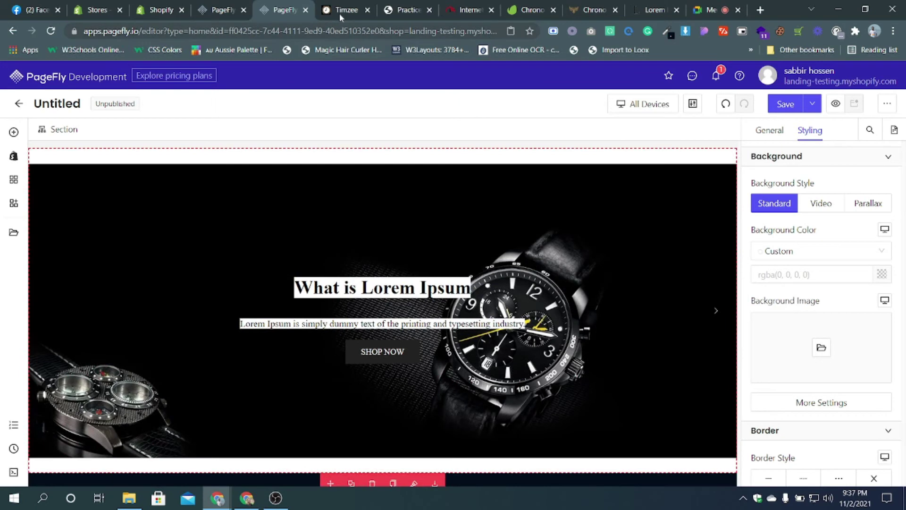
{"action": "left_click", "coordinate": [338, 13]}
{"action": "scroll", "coordinate": [429, 245], "scroll_direction": "down", "scroll_amount": 3}
{"action": "scroll", "coordinate": [454, 212], "scroll_direction": "up", "scroll_amount": 3}
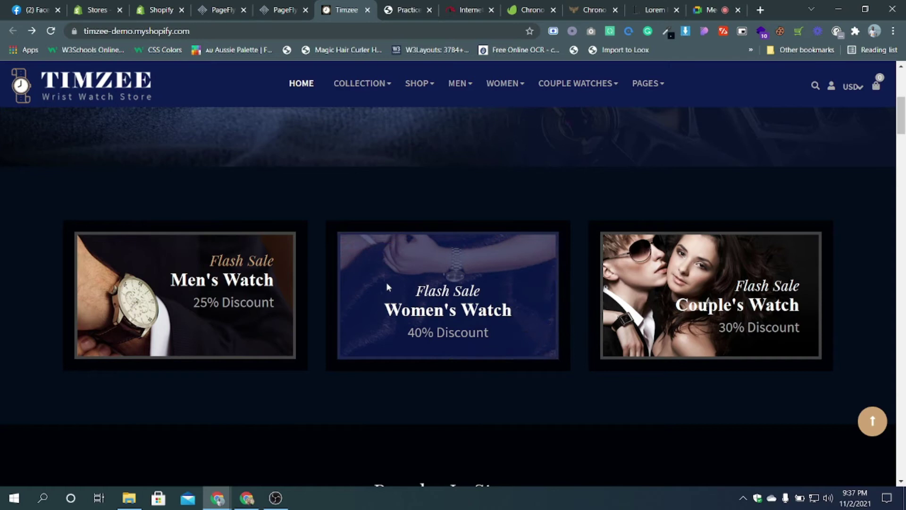
{"action": "left_click", "coordinate": [283, 7]}
{"action": "scroll", "coordinate": [398, 232], "scroll_direction": "down", "scroll_amount": 3}
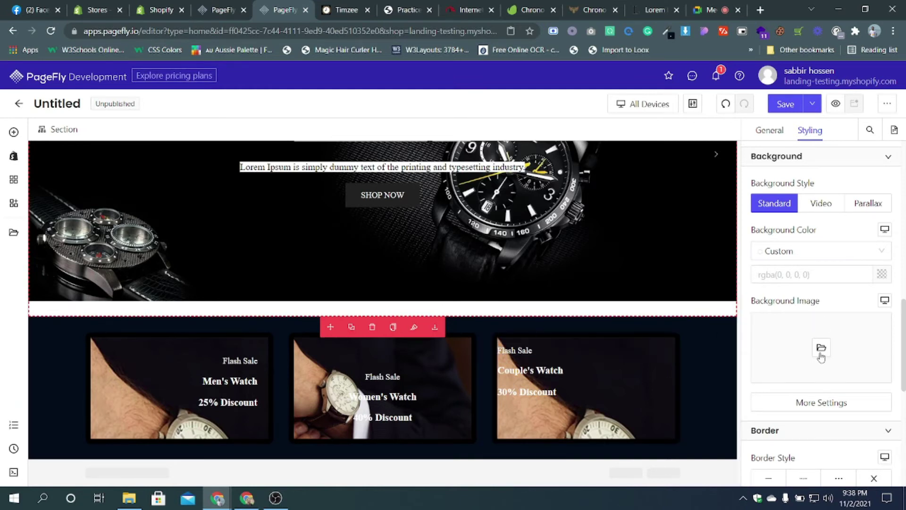
{"action": "scroll", "coordinate": [820, 348], "scroll_direction": "down", "scroll_amount": 2}
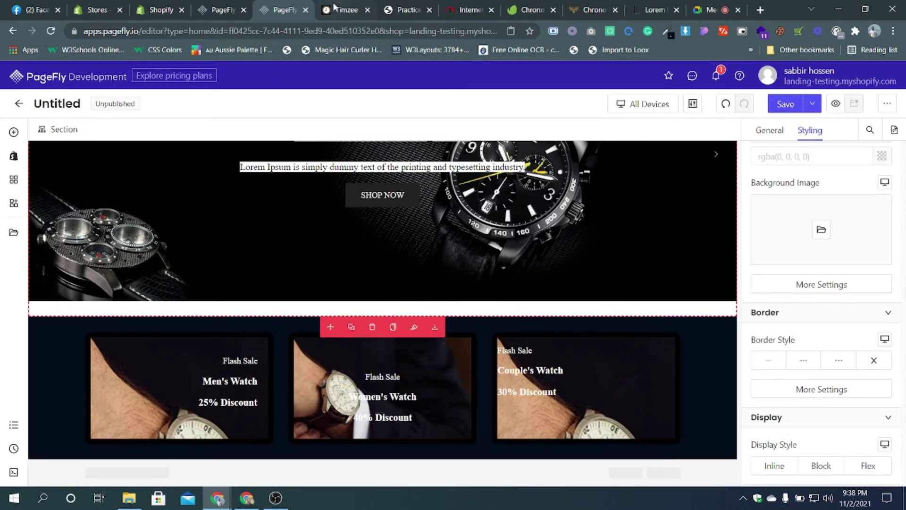
{"action": "left_click", "coordinate": [402, 399]}
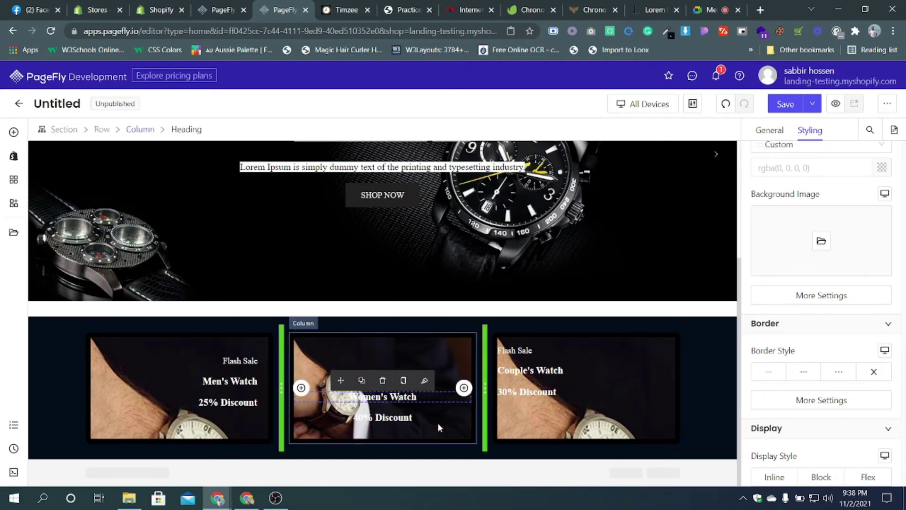
{"action": "key", "text": "Delete"}
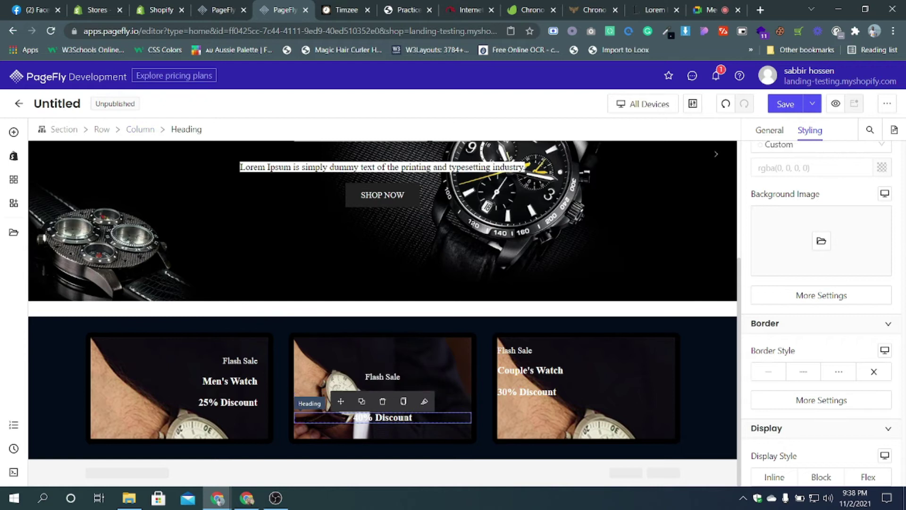
- Examine the Popular In Store section on the Timzee demo page, including its Classic, Modern and Special Edition product groups
{"action": "left_click", "coordinate": [336, 6]}
{"action": "scroll", "coordinate": [412, 290], "scroll_direction": "down", "scroll_amount": 5}
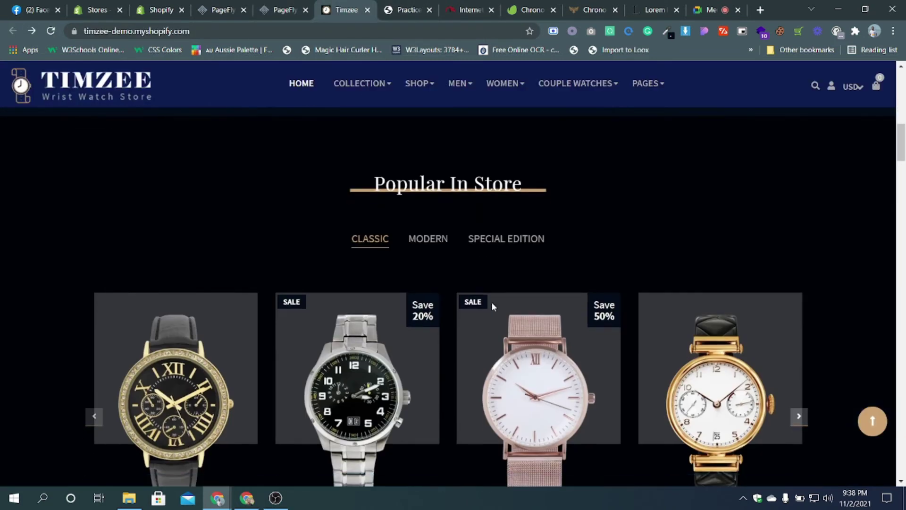
{"action": "scroll", "coordinate": [491, 304], "scroll_direction": "down", "scroll_amount": 2}
{"action": "scroll", "coordinate": [363, 297], "scroll_direction": "up", "scroll_amount": 2}
{"action": "scroll", "coordinate": [366, 295], "scroll_direction": "down", "scroll_amount": 3}
{"action": "scroll", "coordinate": [372, 288], "scroll_direction": "up", "scroll_amount": 4}
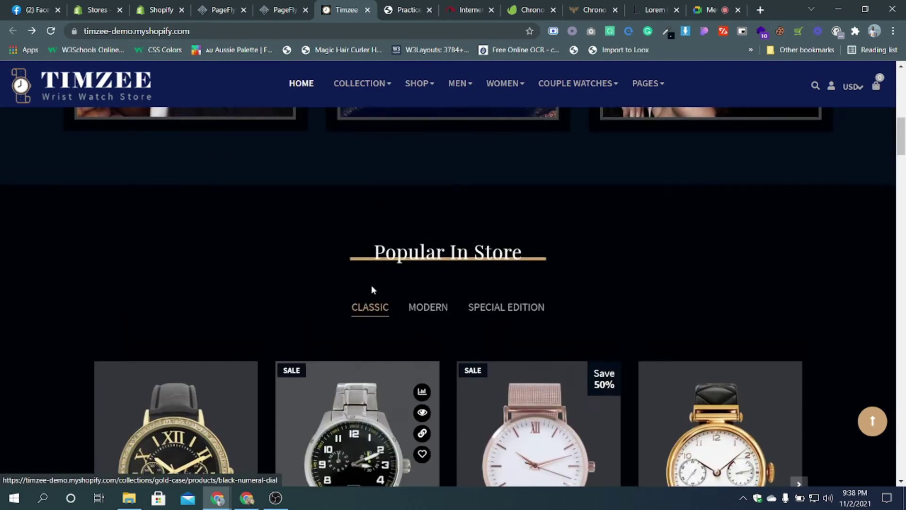
{"action": "scroll", "coordinate": [181, 269], "scroll_direction": "down", "scroll_amount": 1}
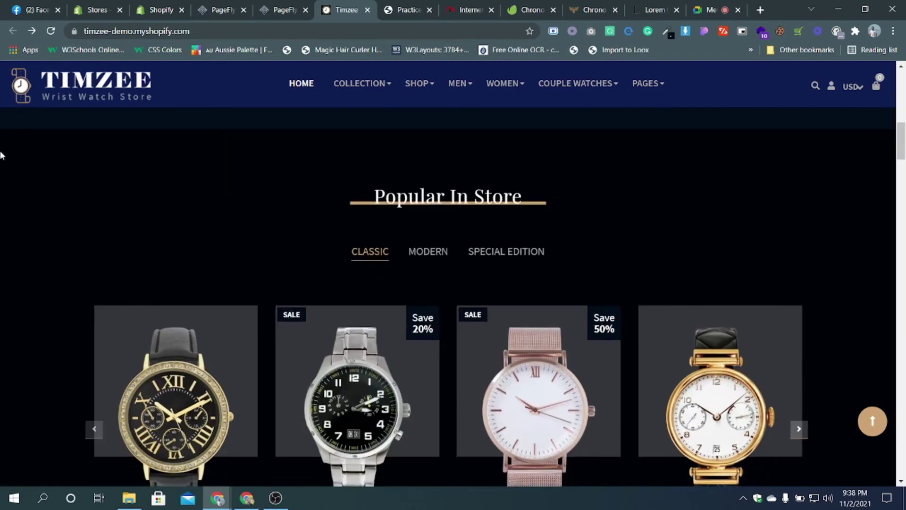
{"action": "left_click", "coordinate": [435, 257]}
{"action": "left_click", "coordinate": [514, 255]}
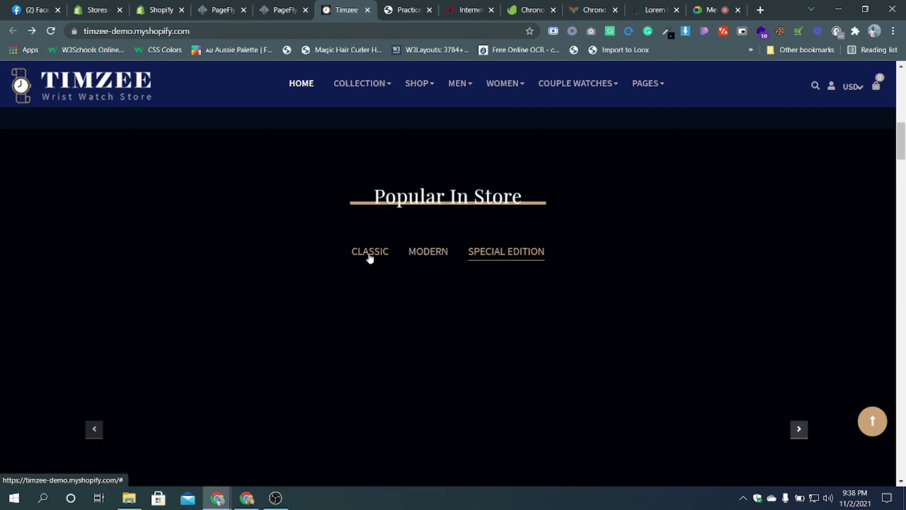
{"action": "left_click", "coordinate": [370, 255]}
- Switch back to PageFly and browse the Shopify product and collection elements for one suited to the Popular In Store section
{"action": "left_click", "coordinate": [281, 10]}
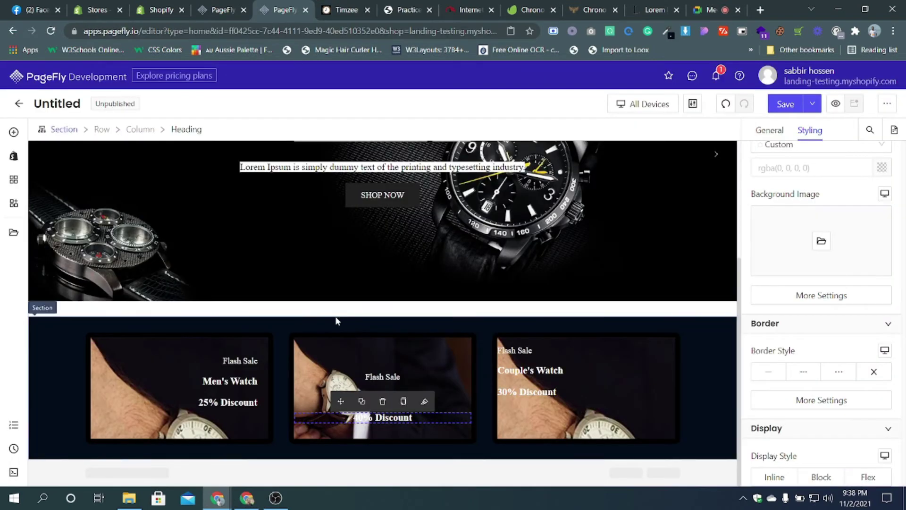
{"action": "left_click", "coordinate": [13, 233]}
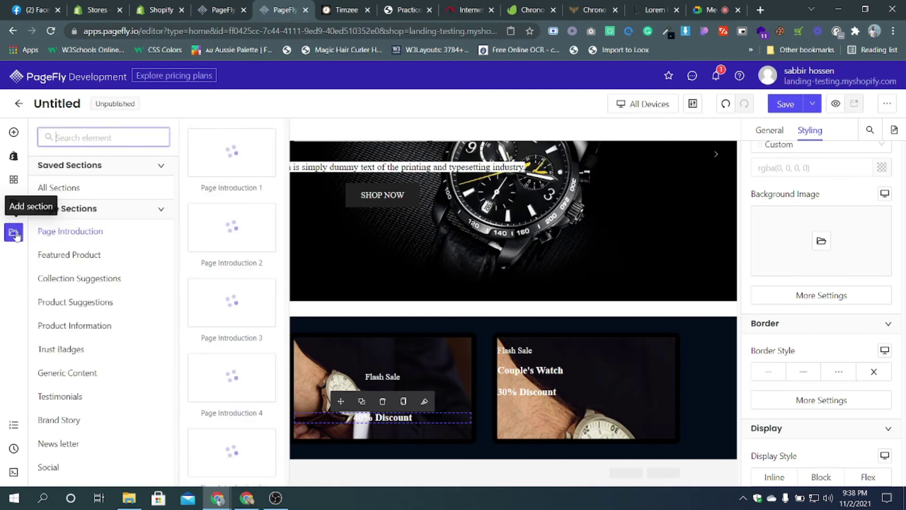
{"action": "left_click", "coordinate": [14, 159]}
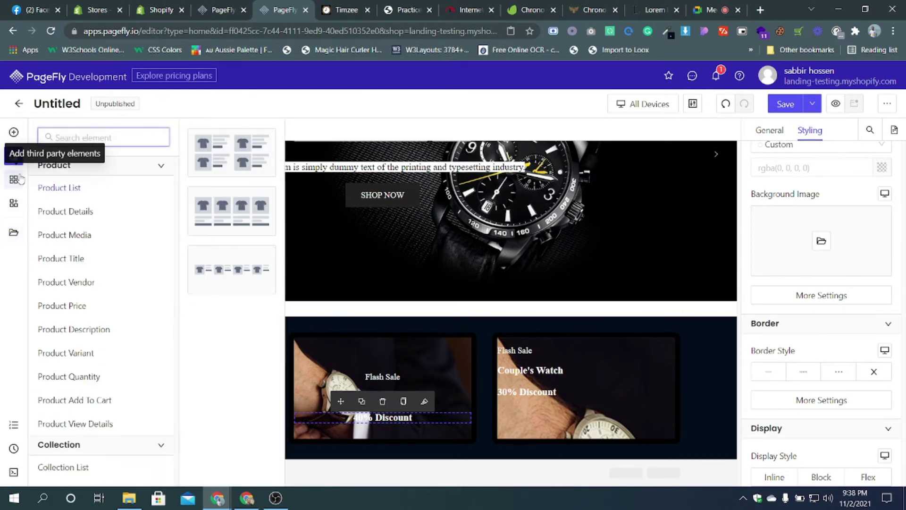
{"action": "scroll", "coordinate": [78, 267], "scroll_direction": "down", "scroll_amount": 2}
{"action": "scroll", "coordinate": [90, 293], "scroll_direction": "down", "scroll_amount": 6}
{"action": "scroll", "coordinate": [93, 304], "scroll_direction": "up", "scroll_amount": 4}
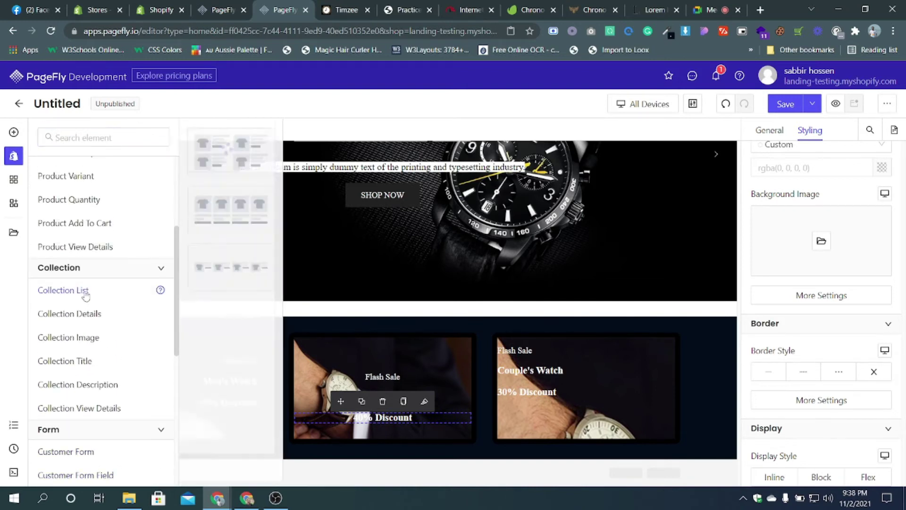
{"action": "mouse_move", "coordinate": [84, 301]}
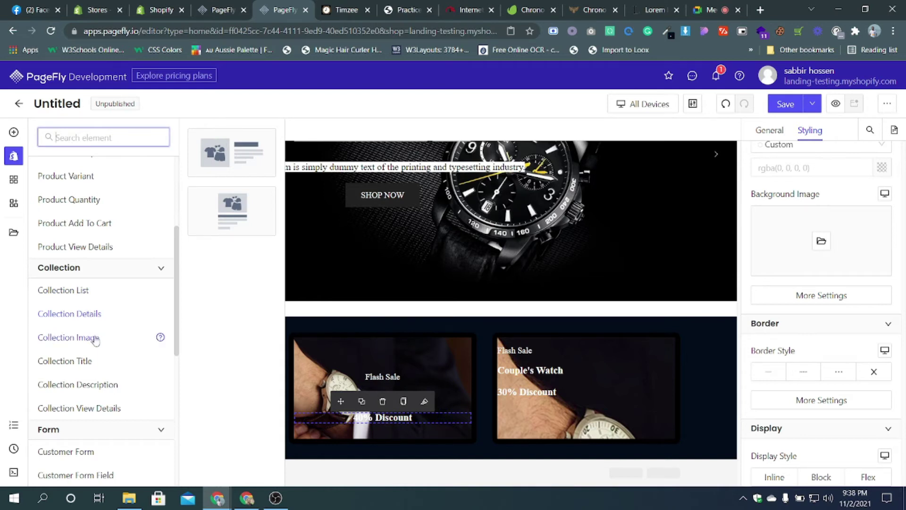
{"action": "mouse_move", "coordinate": [95, 341]}
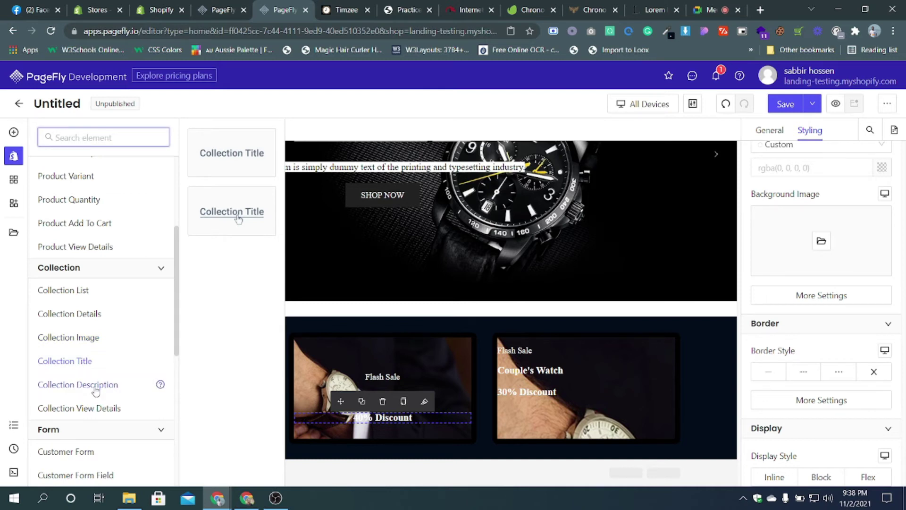
{"action": "mouse_move", "coordinate": [96, 390]}
{"action": "mouse_move", "coordinate": [87, 412]}
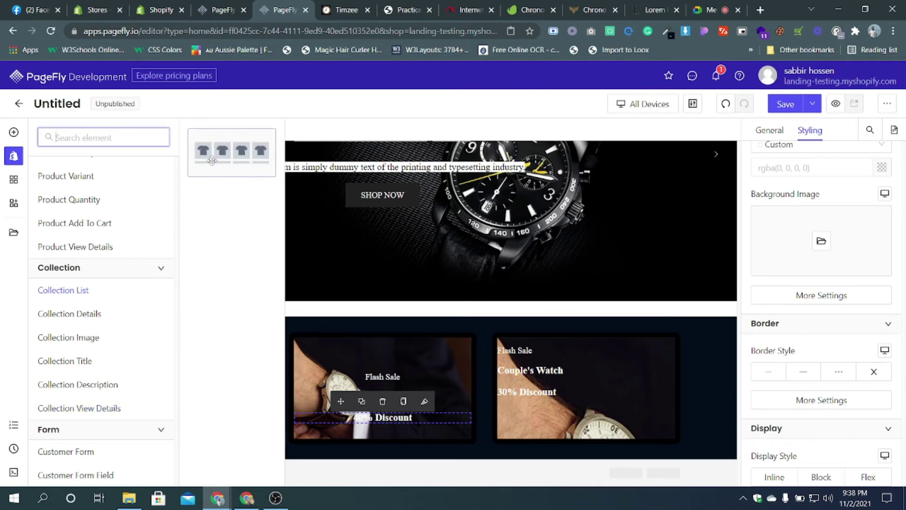
- Look through the Collection Suggestions page section templates for a suitable collection layout
{"action": "left_click", "coordinate": [10, 234]}
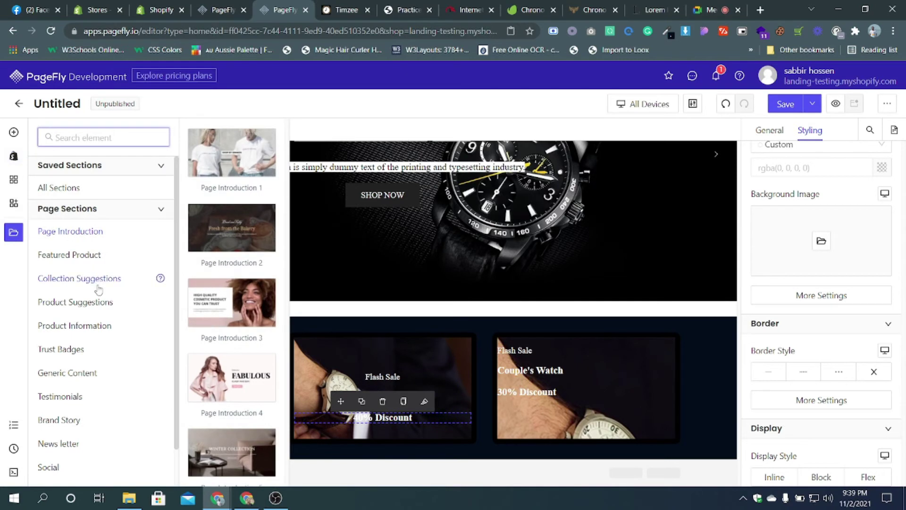
{"action": "mouse_move", "coordinate": [98, 289]}
{"action": "scroll", "coordinate": [241, 198], "scroll_direction": "down", "scroll_amount": 2}
{"action": "scroll", "coordinate": [236, 190], "scroll_direction": "down", "scroll_amount": 10}
{"action": "scroll", "coordinate": [236, 211], "scroll_direction": "down", "scroll_amount": 7}
{"action": "scroll", "coordinate": [232, 253], "scroll_direction": "down", "scroll_amount": 4}
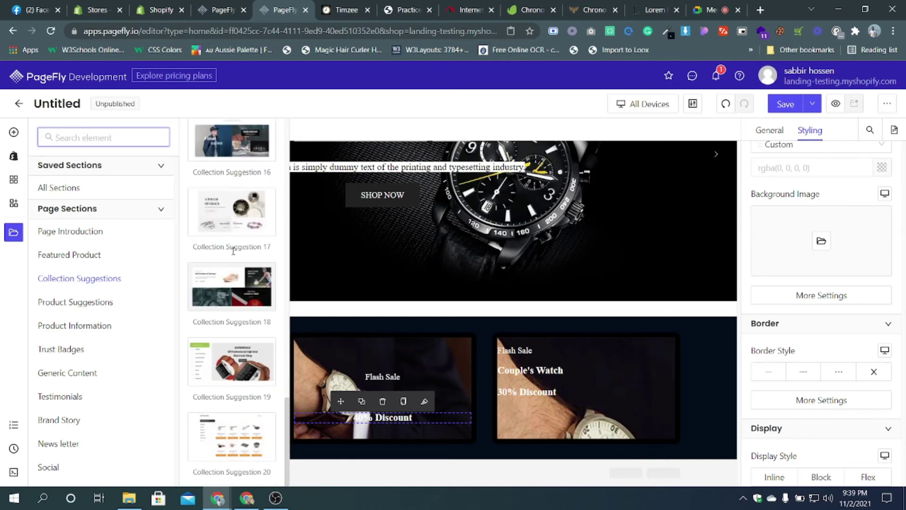
{"action": "scroll", "coordinate": [199, 336], "scroll_direction": "up", "scroll_amount": 12}
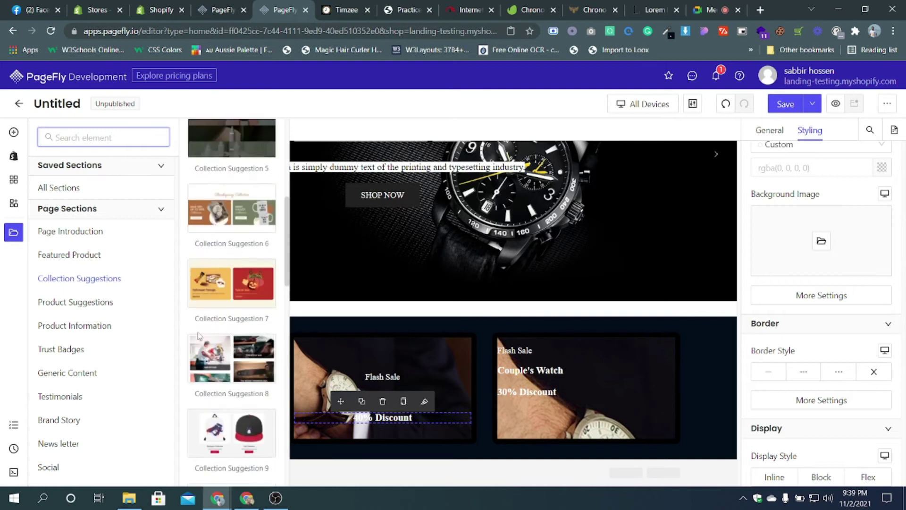
- Add a Collection List element below the flash sale section and check the settings of its Fashion and Home page collection images
{"action": "left_click", "coordinate": [14, 157]}
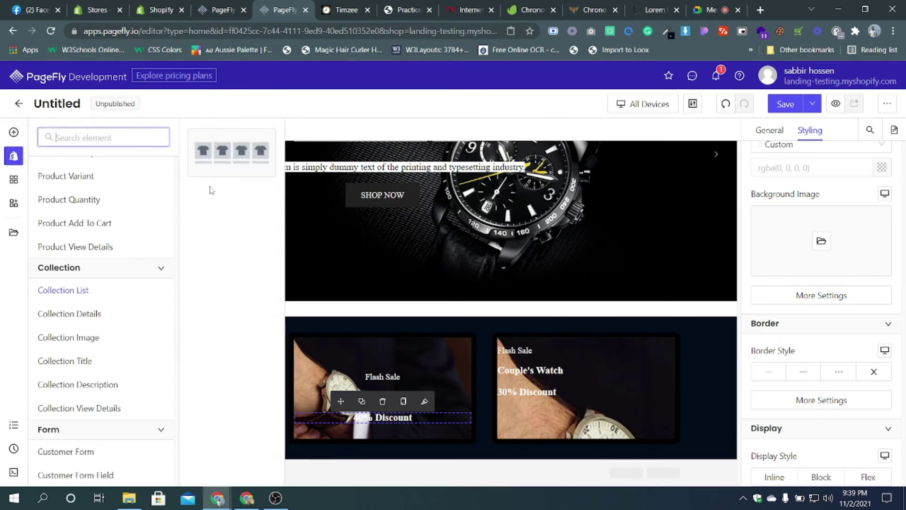
{"action": "left_click_drag", "start_coordinate": [222, 152], "coordinate": [422, 462]}
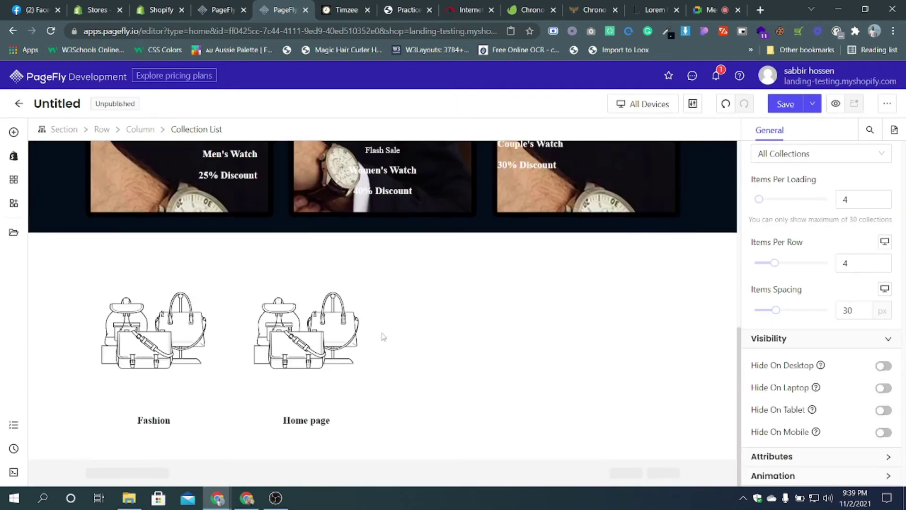
{"action": "left_click", "coordinate": [171, 323]}
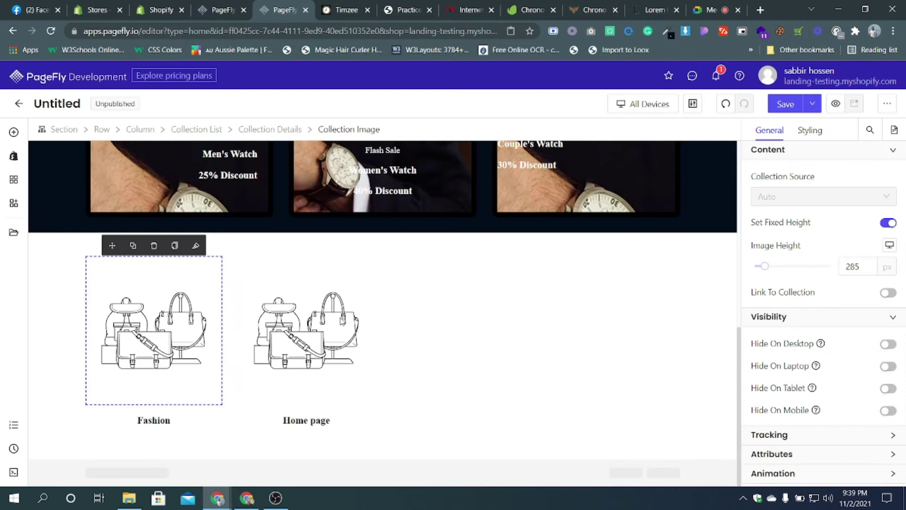
{"action": "left_click", "coordinate": [301, 316]}
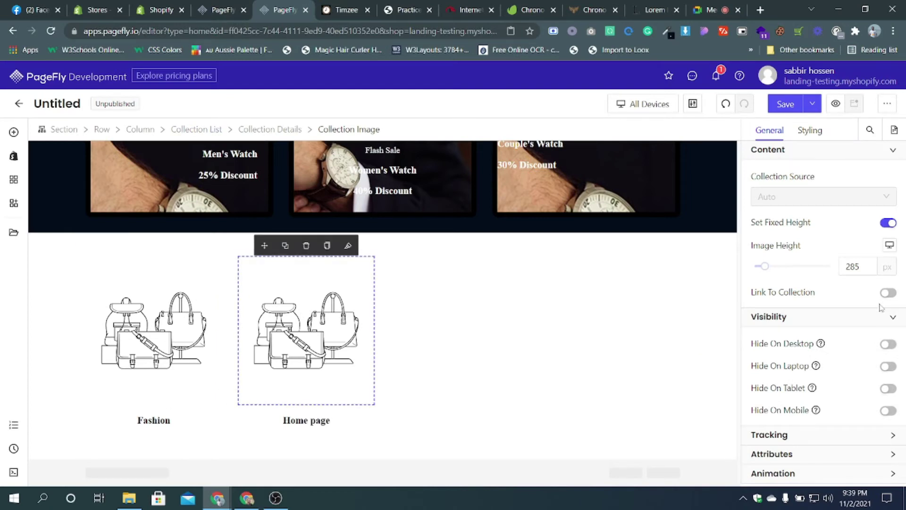
{"action": "left_click", "coordinate": [190, 329]}
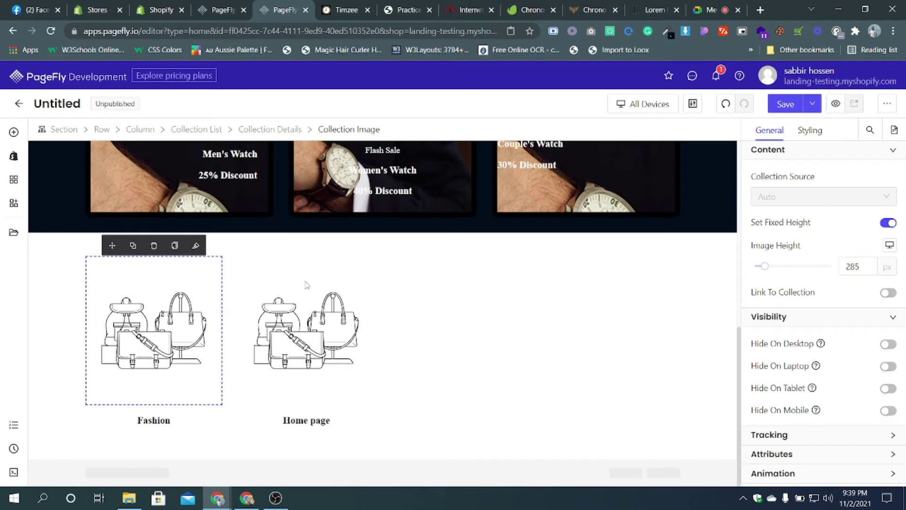
{"action": "left_click", "coordinate": [326, 335]}
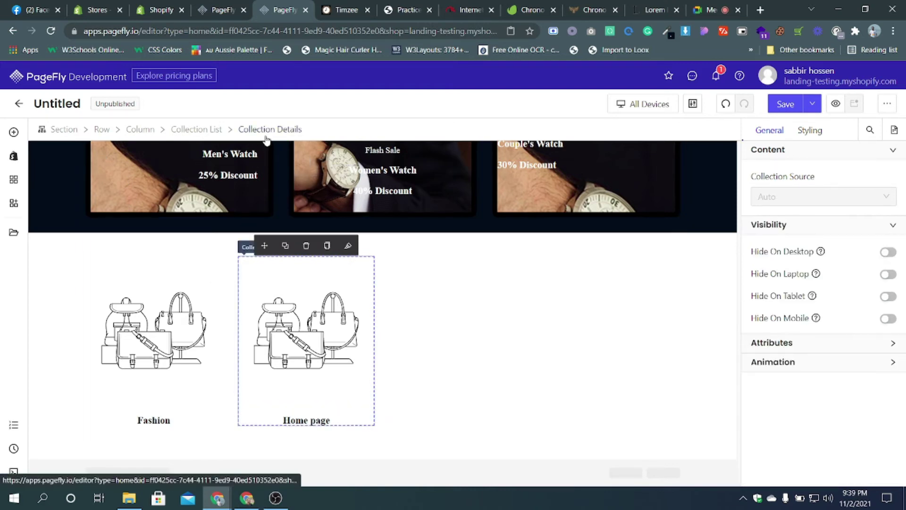
- Try Custom Collection(s) as the Collection List's source and return it to All Collections
{"action": "left_click", "coordinate": [210, 129]}
{"action": "scroll", "coordinate": [803, 212], "scroll_direction": "up", "scroll_amount": 1}
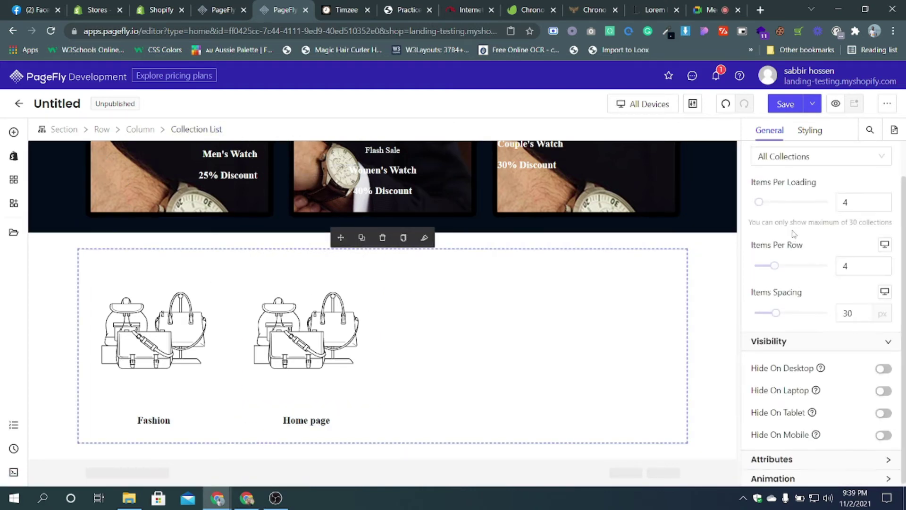
{"action": "left_click", "coordinate": [835, 198]}
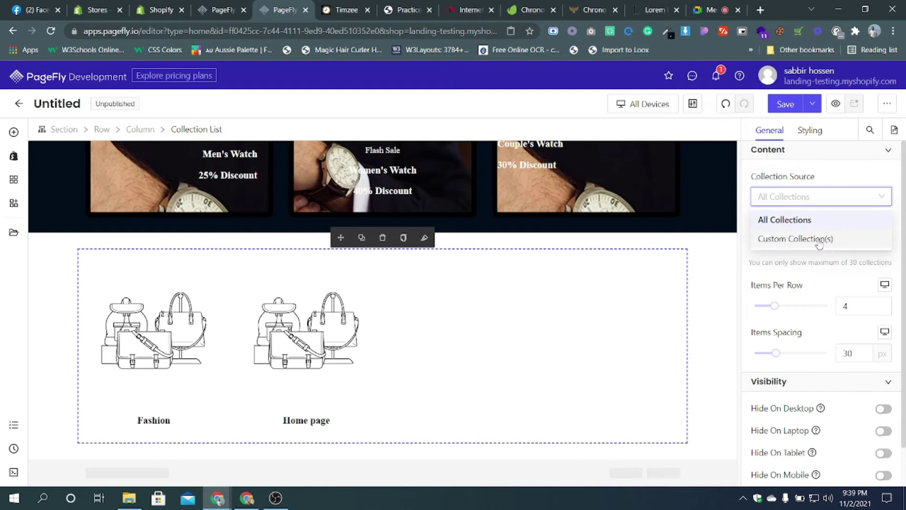
{"action": "left_click", "coordinate": [820, 239]}
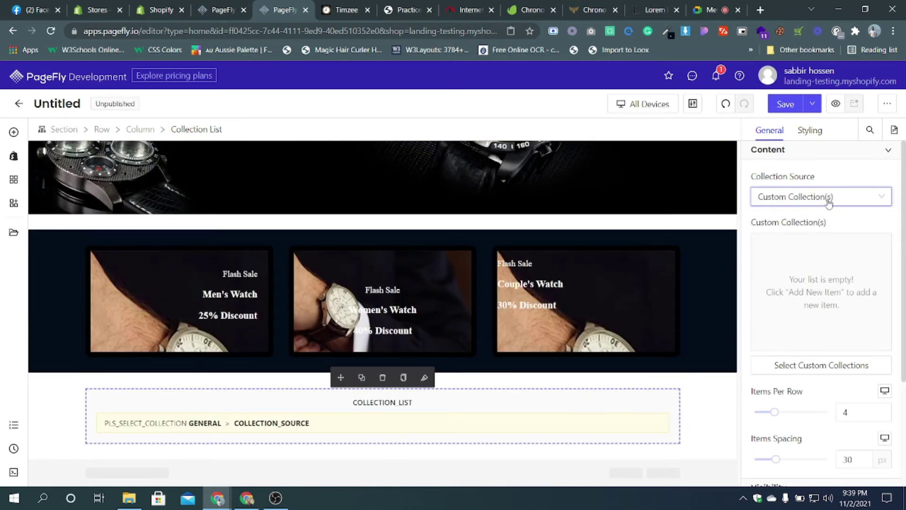
{"action": "left_click", "coordinate": [828, 198]}
{"action": "left_click", "coordinate": [815, 220]}
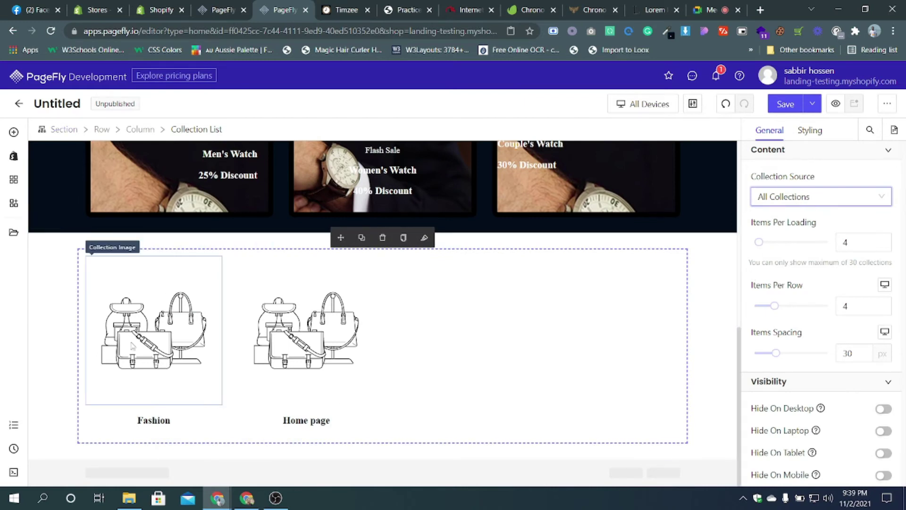
{"action": "left_click", "coordinate": [808, 206]}
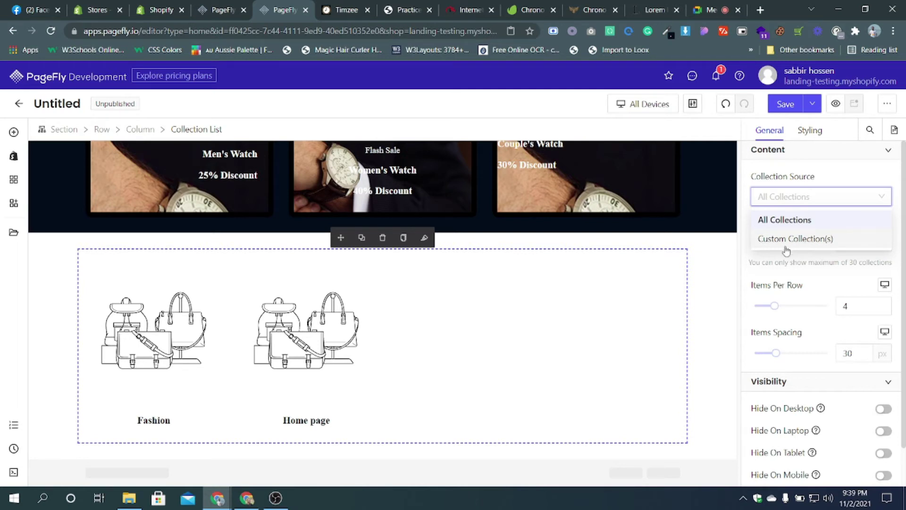
{"action": "left_click", "coordinate": [501, 401]}
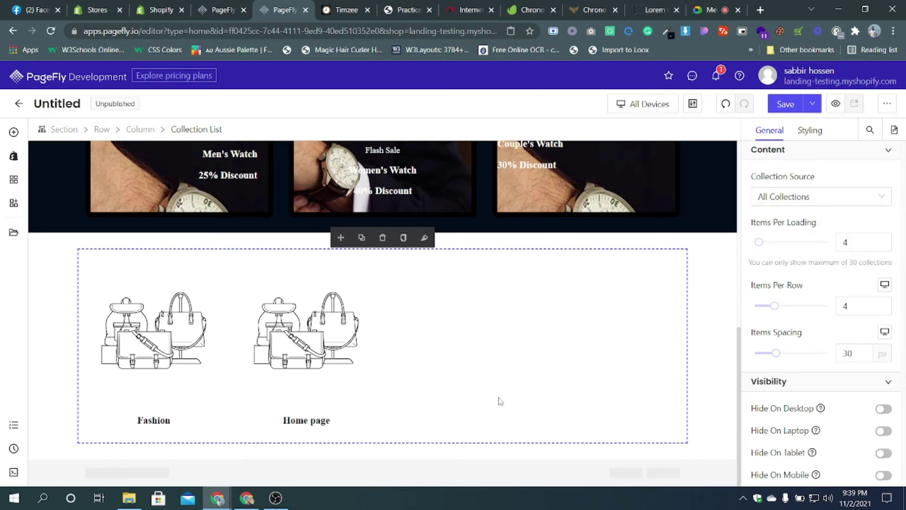
- Compare how the Classic, Modern and Special Edition tabs switch the watches in Timzee's Popular In Store section
{"action": "left_click", "coordinate": [340, 13]}
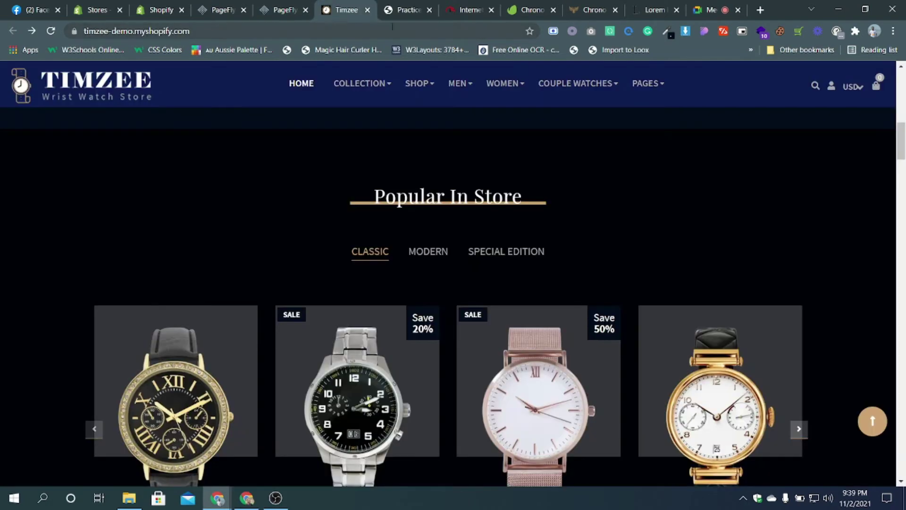
{"action": "left_click", "coordinate": [428, 254]}
{"action": "left_click", "coordinate": [513, 255]}
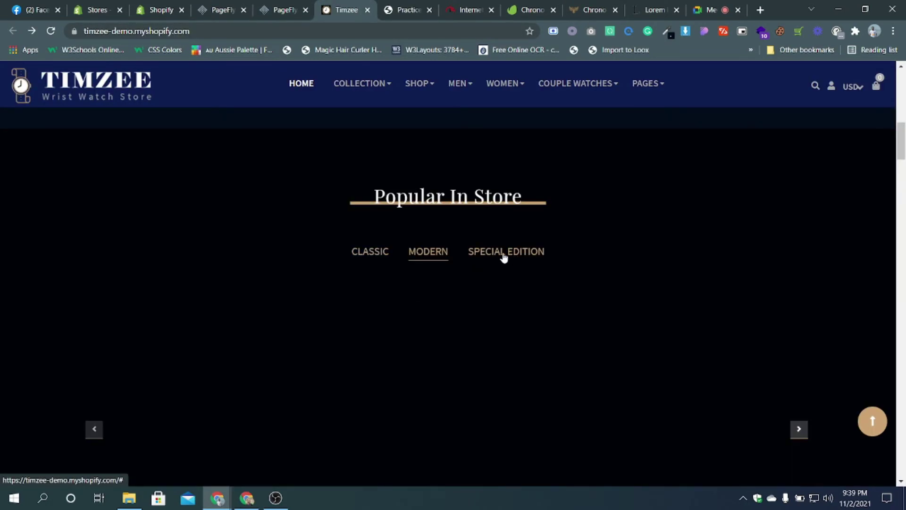
{"action": "left_click", "coordinate": [383, 255]}
{"action": "left_click", "coordinate": [434, 253]}
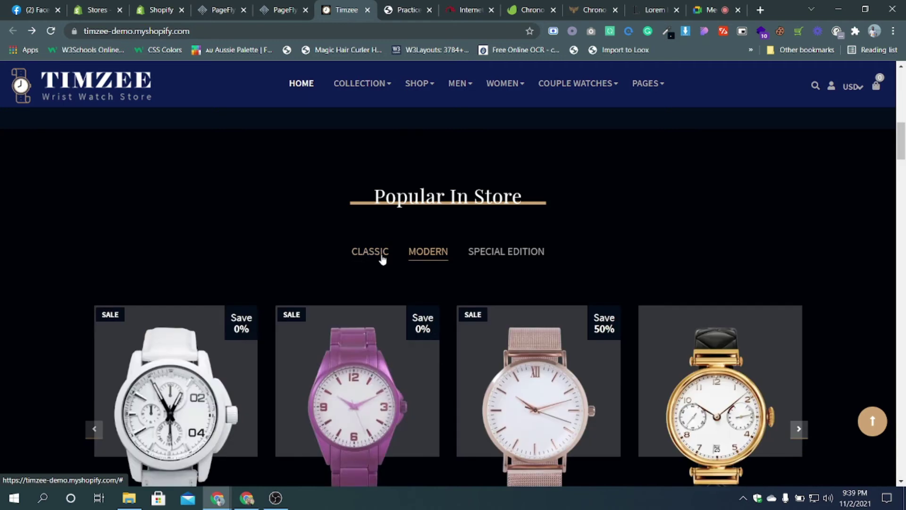
{"action": "left_click", "coordinate": [380, 257]}
{"action": "left_click", "coordinate": [504, 260]}
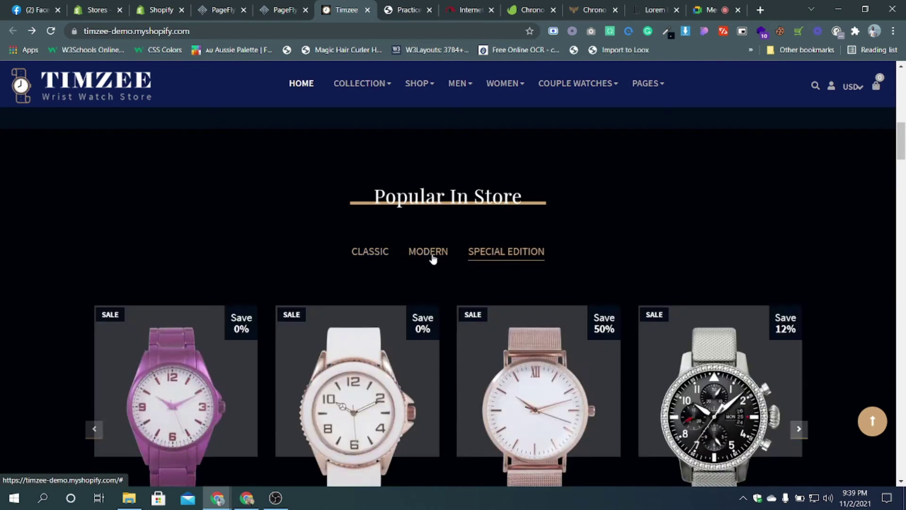
{"action": "left_click", "coordinate": [435, 257]}
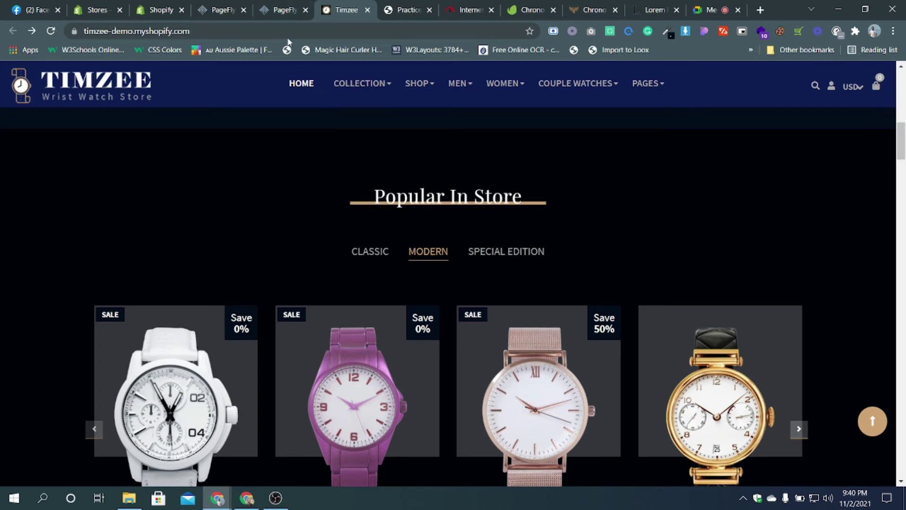
- Switch back to the PageFly editor and add the Collection Suggestion 20 section template below the Collection List
{"action": "left_click", "coordinate": [287, 14]}
{"action": "left_click", "coordinate": [14, 233]}
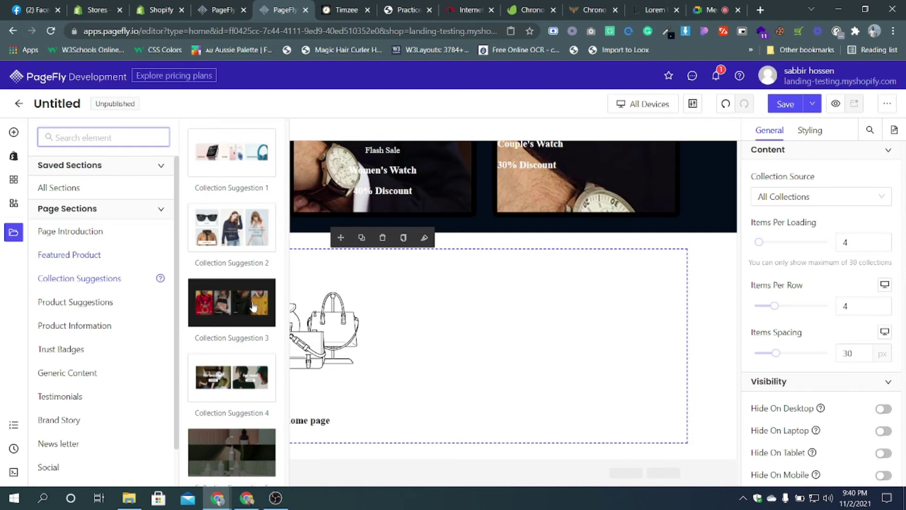
{"action": "scroll", "coordinate": [253, 307], "scroll_direction": "down", "scroll_amount": 12}
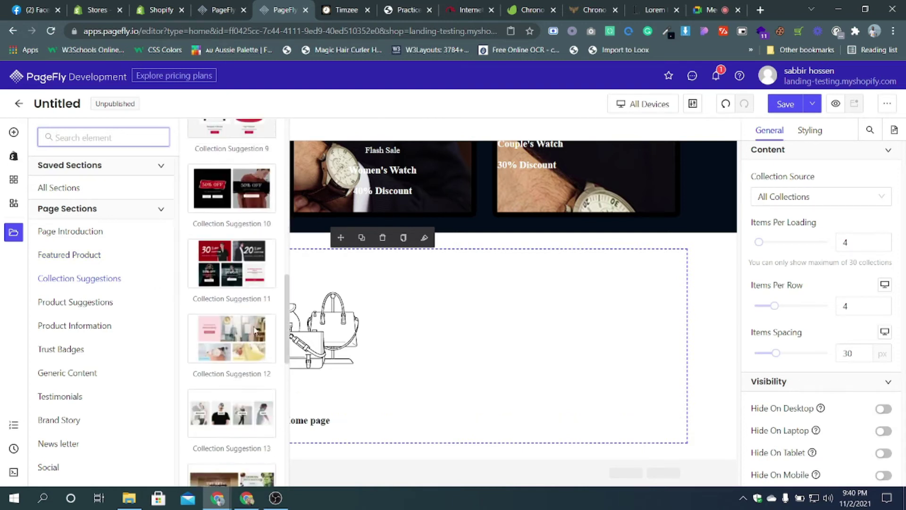
{"action": "left_click", "coordinate": [97, 325]}
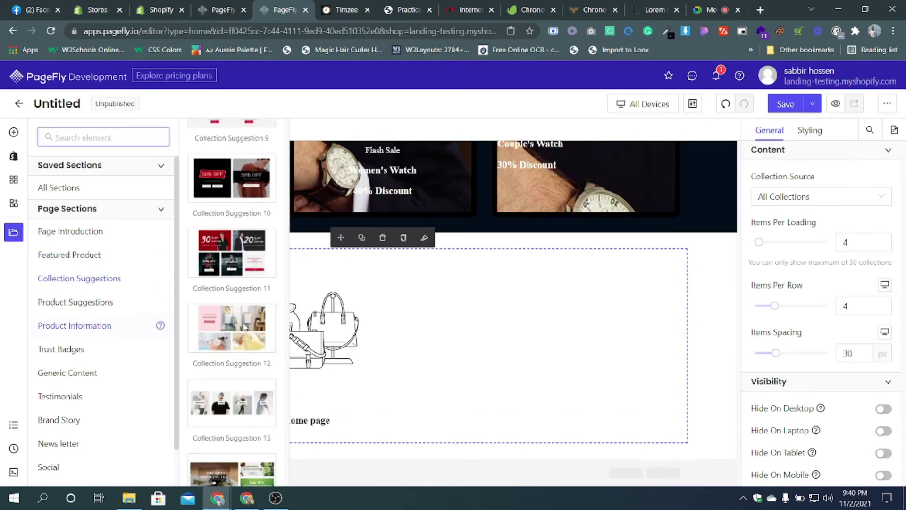
{"action": "left_click", "coordinate": [105, 281]}
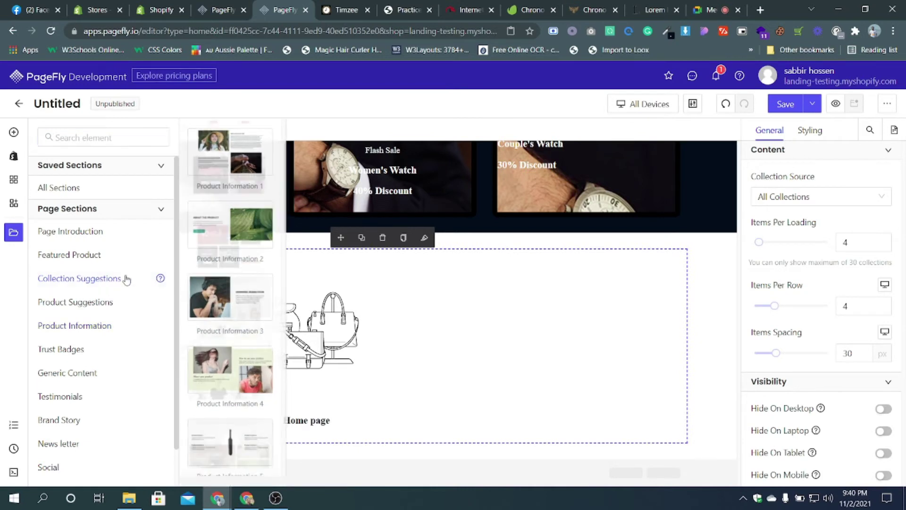
{"action": "scroll", "coordinate": [222, 268], "scroll_direction": "down", "scroll_amount": 6}
{"action": "scroll", "coordinate": [222, 268], "scroll_direction": "down", "scroll_amount": 4}
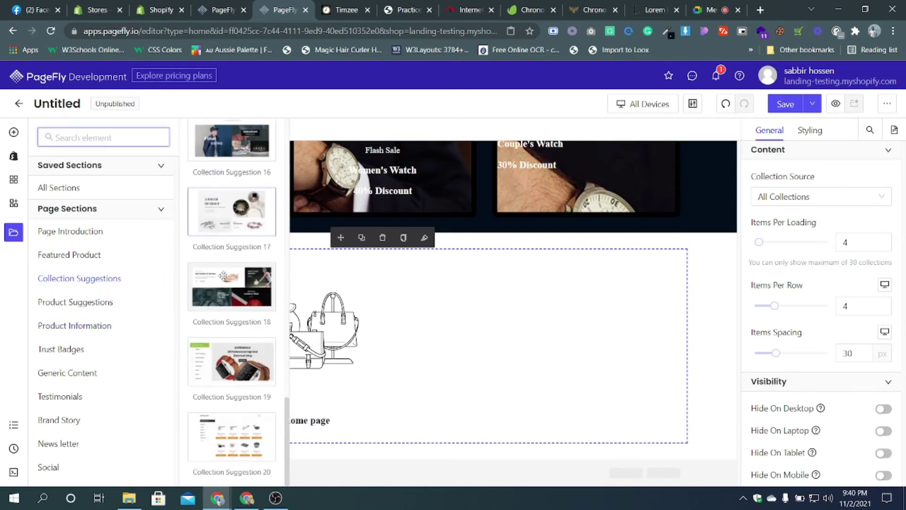
{"action": "scroll", "coordinate": [229, 439], "scroll_direction": "up", "scroll_amount": 2}
{"action": "scroll", "coordinate": [227, 429], "scroll_direction": "down", "scroll_amount": 2}
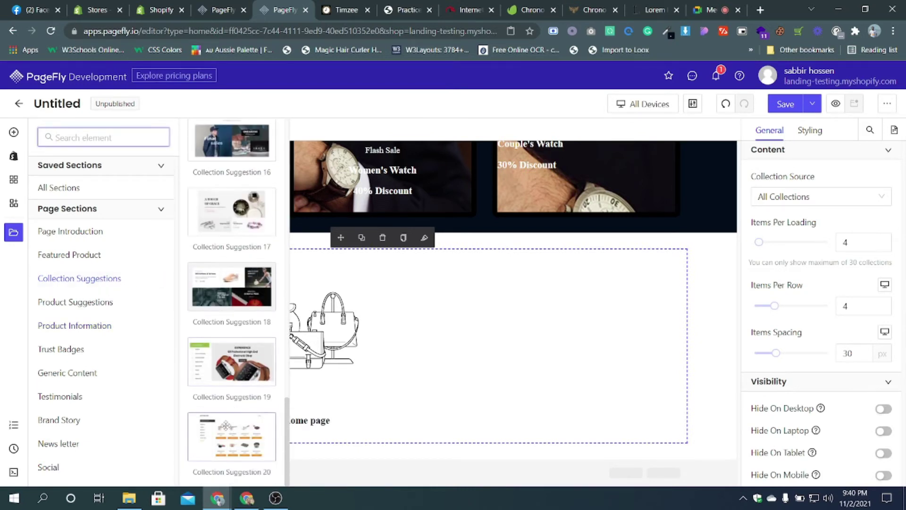
{"action": "left_click_drag", "start_coordinate": [278, 460], "coordinate": [368, 460]}
{"action": "scroll", "coordinate": [467, 339], "scroll_direction": "down", "scroll_amount": 6}
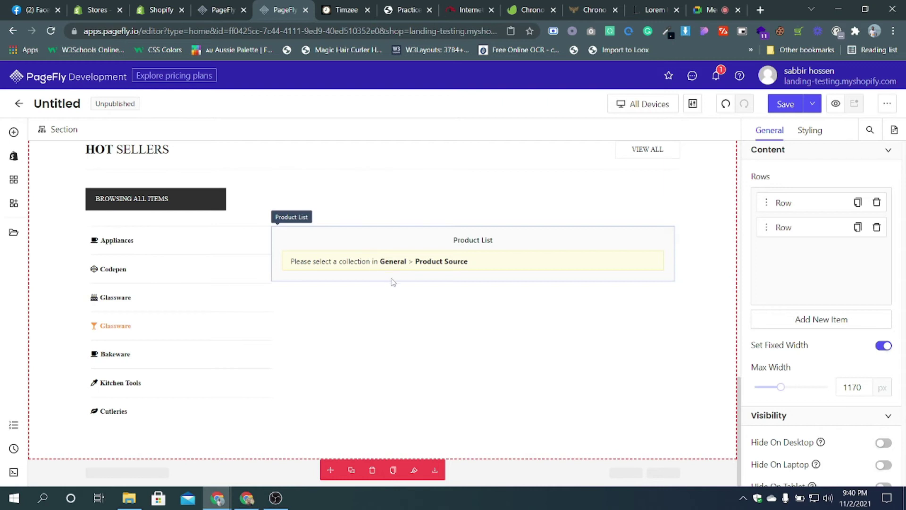
{"action": "scroll", "coordinate": [392, 285], "scroll_direction": "up", "scroll_amount": 1}
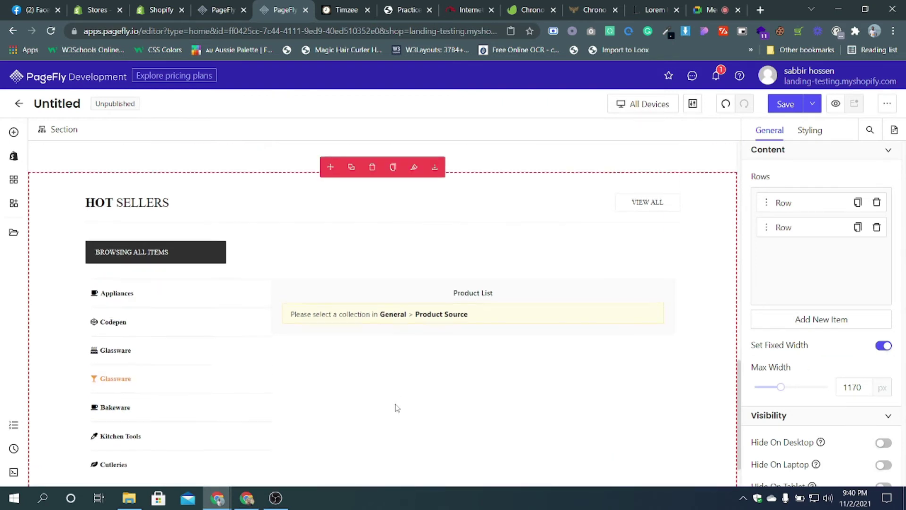
- Check the settings of the Fashion collection image and its parent Collection List
{"action": "scroll", "coordinate": [396, 407], "scroll_direction": "up", "scroll_amount": 4}
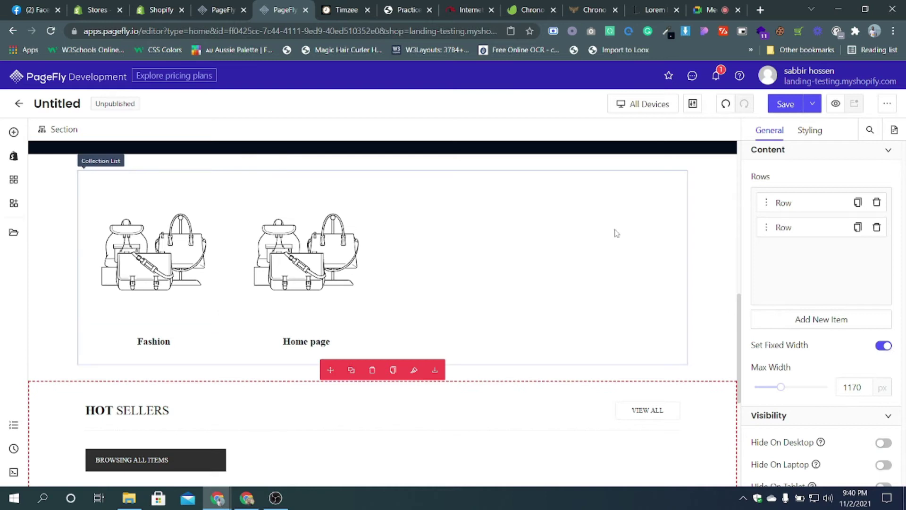
{"action": "left_click", "coordinate": [136, 259]}
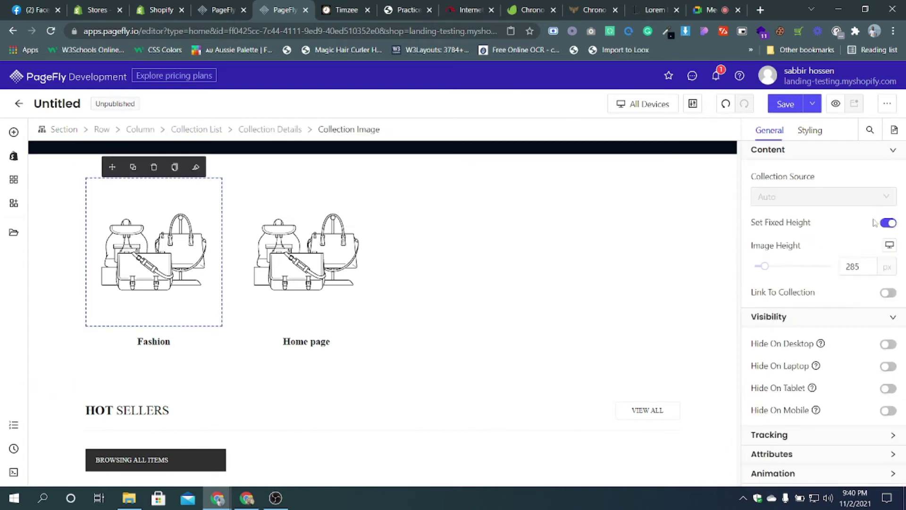
{"action": "left_click", "coordinate": [213, 130]}
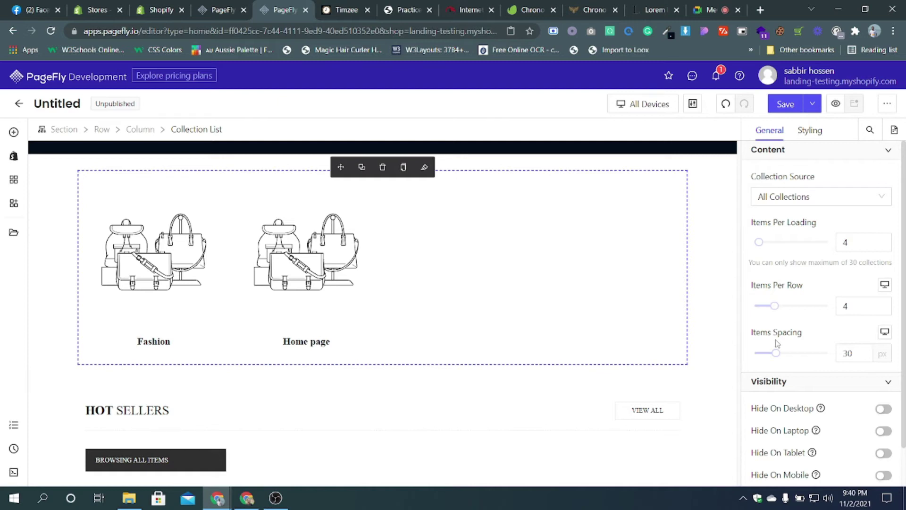
{"action": "scroll", "coordinate": [232, 457], "scroll_direction": "down", "scroll_amount": 5}
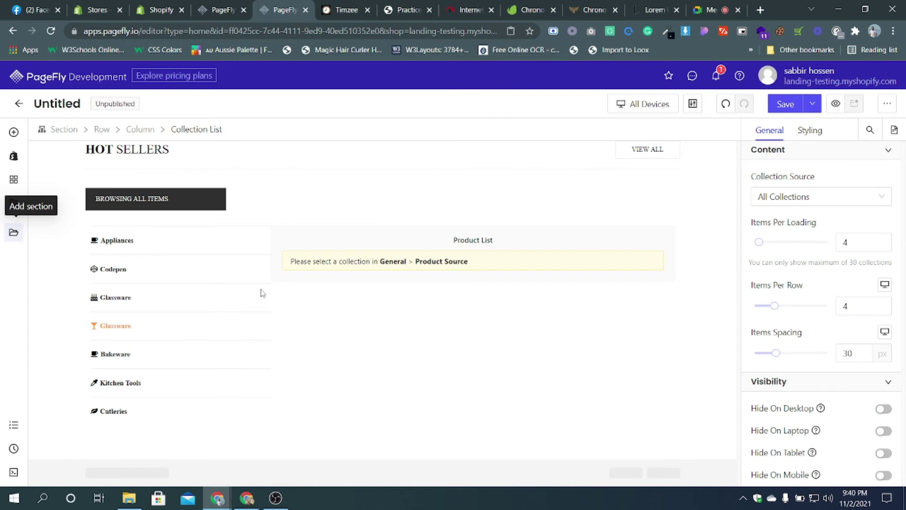
- Look through the Collection Suggestions templates again and check the source options offered for the Collection List
{"action": "left_click", "coordinate": [14, 235]}
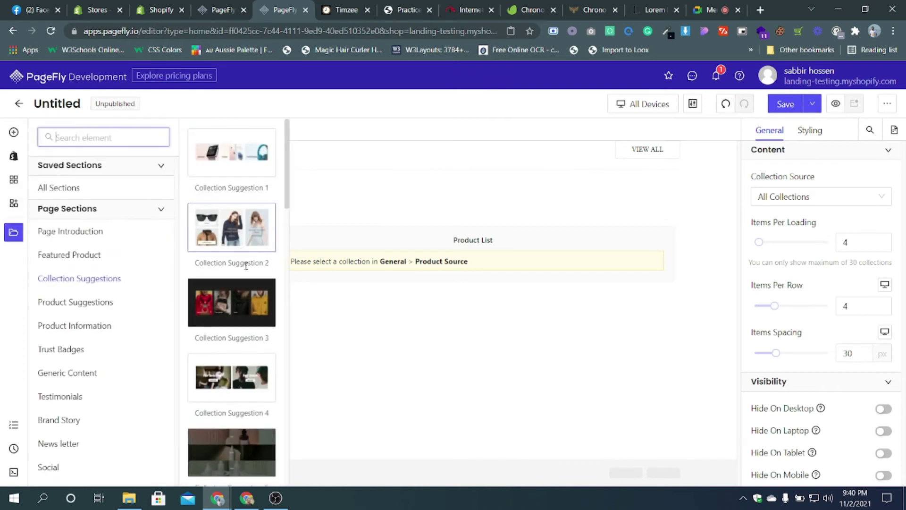
{"action": "scroll", "coordinate": [242, 344], "scroll_direction": "down", "scroll_amount": 5}
{"action": "scroll", "coordinate": [243, 348], "scroll_direction": "down", "scroll_amount": 7}
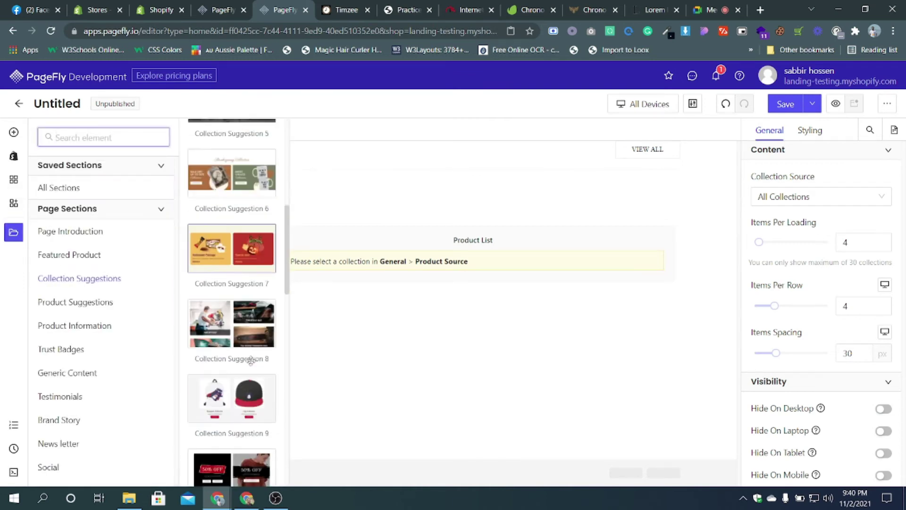
{"action": "scroll", "coordinate": [253, 362], "scroll_direction": "down", "scroll_amount": 6}
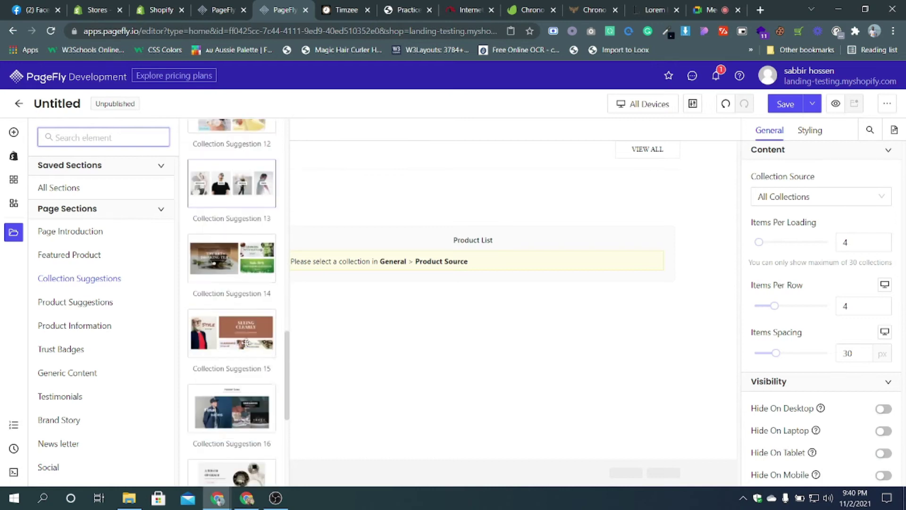
{"action": "scroll", "coordinate": [244, 194], "scroll_direction": "down", "scroll_amount": 5}
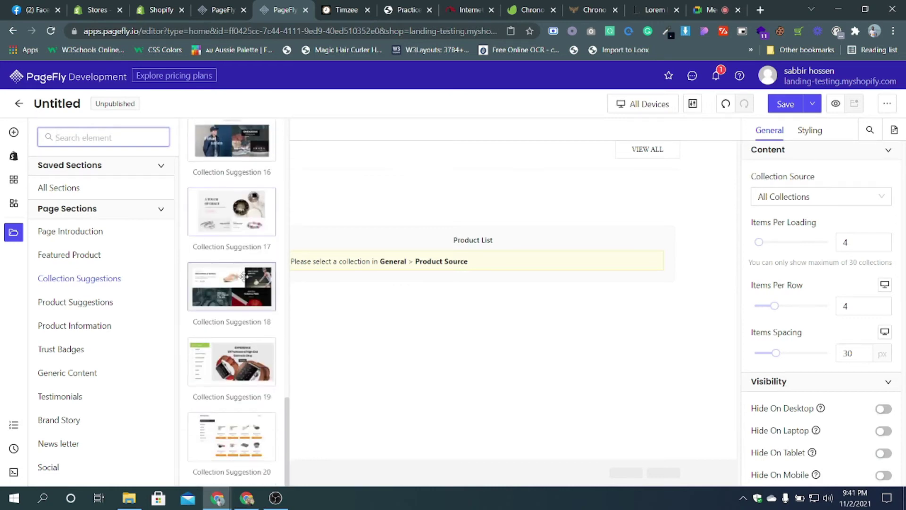
{"action": "scroll", "coordinate": [231, 330], "scroll_direction": "up", "scroll_amount": 20}
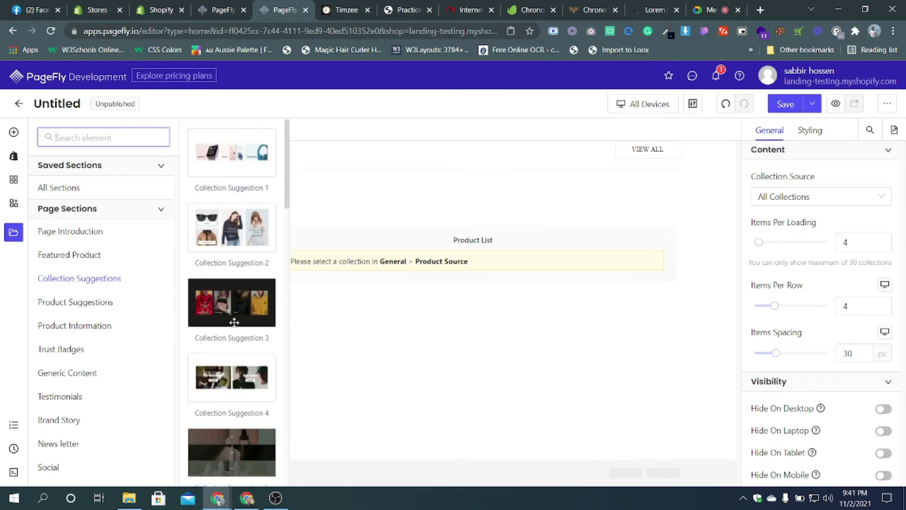
{"action": "left_click", "coordinate": [422, 271]}
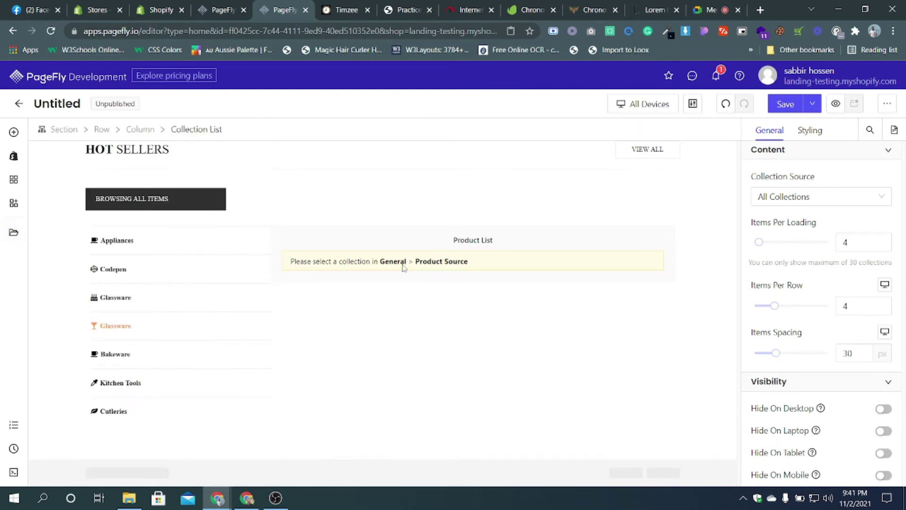
{"action": "left_click", "coordinate": [868, 197]}
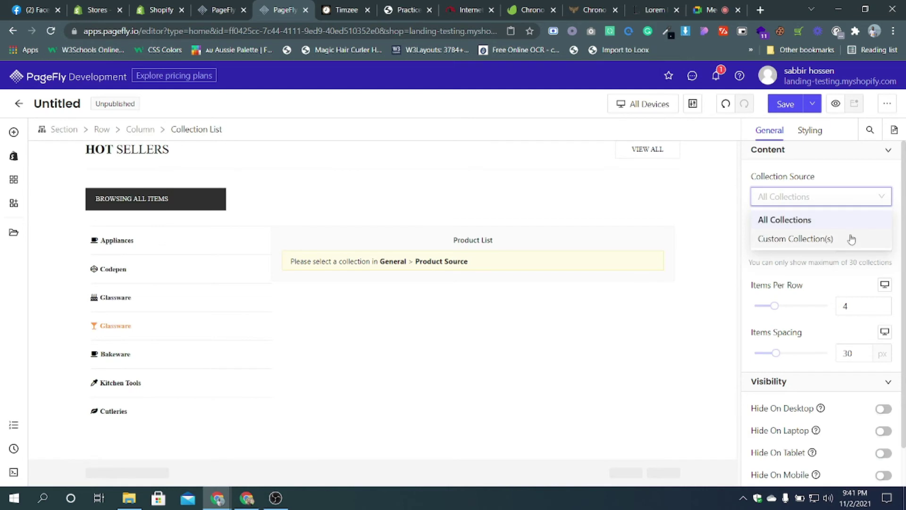
{"action": "scroll", "coordinate": [338, 278], "scroll_direction": "up", "scroll_amount": 10}
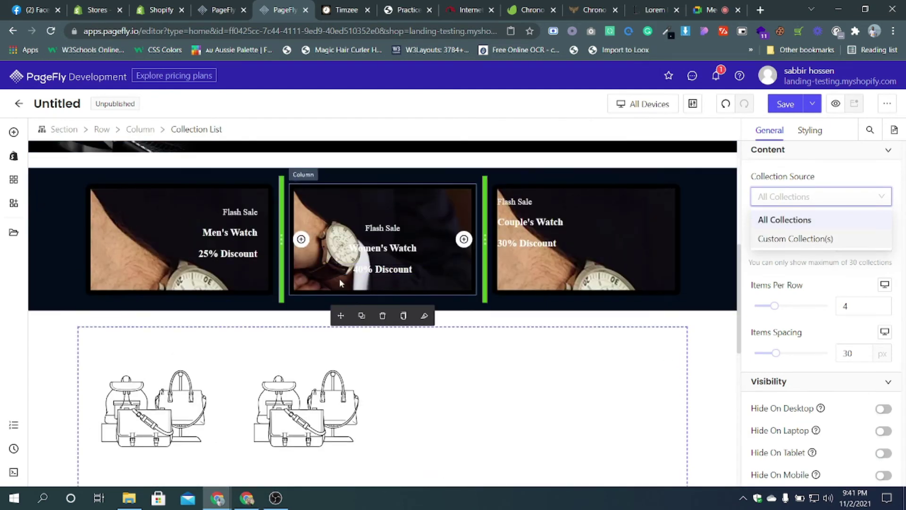
- Switch to the Timzee demo and try the Classic, Special Edition and Modern tabs of Popular In Store
{"action": "left_click", "coordinate": [342, 10]}
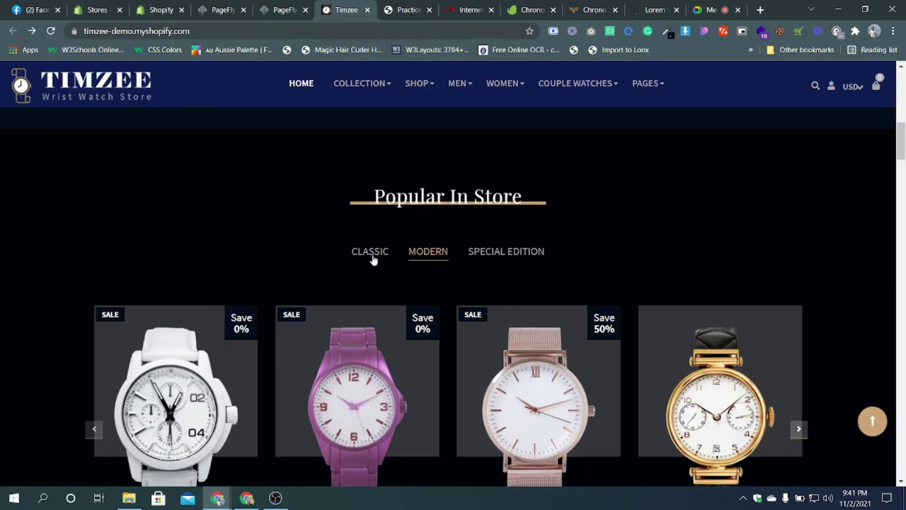
{"action": "left_click", "coordinate": [372, 255]}
{"action": "left_click", "coordinate": [491, 255]}
{"action": "left_click", "coordinate": [425, 255]}
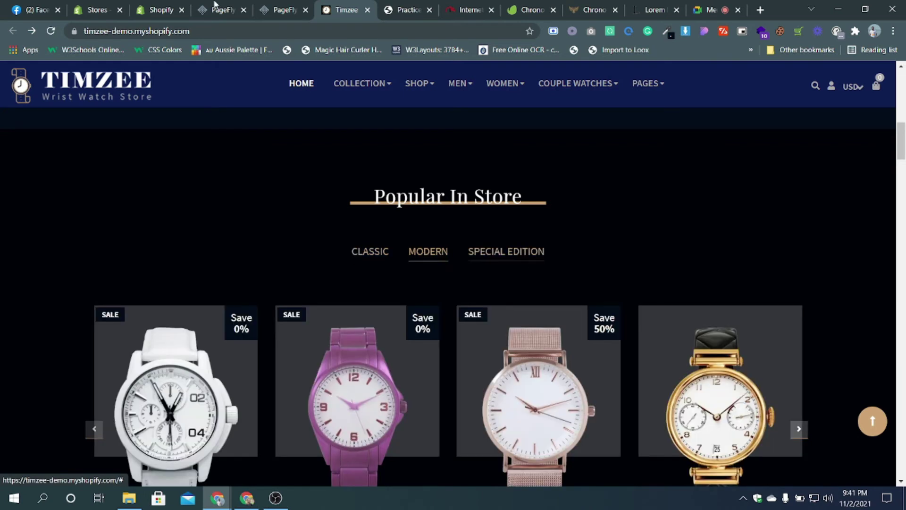
- Return to the PageFly editor and inspect the Glassware and Appliances tabs of the Hot Sellers section
{"action": "left_click", "coordinate": [278, 10]}
{"action": "scroll", "coordinate": [142, 302], "scroll_direction": "down", "scroll_amount": 8}
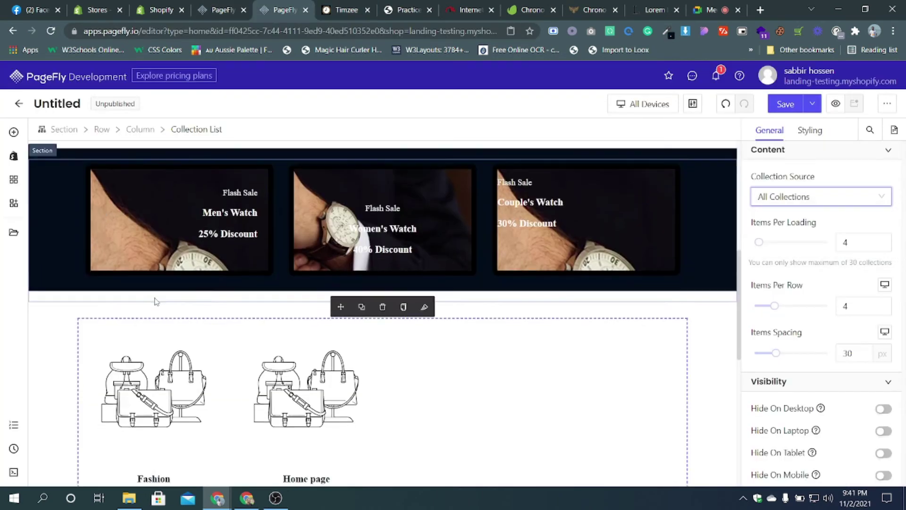
{"action": "left_click", "coordinate": [131, 278]}
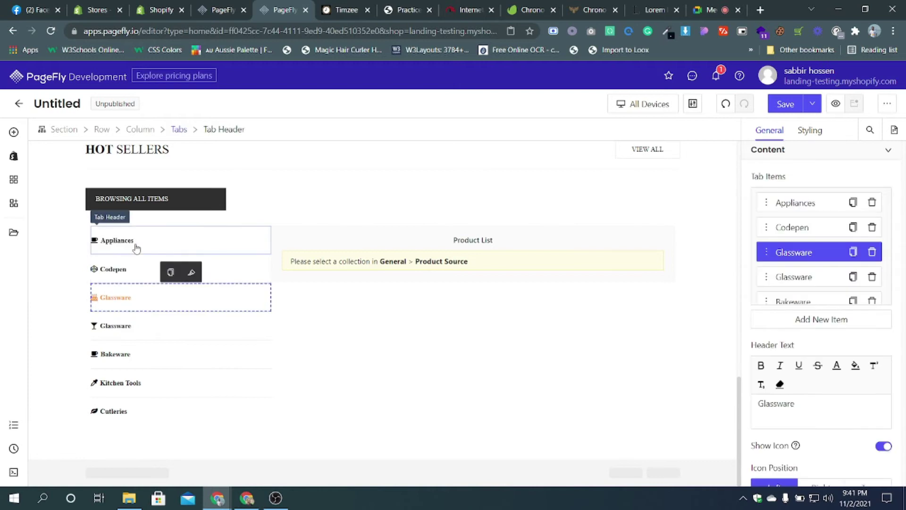
{"action": "left_click", "coordinate": [122, 242]}
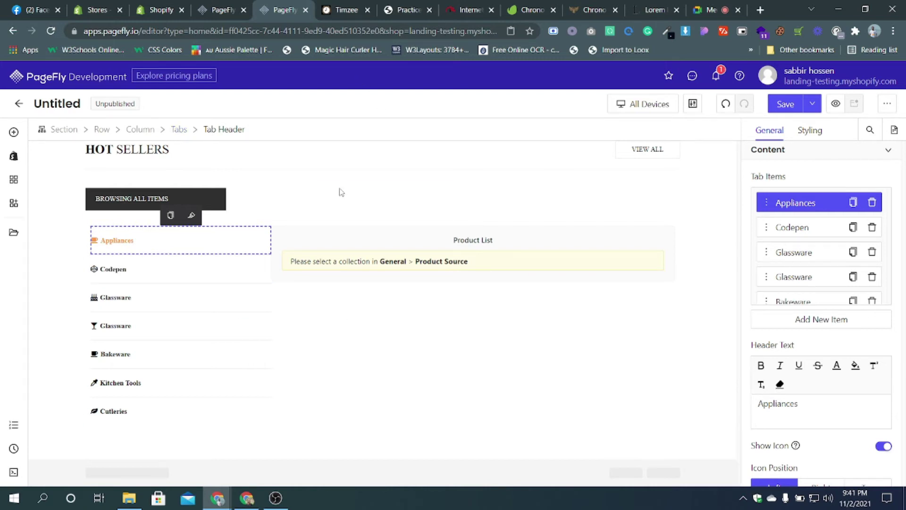
{"action": "scroll", "coordinate": [283, 279], "scroll_direction": "up", "scroll_amount": 3}
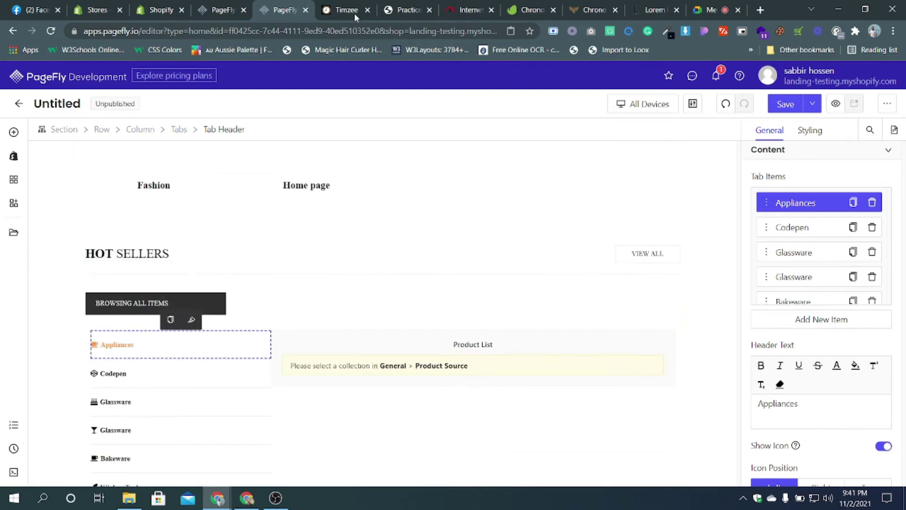
- Examine the product card layout of the Popular In Store section on the Timzee demo
{"action": "left_click", "coordinate": [352, 11]}
{"action": "scroll", "coordinate": [380, 264], "scroll_direction": "down", "scroll_amount": 4}
{"action": "scroll", "coordinate": [384, 297], "scroll_direction": "down", "scroll_amount": 6}
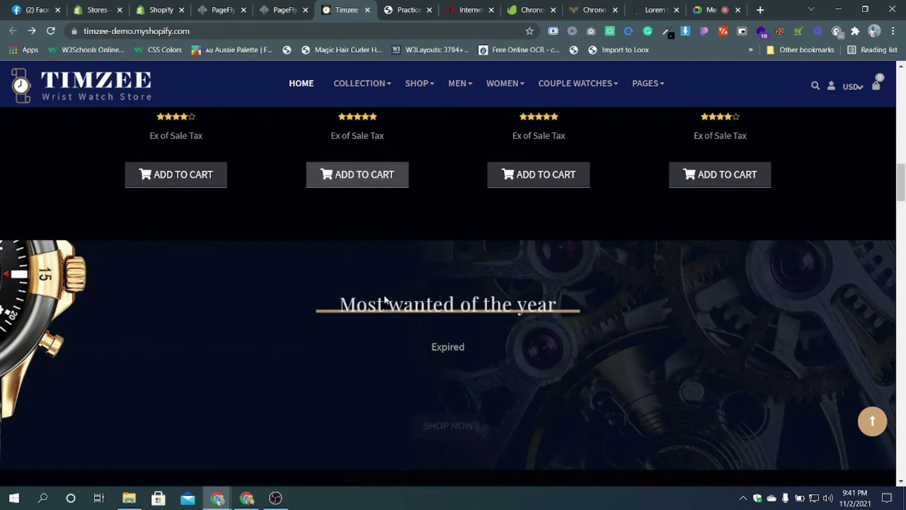
{"action": "scroll", "coordinate": [386, 293], "scroll_direction": "up", "scroll_amount": 7}
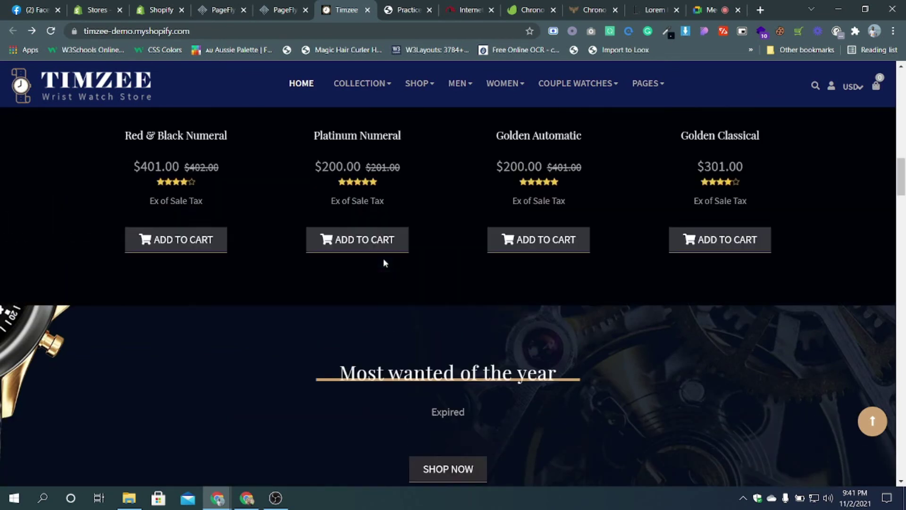
{"action": "scroll", "coordinate": [360, 348], "scroll_direction": "down", "scroll_amount": 2}
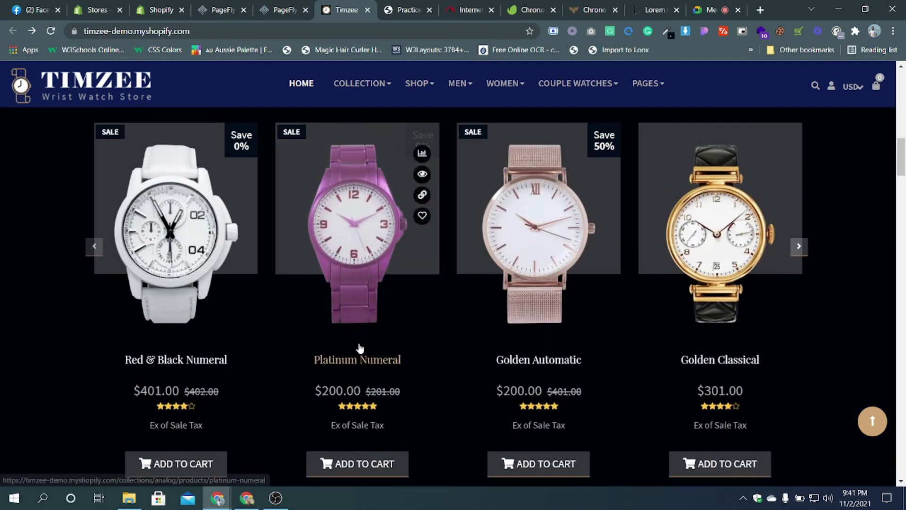
- Back in the PageFly editor, add the Product Suggestion 2 section template between the Collection List and Hot Sellers
{"action": "left_click", "coordinate": [265, 10]}
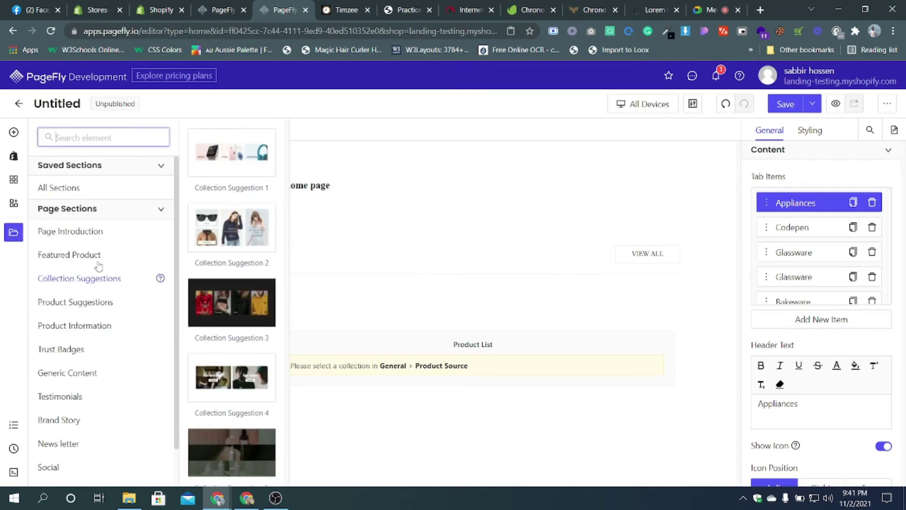
{"action": "left_click", "coordinate": [90, 303]}
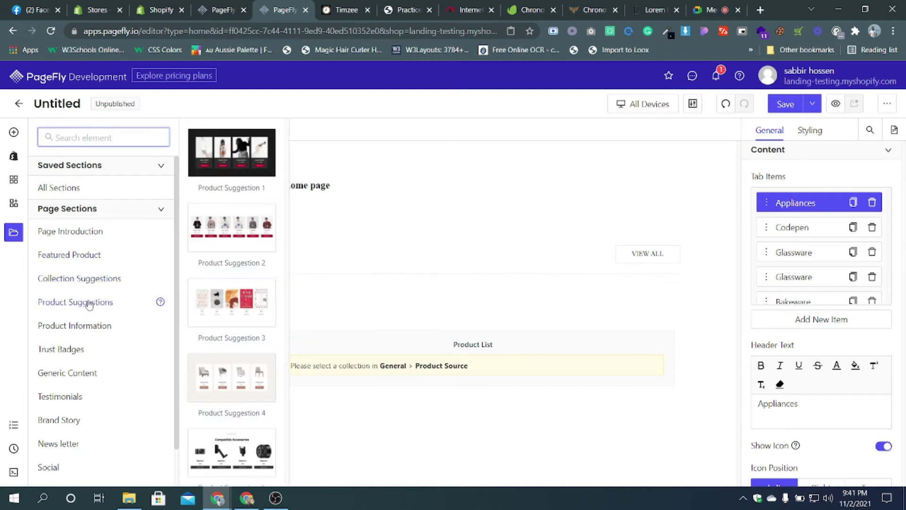
{"action": "left_click_drag", "start_coordinate": [244, 231], "coordinate": [401, 223]}
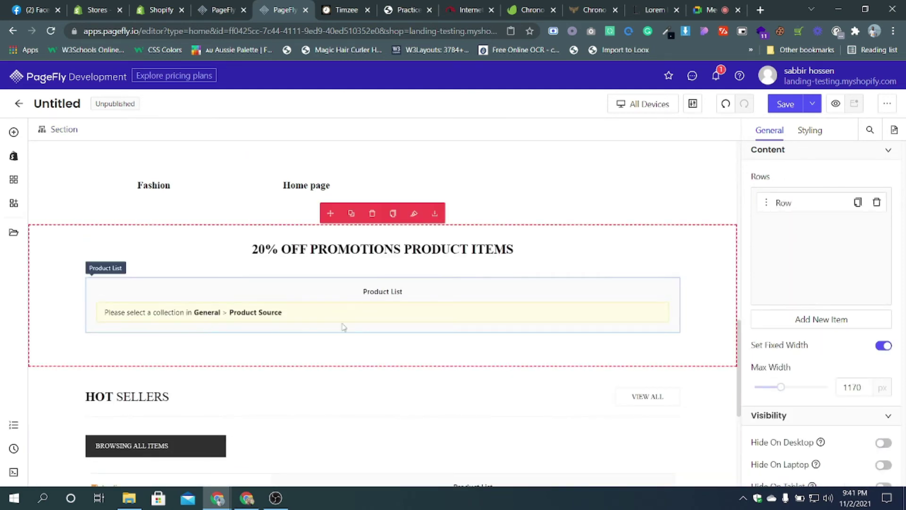
- Set Fashion as the custom collection of the promotions section's Product List and check the resulting product card
{"action": "left_click", "coordinate": [384, 316]}
{"action": "left_click", "coordinate": [873, 245]}
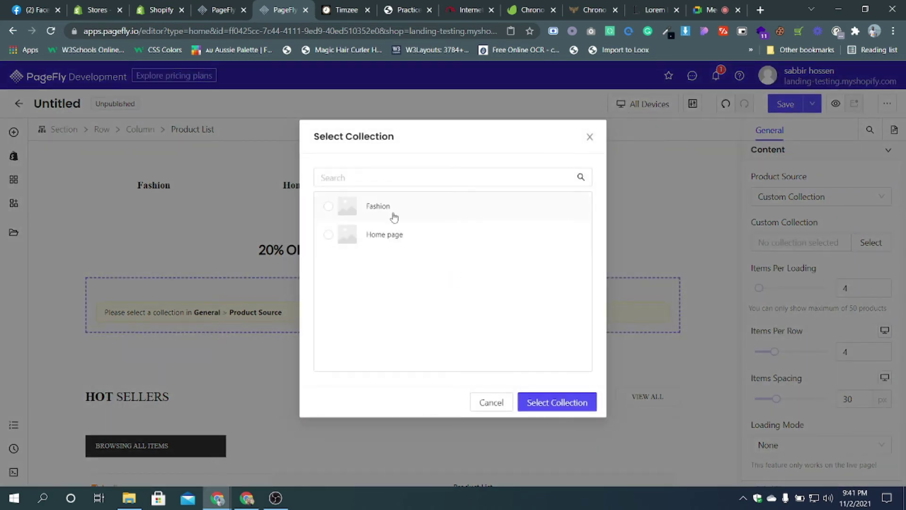
{"action": "left_click", "coordinate": [395, 215]}
{"action": "left_click", "coordinate": [557, 402]}
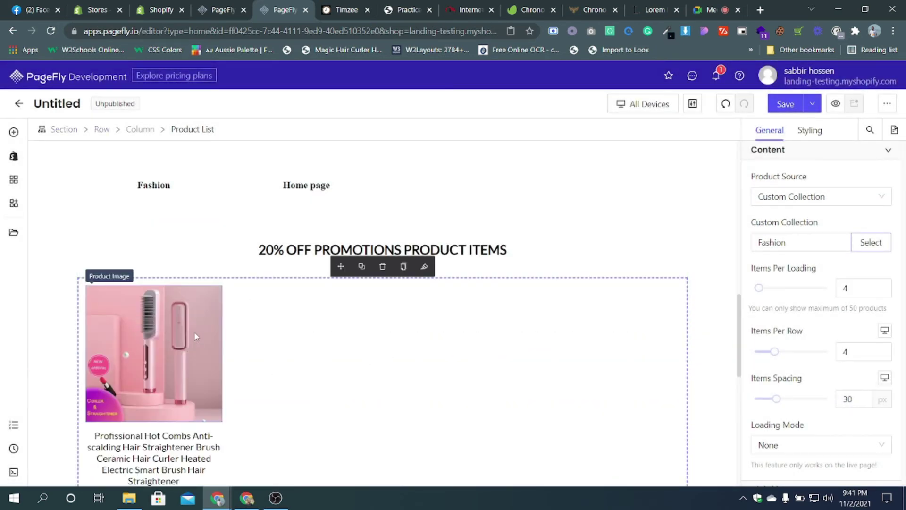
{"action": "scroll", "coordinate": [197, 336], "scroll_direction": "down", "scroll_amount": 2}
{"action": "scroll", "coordinate": [194, 382], "scroll_direction": "down", "scroll_amount": 2}
{"action": "scroll", "coordinate": [194, 382], "scroll_direction": "up", "scroll_amount": 2}
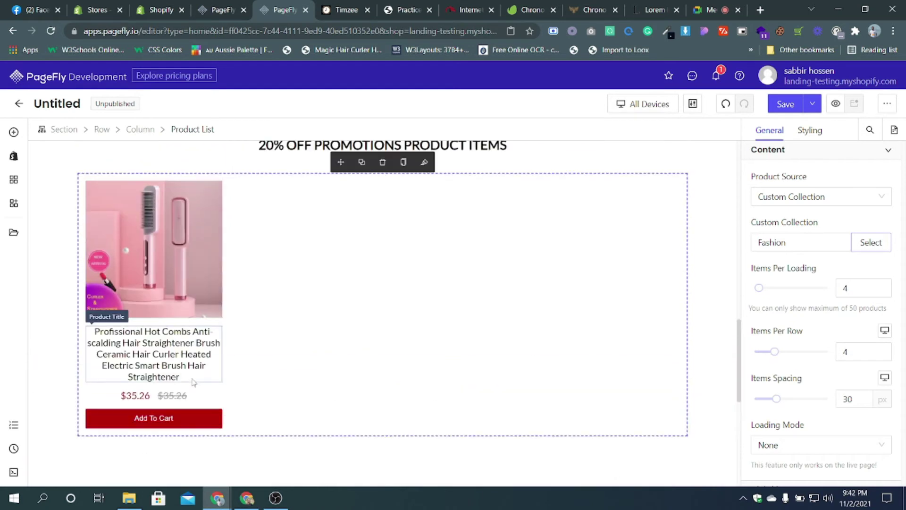
- Delete the Collection List section between the flash sale banners and the 20% off promotions section
{"action": "scroll", "coordinate": [198, 357], "scroll_direction": "down", "scroll_amount": 1}
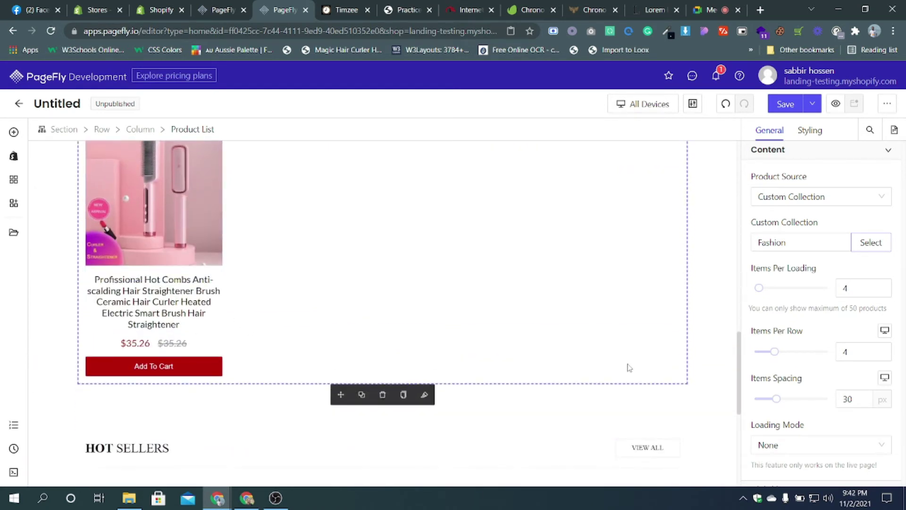
{"action": "scroll", "coordinate": [750, 378], "scroll_direction": "down", "scroll_amount": 3}
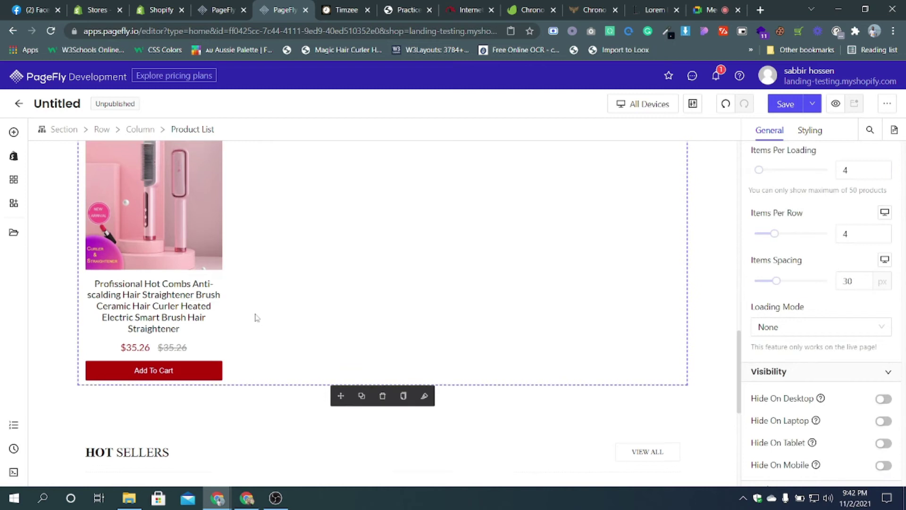
{"action": "scroll", "coordinate": [257, 317], "scroll_direction": "up", "scroll_amount": 3}
{"action": "scroll", "coordinate": [573, 371], "scroll_direction": "down", "scroll_amount": 2}
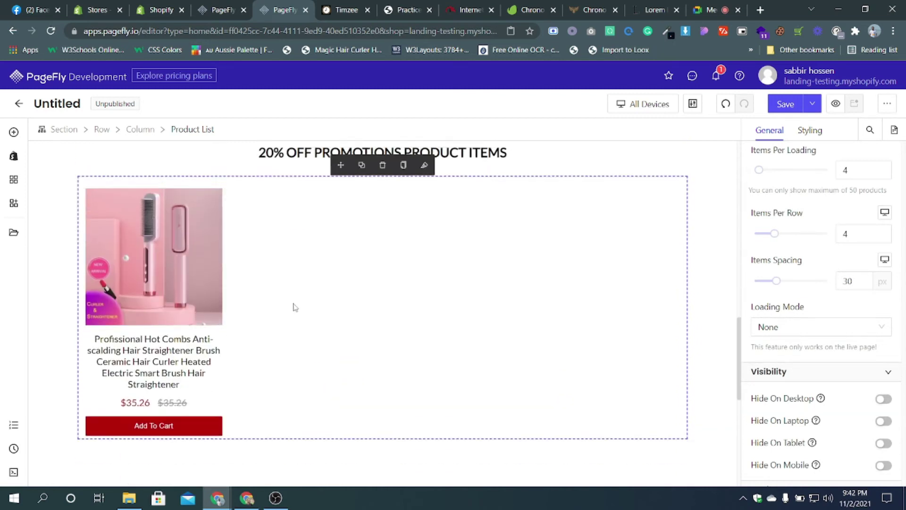
{"action": "scroll", "coordinate": [294, 307], "scroll_direction": "up", "scroll_amount": 3}
{"action": "scroll", "coordinate": [297, 271], "scroll_direction": "up", "scroll_amount": 4}
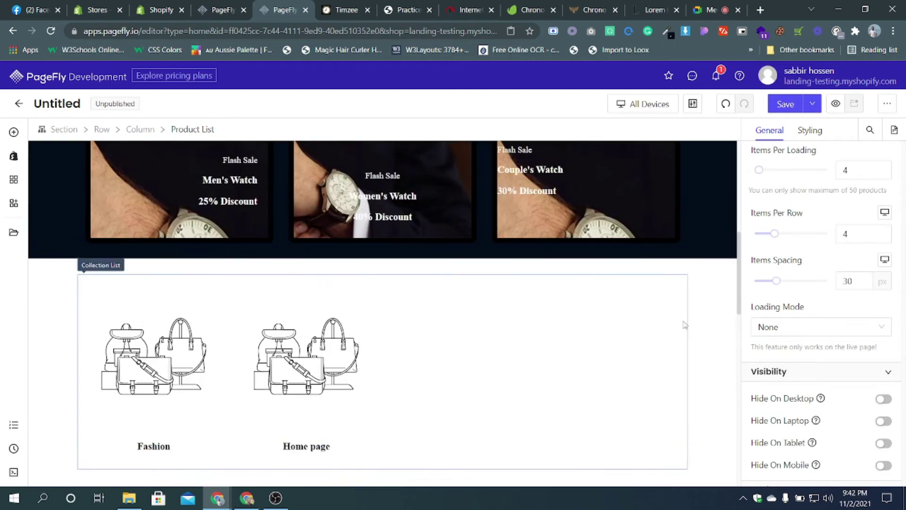
{"action": "left_click", "coordinate": [658, 349]}
{"action": "left_click", "coordinate": [722, 307]}
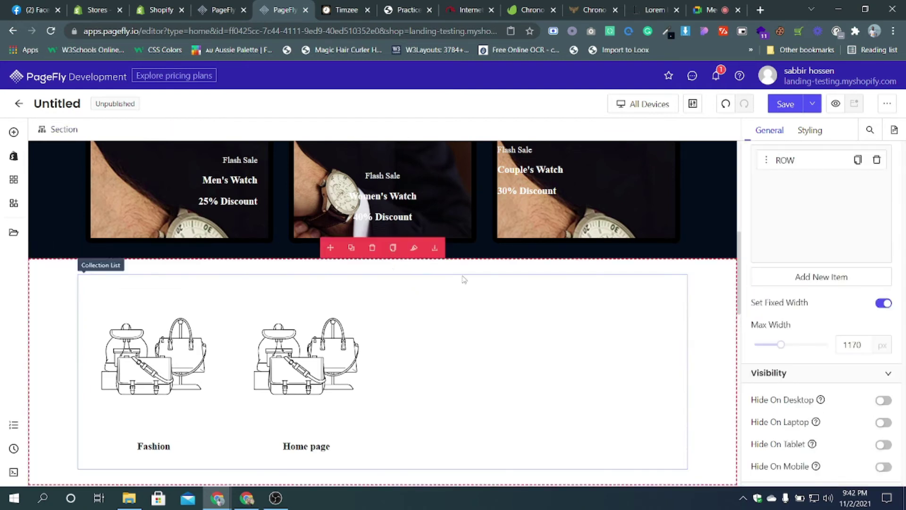
{"action": "left_click", "coordinate": [371, 248]}
- Delete the Hot Sellers section below the promotions products
{"action": "scroll", "coordinate": [453, 355], "scroll_direction": "down", "scroll_amount": 8}
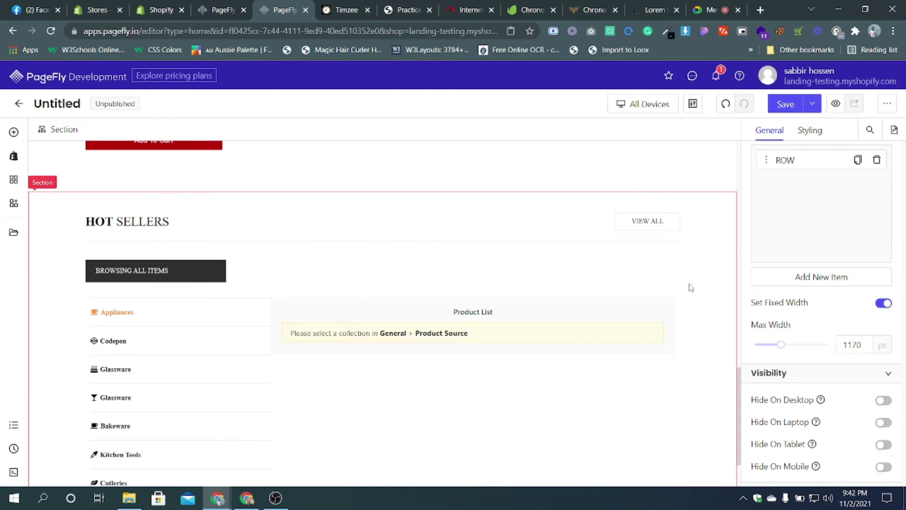
{"action": "left_click", "coordinate": [681, 282]}
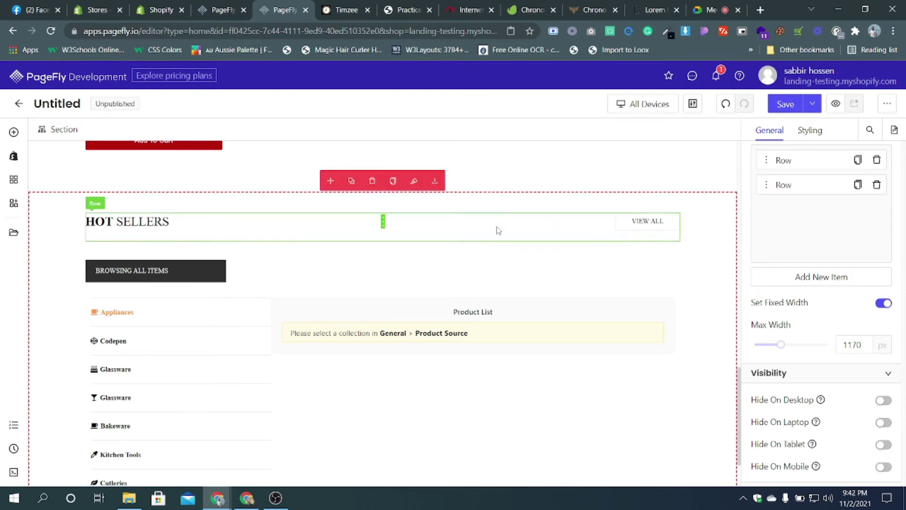
{"action": "left_click", "coordinate": [373, 180]}
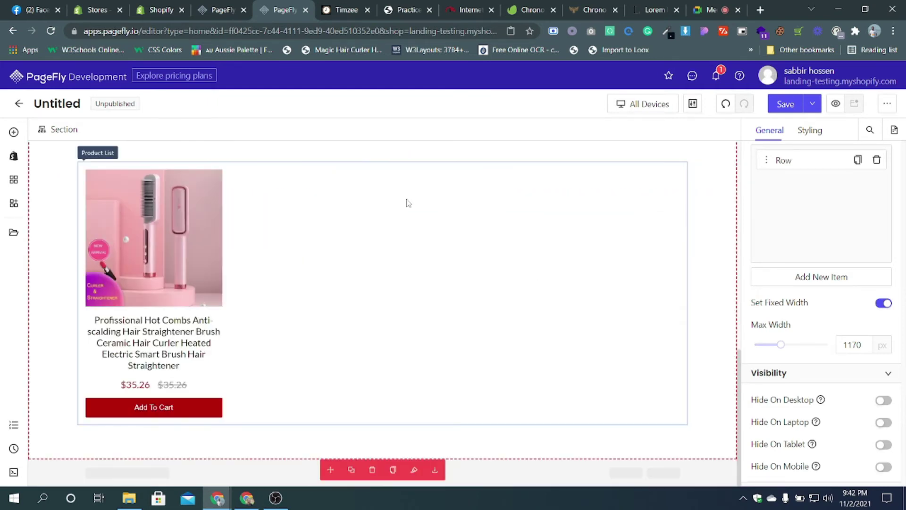
- Add the Product Suggestion 11 section template below the 20% off promotions section
{"action": "left_click", "coordinate": [13, 231]}
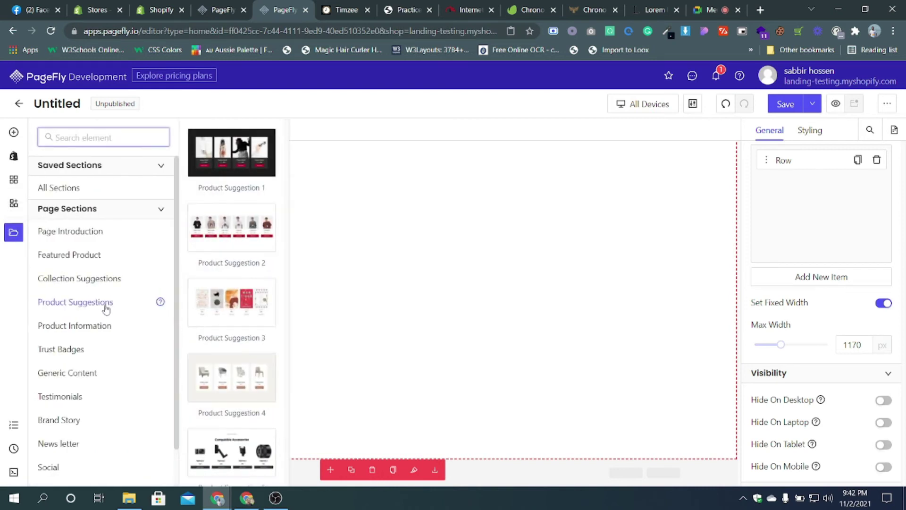
{"action": "scroll", "coordinate": [200, 264], "scroll_direction": "down", "scroll_amount": 6}
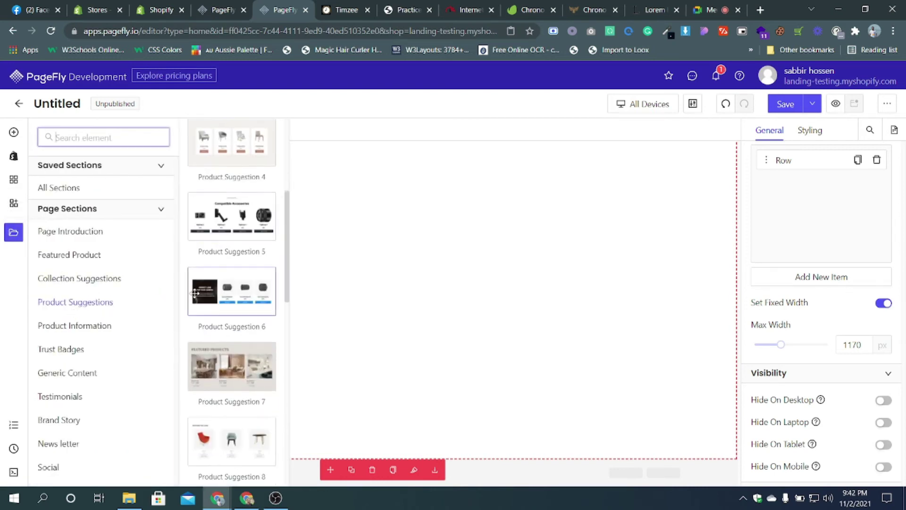
{"action": "scroll", "coordinate": [227, 293], "scroll_direction": "down", "scroll_amount": 4}
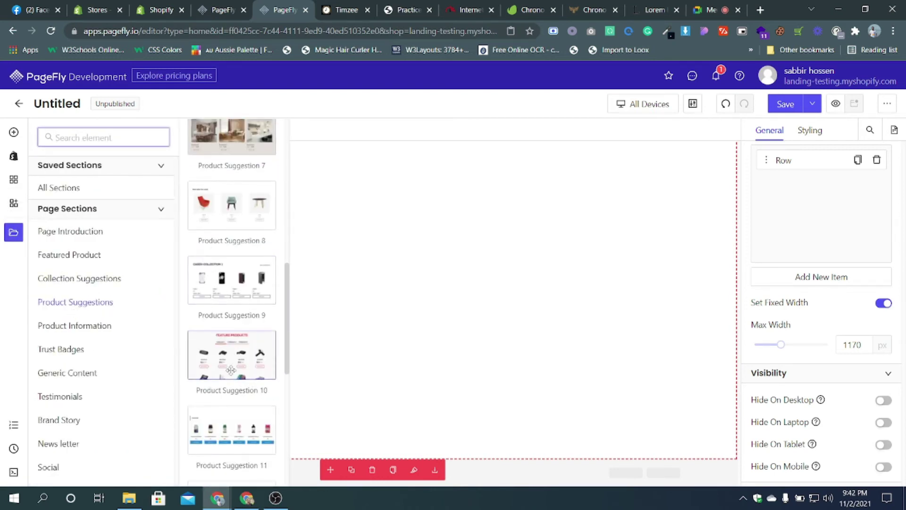
{"action": "scroll", "coordinate": [231, 321], "scroll_direction": "down", "scroll_amount": 2}
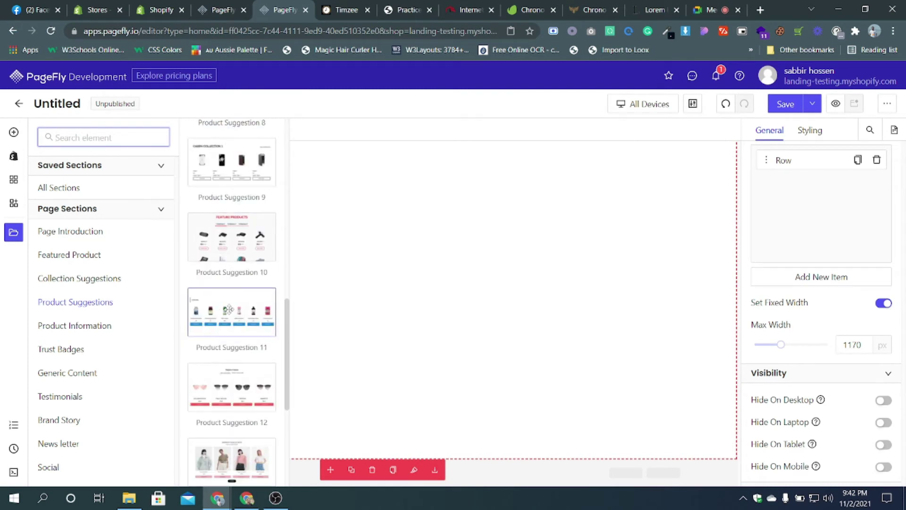
{"action": "left_click_drag", "start_coordinate": [552, 470], "coordinate": [515, 463]}
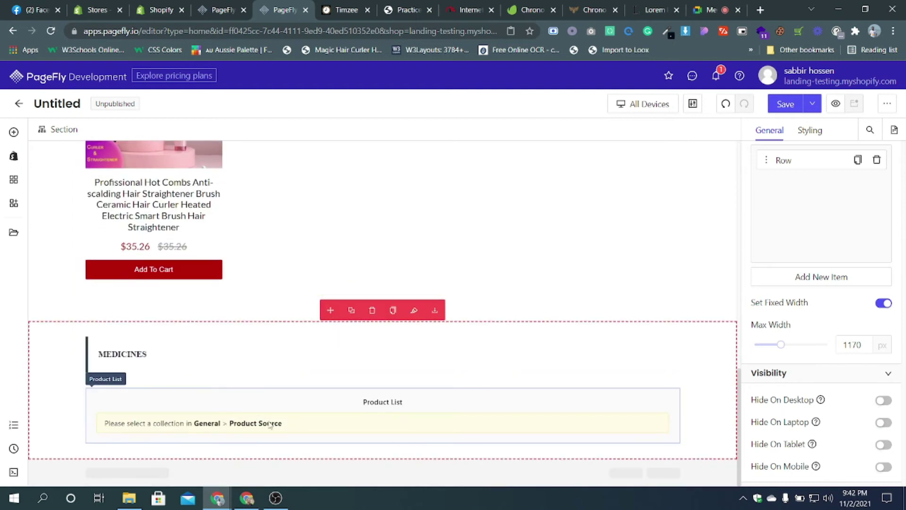
- Set Home page as the custom collection of the Medicines section's Product List and check the resulting product cards
{"action": "left_click", "coordinate": [310, 424]}
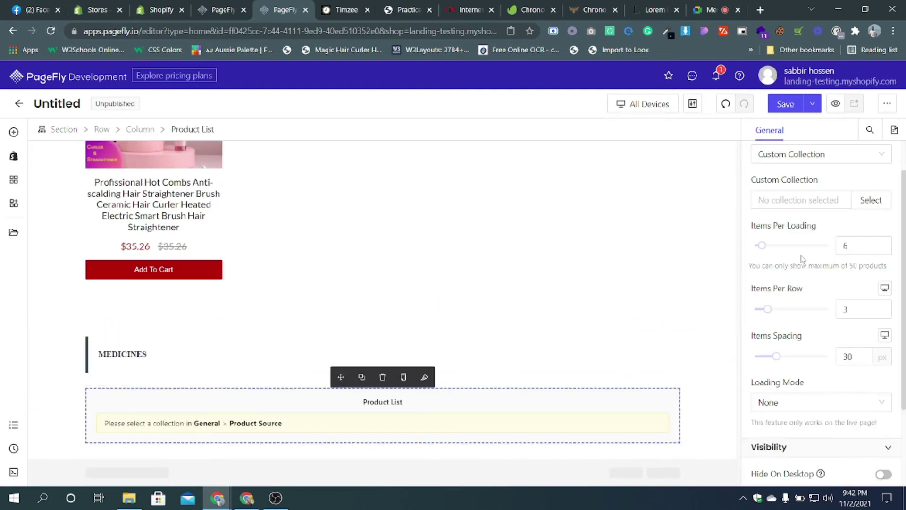
{"action": "left_click", "coordinate": [864, 202]}
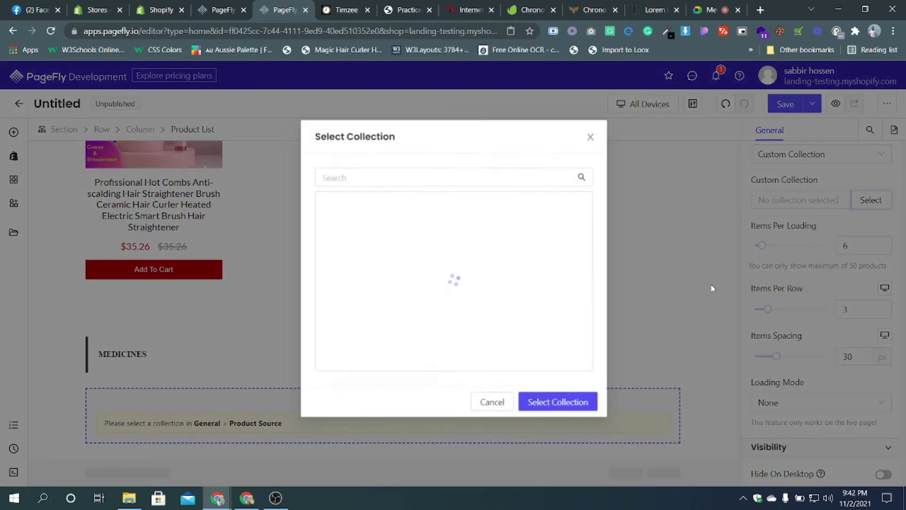
{"action": "left_click", "coordinate": [395, 236]}
{"action": "left_click", "coordinate": [560, 402]}
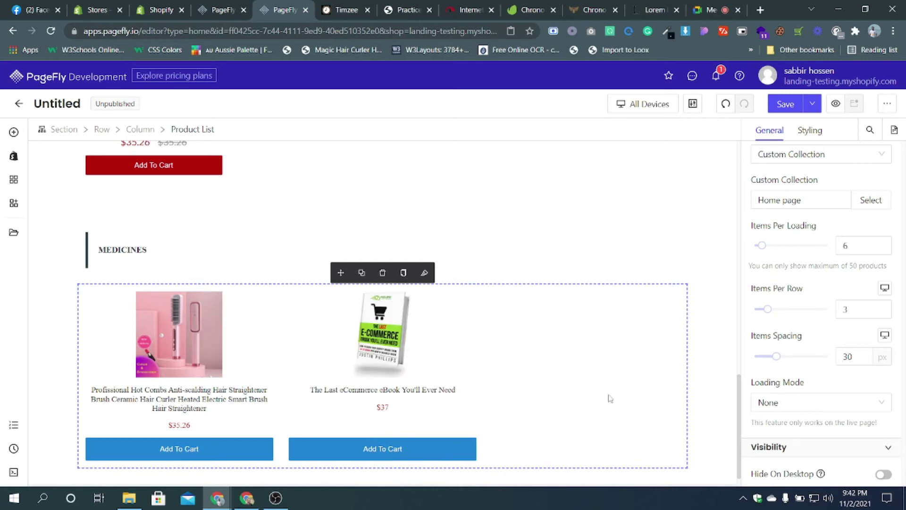
{"action": "scroll", "coordinate": [260, 387], "scroll_direction": "up", "scroll_amount": 2}
{"action": "scroll", "coordinate": [284, 386], "scroll_direction": "up", "scroll_amount": 5}
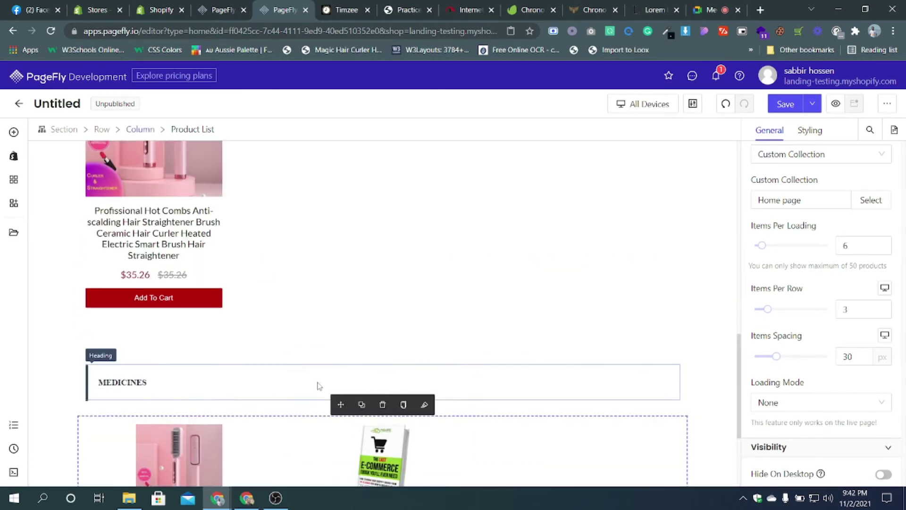
- Switch to the Timzee demo and examine the Most wanted of the year banner and its background
{"action": "left_click", "coordinate": [344, 9]}
{"action": "scroll", "coordinate": [361, 175], "scroll_direction": "down", "scroll_amount": 4}
{"action": "scroll", "coordinate": [331, 177], "scroll_direction": "down", "scroll_amount": 3}
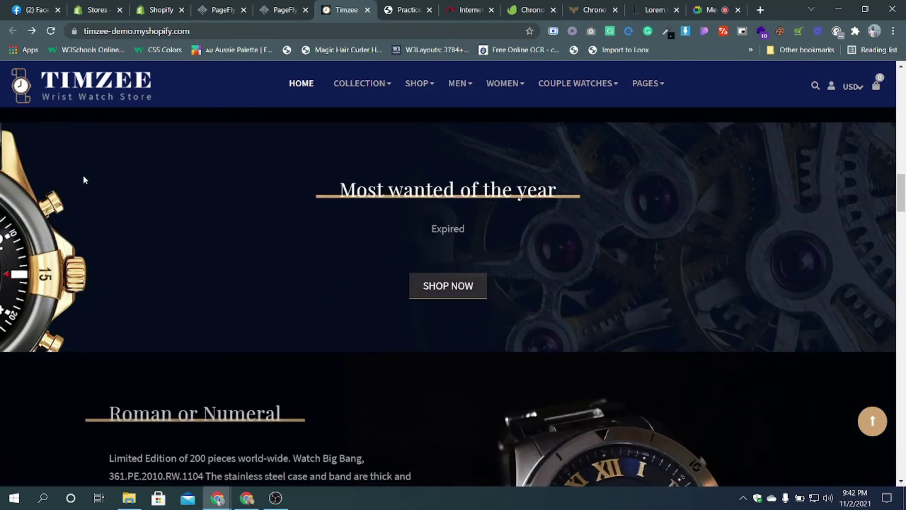
{"action": "scroll", "coordinate": [84, 177], "scroll_direction": "down", "scroll_amount": 1}
{"action": "scroll", "coordinate": [51, 187], "scroll_direction": "up", "scroll_amount": 2}
{"action": "scroll", "coordinate": [2, 217], "scroll_direction": "down", "scroll_amount": 2}
{"action": "scroll", "coordinate": [2, 210], "scroll_direction": "up", "scroll_amount": 2}
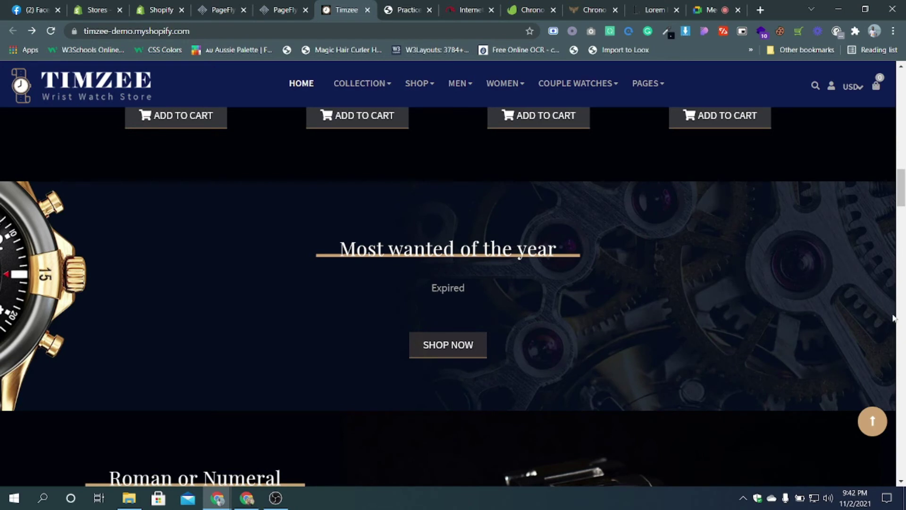
{"action": "scroll", "coordinate": [248, 211], "scroll_direction": "down", "scroll_amount": 1}
{"action": "scroll", "coordinate": [208, 241], "scroll_direction": "up", "scroll_amount": 1}
{"action": "scroll", "coordinate": [224, 211], "scroll_direction": "down", "scroll_amount": 4}
{"action": "scroll", "coordinate": [91, 255], "scroll_direction": "up", "scroll_amount": 1}
{"action": "scroll", "coordinate": [90, 254], "scroll_direction": "down", "scroll_amount": 1}
{"action": "scroll", "coordinate": [91, 254], "scroll_direction": "up", "scroll_amount": 3}
{"action": "scroll", "coordinate": [91, 254], "scroll_direction": "down", "scroll_amount": 1}
{"action": "scroll", "coordinate": [188, 241], "scroll_direction": "up", "scroll_amount": 1}
{"action": "scroll", "coordinate": [285, 231], "scroll_direction": "down", "scroll_amount": 1}
{"action": "scroll", "coordinate": [285, 228], "scroll_direction": "up", "scroll_amount": 1}
- Search the demo page's images in the image downloader extension for the banner background, then close the extension
{"action": "scroll", "coordinate": [568, 219], "scroll_direction": "down", "scroll_amount": 5}
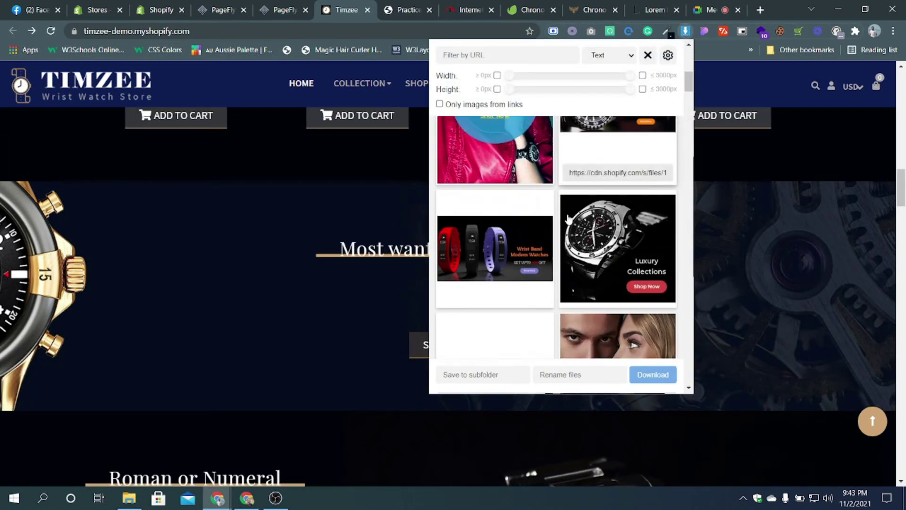
{"action": "scroll", "coordinate": [568, 219], "scroll_direction": "up", "scroll_amount": 2}
{"action": "scroll", "coordinate": [569, 221], "scroll_direction": "down", "scroll_amount": 5}
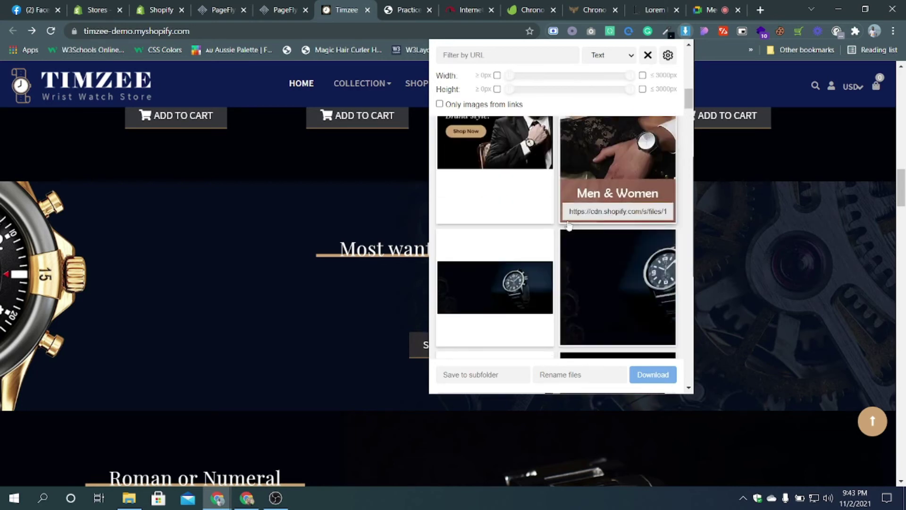
{"action": "scroll", "coordinate": [569, 226], "scroll_direction": "down", "scroll_amount": 8}
{"action": "scroll", "coordinate": [568, 228], "scroll_direction": "down", "scroll_amount": 10}
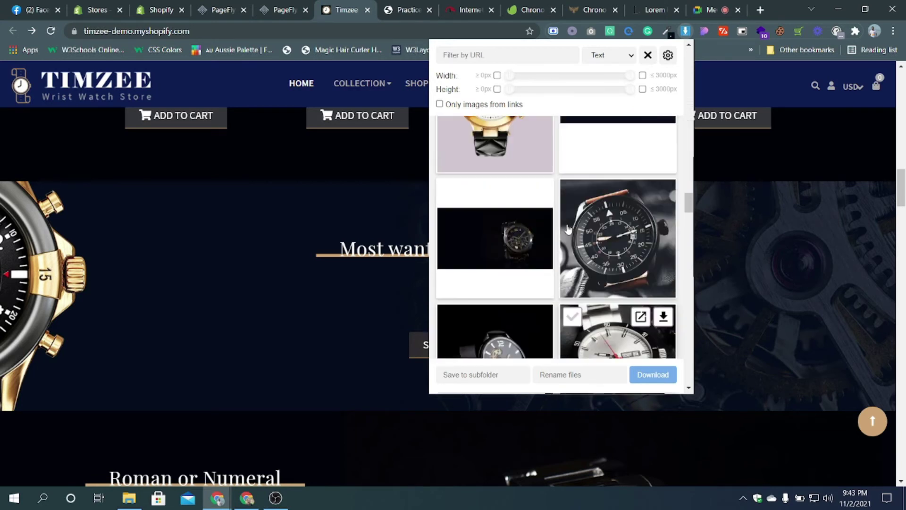
{"action": "scroll", "coordinate": [568, 230], "scroll_direction": "down", "scroll_amount": 6}
{"action": "scroll", "coordinate": [567, 232], "scroll_direction": "up", "scroll_amount": 4}
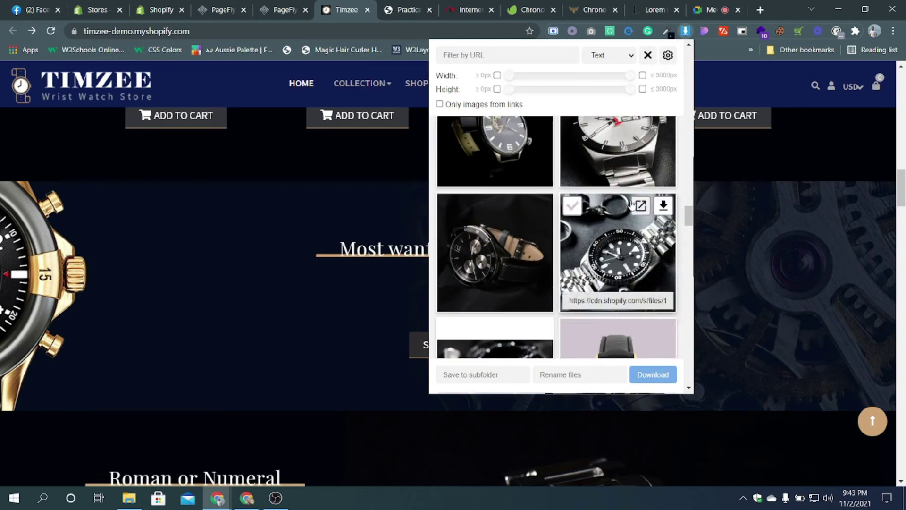
{"action": "left_click", "coordinate": [759, 226]}
- Return to the PageFly editor and add a single-column layout section below the Medicines section
{"action": "left_click", "coordinate": [279, 10]}
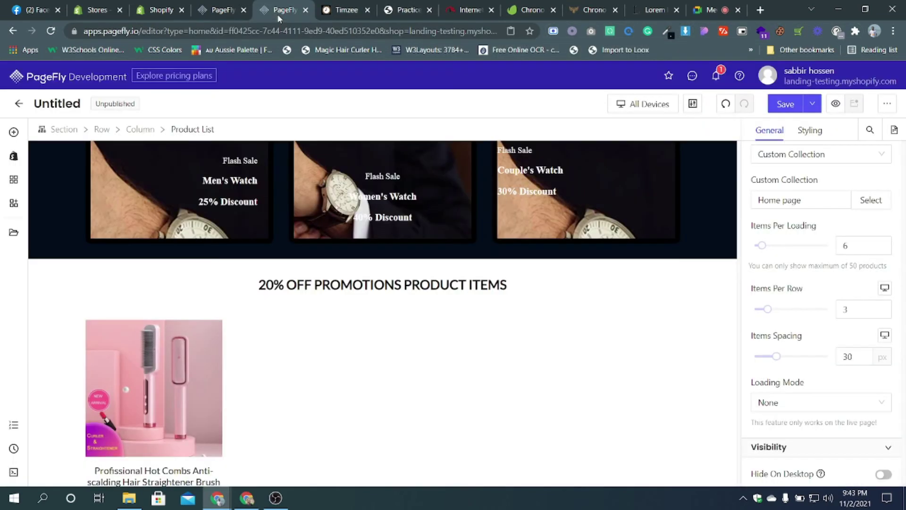
{"action": "scroll", "coordinate": [257, 231], "scroll_direction": "down", "scroll_amount": 8}
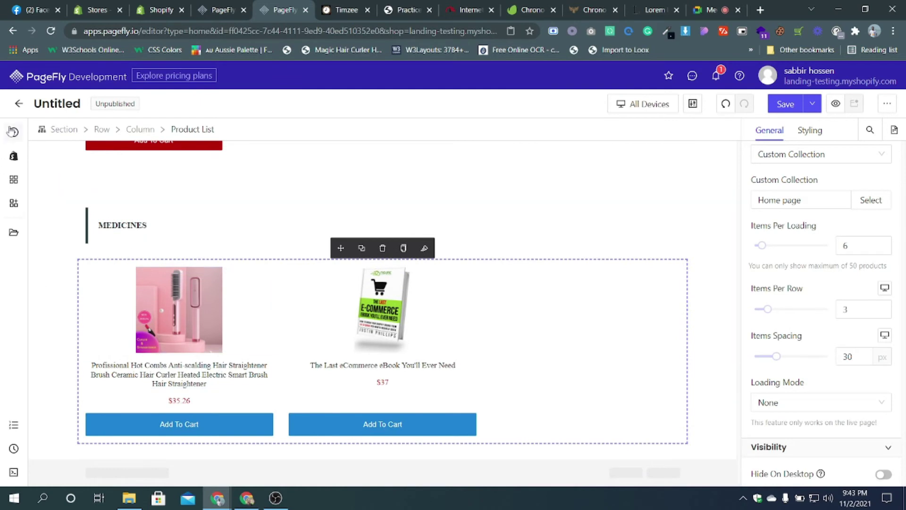
{"action": "left_click", "coordinate": [14, 132]}
{"action": "left_click", "coordinate": [69, 188]}
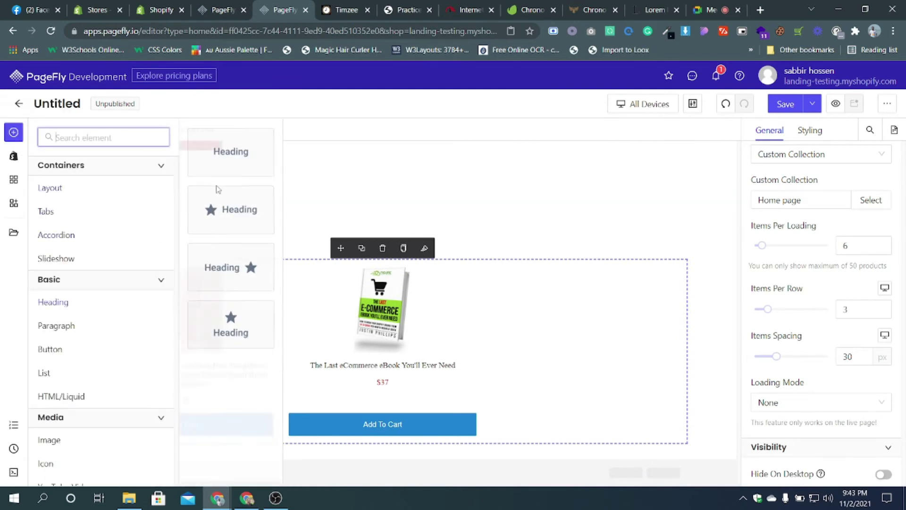
{"action": "left_click_drag", "start_coordinate": [215, 154], "coordinate": [414, 460]}
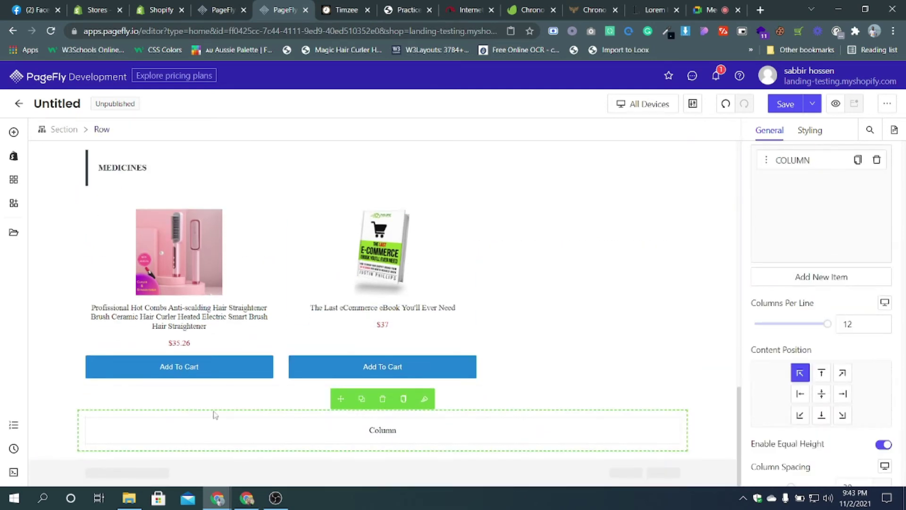
- Glance at the Timzee demo banner, return to the PageFly editor and turn off the fixed width of the empty section
{"action": "left_click", "coordinate": [398, 13]}
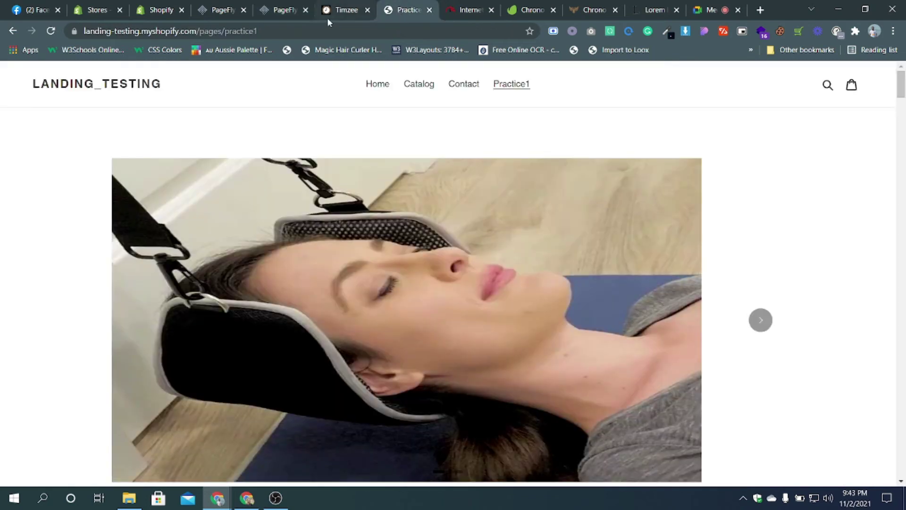
{"action": "left_click", "coordinate": [330, 14]}
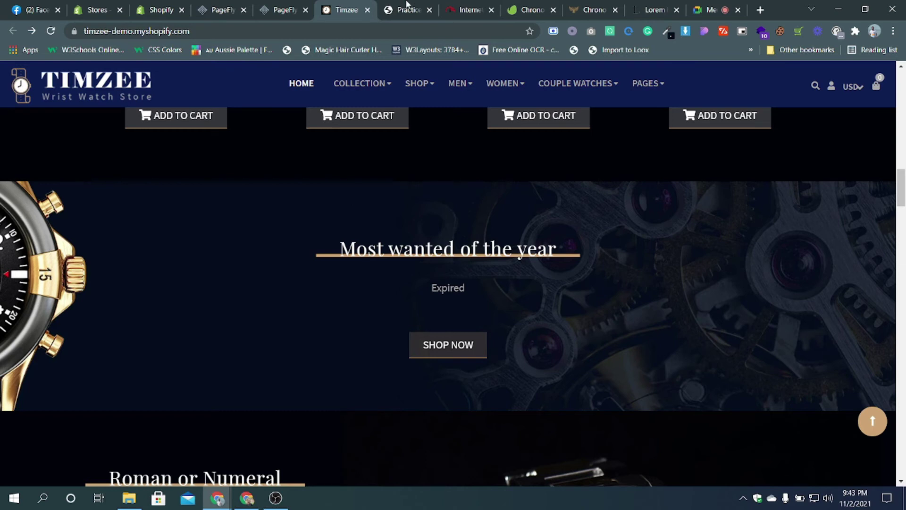
{"action": "left_click", "coordinate": [281, 10]}
{"action": "left_click", "coordinate": [533, 414]}
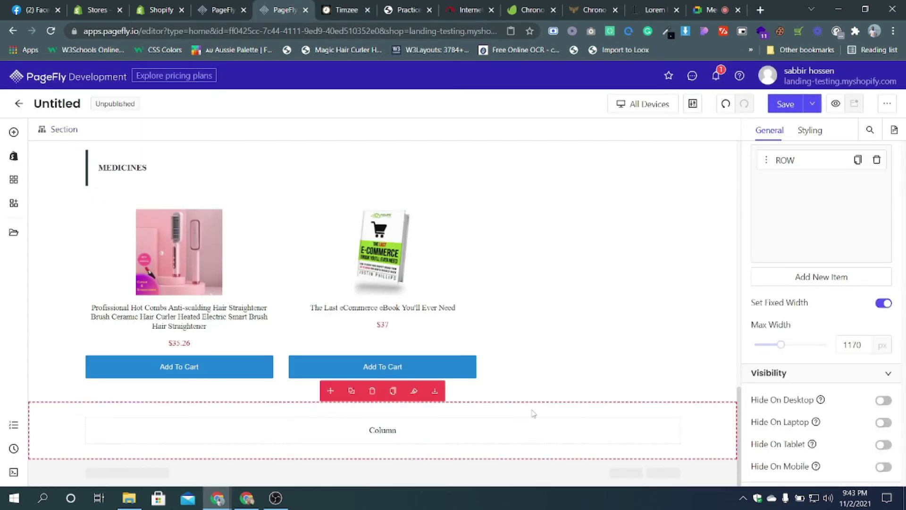
{"action": "left_click", "coordinate": [885, 305]}
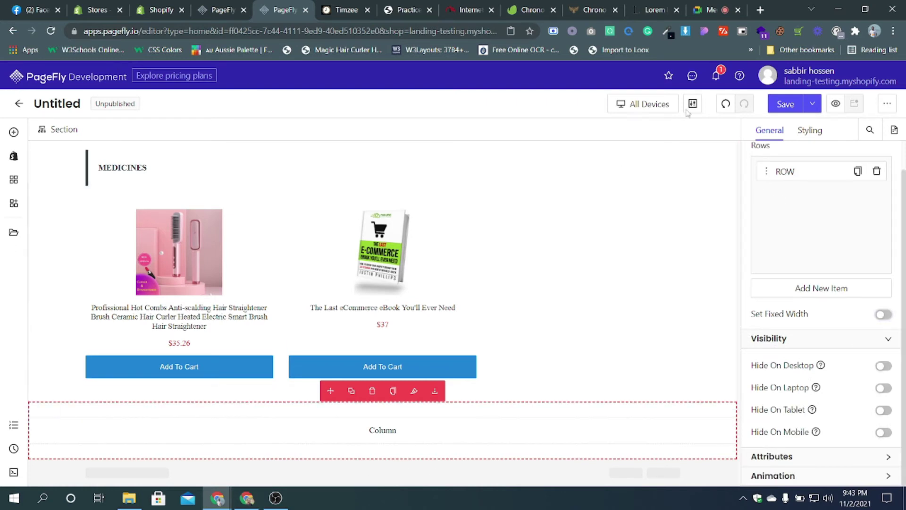
- Compare with the full-width Most wanted of the year banner on the Timzee demo and return to the PageFly editor
{"action": "left_click", "coordinate": [352, 5]}
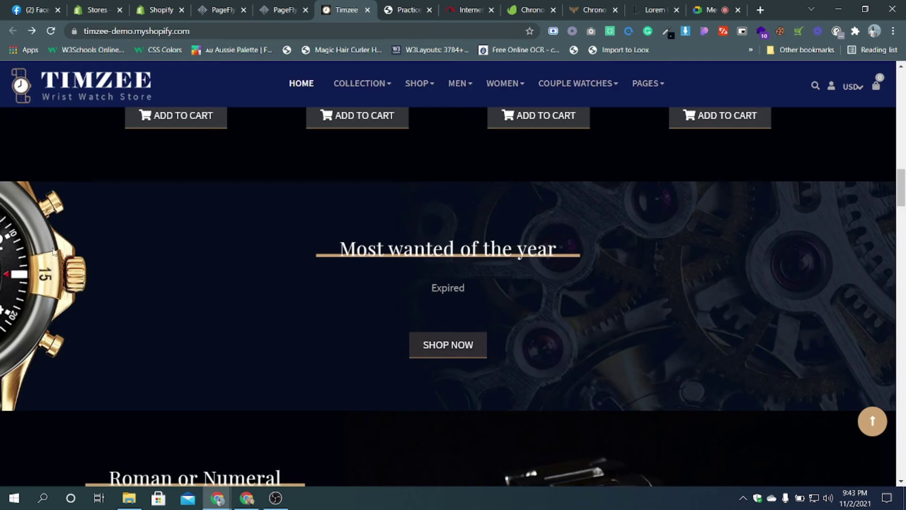
{"action": "scroll", "coordinate": [97, 246], "scroll_direction": "down", "scroll_amount": 1}
{"action": "scroll", "coordinate": [93, 249], "scroll_direction": "up", "scroll_amount": 3}
{"action": "scroll", "coordinate": [91, 258], "scroll_direction": "down", "scroll_amount": 3}
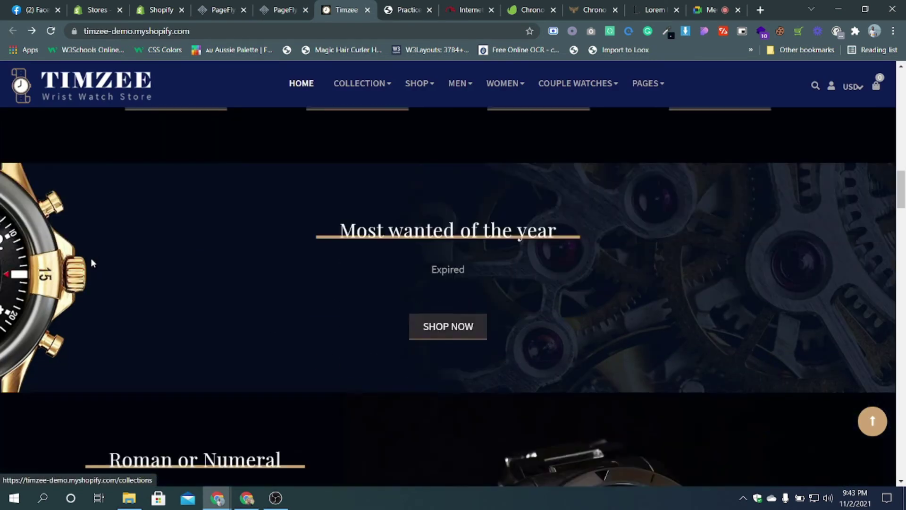
{"action": "scroll", "coordinate": [47, 306], "scroll_direction": "up", "scroll_amount": 1}
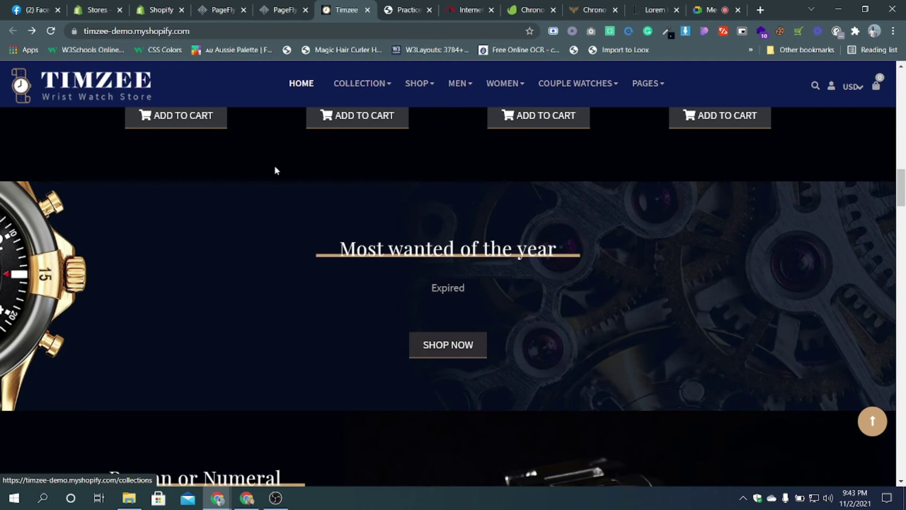
{"action": "left_click", "coordinate": [285, 14]}
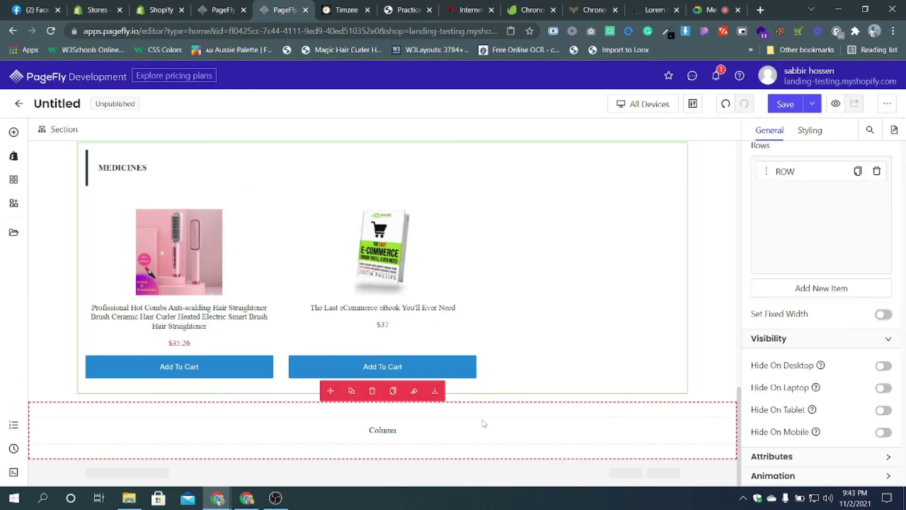
- Set the existing untitled1 wristwatch image as the background image of the full-width section below Medicines
{"action": "left_click", "coordinate": [810, 130]}
{"action": "scroll", "coordinate": [821, 284], "scroll_direction": "down", "scroll_amount": 5}
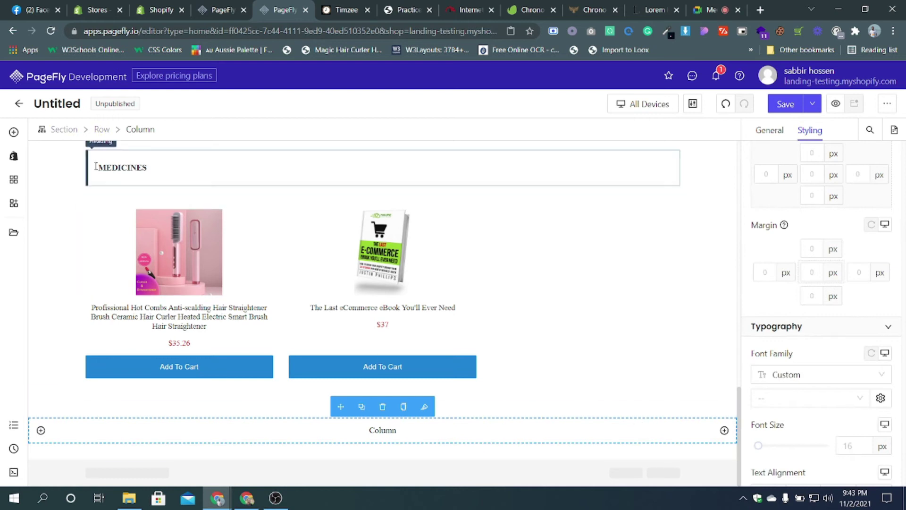
{"action": "left_click", "coordinate": [63, 130]}
{"action": "scroll", "coordinate": [806, 252], "scroll_direction": "up", "scroll_amount": 5}
{"action": "scroll", "coordinate": [819, 256], "scroll_direction": "down", "scroll_amount": 1}
{"action": "left_click", "coordinate": [822, 258]}
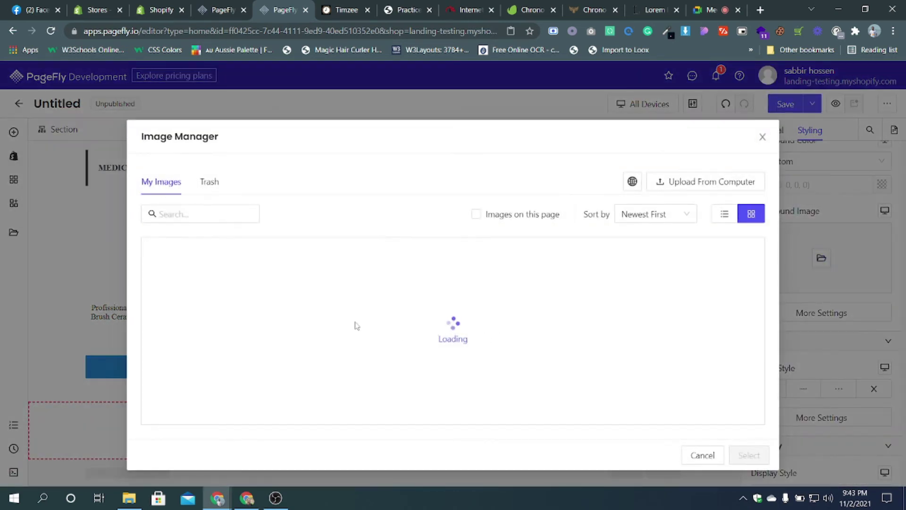
{"action": "left_click", "coordinate": [197, 299]}
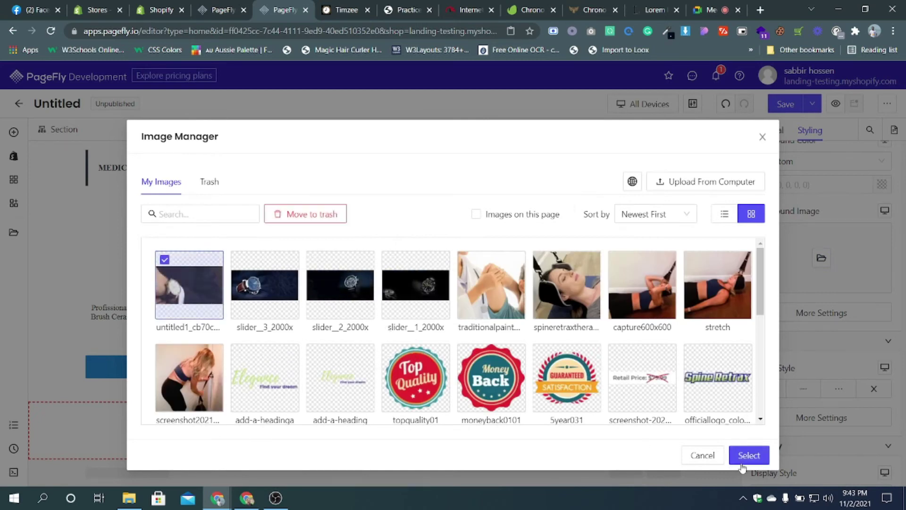
{"action": "left_click", "coordinate": [748, 455]}
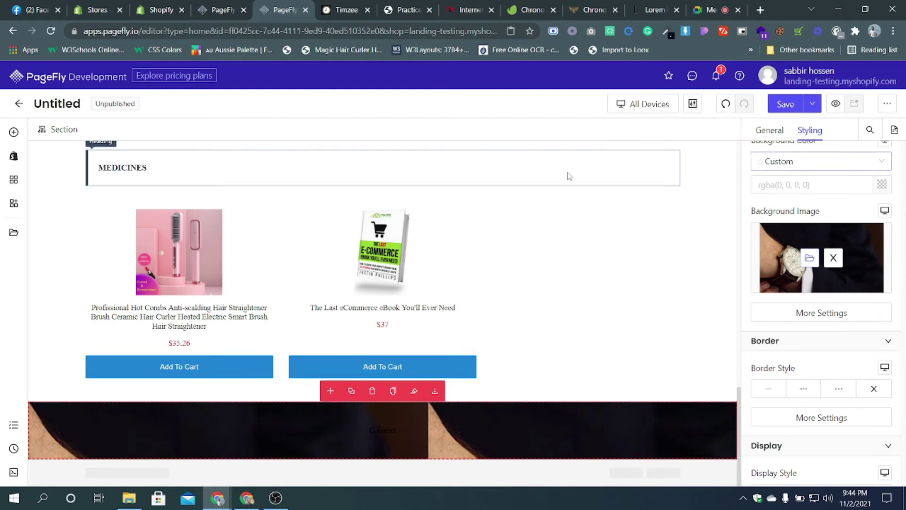
- Check the Most wanted banner on the Timzee demo, return to the PageFly editor and add a heading to the banner section
{"action": "left_click", "coordinate": [349, 10]}
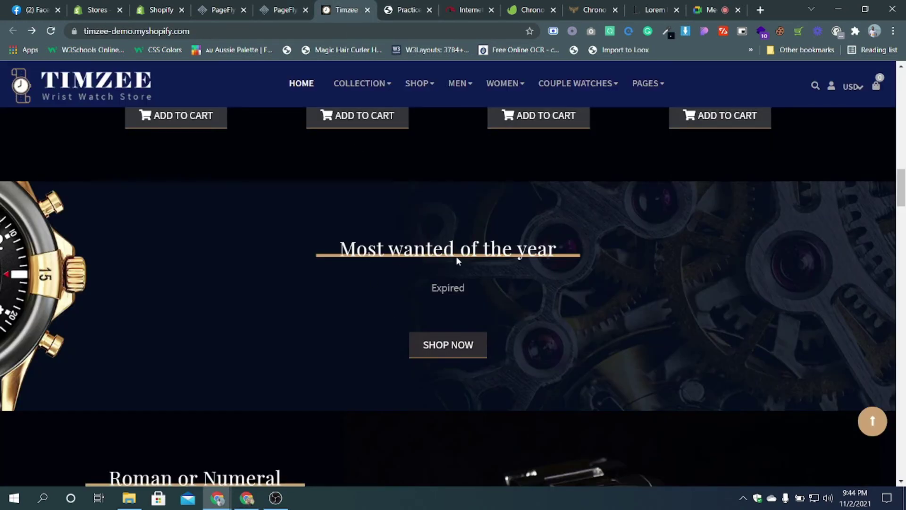
{"action": "left_click", "coordinate": [268, 7]}
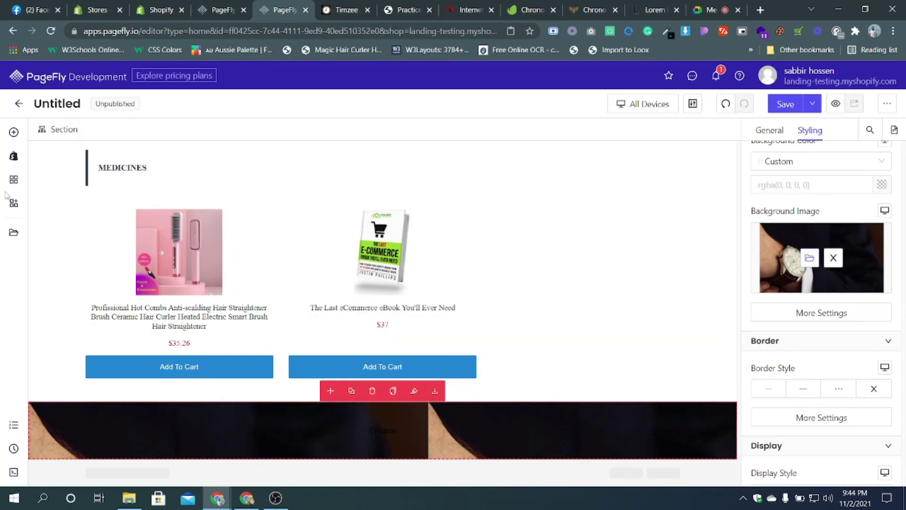
{"action": "left_click", "coordinate": [14, 132]}
{"action": "mouse_move", "coordinate": [80, 306]}
{"action": "left_click_drag", "start_coordinate": [191, 311], "coordinate": [370, 429]}
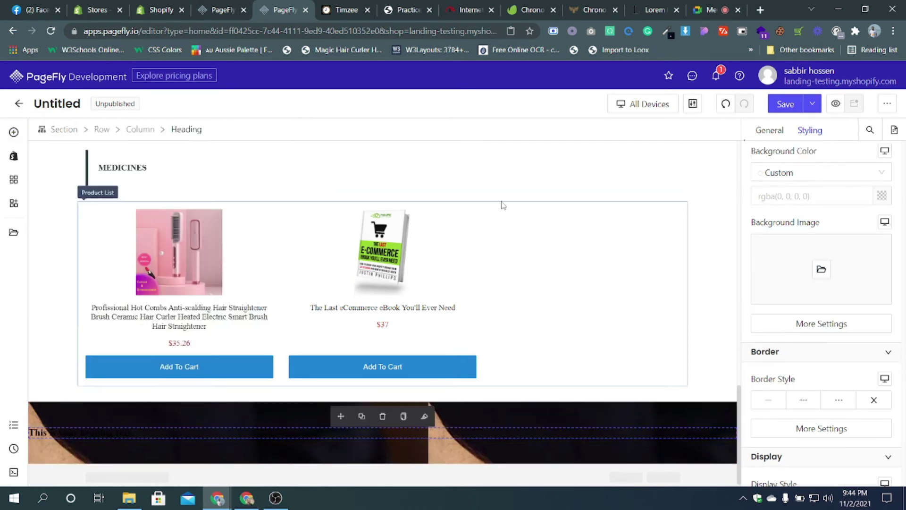
- Check the text under the demo banner's title, return to the PageFly editor and add a second heading below the first
{"action": "left_click", "coordinate": [346, 9]}
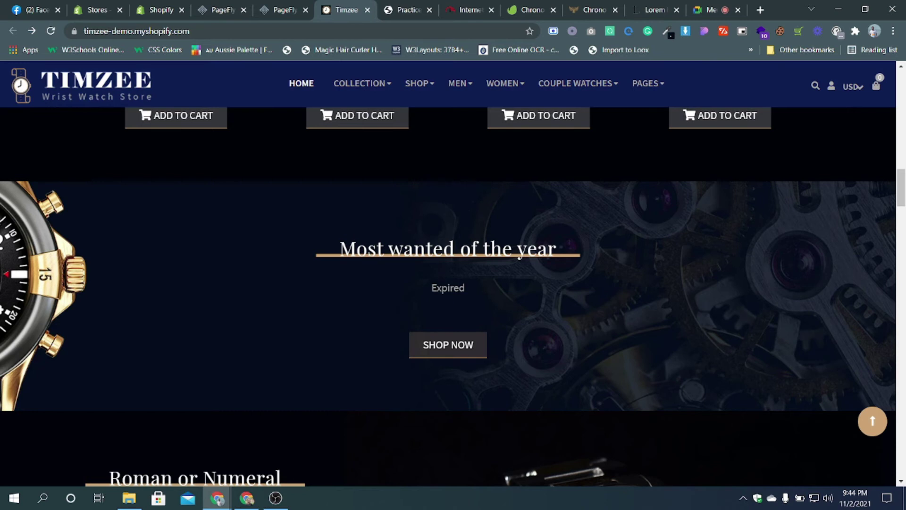
{"action": "left_click_drag", "start_coordinate": [417, 295], "coordinate": [477, 295]}
{"action": "left_click", "coordinate": [277, 15]}
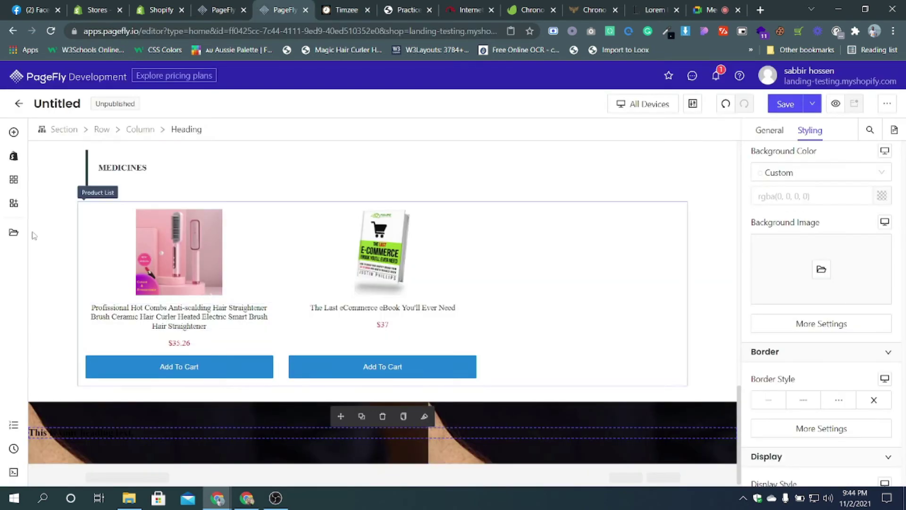
{"action": "left_click", "coordinate": [13, 133]}
{"action": "left_click_drag", "start_coordinate": [208, 164], "coordinate": [348, 454]}
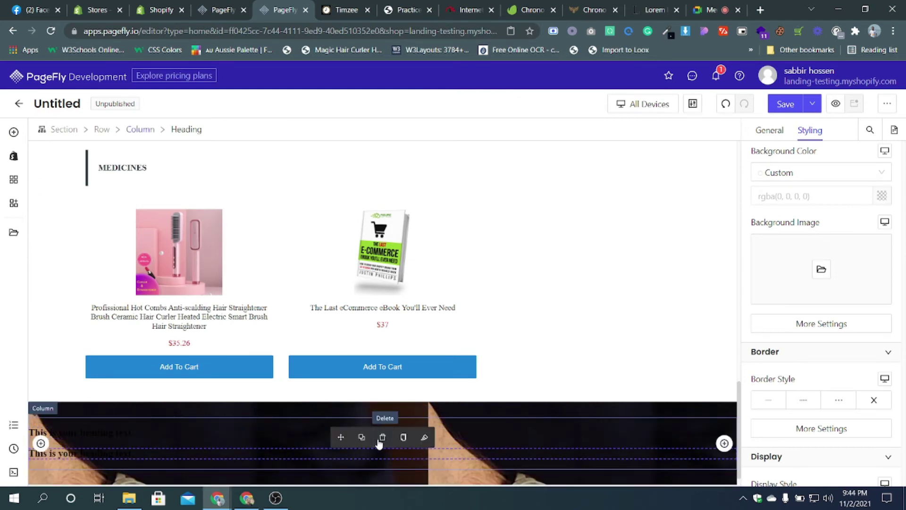
- Try other elements in place of the second heading in the banner section, and go back to a heading
{"action": "left_click", "coordinate": [376, 421]}
{"action": "left_click", "coordinate": [376, 423]}
{"action": "left_click", "coordinate": [14, 132]}
{"action": "left_click", "coordinate": [97, 189]}
{"action": "scroll", "coordinate": [227, 341], "scroll_direction": "down", "scroll_amount": 5}
{"action": "left_click_drag", "start_coordinate": [237, 402], "coordinate": [331, 431]}
{"action": "left_click", "coordinate": [14, 132]}
{"action": "left_click", "coordinate": [61, 303]}
{"action": "left_click_drag", "start_coordinate": [236, 160], "coordinate": [314, 433]}
{"action": "left_click", "coordinate": [14, 132]}
{"action": "left_click_drag", "start_coordinate": [227, 158], "coordinate": [311, 440]}
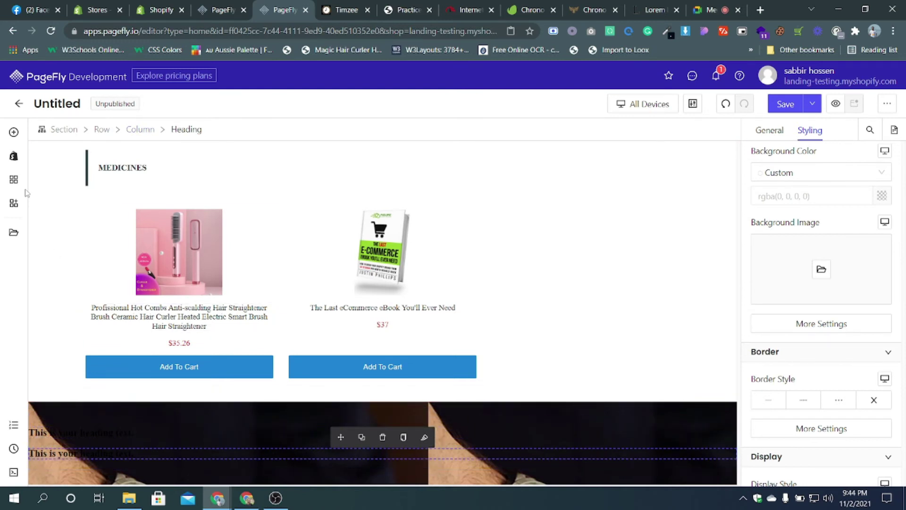
- Check the Shop Now button on the Timzee demo banner, return to the PageFly editor and add a button below the two headings
{"action": "left_click", "coordinate": [345, 9]}
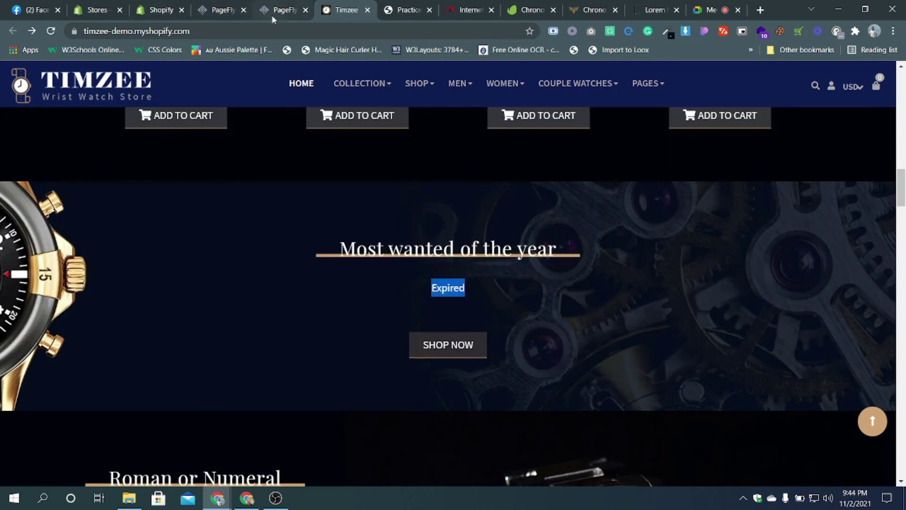
{"action": "left_click", "coordinate": [272, 13]}
{"action": "scroll", "coordinate": [383, 246], "scroll_direction": "down", "scroll_amount": 1}
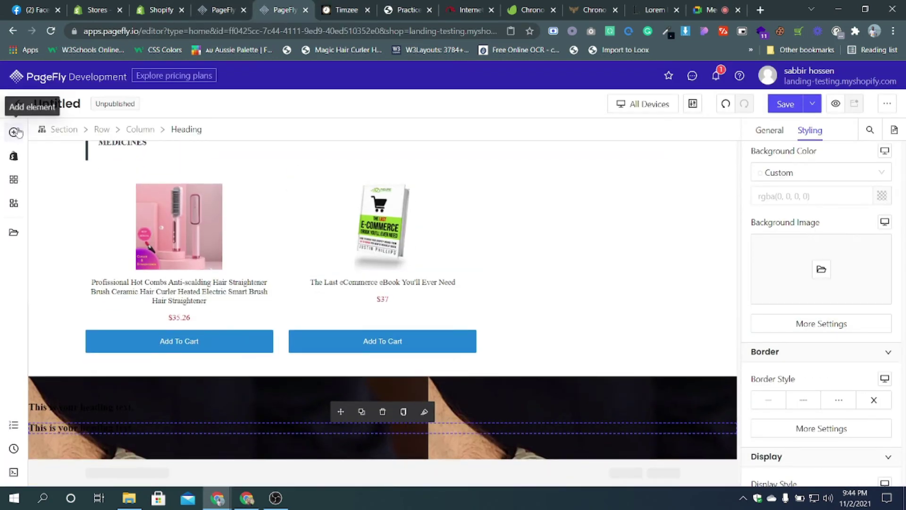
{"action": "left_click", "coordinate": [14, 132]}
{"action": "scroll", "coordinate": [66, 302], "scroll_direction": "down", "scroll_amount": 1}
{"action": "mouse_move", "coordinate": [65, 295]}
{"action": "left_click_drag", "start_coordinate": [259, 330], "coordinate": [355, 440]}
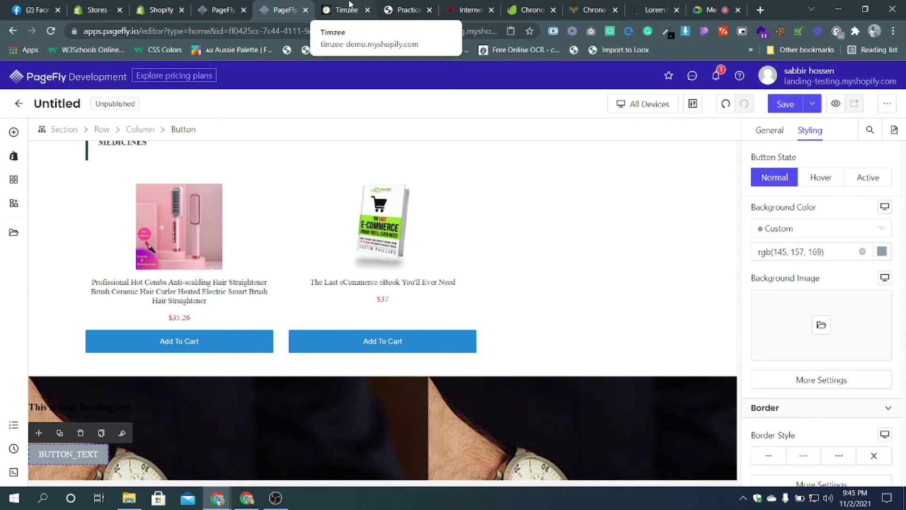
- Examine the heading, text and button of the "Most wanted of the year" banner on the Timzee demo store
{"action": "mouse_move", "coordinate": [248, 504]}
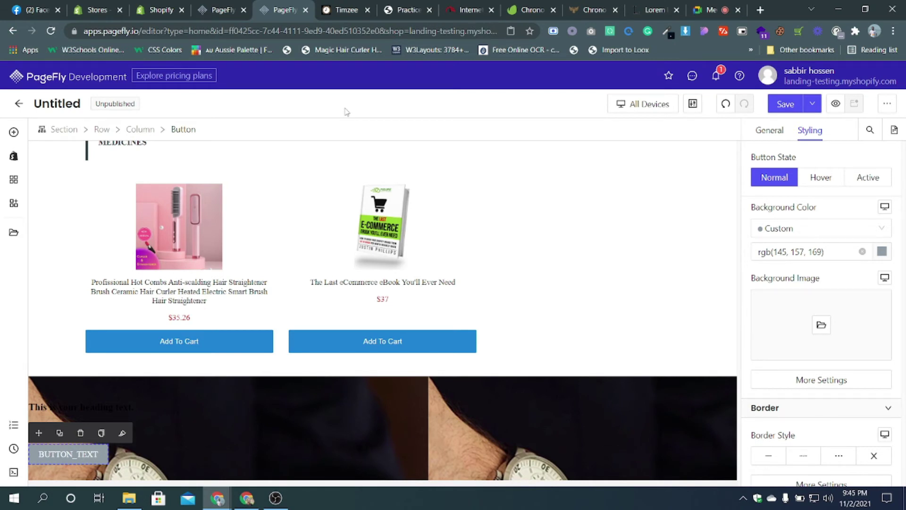
{"action": "left_click", "coordinate": [343, 7]}
{"action": "double_click", "coordinate": [441, 290]}
{"action": "left_click", "coordinate": [343, 254]}
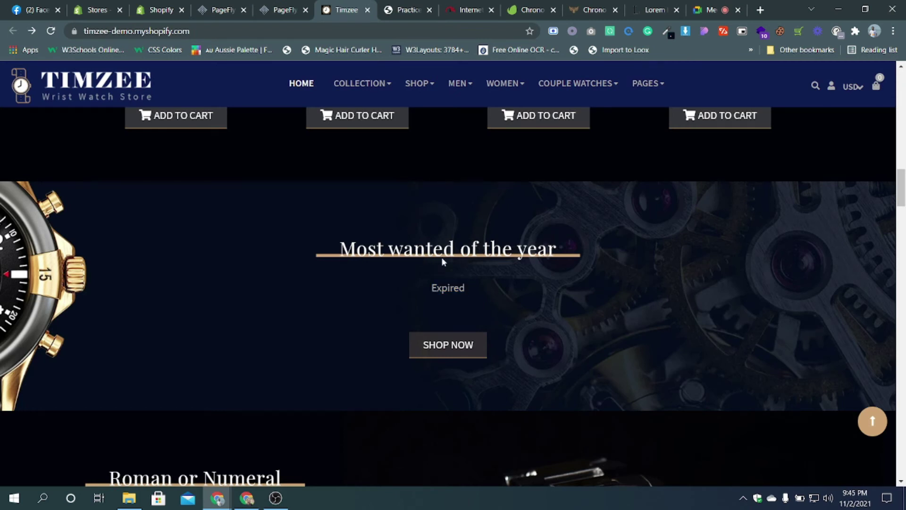
{"action": "left_click_drag", "start_coordinate": [561, 254], "coordinate": [406, 253]}
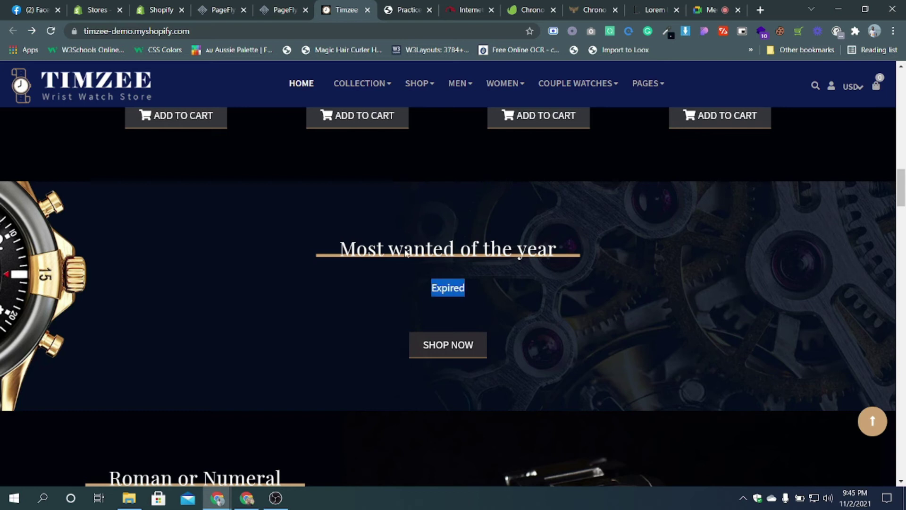
{"action": "left_click", "coordinate": [358, 303]}
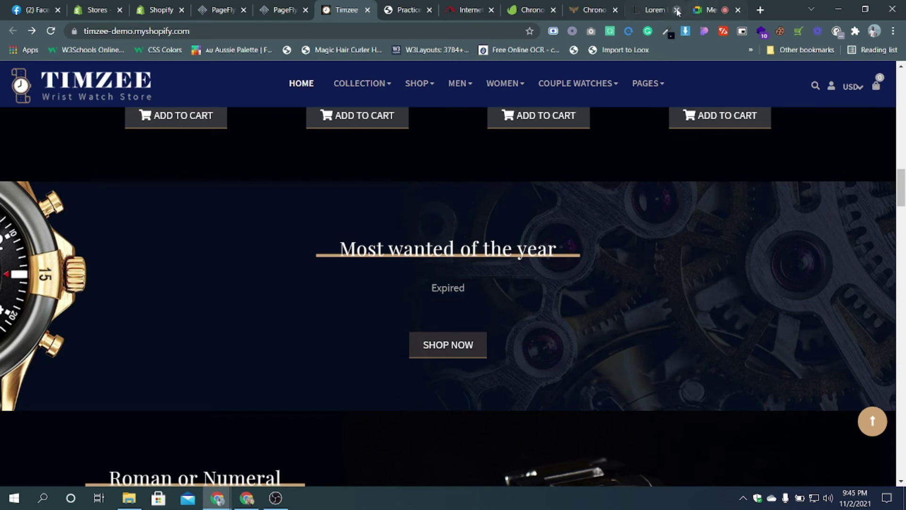
- Copy the heading "What is Lorem Ipsum" from the lipsum.com page
{"action": "left_click", "coordinate": [657, 10]}
{"action": "double_click", "coordinate": [319, 313]}
{"action": "left_click_drag", "start_coordinate": [182, 287], "coordinate": [282, 285]}
{"action": "left_click", "coordinate": [265, 287]}
{"action": "left_click_drag", "start_coordinate": [182, 283], "coordinate": [296, 283]}
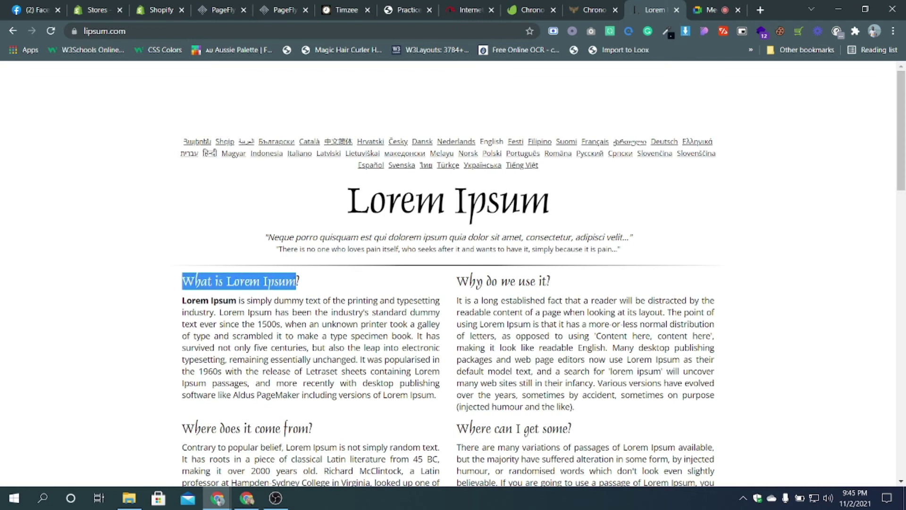
- Replace the watch banner's first heading text in PageFly with "What is Lorem Ipsum"
{"action": "left_click", "coordinate": [289, 13]}
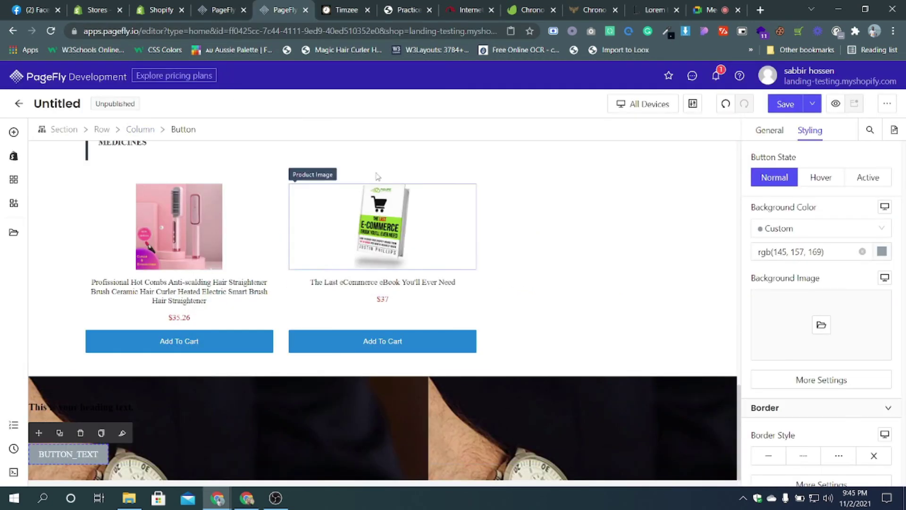
{"action": "left_click", "coordinate": [135, 407]}
{"action": "left_click", "coordinate": [769, 130]}
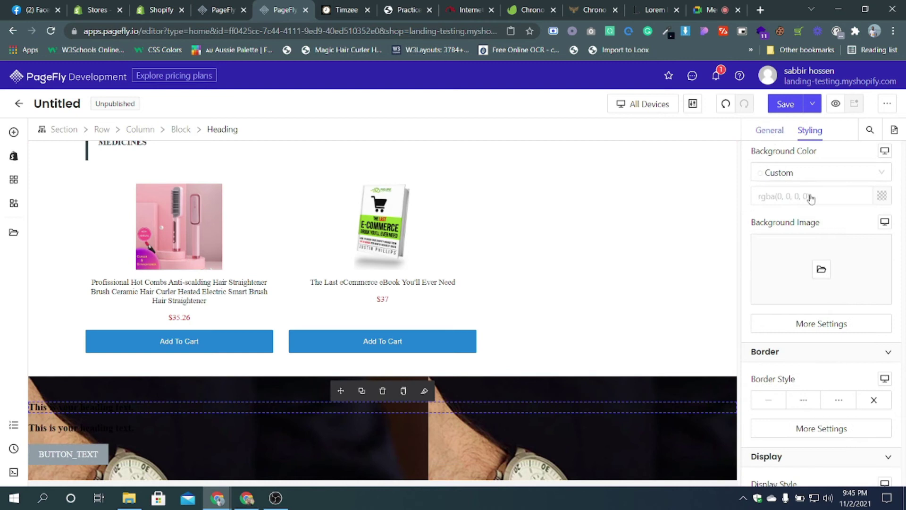
{"action": "left_click_drag", "start_coordinate": [850, 236], "coordinate": [756, 242]}
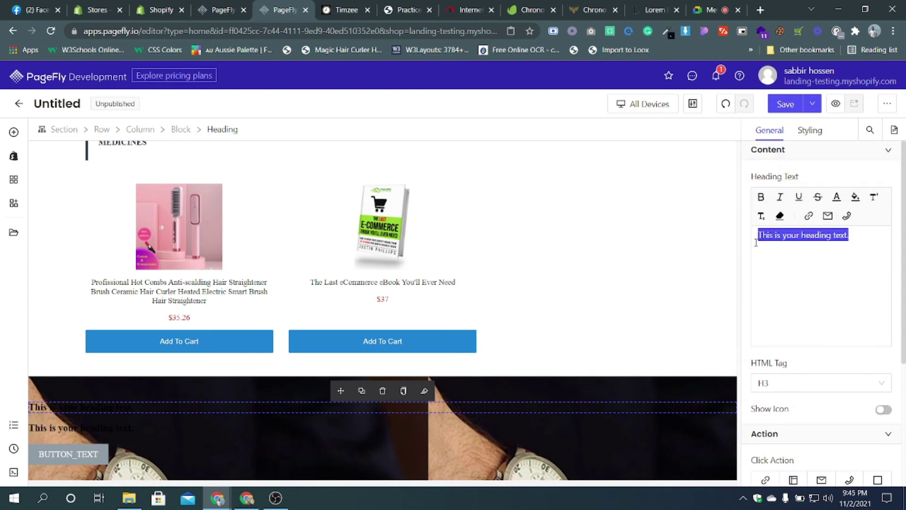
{"action": "type", "text": "What is Lorem Ipsum?"}
- Copy "Expired" from the Timzee banner and use it as the text of the watch banner's second heading in PageFly
{"action": "left_click", "coordinate": [344, 10]}
{"action": "left_click_drag", "start_coordinate": [418, 290], "coordinate": [466, 288]}
{"action": "key", "text": "ctrl+c"}
{"action": "left_click", "coordinate": [283, 14]}
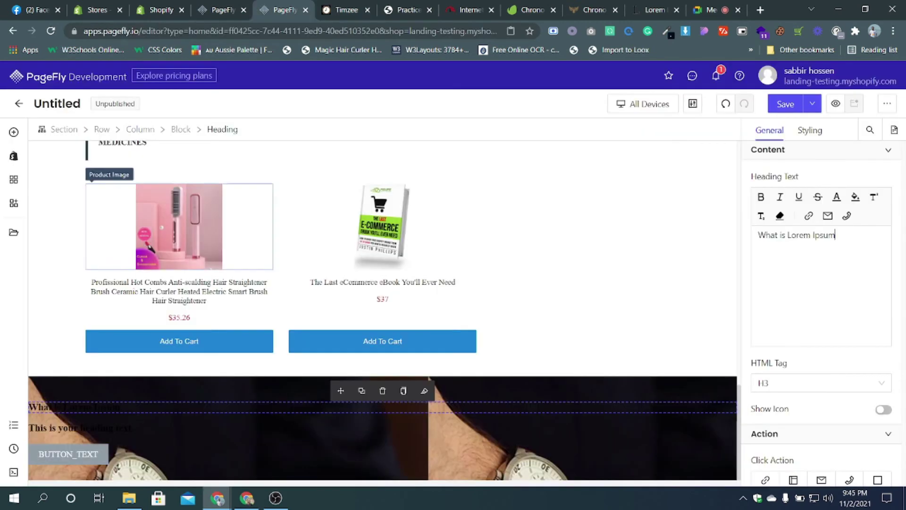
{"action": "scroll", "coordinate": [802, 194], "scroll_direction": "down", "scroll_amount": 4}
{"action": "scroll", "coordinate": [802, 193], "scroll_direction": "up", "scroll_amount": 4}
{"action": "left_click", "coordinate": [799, 235]}
{"action": "key", "text": "ctrl+a"}
{"action": "key", "text": "ctrl+v"}
{"action": "scroll", "coordinate": [239, 338], "scroll_direction": "down", "scroll_amount": 1}
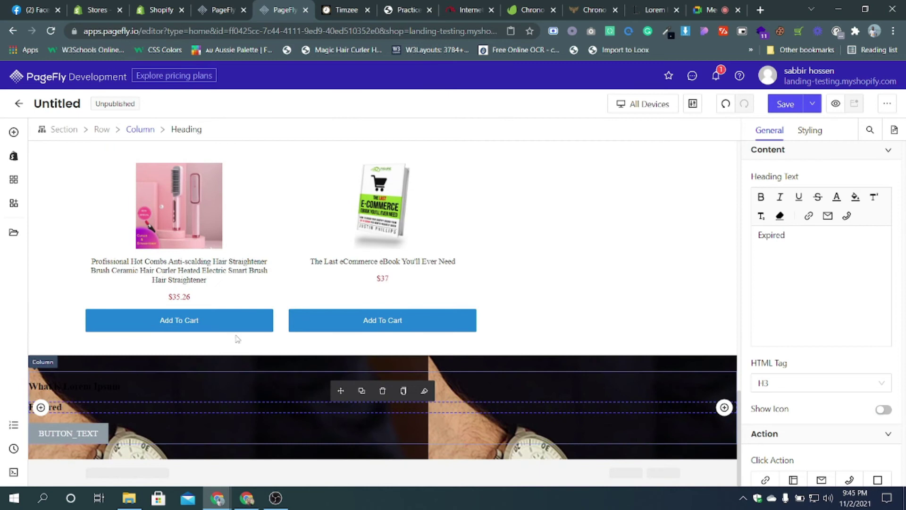
- Check the button label on the Timzee banner and set the PageFly banner button's text to "SHOP NOW"
{"action": "left_click", "coordinate": [347, 9]}
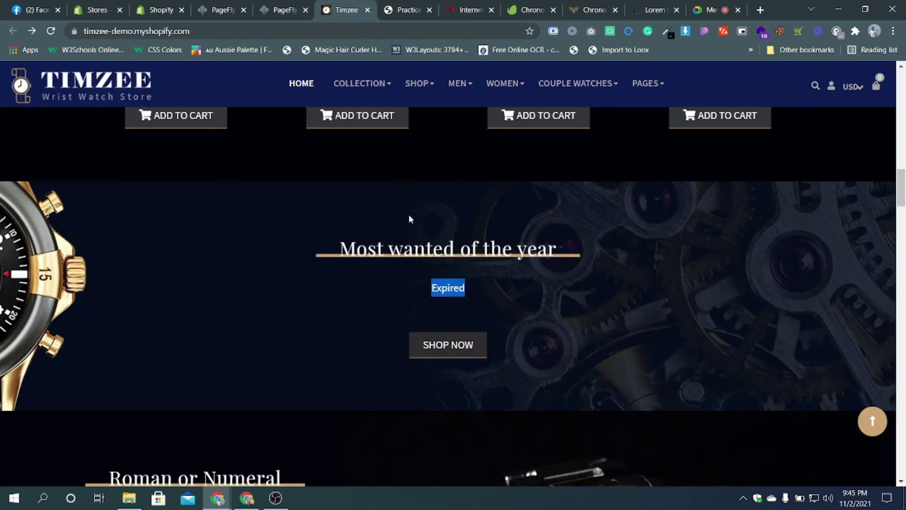
{"action": "left_click", "coordinate": [280, 9]}
{"action": "left_click", "coordinate": [62, 437]}
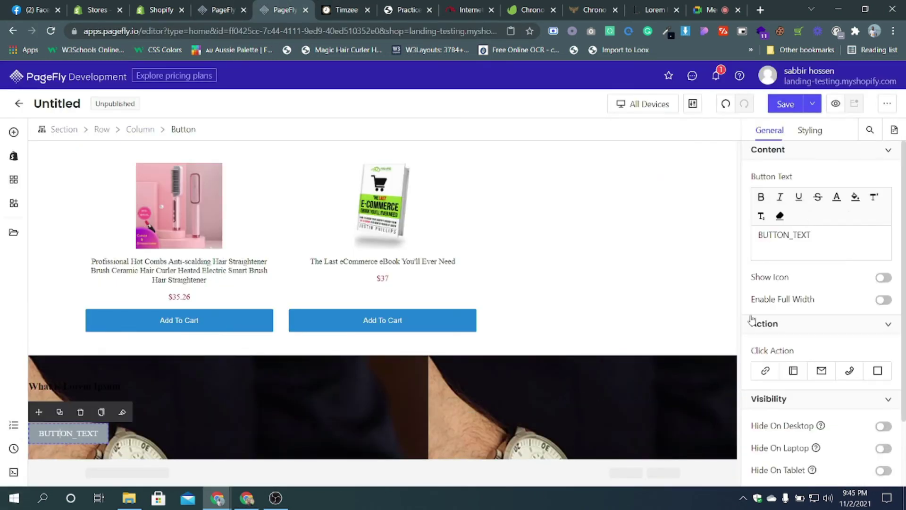
{"action": "left_click_drag", "start_coordinate": [816, 234], "coordinate": [757, 234]}
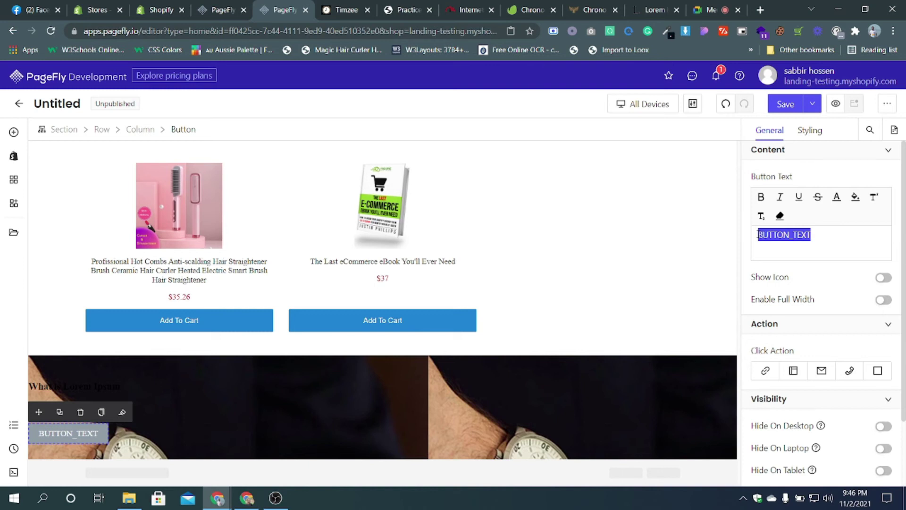
{"action": "type", "text": "SHOP NOW"}
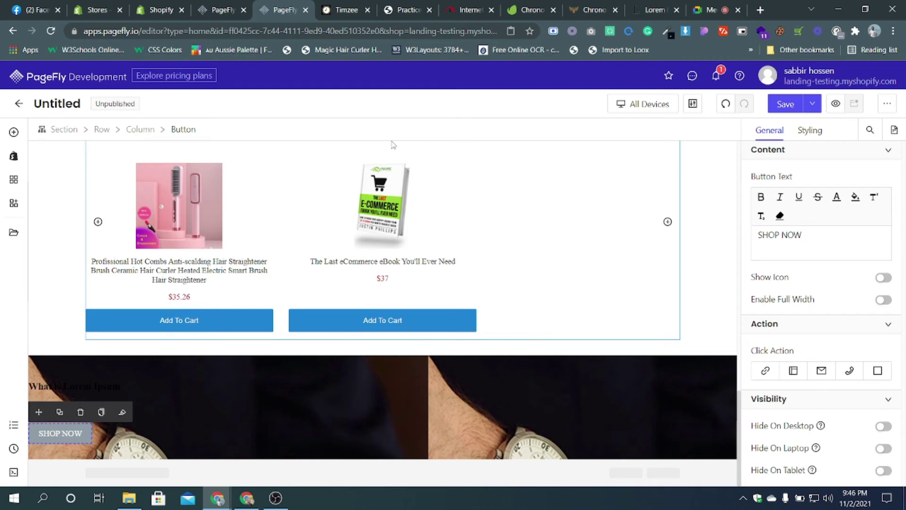
{"action": "scroll", "coordinate": [472, 212], "scroll_direction": "up", "scroll_amount": 10}
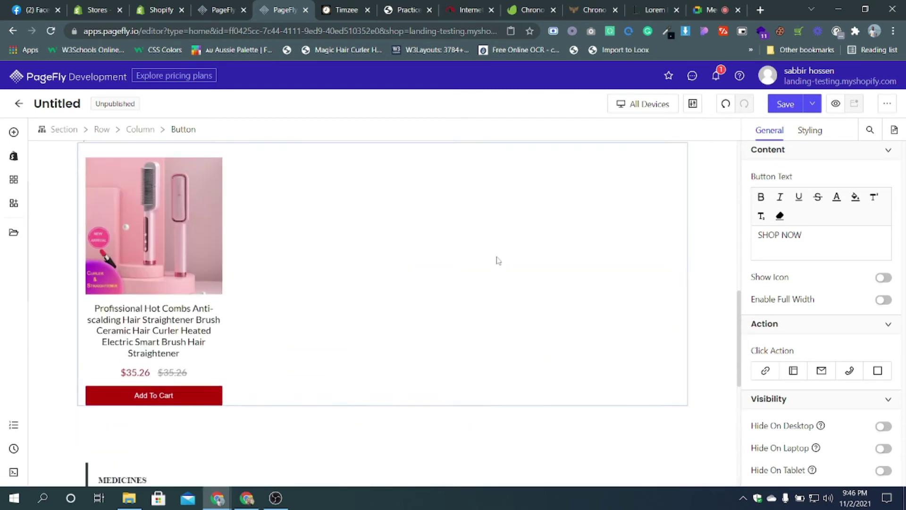
{"action": "scroll", "coordinate": [499, 243], "scroll_direction": "up", "scroll_amount": 5}
{"action": "scroll", "coordinate": [498, 243], "scroll_direction": "down", "scroll_amount": 15}
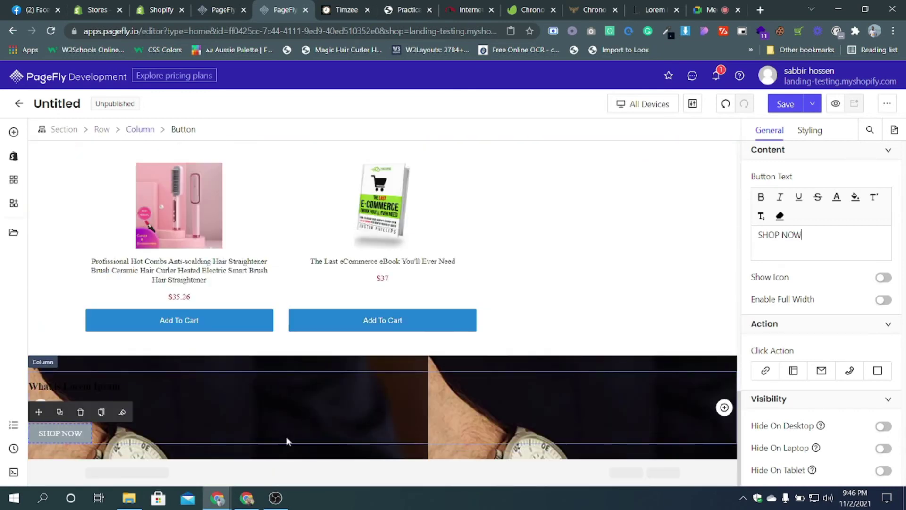
- Compare with the Timzee banner and center the text alignment of the block holding the "What is Lorem Ipsum" heading
{"action": "left_click", "coordinate": [35, 456]}
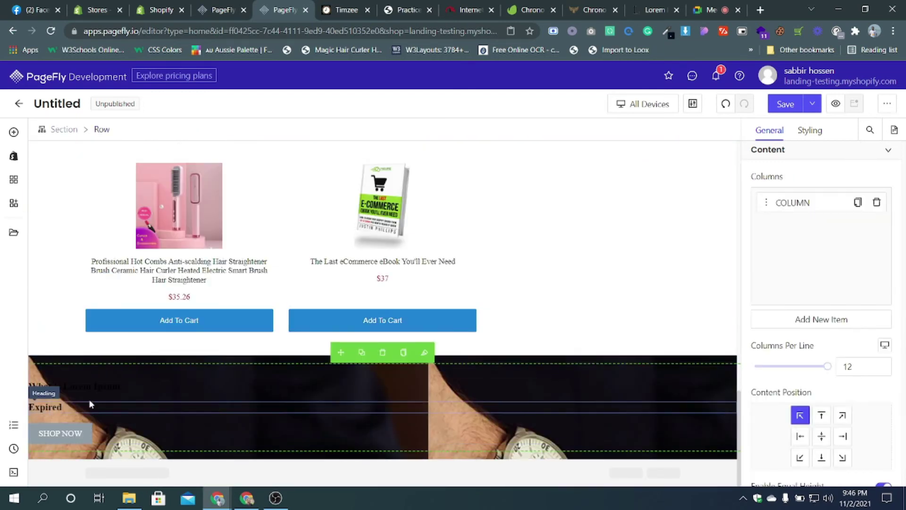
{"action": "left_click", "coordinate": [347, 10]}
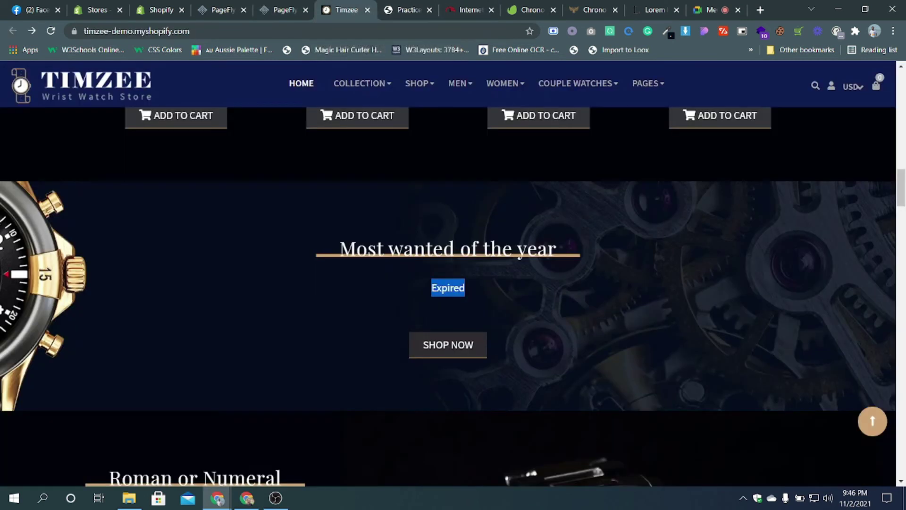
{"action": "left_click", "coordinate": [258, 7]}
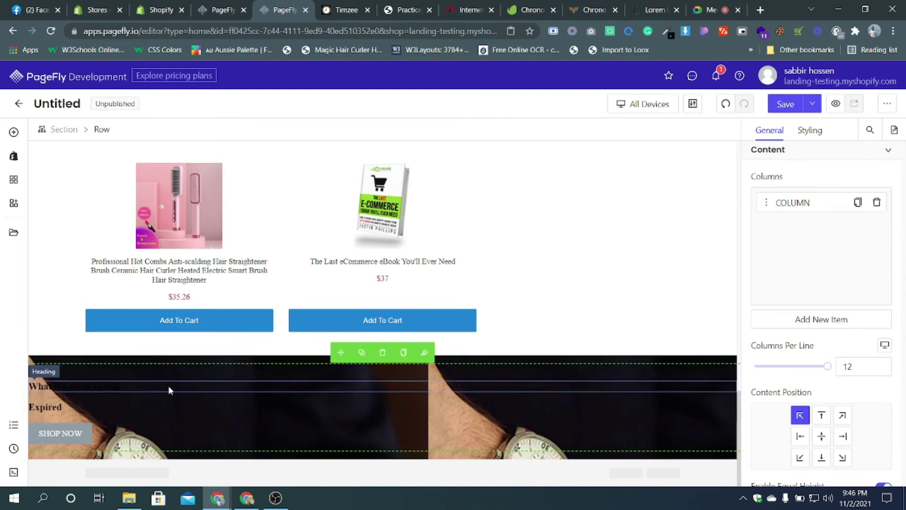
{"action": "left_click", "coordinate": [170, 387]}
{"action": "left_click", "coordinate": [182, 130]}
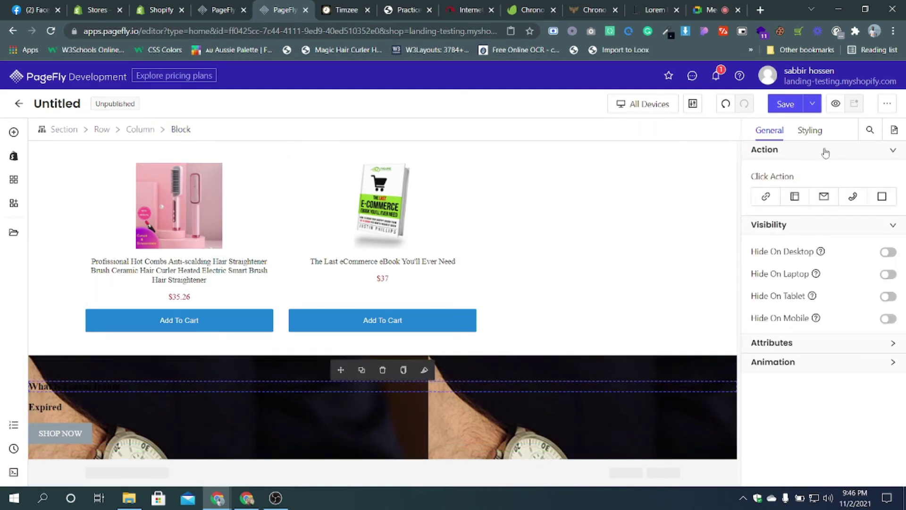
{"action": "left_click", "coordinate": [810, 131]}
{"action": "scroll", "coordinate": [817, 340], "scroll_direction": "down", "scroll_amount": 1}
{"action": "scroll", "coordinate": [817, 340], "scroll_direction": "down", "scroll_amount": 5}
{"action": "left_click", "coordinate": [803, 347]}
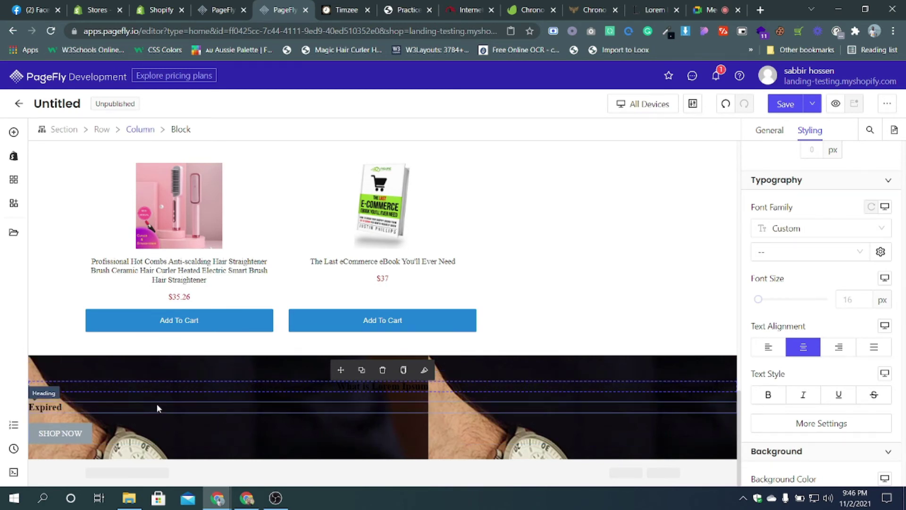
- Center the text alignment of the whole banner column, including the second heading and the button
{"action": "left_click", "coordinate": [157, 405]}
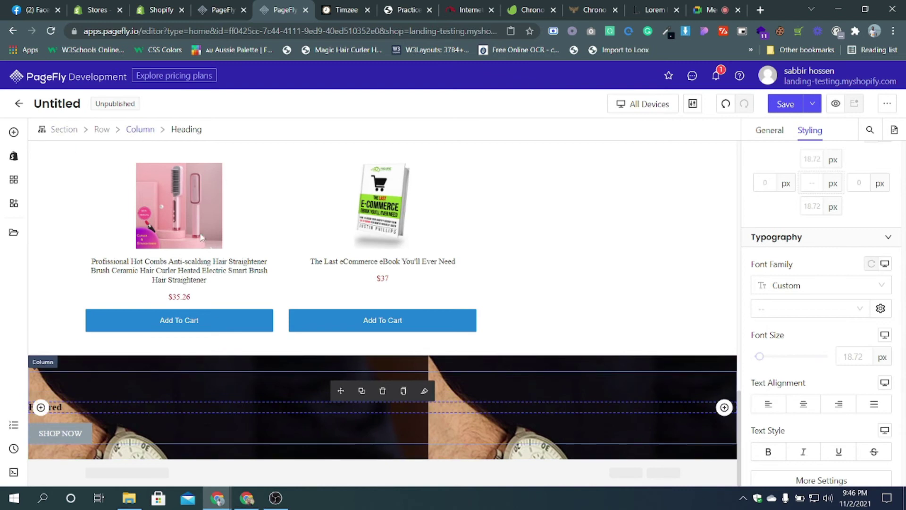
{"action": "left_click", "coordinate": [247, 424]}
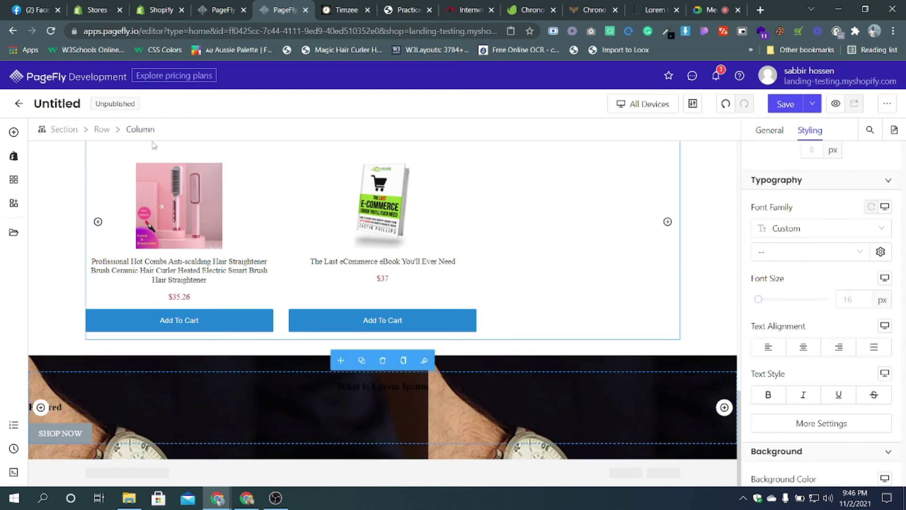
{"action": "left_click", "coordinate": [791, 349]}
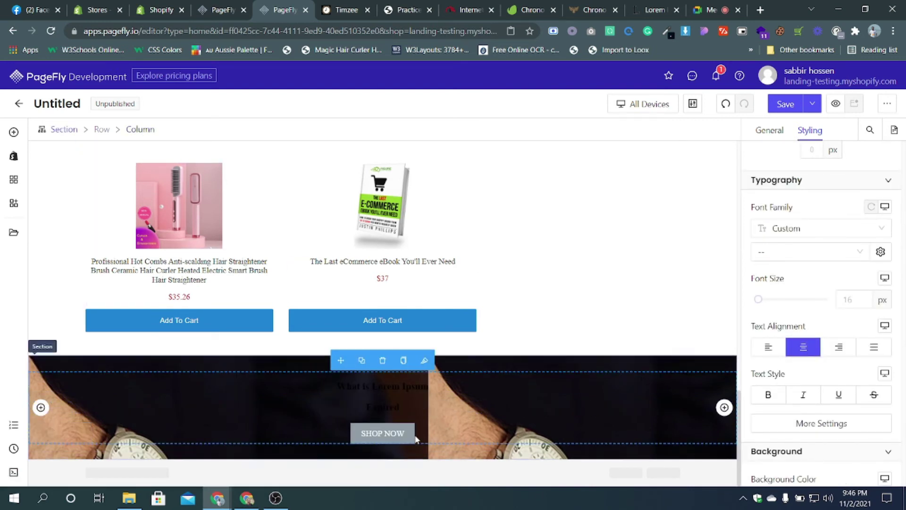
- Set the content color of the "What is Lorem Ipsum" heading to white, rgb(255, 255, 255)
{"action": "left_click", "coordinate": [401, 407]}
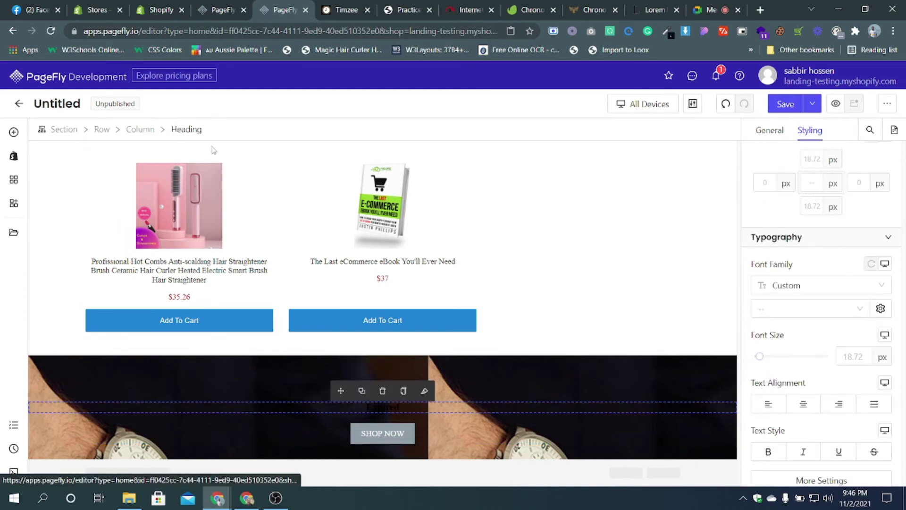
{"action": "left_click", "coordinate": [561, 433]}
{"action": "left_click", "coordinate": [410, 386]}
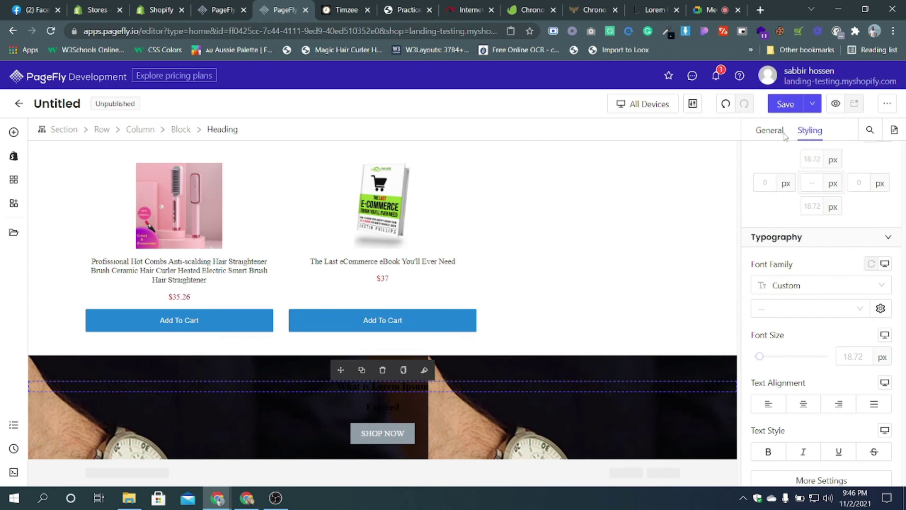
{"action": "scroll", "coordinate": [886, 270], "scroll_direction": "up", "scroll_amount": 6}
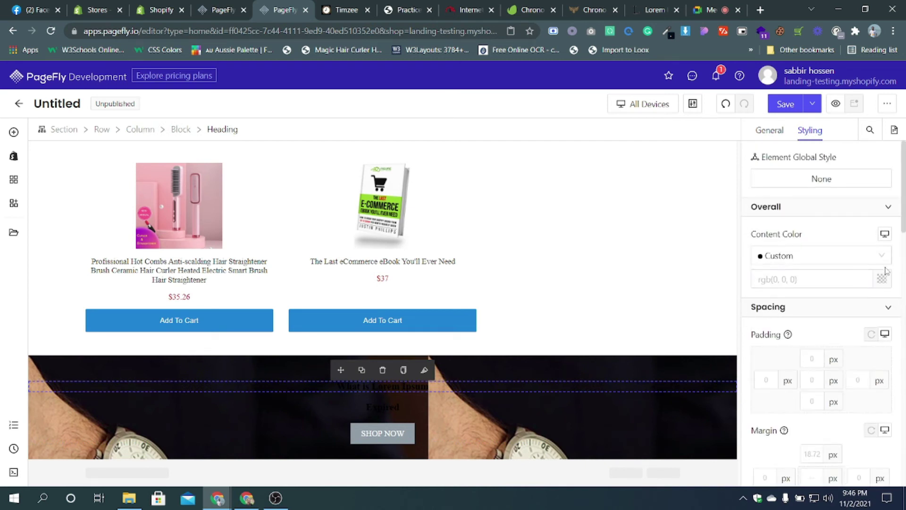
{"action": "left_click", "coordinate": [882, 280]}
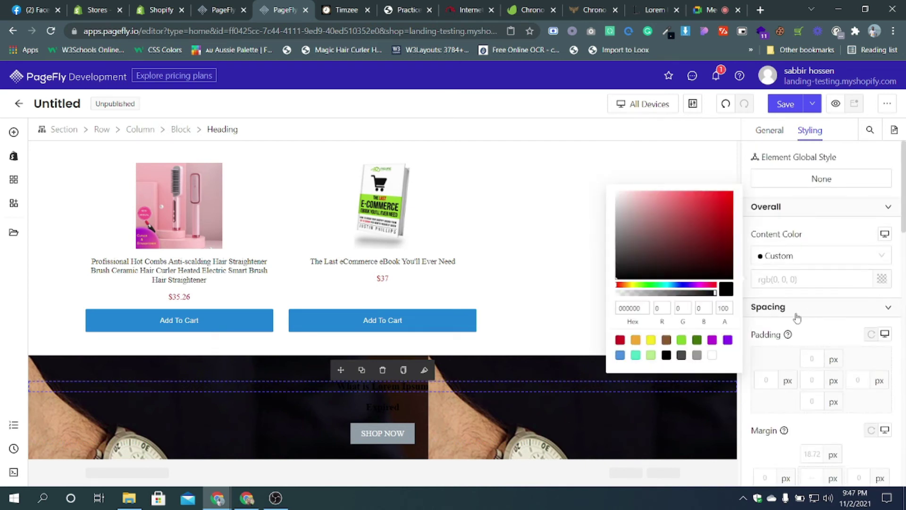
{"action": "left_click", "coordinate": [714, 358]}
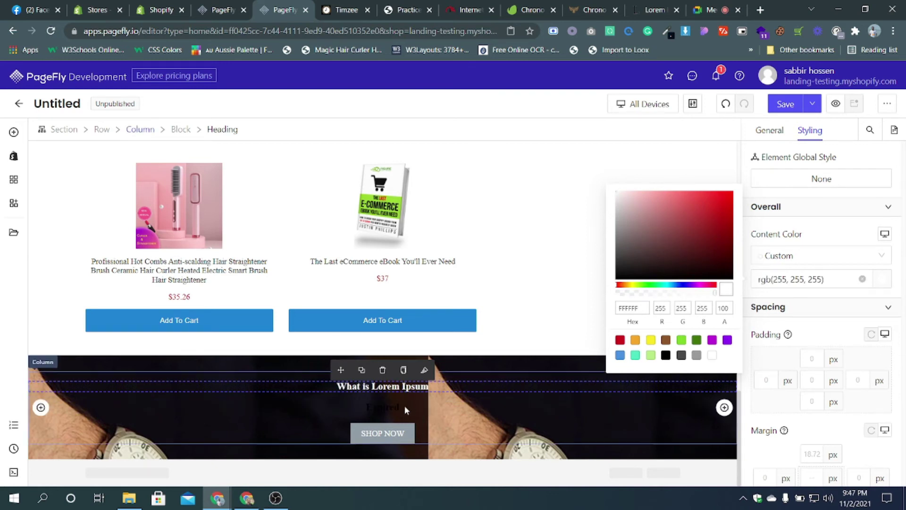
- Set the content color of the "Expired" heading to white, rgb(255, 255, 255)
{"action": "left_click", "coordinate": [862, 279]}
{"action": "left_click", "coordinate": [882, 278]}
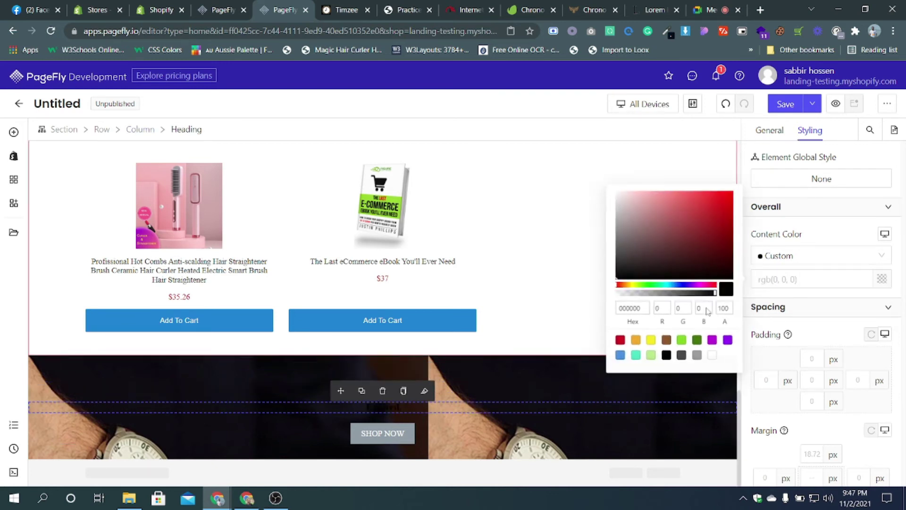
{"action": "left_click", "coordinate": [713, 358]}
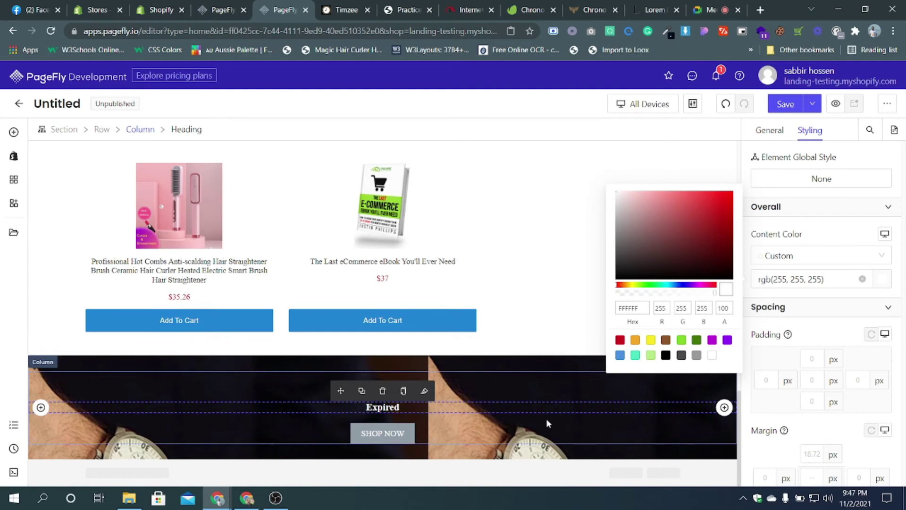
{"action": "left_click", "coordinate": [549, 448]}
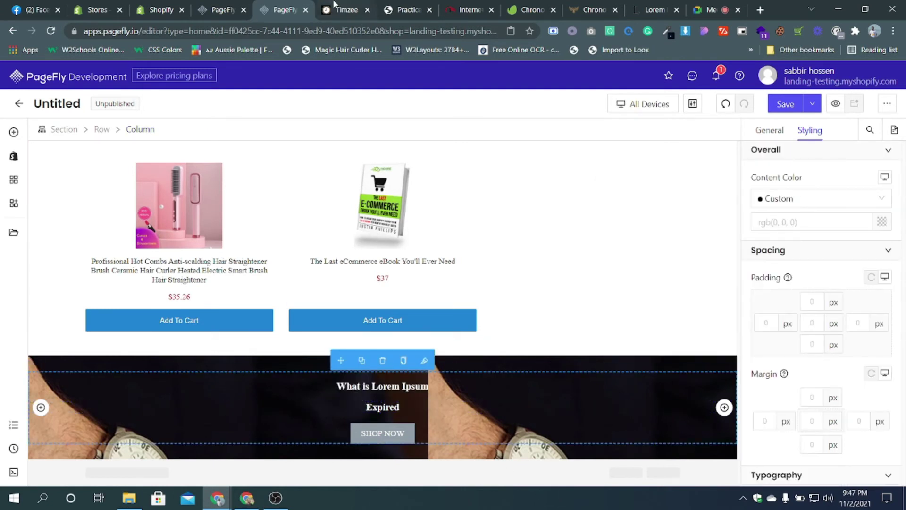
- Check the Timzee banner again and set the "What is Lorem Ipsum" heading's font size to 25 px
{"action": "left_click", "coordinate": [347, 9]}
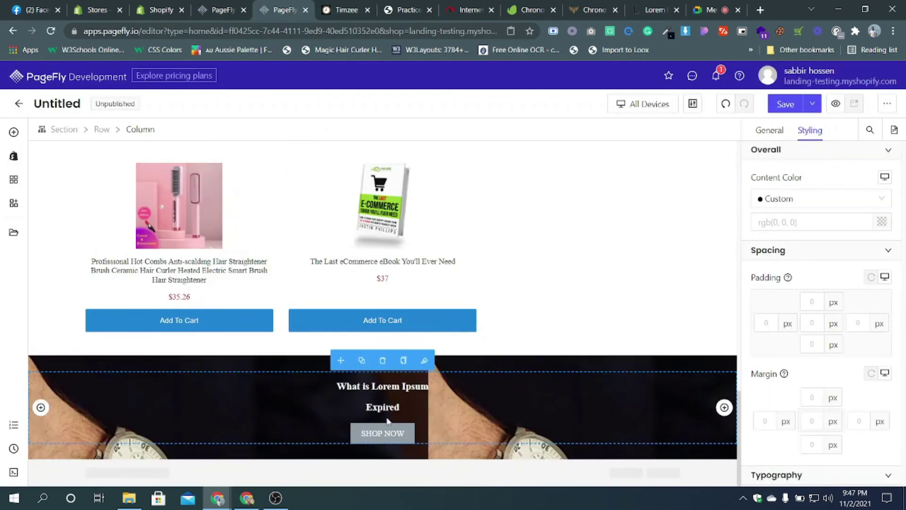
{"action": "left_click", "coordinate": [399, 386]}
{"action": "scroll", "coordinate": [843, 361], "scroll_direction": "down", "scroll_amount": 4}
{"action": "scroll", "coordinate": [843, 360], "scroll_direction": "down", "scroll_amount": 2}
{"action": "left_click", "coordinate": [854, 357]}
{"action": "type", "text": "25"}
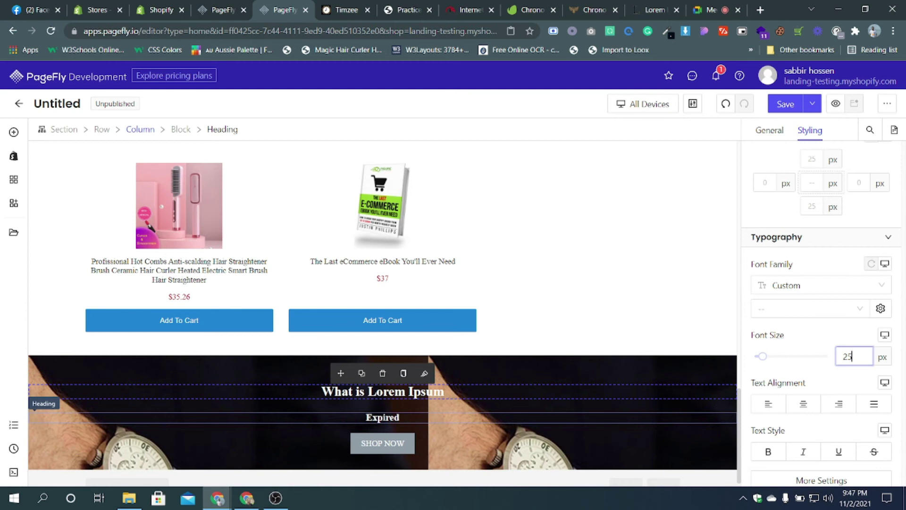
- Set the "Expired" heading's font size to 20 px
{"action": "left_click", "coordinate": [376, 418]}
{"action": "left_click", "coordinate": [859, 357]}
{"action": "type", "text": "20"}
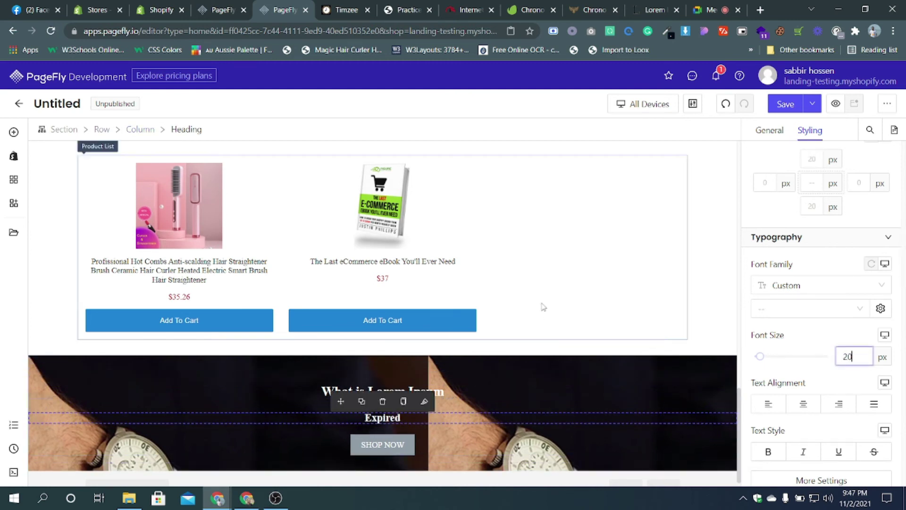
- Select the watch banner section and set its top and bottom padding to 70 px
{"action": "scroll", "coordinate": [632, 337], "scroll_direction": "down", "scroll_amount": 1}
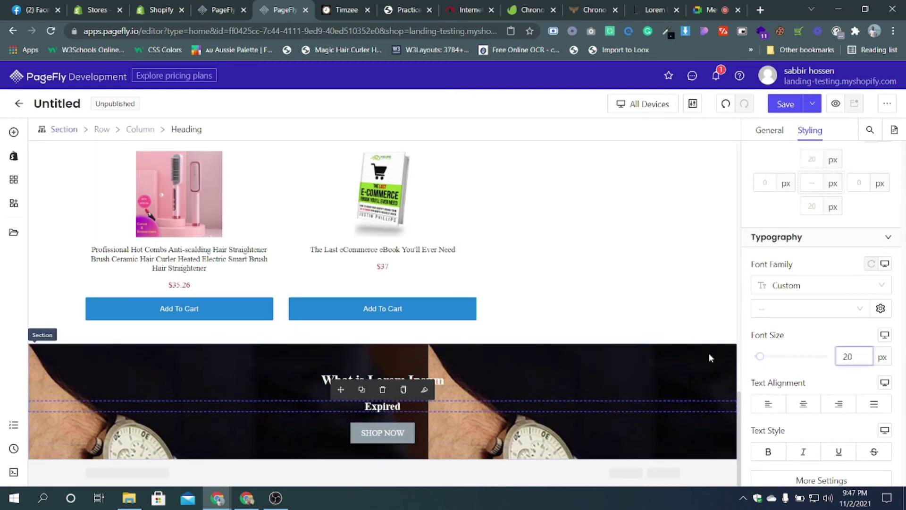
{"action": "left_click", "coordinate": [682, 357]}
{"action": "left_click", "coordinate": [61, 129]}
{"action": "scroll", "coordinate": [831, 231], "scroll_direction": "up", "scroll_amount": 5}
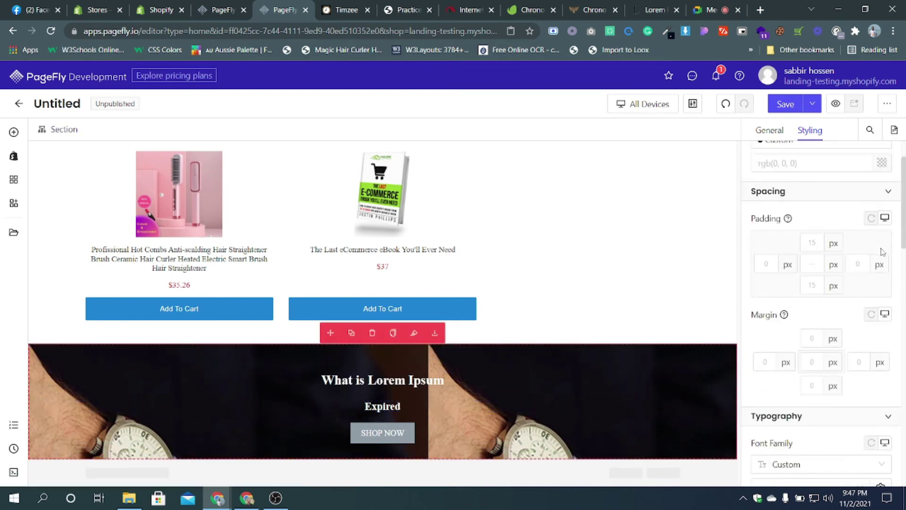
{"action": "type", "text": "30"}
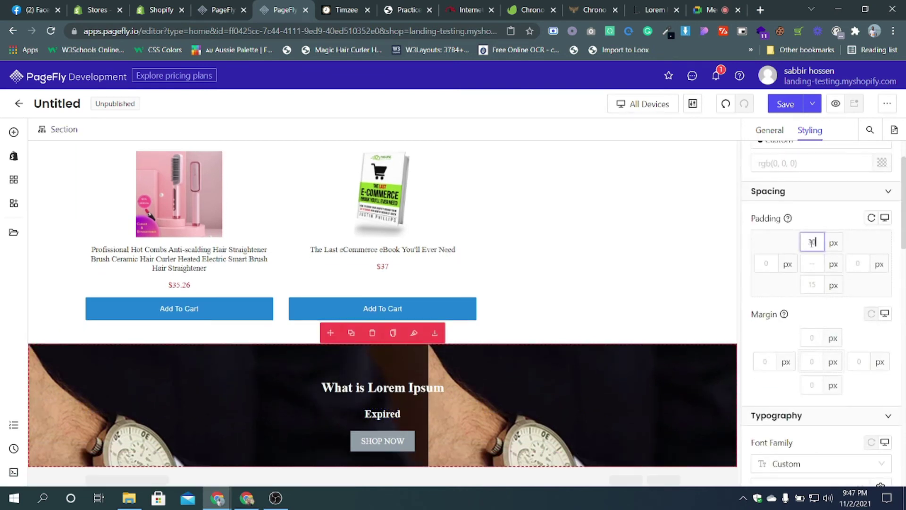
{"action": "key", "text": "BackSpace"}
{"action": "key", "text": "BackSpace"}
{"action": "type", "text": "70"}
{"action": "left_click", "coordinate": [816, 287]}
{"action": "type", "text": "70"}
{"action": "scroll", "coordinate": [491, 318], "scroll_direction": "down", "scroll_amount": 1}
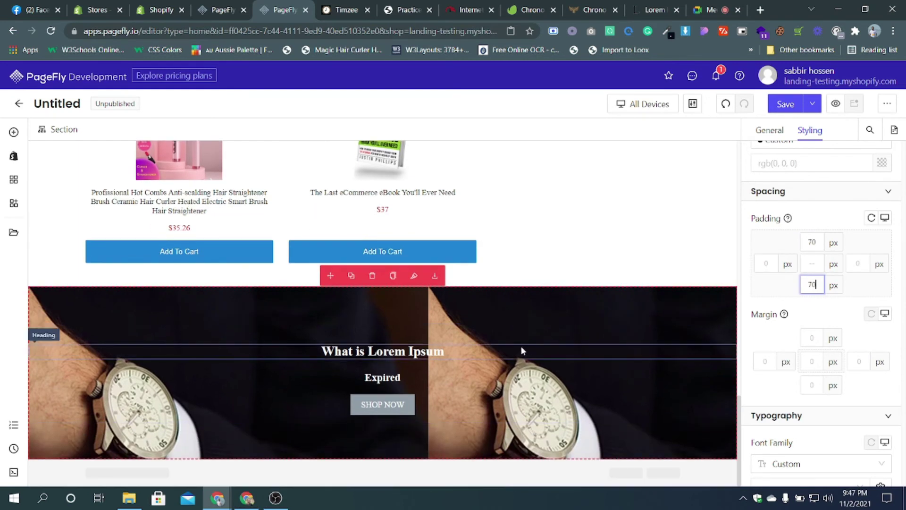
- Increase the banner section's top and bottom padding to 150 px
{"action": "double_click", "coordinate": [812, 242]}
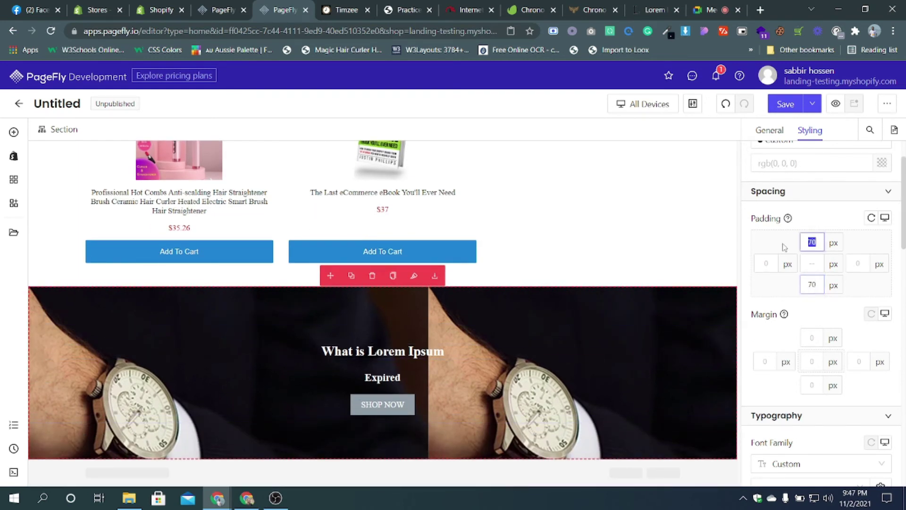
{"action": "type", "text": "150"}
{"action": "double_click", "coordinate": [815, 285]}
{"action": "type", "text": "150"}
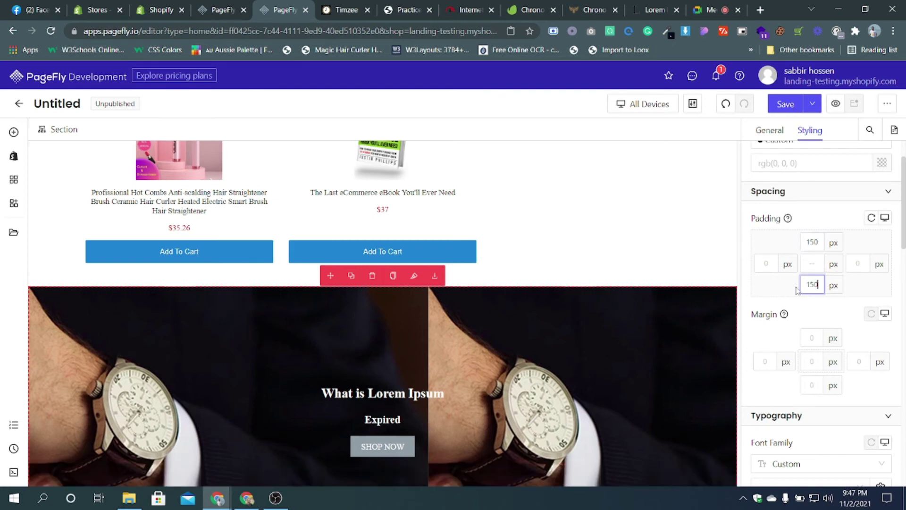
{"action": "scroll", "coordinate": [287, 327], "scroll_direction": "down", "scroll_amount": 2}
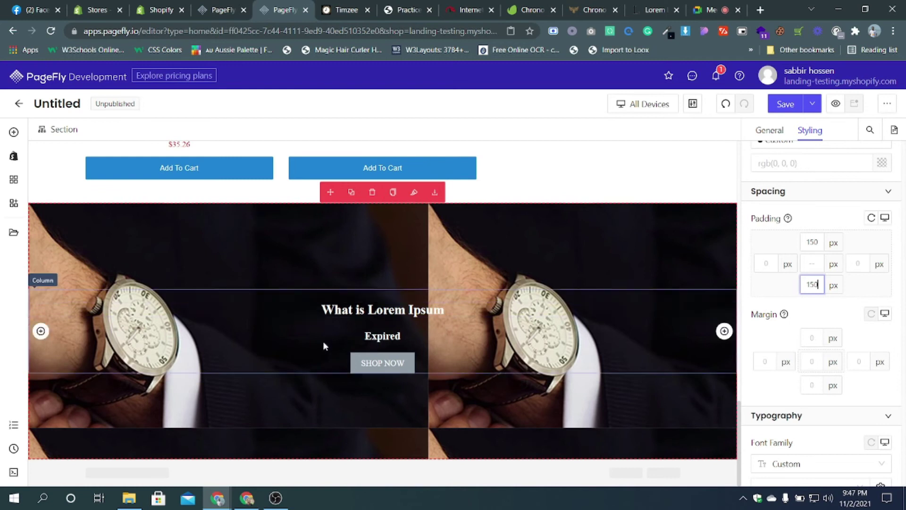
- Set the banner section's background image to no repeat with its size as Cover
{"action": "scroll", "coordinate": [548, 422], "scroll_direction": "up", "scroll_amount": 8}
{"action": "scroll", "coordinate": [479, 378], "scroll_direction": "up", "scroll_amount": 5}
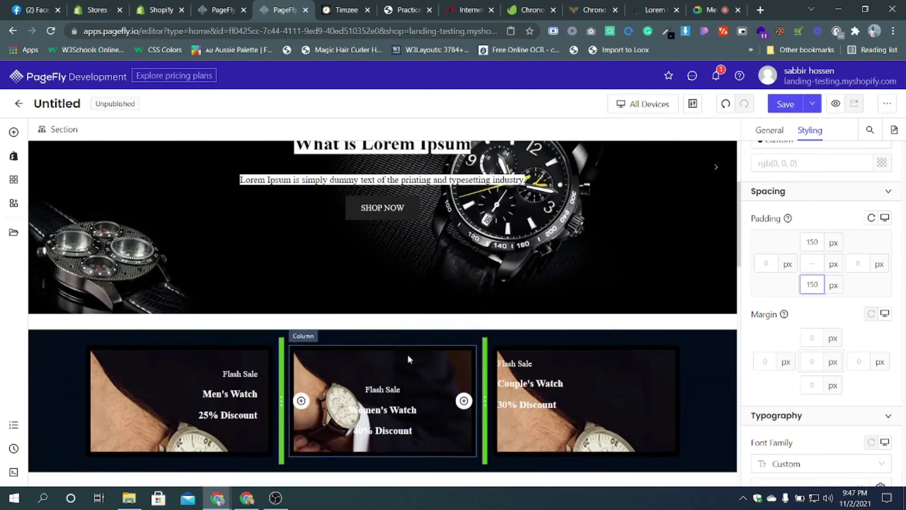
{"action": "scroll", "coordinate": [508, 355], "scroll_direction": "down", "scroll_amount": 6}
{"action": "scroll", "coordinate": [508, 355], "scroll_direction": "down", "scroll_amount": 2}
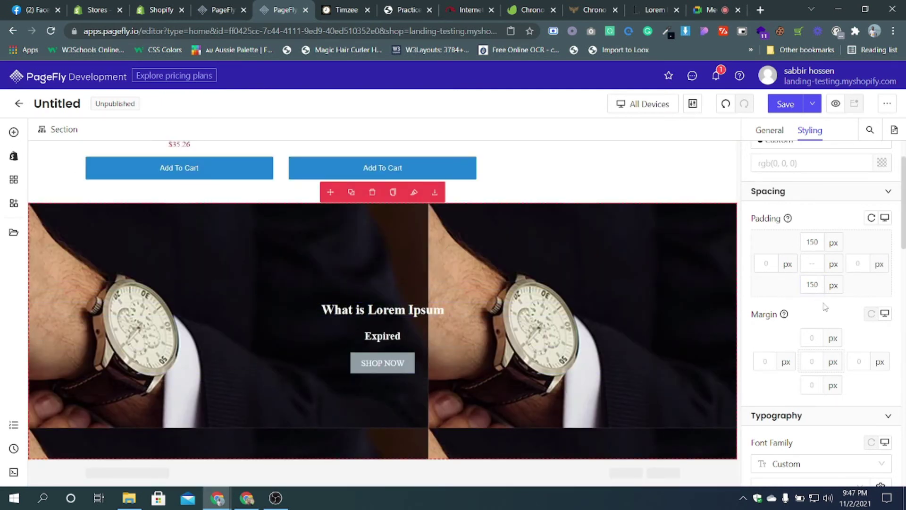
{"action": "scroll", "coordinate": [826, 309], "scroll_direction": "down", "scroll_amount": 10}
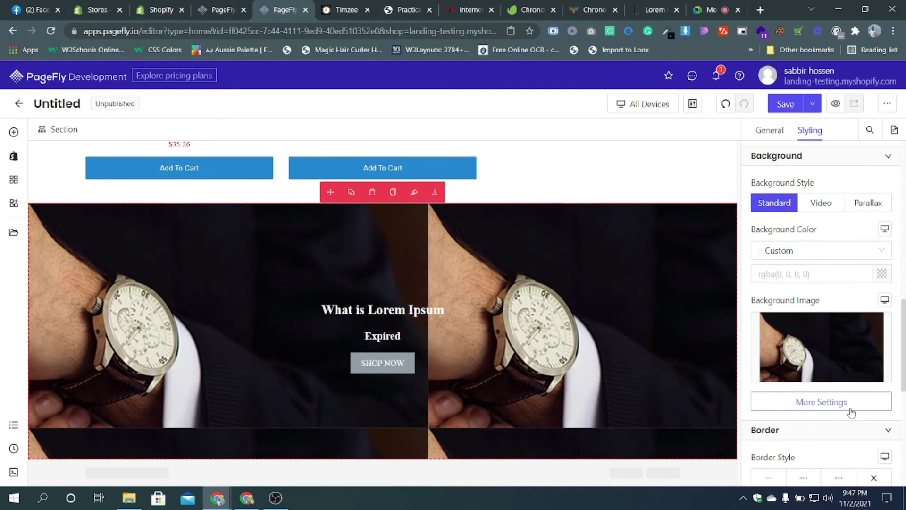
{"action": "left_click", "coordinate": [850, 405]}
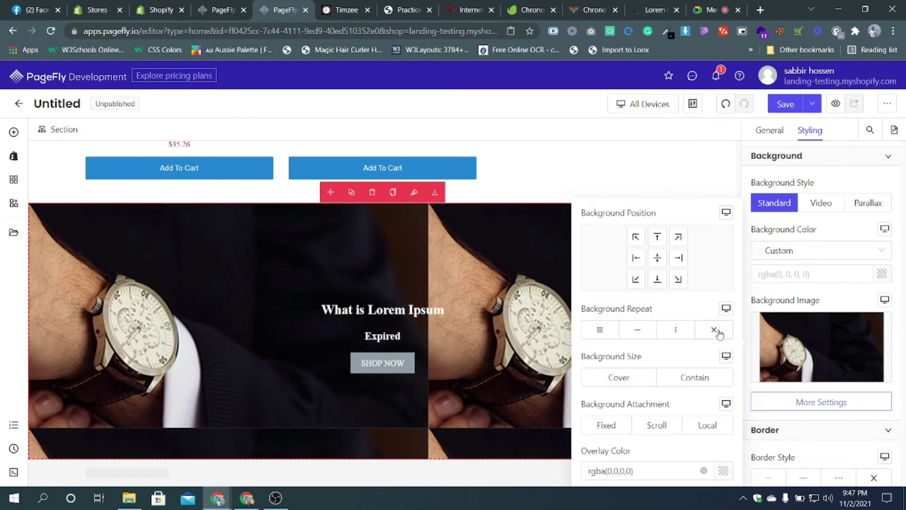
{"action": "left_click", "coordinate": [715, 330]}
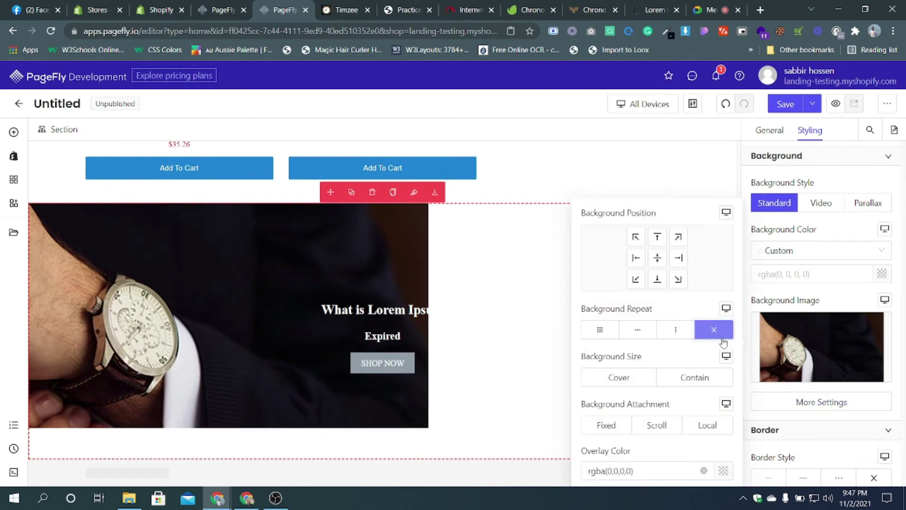
{"action": "left_click", "coordinate": [632, 387]}
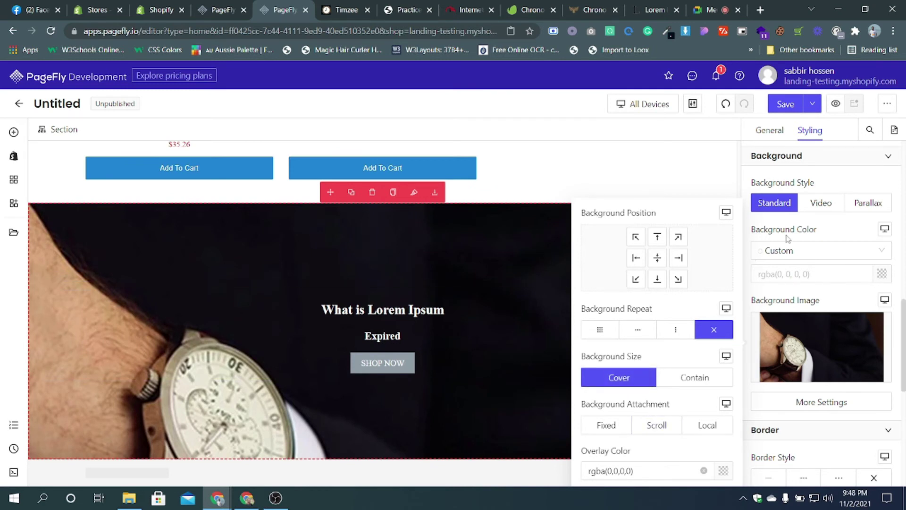
- Set the banner section's bottom padding to 200 px
{"action": "left_click", "coordinate": [403, 336]}
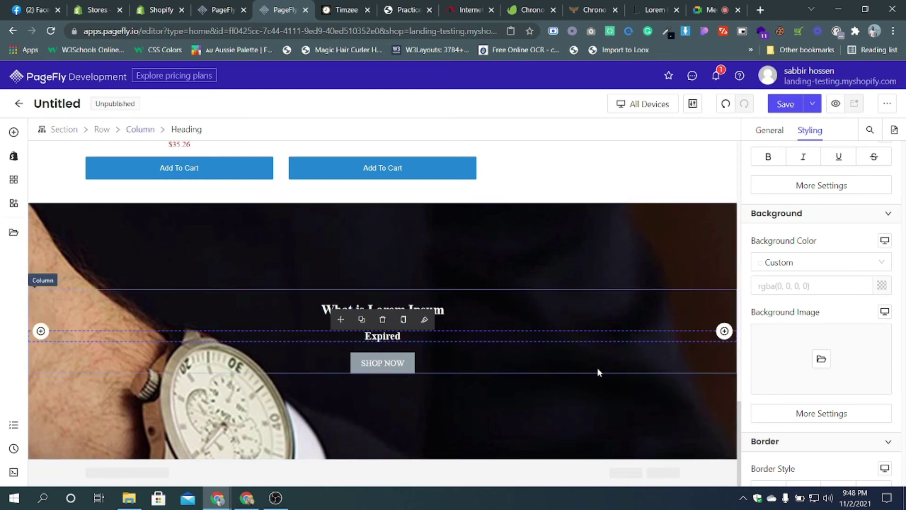
{"action": "scroll", "coordinate": [839, 300], "scroll_direction": "up", "scroll_amount": 2}
{"action": "scroll", "coordinate": [836, 283], "scroll_direction": "up", "scroll_amount": 5}
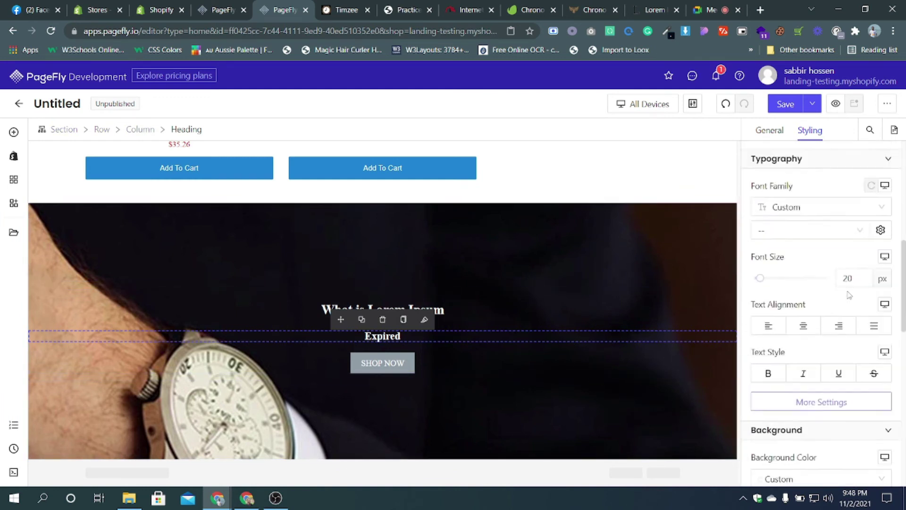
{"action": "scroll", "coordinate": [813, 228], "scroll_direction": "up", "scroll_amount": 3}
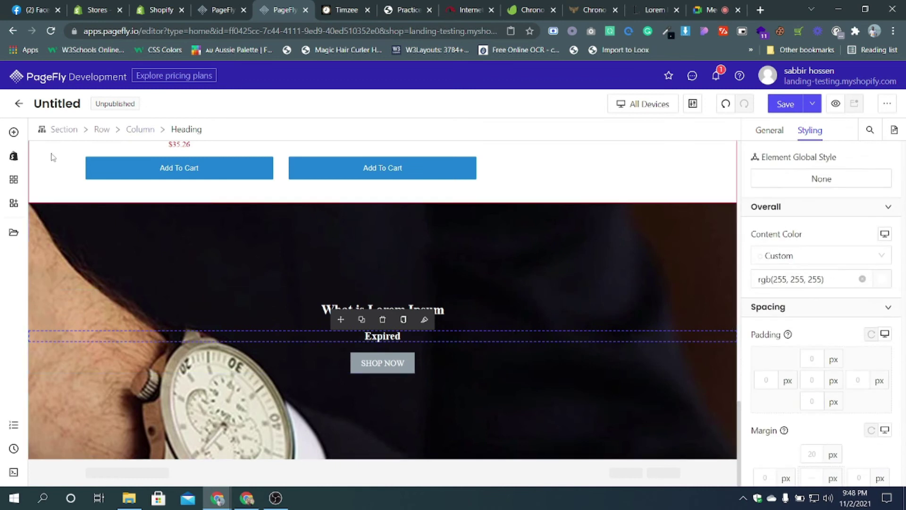
{"action": "left_click", "coordinate": [64, 129]}
{"action": "left_click_drag", "start_coordinate": [817, 343], "coordinate": [786, 347]}
{"action": "type", "text": "200"}
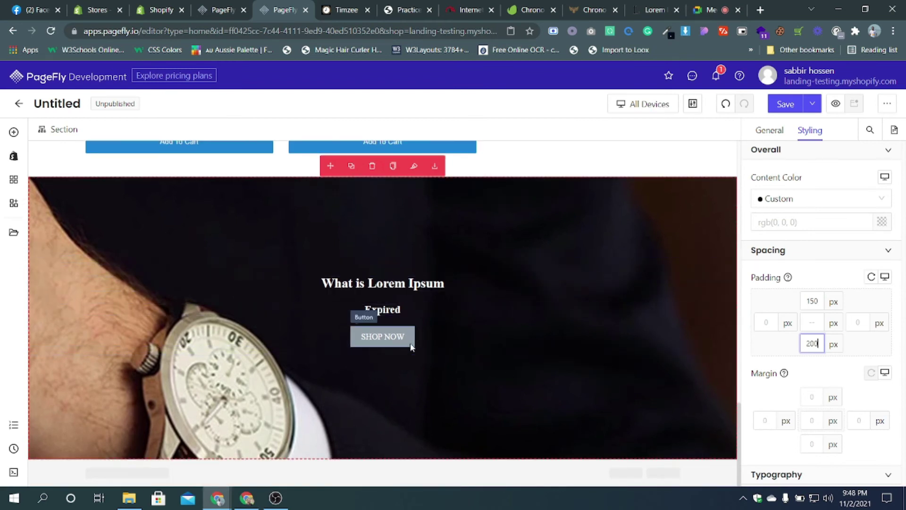
{"action": "left_click", "coordinate": [197, 226]}
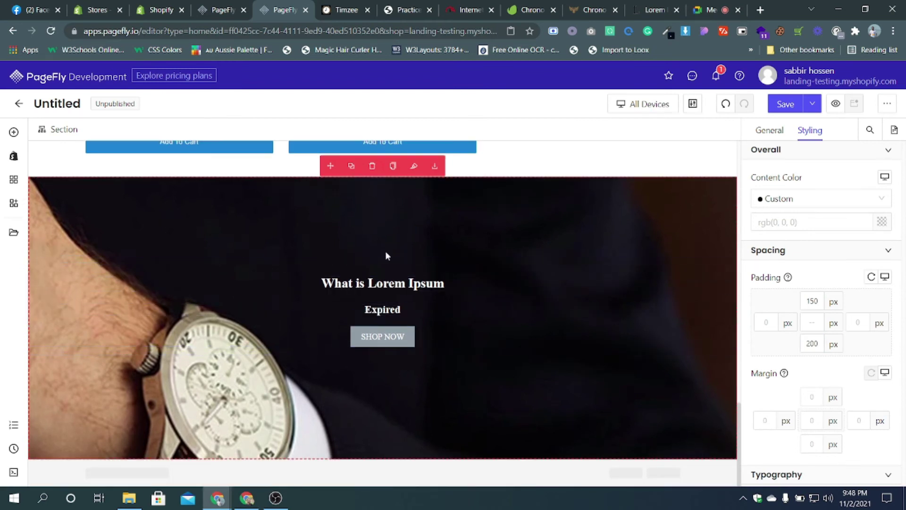
{"action": "scroll", "coordinate": [821, 307], "scroll_direction": "down", "scroll_amount": 14}
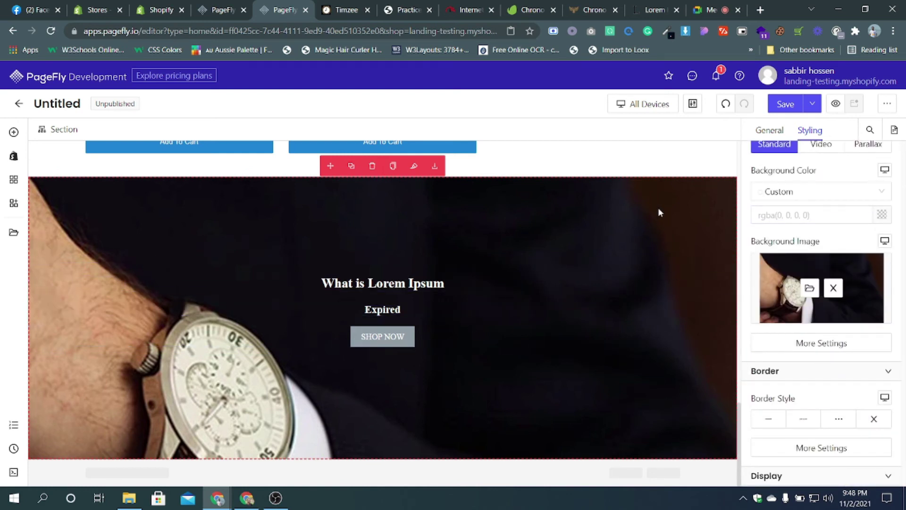
- Save and publish the page with the title practice2
{"action": "left_click", "coordinate": [811, 109]}
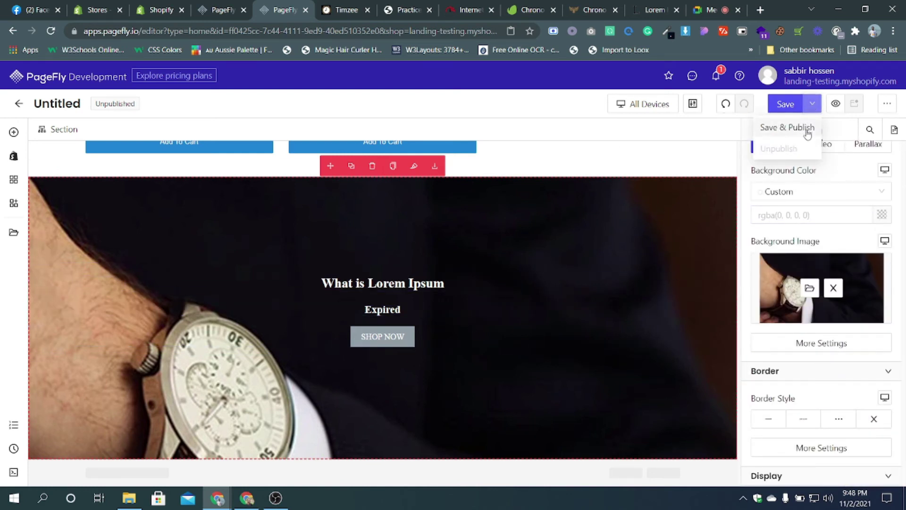
{"action": "left_click", "coordinate": [808, 132]}
{"action": "left_click_drag", "start_coordinate": [371, 255], "coordinate": [222, 254]}
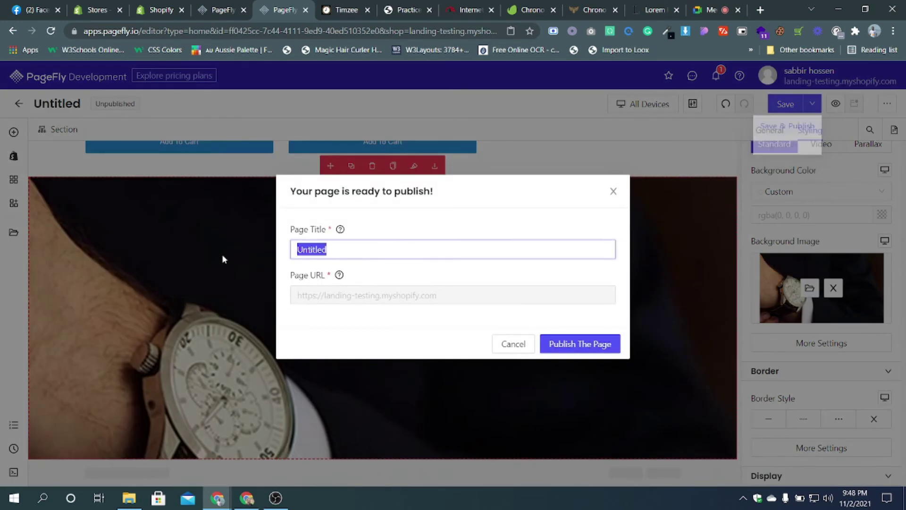
{"action": "type", "text": "practice2"}
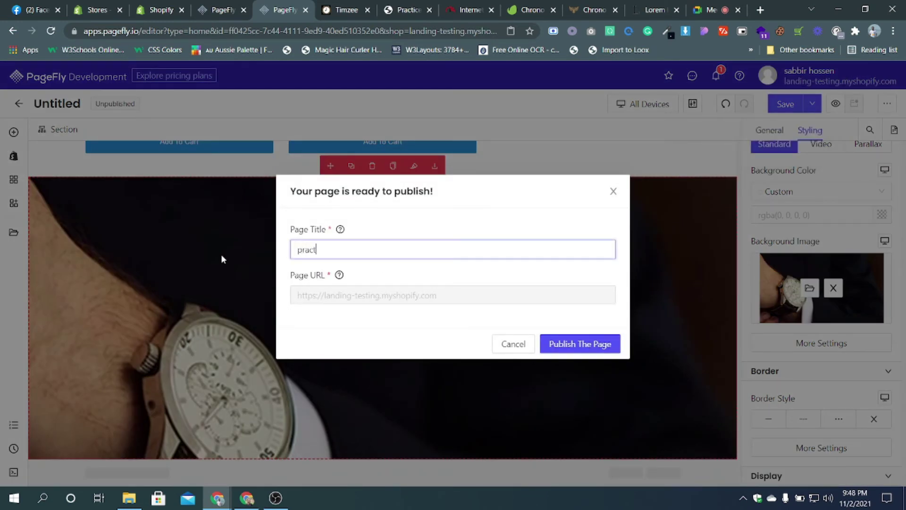
{"action": "left_click", "coordinate": [571, 346]}
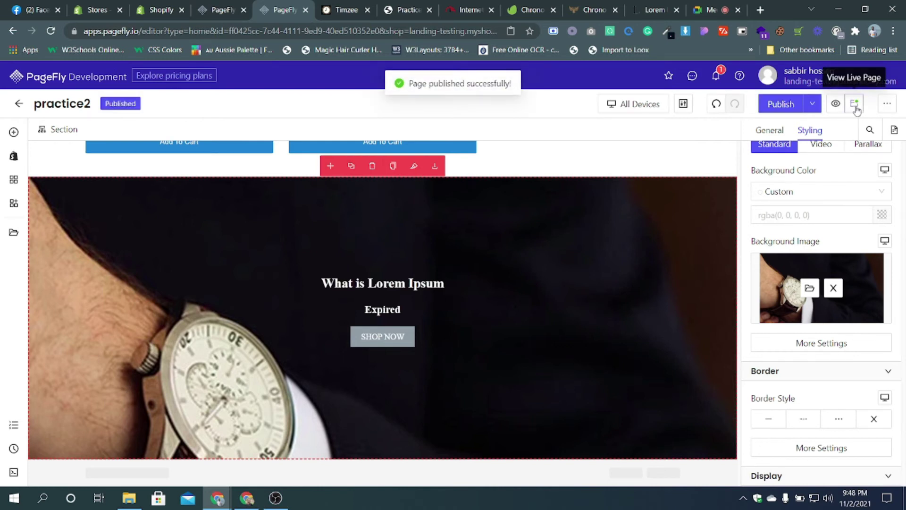
- View the live page, hide the theme preview bar and examine the sections down to the watch banner
{"action": "left_click", "coordinate": [855, 104]}
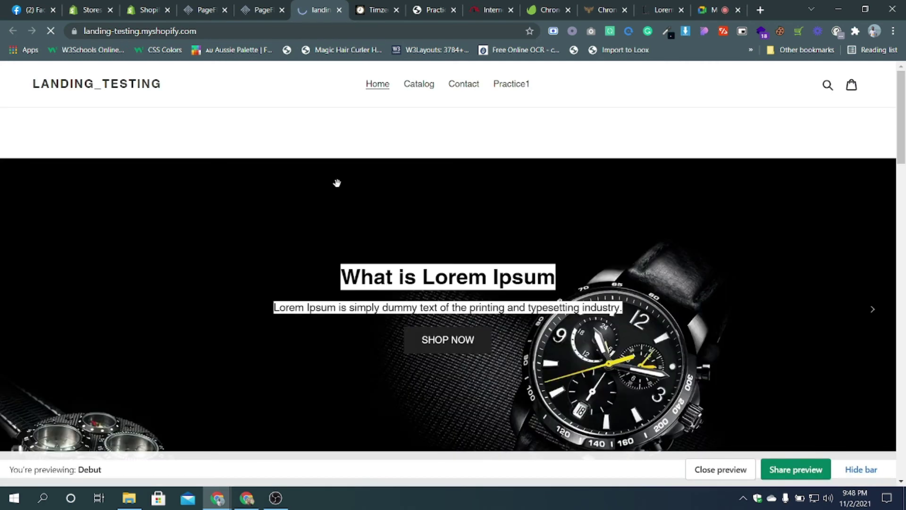
{"action": "scroll", "coordinate": [536, 307], "scroll_direction": "down", "scroll_amount": 4}
{"action": "left_click", "coordinate": [860, 470]}
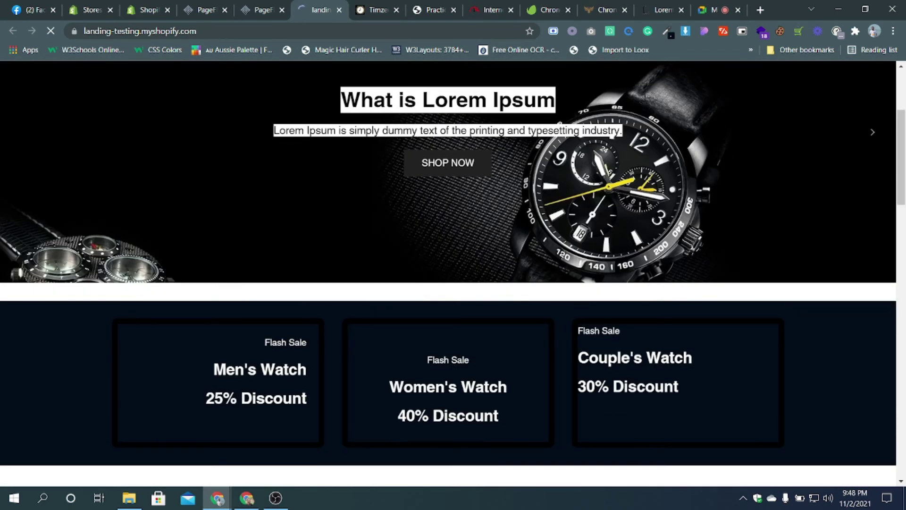
{"action": "scroll", "coordinate": [500, 272], "scroll_direction": "up", "scroll_amount": 4}
{"action": "scroll", "coordinate": [479, 206], "scroll_direction": "down", "scroll_amount": 8}
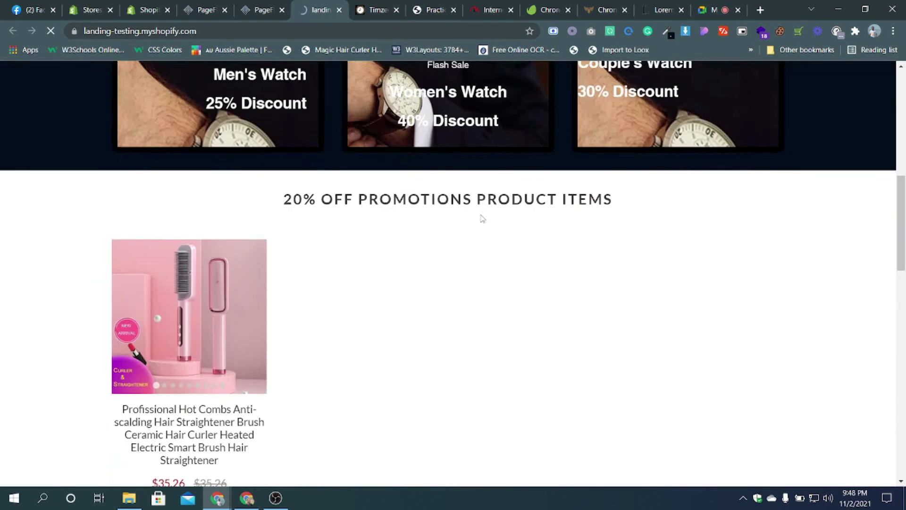
{"action": "scroll", "coordinate": [482, 218], "scroll_direction": "down", "scroll_amount": 10}
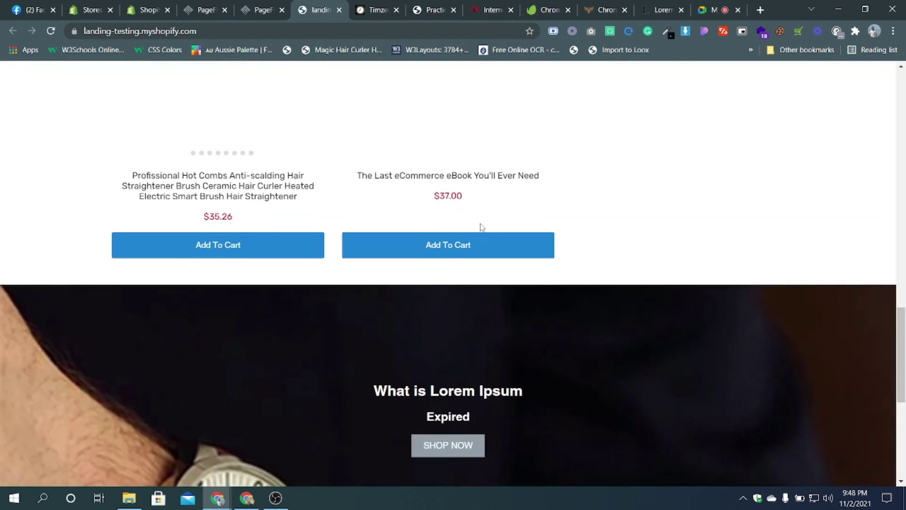
{"action": "scroll", "coordinate": [480, 225], "scroll_direction": "down", "scroll_amount": 6}
{"action": "scroll", "coordinate": [480, 224], "scroll_direction": "up", "scroll_amount": 8}
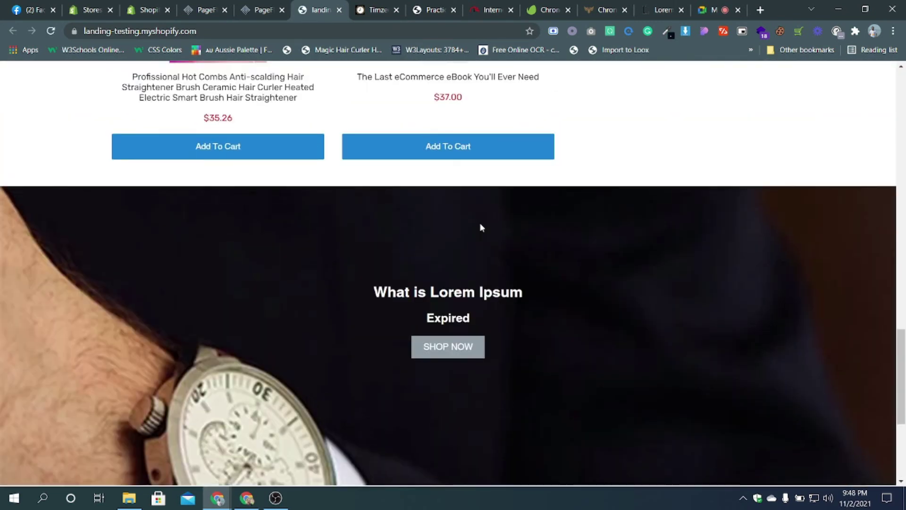
{"action": "scroll", "coordinate": [480, 229], "scroll_direction": "down", "scroll_amount": 5}
{"action": "scroll", "coordinate": [480, 229], "scroll_direction": "up", "scroll_amount": 10}
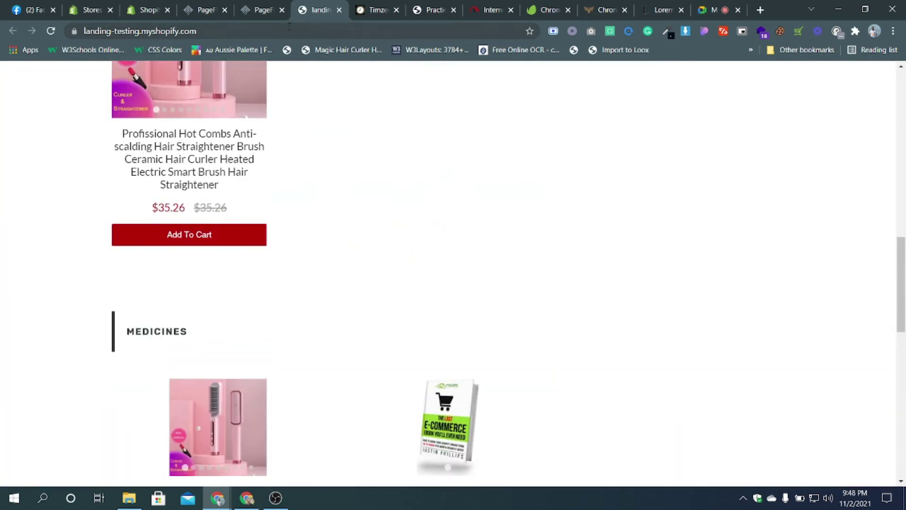
- Reload the live store page, check its sections again and return to the practice2 page in the PageFly editor
{"action": "left_click", "coordinate": [262, 10]}
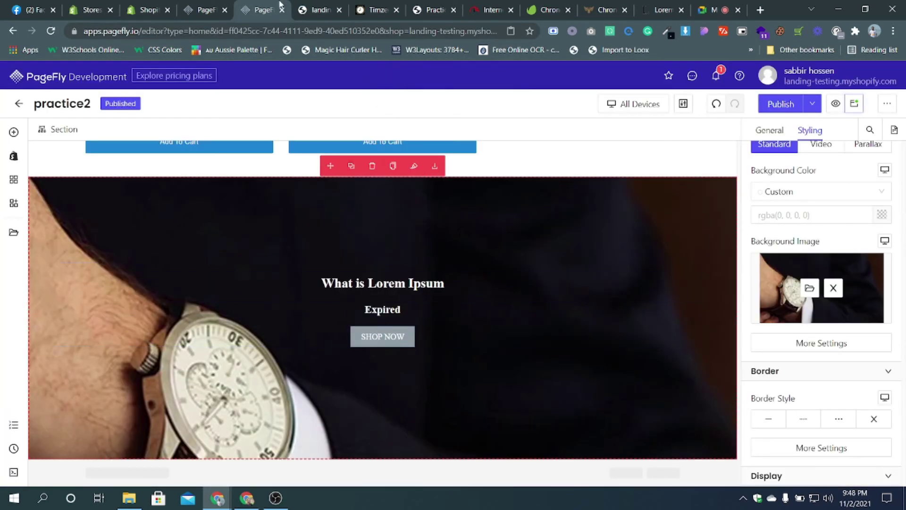
{"action": "left_click", "coordinate": [323, 11]}
{"action": "scroll", "coordinate": [583, 259], "scroll_direction": "up", "scroll_amount": 3}
{"action": "key", "text": "F5"}
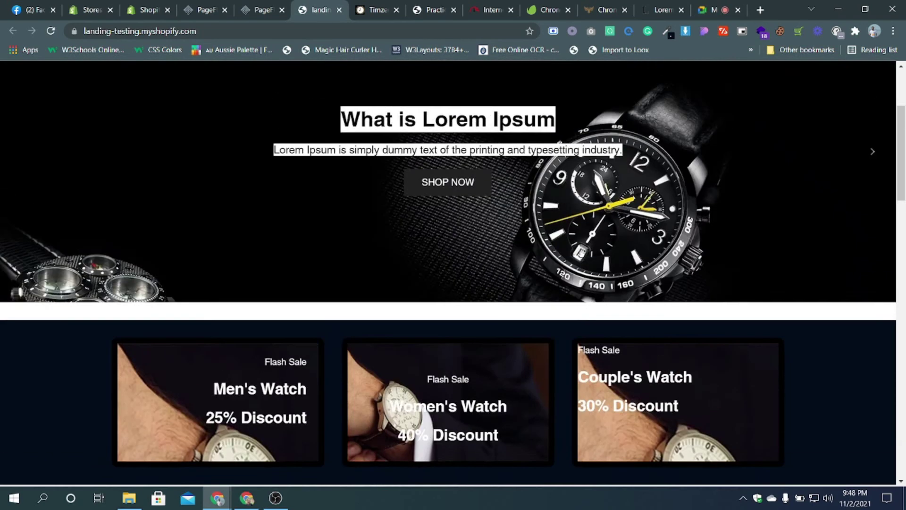
{"action": "scroll", "coordinate": [578, 260], "scroll_direction": "down", "scroll_amount": 8}
{"action": "scroll", "coordinate": [577, 260], "scroll_direction": "up", "scroll_amount": 8}
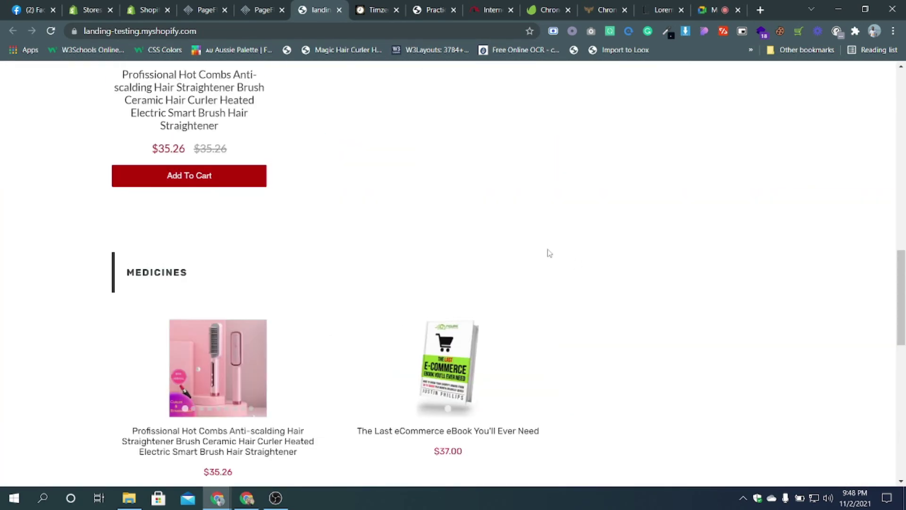
{"action": "scroll", "coordinate": [546, 250], "scroll_direction": "up", "scroll_amount": 5}
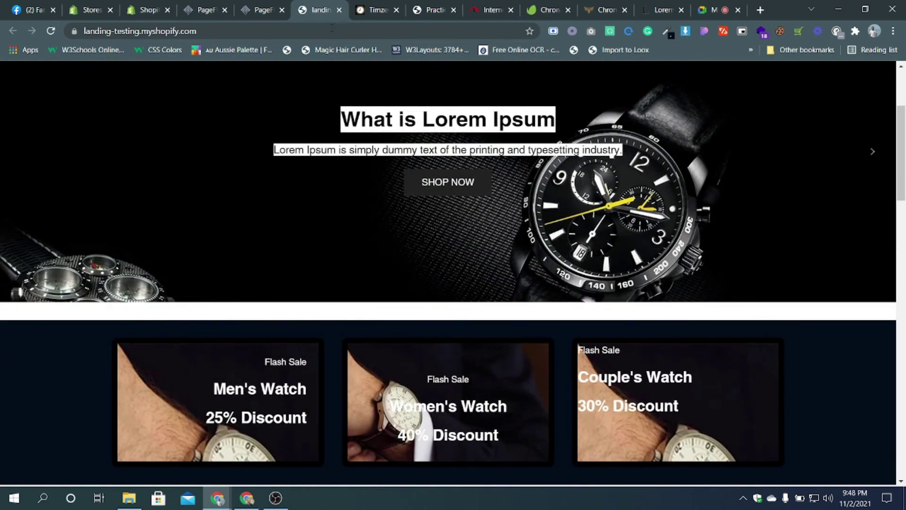
{"action": "left_click", "coordinate": [259, 6]}
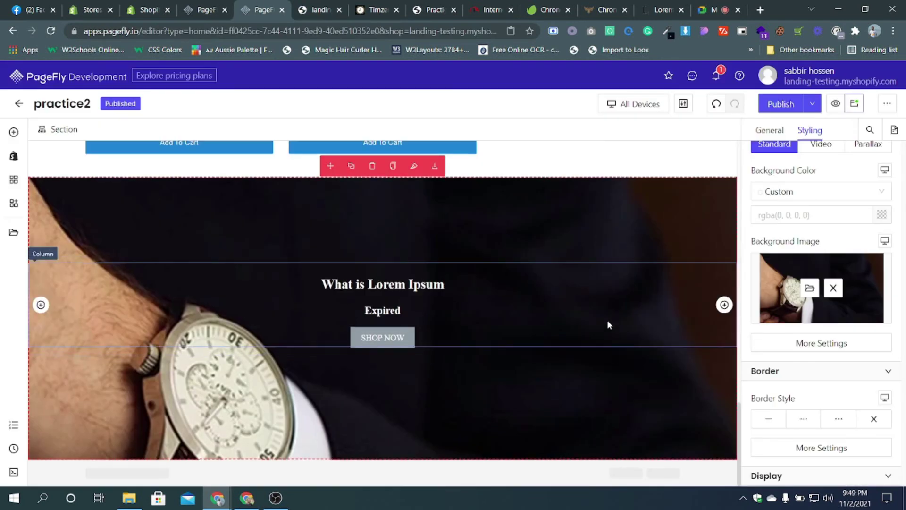
{"action": "scroll", "coordinate": [590, 326], "scroll_direction": "up", "scroll_amount": 1}
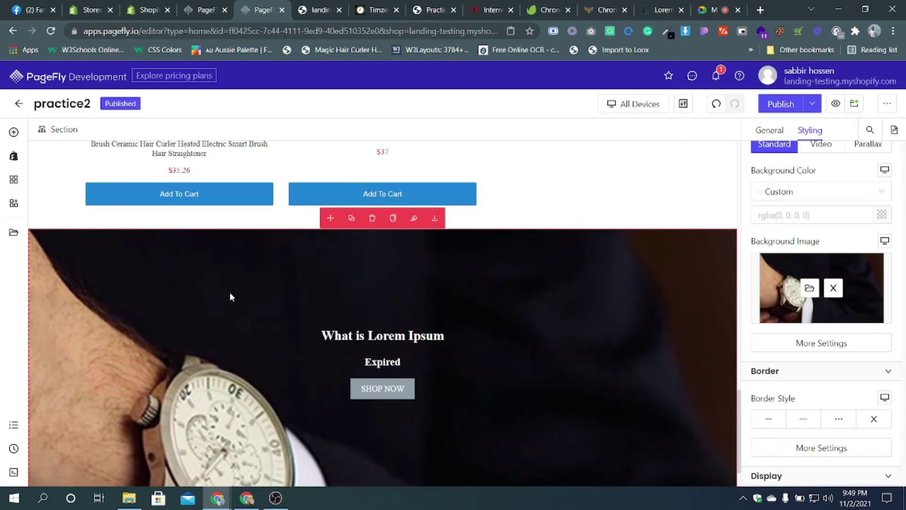
- Set the SHOP NOW banner section's bottom padding to 350 px, and save and publish the page
{"action": "scroll", "coordinate": [803, 204], "scroll_direction": "up", "scroll_amount": 2}
{"action": "scroll", "coordinate": [816, 219], "scroll_direction": "down", "scroll_amount": 6}
{"action": "left_click_drag", "start_coordinate": [822, 228], "coordinate": [795, 230]}
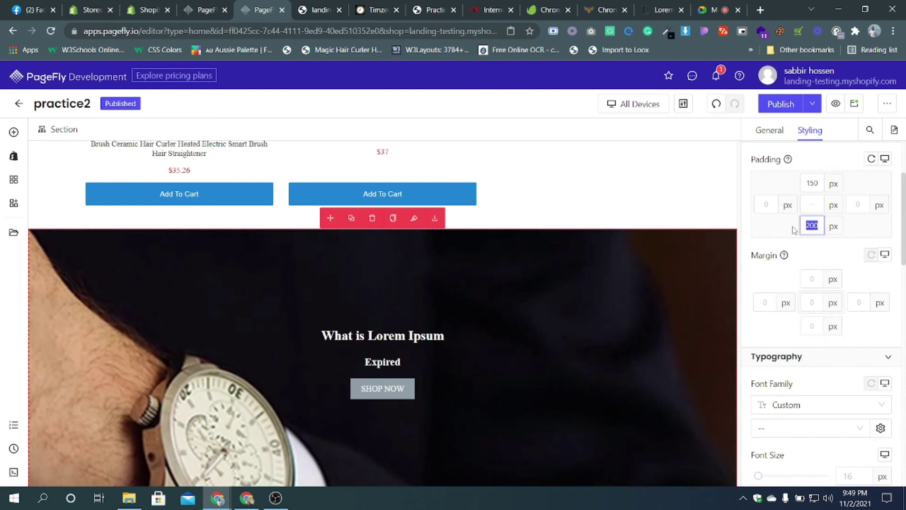
{"action": "type", "text": "250"}
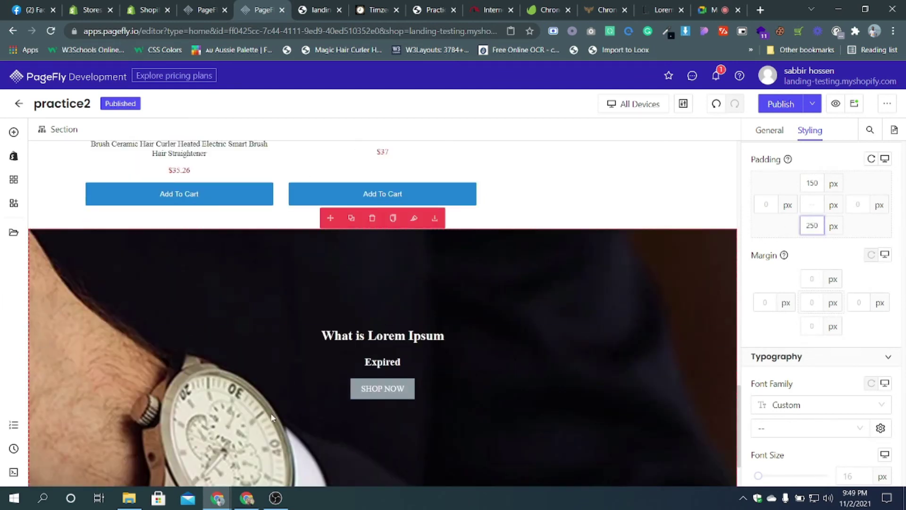
{"action": "scroll", "coordinate": [270, 416], "scroll_direction": "down", "scroll_amount": 2}
{"action": "key", "text": "BackSpace"}
{"action": "key", "text": "BackSpace"}
{"action": "key", "text": "BackSpace"}
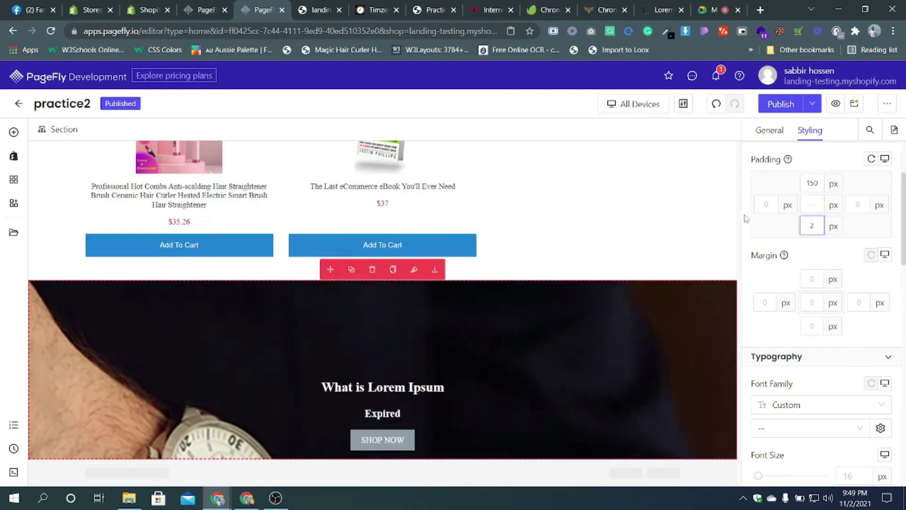
{"action": "type", "text": "30"}
{"action": "key", "text": "BackSpace"}
{"action": "type", "text": "50"}
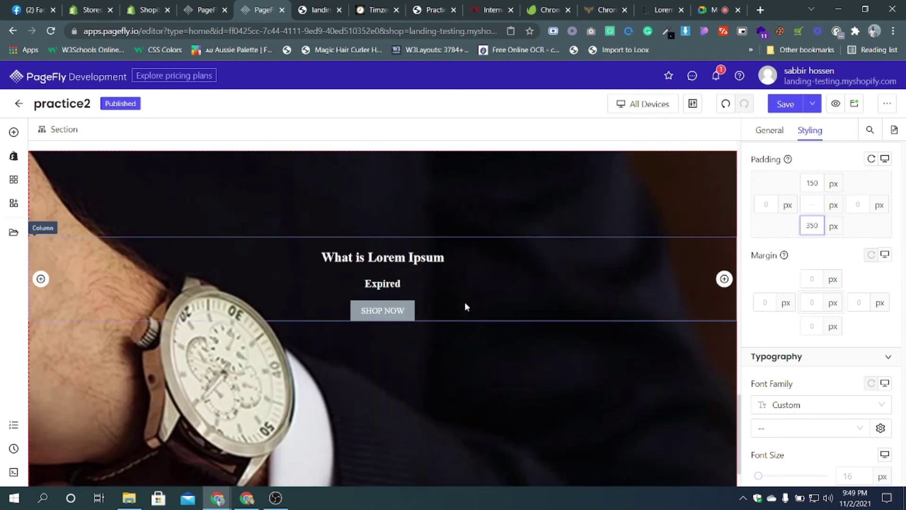
{"action": "left_click", "coordinate": [813, 104]}
{"action": "left_click", "coordinate": [793, 127]}
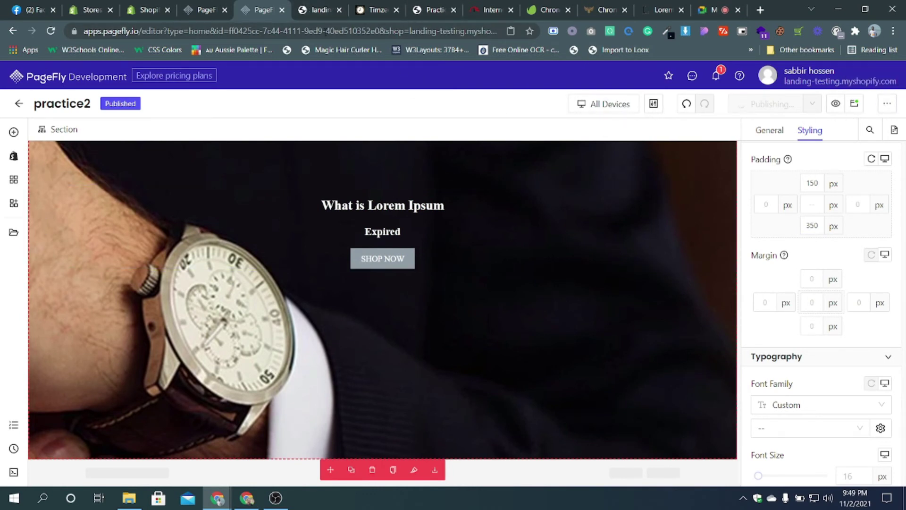
- Reload the live store page, hide the theme preview bar and examine the watch banner down to the footer
{"action": "left_click", "coordinate": [316, 9]}
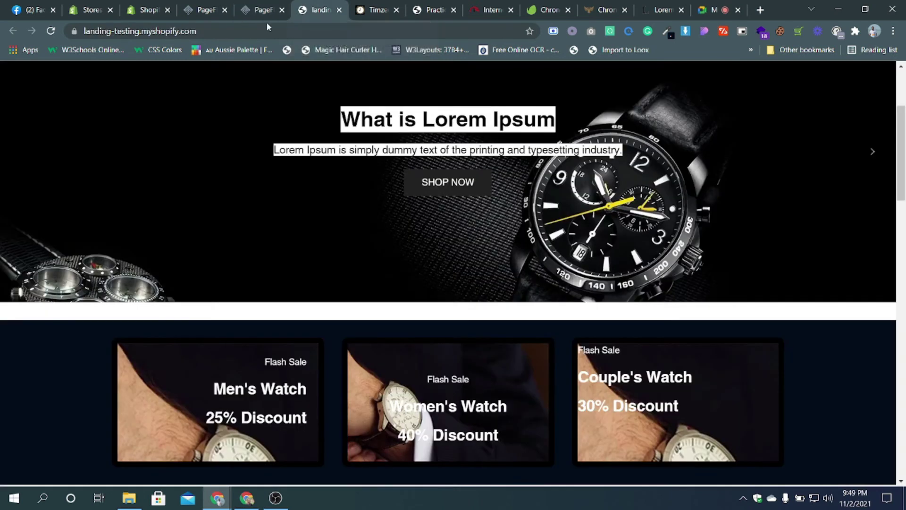
{"action": "left_click", "coordinate": [51, 32]}
{"action": "scroll", "coordinate": [441, 226], "scroll_direction": "down", "scroll_amount": 6}
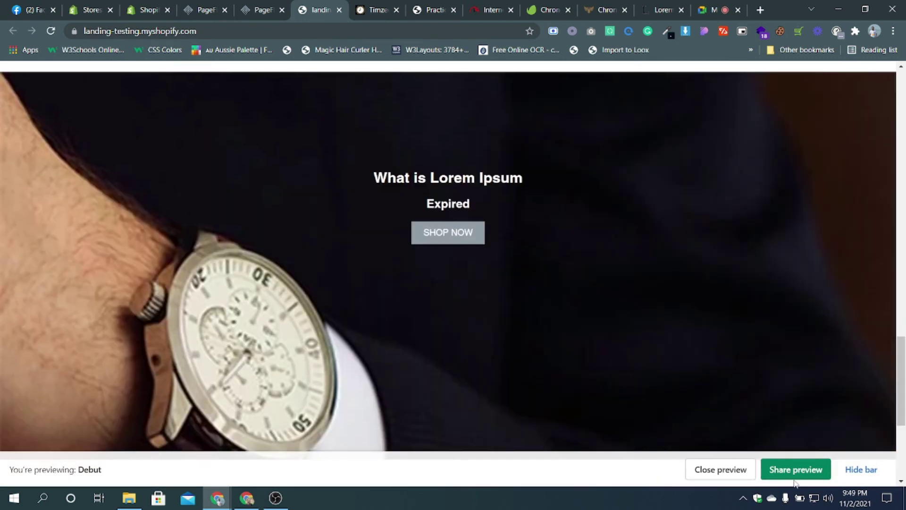
{"action": "left_click", "coordinate": [861, 469]}
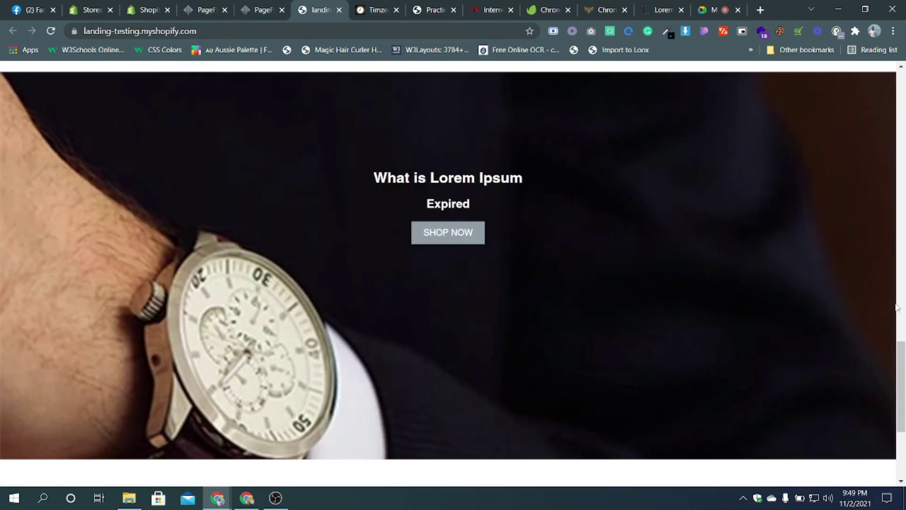
{"action": "left_click", "coordinate": [260, 10]}
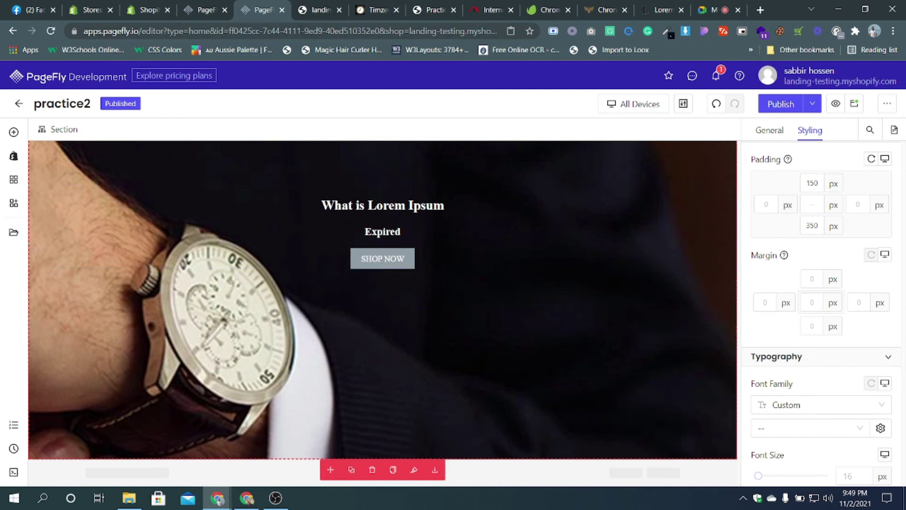
{"action": "left_click", "coordinate": [313, 13]}
{"action": "scroll", "coordinate": [366, 322], "scroll_direction": "down", "scroll_amount": 5}
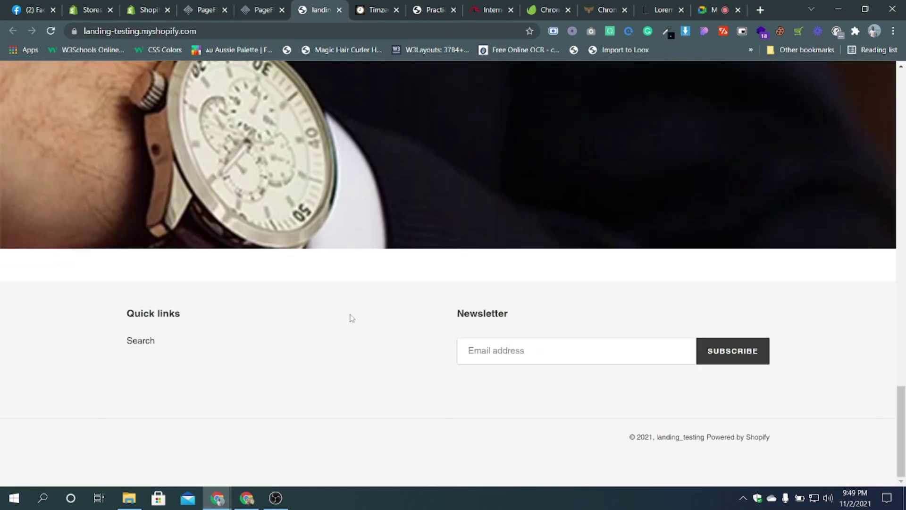
{"action": "scroll", "coordinate": [349, 318], "scroll_direction": "up", "scroll_amount": 3}
{"action": "scroll", "coordinate": [295, 329], "scroll_direction": "up", "scroll_amount": 3}
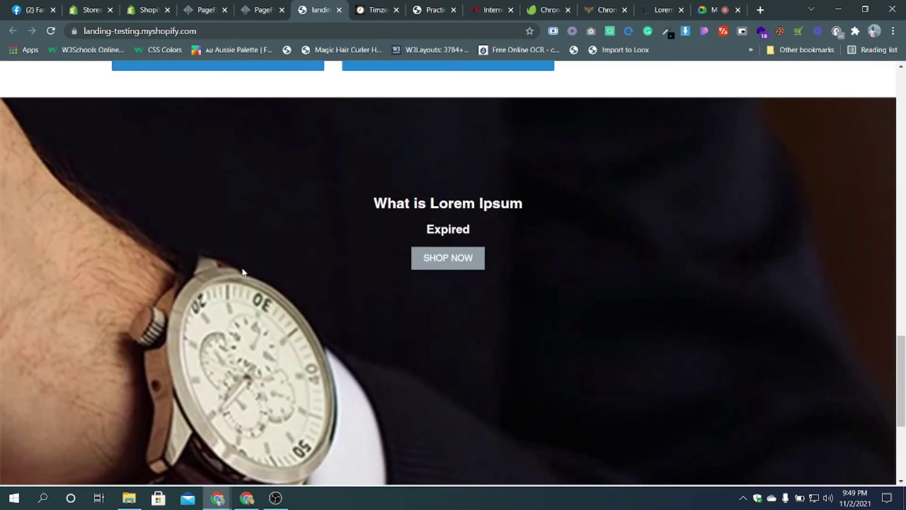
{"action": "scroll", "coordinate": [264, 250], "scroll_direction": "down", "scroll_amount": 3}
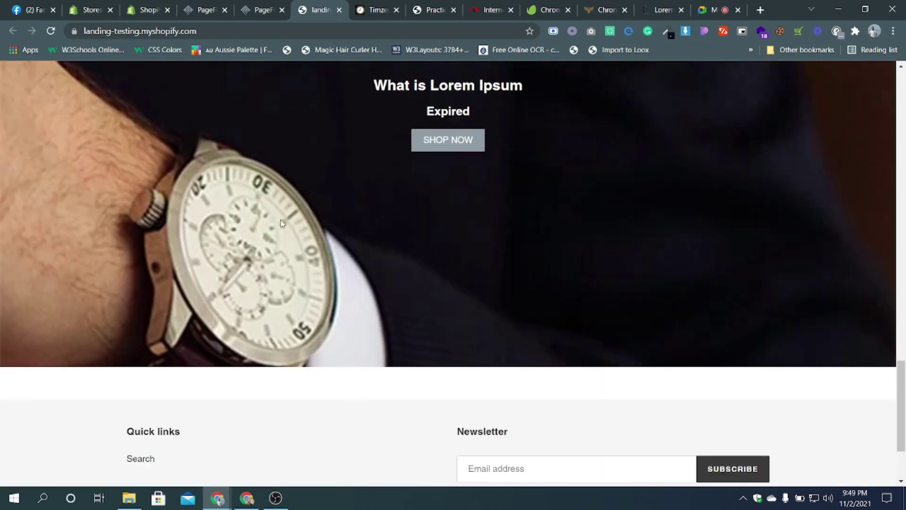
{"action": "scroll", "coordinate": [335, 330], "scroll_direction": "up", "scroll_amount": 3}
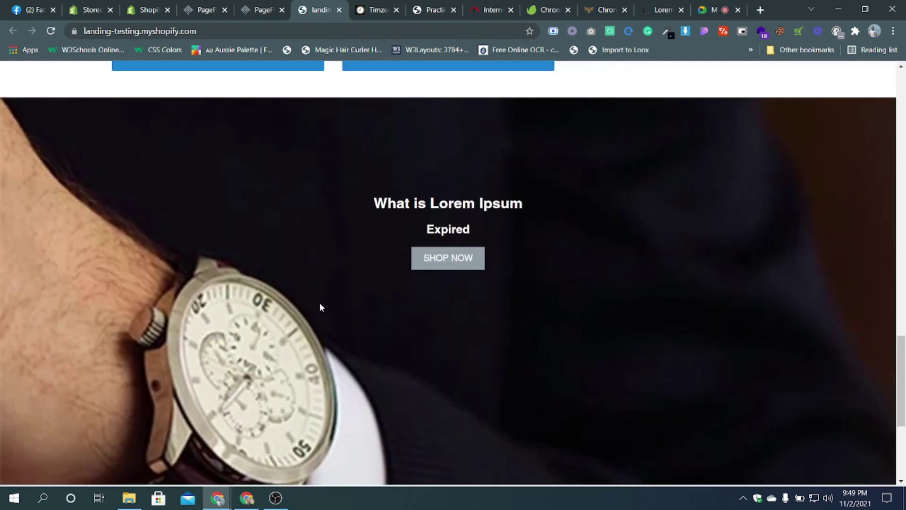
- In the PageFly editor, set the banner's background attachment to Scroll, and save and publish the page
{"action": "left_click", "coordinate": [259, 11]}
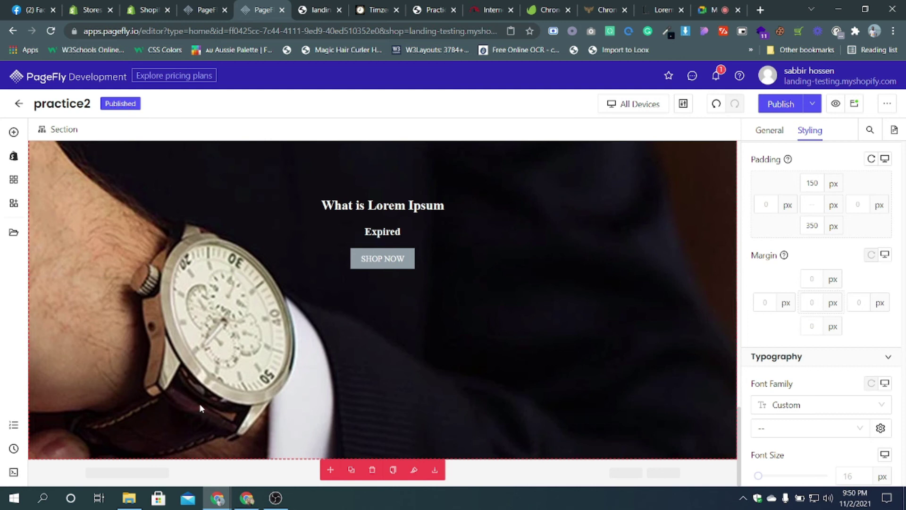
{"action": "scroll", "coordinate": [832, 373], "scroll_direction": "down", "scroll_amount": 10}
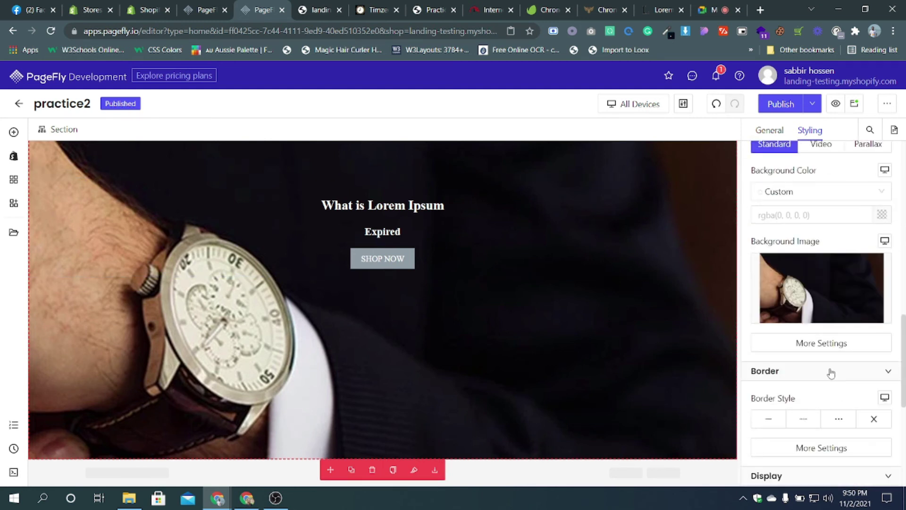
{"action": "left_click", "coordinate": [832, 349]}
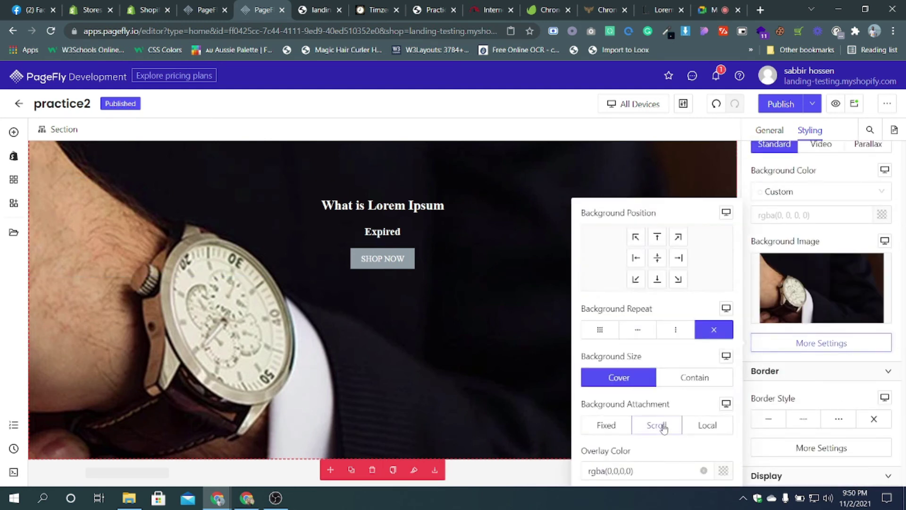
{"action": "left_click", "coordinate": [663, 426]}
{"action": "left_click", "coordinate": [813, 104]}
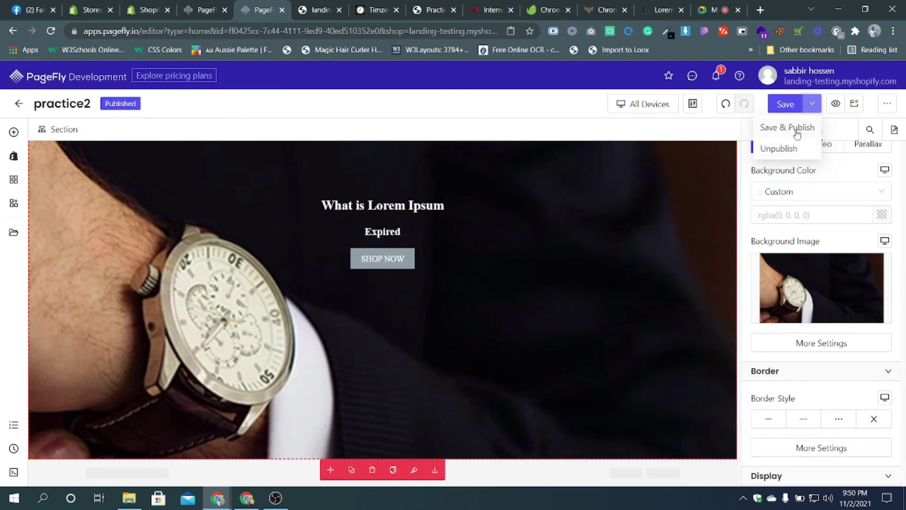
{"action": "left_click", "coordinate": [797, 132]}
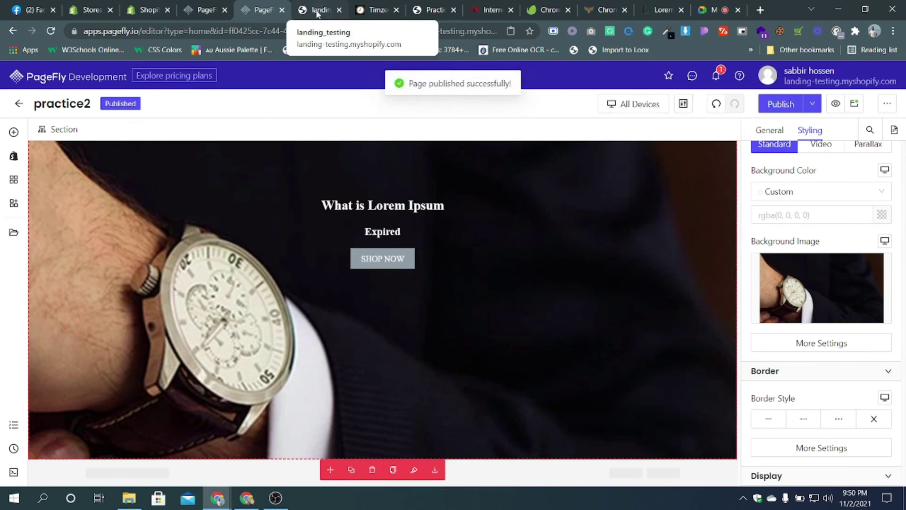
- Reload the live store page and check how the watch banner's background behaves while scrolling past it
{"action": "left_click", "coordinate": [317, 14]}
{"action": "left_click", "coordinate": [53, 31]}
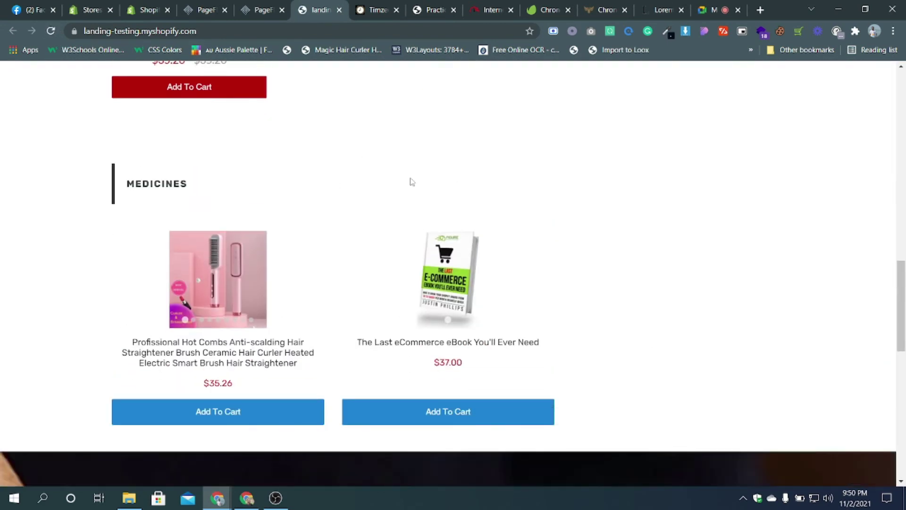
{"action": "scroll", "coordinate": [410, 181], "scroll_direction": "down", "scroll_amount": 10}
{"action": "scroll", "coordinate": [408, 187], "scroll_direction": "down", "scroll_amount": 3}
{"action": "scroll", "coordinate": [408, 187], "scroll_direction": "up", "scroll_amount": 3}
{"action": "scroll", "coordinate": [408, 187], "scroll_direction": "down", "scroll_amount": 3}
{"action": "scroll", "coordinate": [331, 105], "scroll_direction": "up", "scroll_amount": 3}
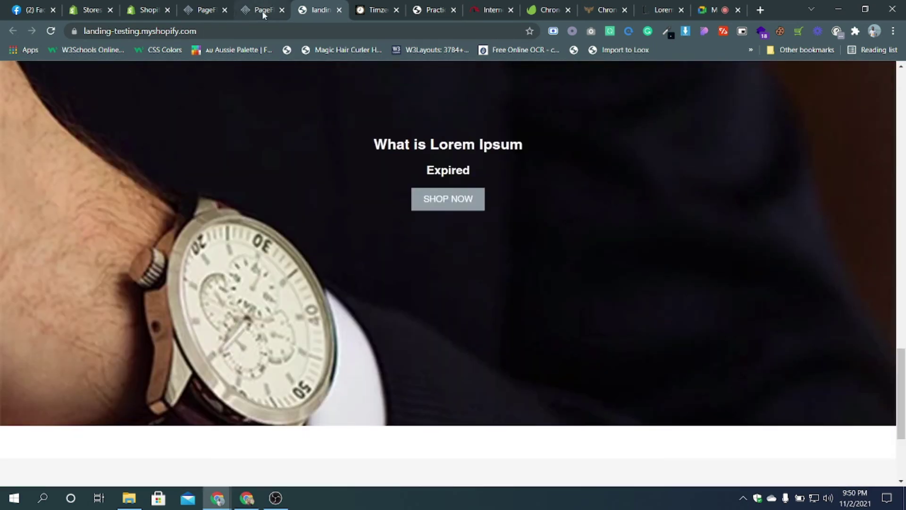
{"action": "left_click", "coordinate": [262, 10]}
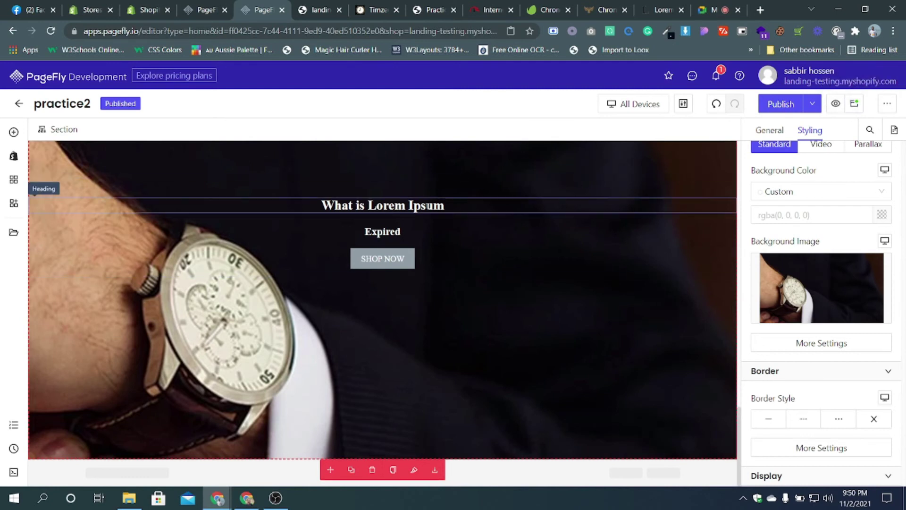
{"action": "left_click", "coordinate": [303, 6]}
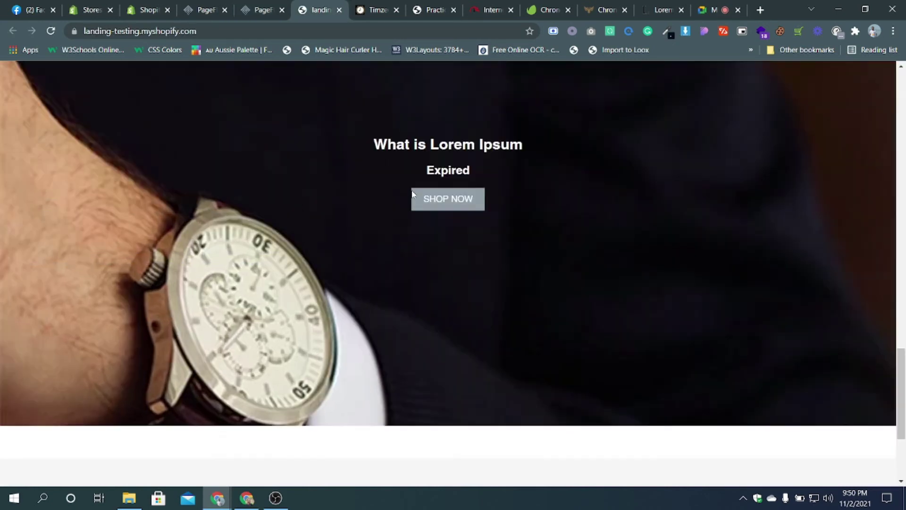
{"action": "scroll", "coordinate": [415, 191], "scroll_direction": "up", "scroll_amount": 3}
{"action": "scroll", "coordinate": [416, 191], "scroll_direction": "down", "scroll_amount": 5}
{"action": "scroll", "coordinate": [411, 180], "scroll_direction": "up", "scroll_amount": 8}
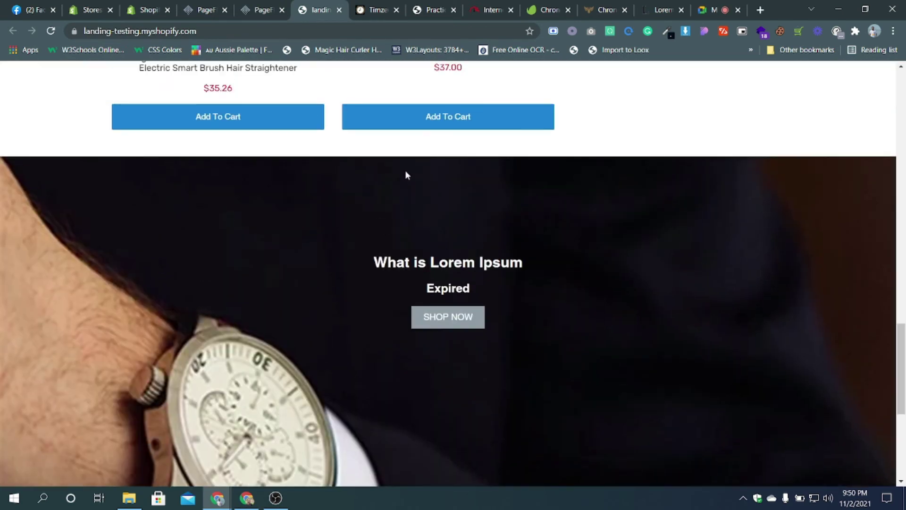
{"action": "scroll", "coordinate": [399, 159], "scroll_direction": "down", "scroll_amount": 3}
- Back in the PageFly editor, set the banner's background attachment to Fixed, and save and publish the page
{"action": "left_click", "coordinate": [264, 10]}
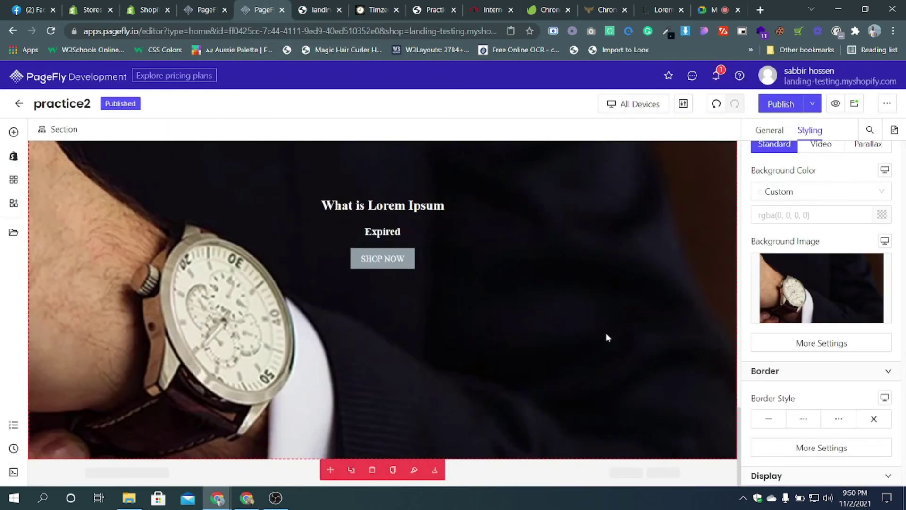
{"action": "scroll", "coordinate": [802, 387], "scroll_direction": "down", "scroll_amount": 4}
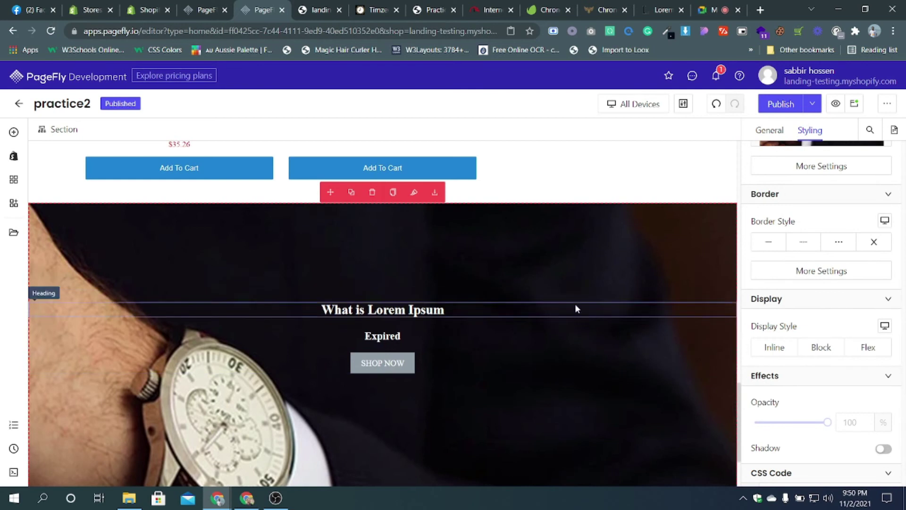
{"action": "scroll", "coordinate": [577, 308], "scroll_direction": "down", "scroll_amount": 2}
{"action": "scroll", "coordinate": [776, 250], "scroll_direction": "up", "scroll_amount": 3}
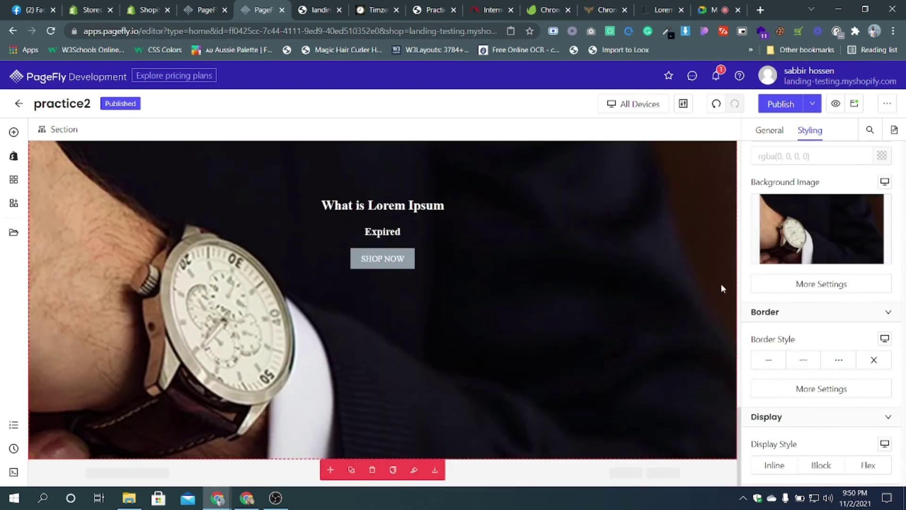
{"action": "left_click", "coordinate": [812, 293]}
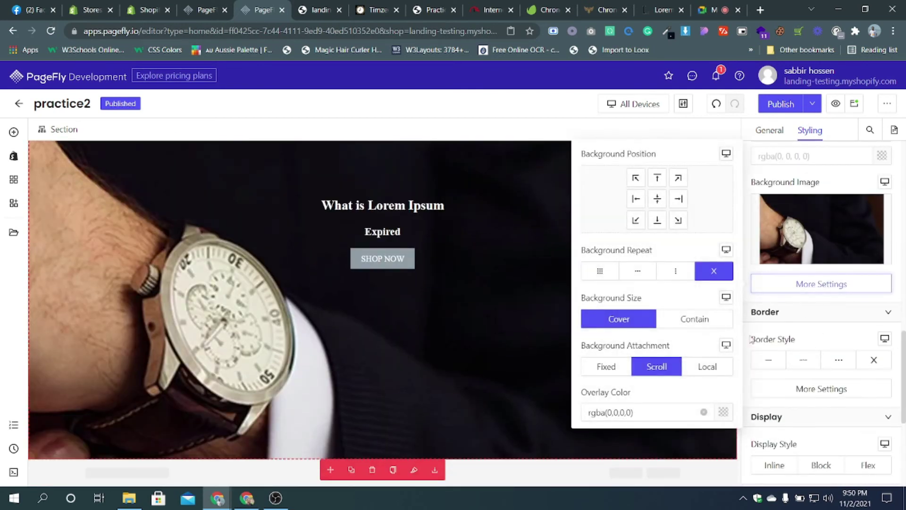
{"action": "left_click", "coordinate": [615, 368]}
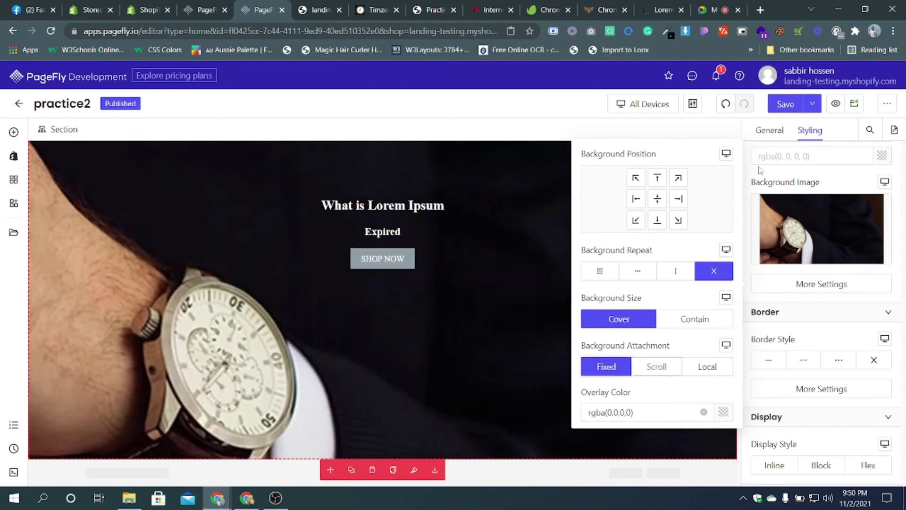
{"action": "left_click", "coordinate": [812, 105]}
{"action": "left_click", "coordinate": [793, 125]}
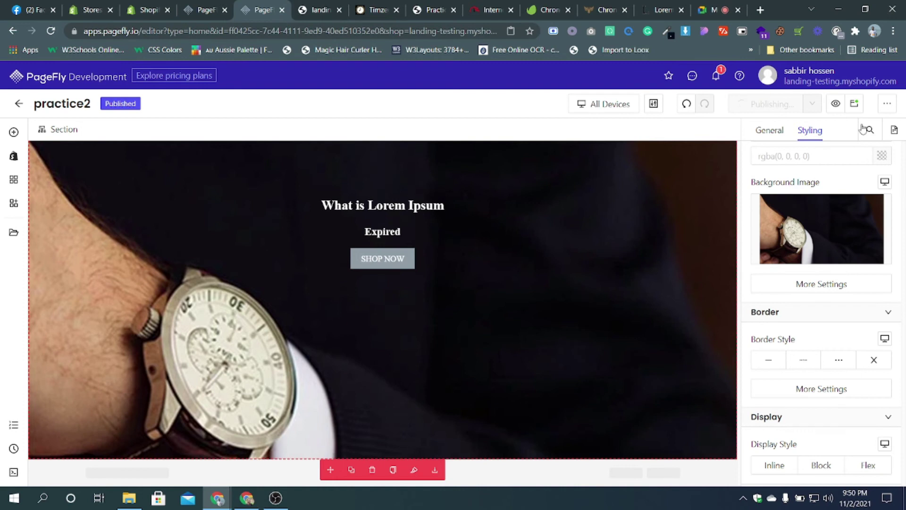
- Reload the live store page, hide the preview bar and examine the banner's fixed background between the MEDICINES products and the footer
{"action": "left_click", "coordinate": [314, 14]}
{"action": "left_click", "coordinate": [51, 31]}
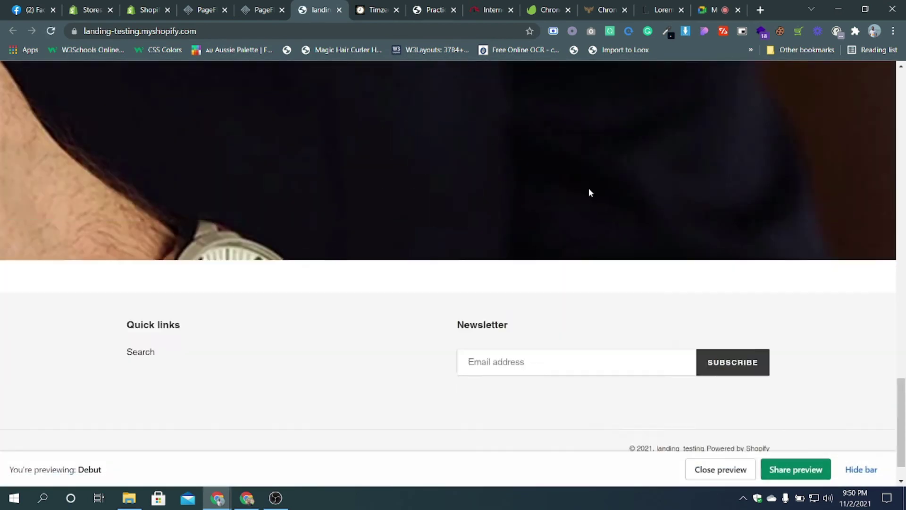
{"action": "scroll", "coordinate": [589, 189], "scroll_direction": "up", "scroll_amount": 5}
{"action": "left_click", "coordinate": [851, 468]}
{"action": "scroll", "coordinate": [569, 230], "scroll_direction": "down", "scroll_amount": 3}
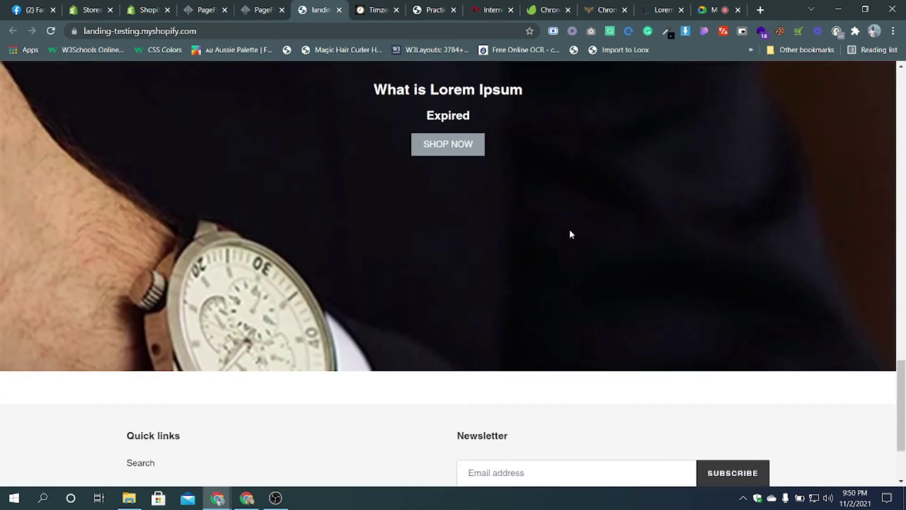
{"action": "scroll", "coordinate": [569, 231], "scroll_direction": "up", "scroll_amount": 4}
{"action": "scroll", "coordinate": [543, 222], "scroll_direction": "down", "scroll_amount": 2}
{"action": "scroll", "coordinate": [362, 245], "scroll_direction": "up", "scroll_amount": 1}
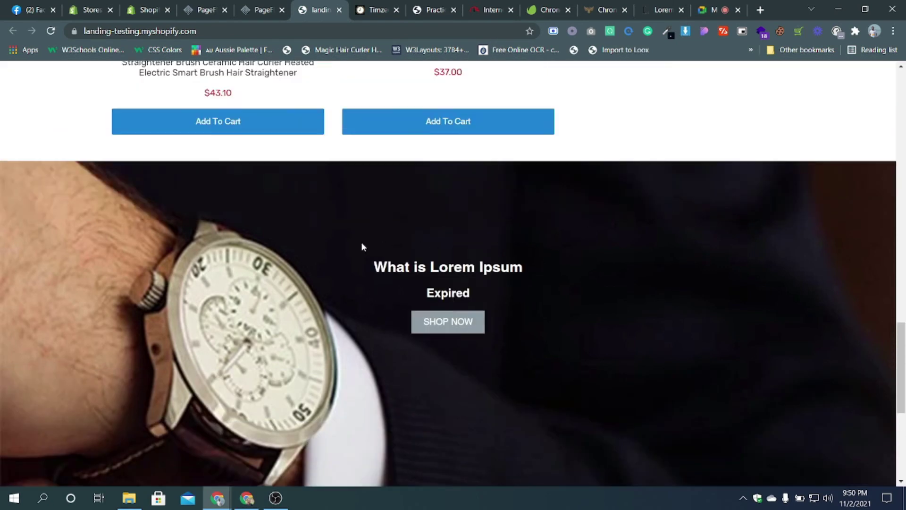
{"action": "scroll", "coordinate": [543, 255], "scroll_direction": "down", "scroll_amount": 4}
{"action": "scroll", "coordinate": [532, 256], "scroll_direction": "up", "scroll_amount": 5}
{"action": "scroll", "coordinate": [286, 226], "scroll_direction": "down", "scroll_amount": 6}
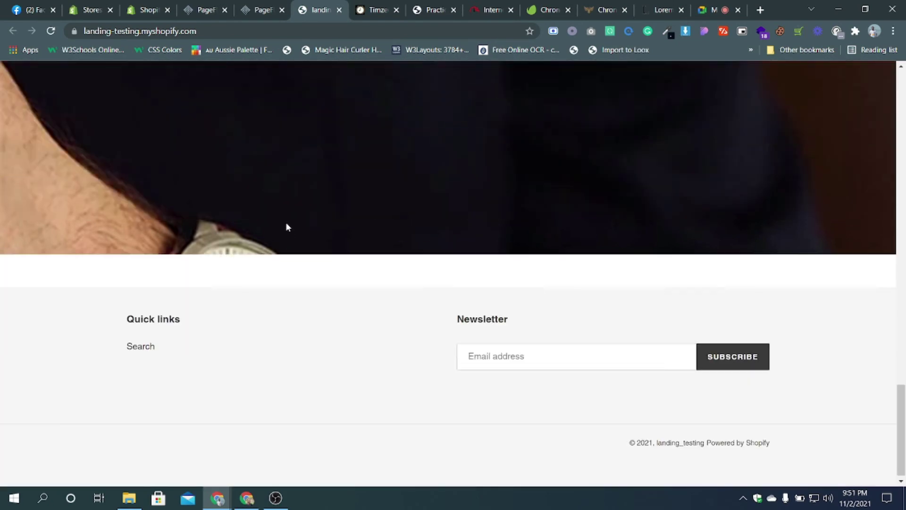
{"action": "scroll", "coordinate": [286, 227], "scroll_direction": "up", "scroll_amount": 5}
{"action": "scroll", "coordinate": [288, 227], "scroll_direction": "down", "scroll_amount": 2}
{"action": "scroll", "coordinate": [296, 227], "scroll_direction": "up", "scroll_amount": 1}
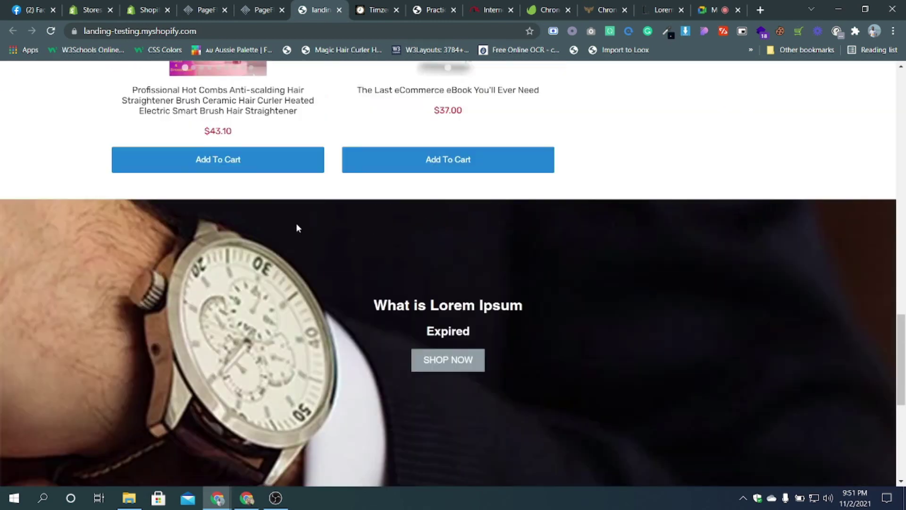
{"action": "scroll", "coordinate": [296, 227], "scroll_direction": "down", "scroll_amount": 6}
{"action": "scroll", "coordinate": [295, 228], "scroll_direction": "up", "scroll_amount": 8}
{"action": "scroll", "coordinate": [292, 229], "scroll_direction": "down", "scroll_amount": 9}
{"action": "scroll", "coordinate": [291, 231], "scroll_direction": "up", "scroll_amount": 9}
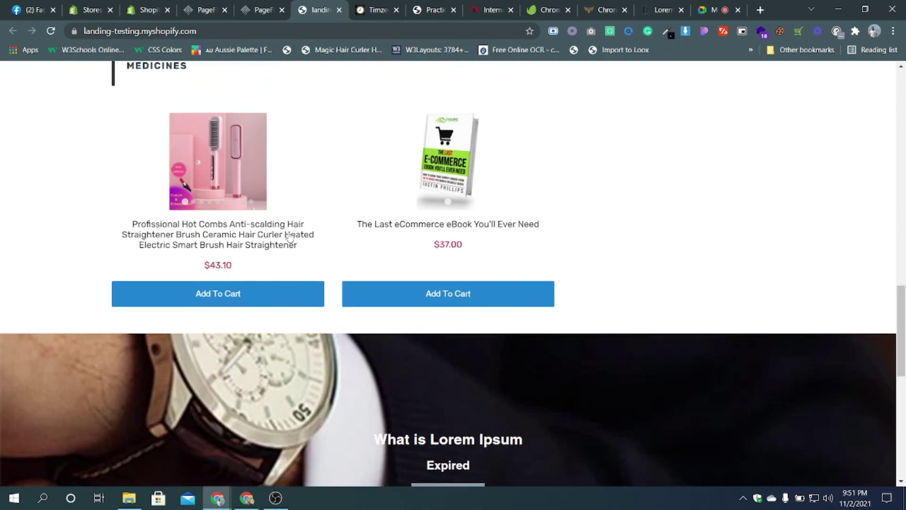
- Compare how the watch banner's fixed background scrolls on the live store page with the Most wanted of the year banner on the Timzee demo
{"action": "scroll", "coordinate": [290, 236], "scroll_direction": "down", "scroll_amount": 7}
{"action": "scroll", "coordinate": [300, 239], "scroll_direction": "up", "scroll_amount": 3}
{"action": "scroll", "coordinate": [300, 245], "scroll_direction": "down", "scroll_amount": 2}
{"action": "scroll", "coordinate": [298, 243], "scroll_direction": "up", "scroll_amount": 5}
{"action": "key", "text": "ctrl+shift+Tab"}
{"action": "scroll", "coordinate": [529, 282], "scroll_direction": "up", "scroll_amount": 4}
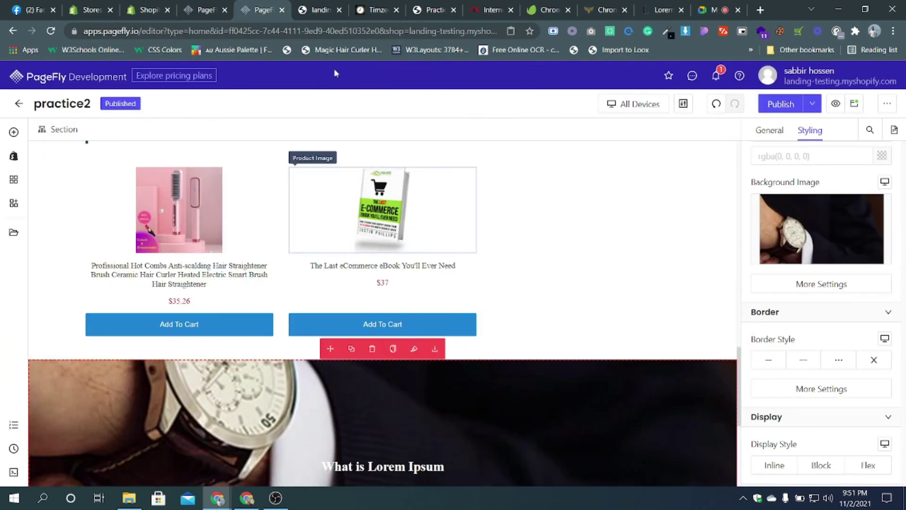
{"action": "left_click", "coordinate": [364, 16]}
{"action": "scroll", "coordinate": [461, 217], "scroll_direction": "down", "scroll_amount": 8}
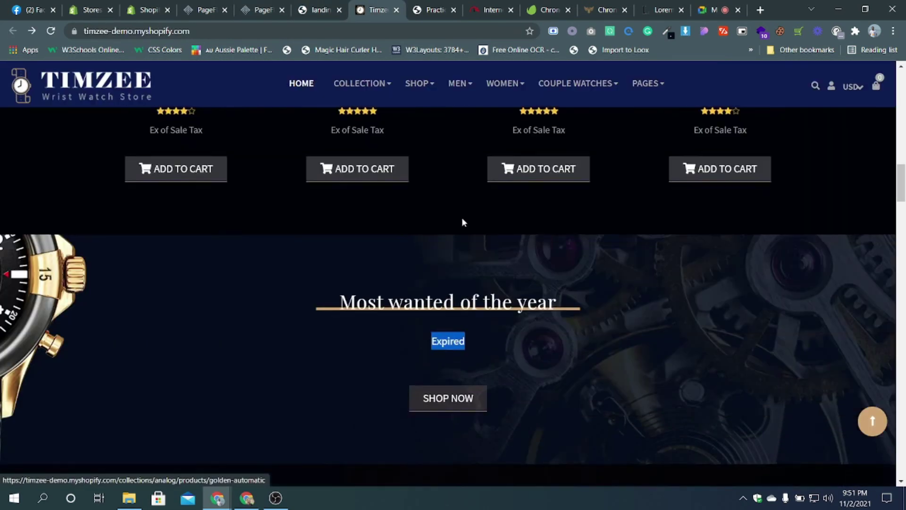
{"action": "scroll", "coordinate": [320, 248], "scroll_direction": "up", "scroll_amount": 4}
{"action": "scroll", "coordinate": [320, 254], "scroll_direction": "down", "scroll_amount": 7}
{"action": "scroll", "coordinate": [320, 255], "scroll_direction": "up", "scroll_amount": 6}
{"action": "scroll", "coordinate": [321, 253], "scroll_direction": "down", "scroll_amount": 5}
{"action": "scroll", "coordinate": [322, 253], "scroll_direction": "up", "scroll_amount": 4}
- Recheck the fixed banner background while scrolling on the live store page and in the PageFly editor
{"action": "left_click", "coordinate": [317, 15]}
{"action": "scroll", "coordinate": [403, 302], "scroll_direction": "down", "scroll_amount": 3}
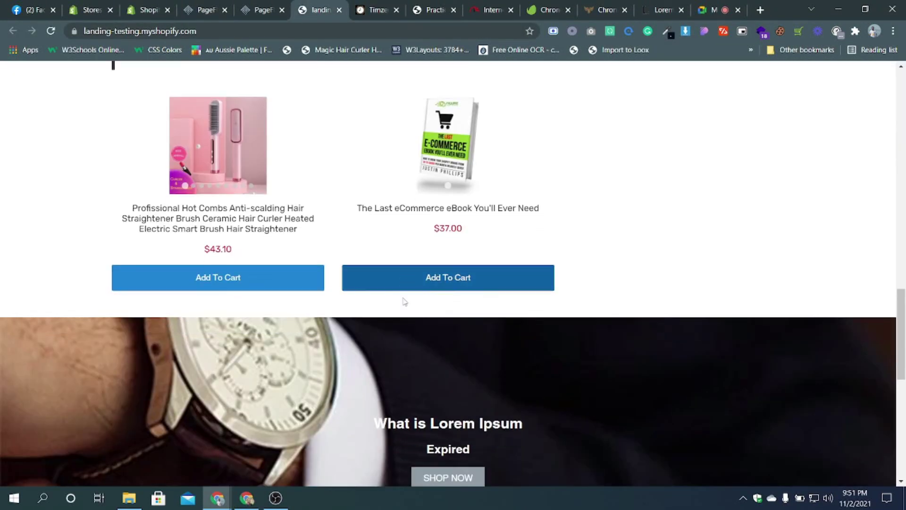
{"action": "scroll", "coordinate": [403, 301], "scroll_direction": "up", "scroll_amount": 2}
{"action": "scroll", "coordinate": [403, 302], "scroll_direction": "down", "scroll_amount": 2}
{"action": "scroll", "coordinate": [403, 302], "scroll_direction": "up", "scroll_amount": 2}
{"action": "scroll", "coordinate": [403, 302], "scroll_direction": "down", "scroll_amount": 2}
{"action": "scroll", "coordinate": [403, 302], "scroll_direction": "down", "scroll_amount": 1}
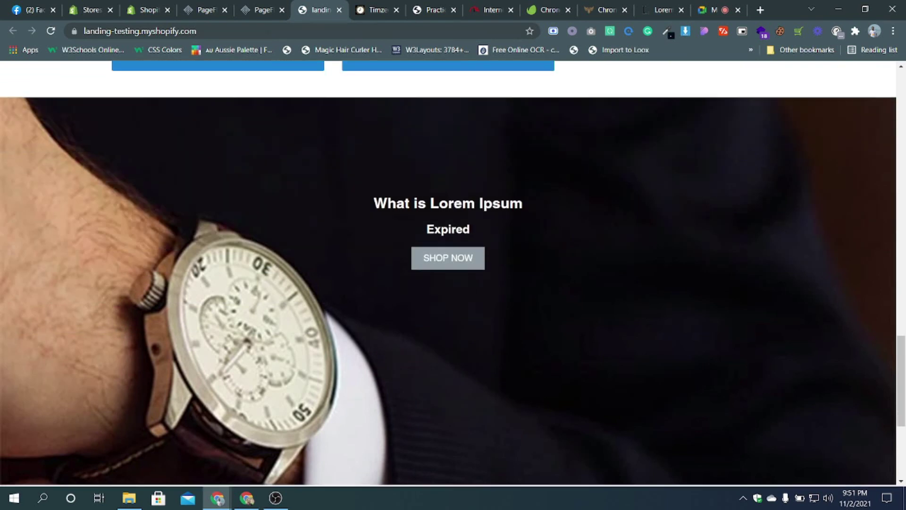
{"action": "left_click", "coordinate": [255, 9]}
{"action": "scroll", "coordinate": [412, 286], "scroll_direction": "down", "scroll_amount": 4}
{"action": "scroll", "coordinate": [496, 275], "scroll_direction": "up", "scroll_amount": 1}
{"action": "scroll", "coordinate": [505, 278], "scroll_direction": "down", "scroll_amount": 1}
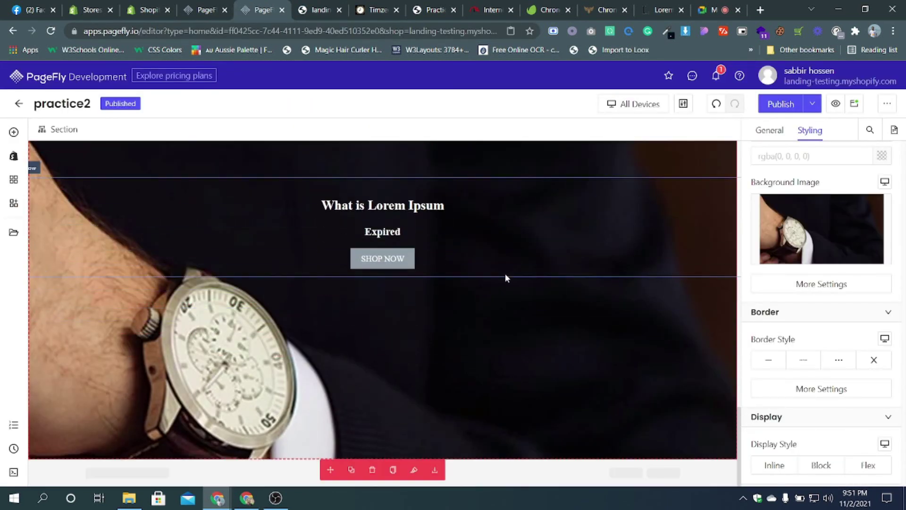
- Examine the Timzee demo's Roman or Numeral section against what follows the banner in the editor and on the live store page
{"action": "left_click", "coordinate": [353, 14]}
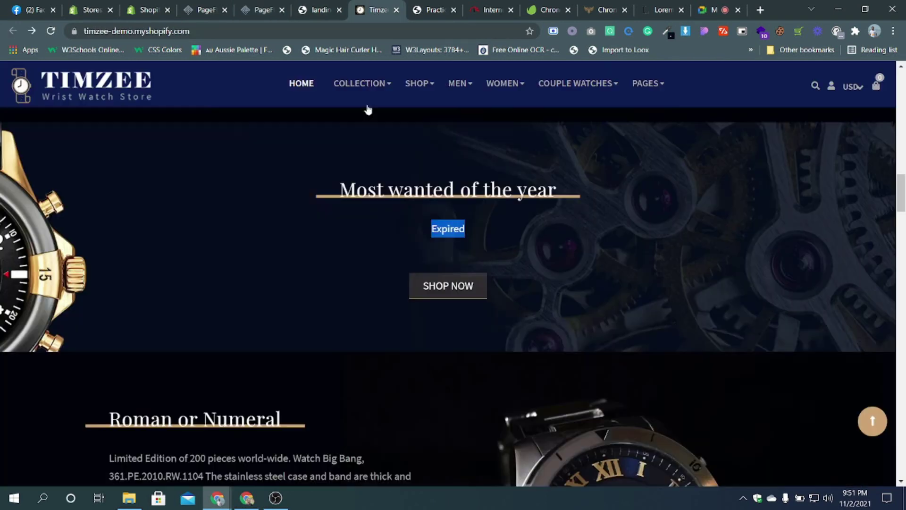
{"action": "scroll", "coordinate": [480, 310], "scroll_direction": "down", "scroll_amount": 5}
{"action": "scroll", "coordinate": [481, 310], "scroll_direction": "down", "scroll_amount": 3}
{"action": "scroll", "coordinate": [480, 311], "scroll_direction": "up", "scroll_amount": 3}
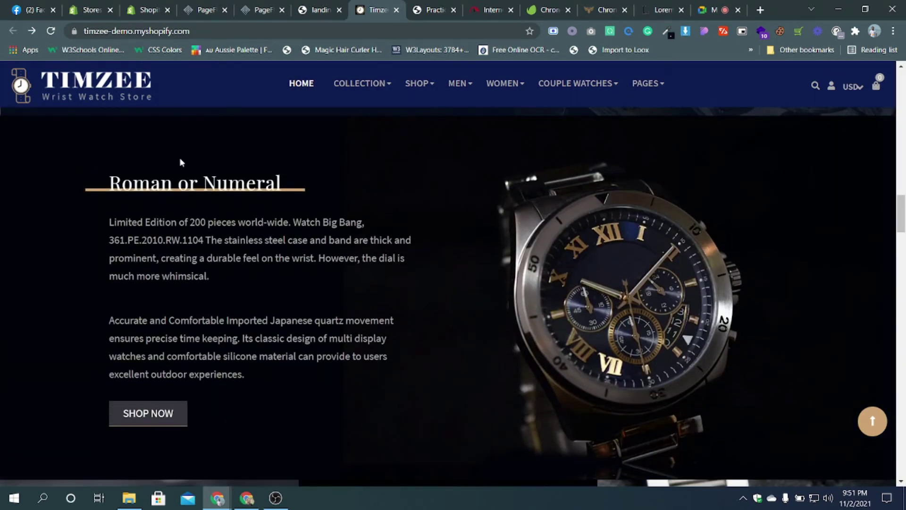
{"action": "left_click", "coordinate": [264, 9]}
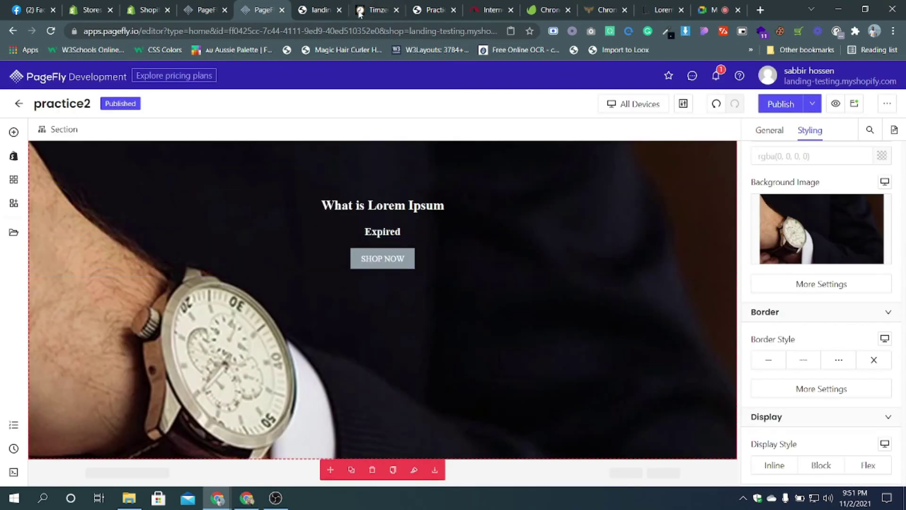
{"action": "left_click", "coordinate": [380, 6]}
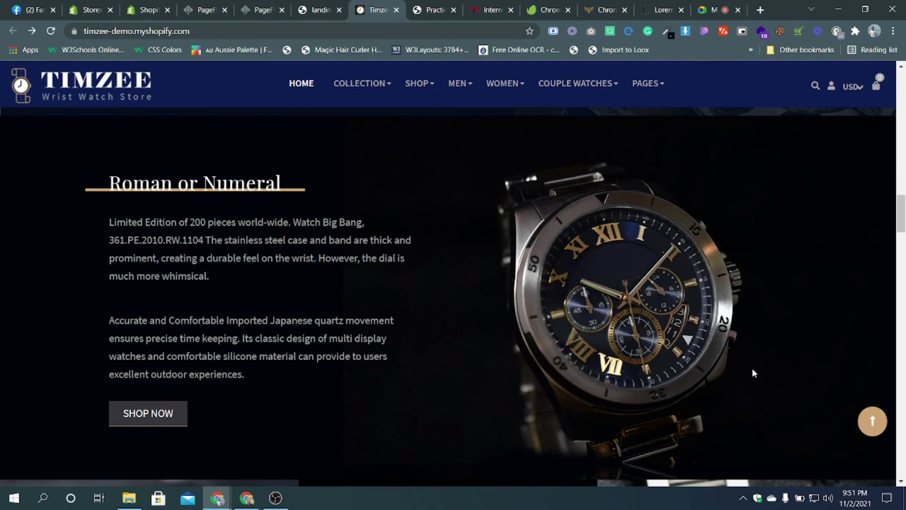
{"action": "left_click", "coordinate": [261, 5]}
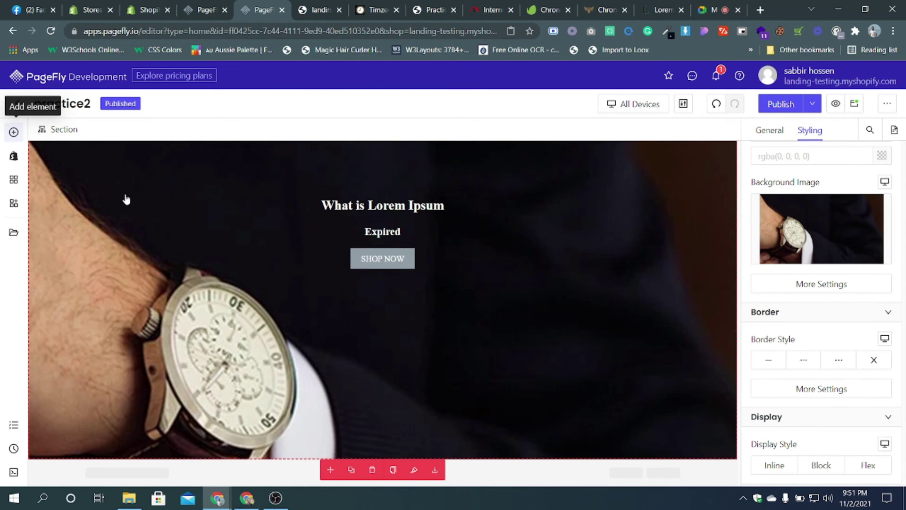
{"action": "left_click", "coordinate": [14, 133]}
{"action": "left_click", "coordinate": [316, 10]}
{"action": "scroll", "coordinate": [319, 334], "scroll_direction": "down", "scroll_amount": 5}
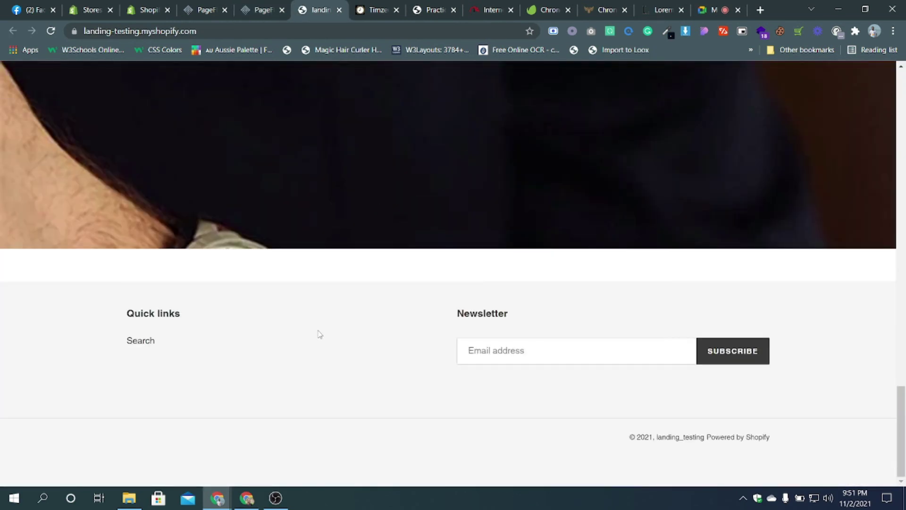
{"action": "left_click", "coordinate": [353, 10]}
{"action": "scroll", "coordinate": [499, 248], "scroll_direction": "down", "scroll_amount": 2}
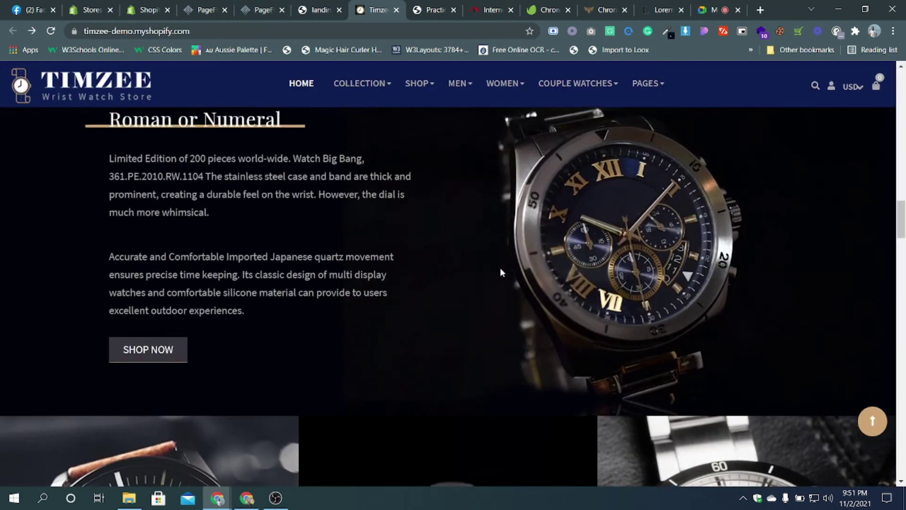
{"action": "scroll", "coordinate": [369, 248], "scroll_direction": "up", "scroll_amount": 2}
- In the PageFly editor, add a two-column 1/2 + 1/2 layout directly below the watch banner
{"action": "left_click", "coordinate": [245, 17]}
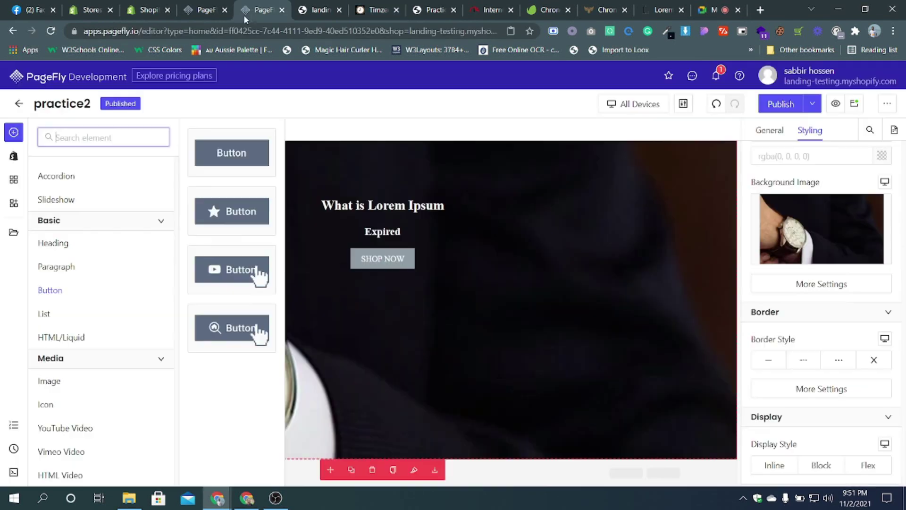
{"action": "left_click", "coordinate": [14, 133]}
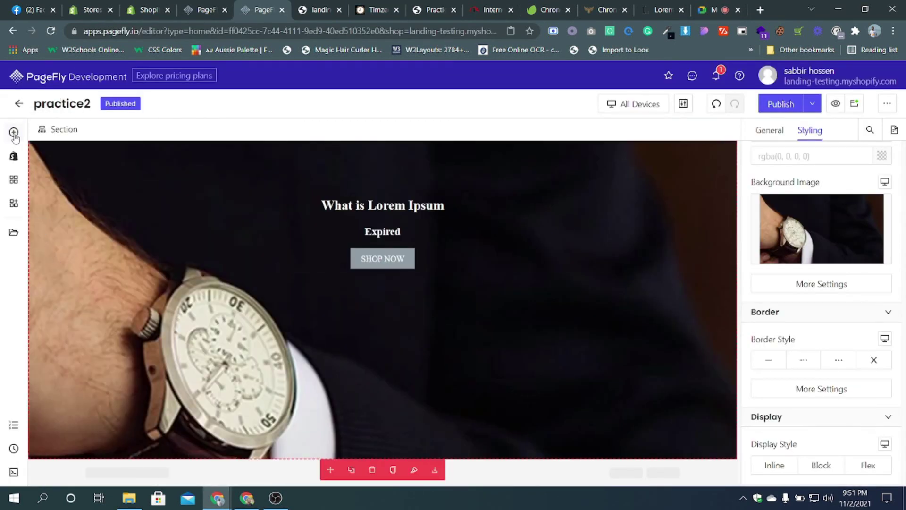
{"action": "scroll", "coordinate": [82, 198], "scroll_direction": "up", "scroll_amount": 3}
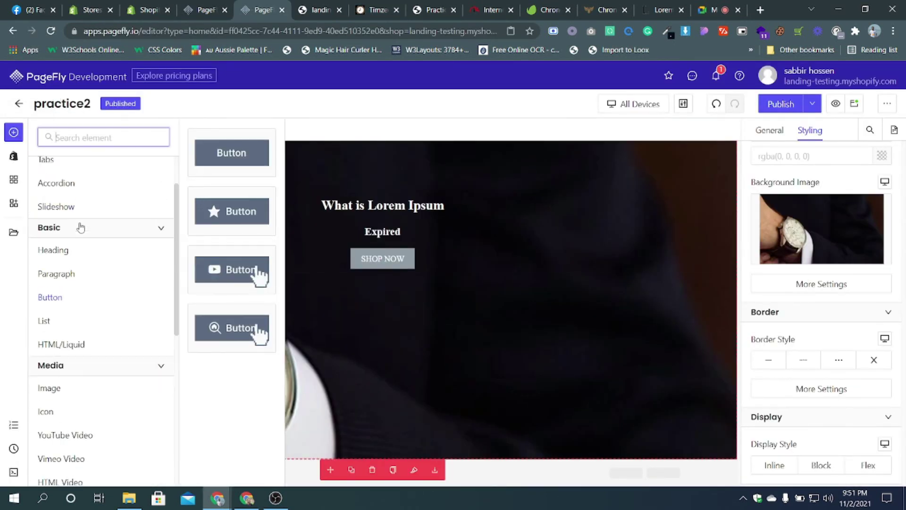
{"action": "mouse_move", "coordinate": [85, 190]}
{"action": "left_click_drag", "start_coordinate": [216, 211], "coordinate": [568, 463]}
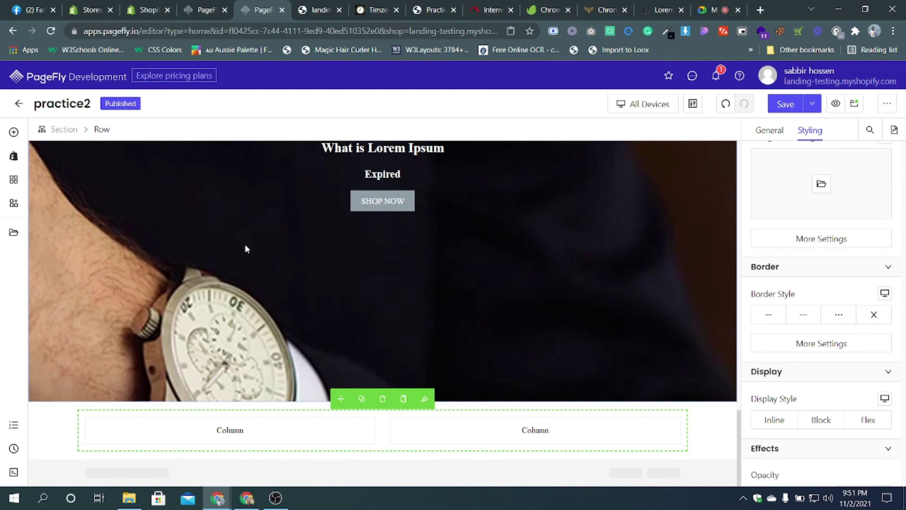
- Check the Roman or Numeral section on the Timzee demo, and add an image element to the right column of the new PageFly row
{"action": "left_click", "coordinate": [377, 10]}
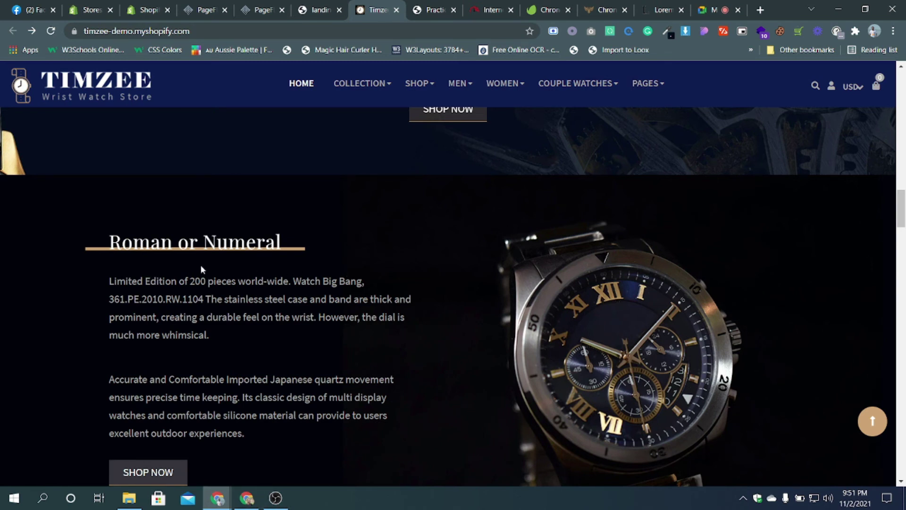
{"action": "scroll", "coordinate": [202, 270], "scroll_direction": "down", "scroll_amount": 1}
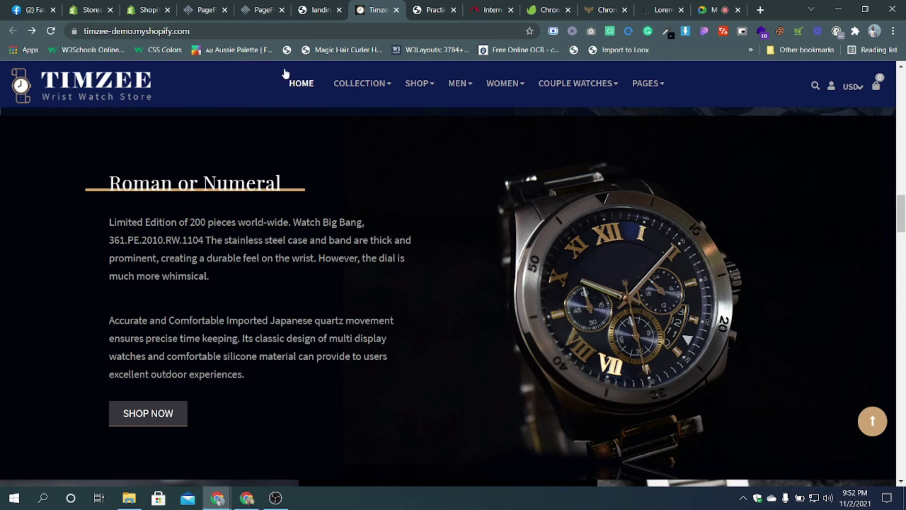
{"action": "left_click", "coordinate": [258, 10]}
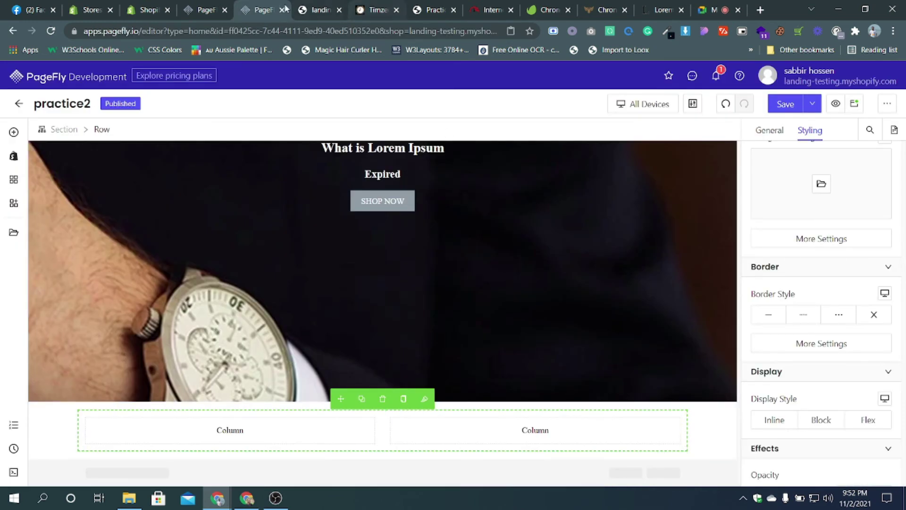
{"action": "left_click", "coordinate": [14, 132]}
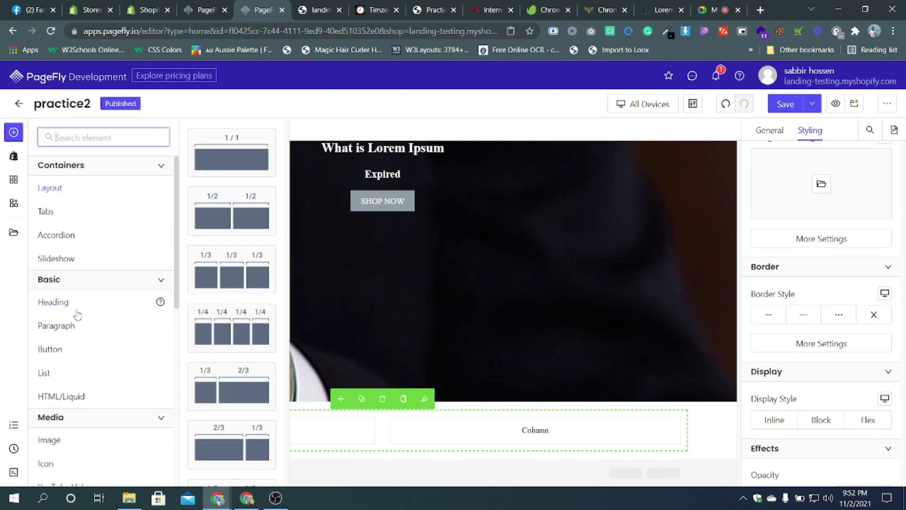
{"action": "mouse_move", "coordinate": [162, 431]}
{"action": "left_click_drag", "start_coordinate": [232, 153], "coordinate": [534, 430]}
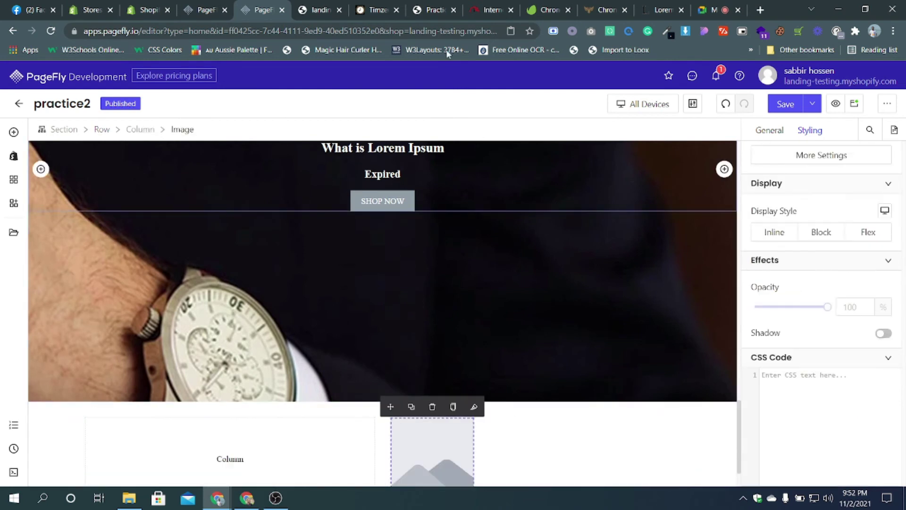
- On the Timzee demo, highlight the Roman or Numeral heading and its two description paragraphs
{"action": "left_click", "coordinate": [376, 12]}
{"action": "double_click", "coordinate": [278, 184]}
{"action": "left_click_drag", "start_coordinate": [106, 221], "coordinate": [266, 376]}
{"action": "left_click_drag", "start_coordinate": [306, 184], "coordinate": [133, 184]}
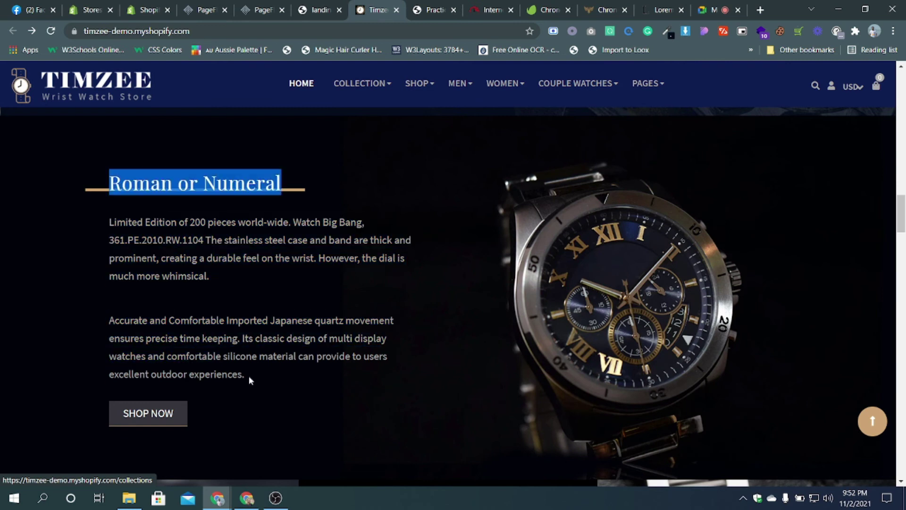
{"action": "left_click_drag", "start_coordinate": [250, 380], "coordinate": [109, 221]}
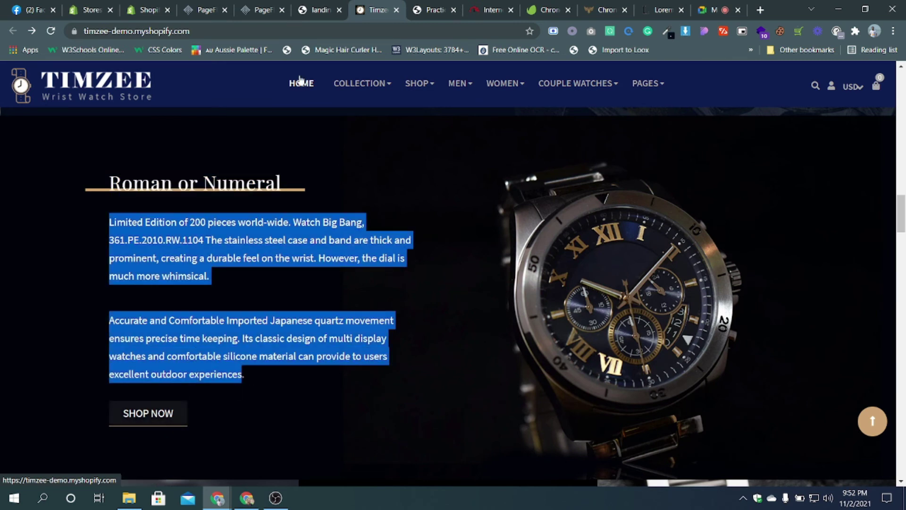
- Back in the PageFly editor, stack a heading, a paragraph and a button in the new row's left column
{"action": "left_click", "coordinate": [266, 17]}
{"action": "left_click", "coordinate": [14, 132]}
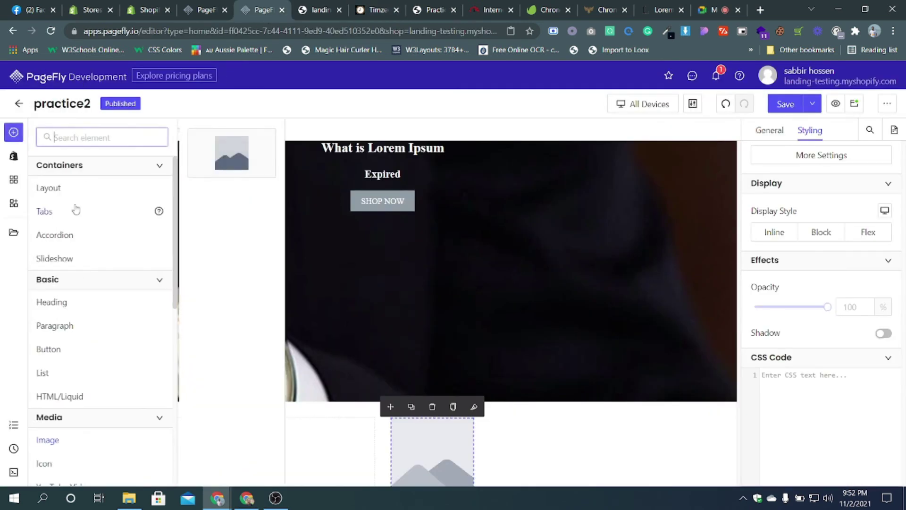
{"action": "left_click_drag", "start_coordinate": [344, 281], "coordinate": [242, 434]}
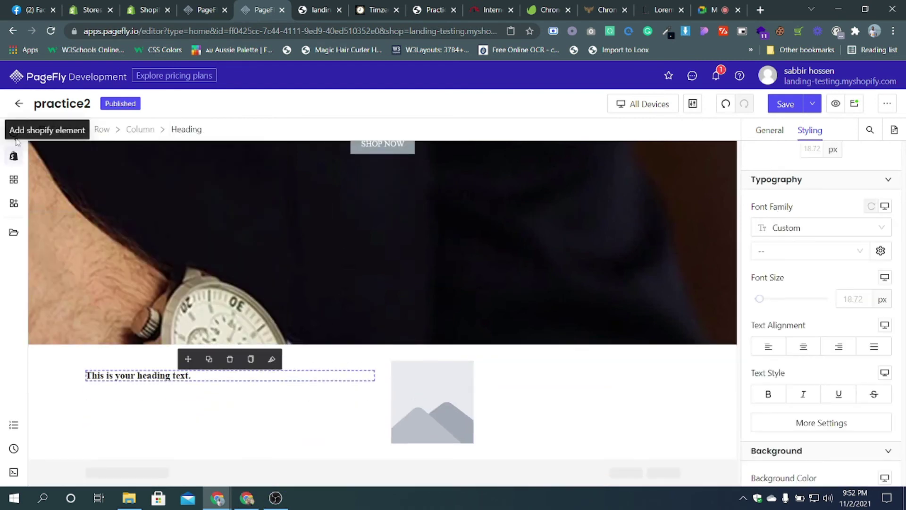
{"action": "left_click", "coordinate": [14, 131]}
{"action": "mouse_move", "coordinate": [56, 326]}
{"action": "left_click_drag", "start_coordinate": [296, 126], "coordinate": [211, 406]}
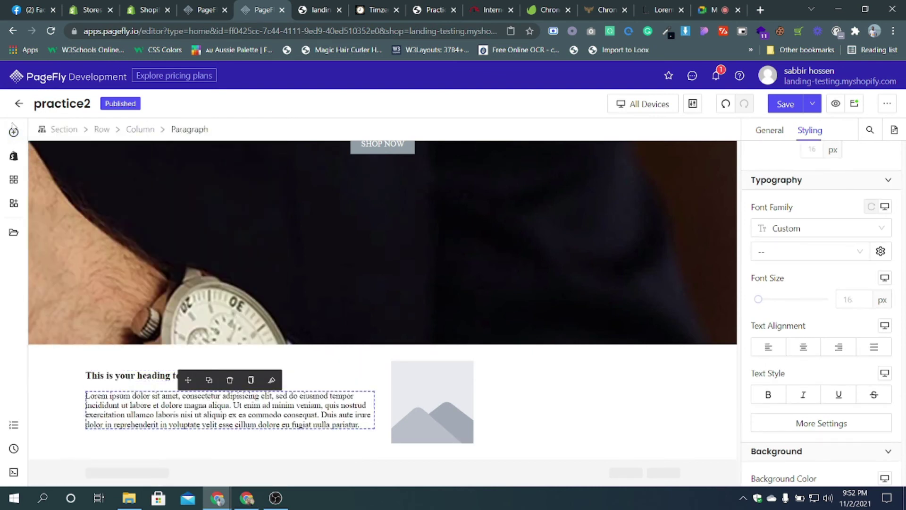
{"action": "left_click", "coordinate": [13, 130]}
{"action": "mouse_move", "coordinate": [82, 351]}
{"action": "left_click_drag", "start_coordinate": [222, 155], "coordinate": [203, 440]}
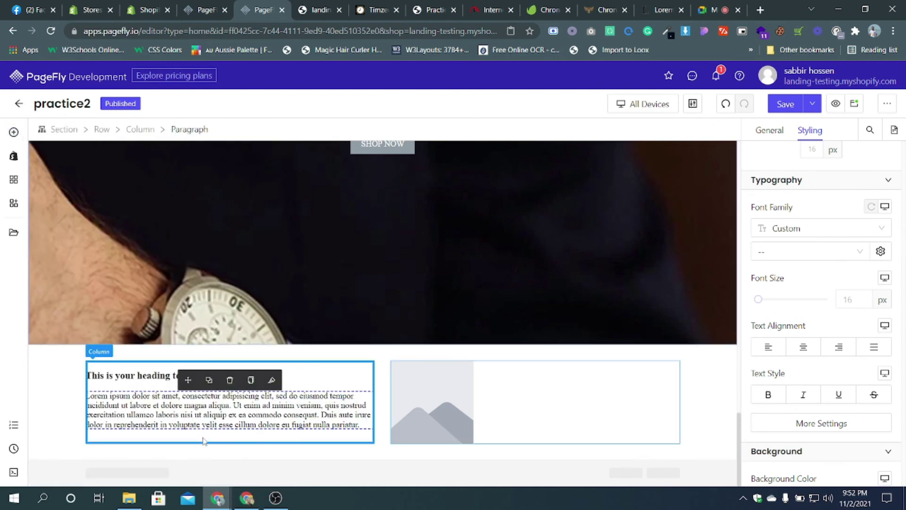
- Set the new heading's text to "Roman or Numeral"
{"action": "left_click", "coordinate": [158, 376]}
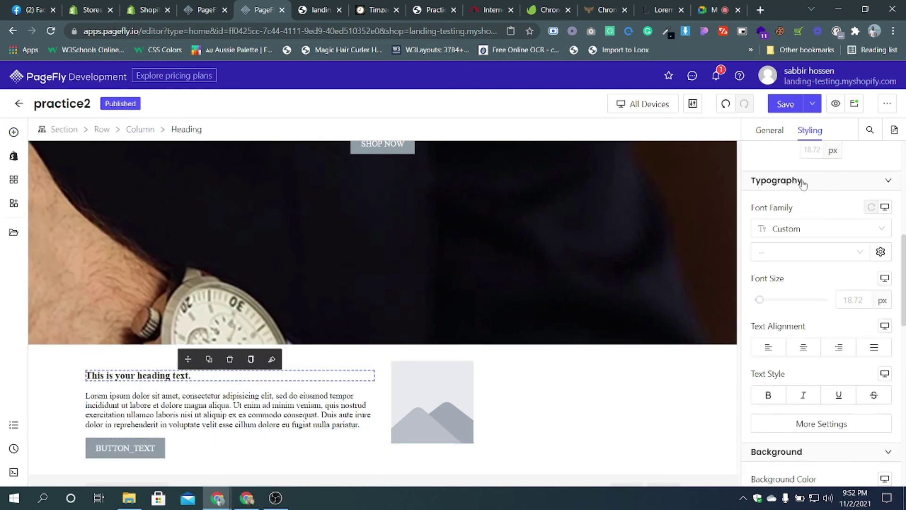
{"action": "left_click", "coordinate": [769, 131]}
{"action": "triple_click", "coordinate": [795, 236]}
{"action": "type", "text": "Roman or Numeral"}
- Replace the placeholder paragraph below the heading with both Roman or Numeral description paragraphs from the Timzee demo
{"action": "left_click", "coordinate": [316, 10]}
{"action": "left_click", "coordinate": [378, 9]}
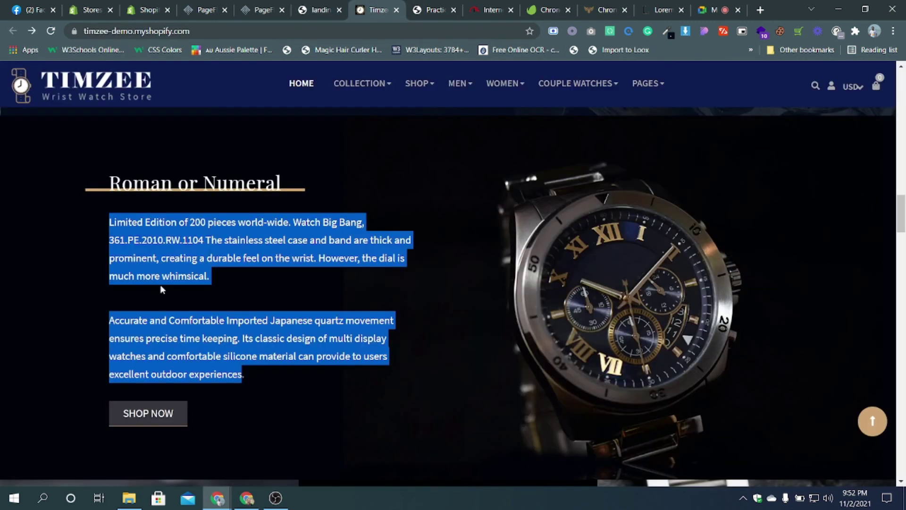
{"action": "left_click", "coordinate": [262, 10]}
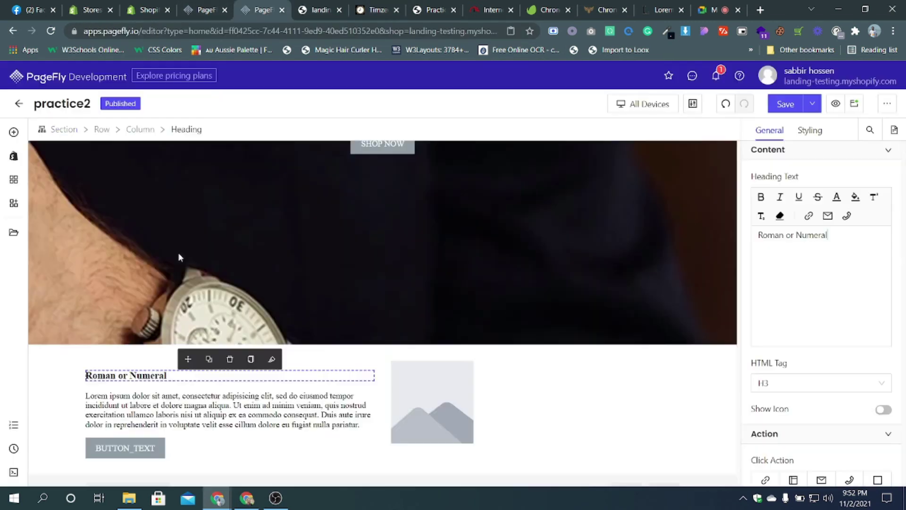
{"action": "left_click", "coordinate": [173, 407]}
{"action": "triple_click", "coordinate": [797, 250]}
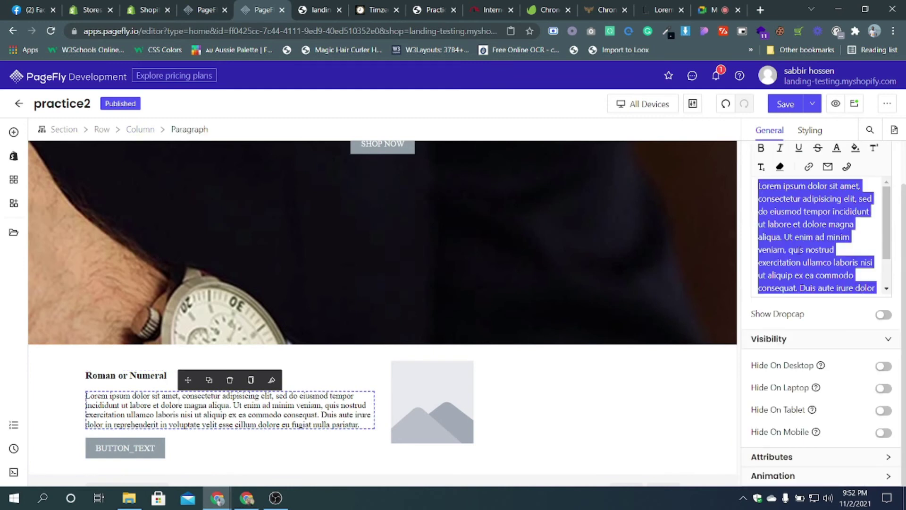
{"action": "type", "text": "Limited Edition of 200 pieces world-wide. Watch Big Bang, 361.PE.2010.RW.1104 The stainless steel case and band are thick and prominent, creating a durable feel on the wrist. However, the dial is much more whimsical.Accurate and Comfortable Imported Japanese quartz movement ensures precise time keeping. Its classic design of multi display watches and comfortable silicone material can provide to users excellent outdoor experiences"}
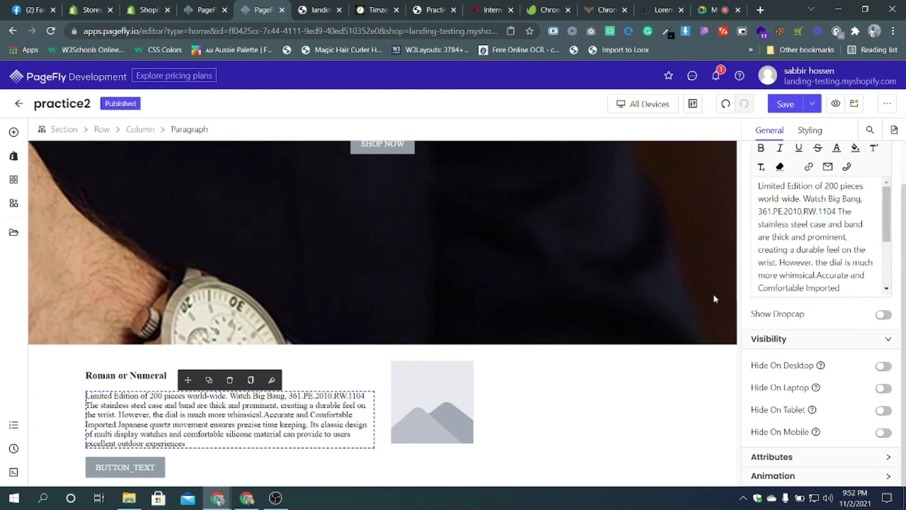
- Replace the paragraph's text with only the first Timzee description paragraph, from "Limited Edition of 200 pieces" to "much more whimsical."
{"action": "left_click", "coordinate": [326, 9]}
{"action": "left_click", "coordinate": [373, 10]}
{"action": "left_click_drag", "start_coordinate": [198, 287], "coordinate": [114, 233]}
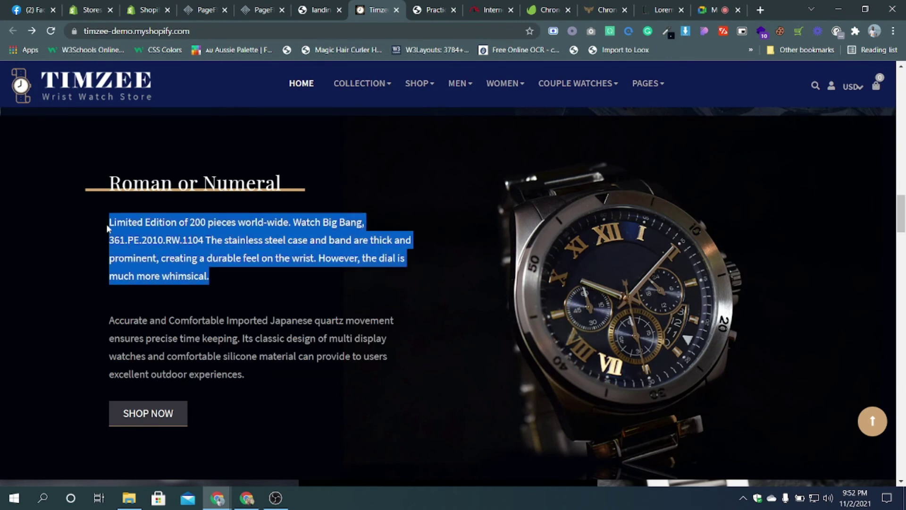
{"action": "left_click", "coordinate": [259, 10]}
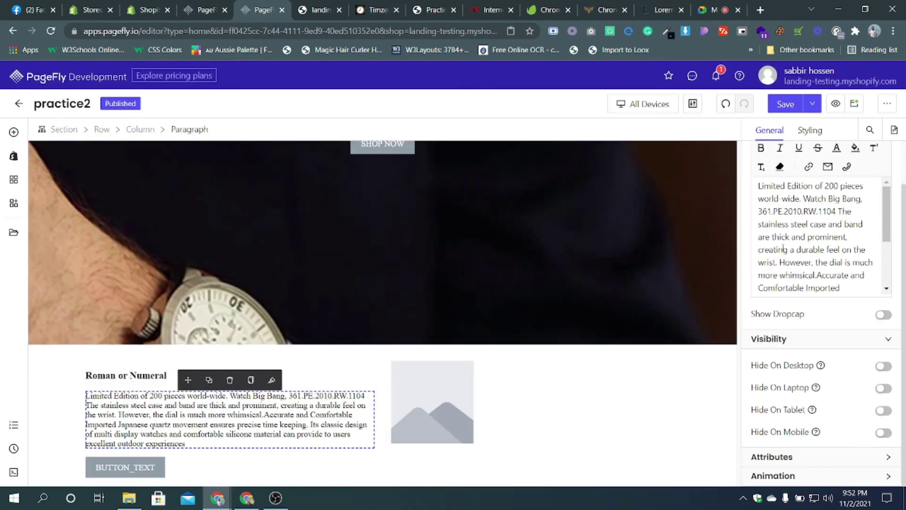
{"action": "key", "text": "ctrl+a"}
{"action": "key", "text": "ctrl+v"}
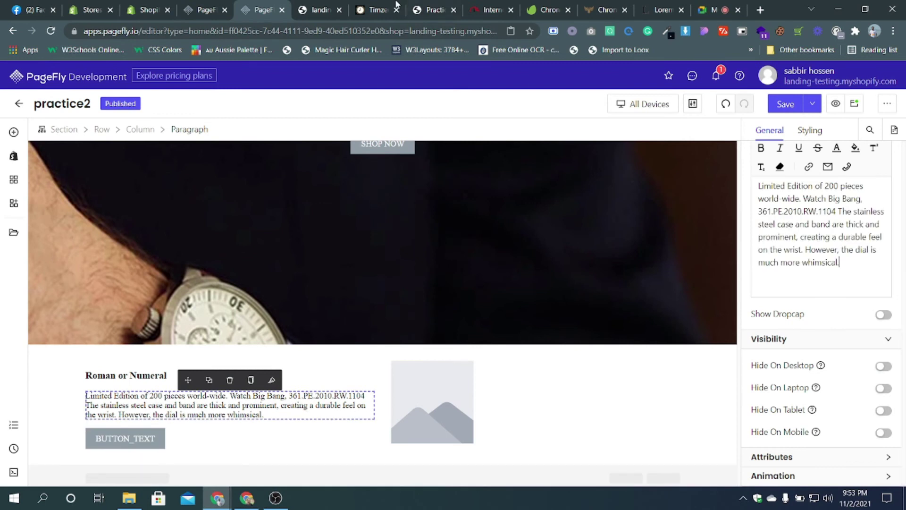
- Append the second Timzee description paragraph, from "Accurate and Comfortable" to "excellent outdoor experiences.", below the first one in the PageFly paragraph
{"action": "left_click", "coordinate": [311, 10]}
{"action": "left_click", "coordinate": [369, 10]}
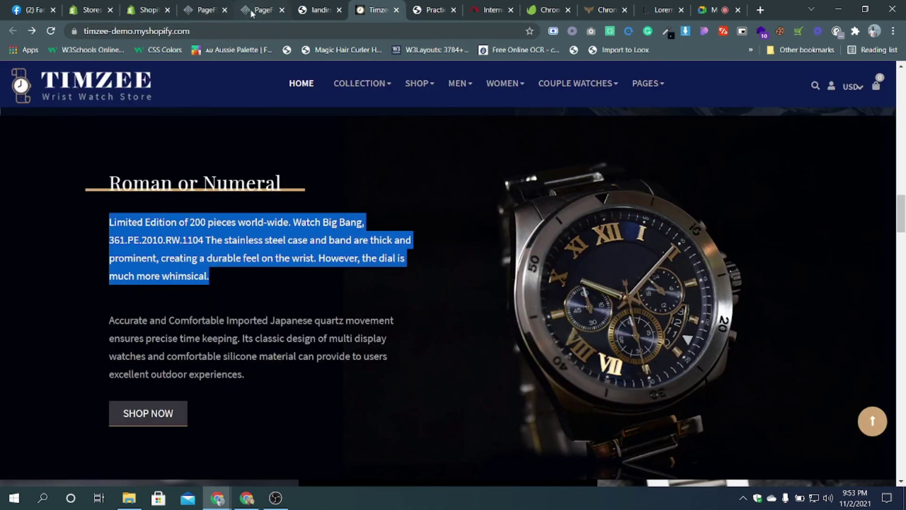
{"action": "left_click", "coordinate": [217, 392]}
{"action": "left_click_drag", "start_coordinate": [249, 377], "coordinate": [105, 329]}
{"action": "key", "text": "ctrl+c"}
{"action": "left_click", "coordinate": [263, 10]}
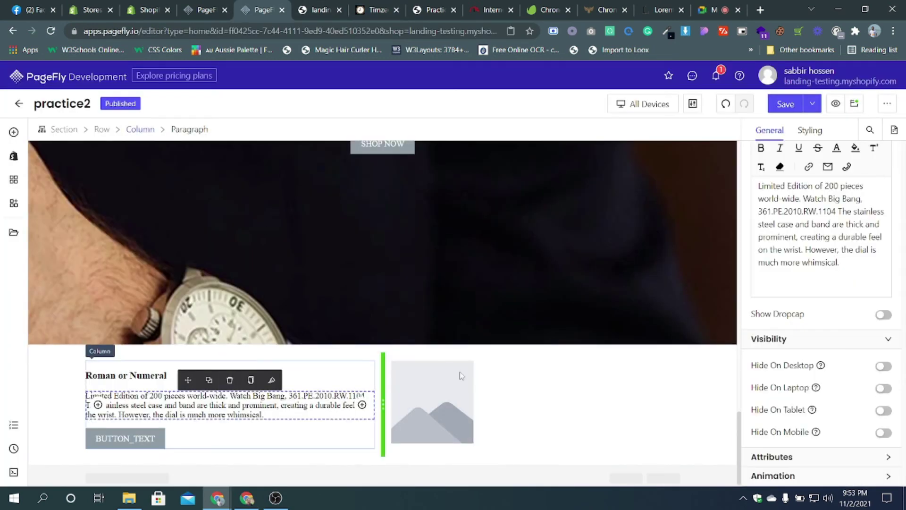
{"action": "left_click", "coordinate": [859, 273]}
{"action": "key", "text": "Return"}
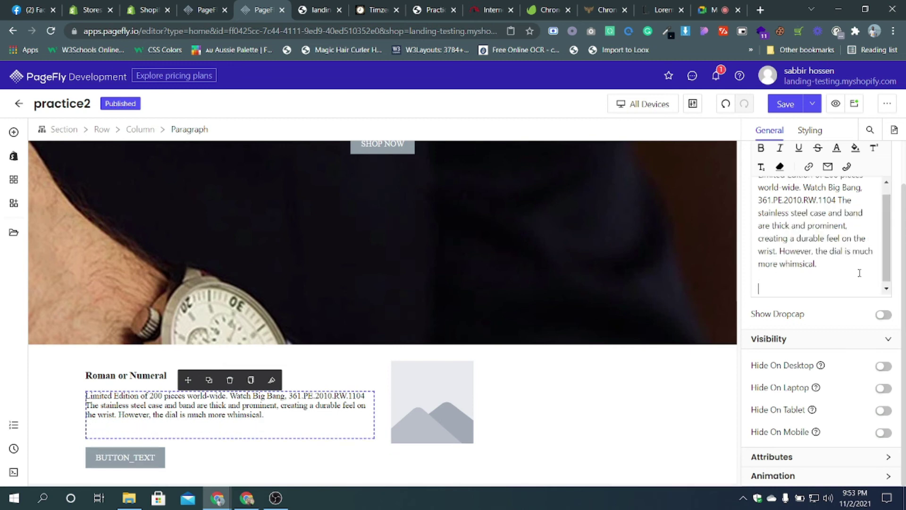
{"action": "key", "text": "ctrl+v"}
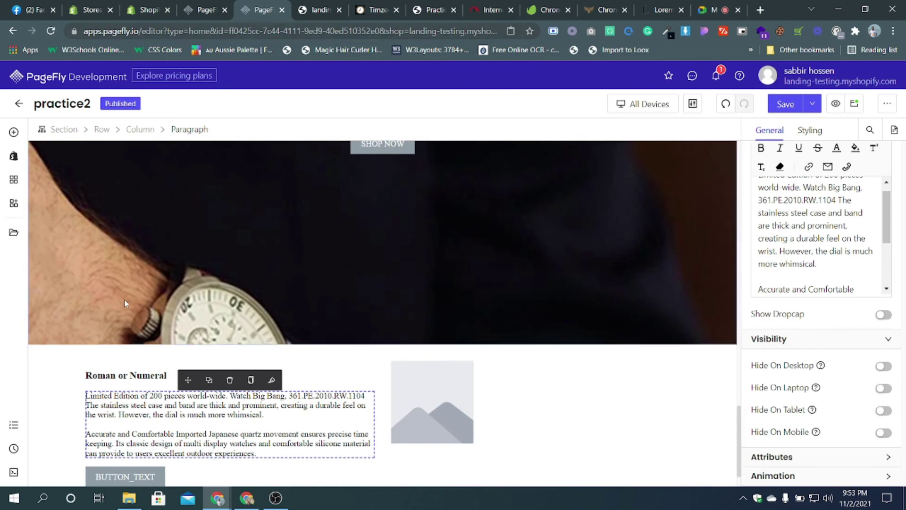
- Give the "Roman or Numeral" heading a solid border
{"action": "left_click", "coordinate": [136, 375]}
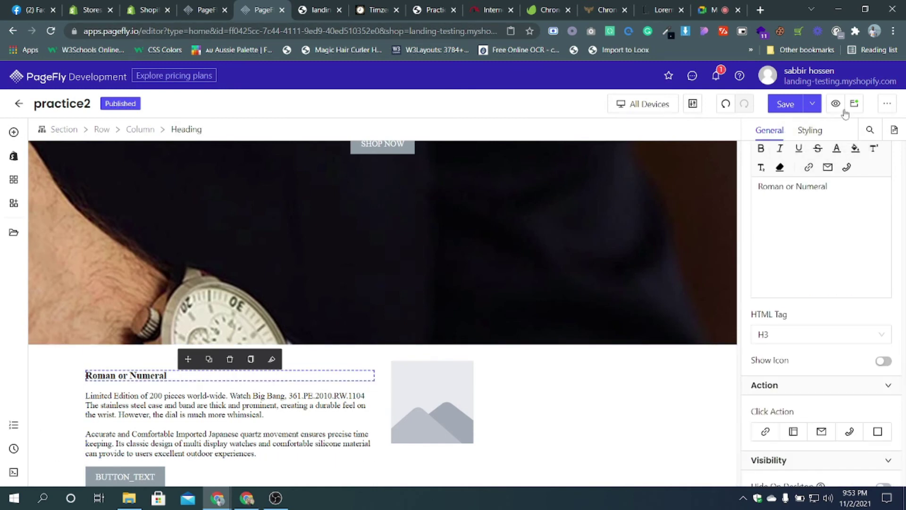
{"action": "left_click", "coordinate": [810, 130]}
{"action": "scroll", "coordinate": [830, 264], "scroll_direction": "down", "scroll_amount": 8}
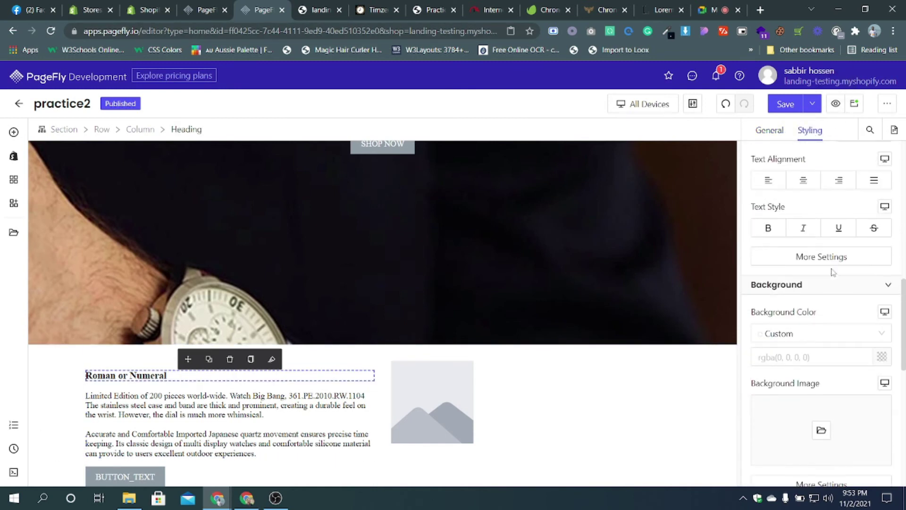
{"action": "scroll", "coordinate": [835, 276], "scroll_direction": "down", "scroll_amount": 5}
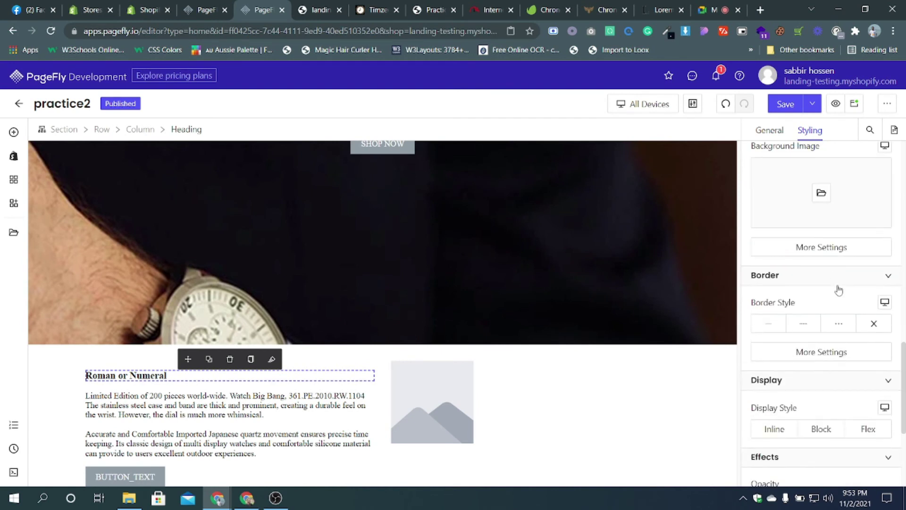
{"action": "left_click", "coordinate": [778, 333]}
- Make the heading's left, top and right border colors nearly transparent, with opacity 3 for the top and 5 for the right
{"action": "left_click", "coordinate": [768, 395]}
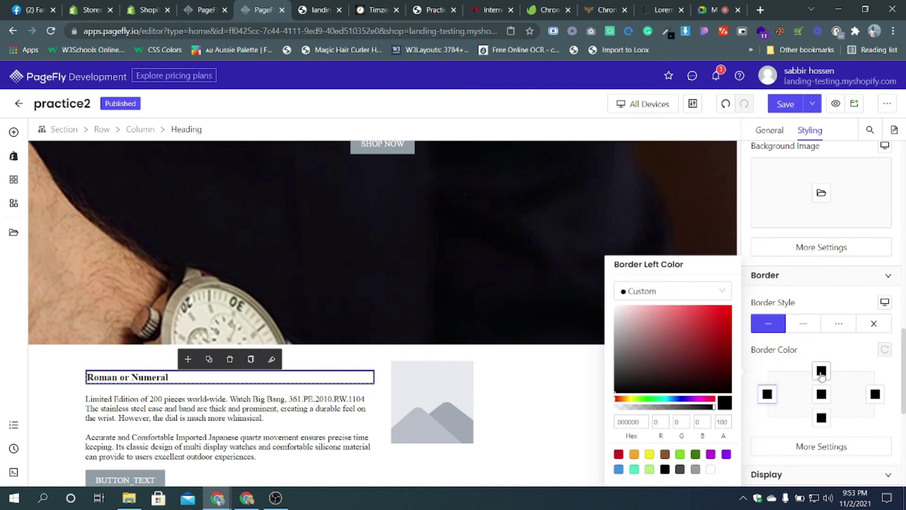
{"action": "left_click_drag", "start_coordinate": [676, 409], "coordinate": [636, 409]}
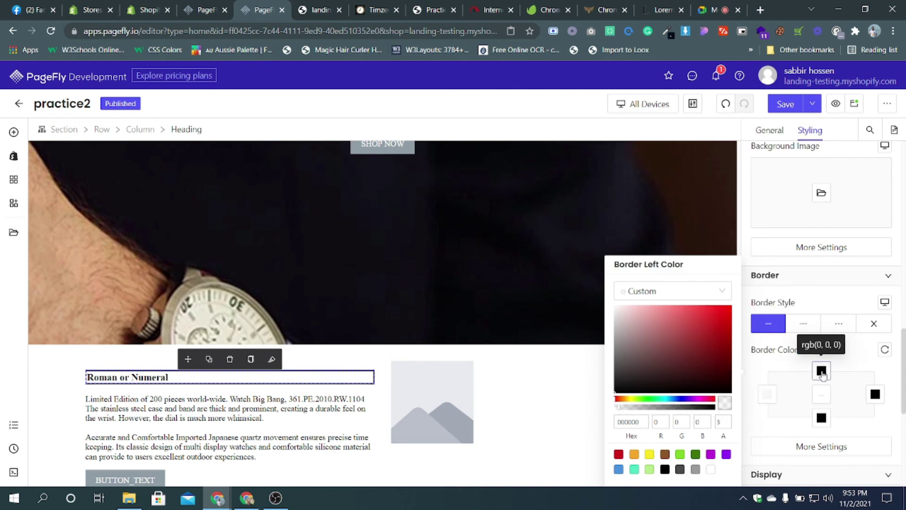
{"action": "left_click", "coordinate": [821, 370]}
{"action": "left_click_drag", "start_coordinate": [628, 409], "coordinate": [621, 409]}
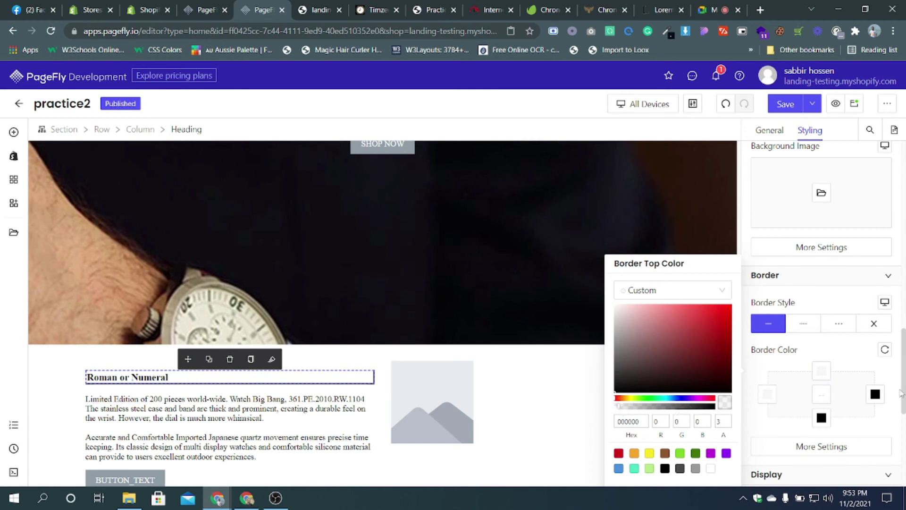
{"action": "left_click", "coordinate": [875, 394]}
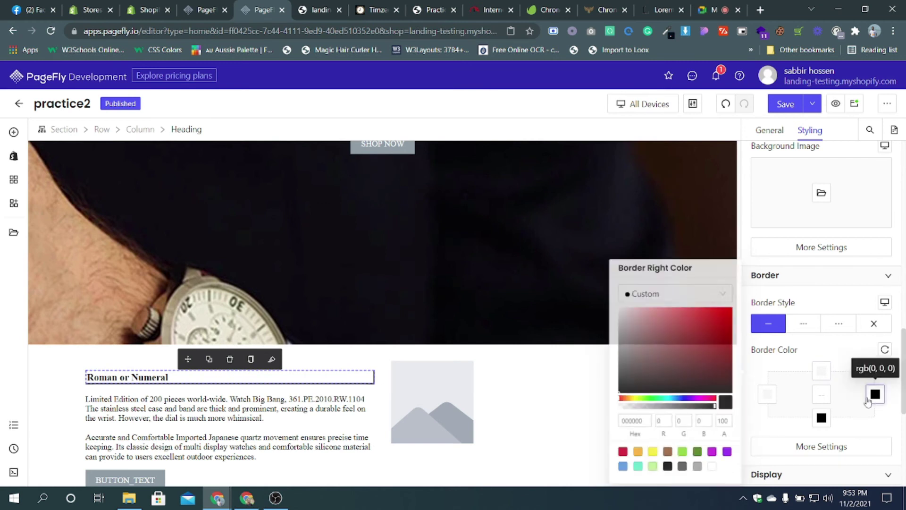
{"action": "left_click", "coordinate": [622, 407]}
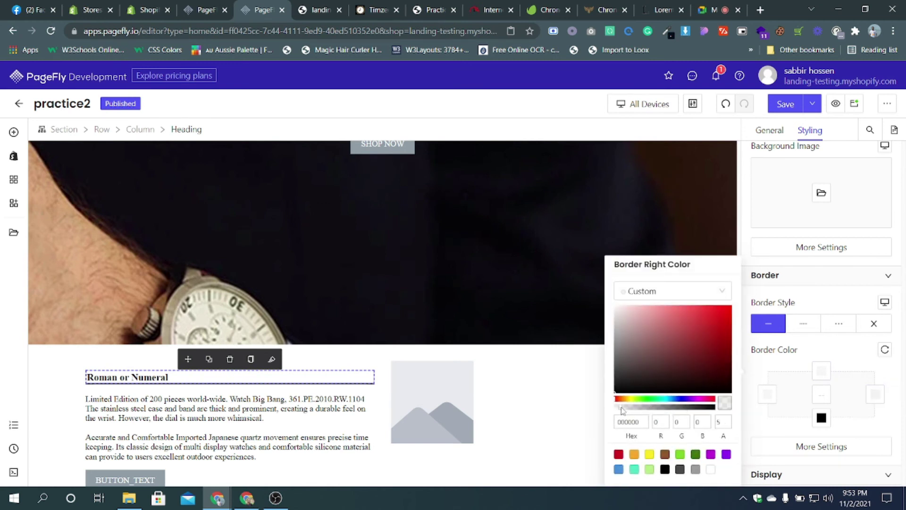
{"action": "left_click", "coordinate": [311, 421]}
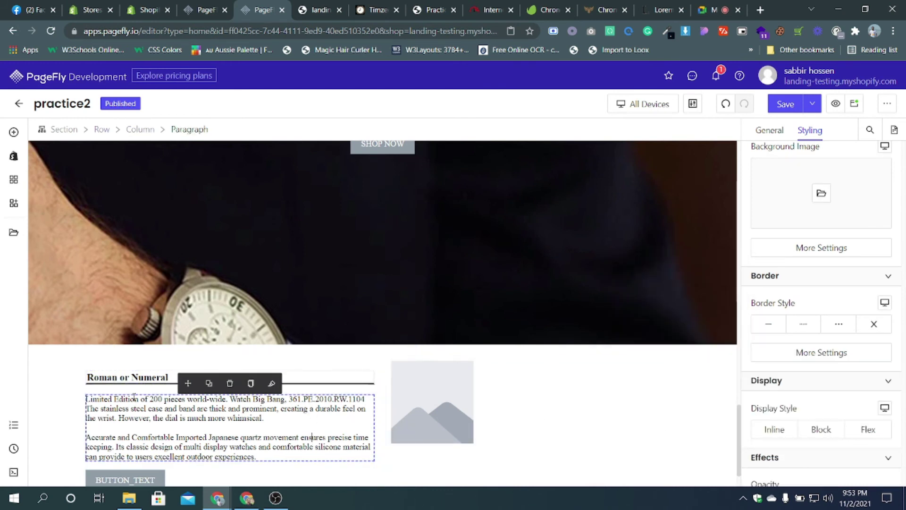
- Check the Timzee demo's Roman or Numeral section, and relabel the PageFly button below the paragraphs as "SHOP NOW"
{"action": "left_click", "coordinate": [376, 7]}
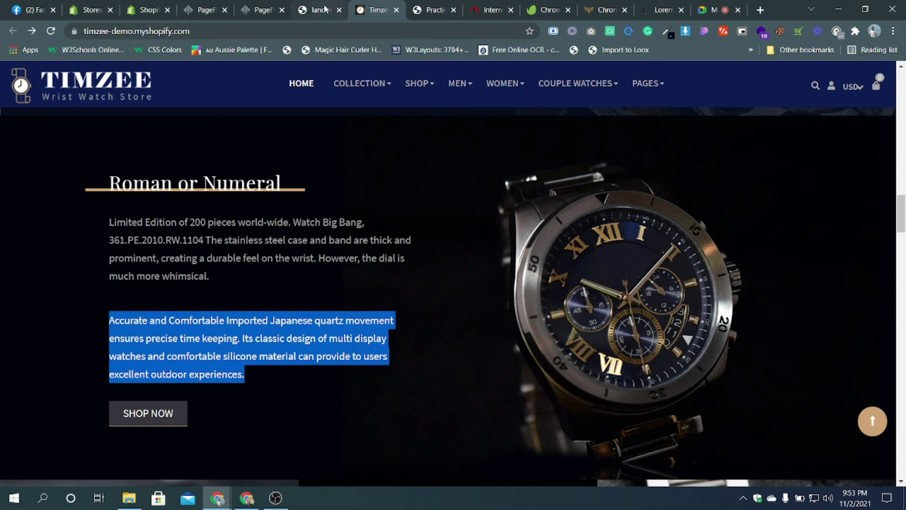
{"action": "left_click", "coordinate": [262, 10]}
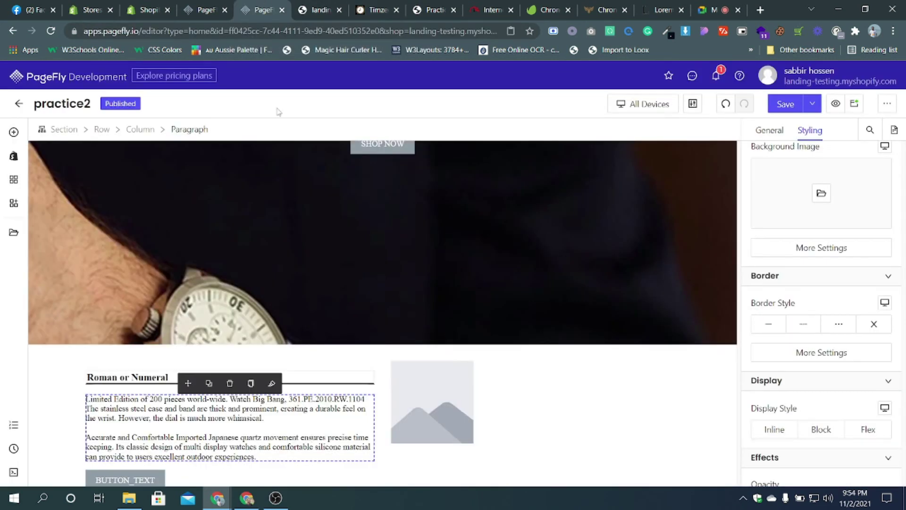
{"action": "left_click", "coordinate": [368, 12]}
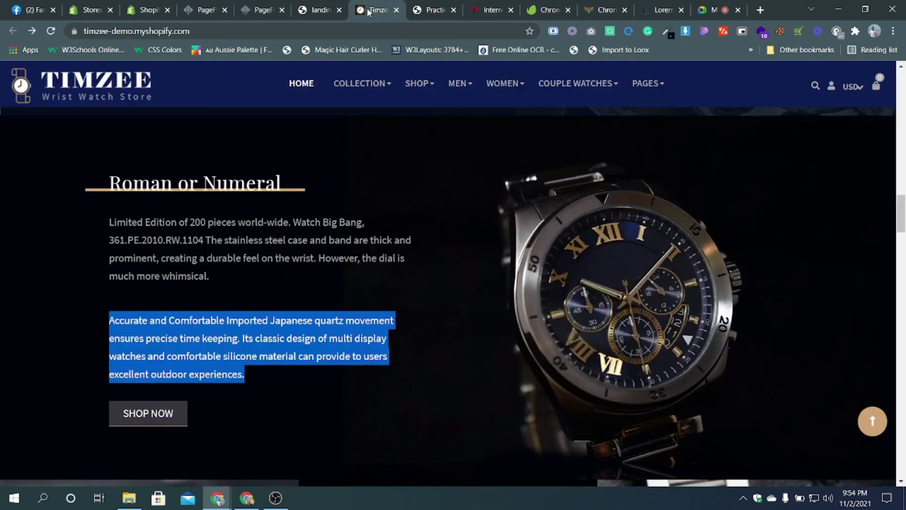
{"action": "left_click", "coordinate": [262, 9]}
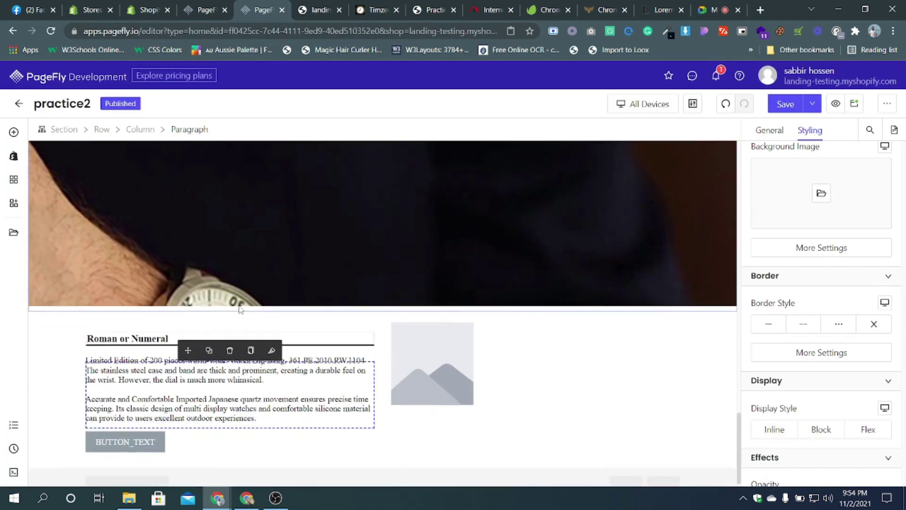
{"action": "left_click", "coordinate": [148, 446]}
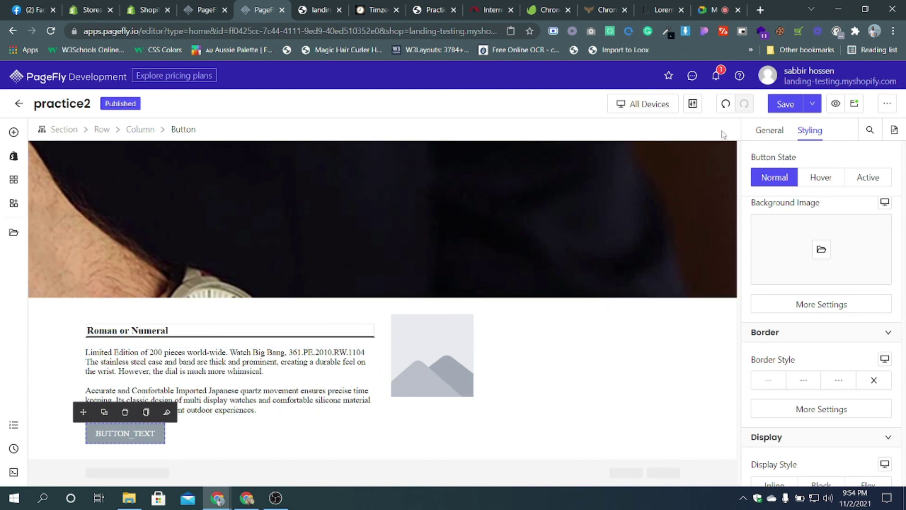
{"action": "scroll", "coordinate": [821, 307], "scroll_direction": "up", "scroll_amount": 3}
{"action": "left_click", "coordinate": [769, 131]}
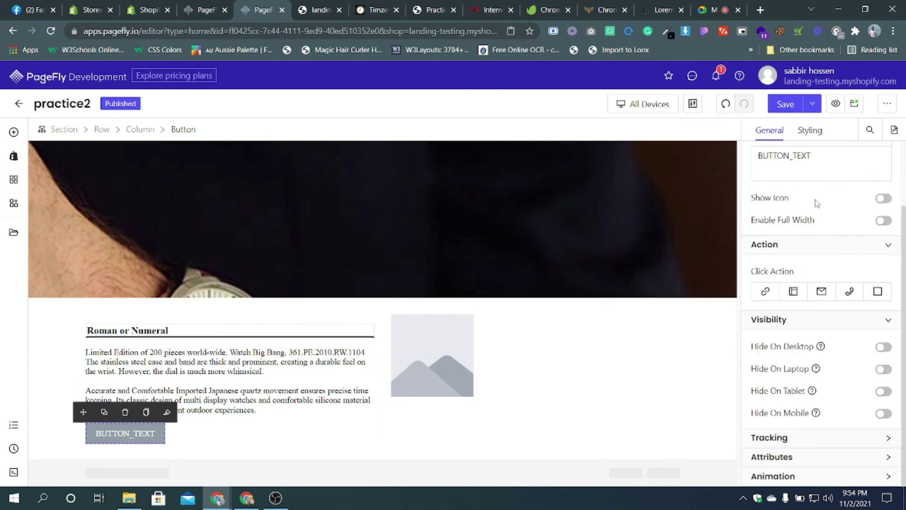
{"action": "double_click", "coordinate": [794, 159]}
{"action": "type", "text": "SHOP NOW"}
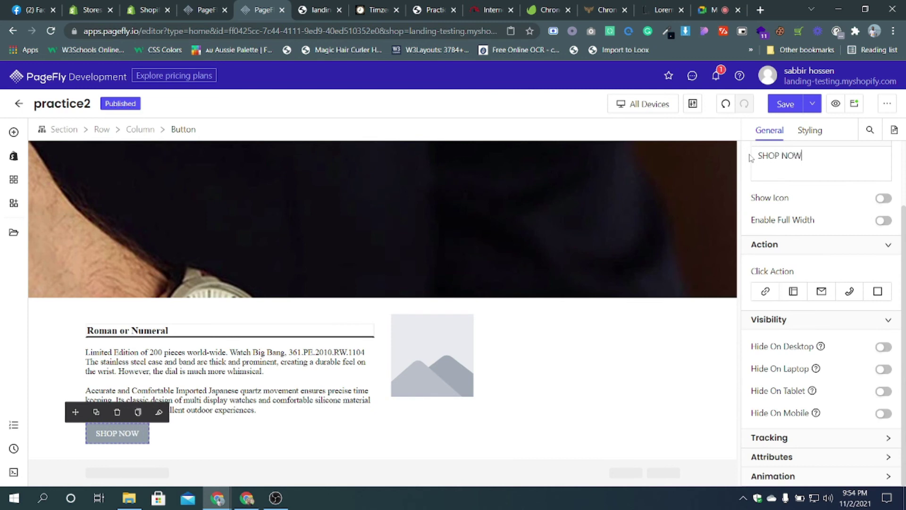
- Download the dark watch background image Bg2_1920X.jpg from the Timzee demo page with the image downloader extension
{"action": "left_click", "coordinate": [327, 9]}
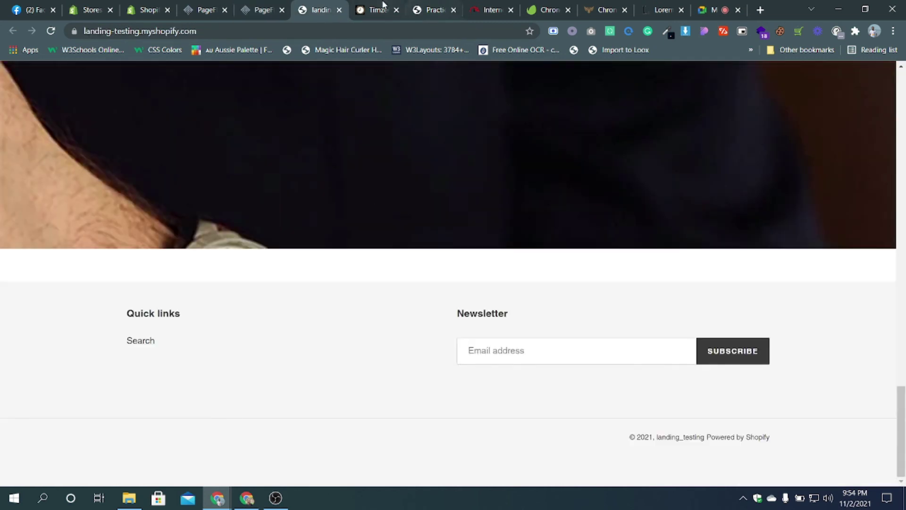
{"action": "left_click", "coordinate": [384, 9]}
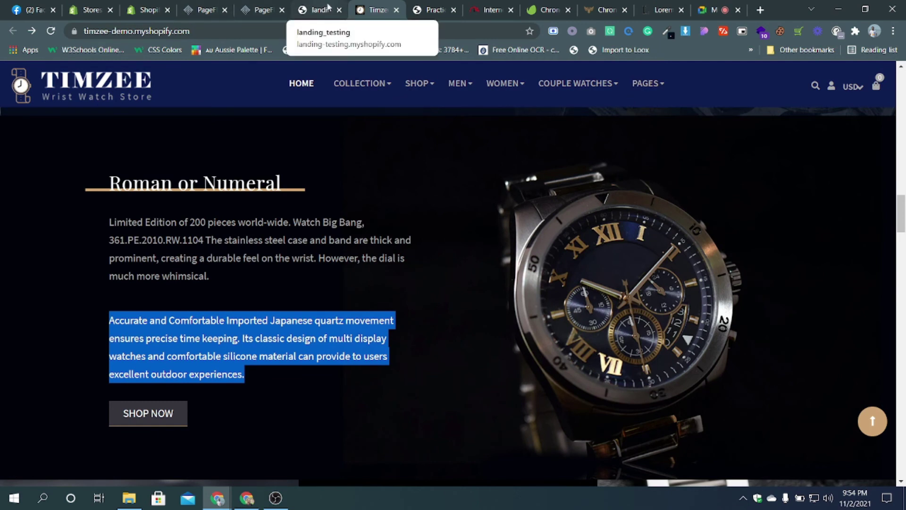
{"action": "left_click", "coordinate": [685, 31]}
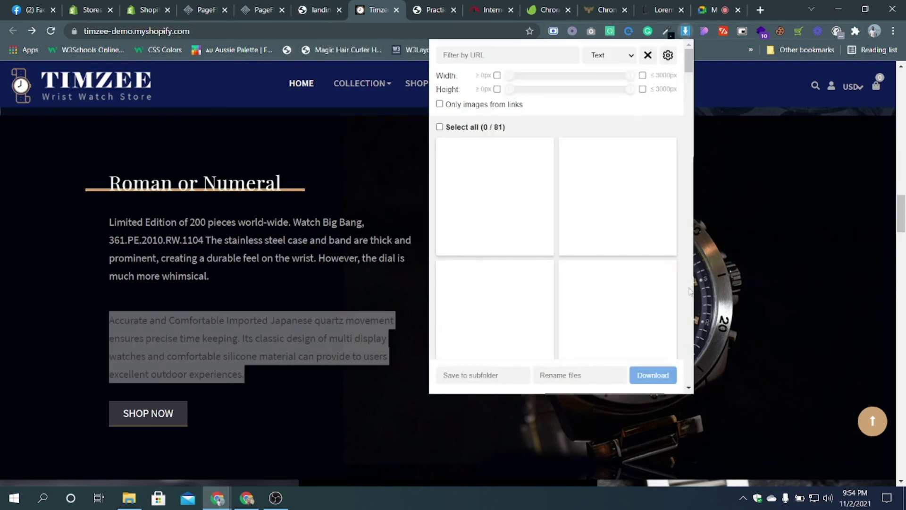
{"action": "scroll", "coordinate": [614, 227], "scroll_direction": "down", "scroll_amount": 6}
{"action": "scroll", "coordinate": [609, 217], "scroll_direction": "down", "scroll_amount": 8}
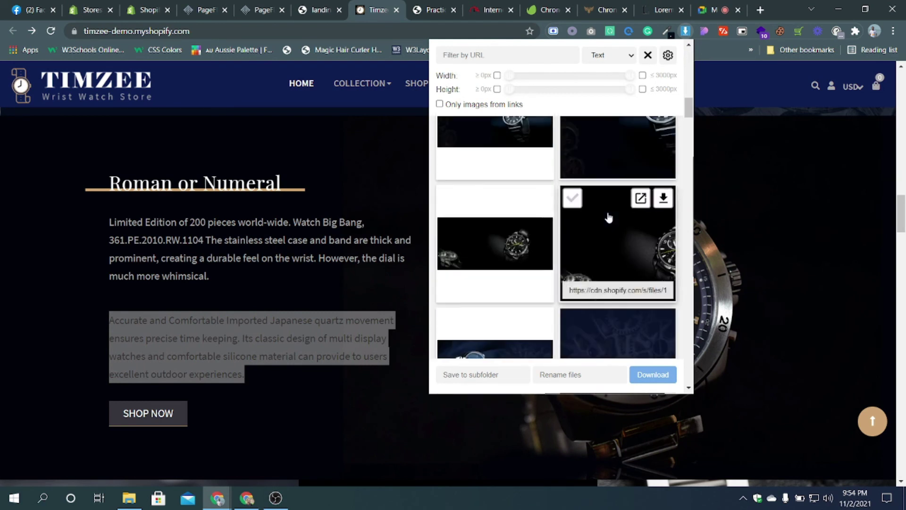
{"action": "scroll", "coordinate": [609, 217], "scroll_direction": "down", "scroll_amount": 8}
{"action": "scroll", "coordinate": [609, 217], "scroll_direction": "down", "scroll_amount": 8}
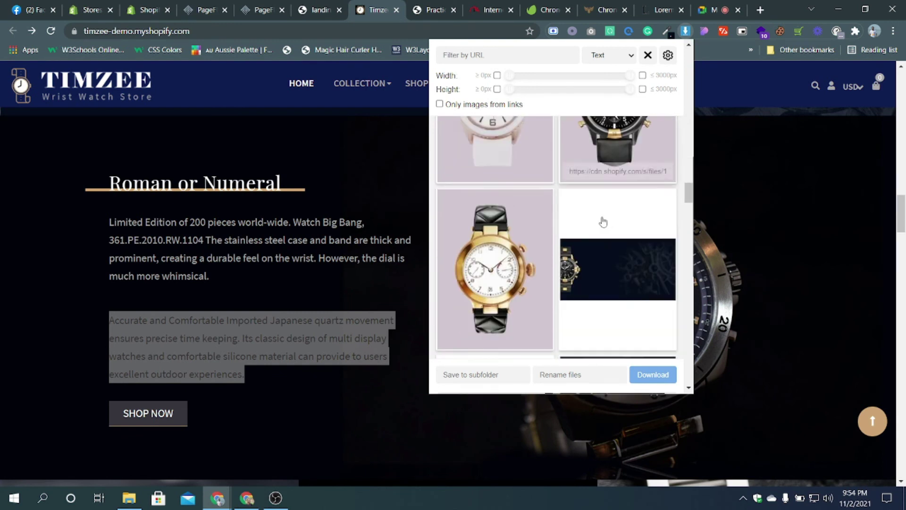
{"action": "scroll", "coordinate": [603, 222], "scroll_direction": "down", "scroll_amount": 4}
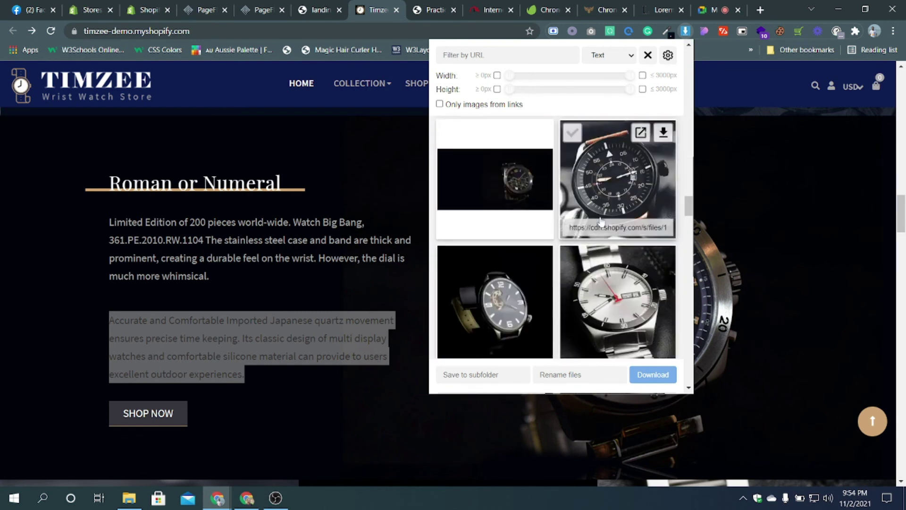
{"action": "left_click", "coordinate": [523, 179]}
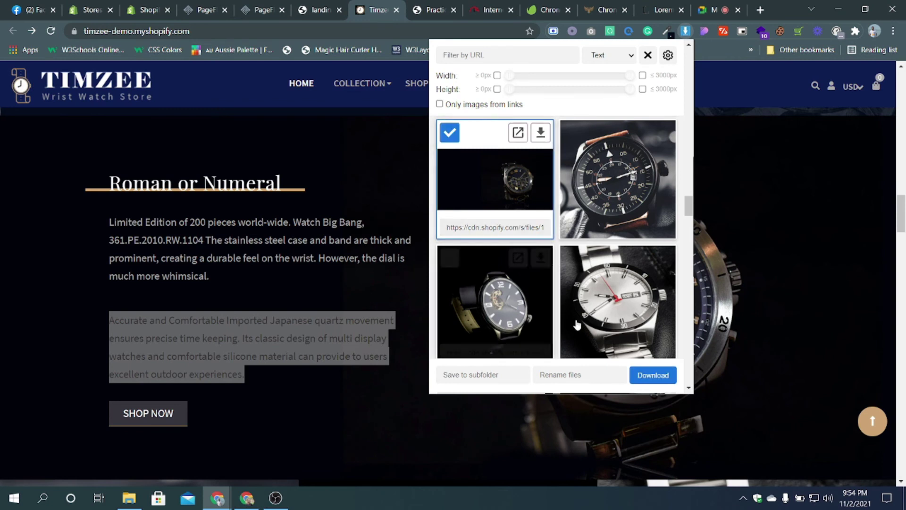
{"action": "left_click", "coordinate": [652, 382]}
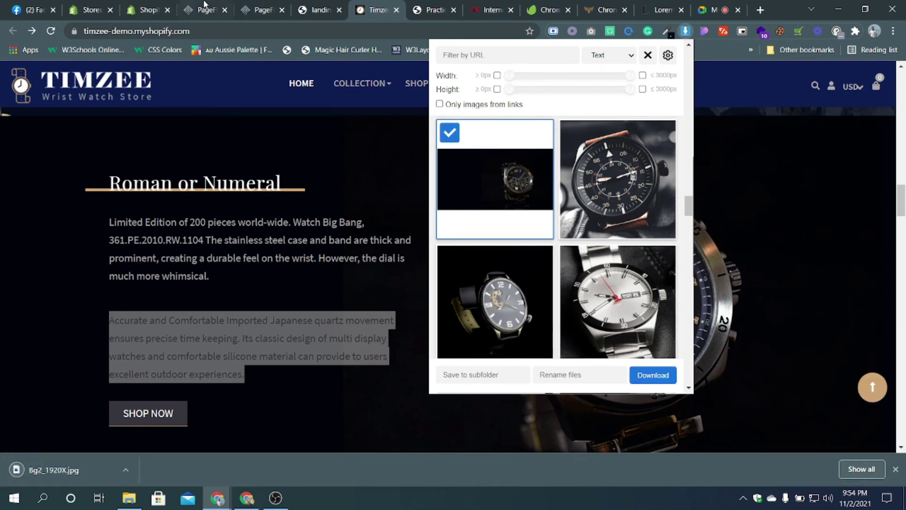
- Back in the PageFly editor, upload Bg2_1920X.jpg and use it as the source of the right column's placeholder image
{"action": "left_click", "coordinate": [260, 9]}
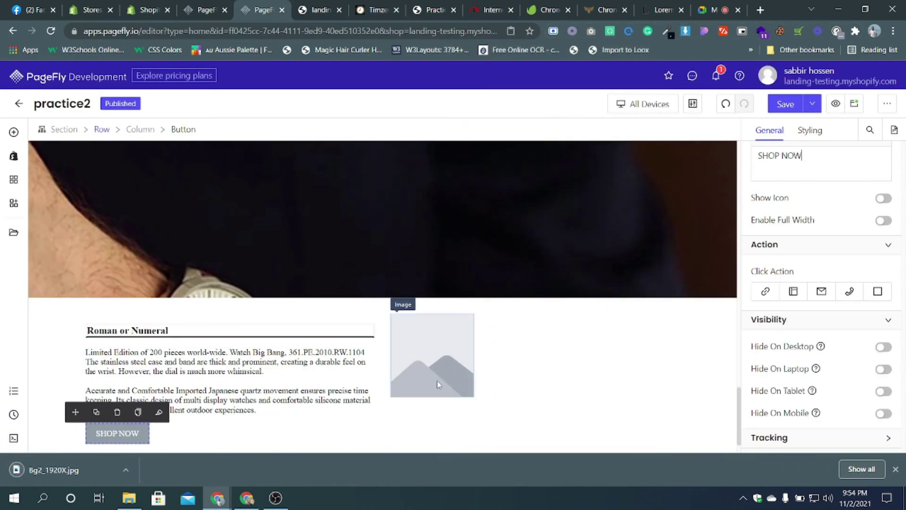
{"action": "left_click", "coordinate": [437, 380]}
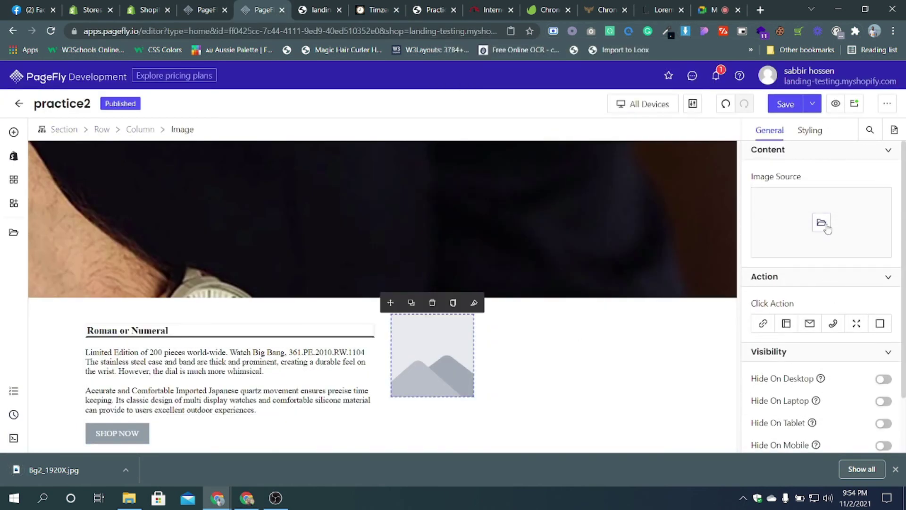
{"action": "left_click", "coordinate": [825, 226]}
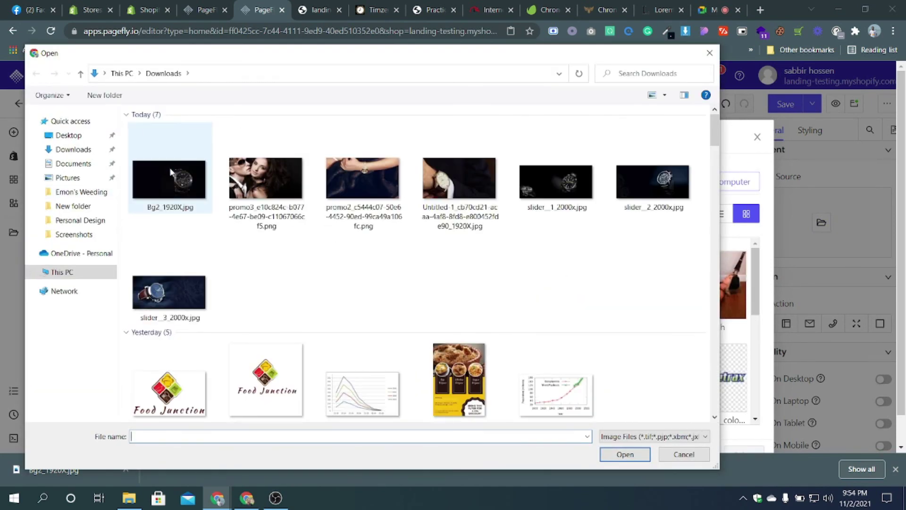
{"action": "left_click", "coordinate": [171, 172]}
{"action": "left_click", "coordinate": [610, 455]}
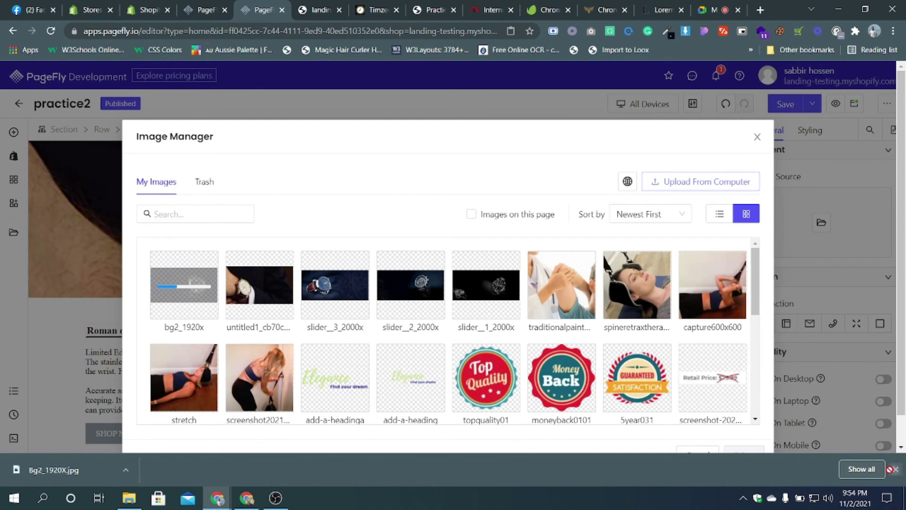
{"action": "left_click", "coordinate": [892, 469]}
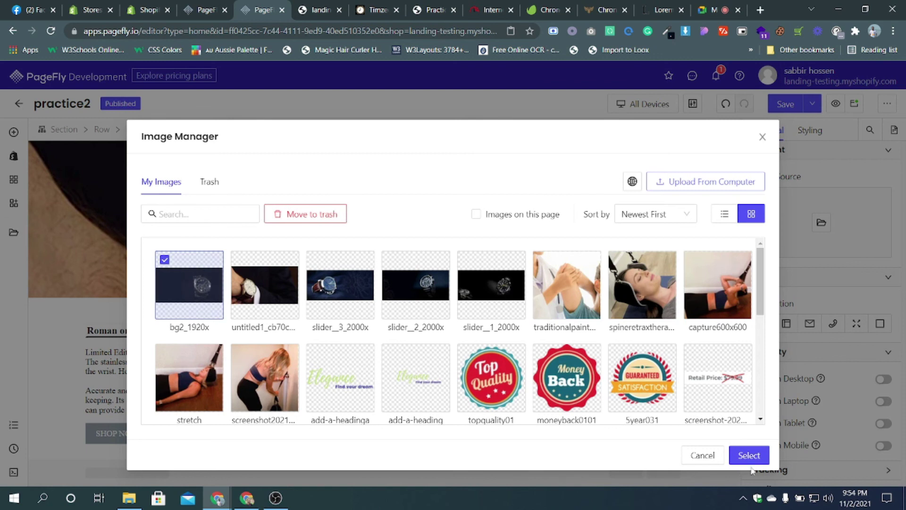
{"action": "left_click", "coordinate": [749, 455]}
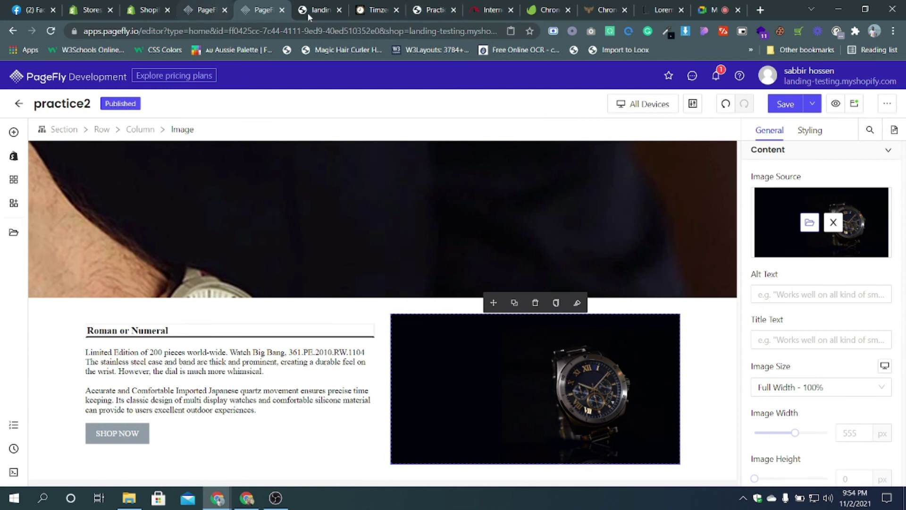
{"action": "left_click", "coordinate": [247, 498]}
{"action": "left_click", "coordinate": [217, 498]}
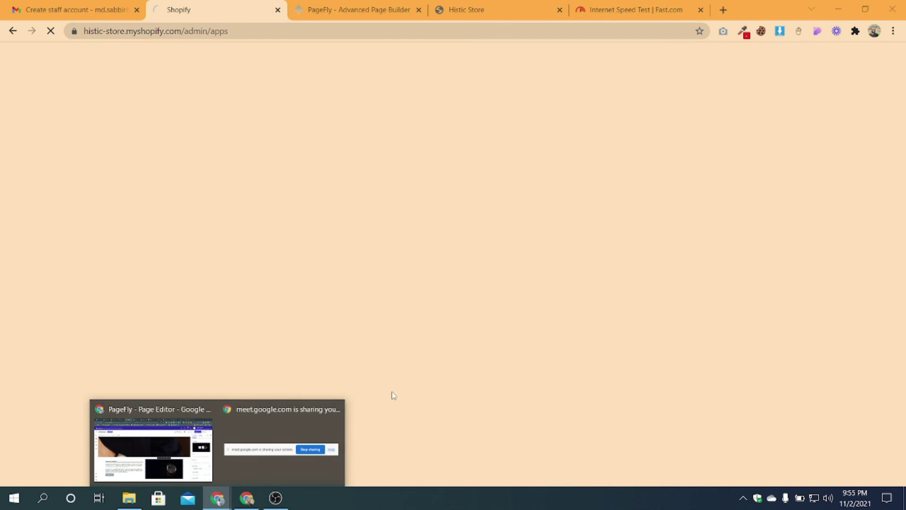
- Return to the PageFly page editor and delete the watch image from the right column of the Roman or Numeral section
{"action": "left_click", "coordinate": [187, 452]}
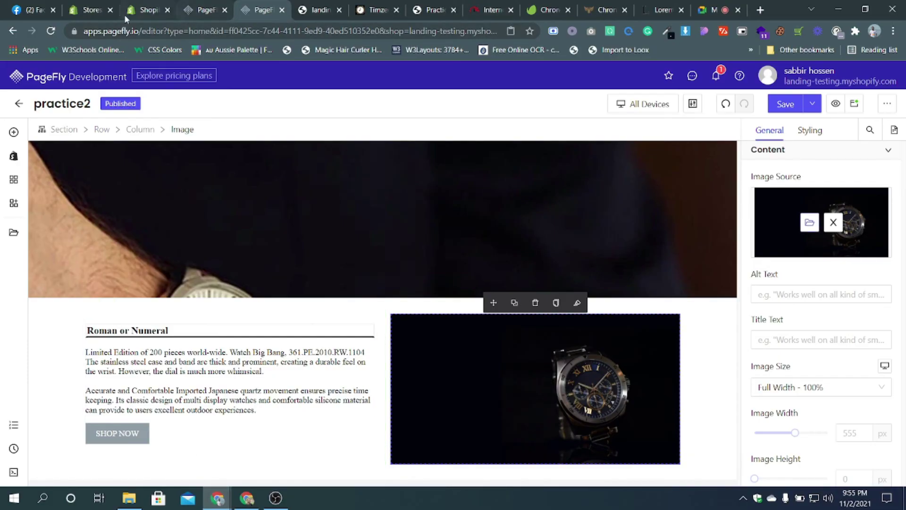
{"action": "left_click", "coordinate": [723, 11]}
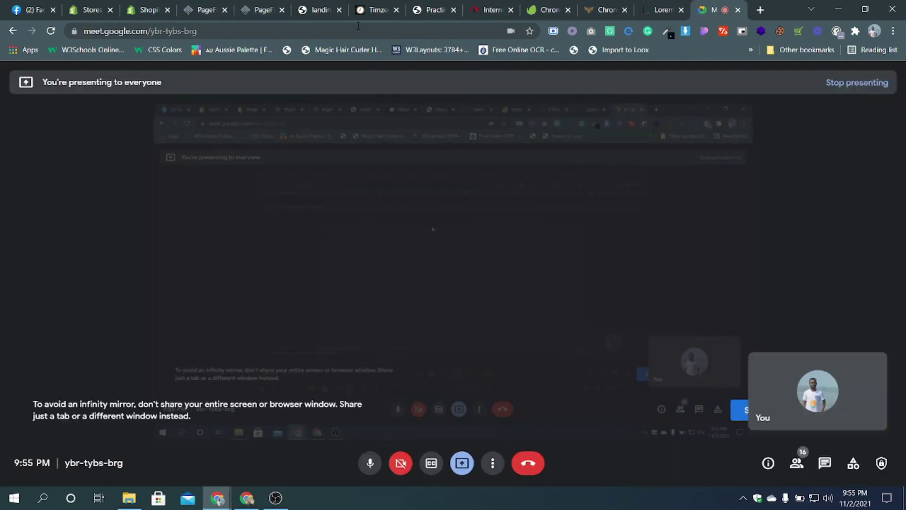
{"action": "left_click", "coordinate": [254, 9]}
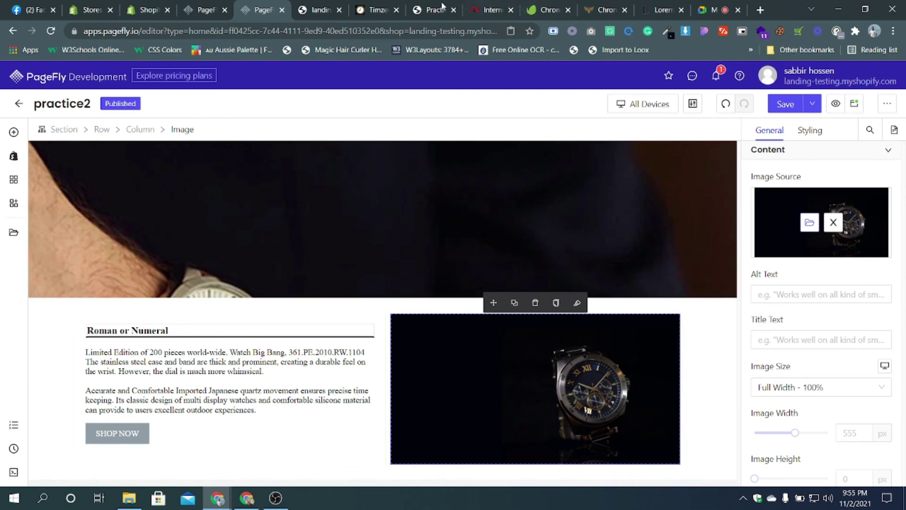
{"action": "left_click", "coordinate": [535, 303]}
- Set bg2_1920x from the image manager as the background image of the whole Roman or Numeral section
{"action": "left_click", "coordinate": [42, 320]}
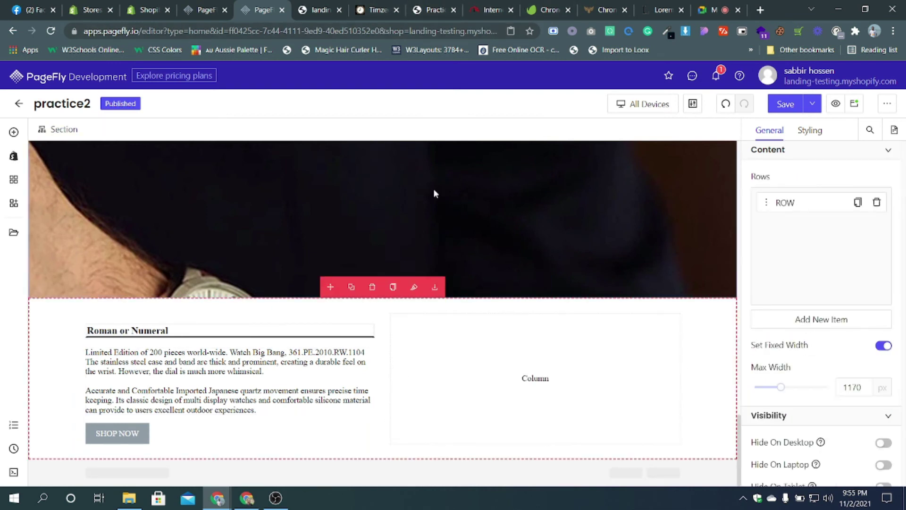
{"action": "scroll", "coordinate": [814, 235], "scroll_direction": "down", "scroll_amount": 3}
{"action": "scroll", "coordinate": [837, 284], "scroll_direction": "up", "scroll_amount": 3}
{"action": "left_click", "coordinate": [810, 130]}
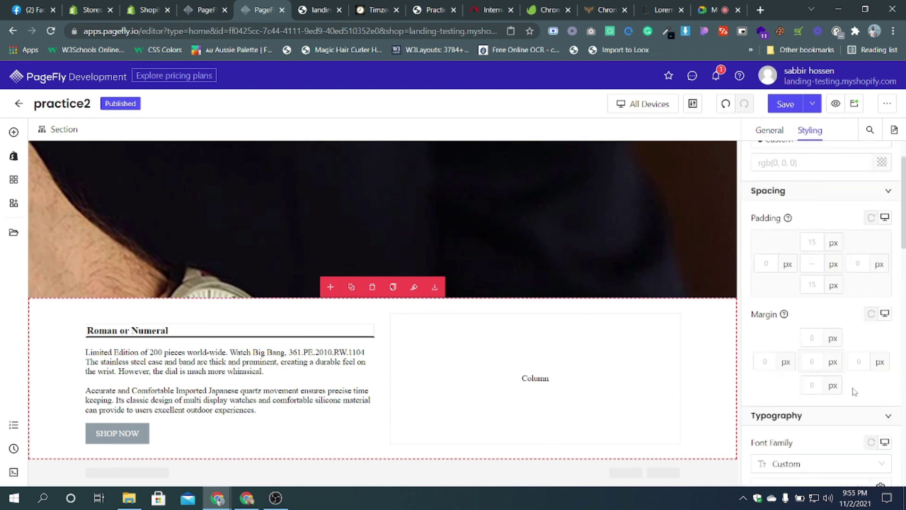
{"action": "scroll", "coordinate": [821, 283], "scroll_direction": "down", "scroll_amount": 3}
{"action": "left_click", "coordinate": [821, 349]}
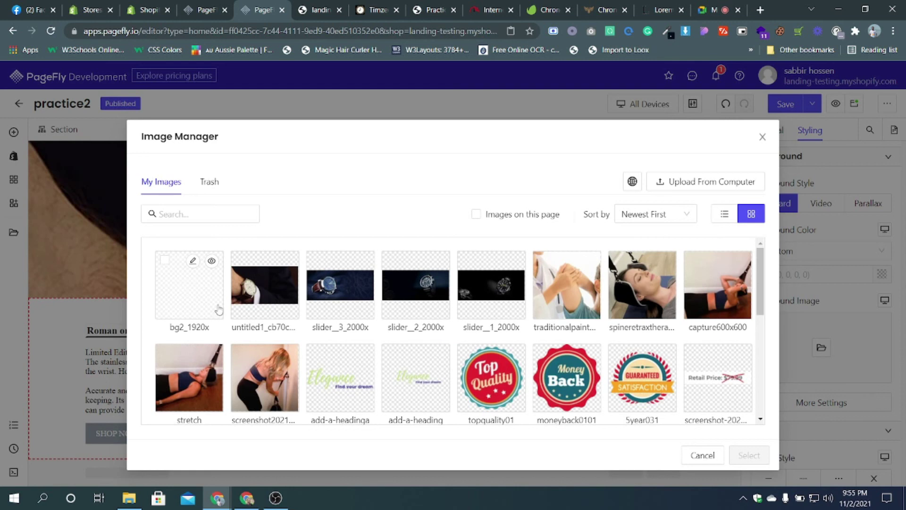
{"action": "left_click", "coordinate": [194, 305]}
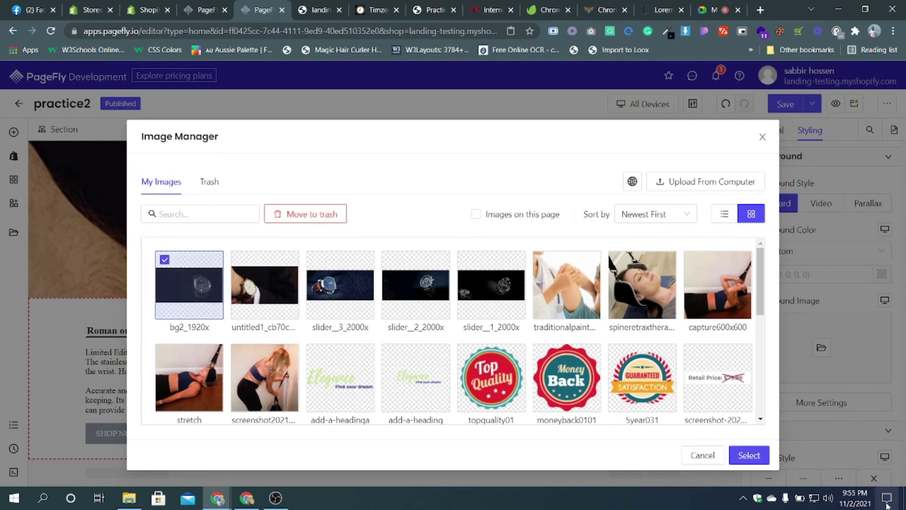
{"action": "left_click", "coordinate": [749, 455]}
{"action": "left_click_drag", "start_coordinate": [279, 332], "coordinate": [237, 331]}
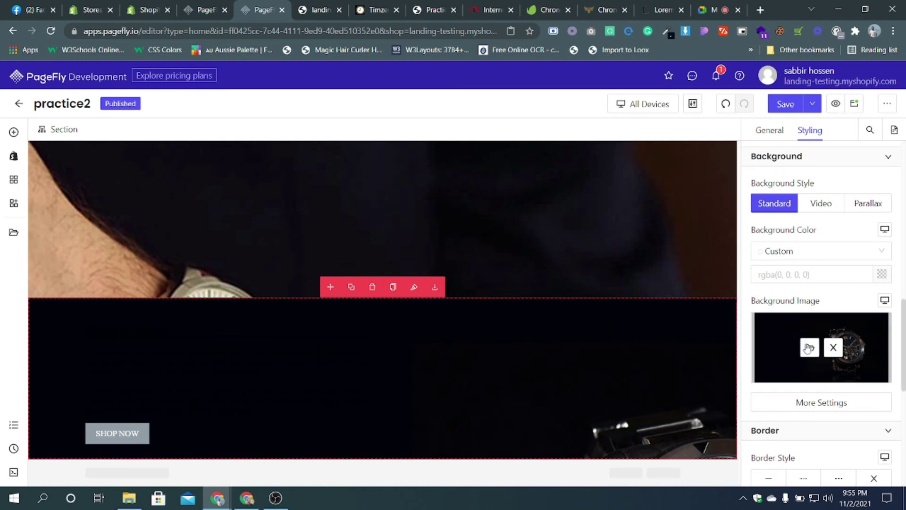
- Center the section's background image without repeat at Cover size, and set its overlay color to rgba(0, 0, 0, 0.03)
{"action": "scroll", "coordinate": [817, 378], "scroll_direction": "down", "scroll_amount": 6}
{"action": "scroll", "coordinate": [803, 290], "scroll_direction": "up", "scroll_amount": 2}
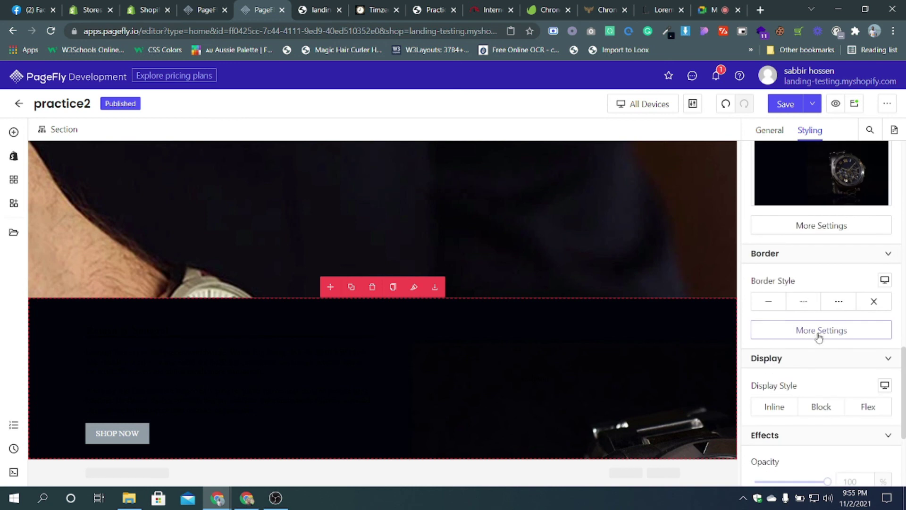
{"action": "left_click", "coordinate": [825, 226]}
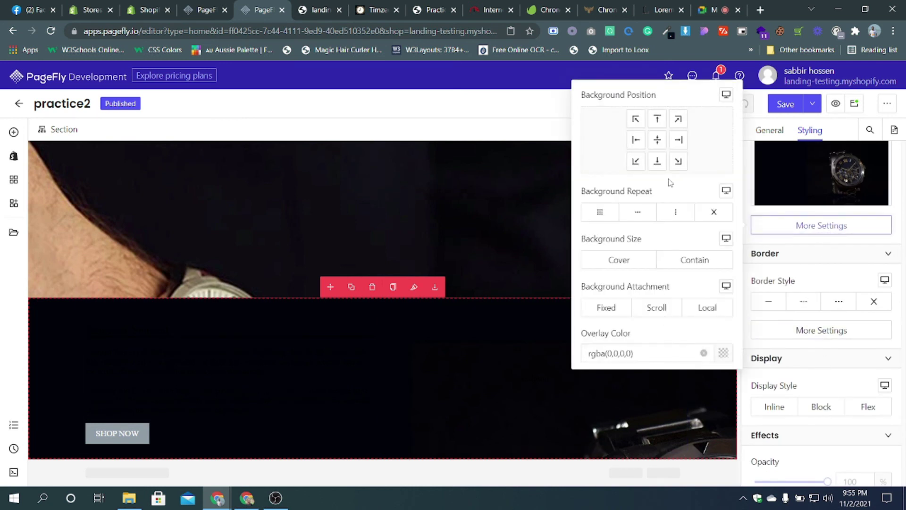
{"action": "left_click", "coordinate": [658, 140]}
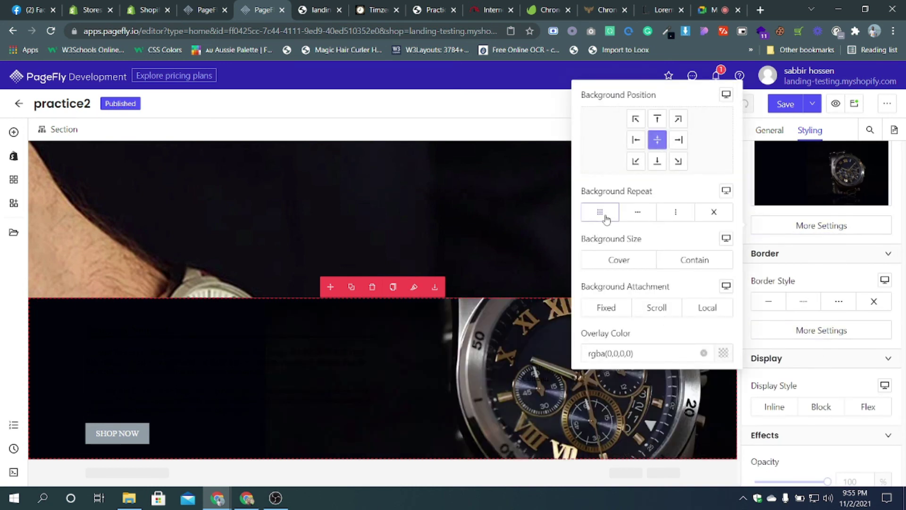
{"action": "left_click", "coordinate": [713, 211]}
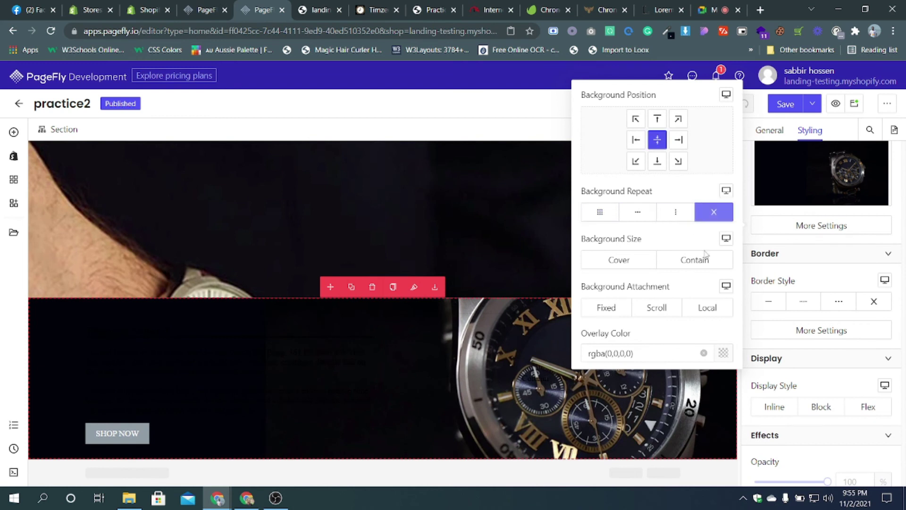
{"action": "left_click", "coordinate": [622, 260]}
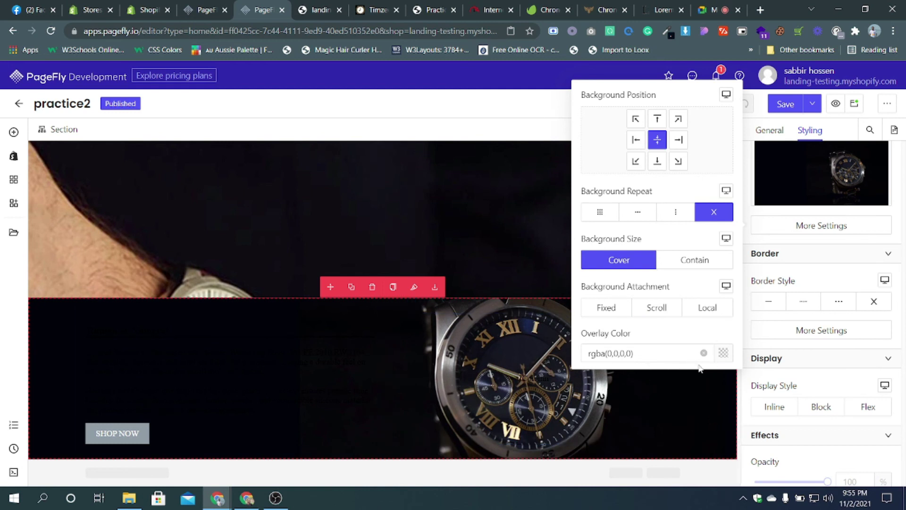
{"action": "left_click", "coordinate": [724, 354]}
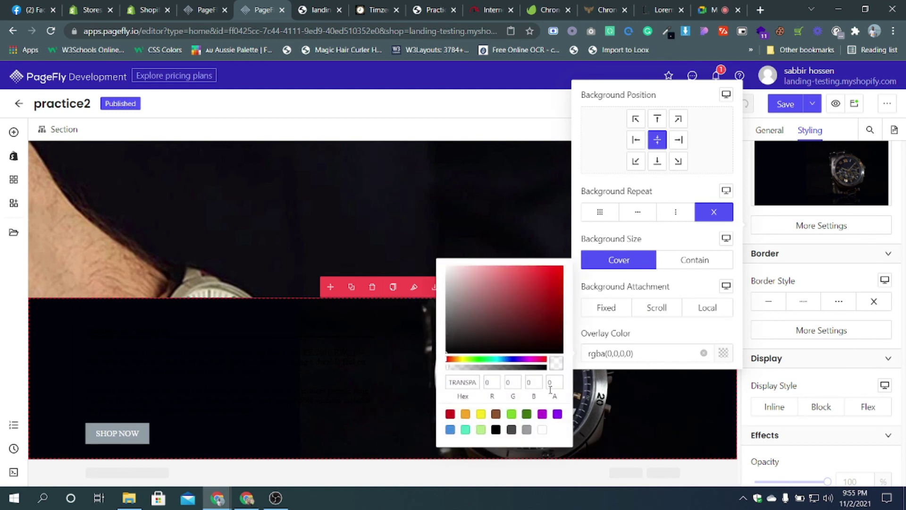
{"action": "left_click_drag", "start_coordinate": [545, 369], "coordinate": [451, 368]}
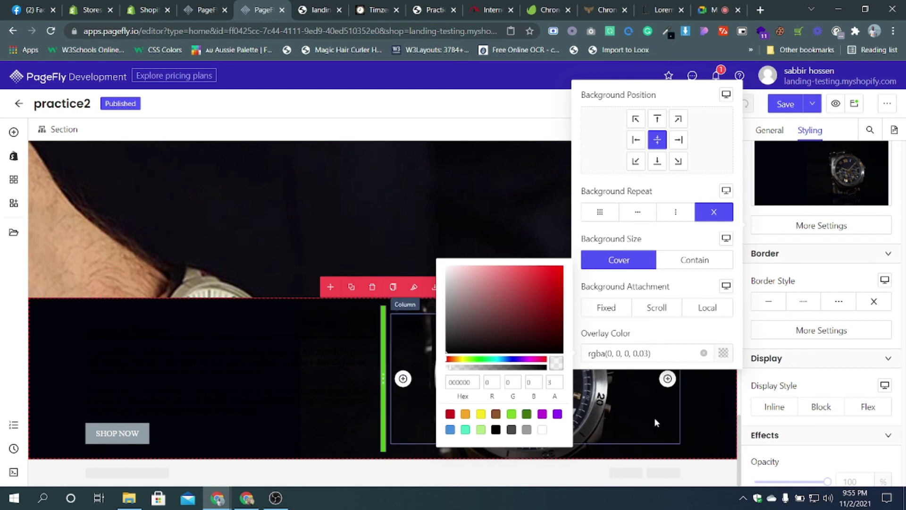
- Check the text styling in the Timzee demo's section, and set the Roman or Numeral heading's content color to white
{"action": "left_click", "coordinate": [230, 380]}
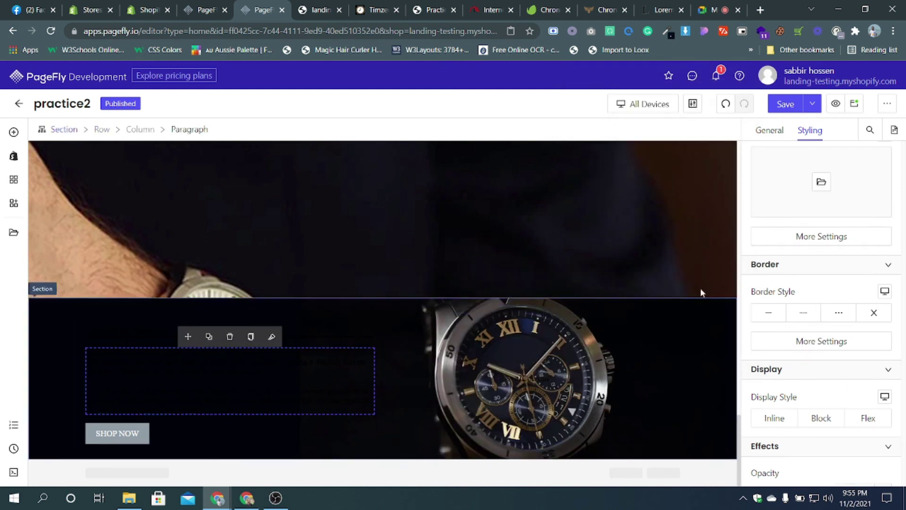
{"action": "left_click", "coordinate": [771, 130]}
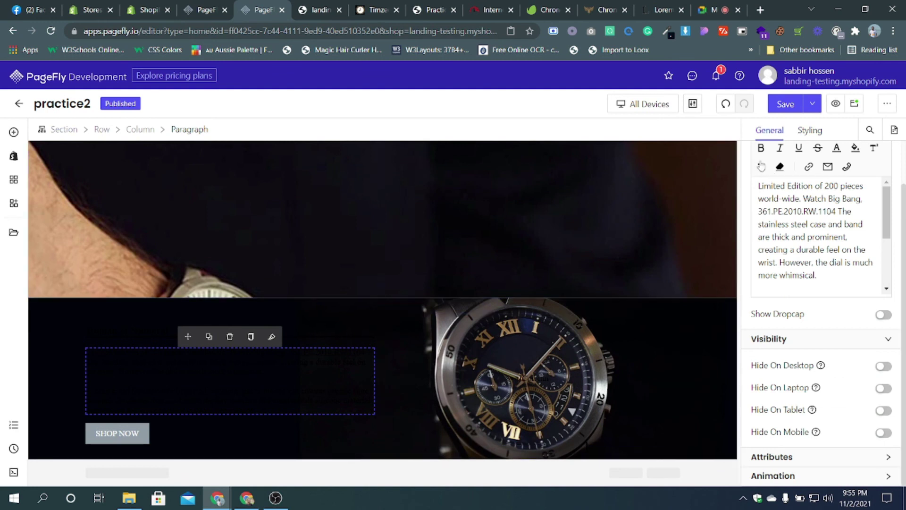
{"action": "scroll", "coordinate": [373, 406], "scroll_direction": "up", "scroll_amount": 2}
{"action": "scroll", "coordinate": [373, 406], "scroll_direction": "down", "scroll_amount": 2}
{"action": "left_click", "coordinate": [376, 10]}
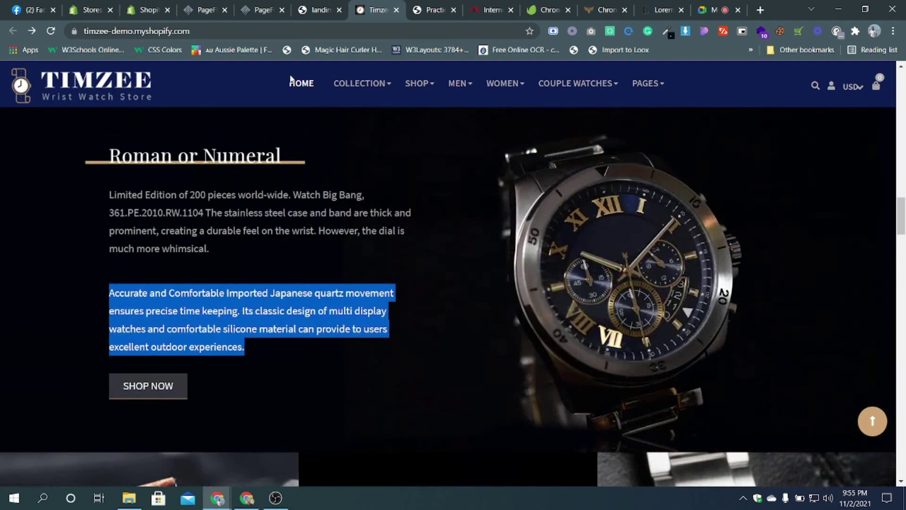
{"action": "left_click", "coordinate": [262, 10]}
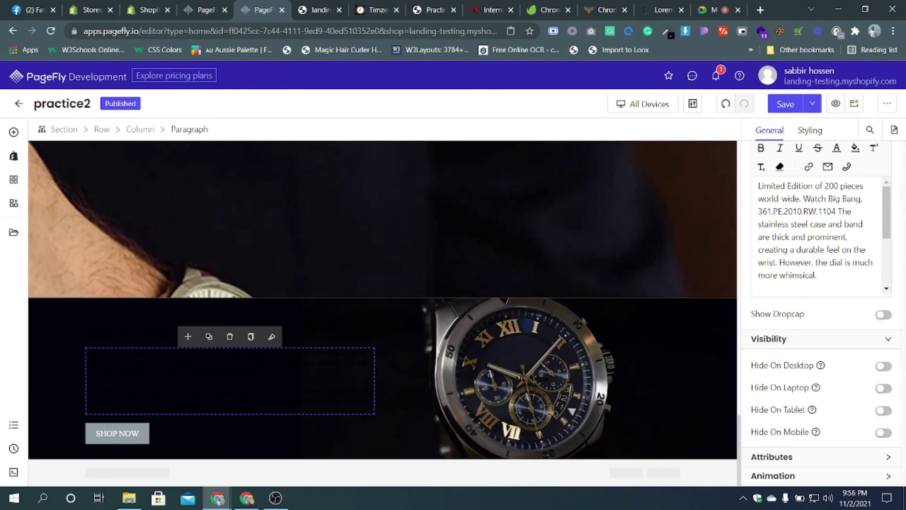
{"action": "left_click", "coordinate": [310, 333]}
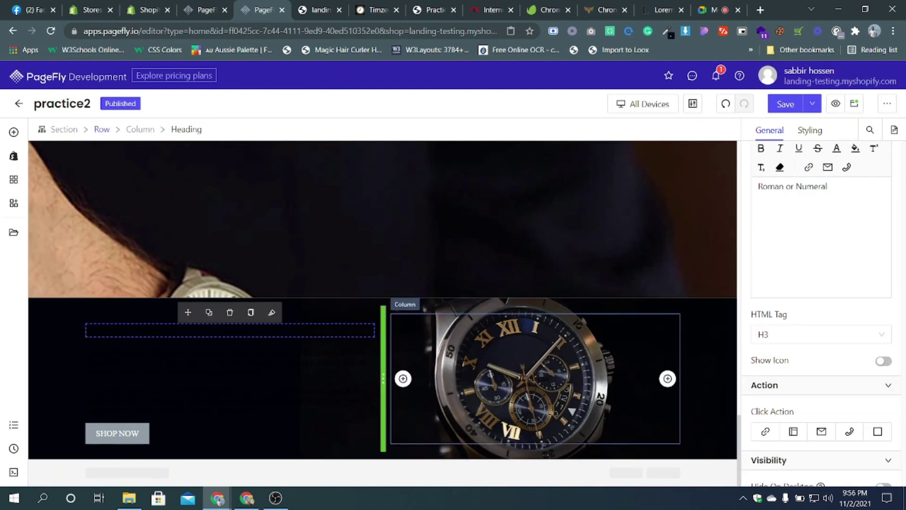
{"action": "left_click", "coordinate": [804, 130]}
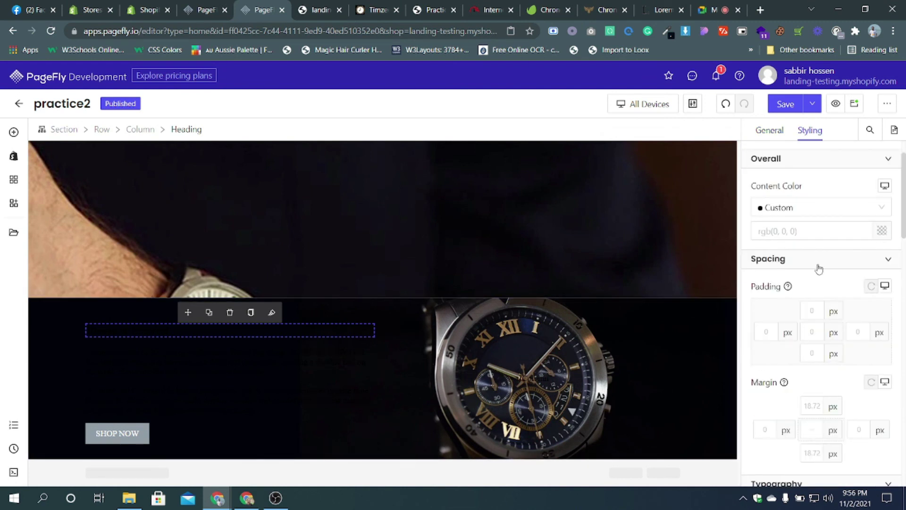
{"action": "left_click", "coordinate": [818, 232]}
{"action": "left_click", "coordinate": [713, 308]}
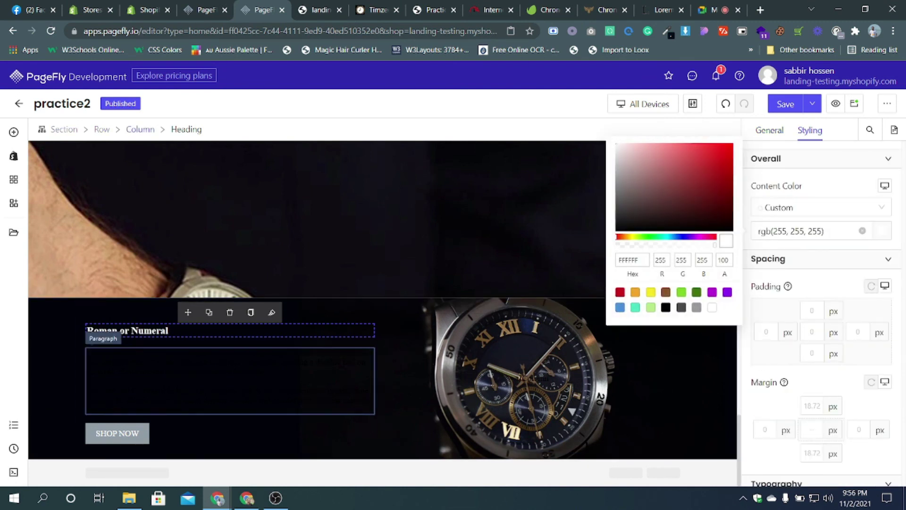
- Set the content color of the paragraph below the Roman or Numeral heading to white
{"action": "left_click", "coordinate": [226, 378]}
{"action": "left_click", "coordinate": [882, 232]}
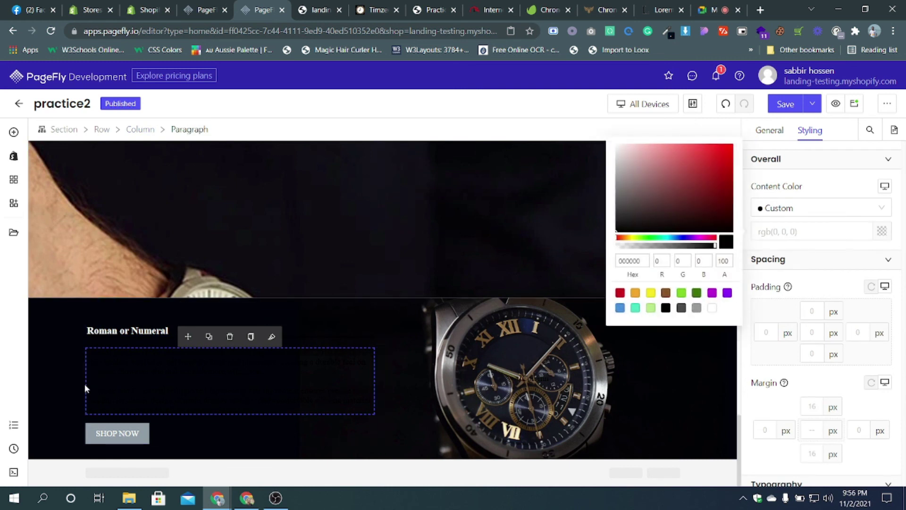
{"action": "left_click", "coordinate": [713, 309]}
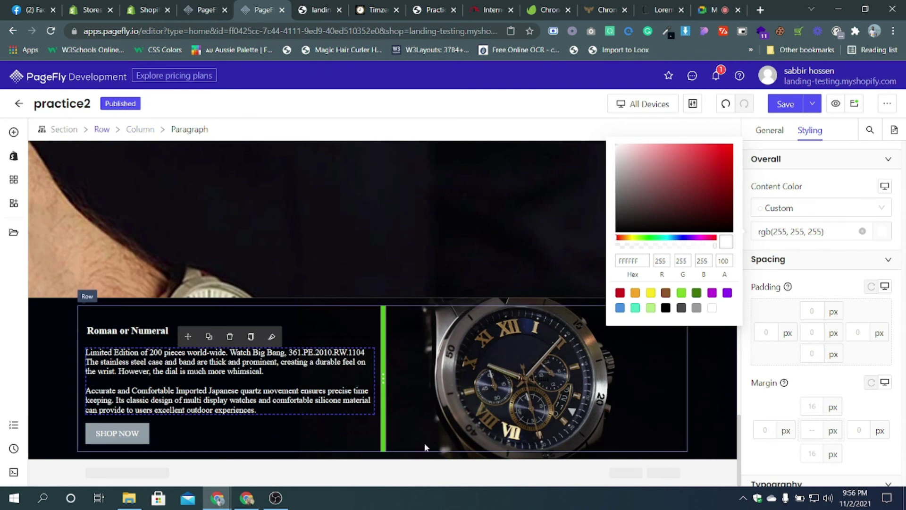
- Compare the height and spacing of the Timzee demo's Roman or Numeral section with the PageFly section
{"action": "left_click", "coordinate": [377, 11]}
{"action": "scroll", "coordinate": [352, 270], "scroll_direction": "down", "scroll_amount": 2}
{"action": "scroll", "coordinate": [352, 271], "scroll_direction": "up", "scroll_amount": 2}
{"action": "left_click", "coordinate": [263, 9]}
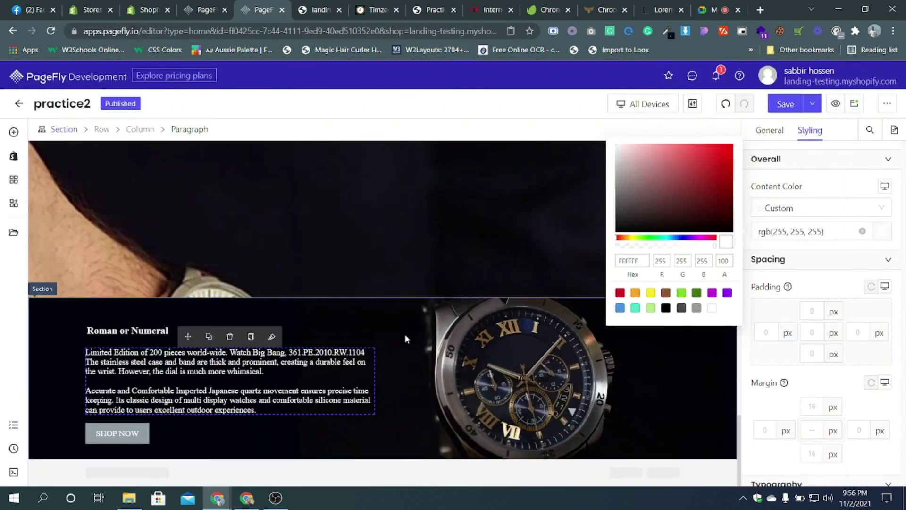
{"action": "left_click", "coordinate": [721, 373]}
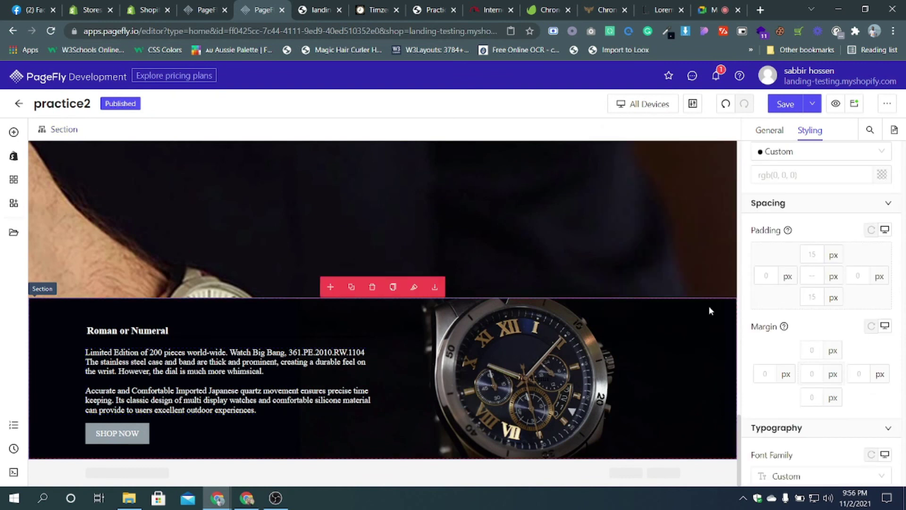
{"action": "left_click", "coordinate": [377, 9]}
{"action": "scroll", "coordinate": [441, 233], "scroll_direction": "up", "scroll_amount": 4}
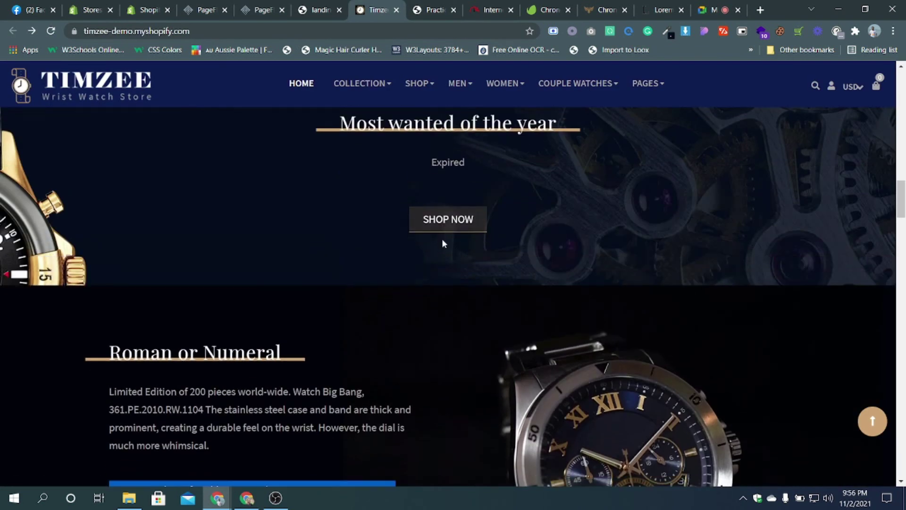
{"action": "scroll", "coordinate": [443, 244], "scroll_direction": "down", "scroll_amount": 3}
{"action": "left_click", "coordinate": [315, 10]}
{"action": "left_click", "coordinate": [258, 9]}
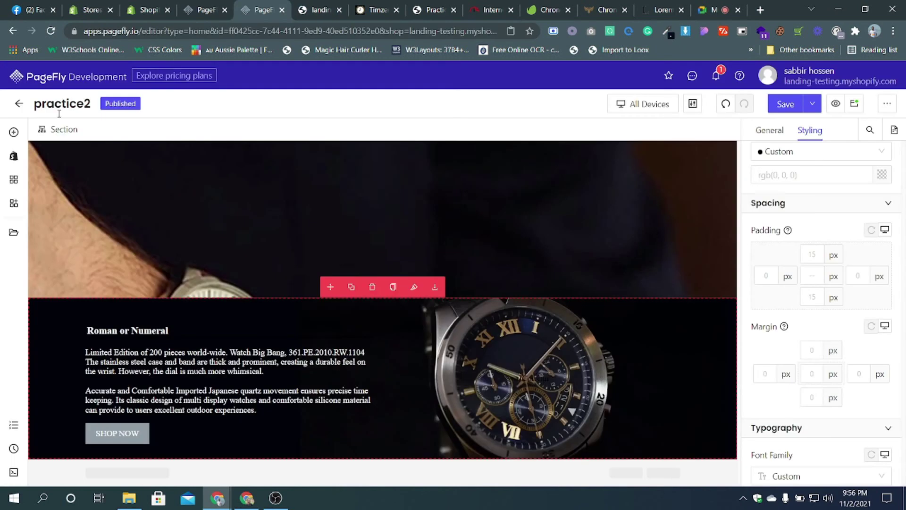
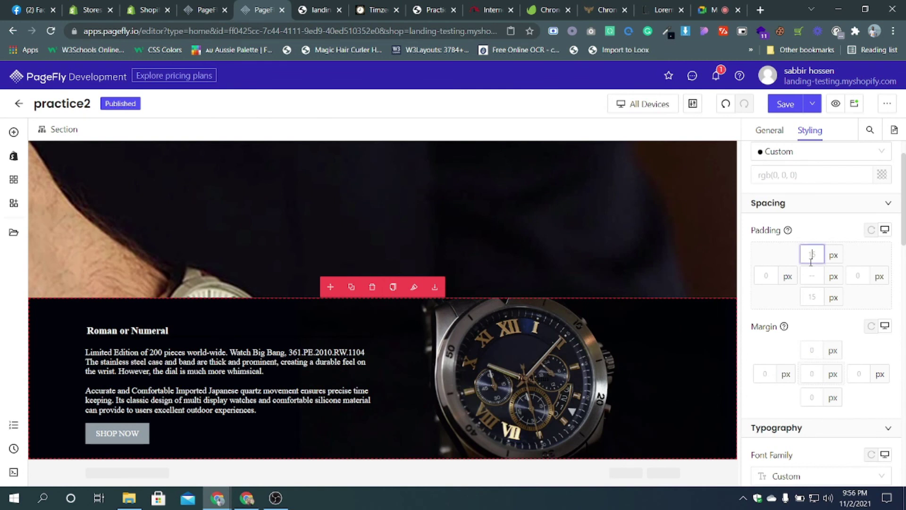
- Set the Roman or Numeral section's top and bottom padding to 300 px and check the layout
{"action": "type", "text": "300"}
{"action": "left_click", "coordinate": [813, 297]}
{"action": "type", "text": "300"}
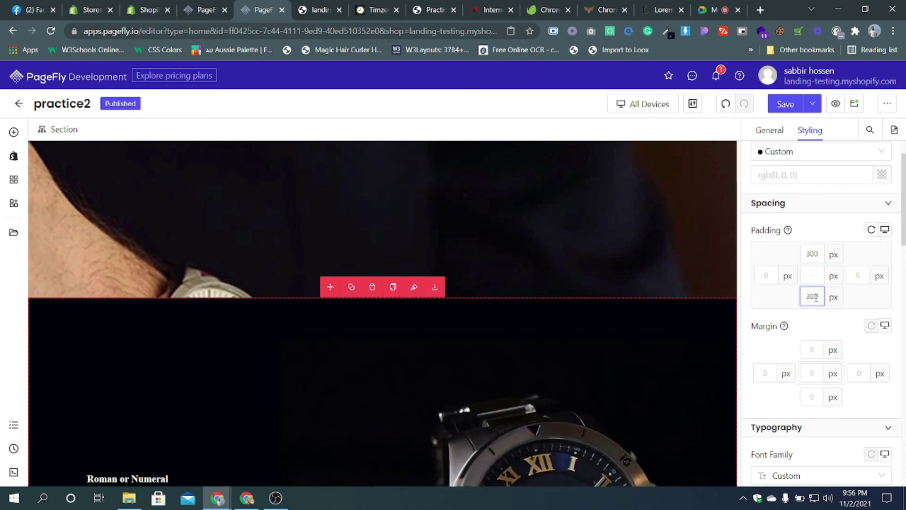
{"action": "scroll", "coordinate": [509, 331], "scroll_direction": "down", "scroll_amount": 5}
{"action": "scroll", "coordinate": [510, 331], "scroll_direction": "up", "scroll_amount": 2}
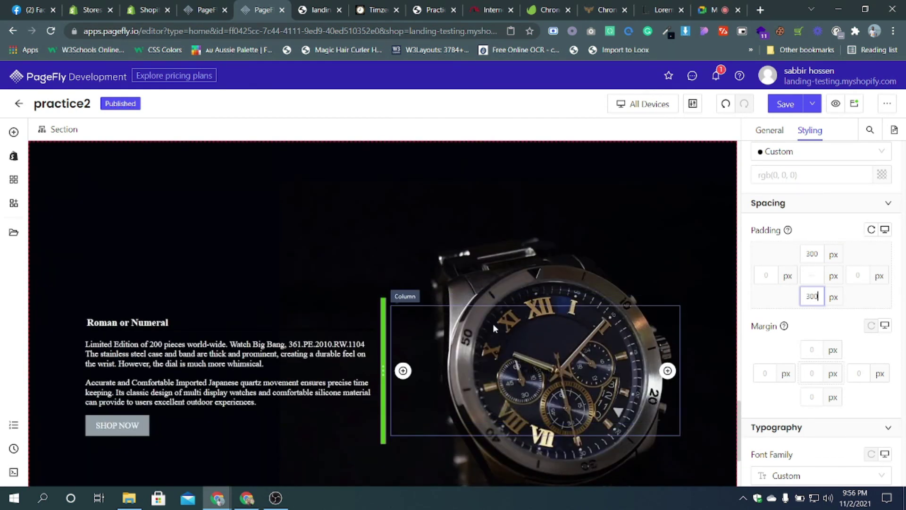
{"action": "scroll", "coordinate": [529, 319], "scroll_direction": "down", "scroll_amount": 3}
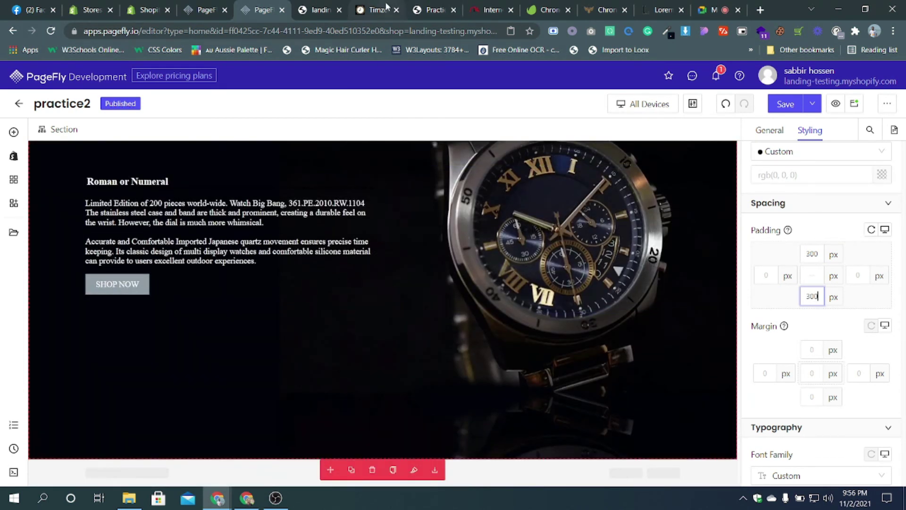
- Check the Timzee demo's Roman or Numeral section, and set the PageFly section's top and bottom padding to 100 px
{"action": "left_click", "coordinate": [386, 6]}
{"action": "scroll", "coordinate": [532, 260], "scroll_direction": "down", "scroll_amount": 5}
{"action": "scroll", "coordinate": [524, 268], "scroll_direction": "up", "scroll_amount": 7}
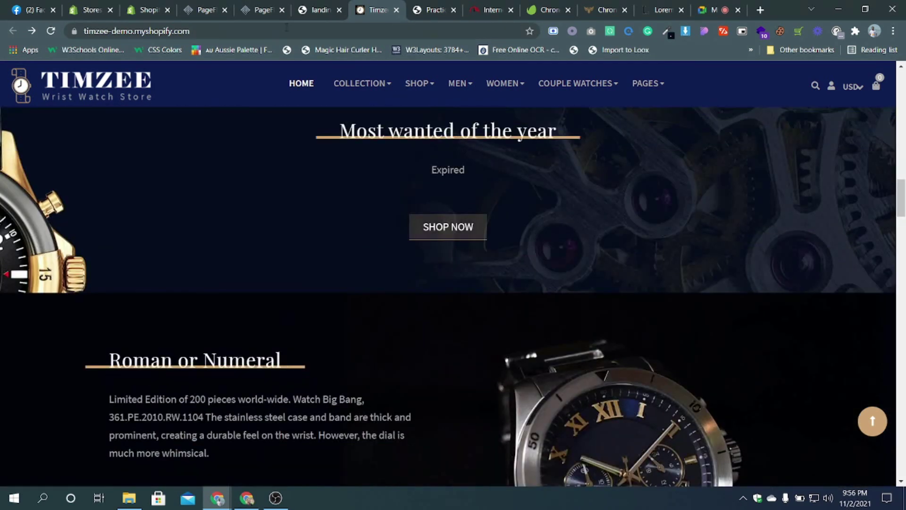
{"action": "left_click", "coordinate": [262, 10]}
{"action": "left_click", "coordinate": [812, 254]}
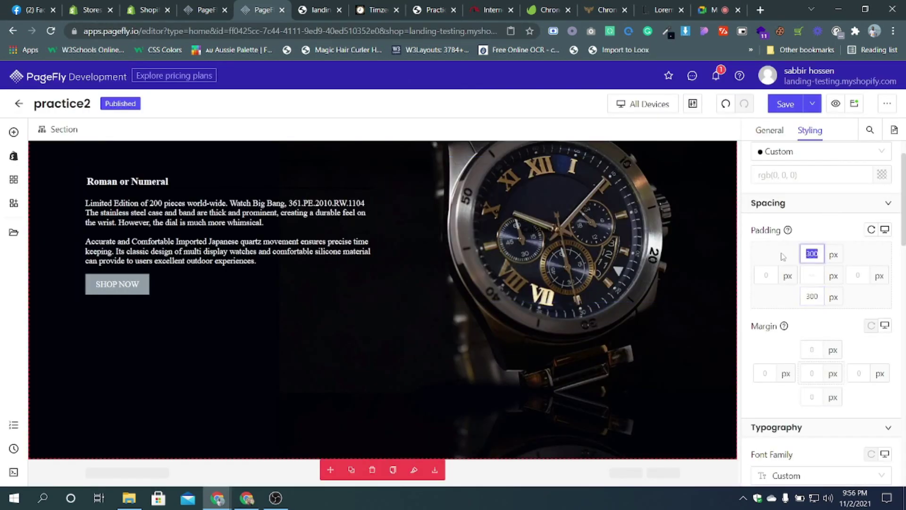
{"action": "type", "text": "100"}
{"action": "left_click_drag", "start_coordinate": [815, 294], "coordinate": [803, 298]}
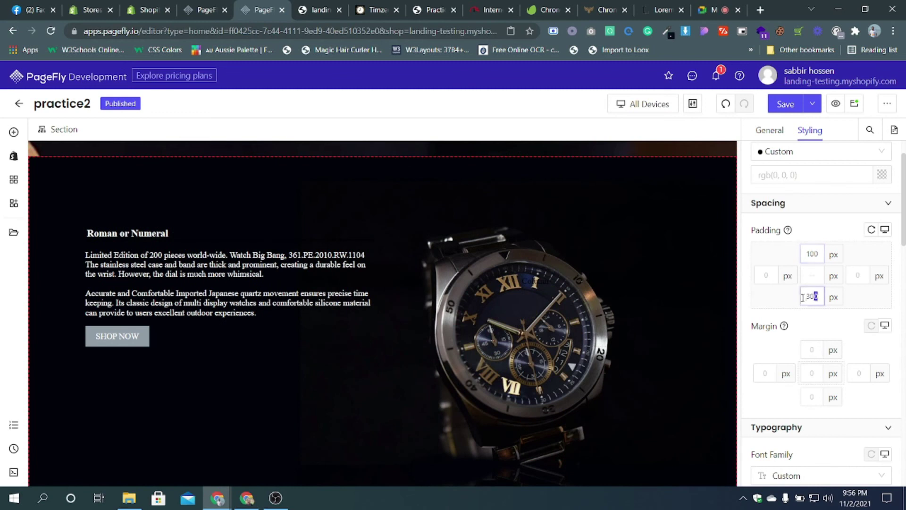
{"action": "type", "text": "100"}
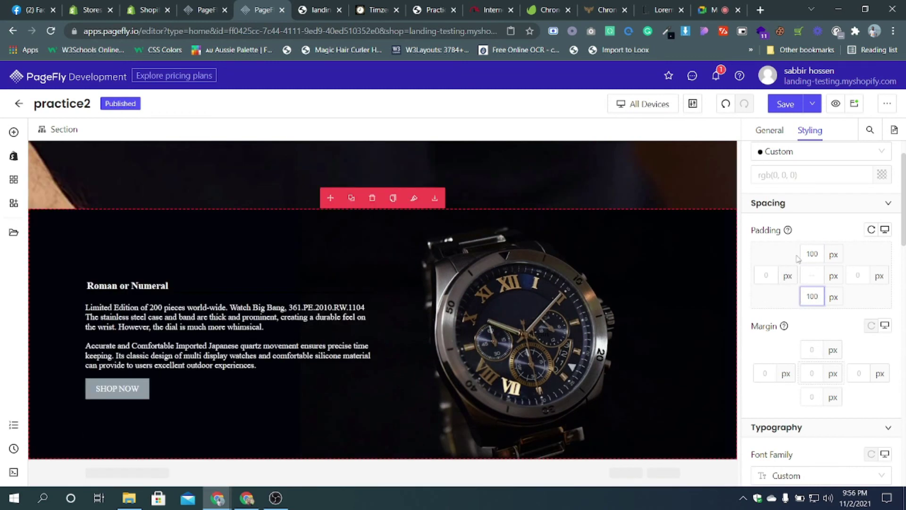
- Set the Roman or Numeral section's top and bottom padding to 150 px
{"action": "left_click_drag", "start_coordinate": [817, 254], "coordinate": [814, 254]}
{"action": "type", "text": "150"}
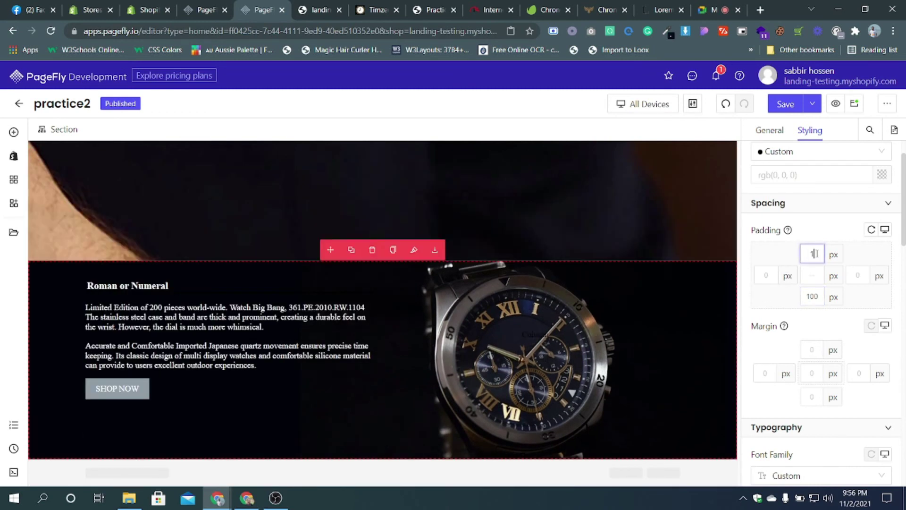
{"action": "double_click", "coordinate": [820, 296]}
{"action": "type", "text": "150"}
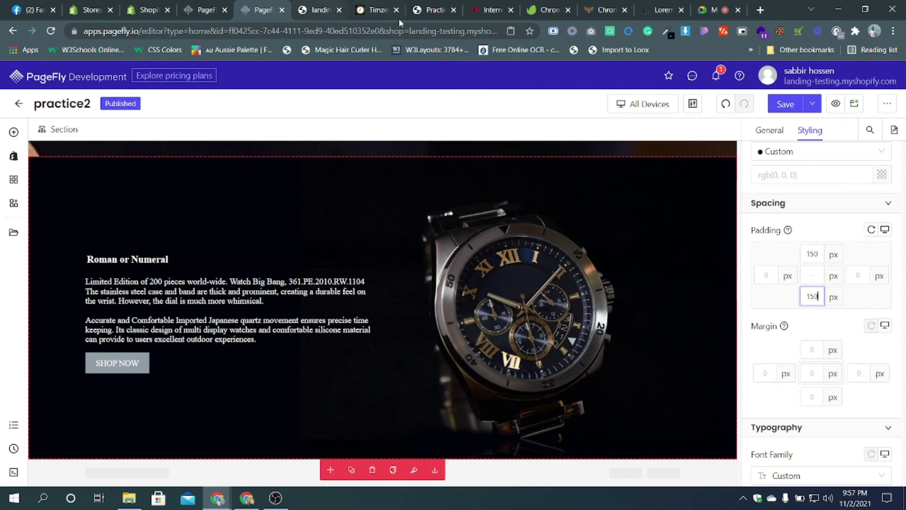
- Compare the section's spacing with the Timzee demo, and save and publish the practice2 page
{"action": "left_click", "coordinate": [377, 10]}
{"action": "scroll", "coordinate": [474, 310], "scroll_direction": "down", "scroll_amount": 9}
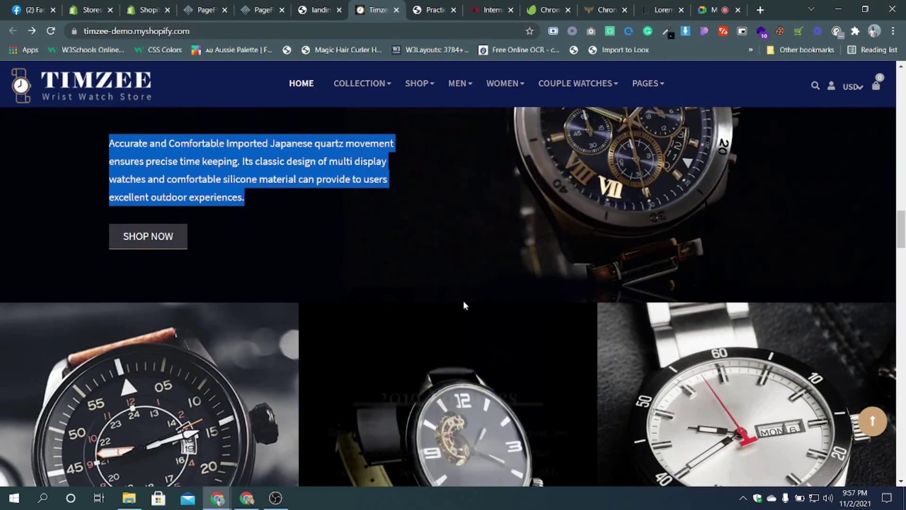
{"action": "scroll", "coordinate": [463, 306], "scroll_direction": "up", "scroll_amount": 6}
{"action": "left_click", "coordinate": [242, 7]}
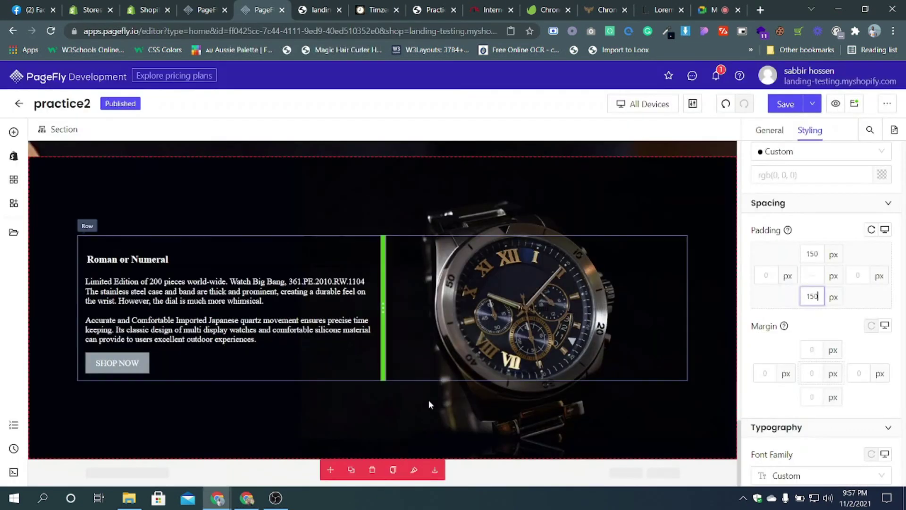
{"action": "left_click", "coordinate": [813, 105]}
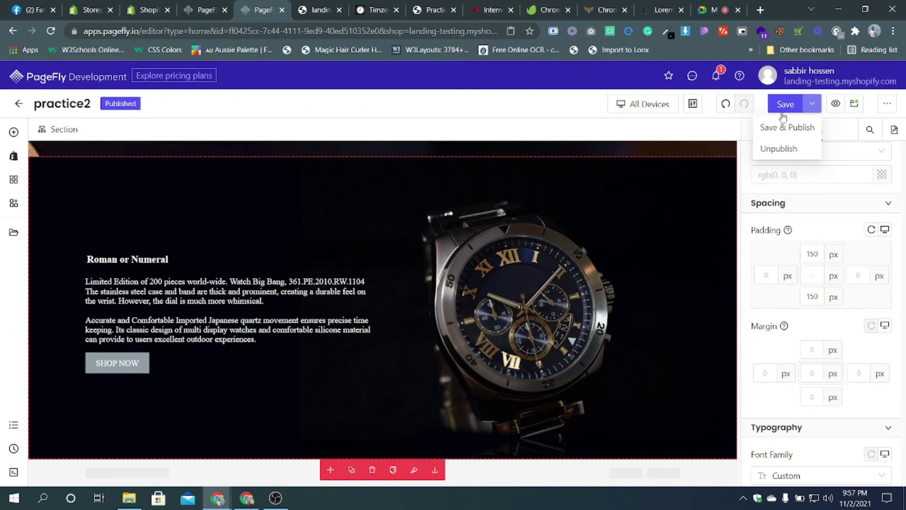
{"action": "left_click", "coordinate": [788, 127]}
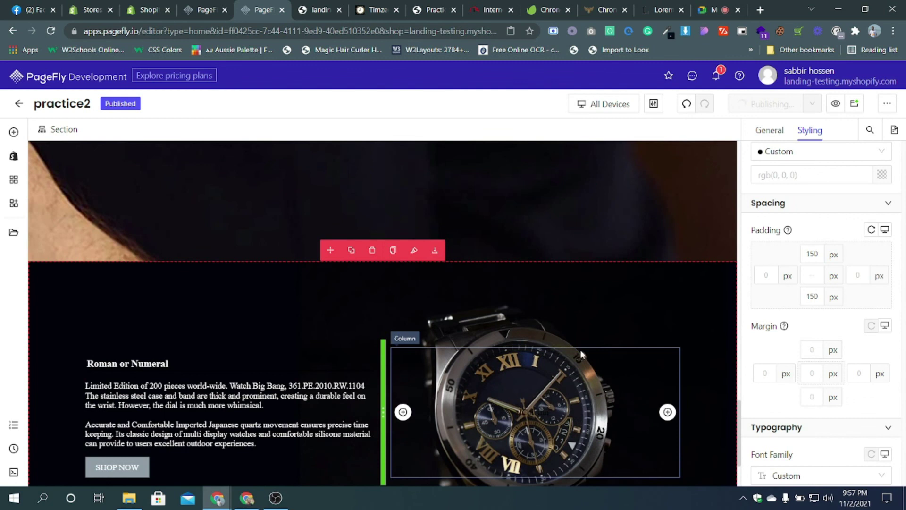
- Set the Roman or Numeral heading's bottom border color to white (FFFFFF)
{"action": "scroll", "coordinate": [380, 344], "scroll_direction": "down", "scroll_amount": 2}
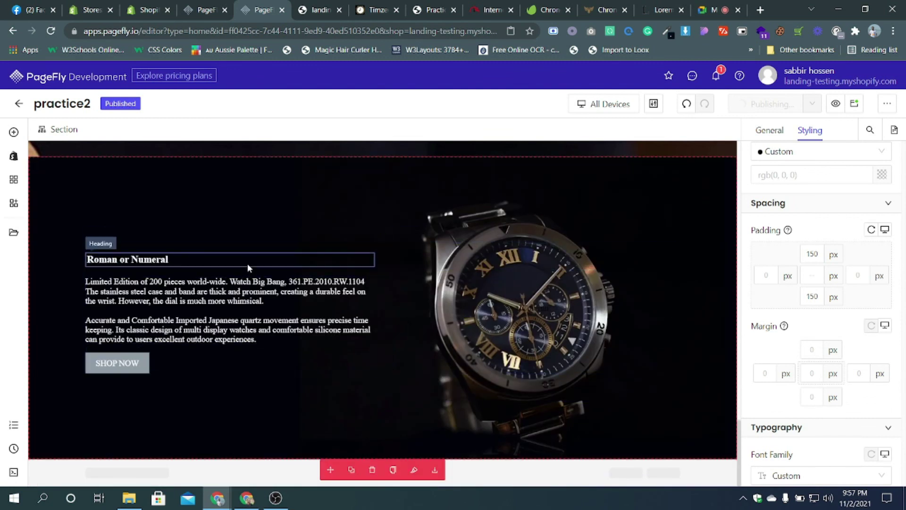
{"action": "left_click", "coordinate": [298, 265]}
{"action": "scroll", "coordinate": [826, 262], "scroll_direction": "down", "scroll_amount": 10}
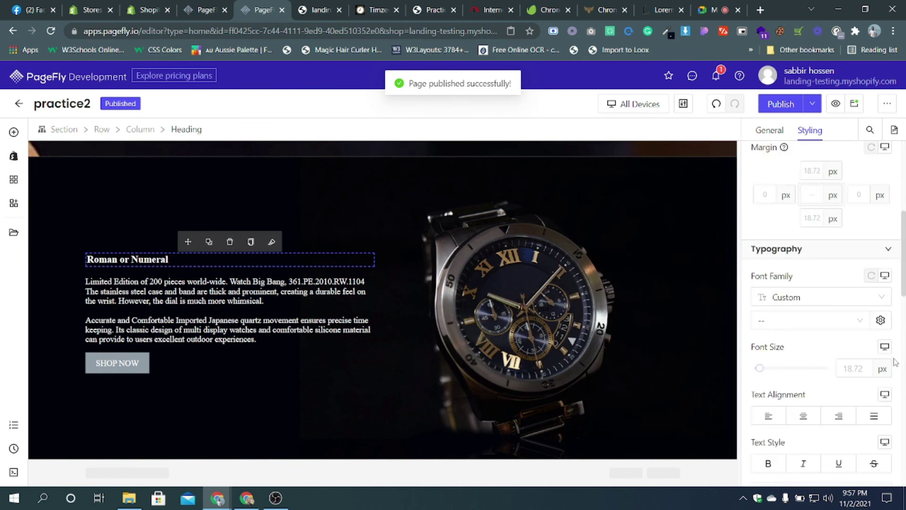
{"action": "scroll", "coordinate": [820, 396], "scroll_direction": "down", "scroll_amount": 3}
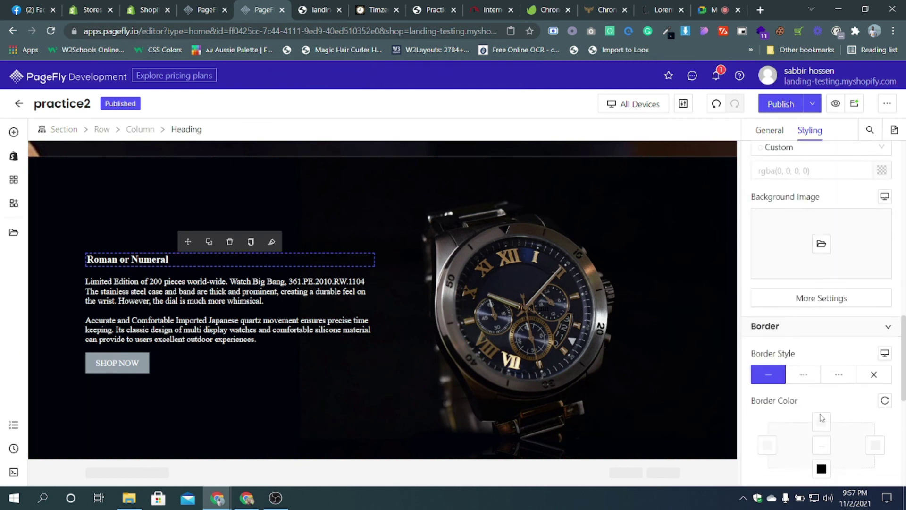
{"action": "left_click", "coordinate": [821, 360]}
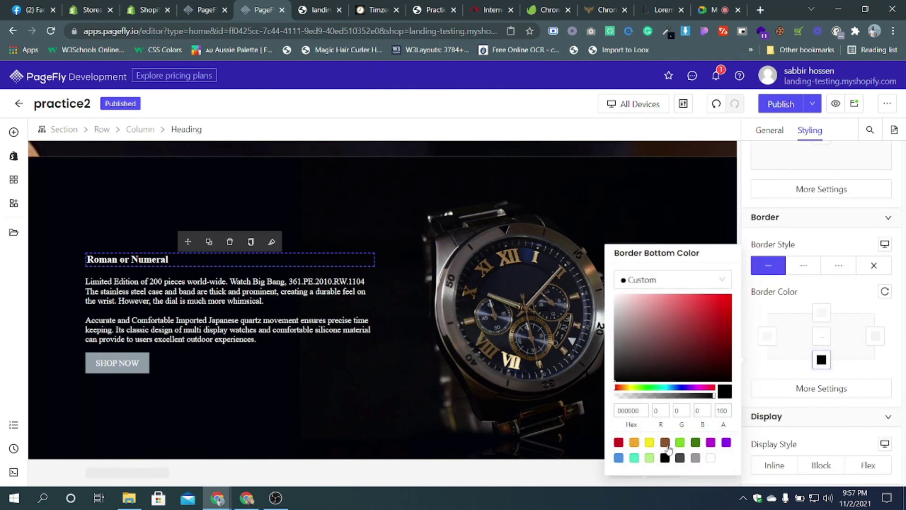
{"action": "left_click", "coordinate": [665, 443]}
{"action": "left_click", "coordinate": [712, 460]}
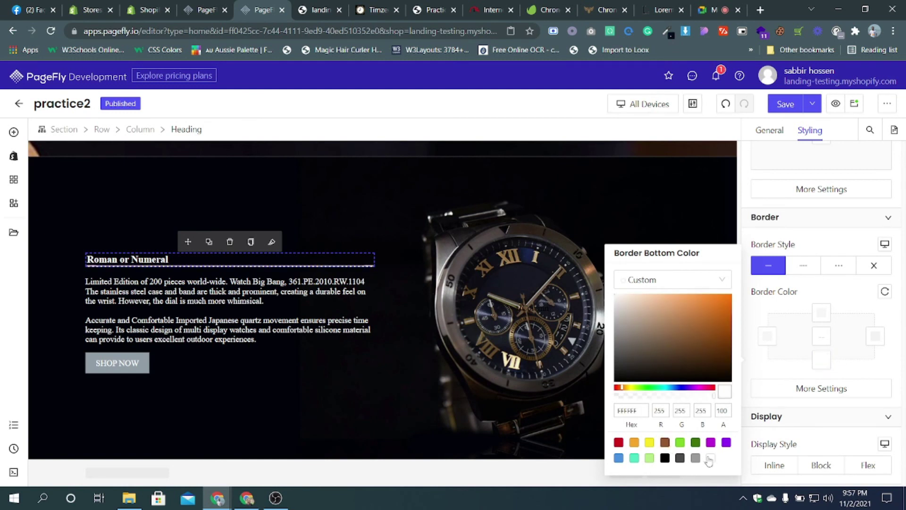
{"action": "left_click", "coordinate": [232, 330]}
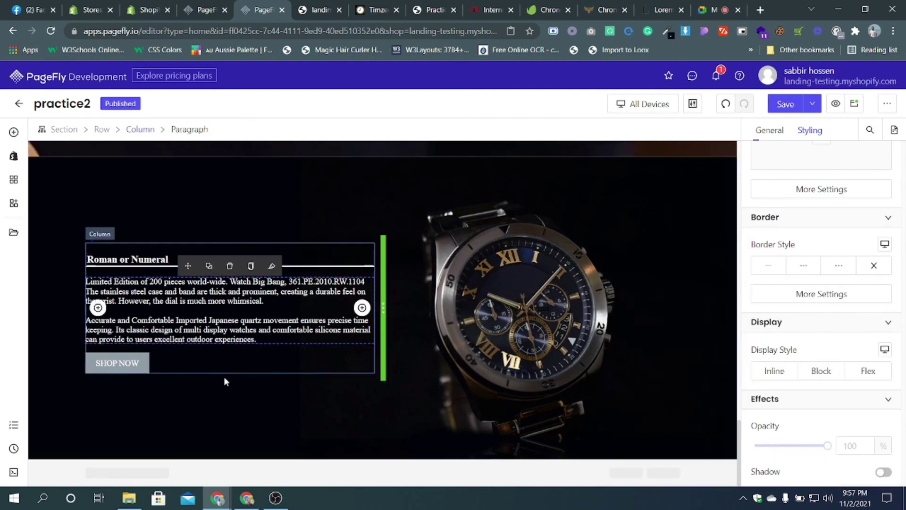
- Center-align the Roman or Numeral heading's text
{"action": "left_click", "coordinate": [138, 259]}
{"action": "scroll", "coordinate": [812, 264], "scroll_direction": "up", "scroll_amount": 6}
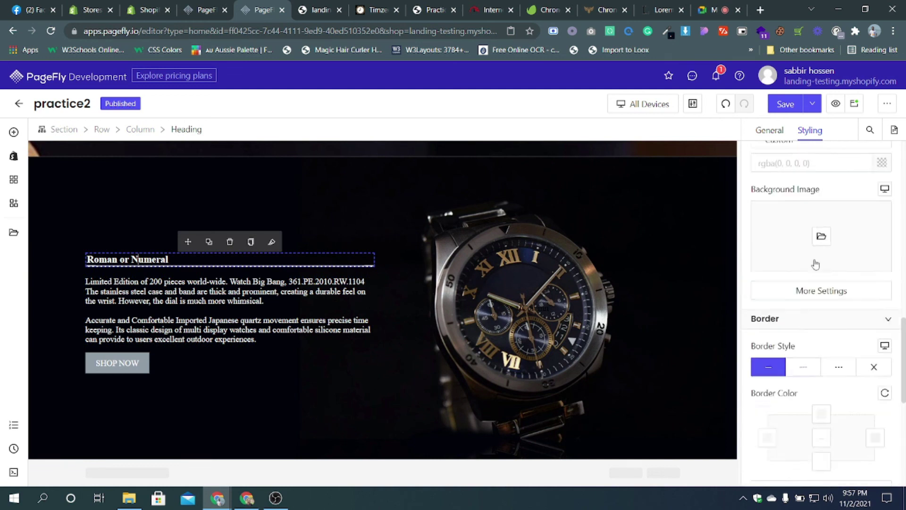
{"action": "left_click", "coordinate": [804, 297]}
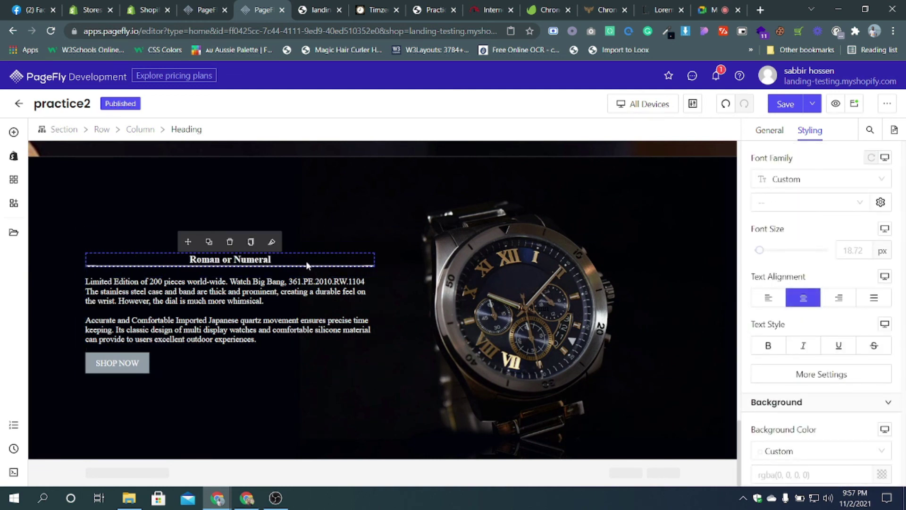
- Try black as the Roman or Numeral heading's bottom border color, and switch it back to white
{"action": "scroll", "coordinate": [827, 283], "scroll_direction": "down", "scroll_amount": 10}
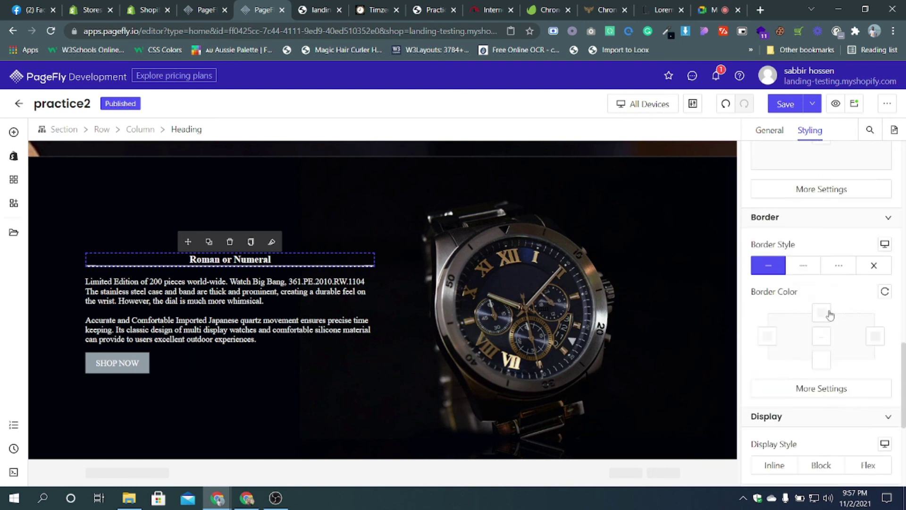
{"action": "scroll", "coordinate": [825, 283], "scroll_direction": "up", "scroll_amount": 2}
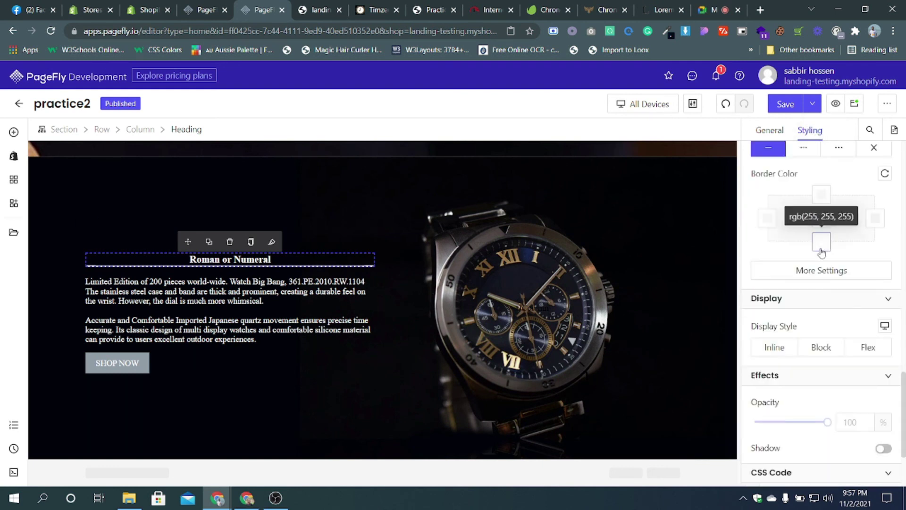
{"action": "left_click", "coordinate": [823, 243]}
{"action": "left_click", "coordinate": [665, 340]}
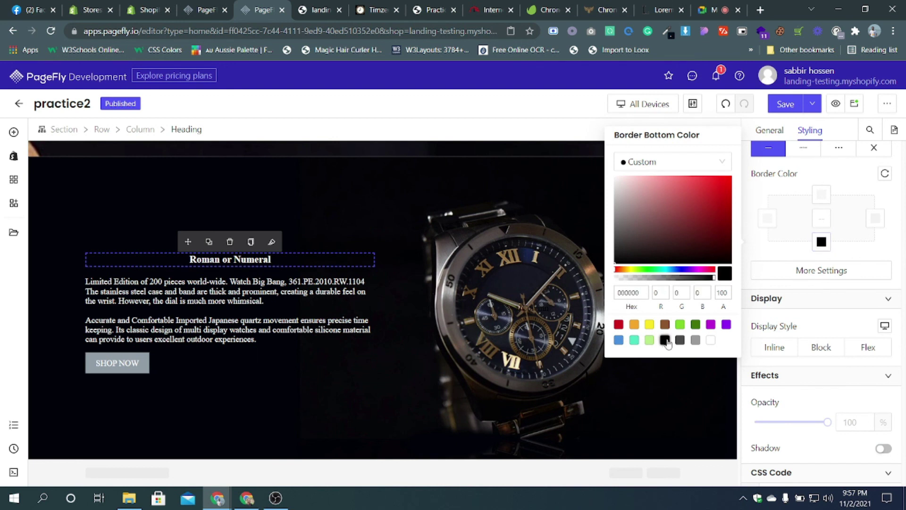
{"action": "left_click", "coordinate": [763, 247]}
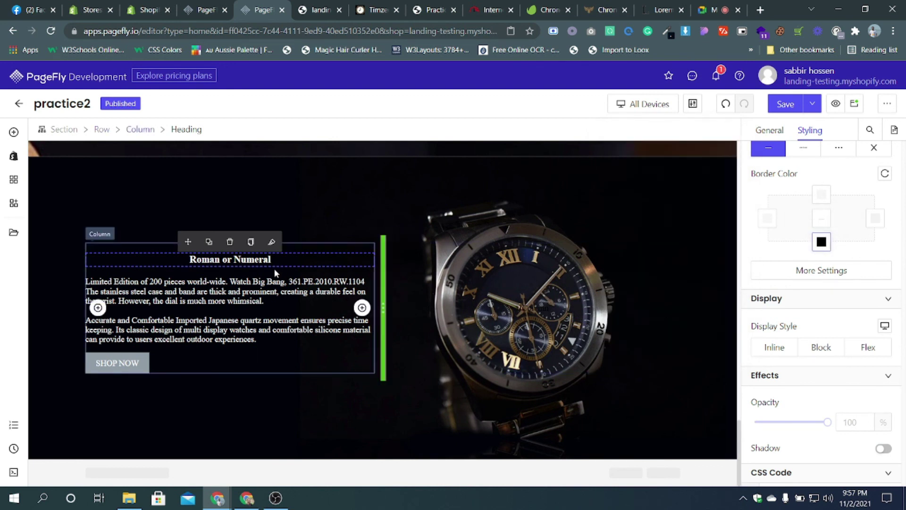
{"action": "left_click", "coordinate": [822, 242]}
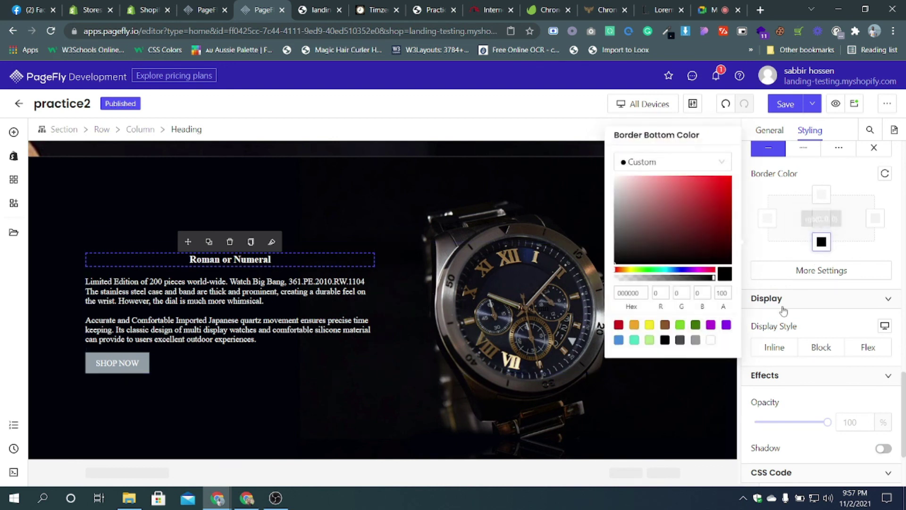
{"action": "left_click", "coordinate": [710, 340]}
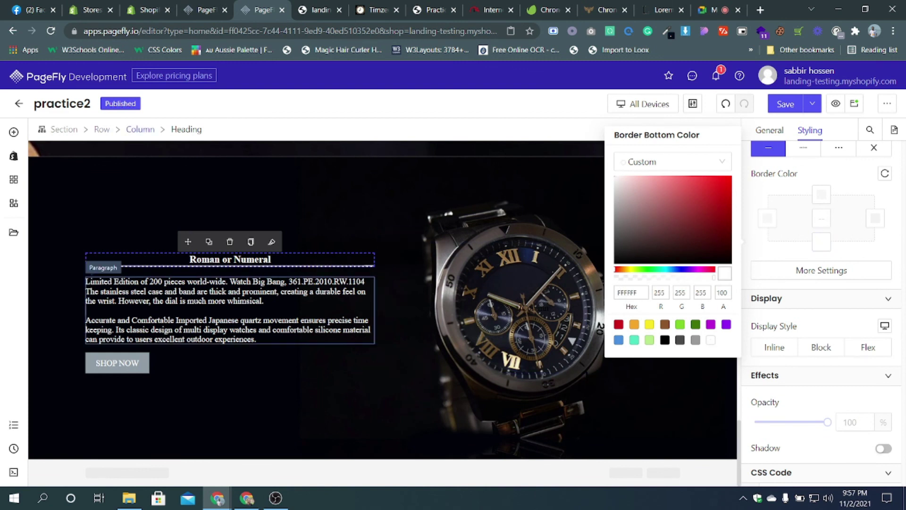
{"action": "left_click", "coordinate": [309, 316]}
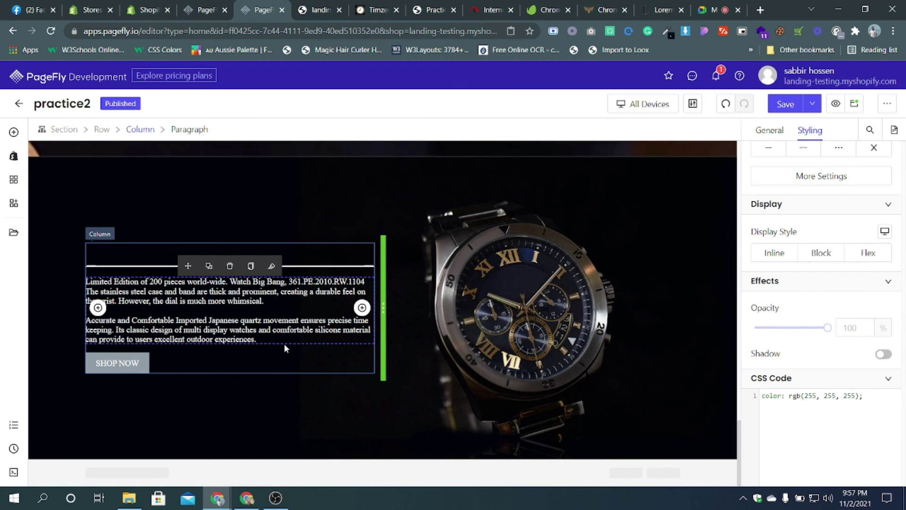
- Try a bottom margin of -10 px on the Roman or Numeral heading, and clear the value
{"action": "scroll", "coordinate": [284, 344], "scroll_direction": "up", "scroll_amount": 2}
{"action": "left_click", "coordinate": [812, 104]}
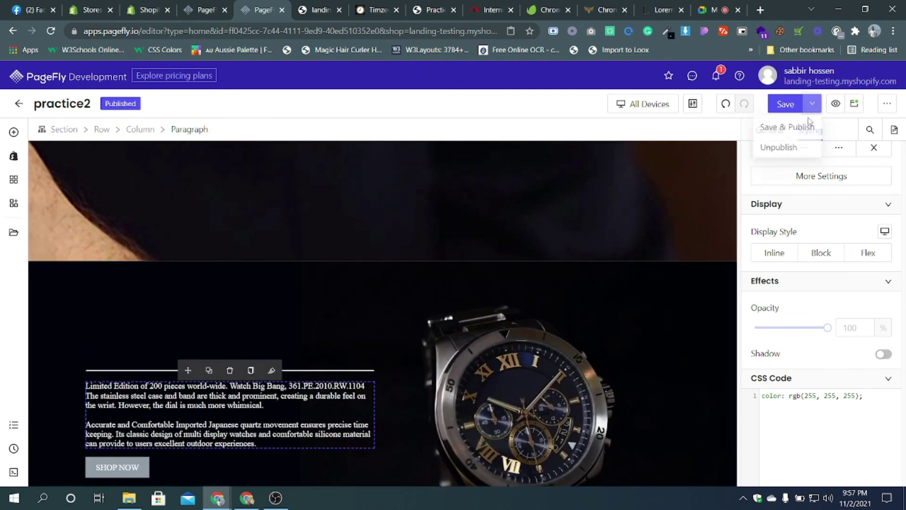
{"action": "left_click", "coordinate": [332, 374]}
{"action": "scroll", "coordinate": [788, 313], "scroll_direction": "up", "scroll_amount": 5}
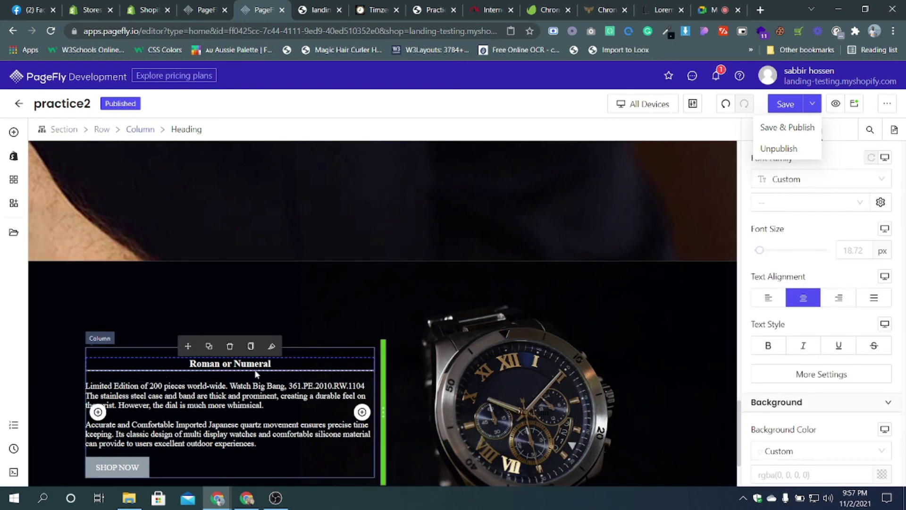
{"action": "scroll", "coordinate": [768, 297], "scroll_direction": "up", "scroll_amount": 5}
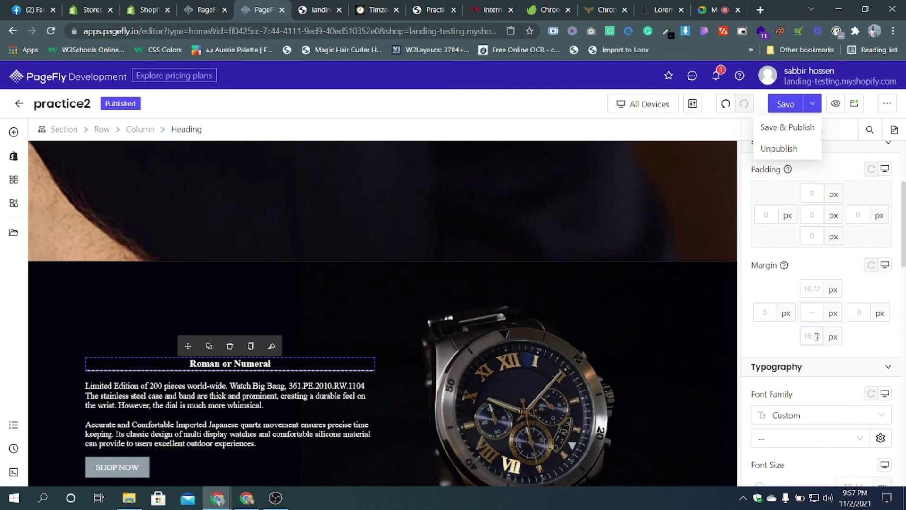
{"action": "left_click", "coordinate": [813, 336]}
{"action": "type", "text": "-10"}
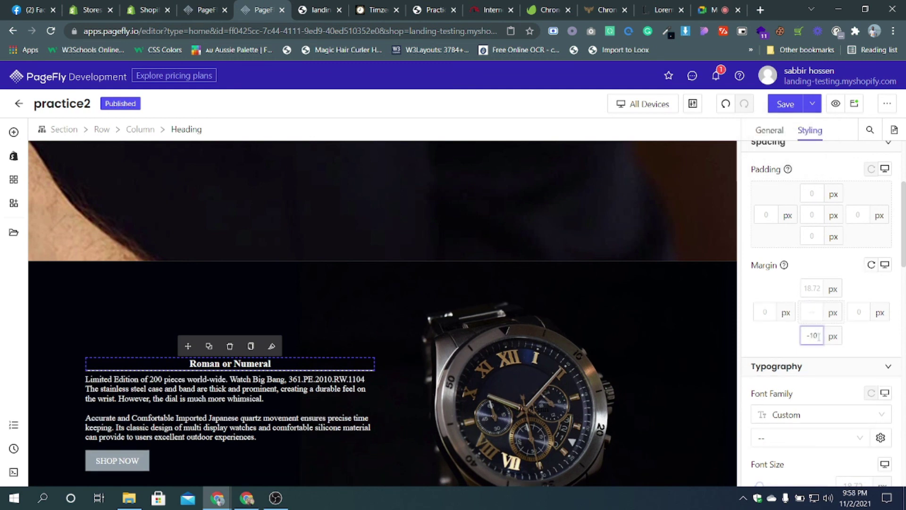
{"action": "key", "text": "BackSpace"}
{"action": "key", "text": "BackSpace"}
{"action": "key", "text": "BackSpace"}
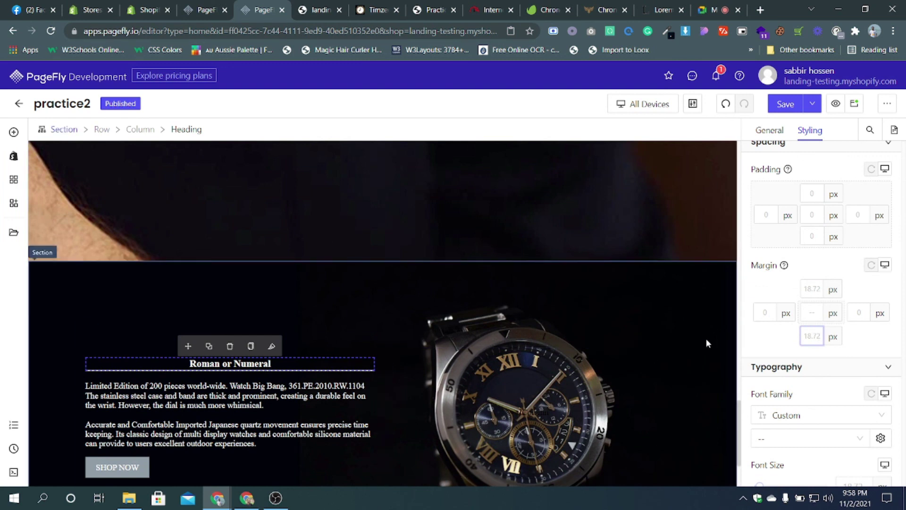
- Try a bottom margin of -20 px on the Roman or Numeral heading, and clear the value
{"action": "type", "text": "-20"}
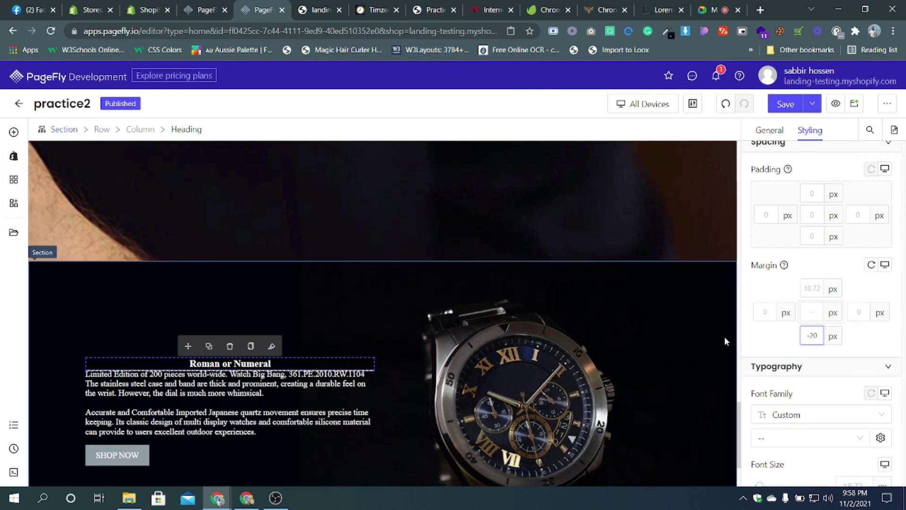
{"action": "key", "text": "BackSpace"}
{"action": "key", "text": "BackSpace"}
{"action": "key", "text": "BackSpace"}
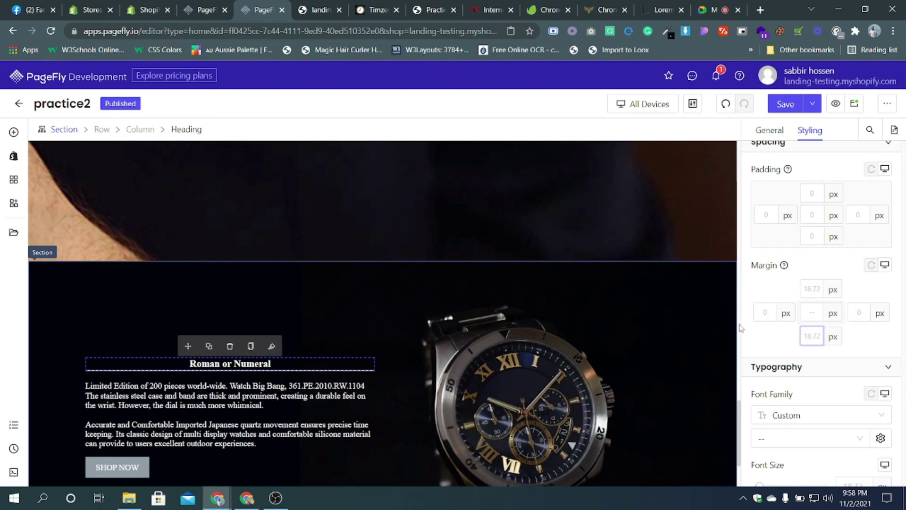
{"action": "scroll", "coordinate": [797, 370], "scroll_direction": "down", "scroll_amount": 10}
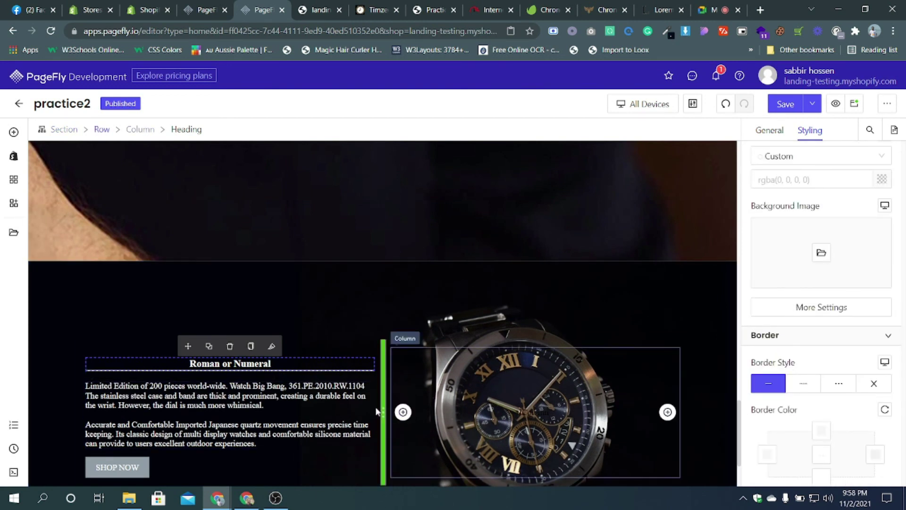
{"action": "scroll", "coordinate": [833, 330], "scroll_direction": "up", "scroll_amount": 3}
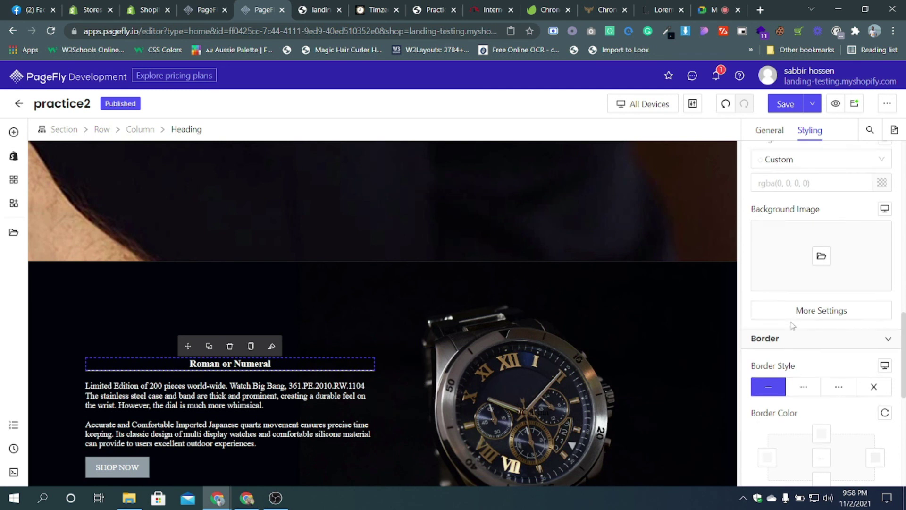
{"action": "scroll", "coordinate": [833, 329], "scroll_direction": "down", "scroll_amount": 8}
{"action": "scroll", "coordinate": [817, 329], "scroll_direction": "up", "scroll_amount": 3}
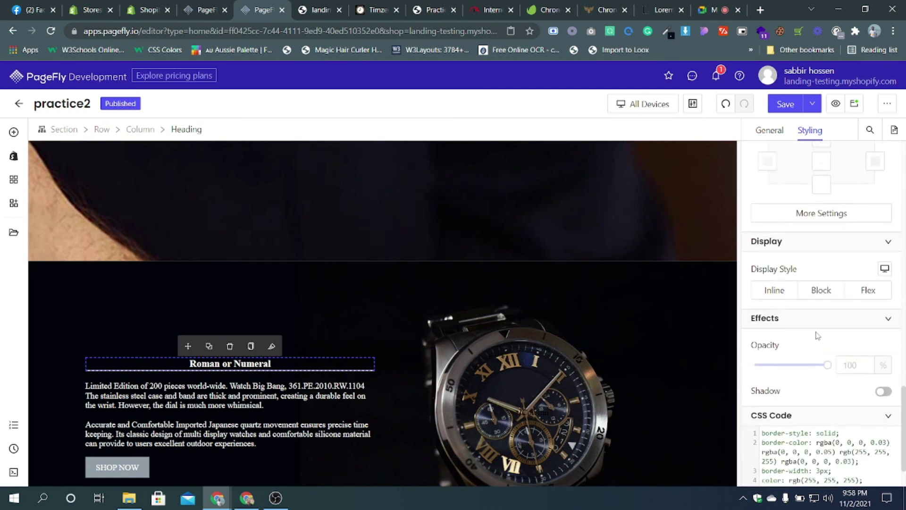
{"action": "scroll", "coordinate": [805, 258], "scroll_direction": "up", "scroll_amount": 1}
{"action": "left_click", "coordinate": [817, 332]}
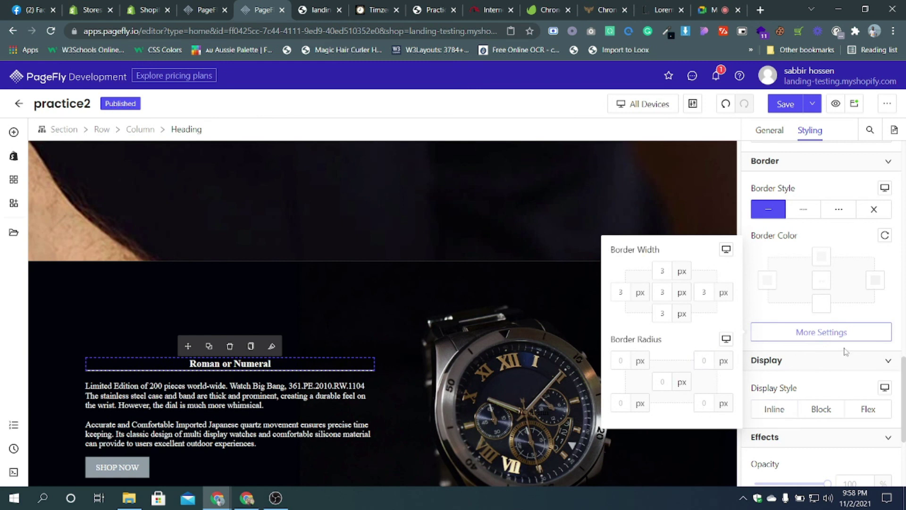
{"action": "scroll", "coordinate": [746, 359], "scroll_direction": "up", "scroll_amount": 3}
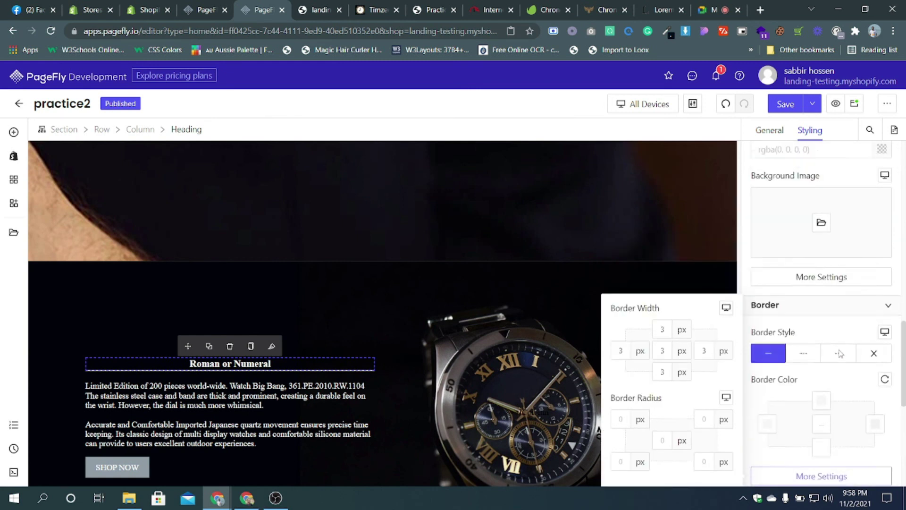
{"action": "left_click", "coordinate": [243, 375]}
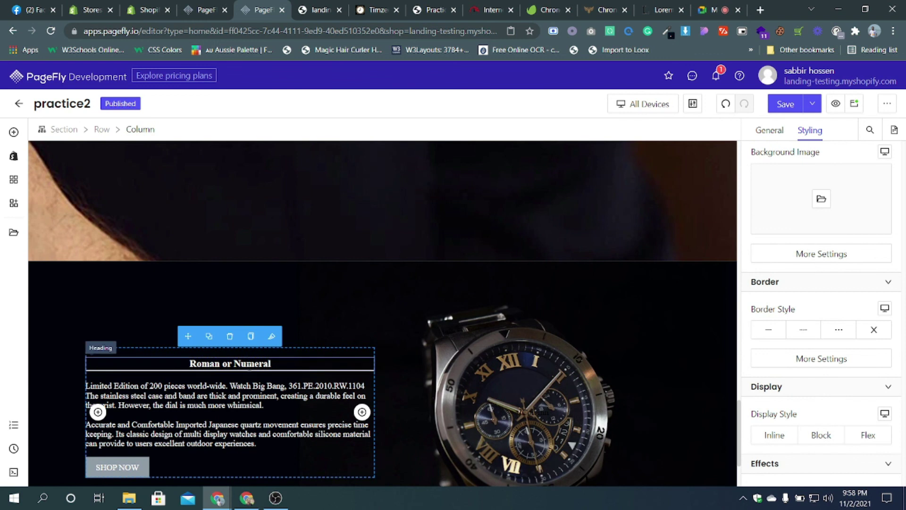
{"action": "left_click", "coordinate": [246, 364]}
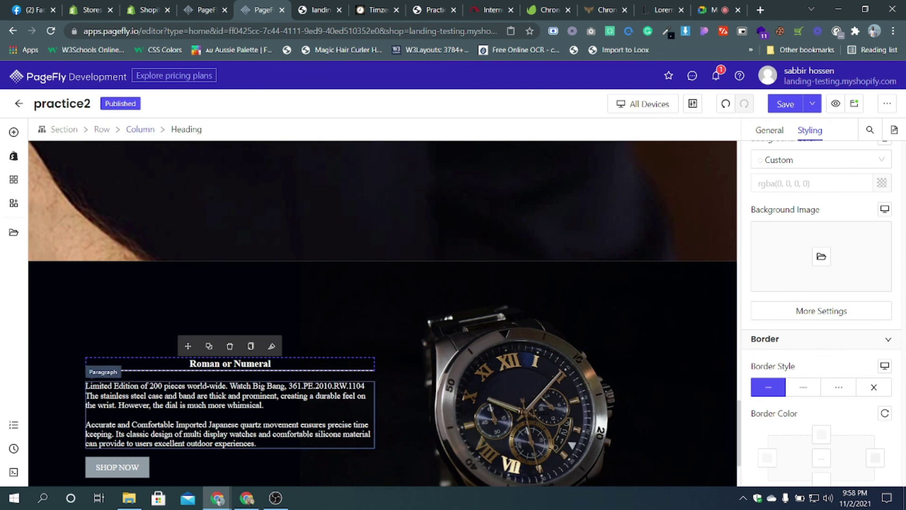
{"action": "left_click", "coordinate": [349, 392]}
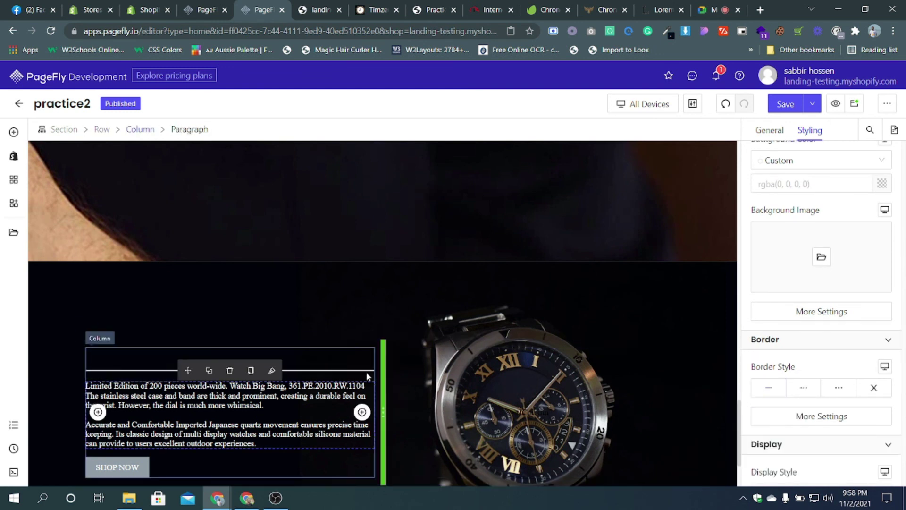
{"action": "left_click", "coordinate": [361, 360]}
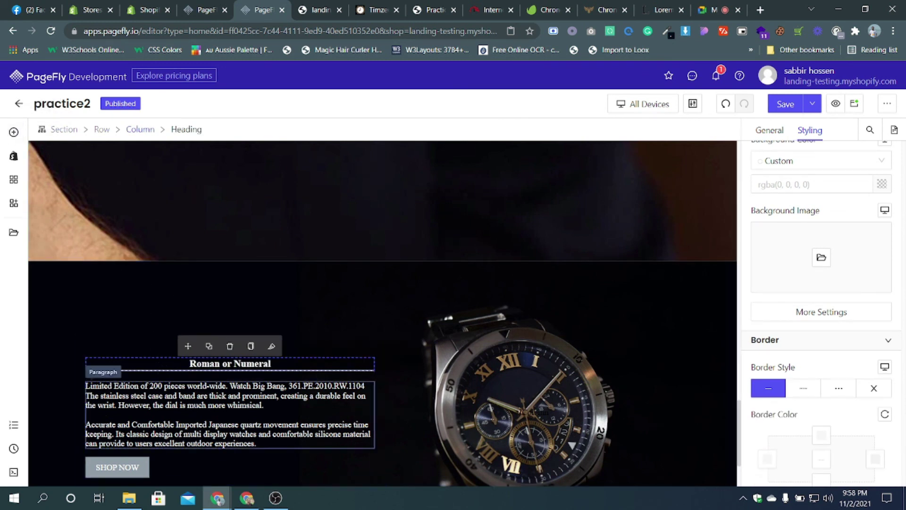
- Add a Block layout element between the Roman or Numeral heading and the paragraph below it
{"action": "left_click", "coordinate": [12, 134]}
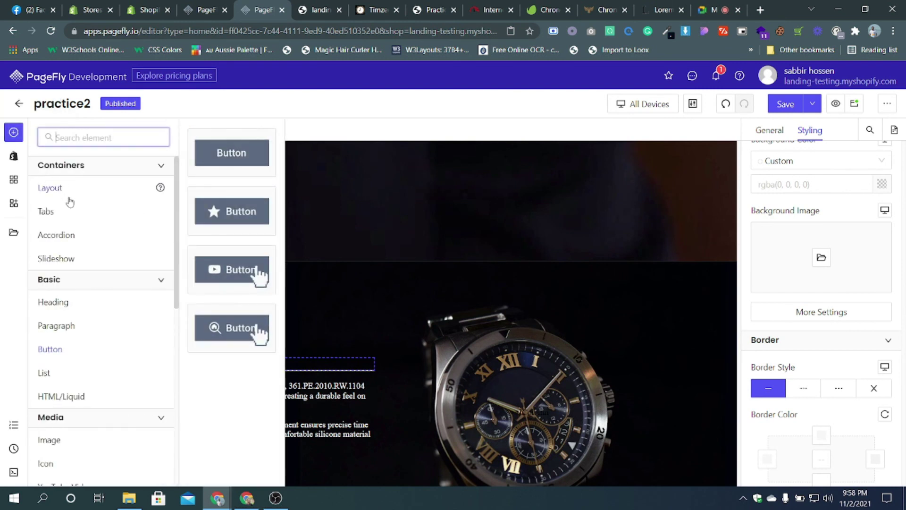
{"action": "scroll", "coordinate": [231, 349], "scroll_direction": "down", "scroll_amount": 5}
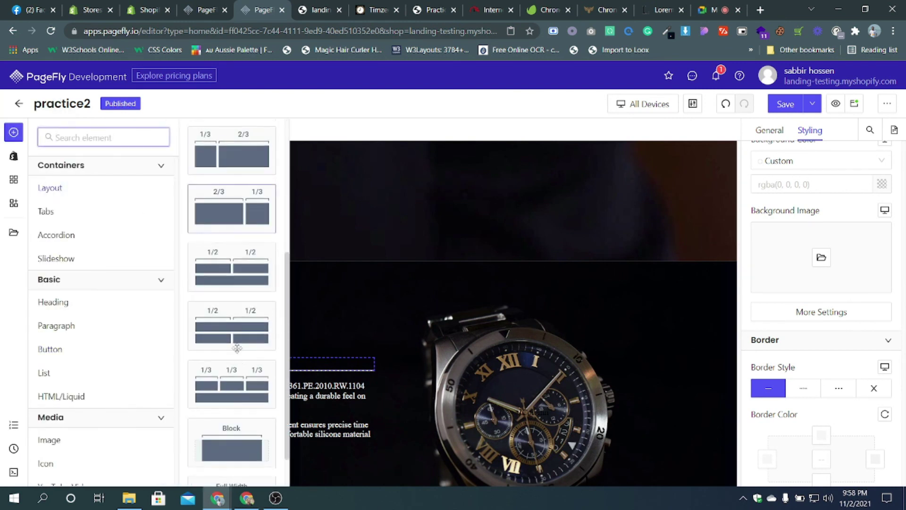
{"action": "left_click_drag", "start_coordinate": [322, 399], "coordinate": [266, 369]}
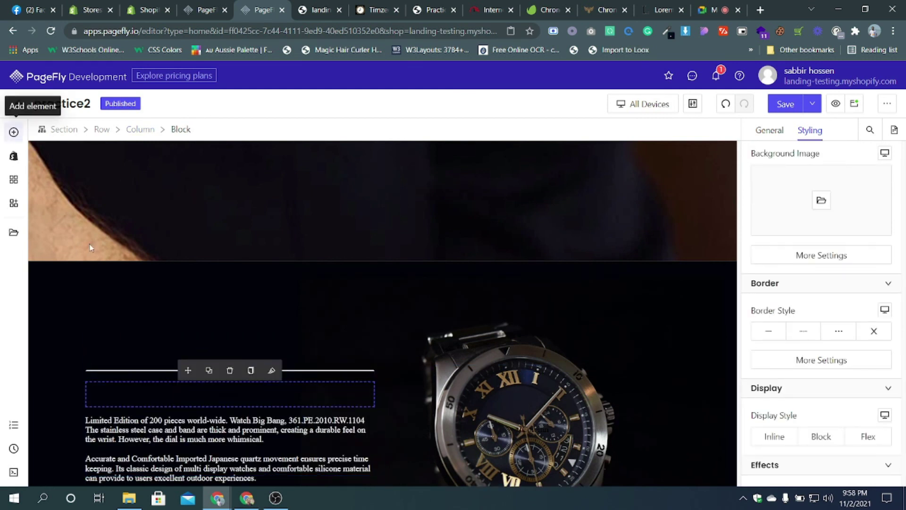
- Insert a Divider element into the empty block under the Roman or Numeral heading
{"action": "left_click", "coordinate": [14, 131]}
{"action": "left_click_drag", "start_coordinate": [248, 285], "coordinate": [259, 392]}
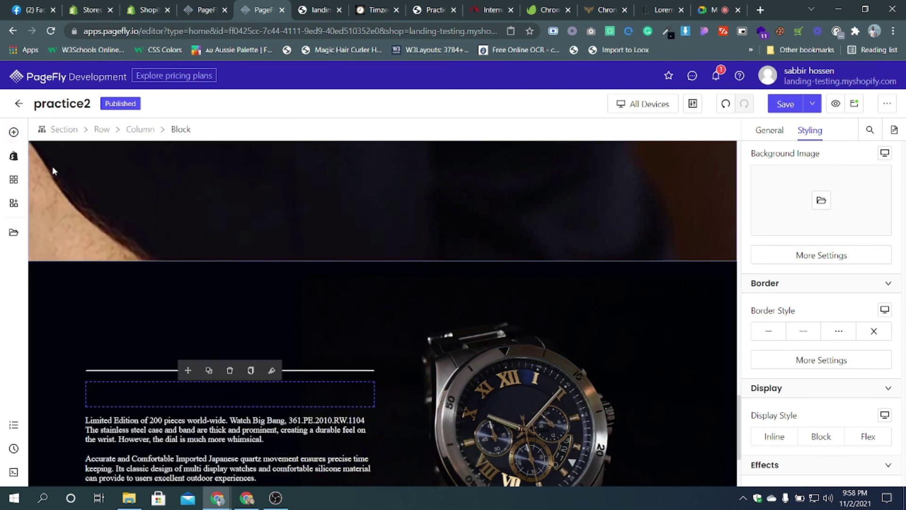
{"action": "left_click", "coordinate": [13, 132]}
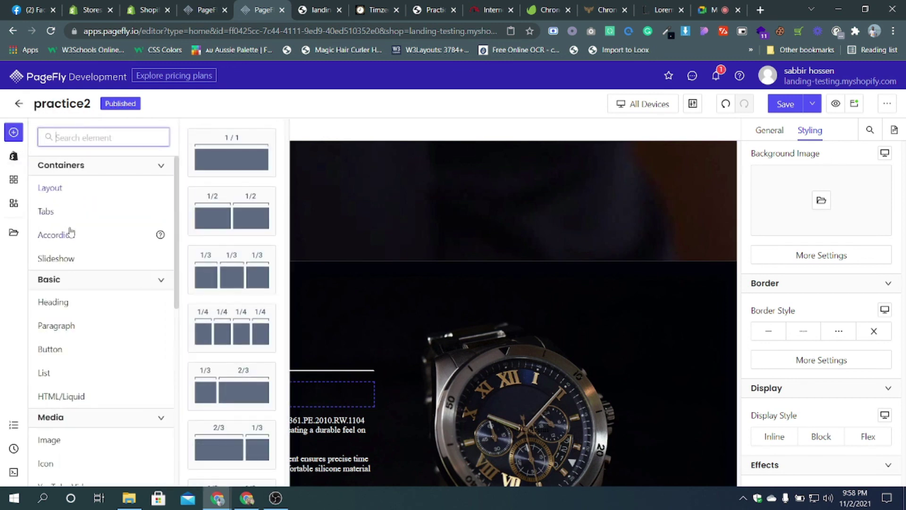
{"action": "scroll", "coordinate": [112, 369], "scroll_direction": "down", "scroll_amount": 2}
{"action": "scroll", "coordinate": [111, 370], "scroll_direction": "down", "scroll_amount": 2}
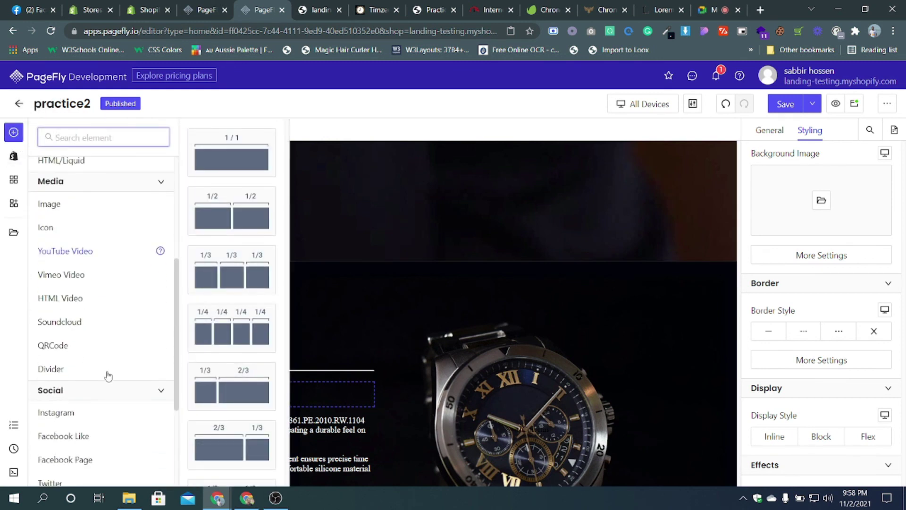
{"action": "left_click_drag", "start_coordinate": [225, 168], "coordinate": [254, 394]}
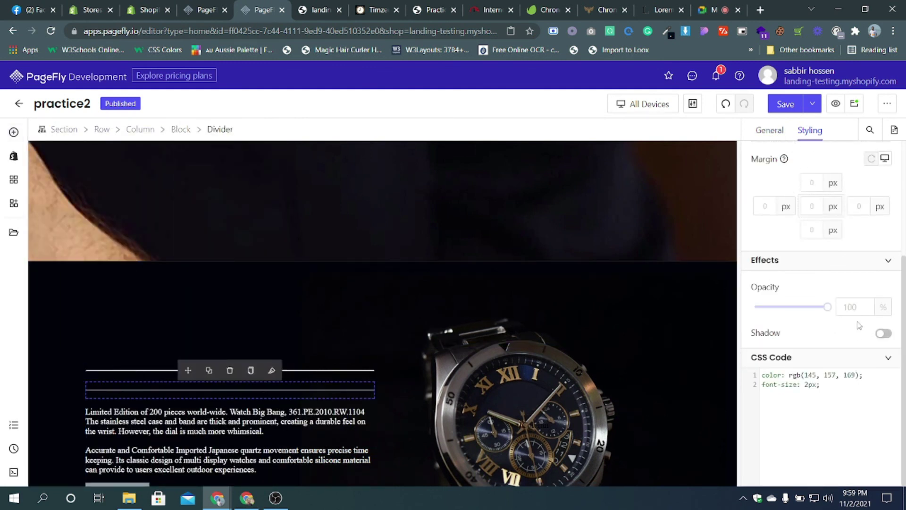
- Change the divider's line color to white
{"action": "scroll", "coordinate": [840, 257], "scroll_direction": "up", "scroll_amount": 4}
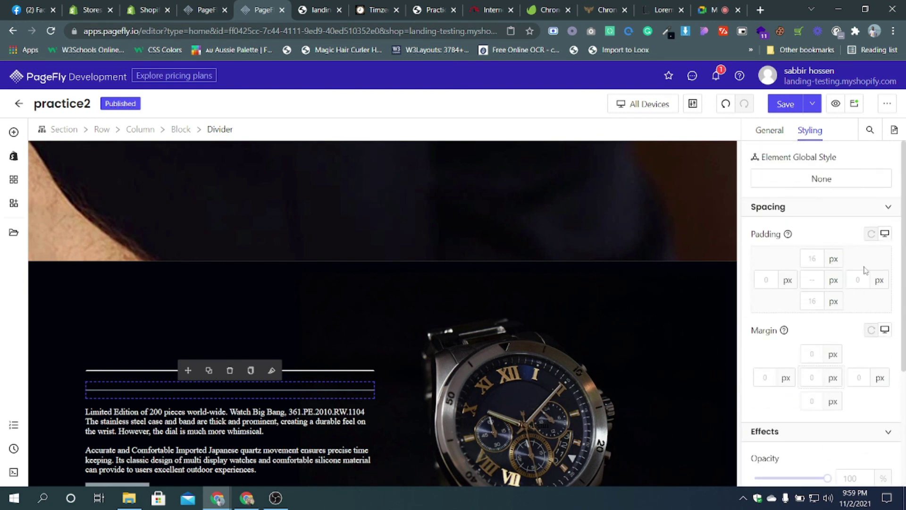
{"action": "scroll", "coordinate": [871, 293], "scroll_direction": "down", "scroll_amount": 4}
{"action": "scroll", "coordinate": [850, 305], "scroll_direction": "up", "scroll_amount": 4}
{"action": "left_click", "coordinate": [770, 130]}
{"action": "left_click", "coordinate": [887, 196]}
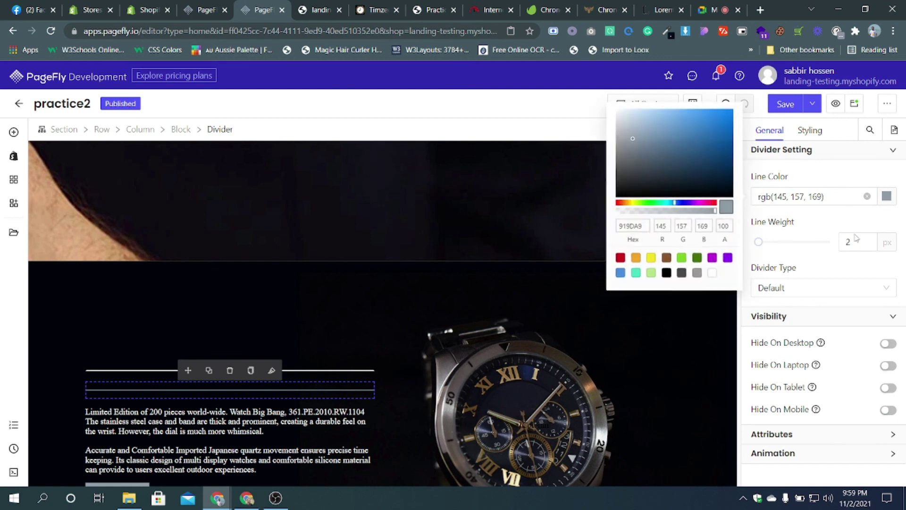
{"action": "left_click", "coordinate": [713, 276]}
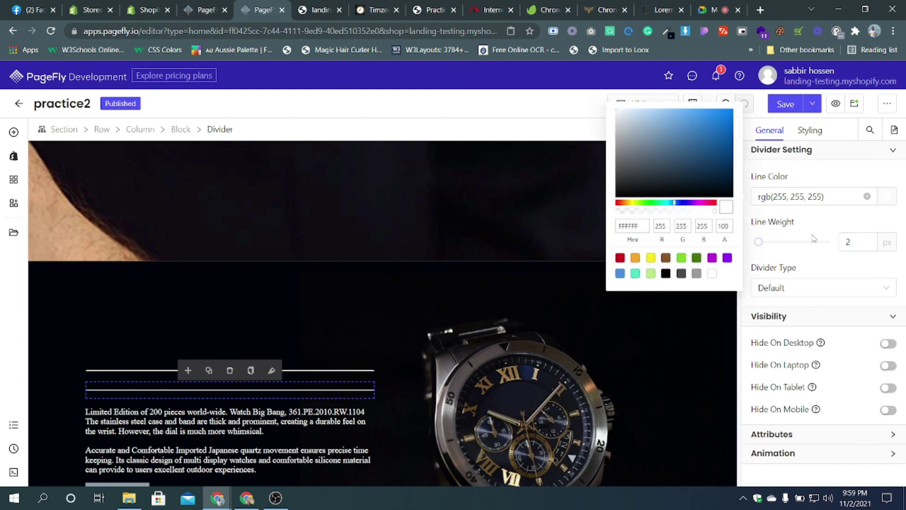
- Remove the solid border style from the Roman or Numeral heading
{"action": "left_click", "coordinate": [810, 130]}
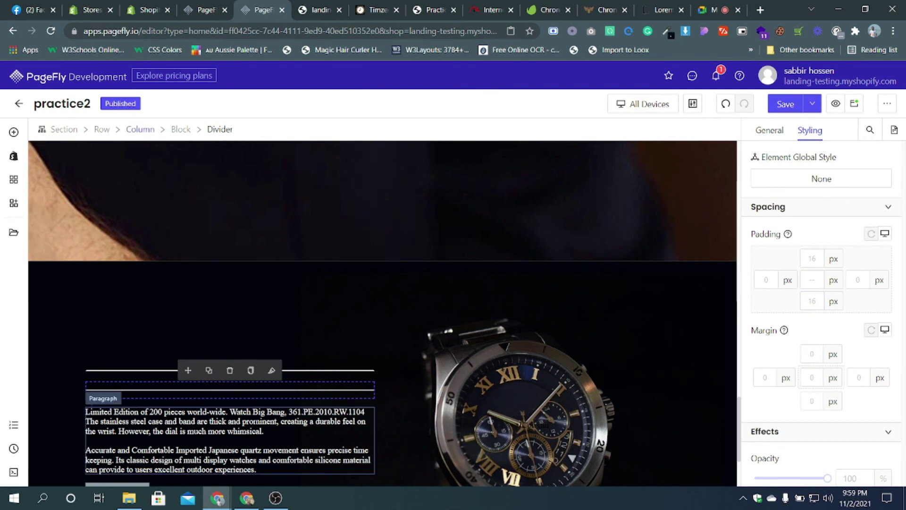
{"action": "left_click", "coordinate": [324, 368]}
{"action": "scroll", "coordinate": [834, 325], "scroll_direction": "down", "scroll_amount": 10}
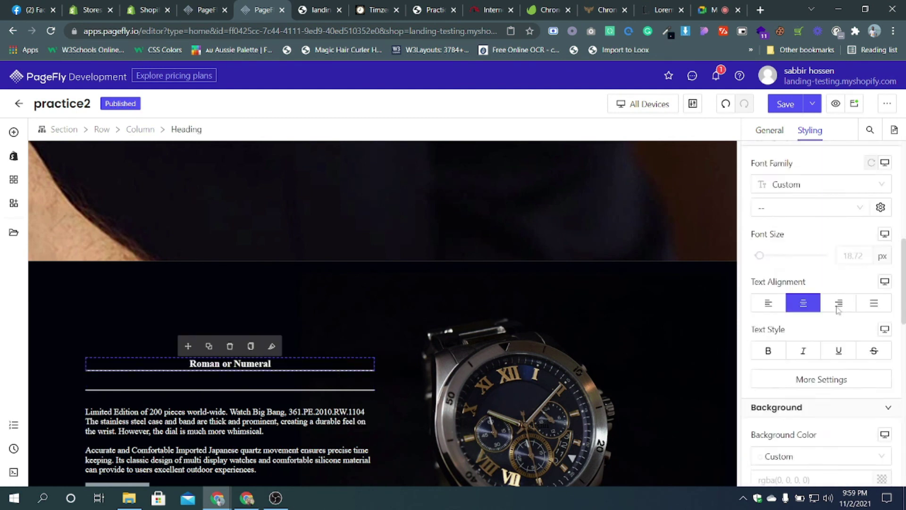
{"action": "left_click", "coordinate": [770, 378]}
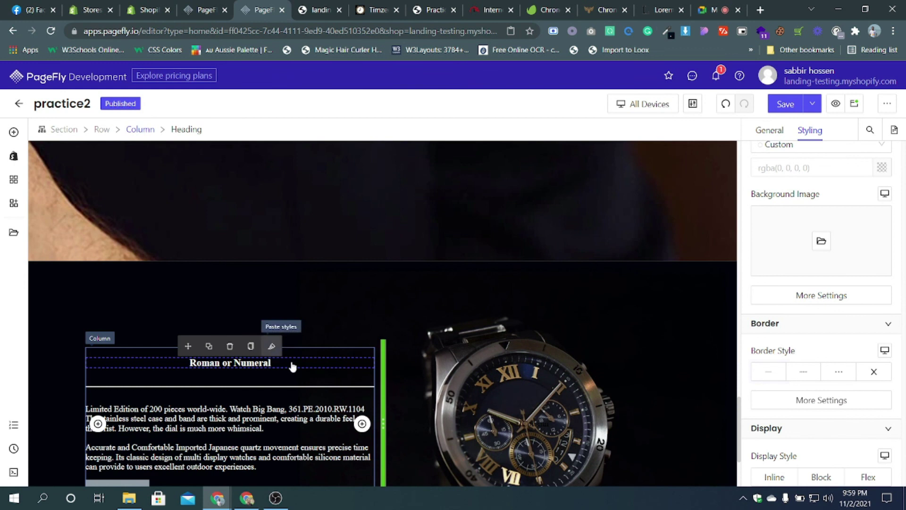
- Try a bottom margin of -50 px on the divider, and clear the value
{"action": "left_click", "coordinate": [316, 390]}
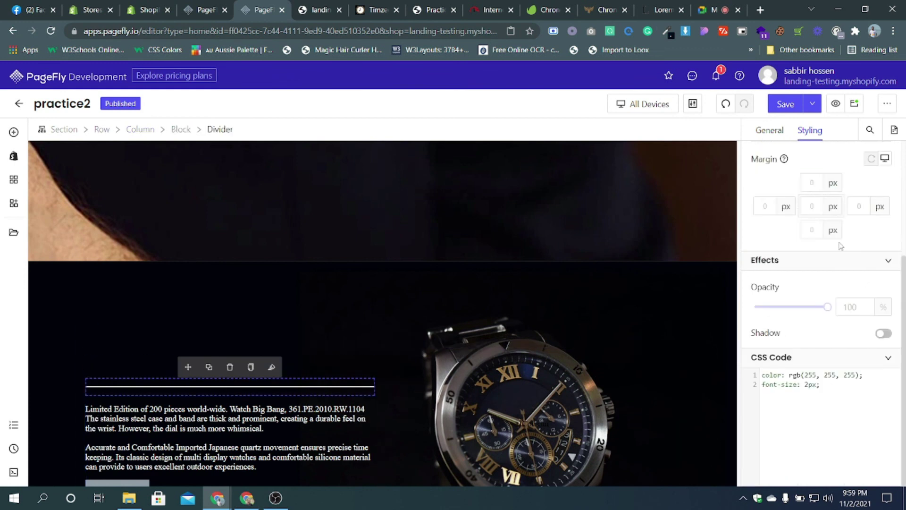
{"action": "scroll", "coordinate": [831, 259], "scroll_direction": "up", "scroll_amount": 3}
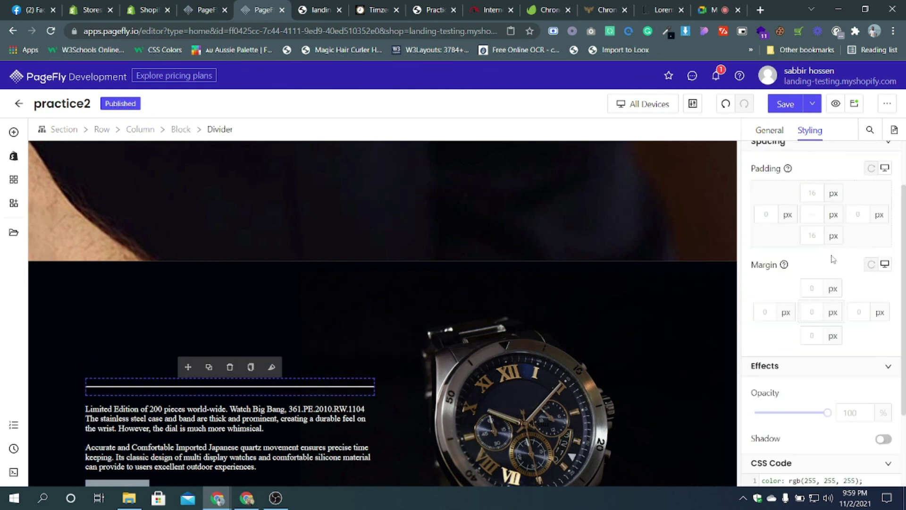
{"action": "left_click", "coordinate": [820, 342]}
{"action": "type", "text": "-50"}
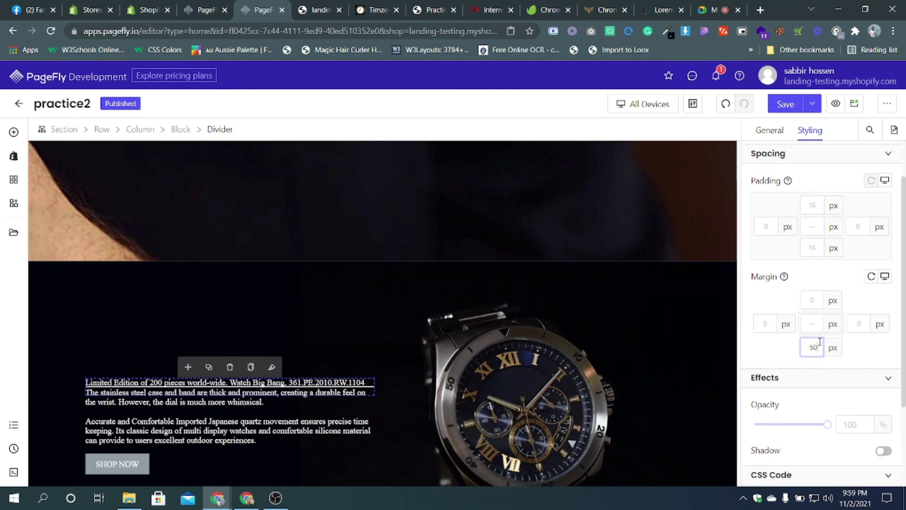
{"action": "key", "text": "BackSpace"}
{"action": "key", "text": "BackSpace"}
{"action": "key", "text": "BackSpace"}
- Try top margins of -50, -30, -35 and -38 px on the divider
{"action": "left_click", "coordinate": [812, 301]}
{"action": "type", "text": "-50"}
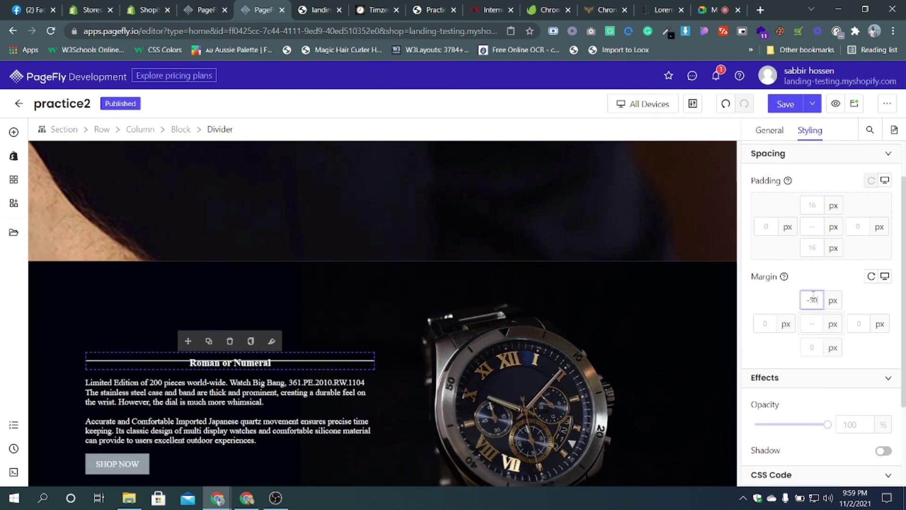
{"action": "key", "text": "BackSpace"}
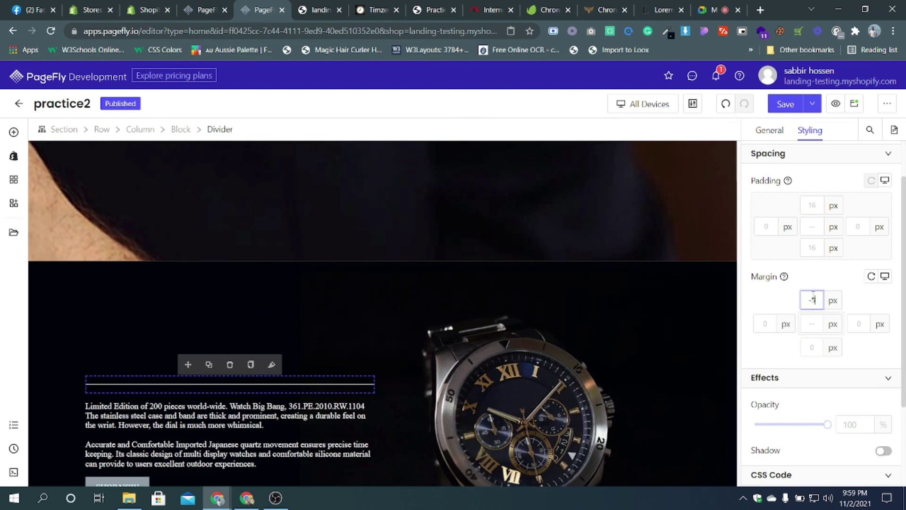
{"action": "key", "text": "BackSpace"}
{"action": "key", "text": "BackSpace"}
{"action": "type", "text": "-30"}
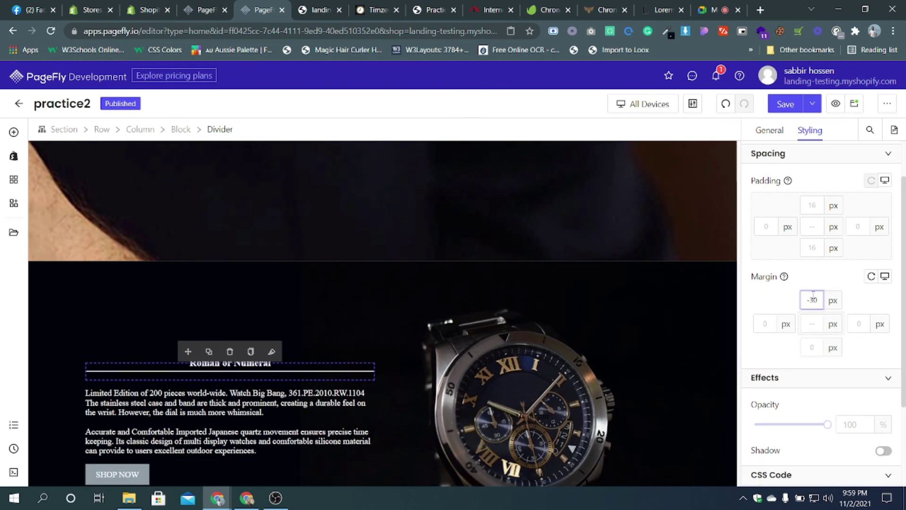
{"action": "key", "text": "BackSpace"}
{"action": "type", "text": "5"}
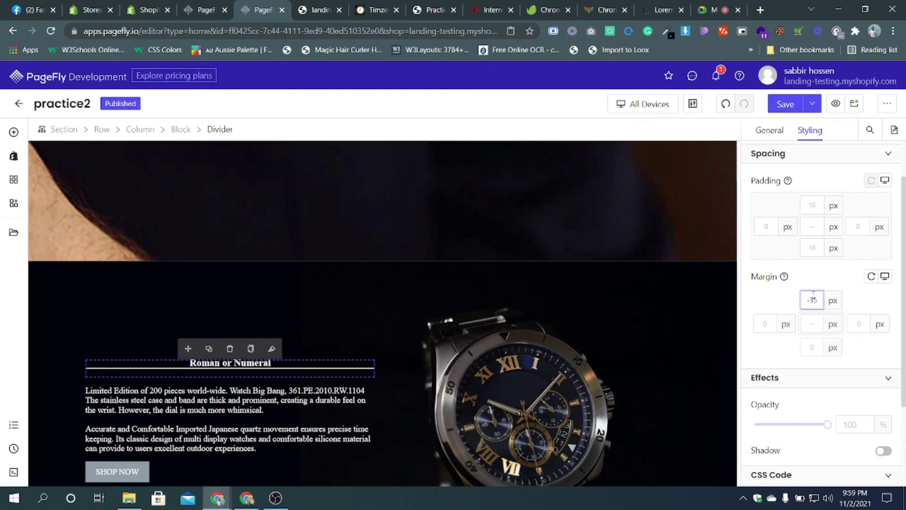
{"action": "key", "text": "BackSpace"}
{"action": "type", "text": "8"}
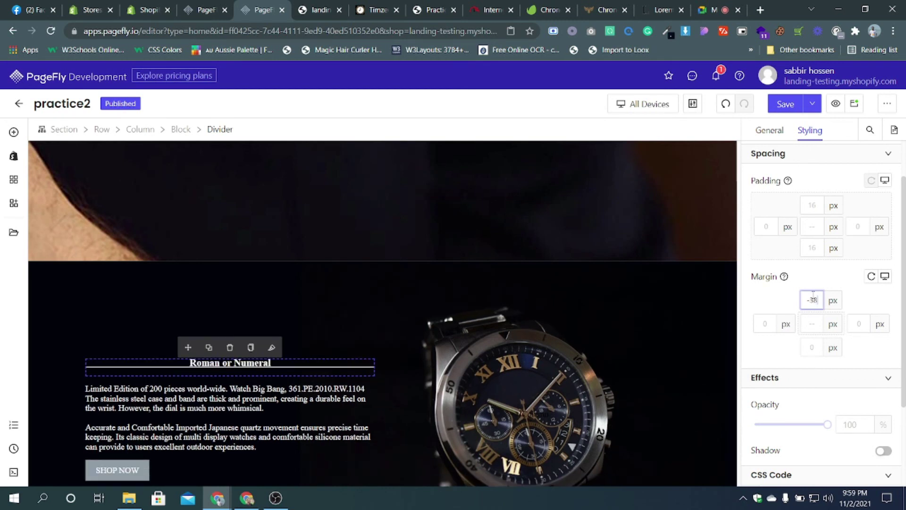
- Fine-tune the divider's top margin between -39 and -47 px, and settle on -41 px
{"action": "key", "text": "BackSpace"}
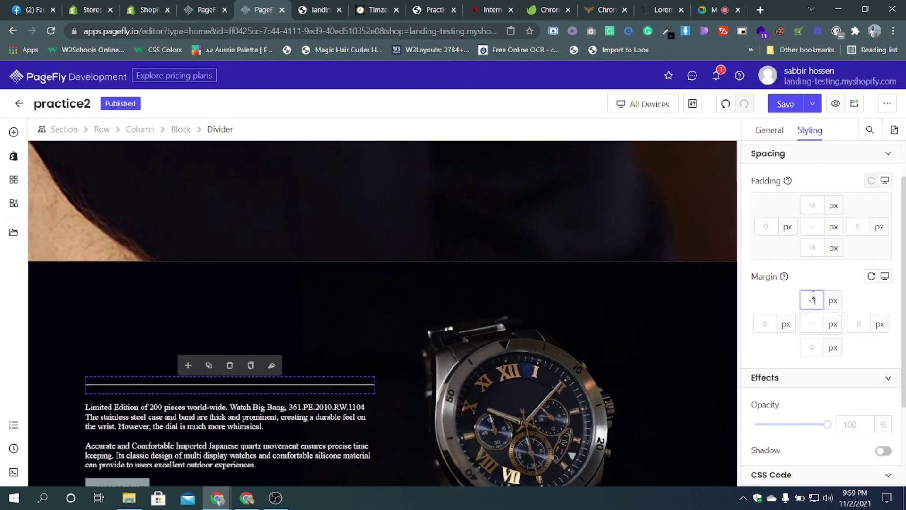
{"action": "type", "text": "9"}
{"action": "key", "text": "Down"}
{"action": "key", "text": "Down"}
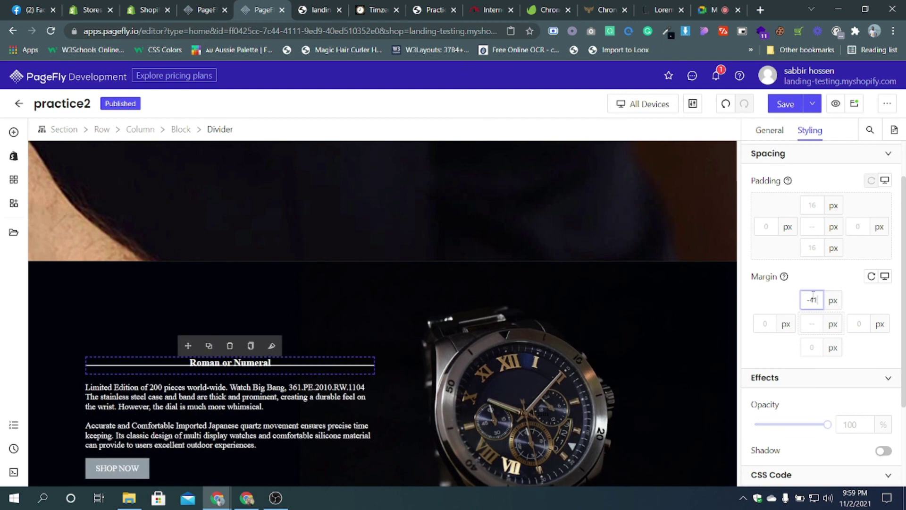
{"action": "key", "text": "Down"}
{"action": "key", "text": "Down"}
{"action": "key", "text": "Down"}
{"action": "key", "text": "Down"}
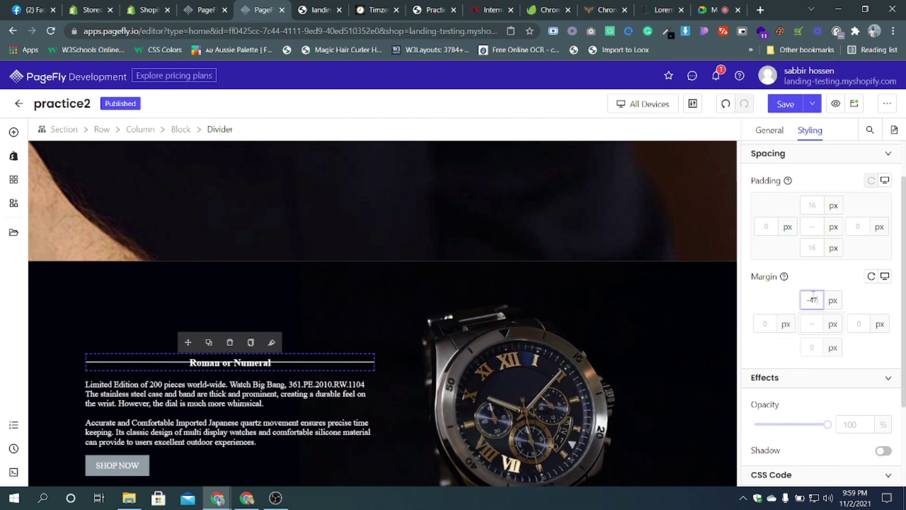
{"action": "key", "text": "Up"}
{"action": "key", "text": "Up"}
{"action": "key", "text": "Up"}
{"action": "key", "text": "Up"}
{"action": "key", "text": "Up"}
{"action": "key", "text": "Up"}
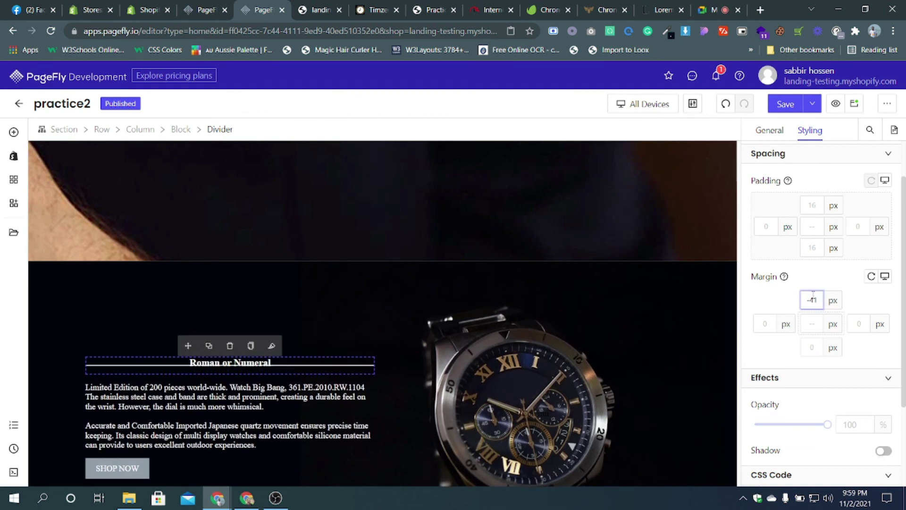
- Set the divider's left and right padding to 150 px each
{"action": "left_click", "coordinate": [766, 226]}
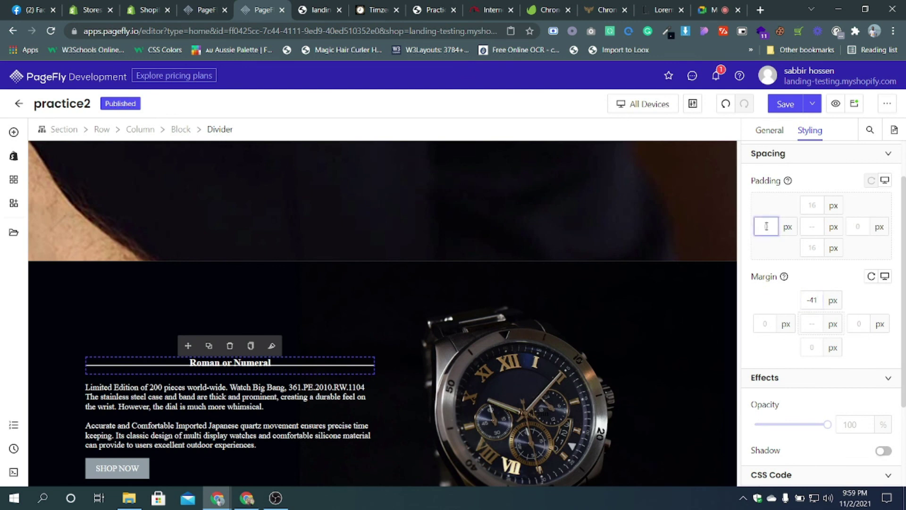
{"action": "key", "text": "BackSpace"}
{"action": "key", "text": "BackSpace"}
{"action": "type", "text": "5"}
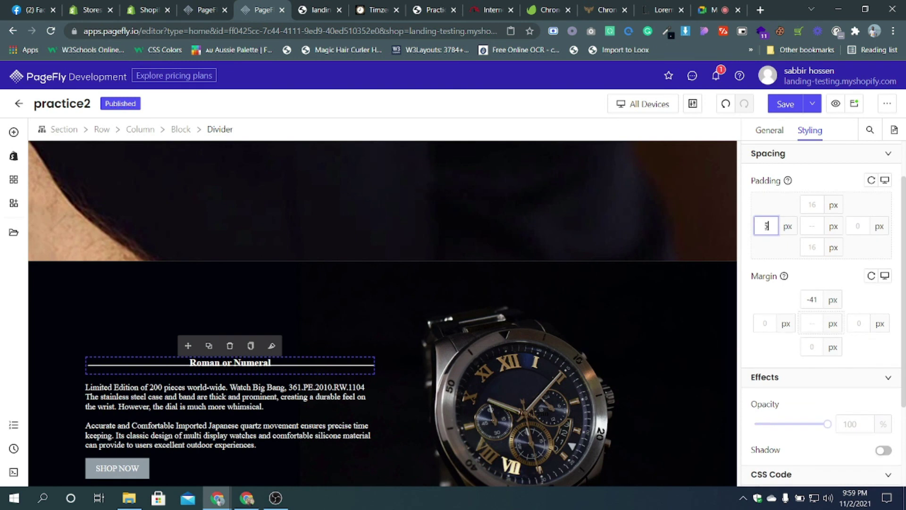
{"action": "key", "text": "BackSpace"}
{"action": "key", "text": "BackSpace"}
{"action": "type", "text": "200"}
{"action": "key", "text": "BackSpace"}
{"action": "key", "text": "BackSpace"}
{"action": "type", "text": "150"}
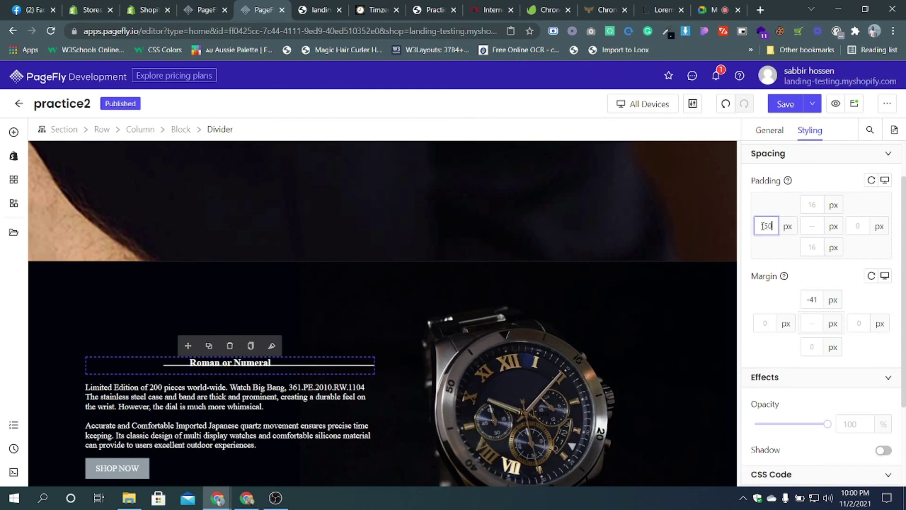
{"action": "left_click", "coordinate": [862, 226]}
{"action": "type", "text": "150"}
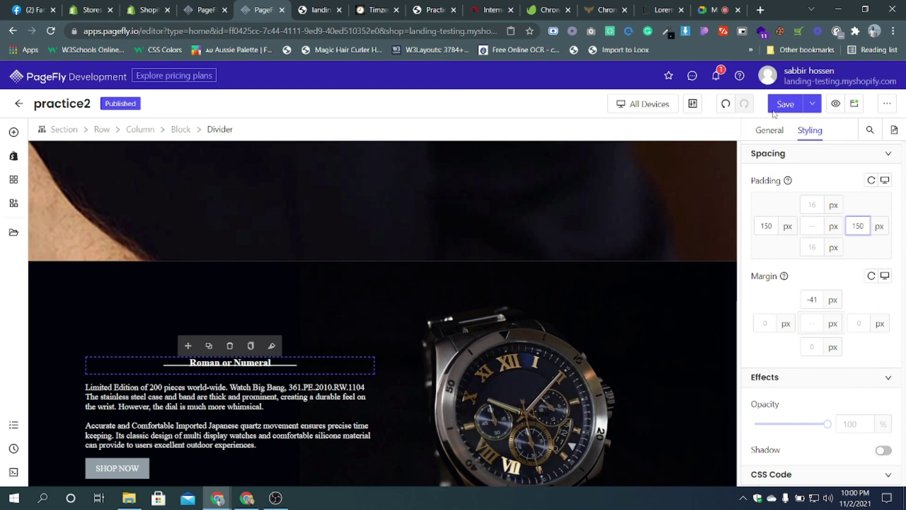
- Save and publish the practice2 page with the current divider spacing
{"action": "left_click", "coordinate": [812, 104]}
{"action": "left_click", "coordinate": [782, 124]}
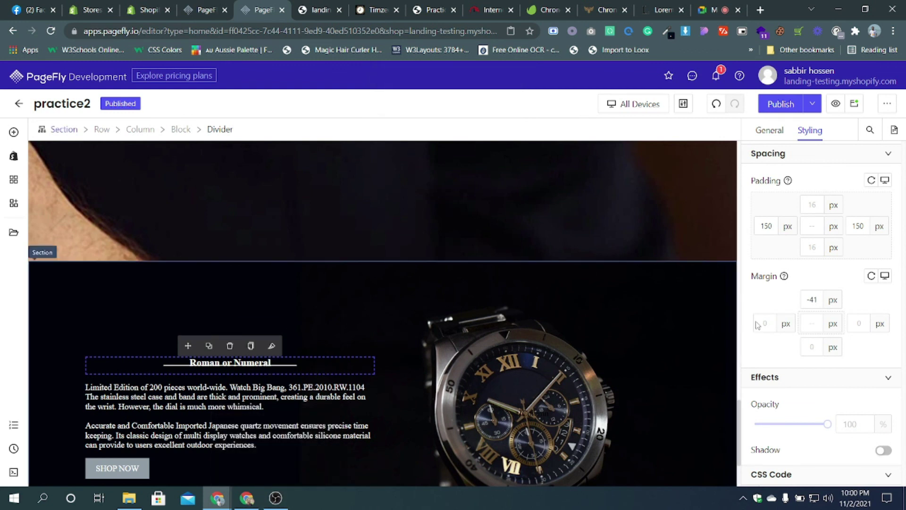
- Try top and bottom padding of 10 px on the divider, and clear both values
{"action": "left_click", "coordinate": [820, 204]}
{"action": "type", "text": "10"}
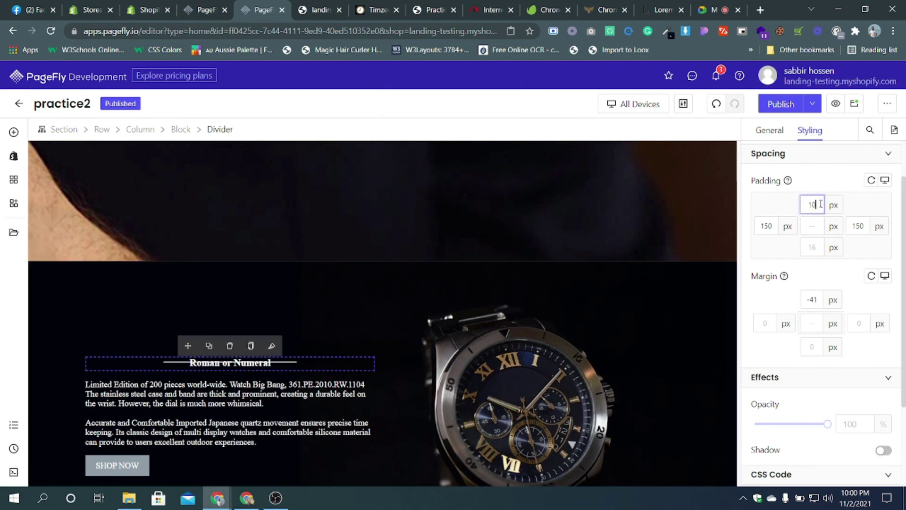
{"action": "left_click", "coordinate": [815, 250]}
{"action": "type", "text": "10"}
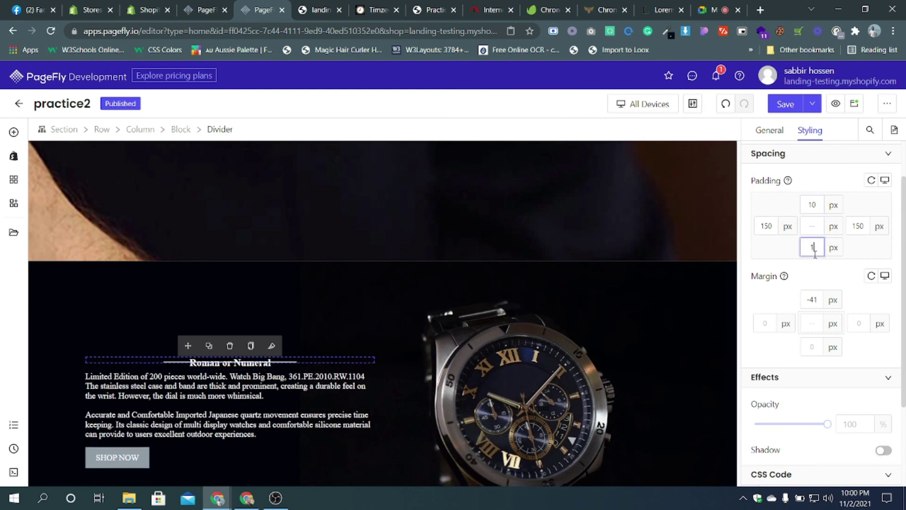
{"action": "key", "text": "BackSpace"}
{"action": "key", "text": "BackSpace"}
{"action": "left_click", "coordinate": [814, 204]}
{"action": "key", "text": "BackSpace"}
{"action": "key", "text": "BackSpace"}
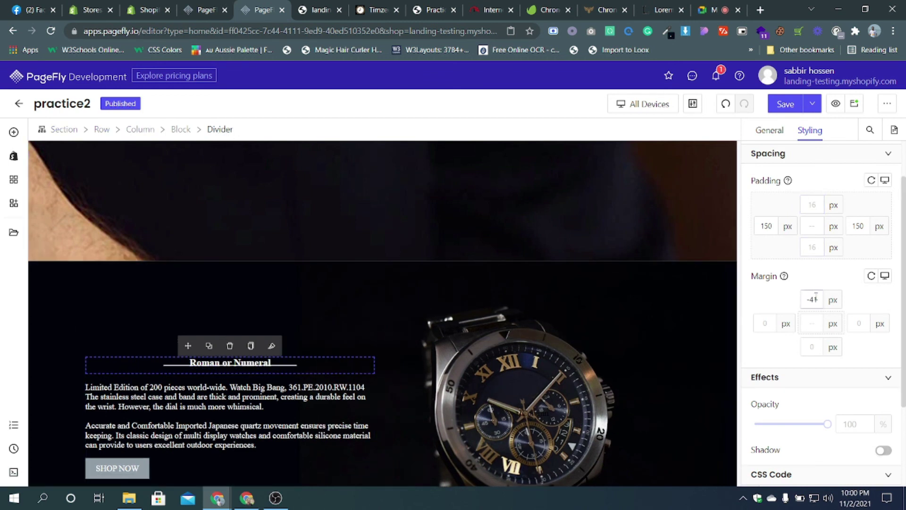
- Clear the divider's top margin and set its line weight to 5 px
{"action": "left_click_drag", "start_coordinate": [822, 296], "coordinate": [793, 307]}
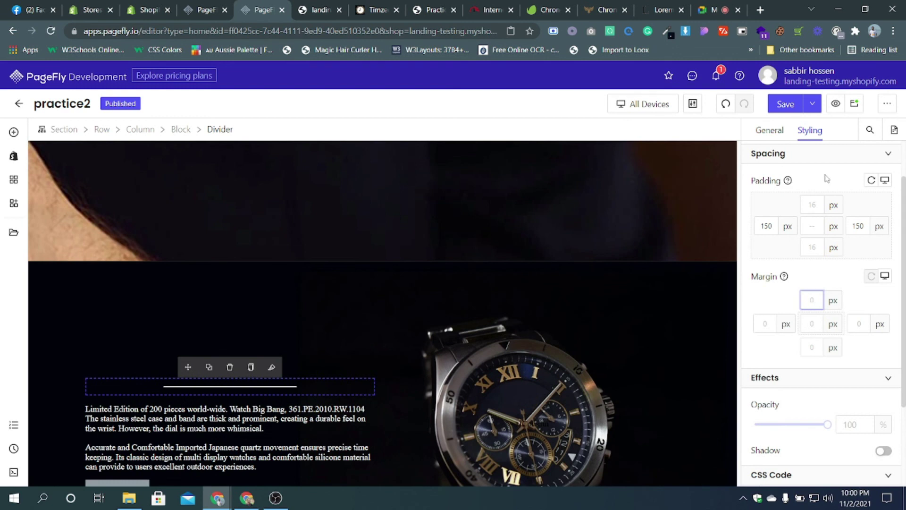
{"action": "left_click", "coordinate": [820, 204]}
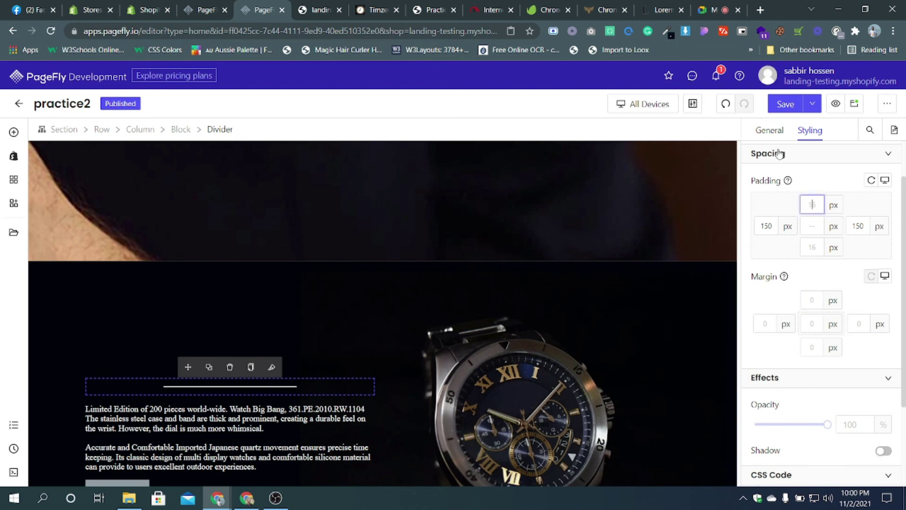
{"action": "left_click", "coordinate": [773, 134]}
{"action": "left_click_drag", "start_coordinate": [862, 238], "coordinate": [842, 250]}
{"action": "type", "text": "5"}
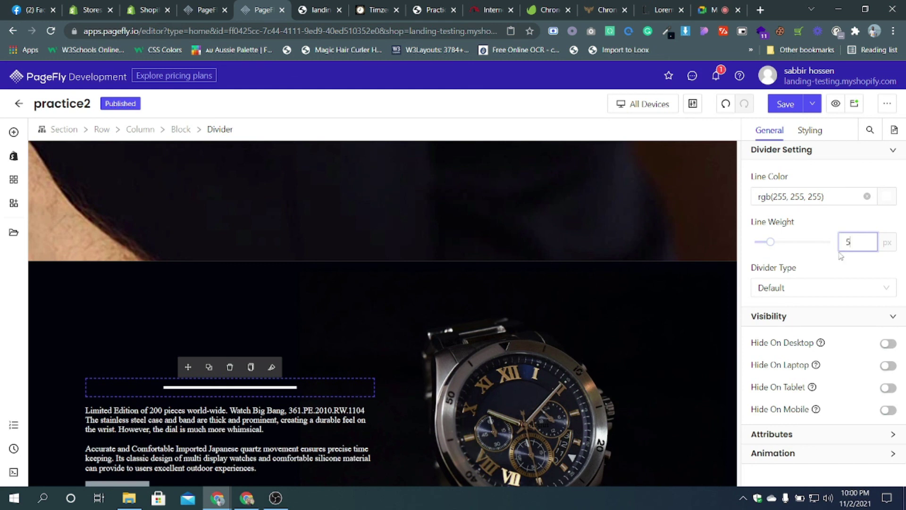
- Set the divider's top margin to -40 px to pull the line up beneath the Roman or Numeral heading
{"action": "left_click", "coordinate": [808, 131]}
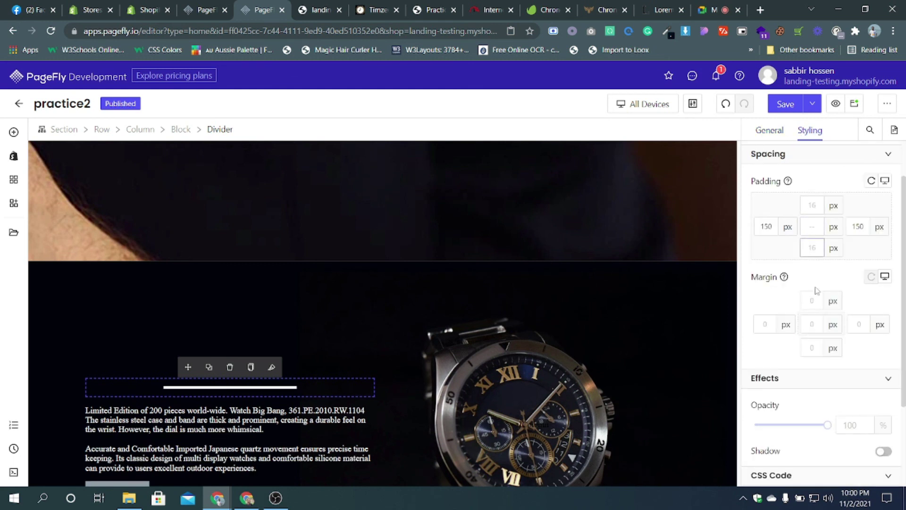
{"action": "left_click", "coordinate": [815, 303]}
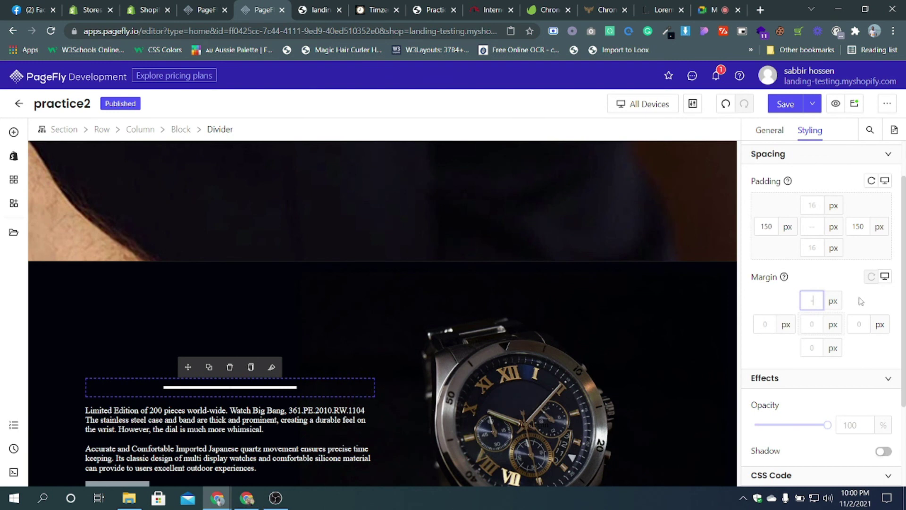
{"action": "type", "text": "-4"}
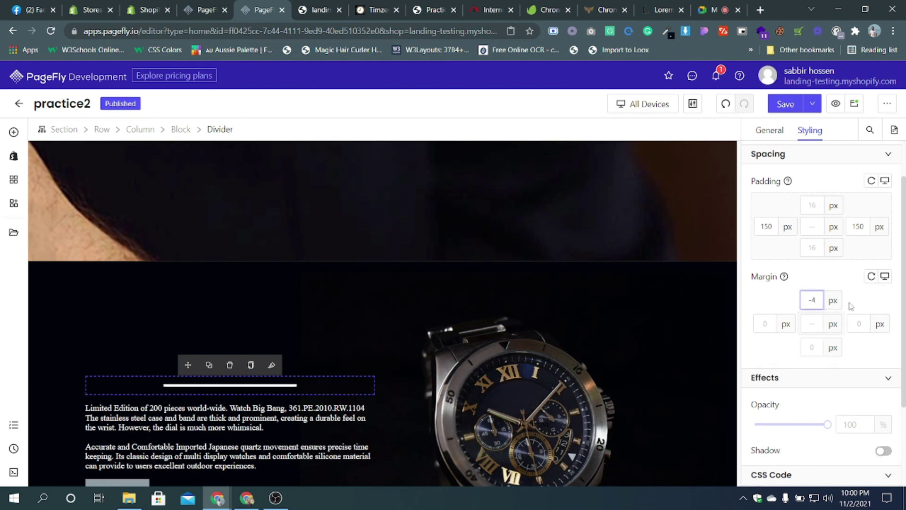
{"action": "type", "text": "0"}
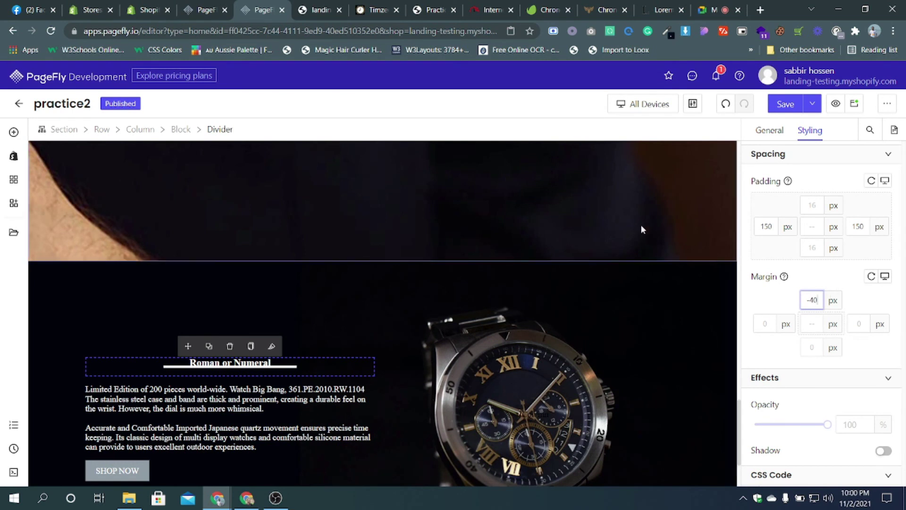
- Save and publish the page, and check the underlined Roman or Numeral heading on the reloaded live store page
{"action": "left_click", "coordinate": [812, 104]}
{"action": "left_click", "coordinate": [792, 133]}
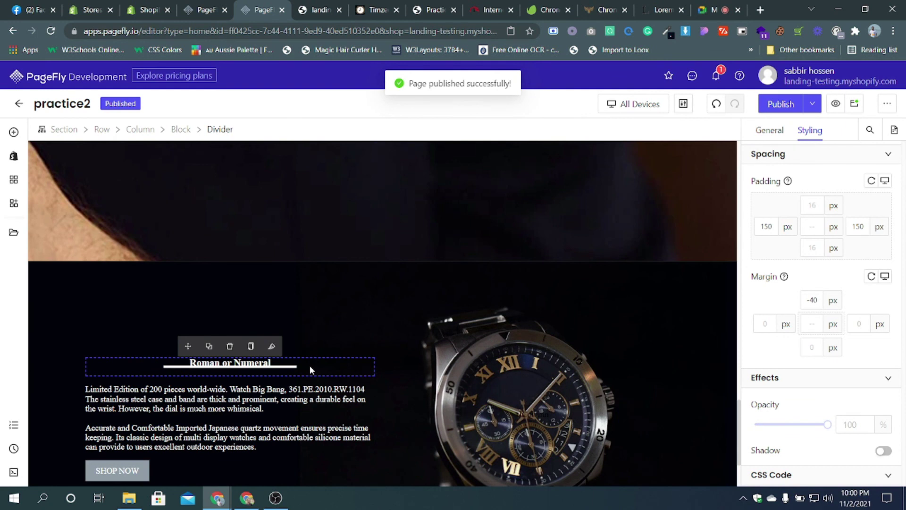
{"action": "left_click", "coordinate": [328, 16]}
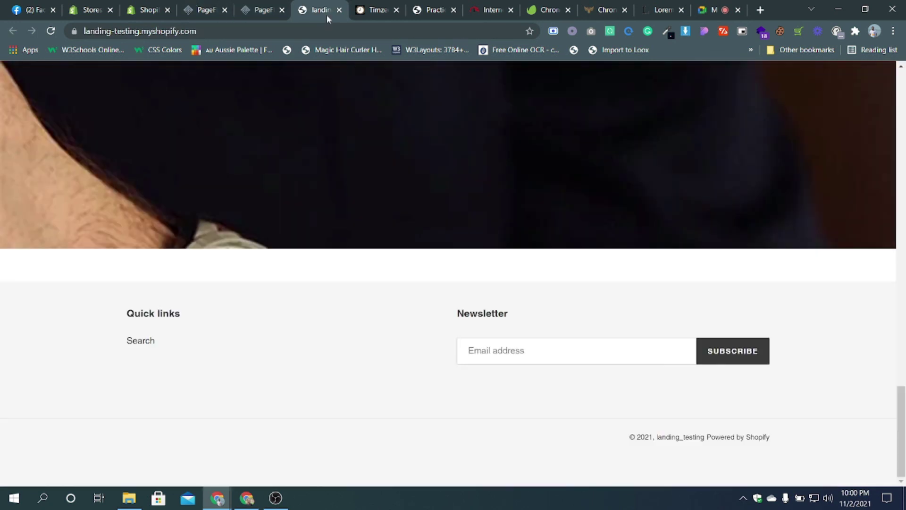
{"action": "left_click", "coordinate": [51, 31]}
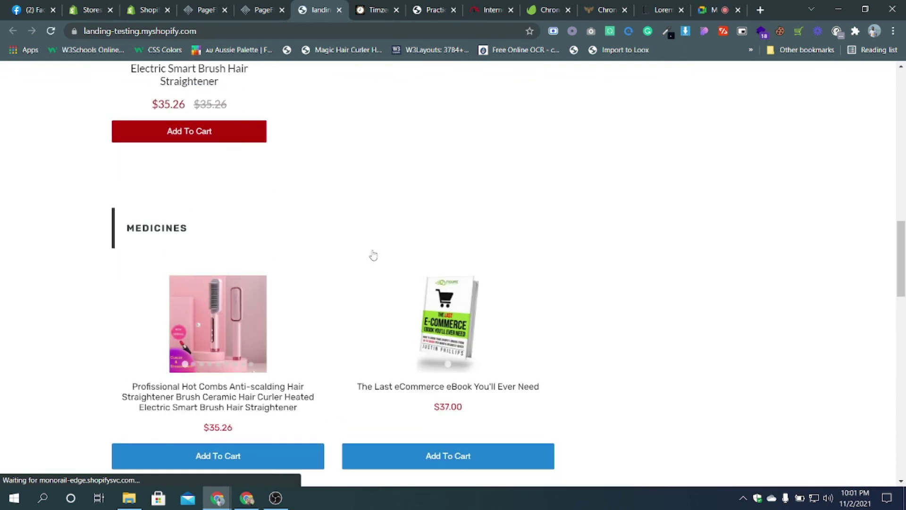
{"action": "scroll", "coordinate": [455, 247], "scroll_direction": "down", "scroll_amount": 5}
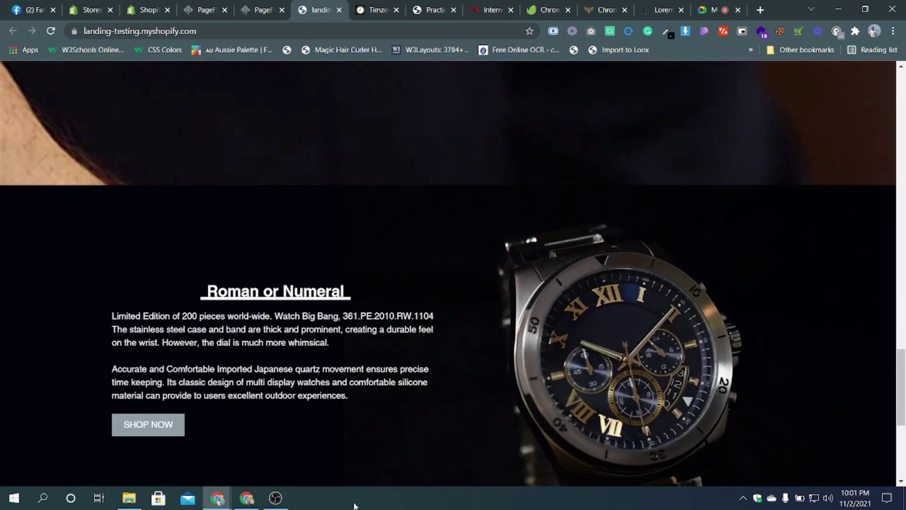
{"action": "left_click", "coordinate": [283, 501]}
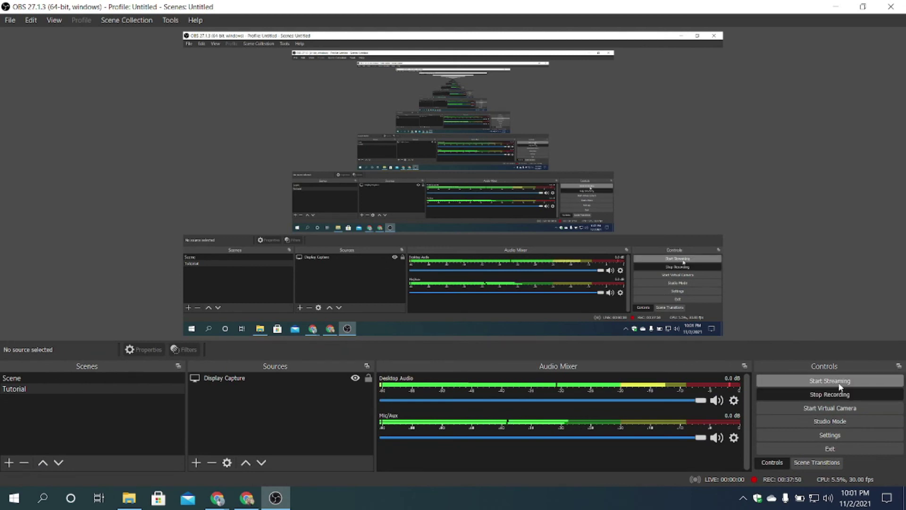